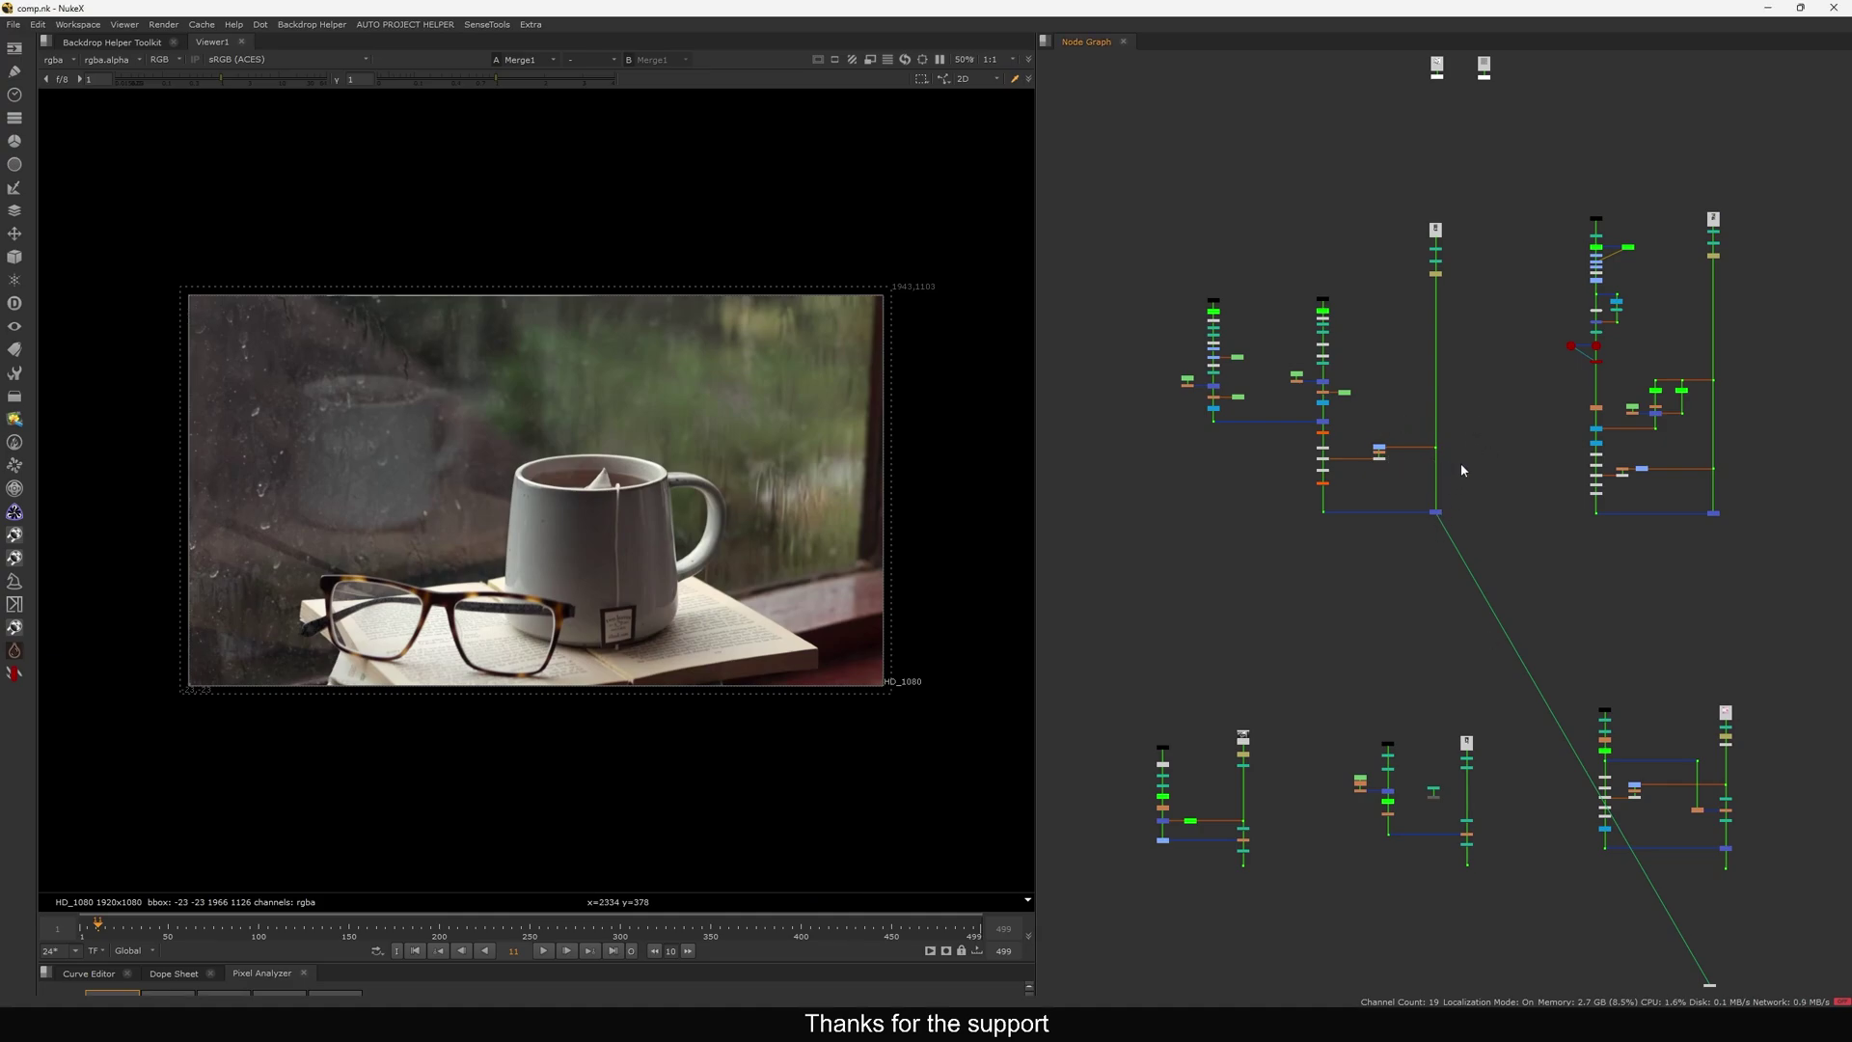
Display the Read2 source footage in the viewer, zoomed out to show the whole portrait frame.
{"action": "scroll", "coordinate": [1438, 473], "scroll_direction": "up", "scroll_amount": 5}
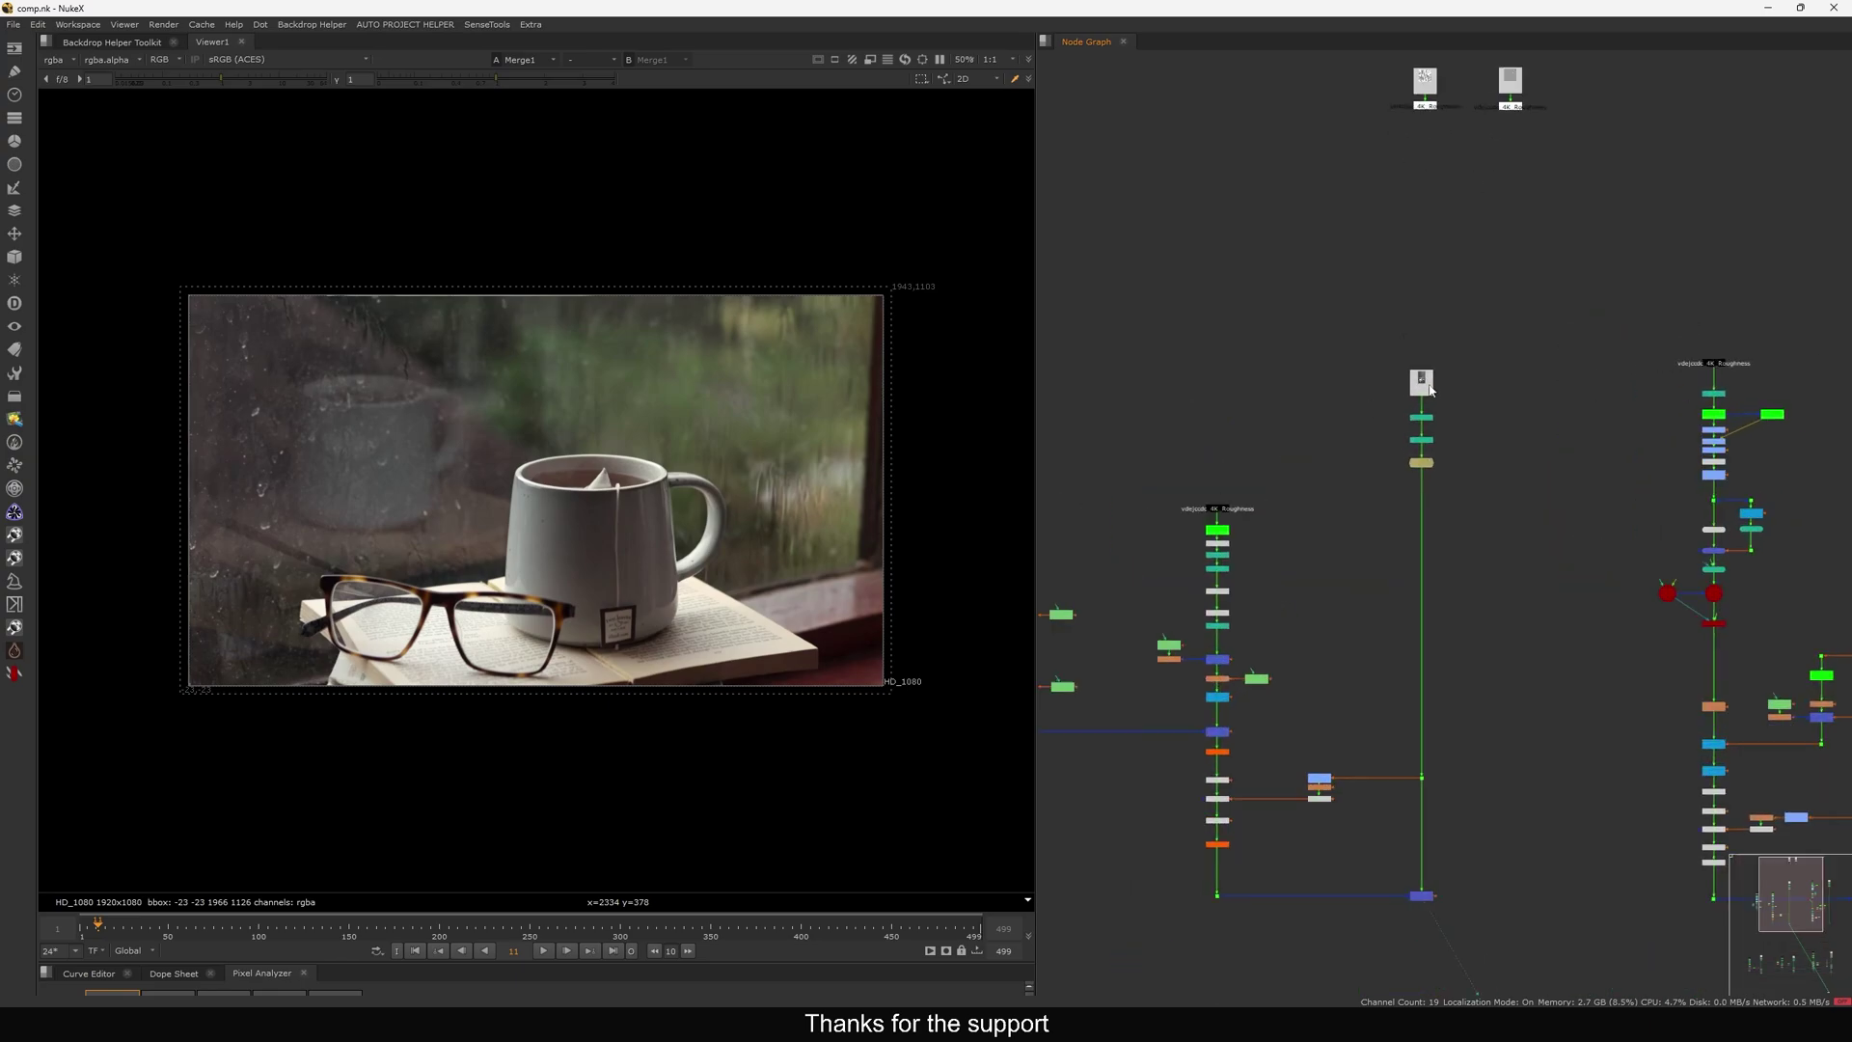
{"action": "scroll", "coordinate": [1431, 389], "scroll_direction": "up", "scroll_amount": 3}
{"action": "left_click", "coordinate": [1454, 333]}
{"action": "key", "text": "1"}
{"action": "left_click", "coordinate": [1150, 438]}
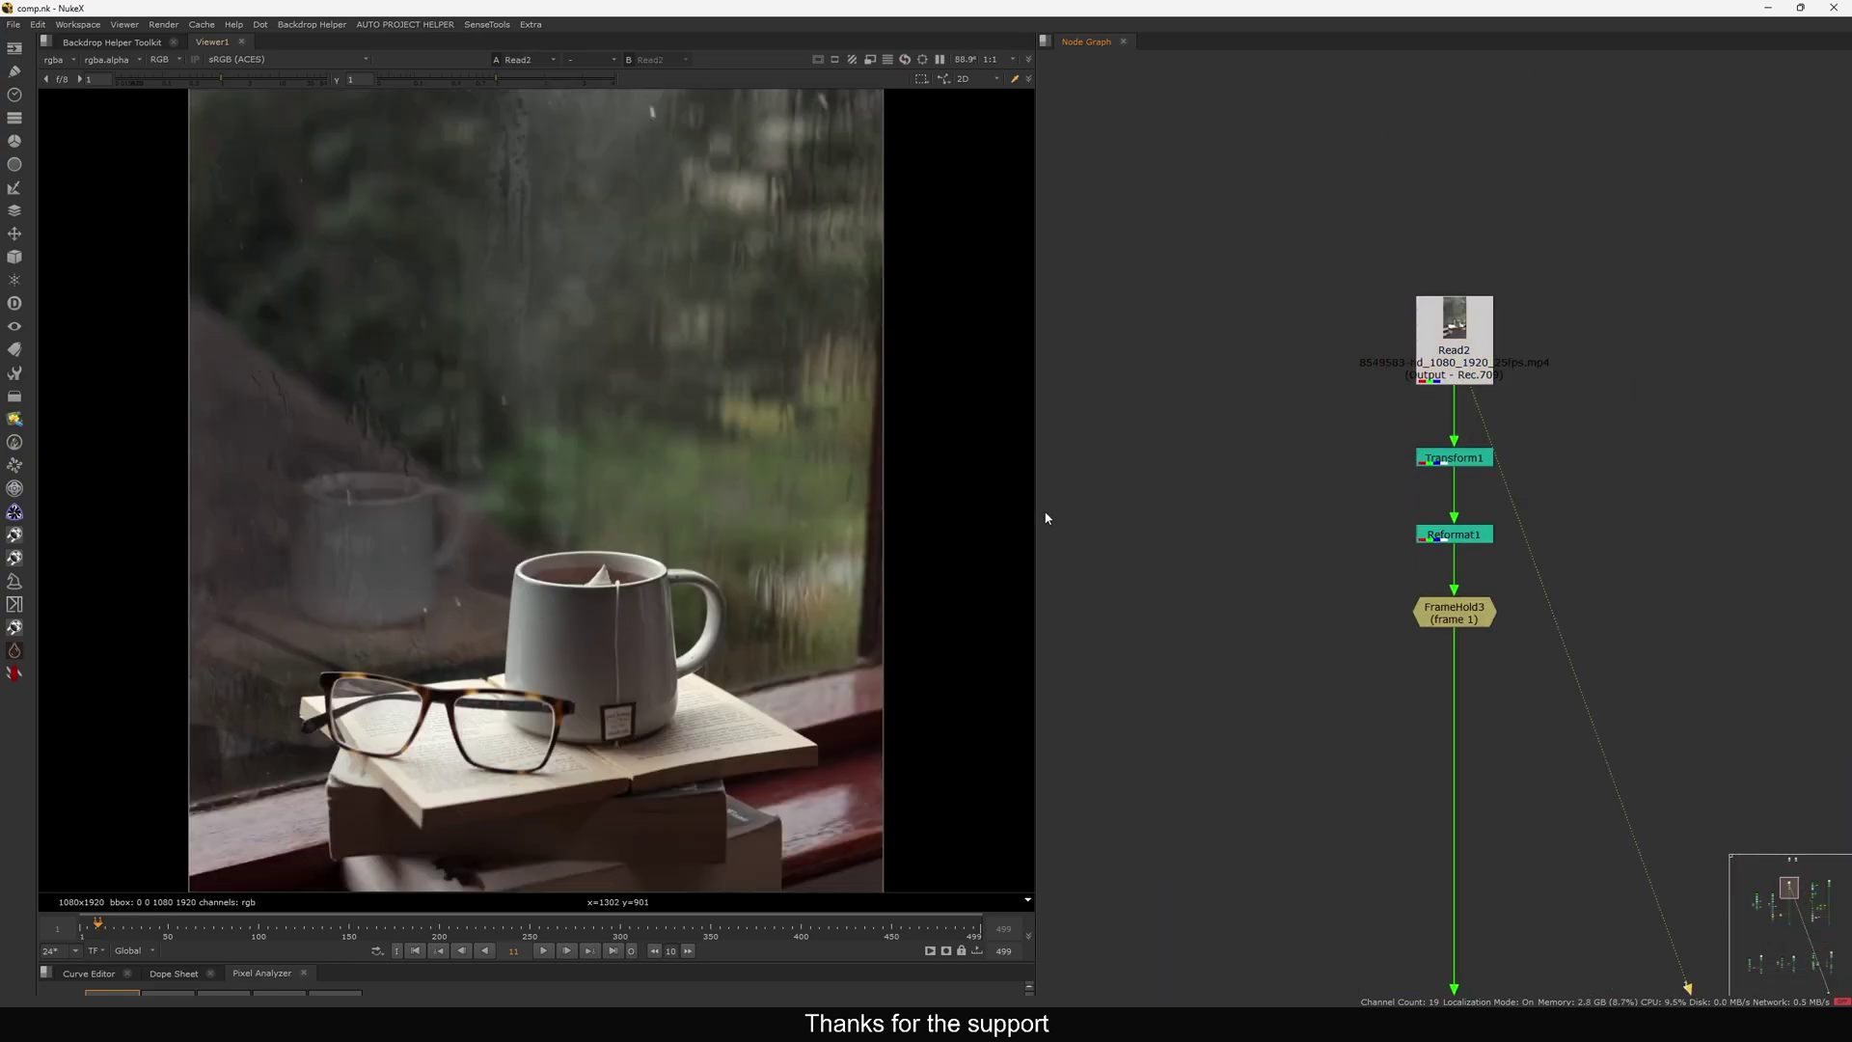
{"action": "key", "text": "minus"}
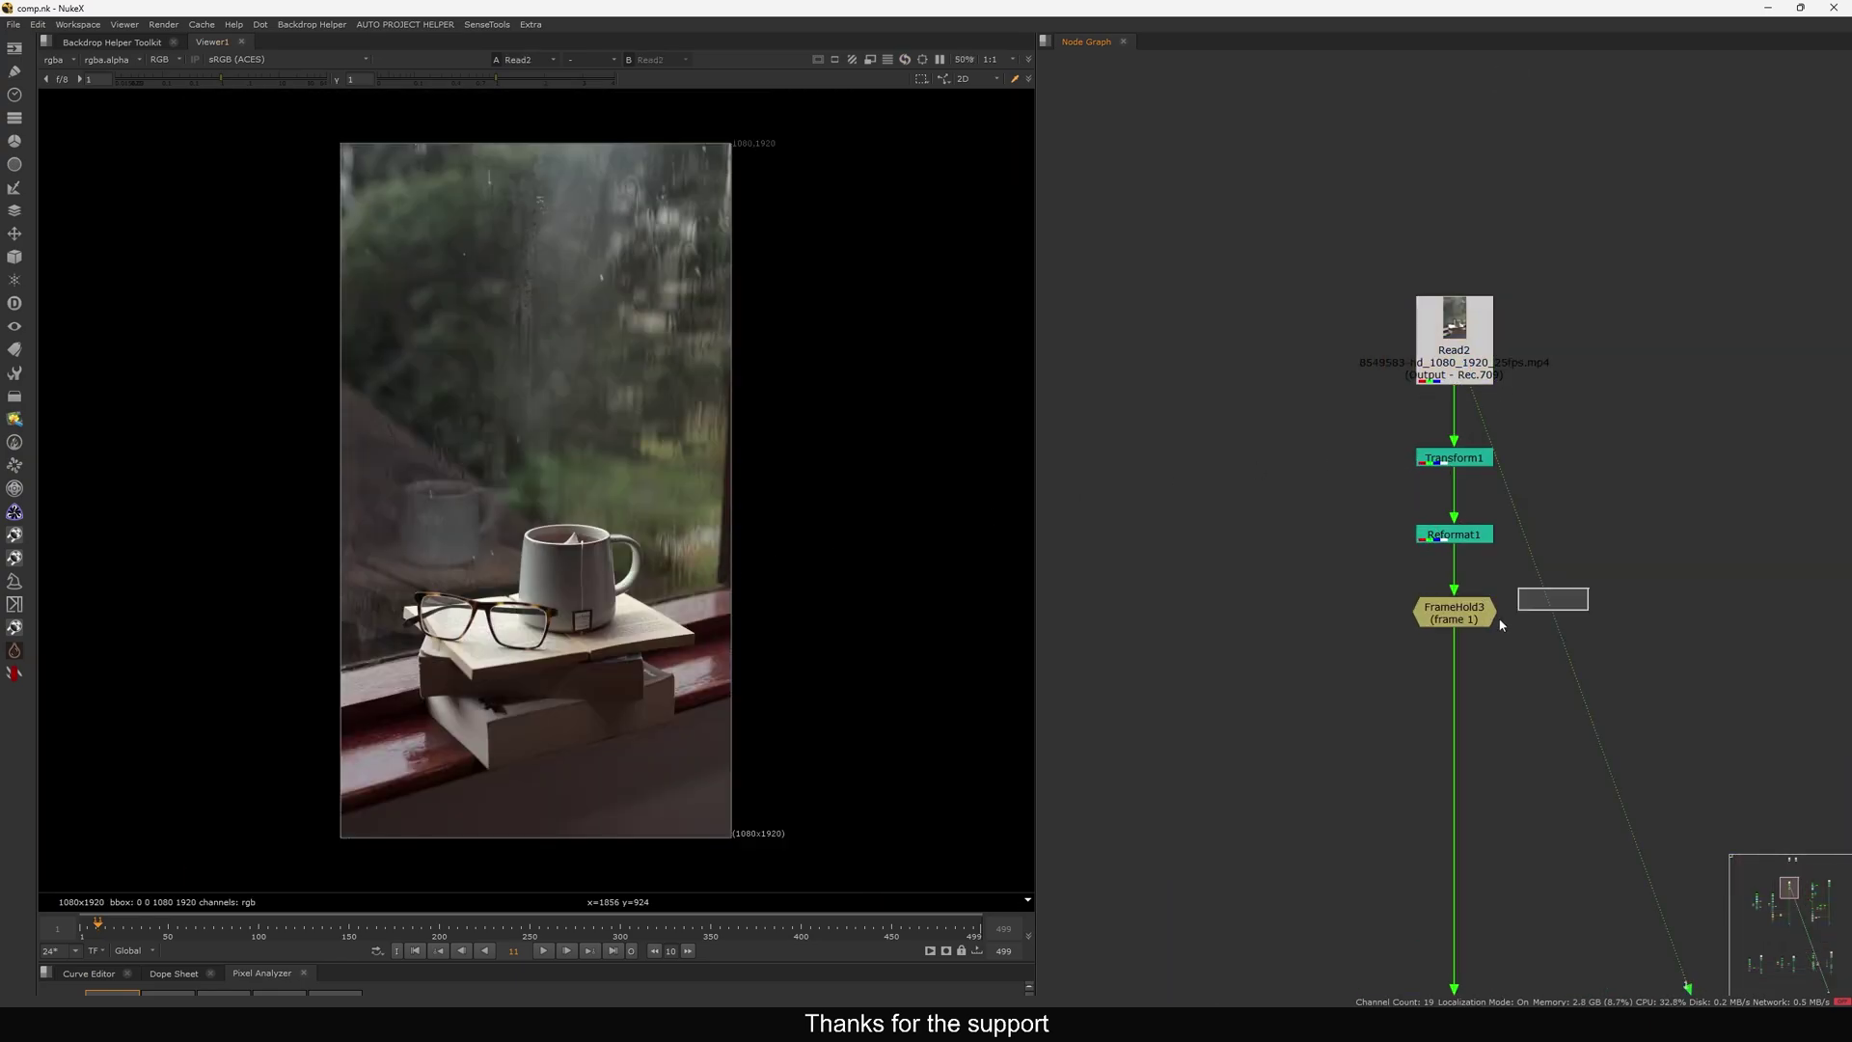
Compare the FrameHold3 output with the original Read2 footage in the viewer.
{"action": "left_click_drag", "start_coordinate": [1499, 625], "coordinate": [1407, 635]}
{"action": "key", "text": "1"}
{"action": "left_click", "coordinate": [1467, 608]}
{"action": "middle_click_drag", "start_coordinate": [1459, 588], "coordinate": [1438, 648]}
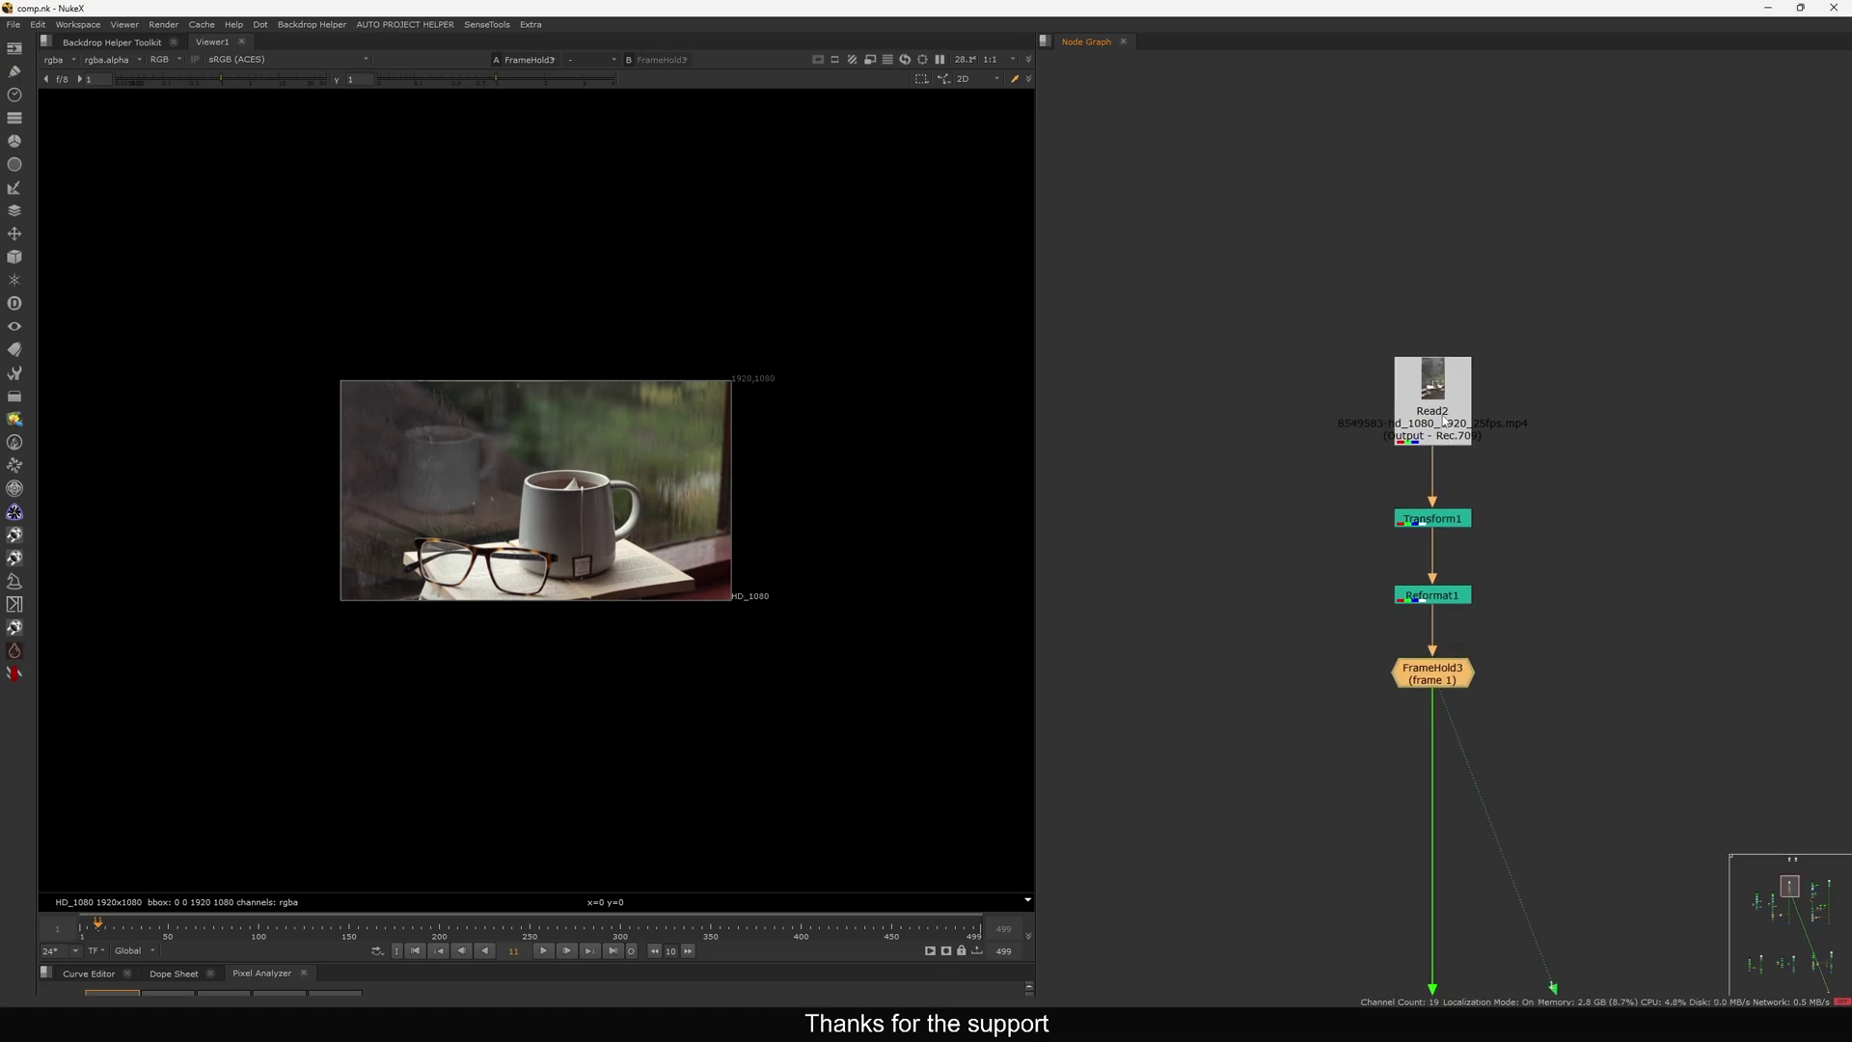
{"action": "left_click", "coordinate": [1438, 405]}
{"action": "key", "text": "1"}
{"action": "left_click", "coordinate": [1298, 448]}
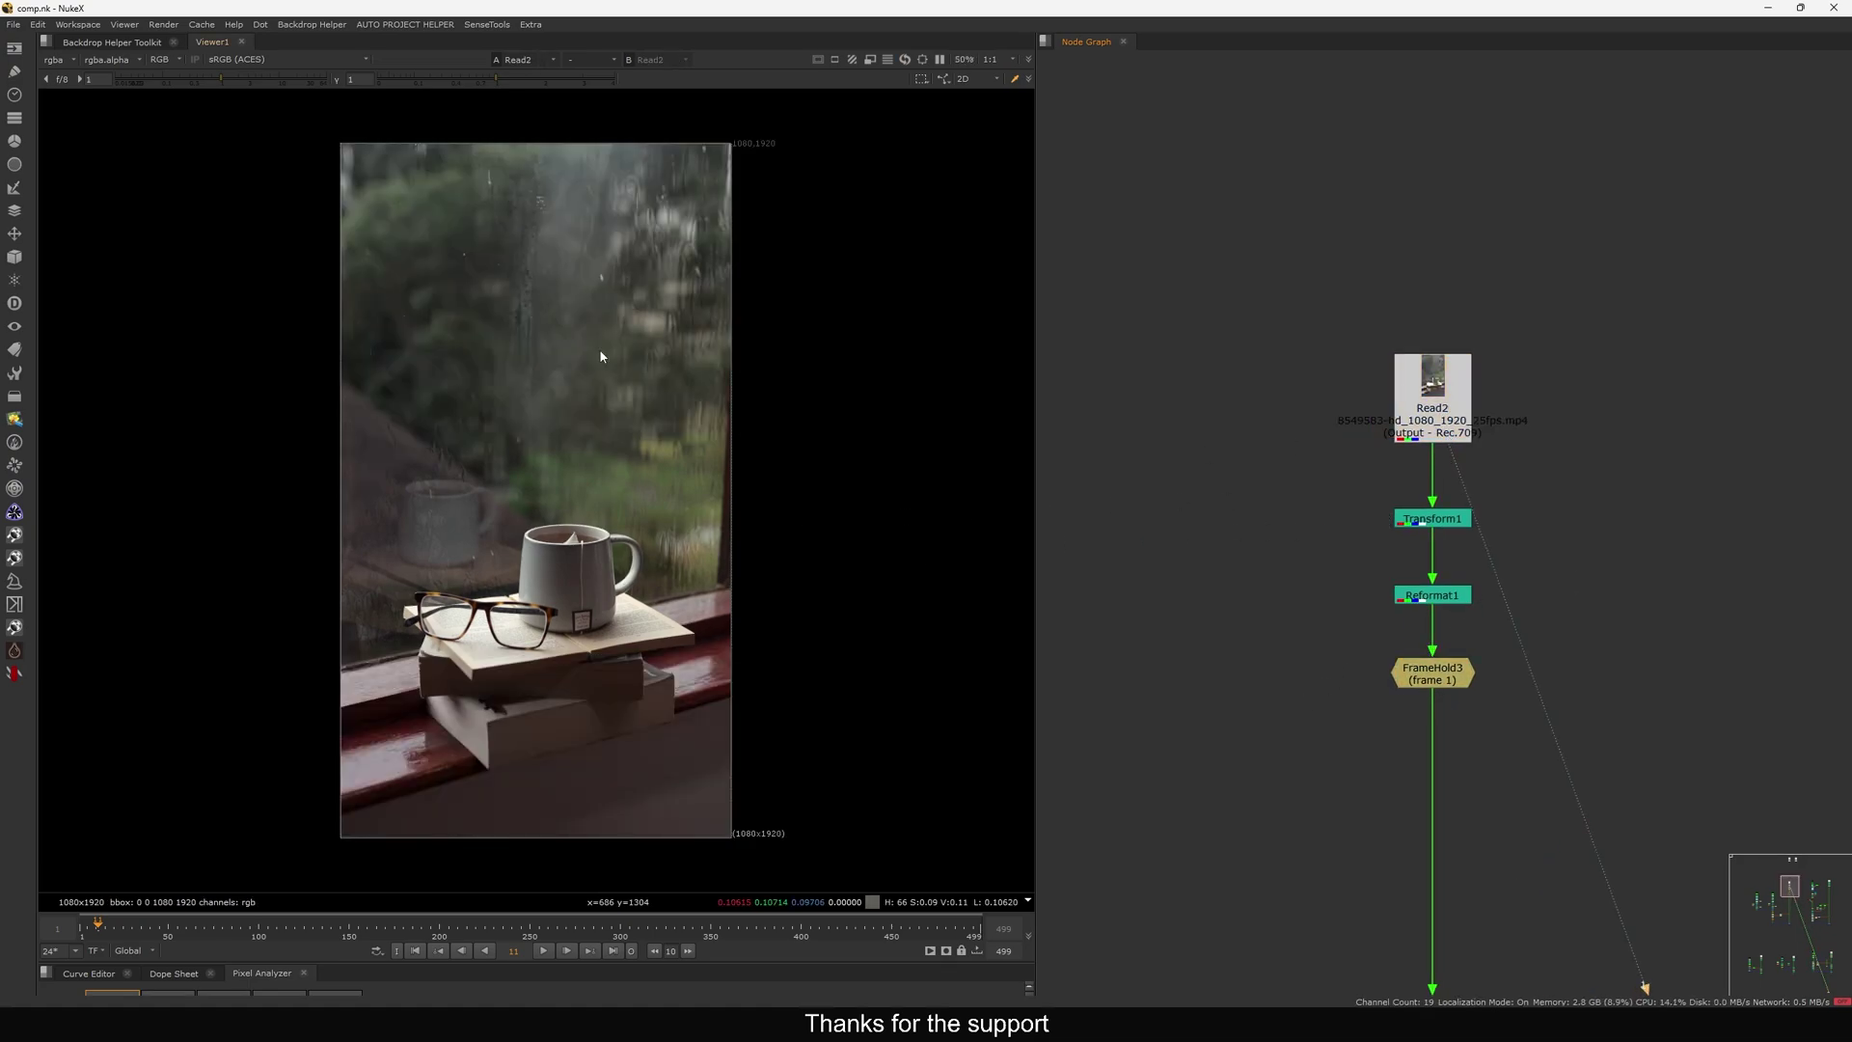
Display the outputs of Transform1 and Reformat1 in turn to check how the footage is reframed.
{"action": "left_click", "coordinate": [1443, 523]}
{"action": "key", "text": "1"}
{"action": "left_click", "coordinate": [1394, 578]}
{"action": "left_click_drag", "start_coordinate": [1537, 562], "coordinate": [1265, 657]}
{"action": "key", "text": "1"}
{"action": "middle_click_drag", "start_coordinate": [1365, 655], "coordinate": [1360, 639]}
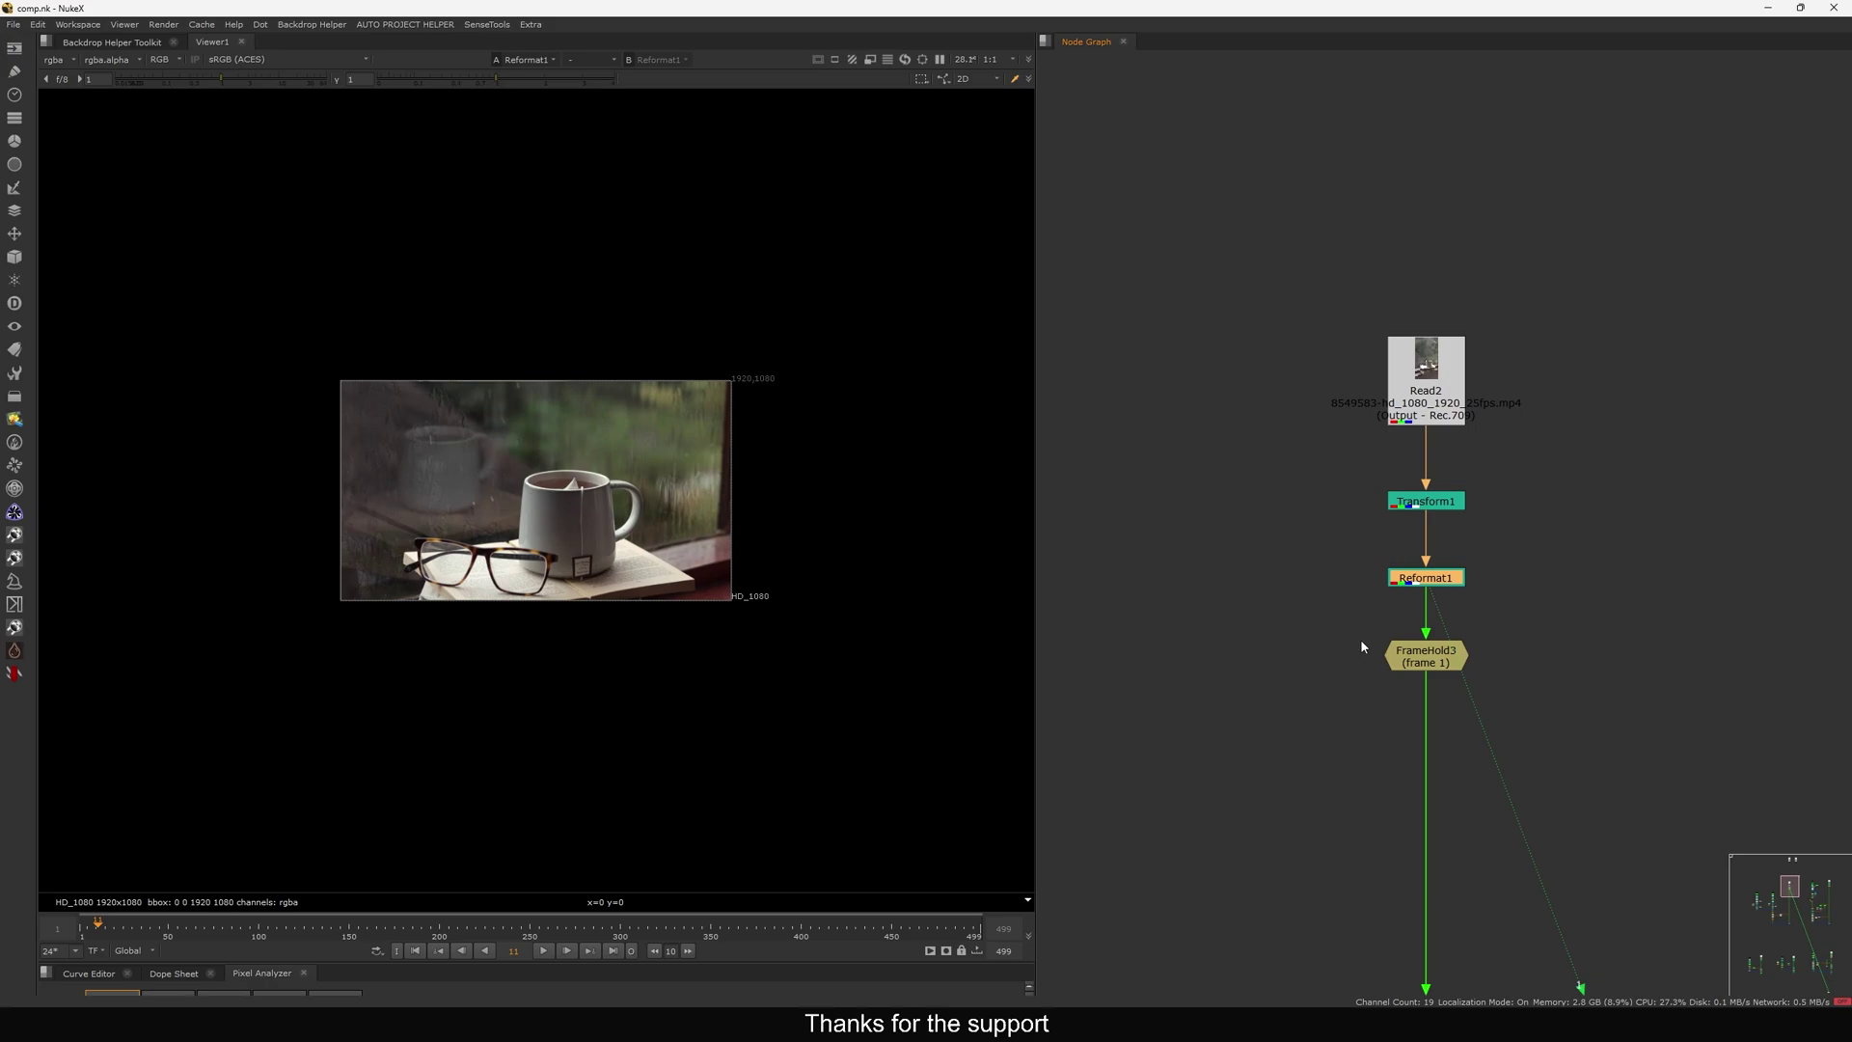
Display the held plate from FrameHold3 and fit the frame to the viewer.
{"action": "left_click", "coordinate": [1432, 502]}
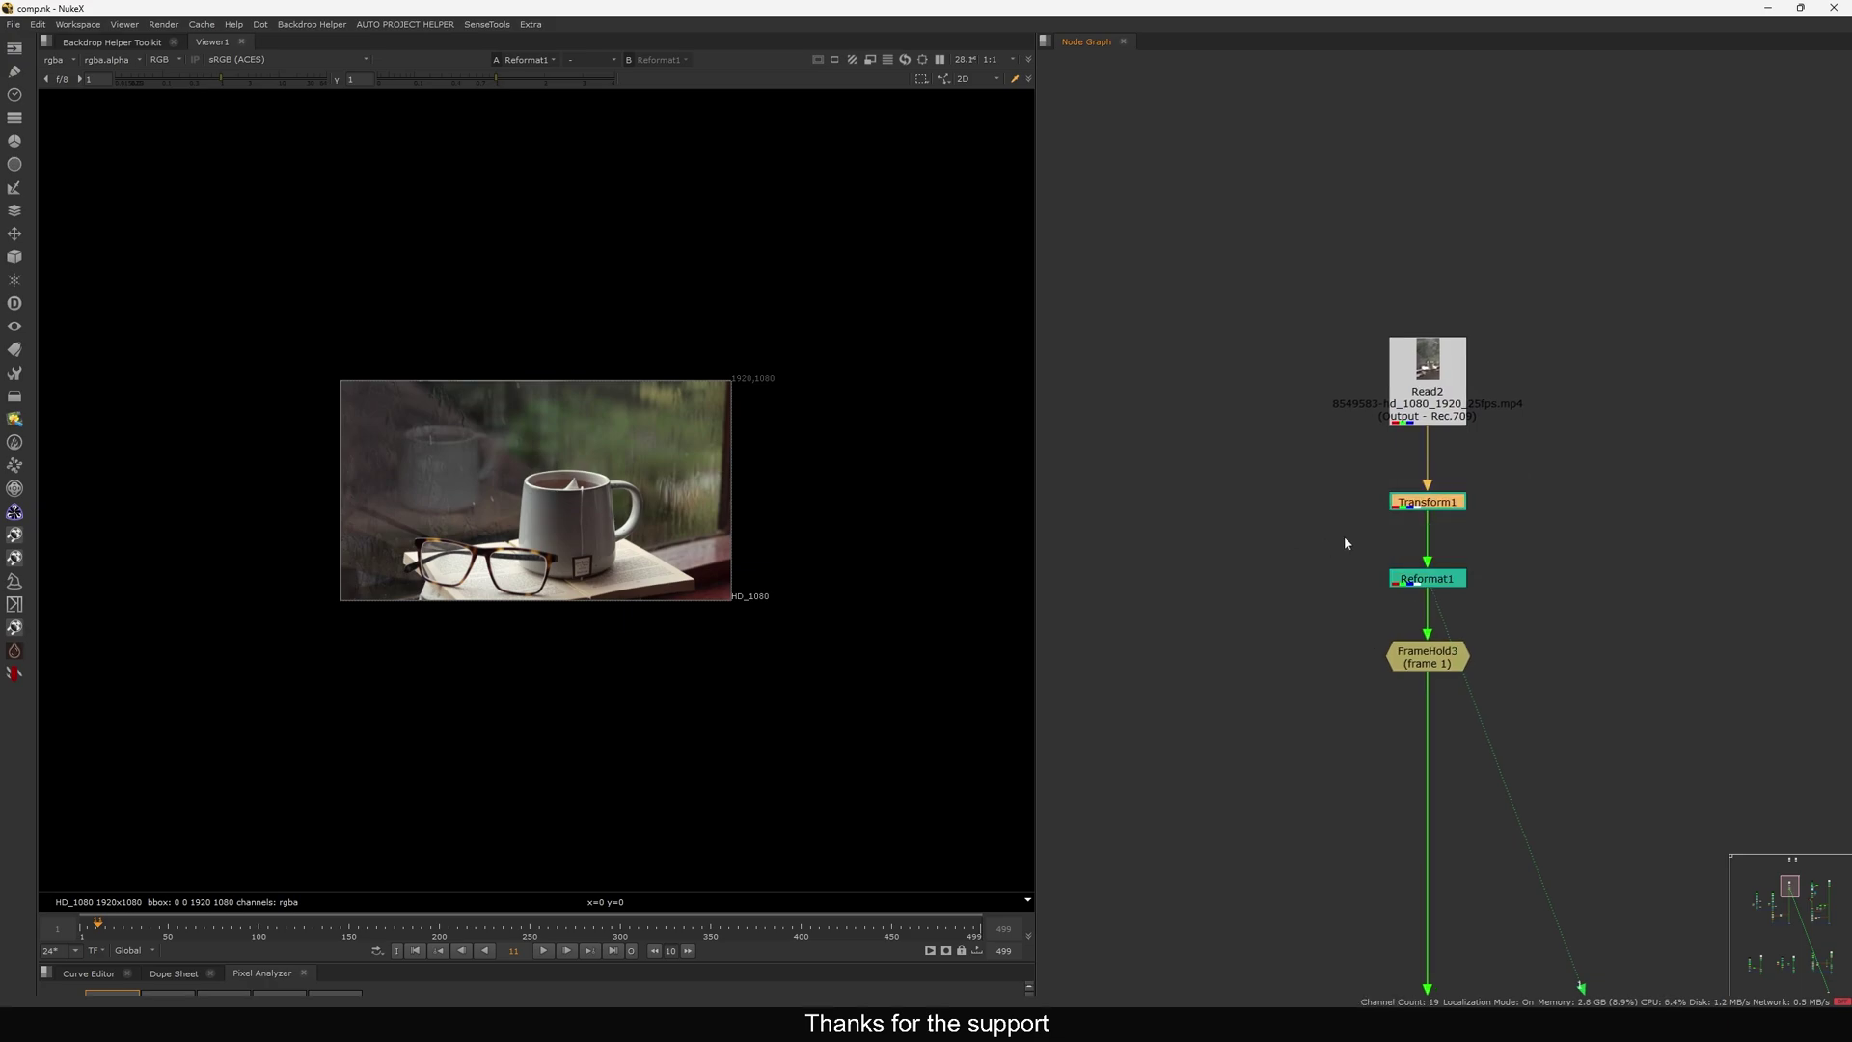
{"action": "left_click", "coordinate": [1442, 649]}
{"action": "key", "text": "1"}
{"action": "scroll", "coordinate": [1401, 603], "scroll_direction": "down", "scroll_amount": 5}
{"action": "key", "text": "f"}
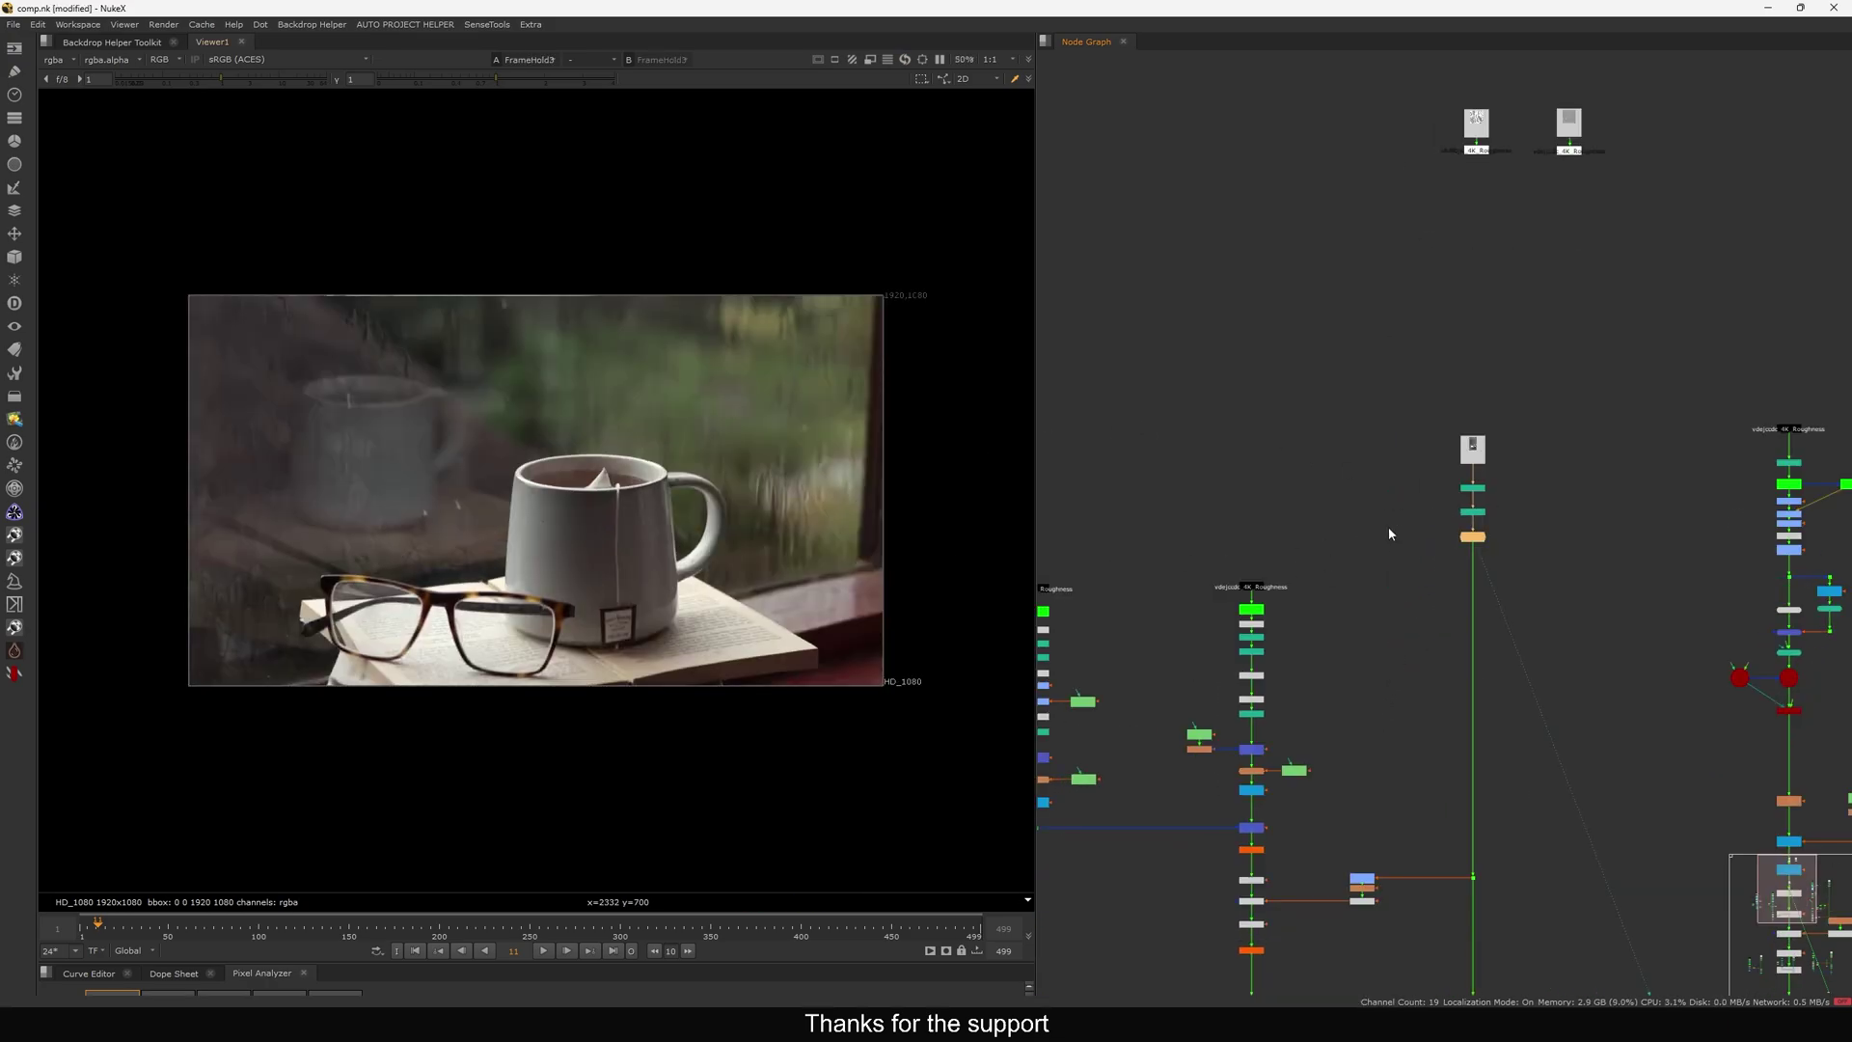
Display the uh4tbjic_4K_Roughness and vdejccdc_4K_Roughness textures in turn from their anchor nodes.
{"action": "mouse_move", "coordinate": [1377, 617]}
{"action": "middle_mouse_down"}
{"action": "mouse_move", "coordinate": [1386, 600]}
{"action": "mouse_move", "coordinate": [1381, 634]}
{"action": "middle_mouse_up"}
{"action": "middle_click_drag", "start_coordinate": [1491, 290], "coordinate": [1414, 523]}
{"action": "scroll", "coordinate": [1363, 479], "scroll_direction": "up", "scroll_amount": 6}
{"action": "middle_click_drag", "start_coordinate": [1451, 401], "coordinate": [1404, 469]}
{"action": "left_click_drag", "start_coordinate": [1256, 483], "coordinate": [1291, 498]}
{"action": "key", "text": "1"}
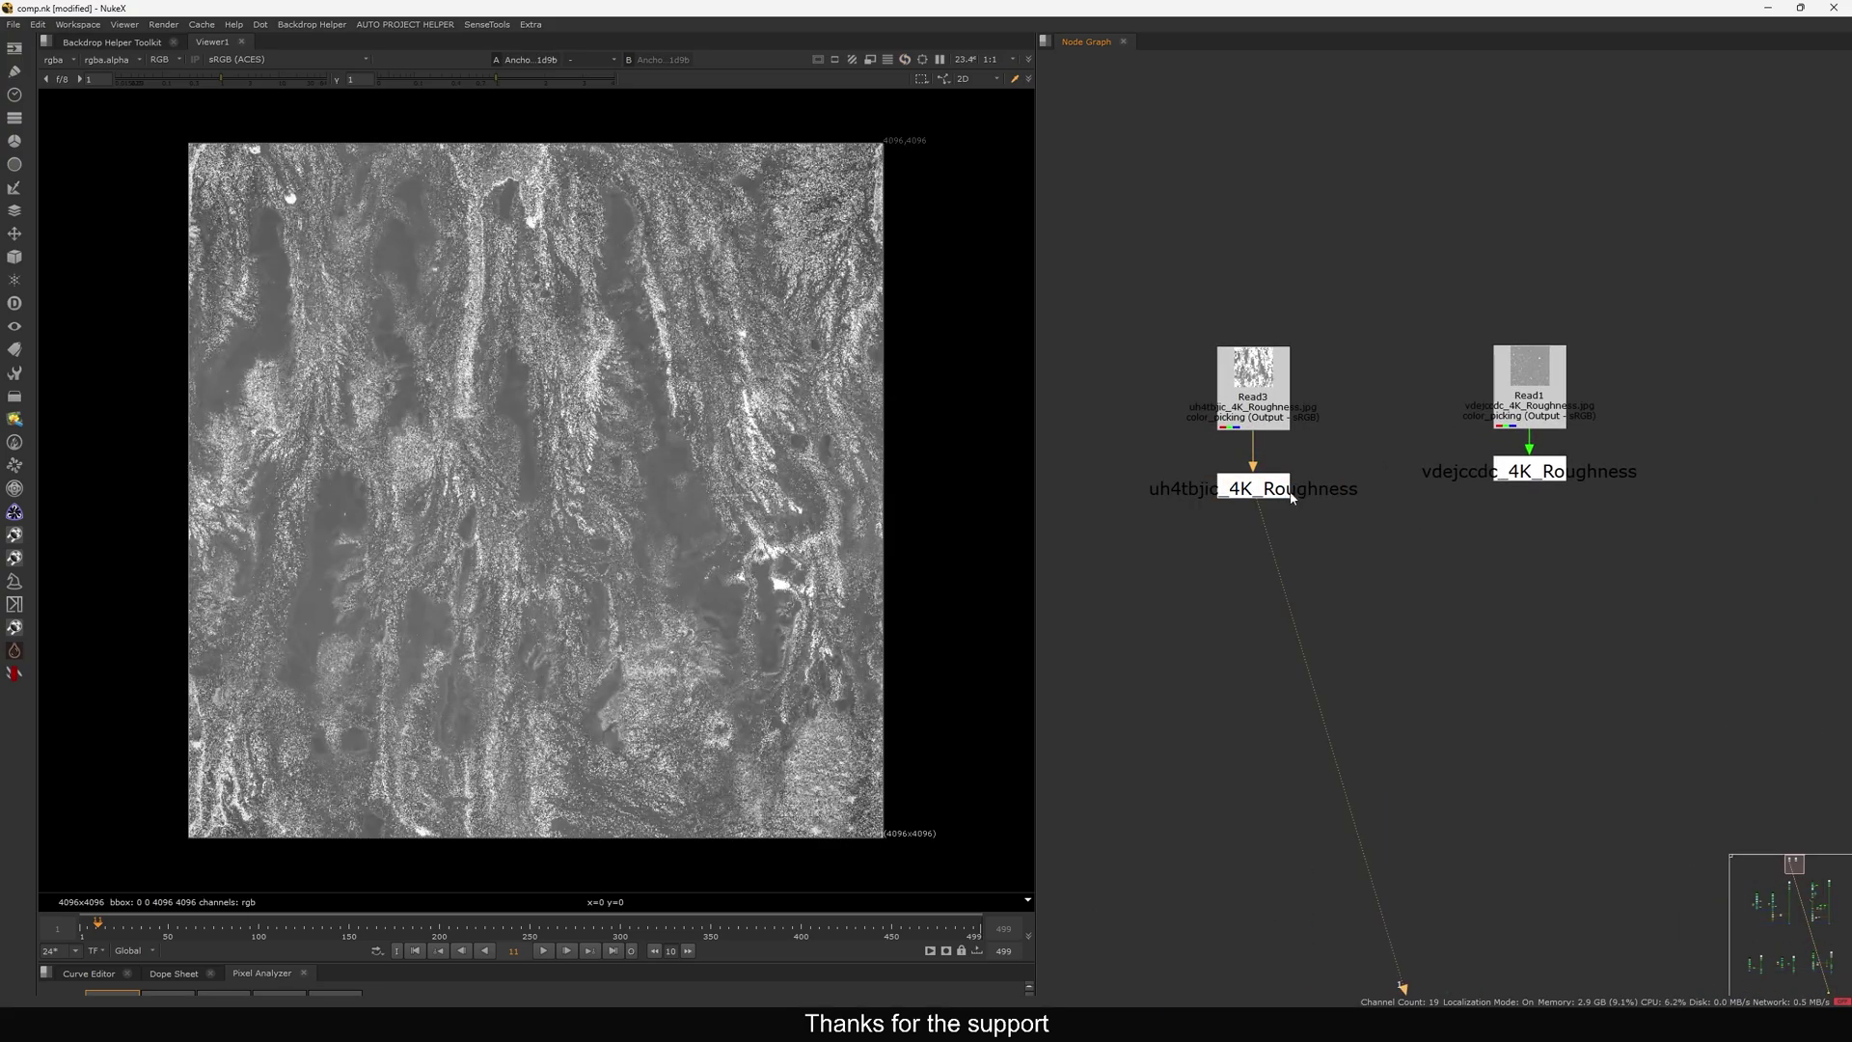
{"action": "left_click_drag", "start_coordinate": [1530, 473], "coordinate": [1534, 483]}
{"action": "key", "text": "1"}
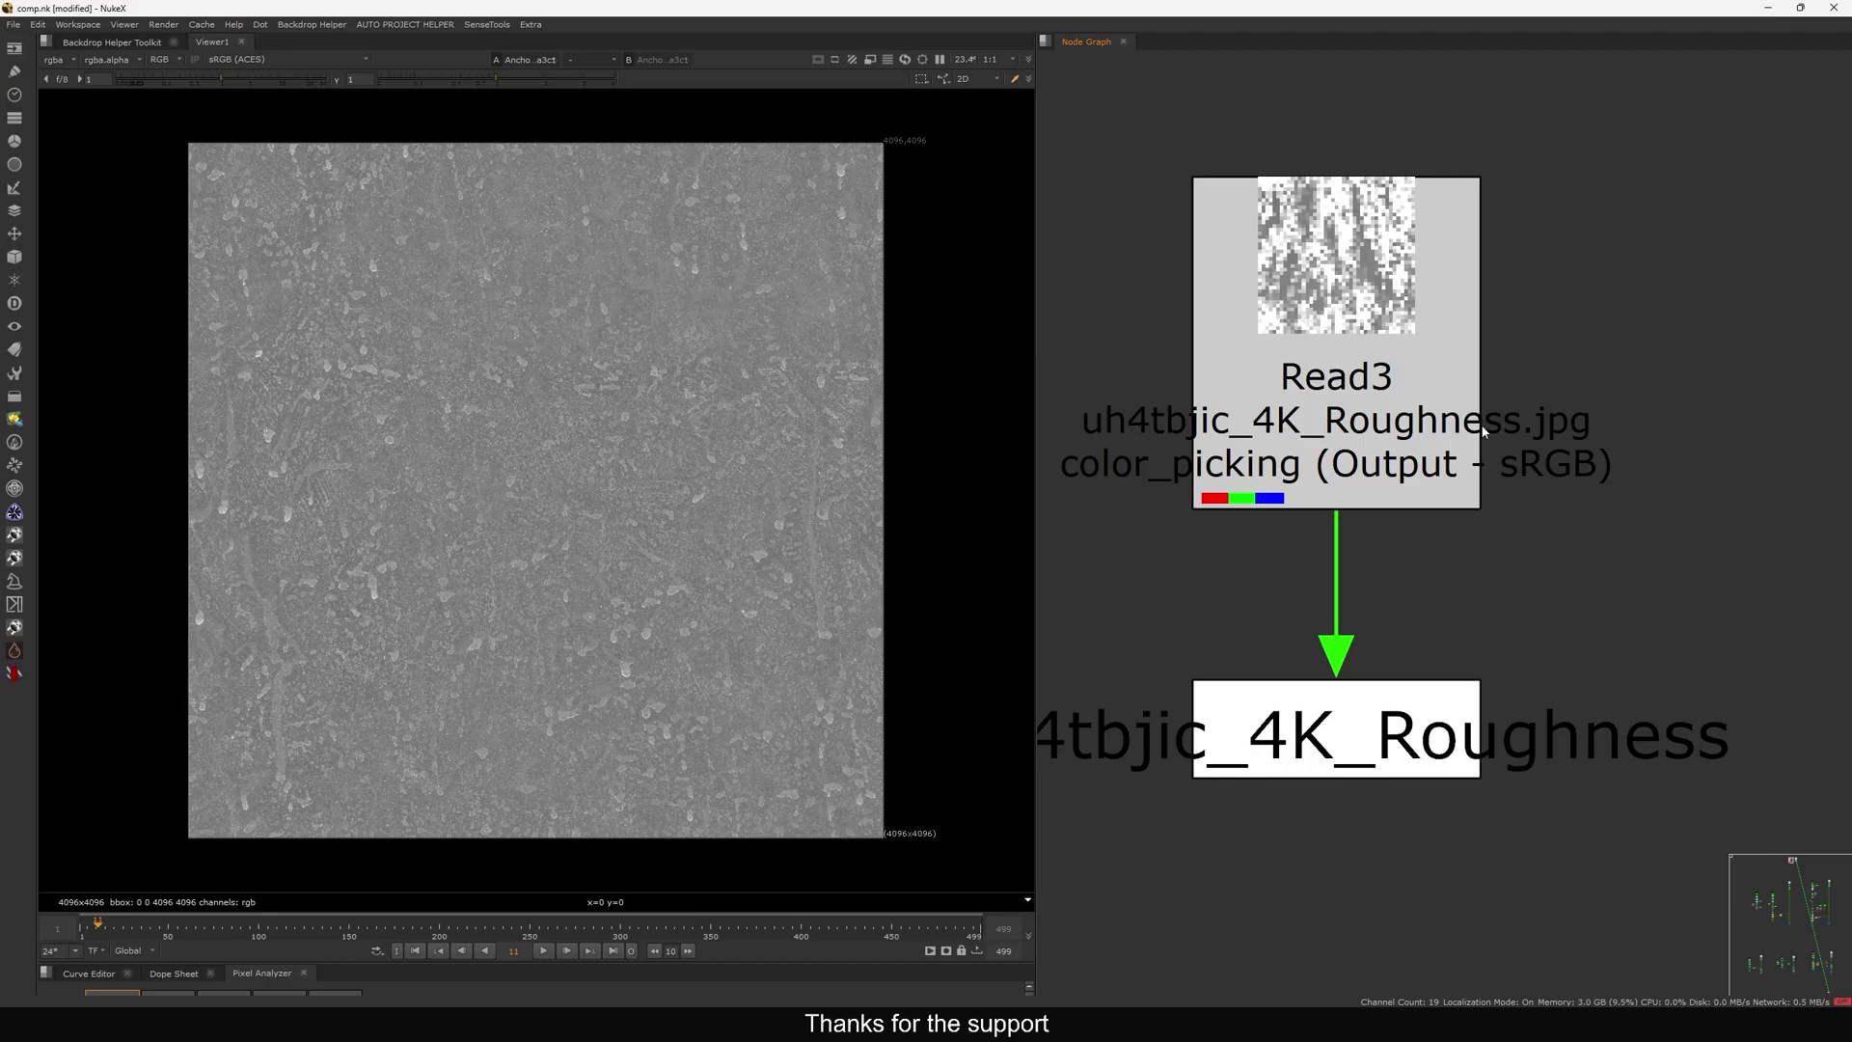
Examine the surface detail of the vdejccdc_4K_Roughness texture up close, ending with the full image fitted.
{"action": "scroll", "coordinate": [587, 442], "scroll_direction": "up", "scroll_amount": 5}
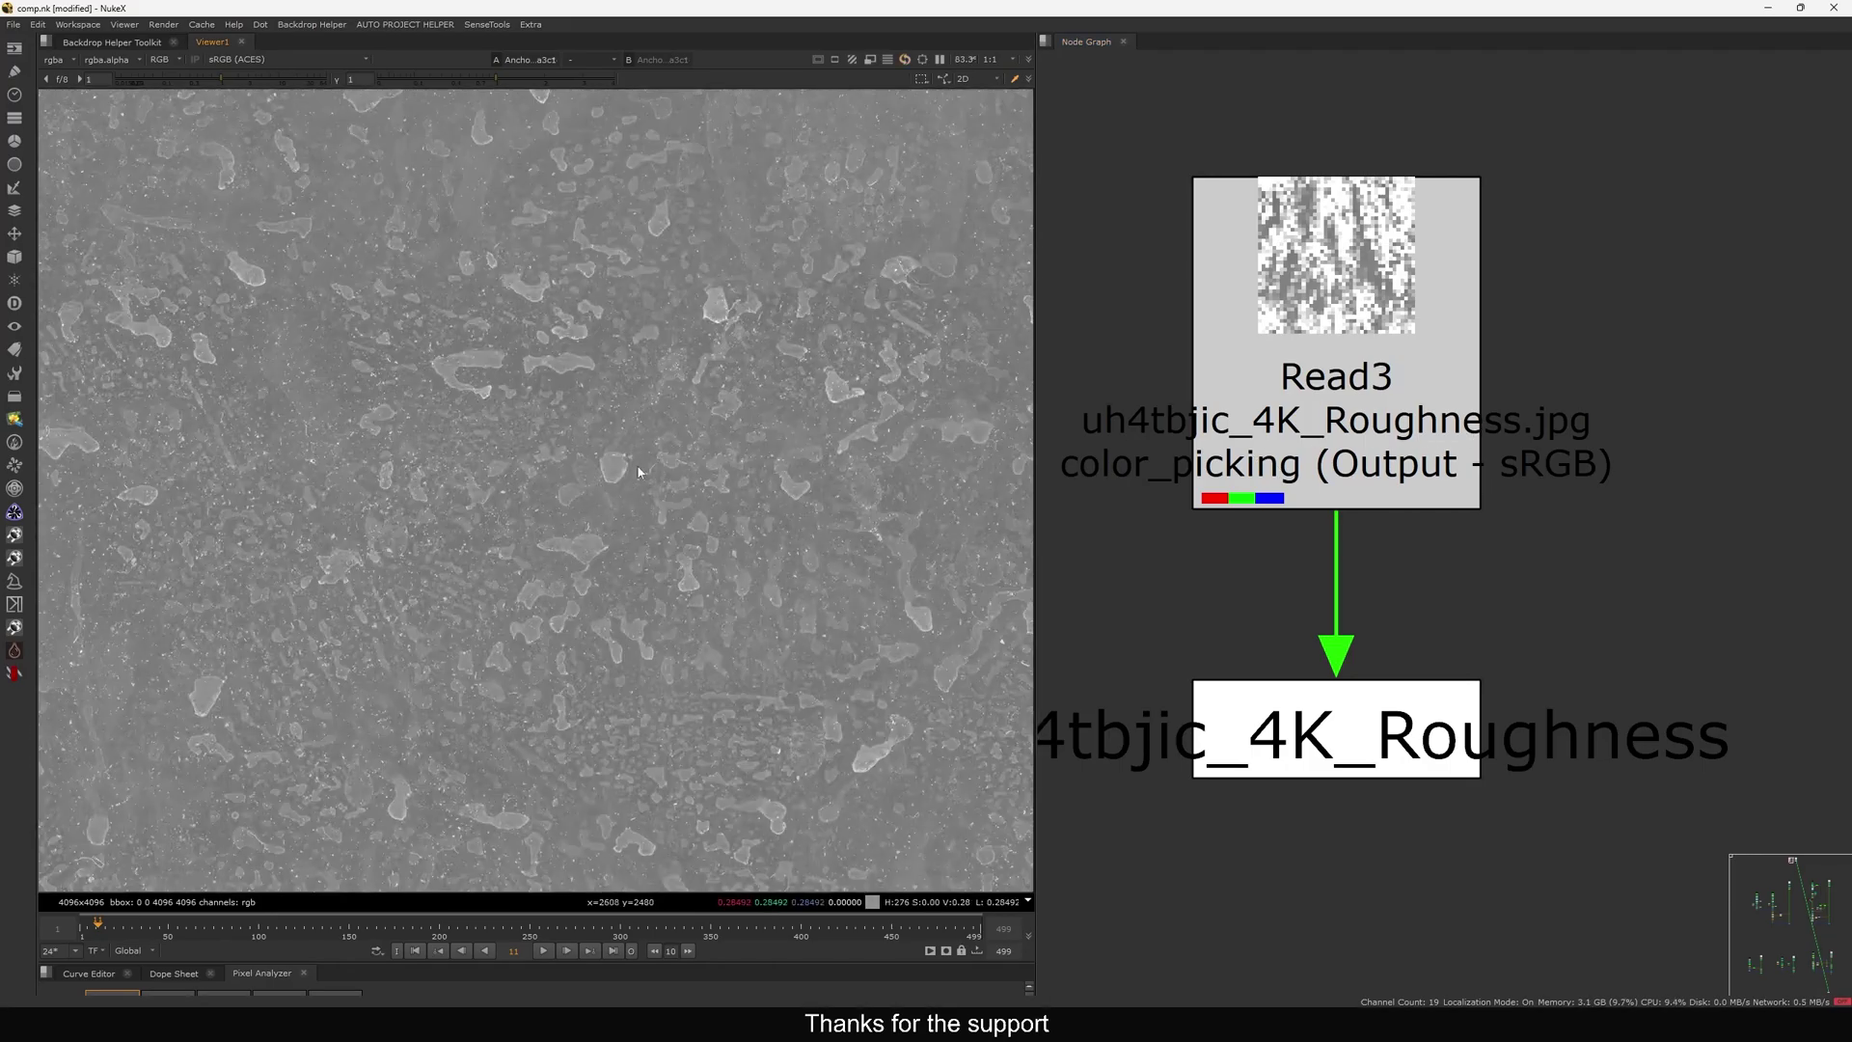
{"action": "scroll", "coordinate": [638, 471], "scroll_direction": "up", "scroll_amount": 4}
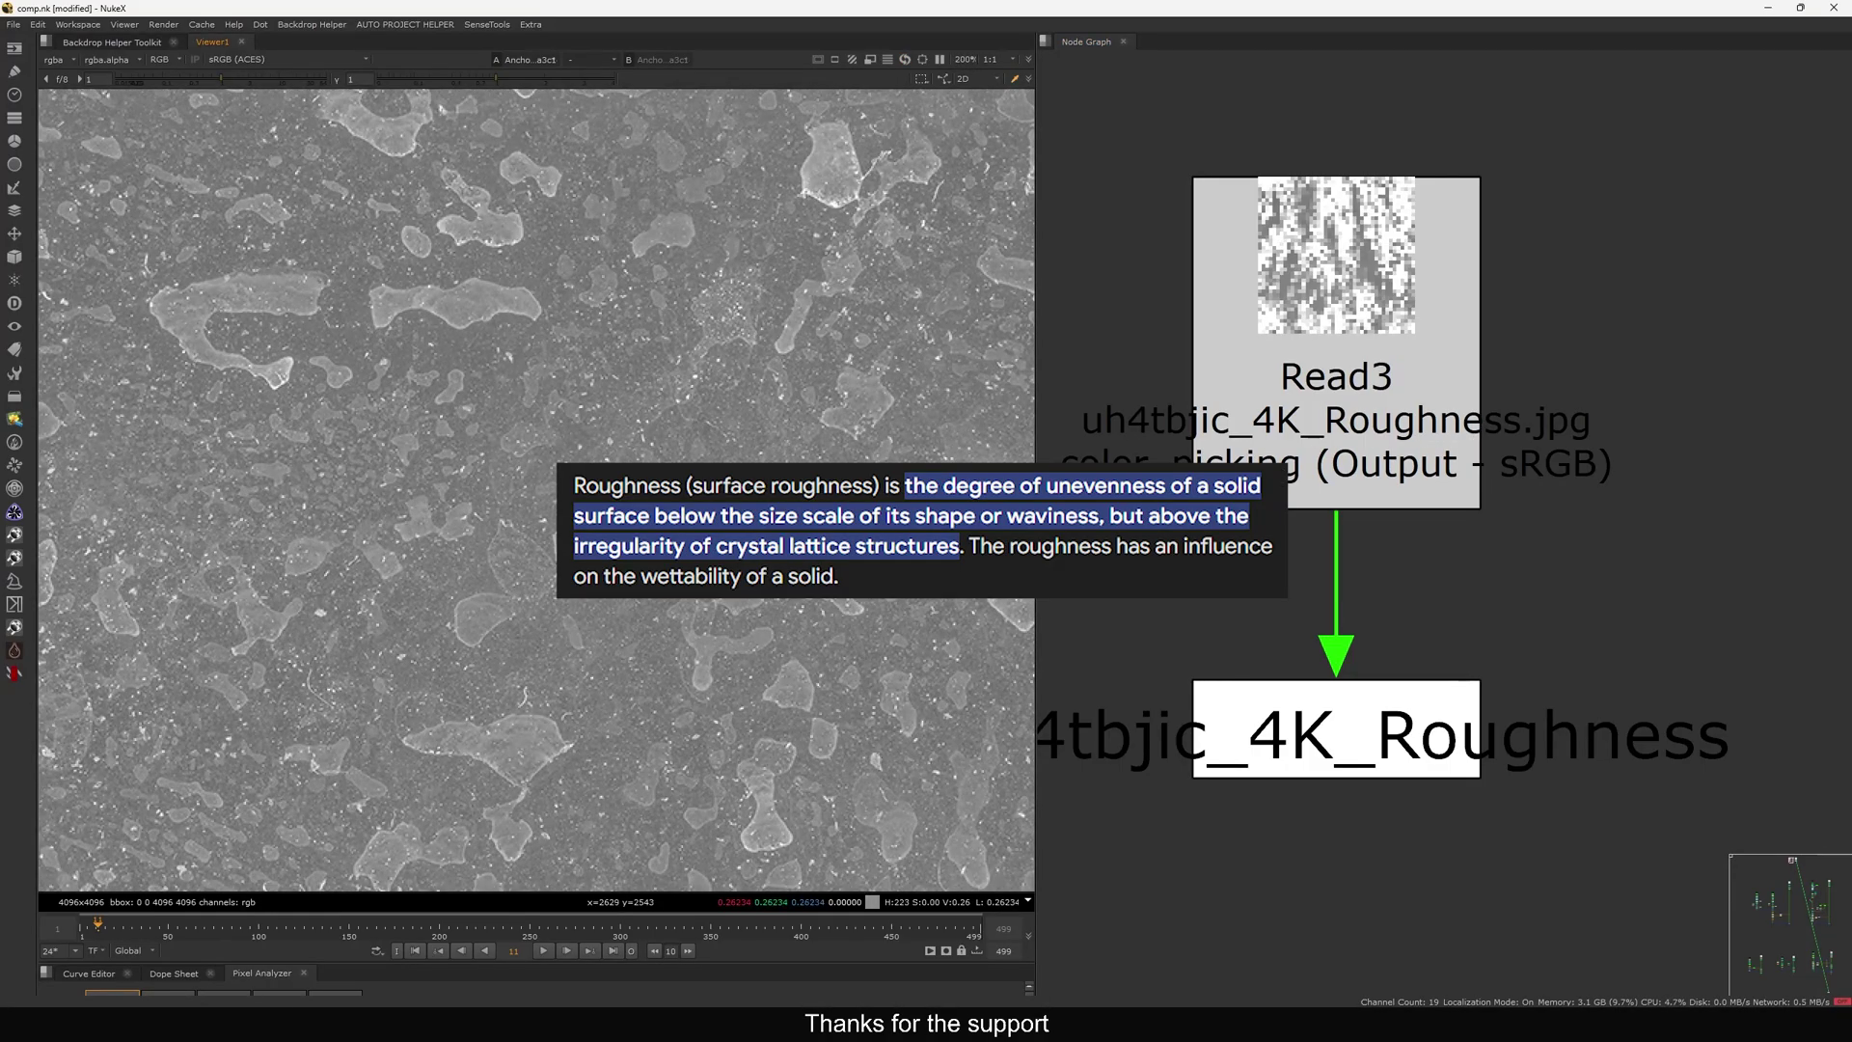
{"action": "key", "text": "f"}
{"action": "scroll", "coordinate": [1364, 546], "scroll_direction": "down", "scroll_amount": 10}
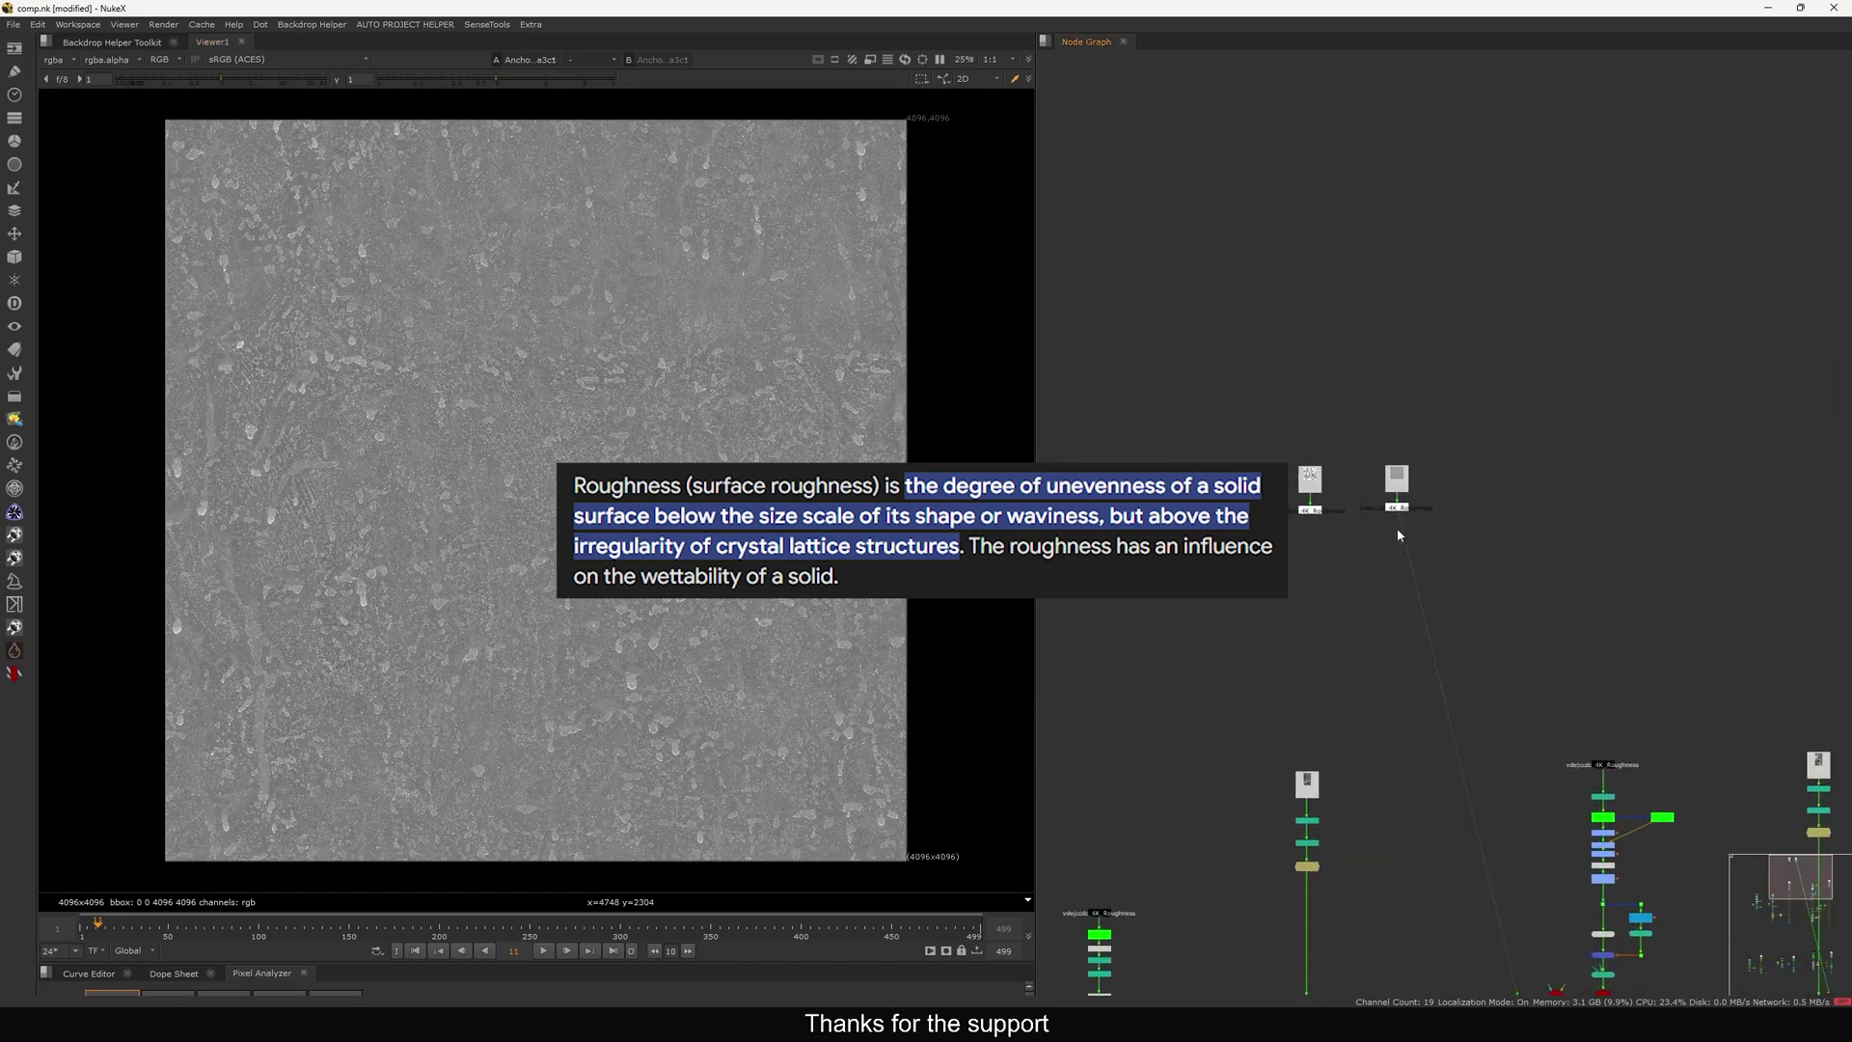
Display the Read1 roughness texture directly and examine its spots up close.
{"action": "scroll", "coordinate": [1398, 521], "scroll_direction": "up", "scroll_amount": 6}
{"action": "left_click_drag", "start_coordinate": [1418, 513], "coordinate": [1418, 527]}
{"action": "middle_click_drag", "start_coordinate": [1418, 527], "coordinate": [1460, 560]}
{"action": "left_click", "coordinate": [1440, 425]}
{"action": "key", "text": "1"}
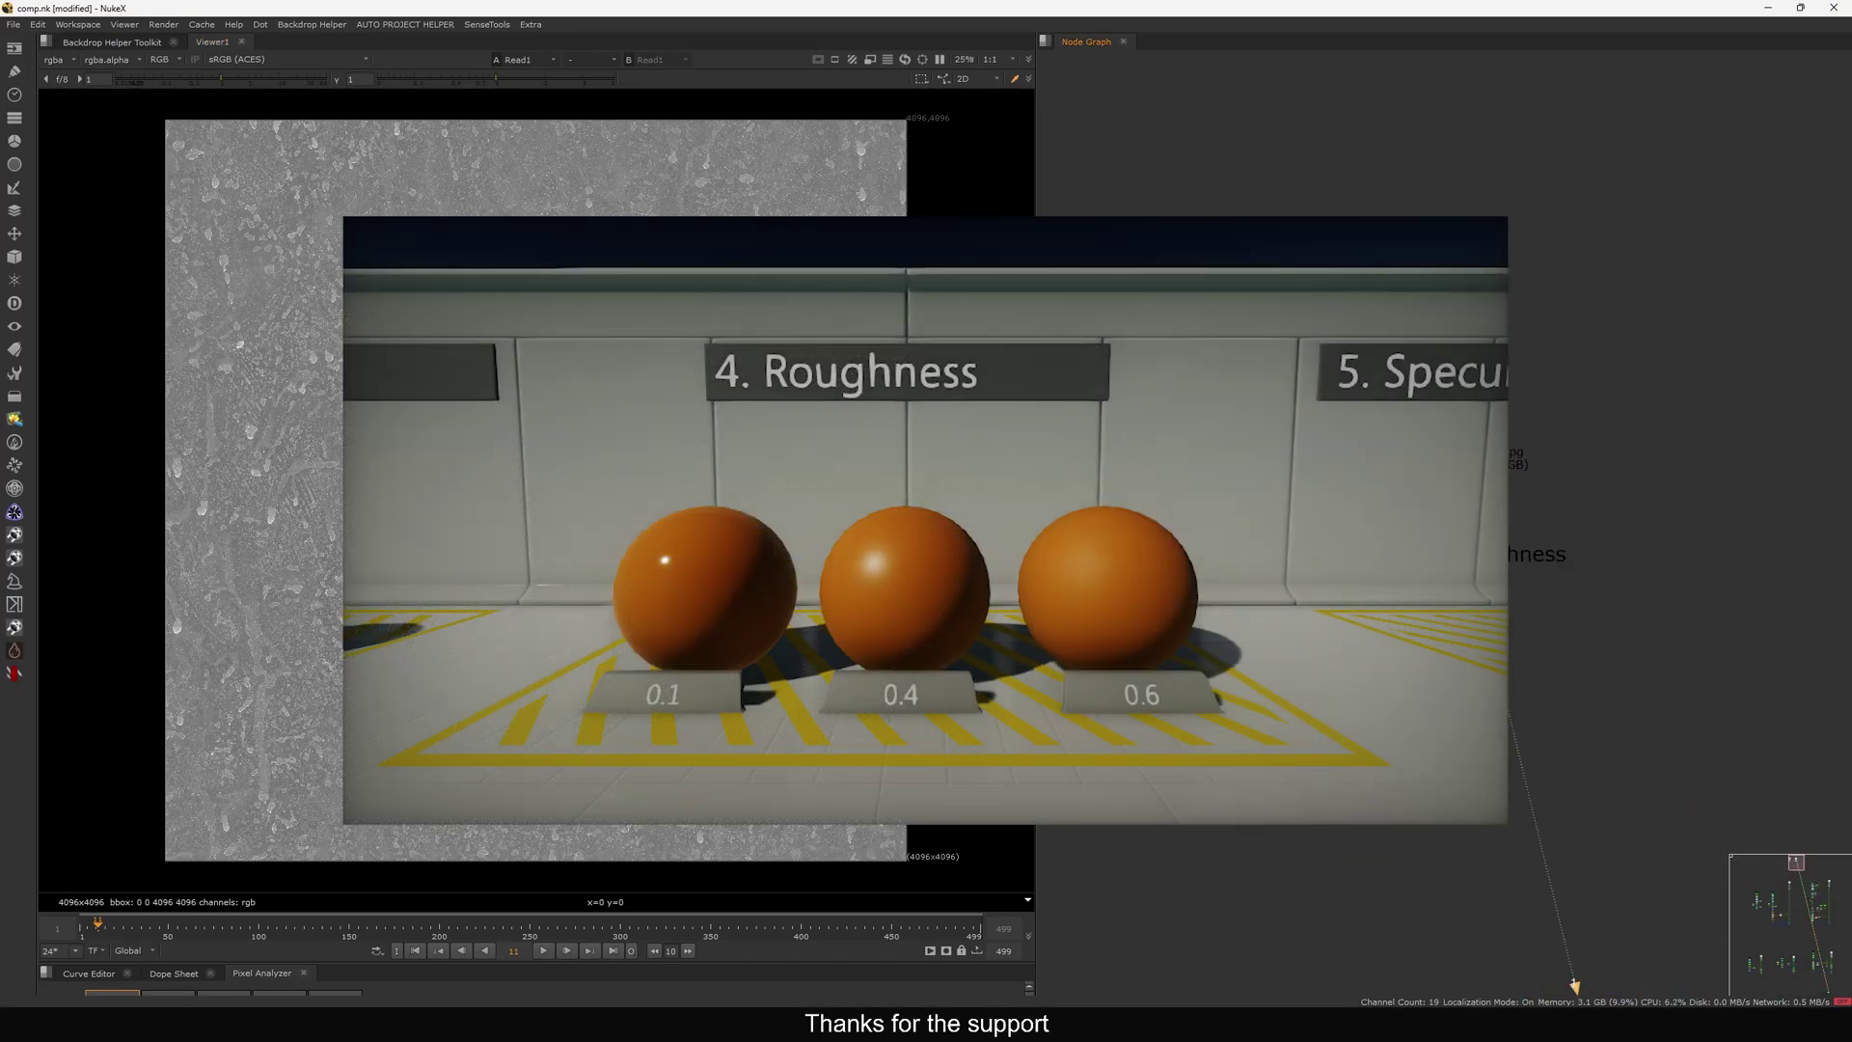
{"action": "scroll", "coordinate": [581, 428], "scroll_direction": "up", "scroll_amount": 8}
{"action": "scroll", "coordinate": [581, 428], "scroll_direction": "down", "scroll_amount": 4}
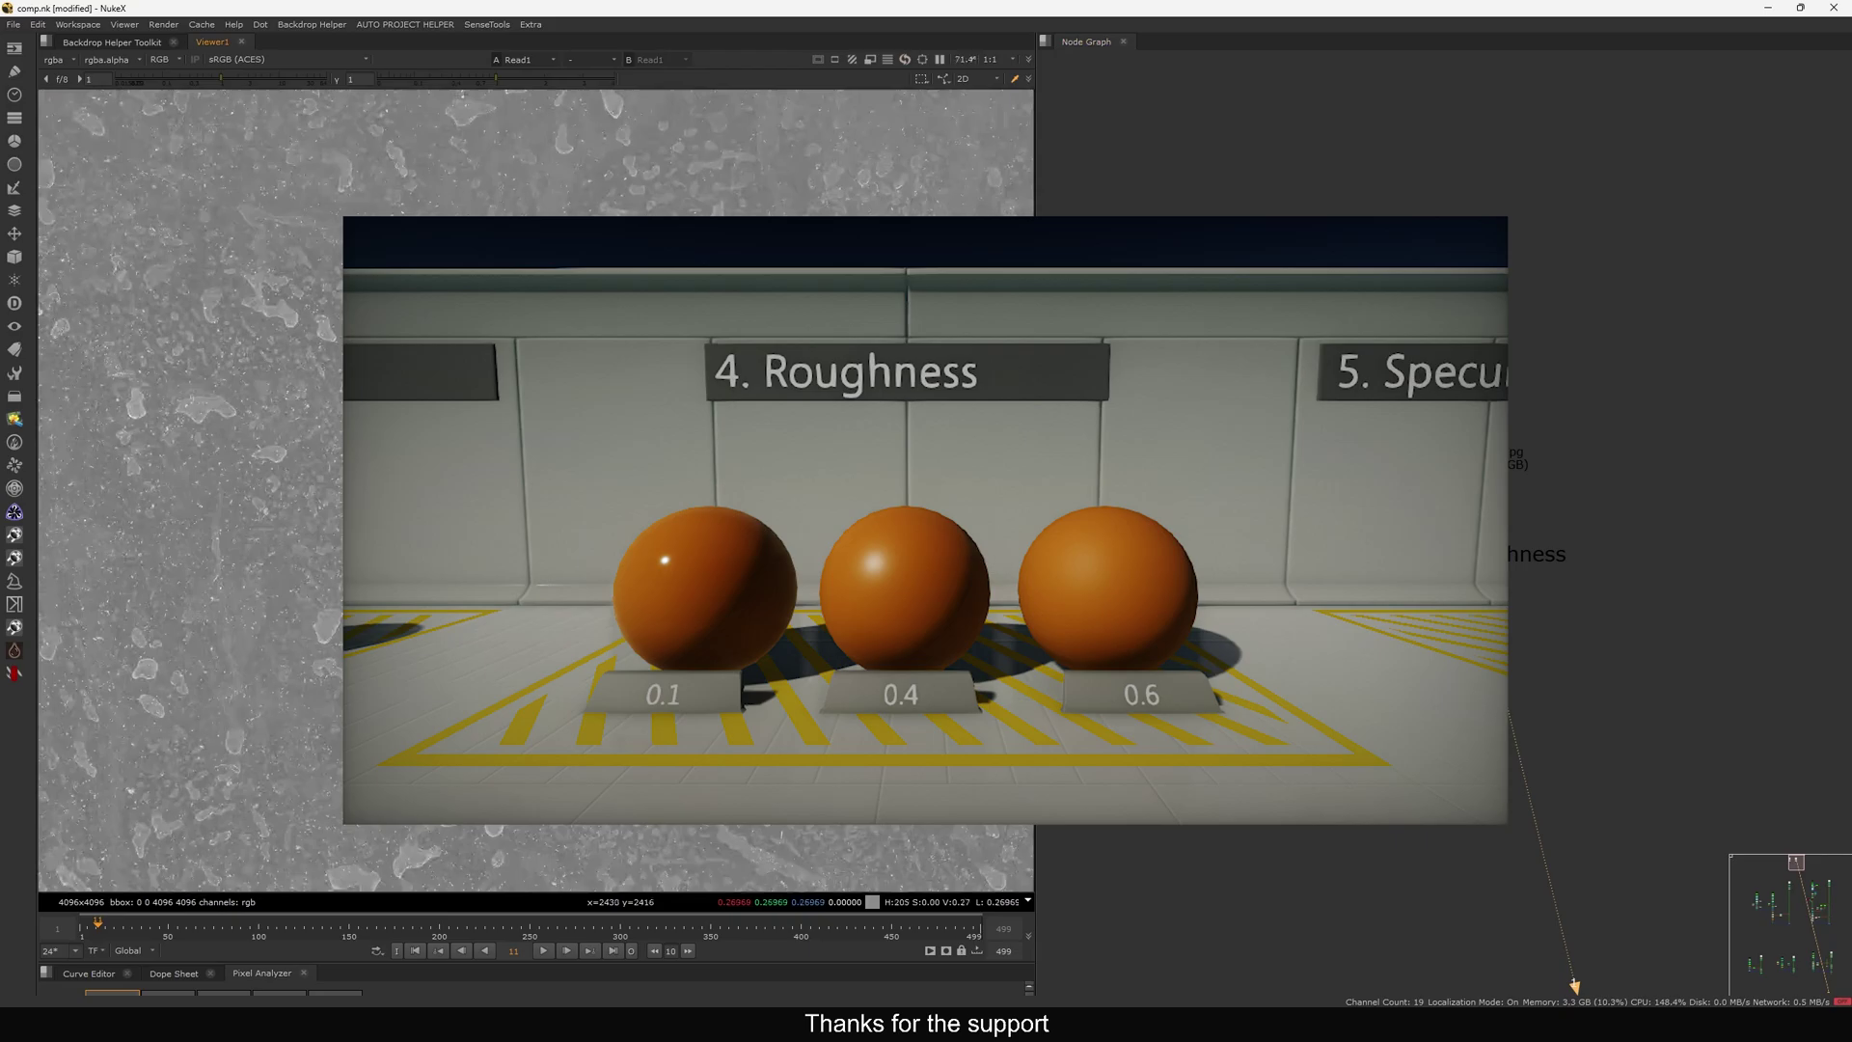
{"action": "key", "text": "f"}
Display the Read3 roughness texture and examine its streaks up close.
{"action": "left_click", "coordinate": [1094, 434]}
{"action": "key", "text": "1"}
{"action": "middle_click_drag", "start_coordinate": [1099, 444], "coordinate": [1280, 419]}
{"action": "scroll", "coordinate": [511, 434], "scroll_direction": "up", "scroll_amount": 5}
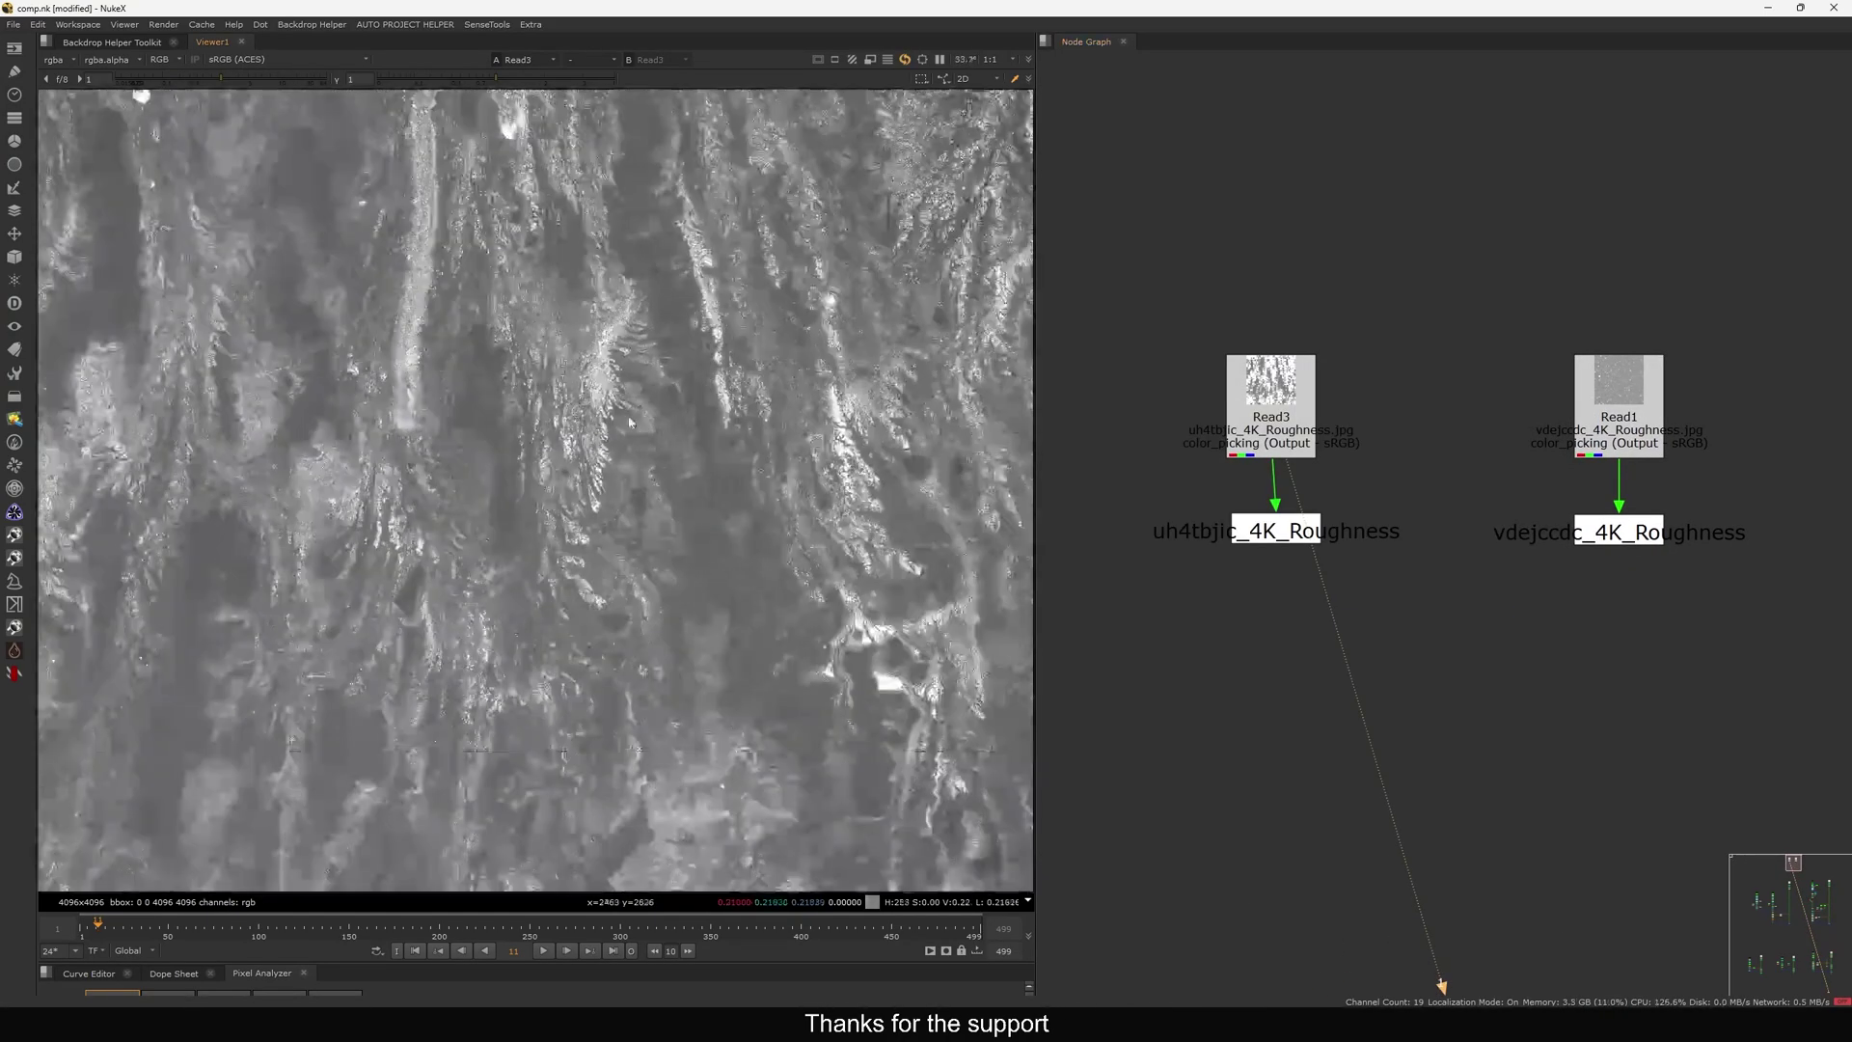
{"action": "key", "text": "f"}
{"action": "scroll", "coordinate": [1496, 483], "scroll_direction": "down", "scroll_amount": 5}
Reveal the hidden connections from the uh4tbjic_4K_Roughness anchor and trace them to the node branches.
{"action": "left_click_drag", "start_coordinate": [1332, 556], "coordinate": [1586, 488]}
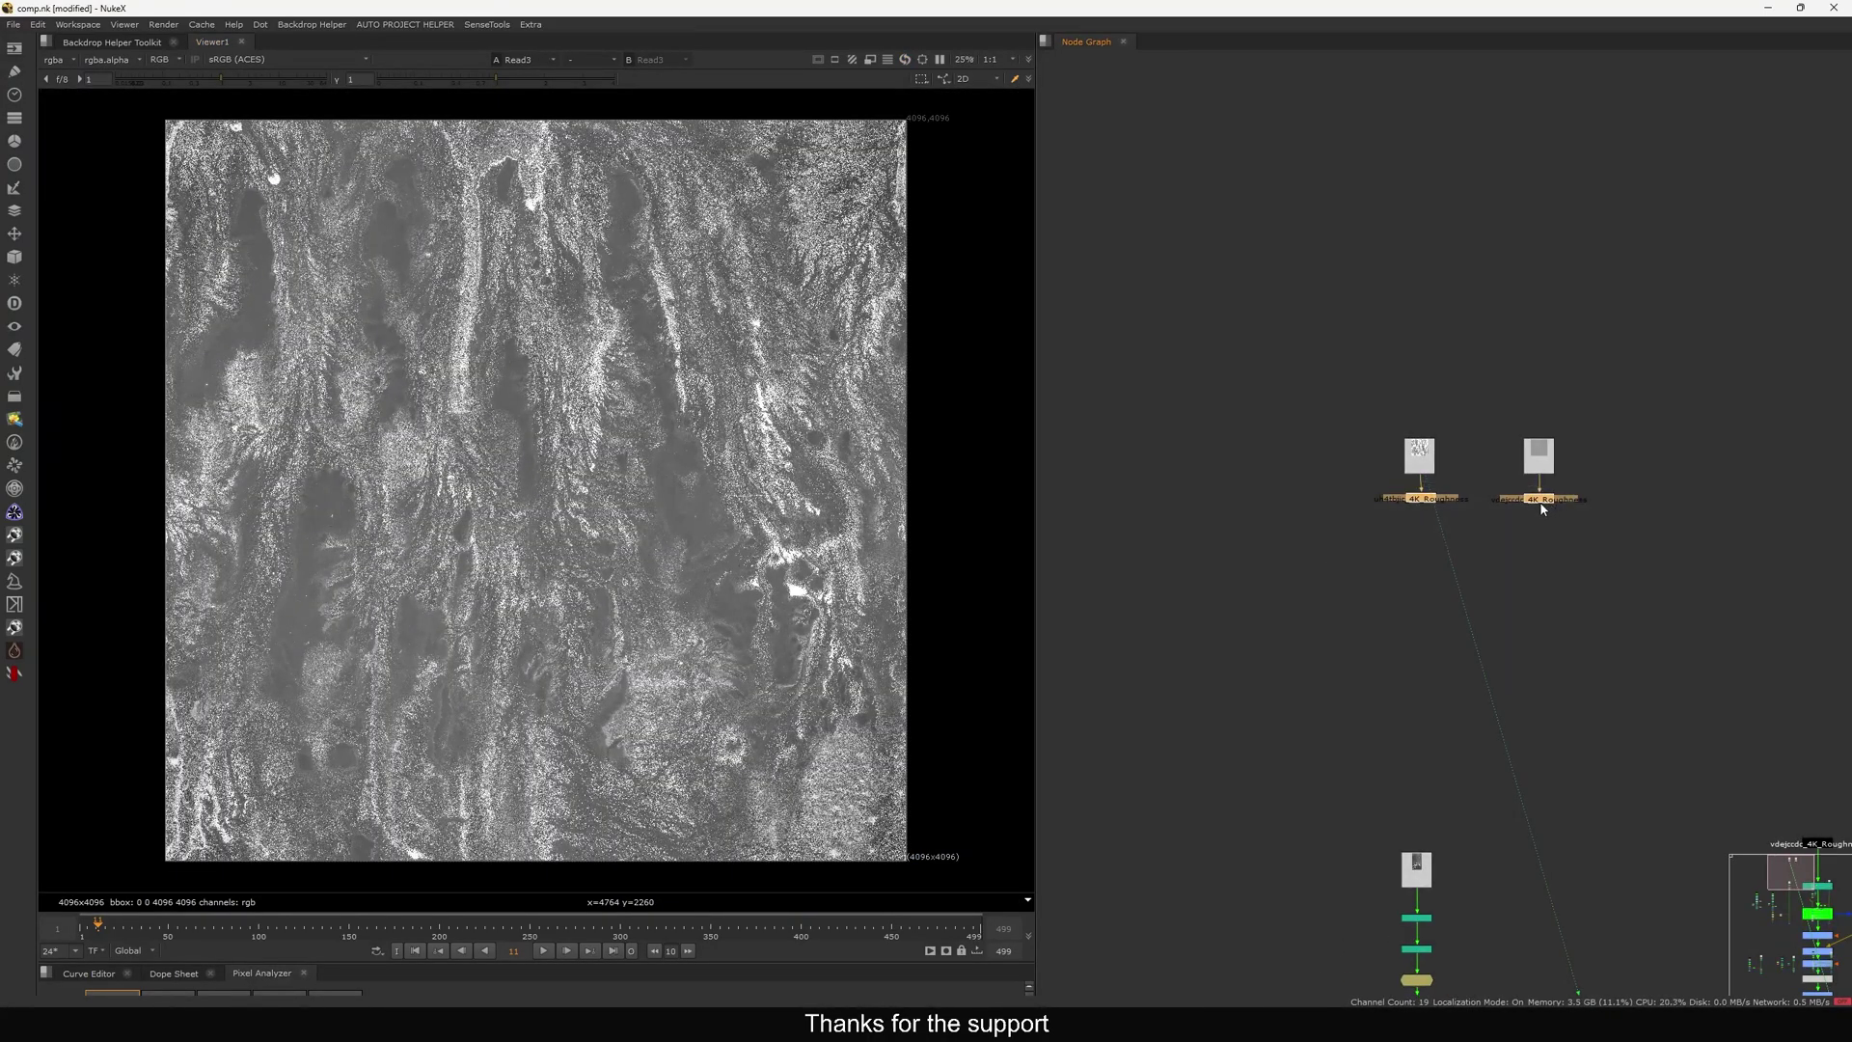
{"action": "left_click", "coordinate": [1376, 538]}
{"action": "left_click", "coordinate": [1418, 506]}
{"action": "key", "text": "alt+h"}
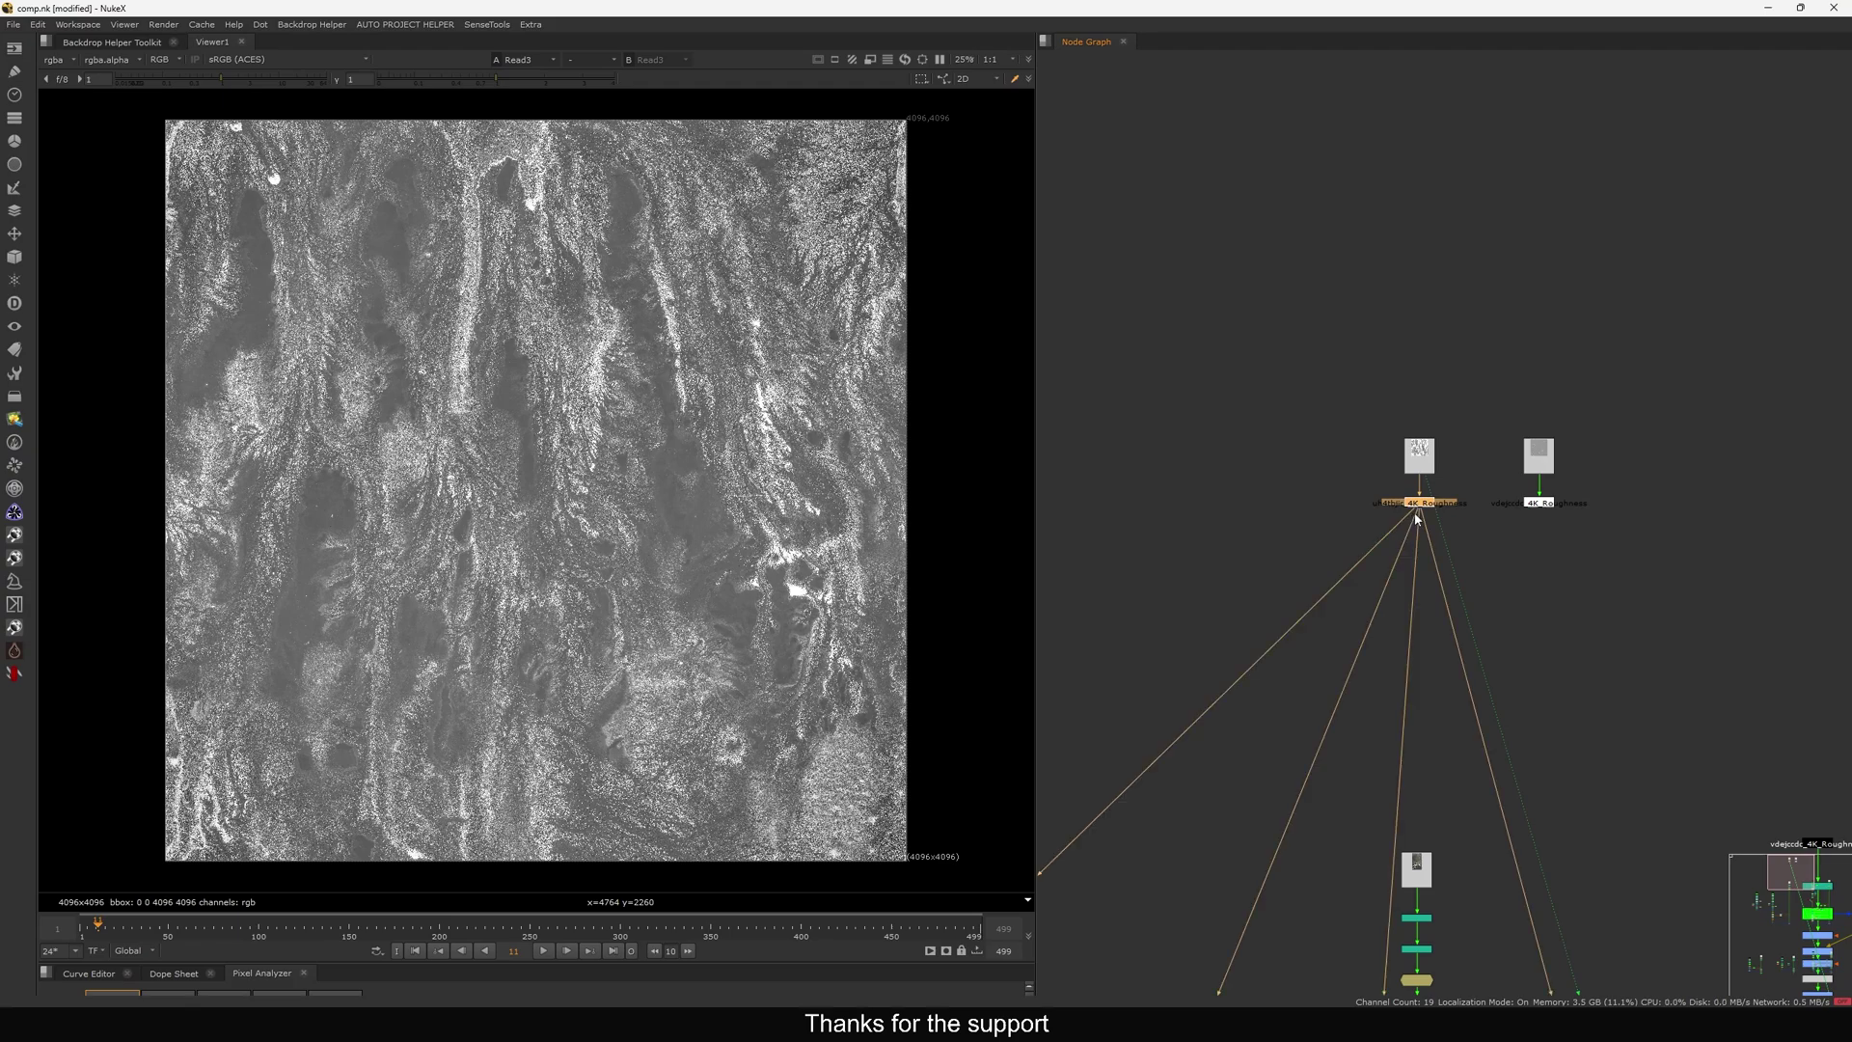
{"action": "scroll", "coordinate": [1418, 516], "scroll_direction": "down", "scroll_amount": 7}
{"action": "scroll", "coordinate": [1385, 599], "scroll_direction": "down", "scroll_amount": 3}
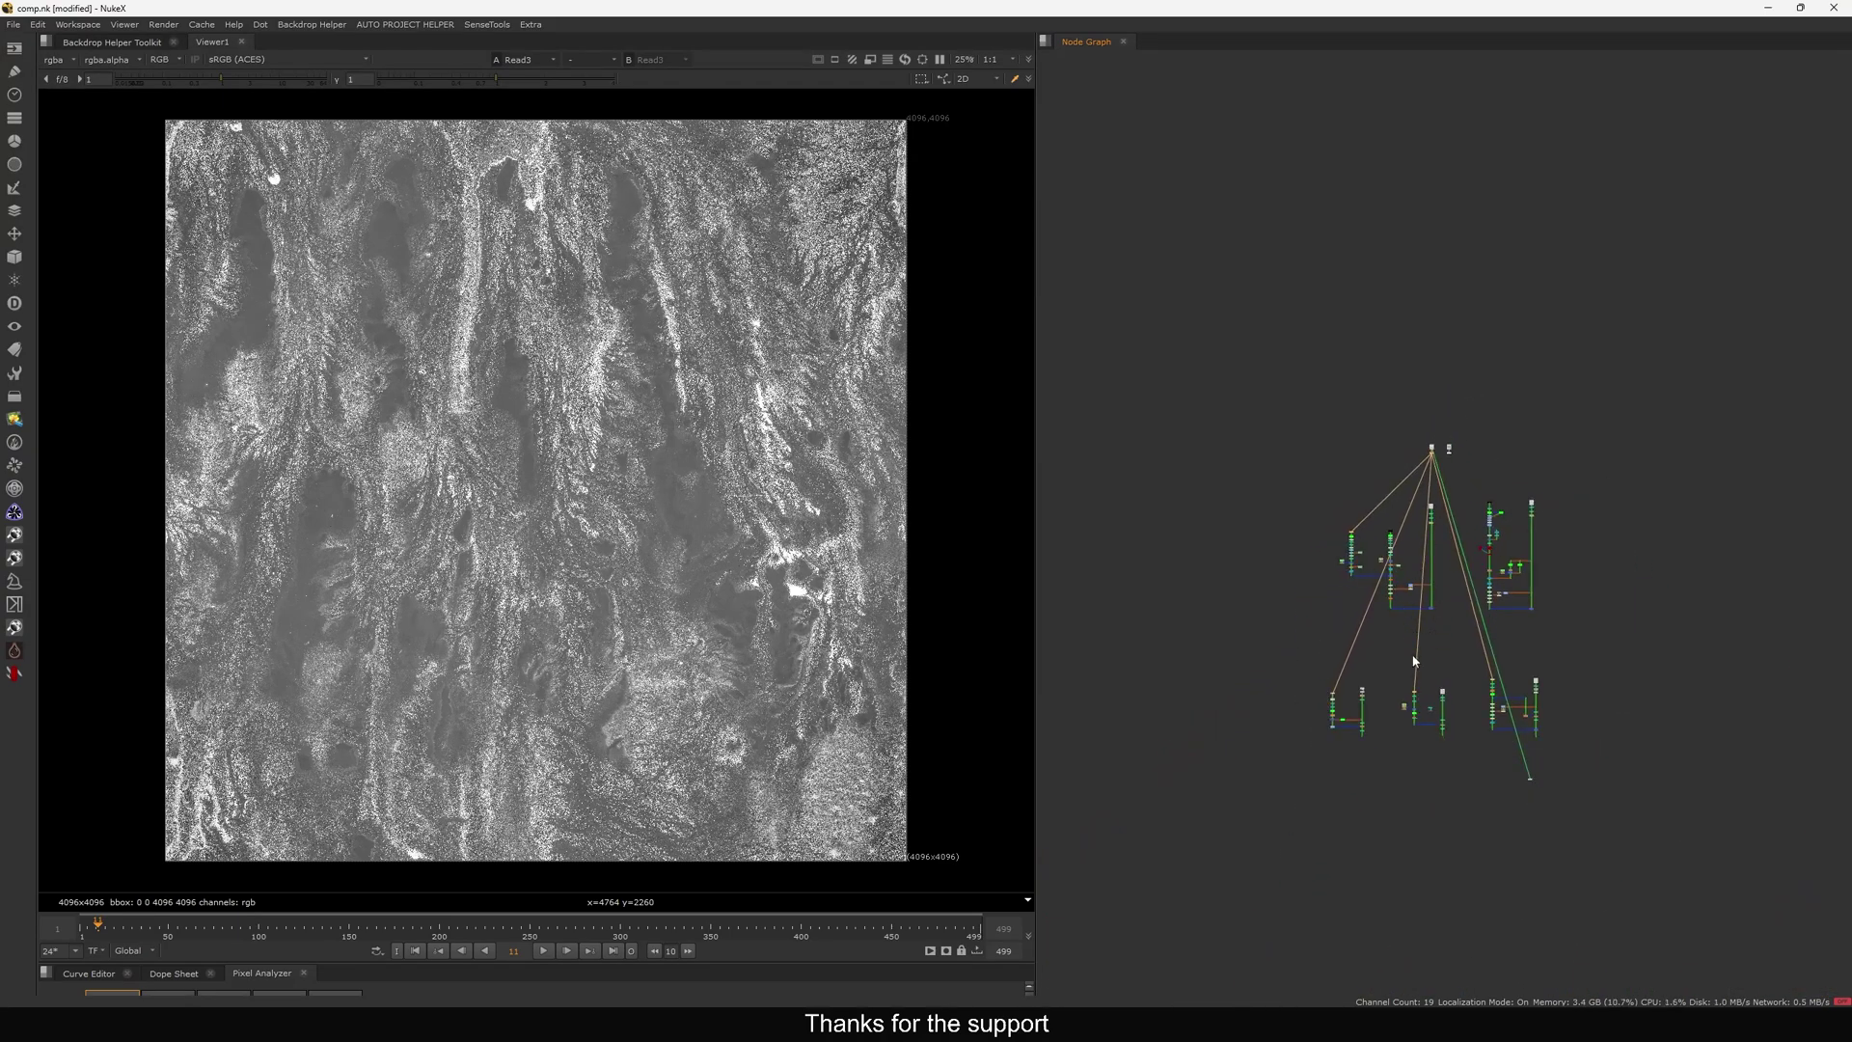
{"action": "scroll", "coordinate": [1426, 529], "scroll_direction": "up", "scroll_amount": 10}
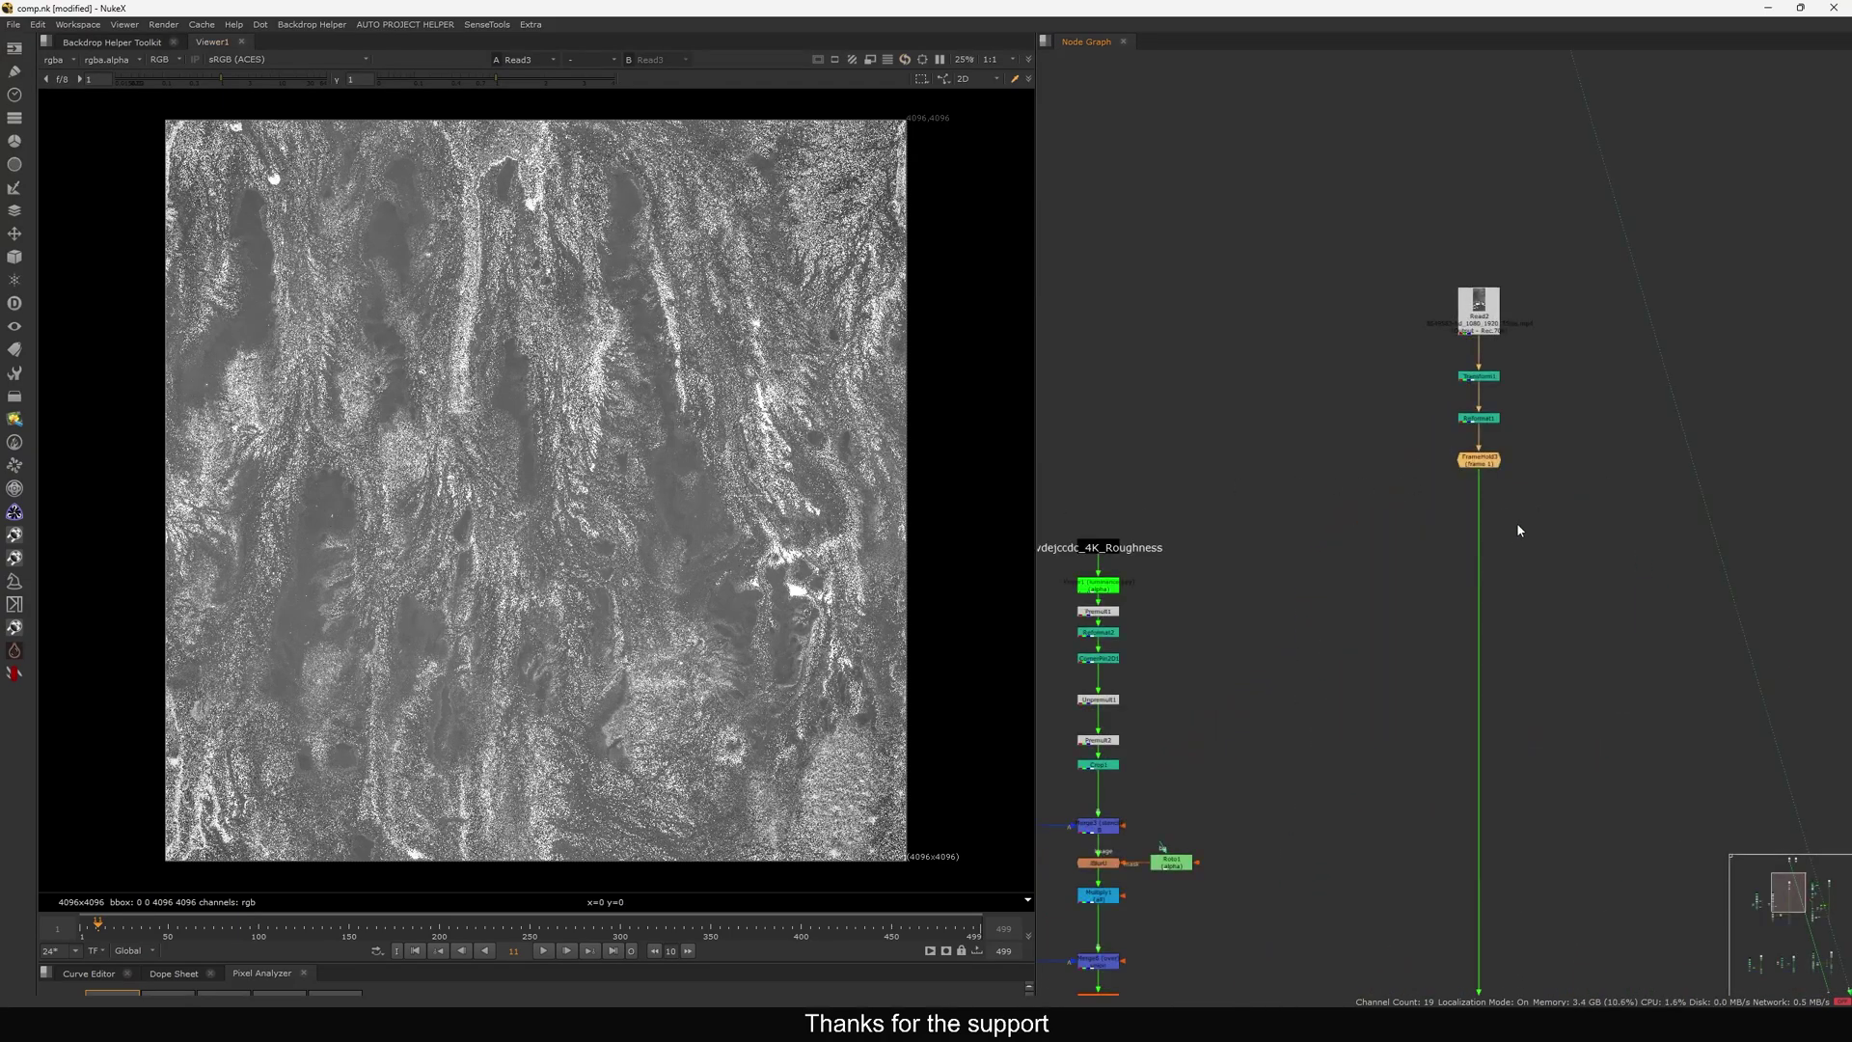
Display the clean FrameHold3 plate again and locate the Merge1 node that ends its branch.
{"action": "left_click", "coordinate": [1467, 458]}
{"action": "key", "text": "1"}
{"action": "scroll", "coordinate": [1420, 456], "scroll_direction": "down", "scroll_amount": 6}
{"action": "scroll", "coordinate": [1335, 513], "scroll_direction": "up", "scroll_amount": 5}
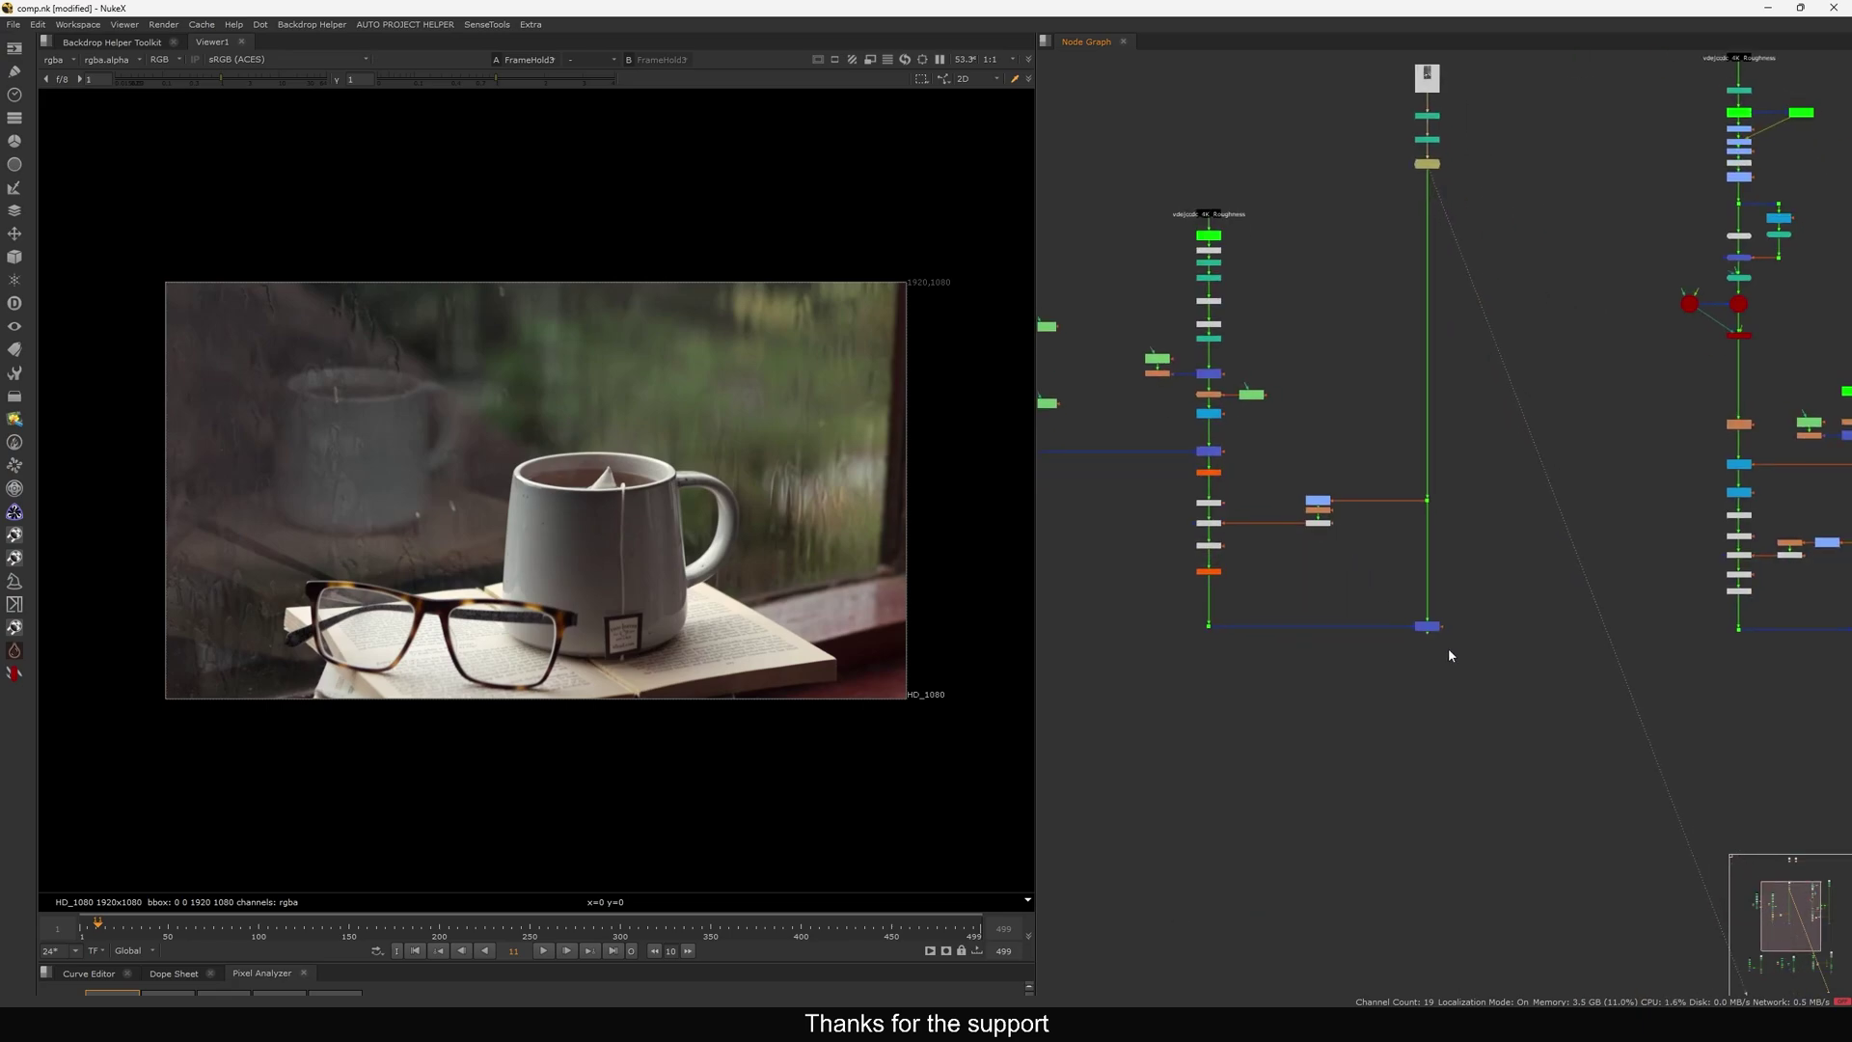
Display Merge1 and toggle it off and on to compare the plate with and without the roughness texture.
{"action": "left_click_drag", "start_coordinate": [1498, 614], "coordinate": [1380, 692]}
{"action": "key", "text": "1"}
{"action": "key", "text": "d"}
{"action": "key", "text": "d"}
{"action": "key", "text": "d"}
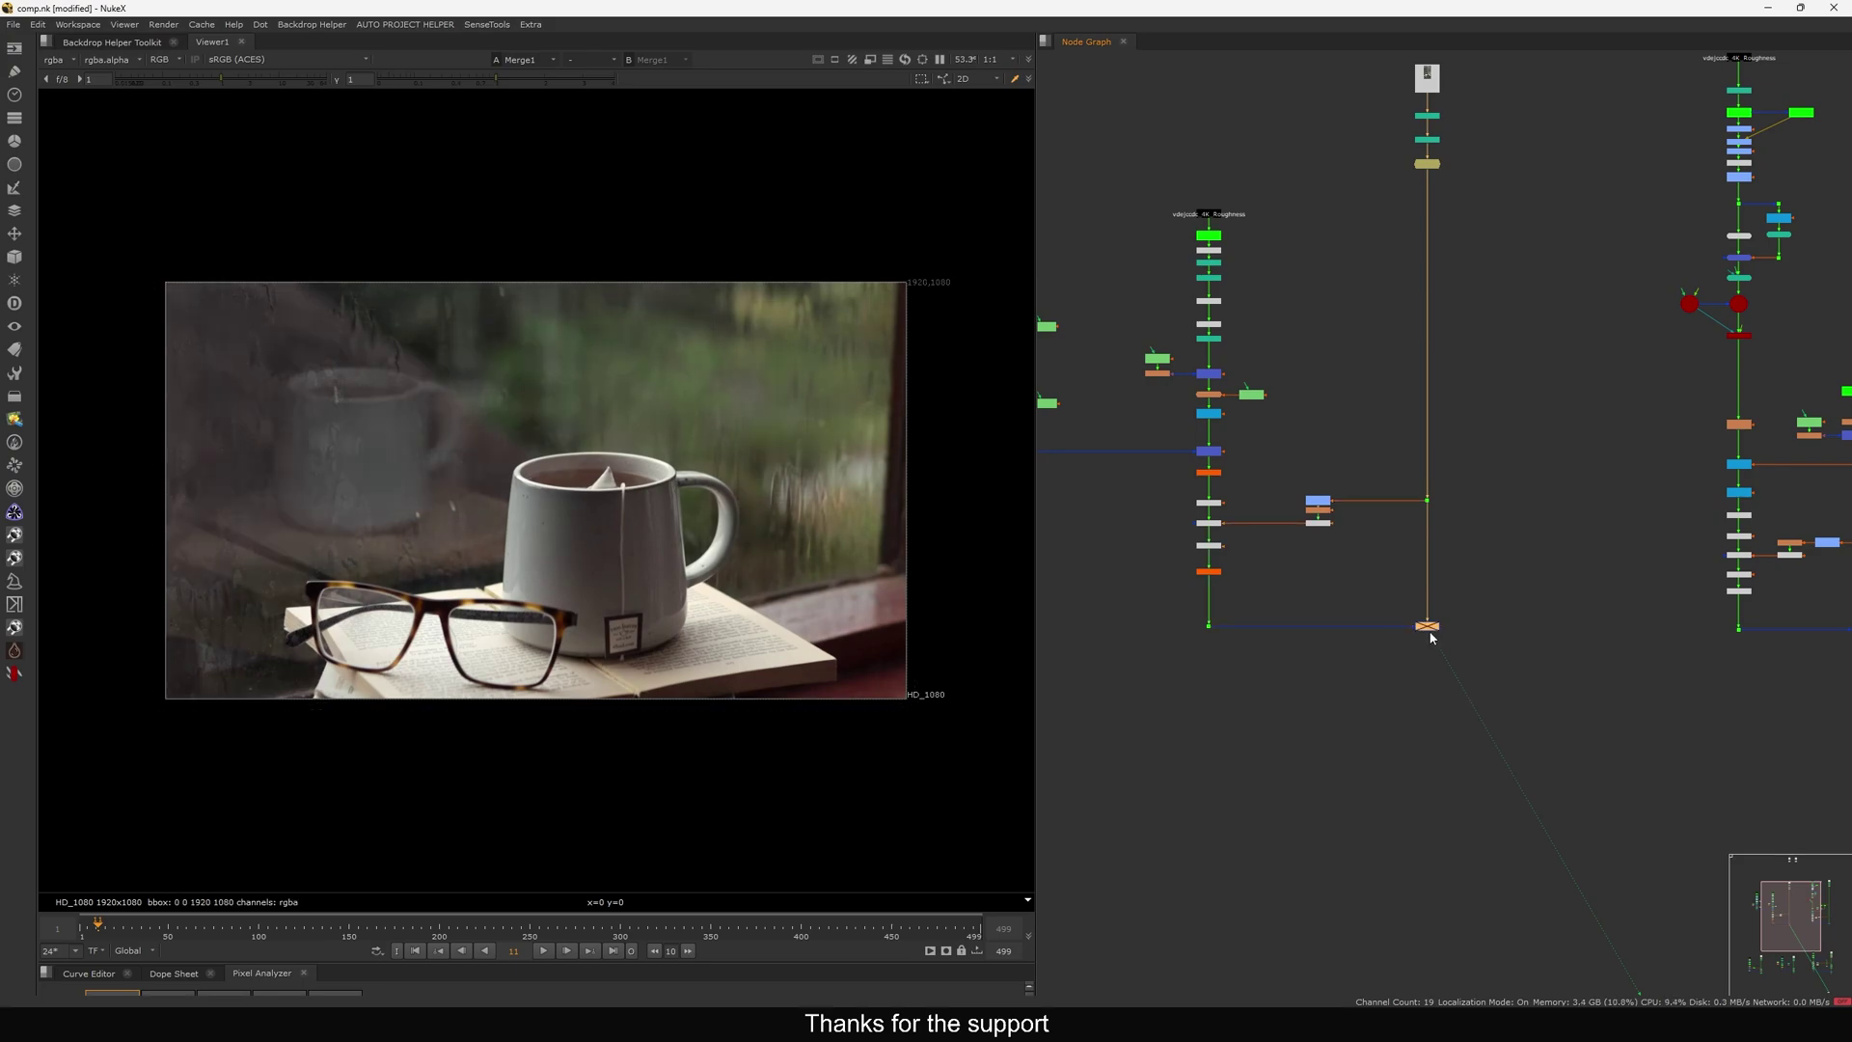
{"action": "key", "text": "d"}
{"action": "key", "text": "d"}
{"action": "key", "text": "d"}
Compare the mug reflection area up close with Merge1 disabled and enabled, ending on the full frame.
{"action": "scroll", "coordinate": [471, 465], "scroll_direction": "up", "scroll_amount": 3}
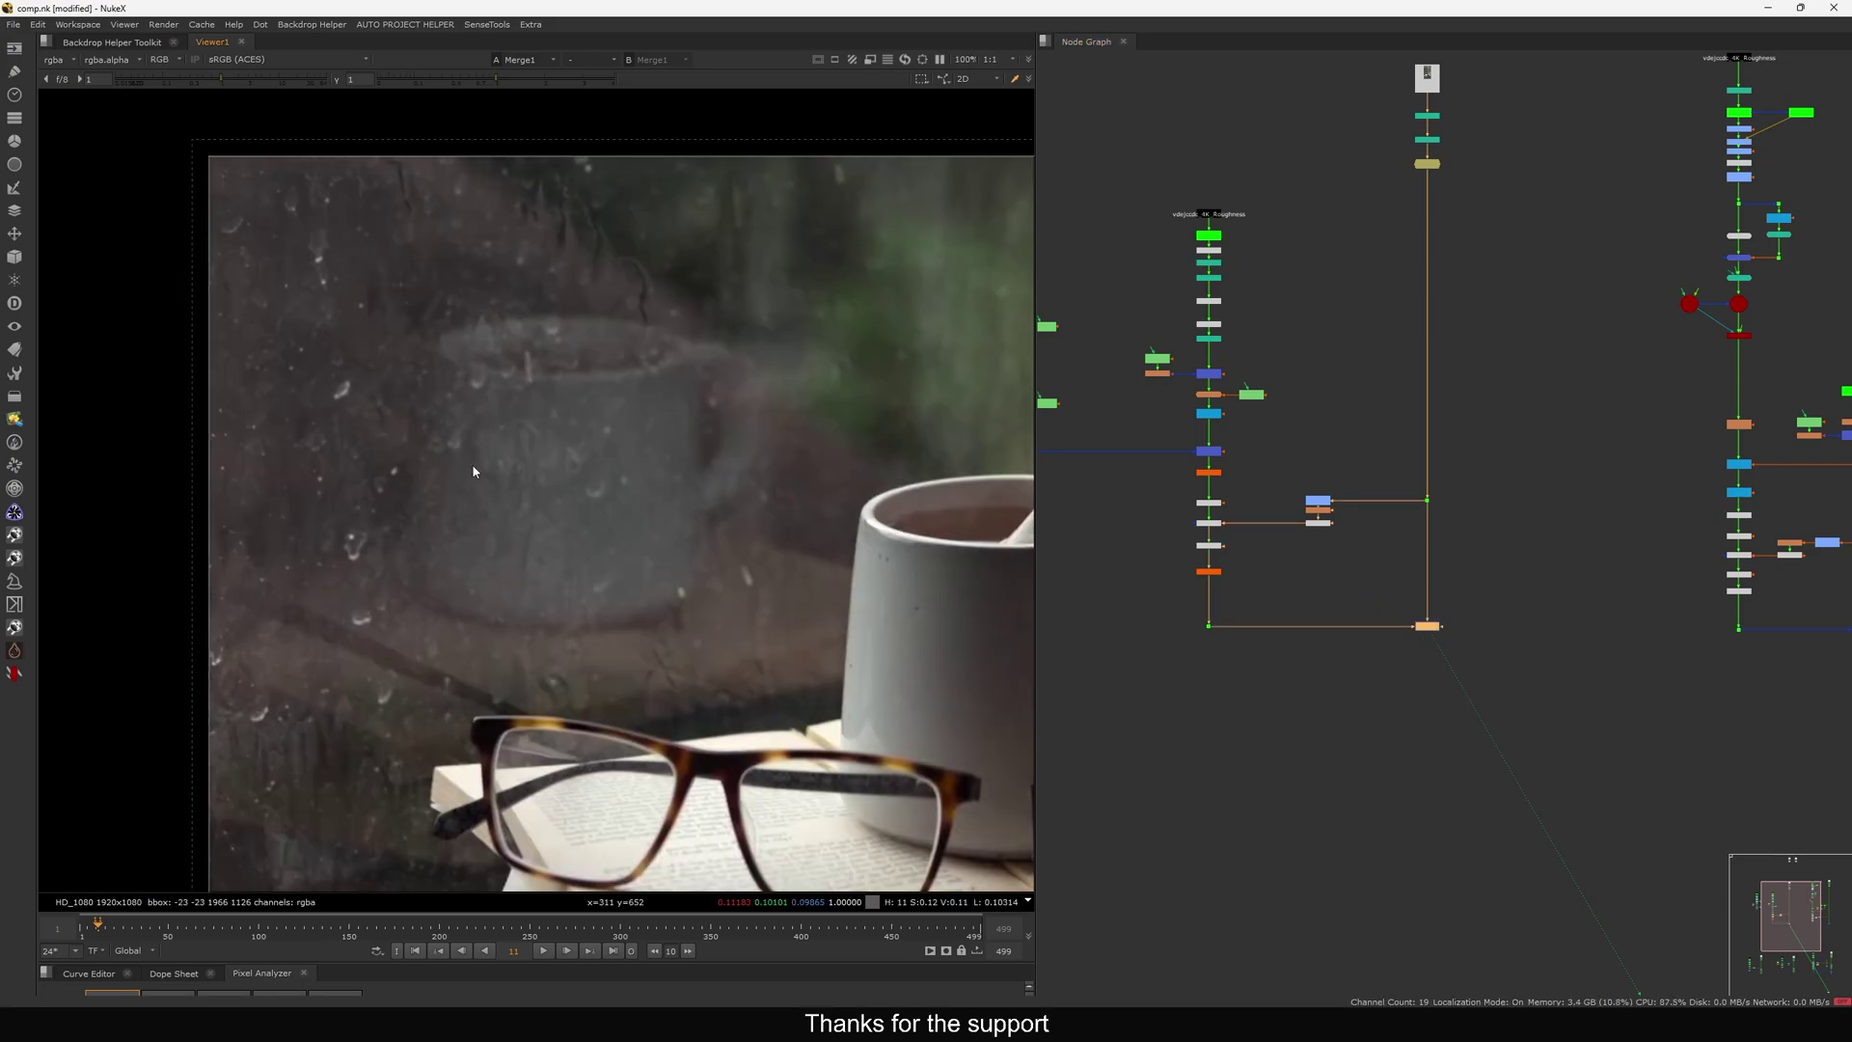
{"action": "scroll", "coordinate": [443, 453], "scroll_direction": "up", "scroll_amount": 3}
{"action": "key", "text": "d"}
{"action": "key", "text": "d"}
{"action": "key", "text": "d"}
{"action": "key", "text": "d"}
{"action": "key", "text": "d"}
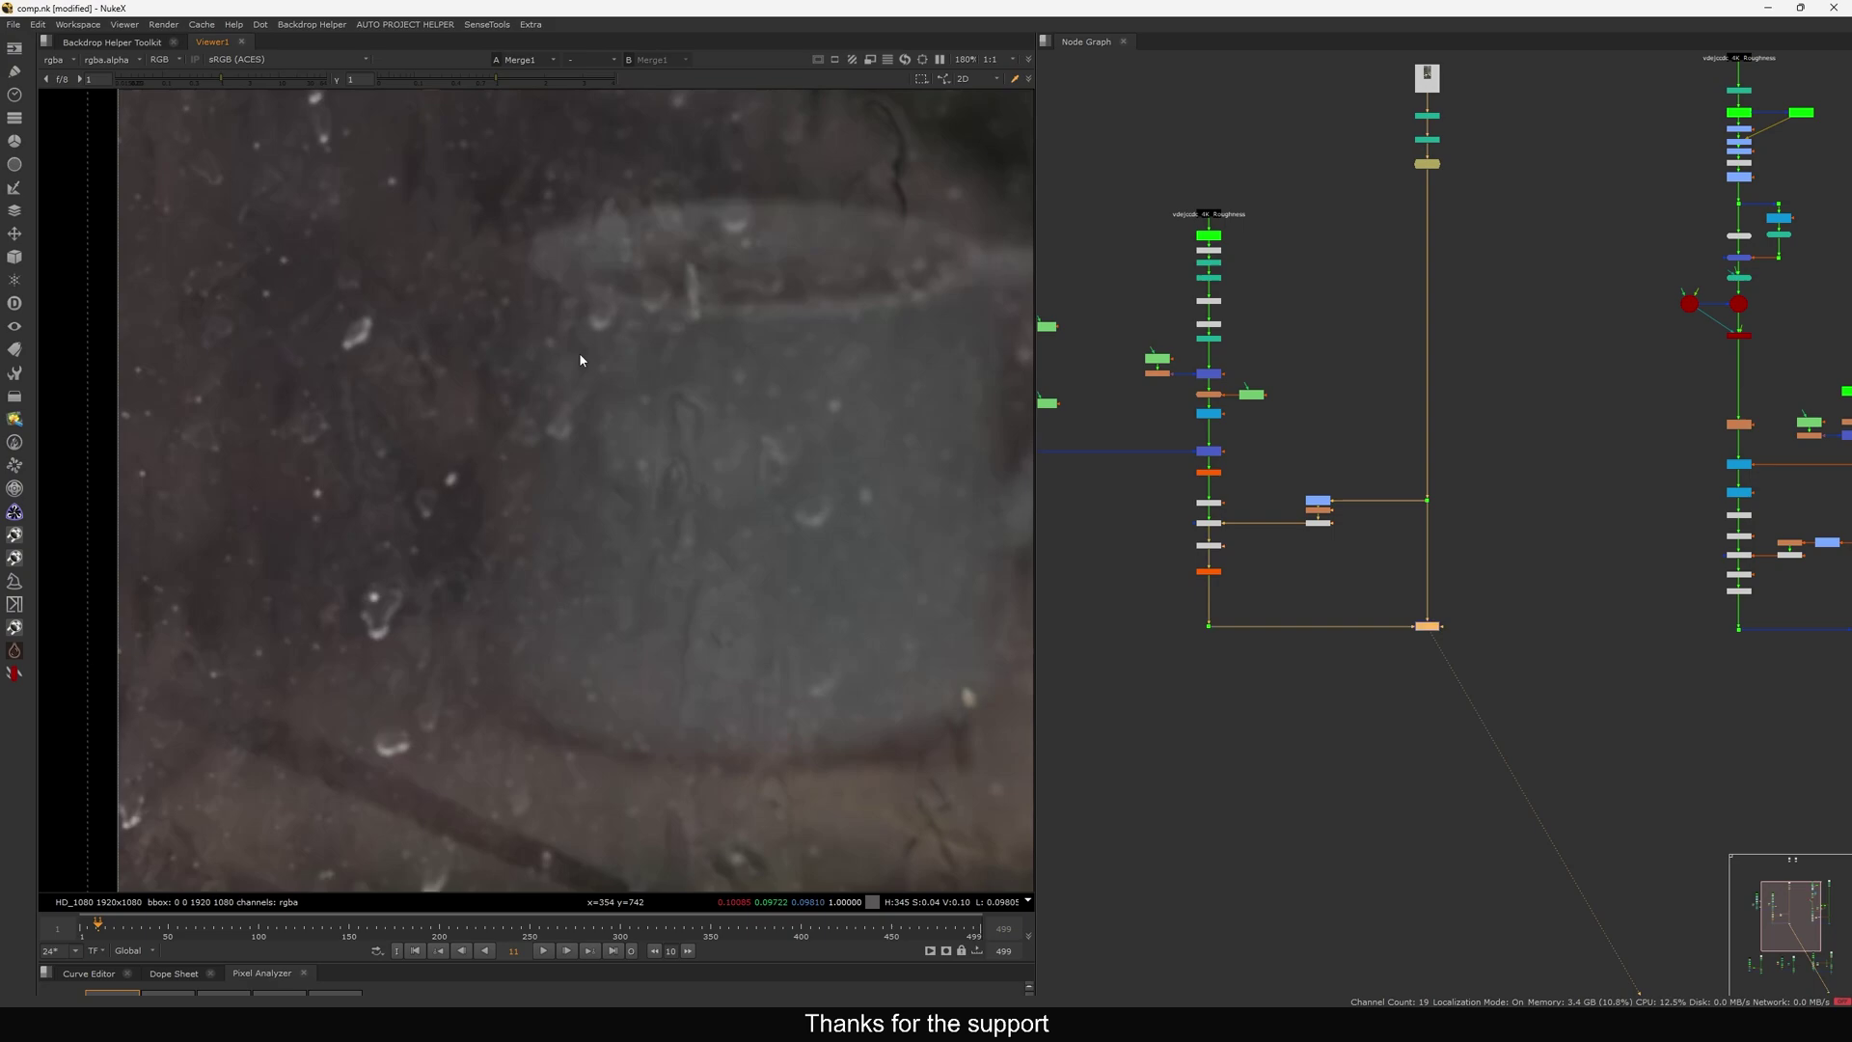
{"action": "key", "text": "d"}
{"action": "key", "text": "f"}
Display the CornerPin2D1 and Crop1 outputs of the vdejccdc_4K_Roughness branch beside the plate.
{"action": "middle_click_drag", "start_coordinate": [1248, 264], "coordinate": [1323, 368]}
{"action": "scroll", "coordinate": [1505, 309], "scroll_direction": "down", "scroll_amount": 3}
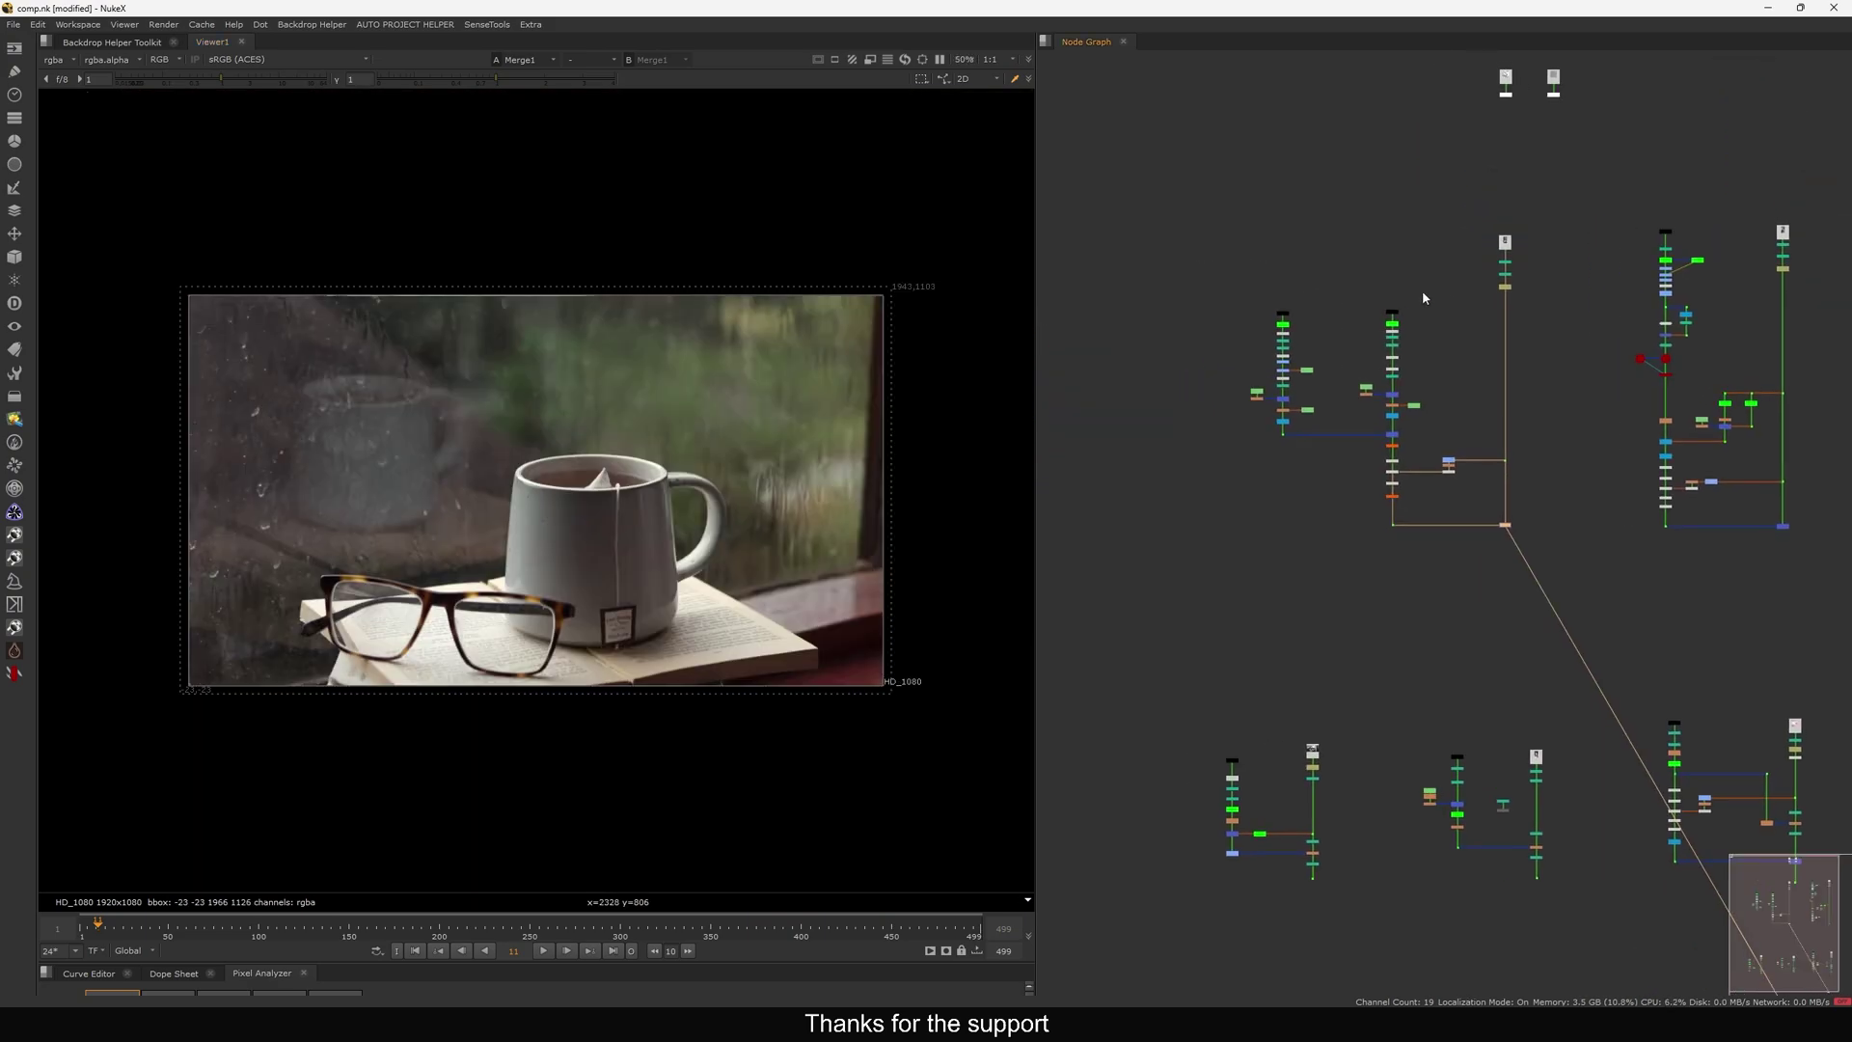
{"action": "scroll", "coordinate": [1405, 301], "scroll_direction": "up", "scroll_amount": 7}
{"action": "left_click_drag", "start_coordinate": [1508, 287], "coordinate": [1292, 359]}
{"action": "key", "text": "1"}
{"action": "left_click", "coordinate": [1243, 304]}
{"action": "left_click", "coordinate": [1381, 489]}
{"action": "key", "text": "1"}
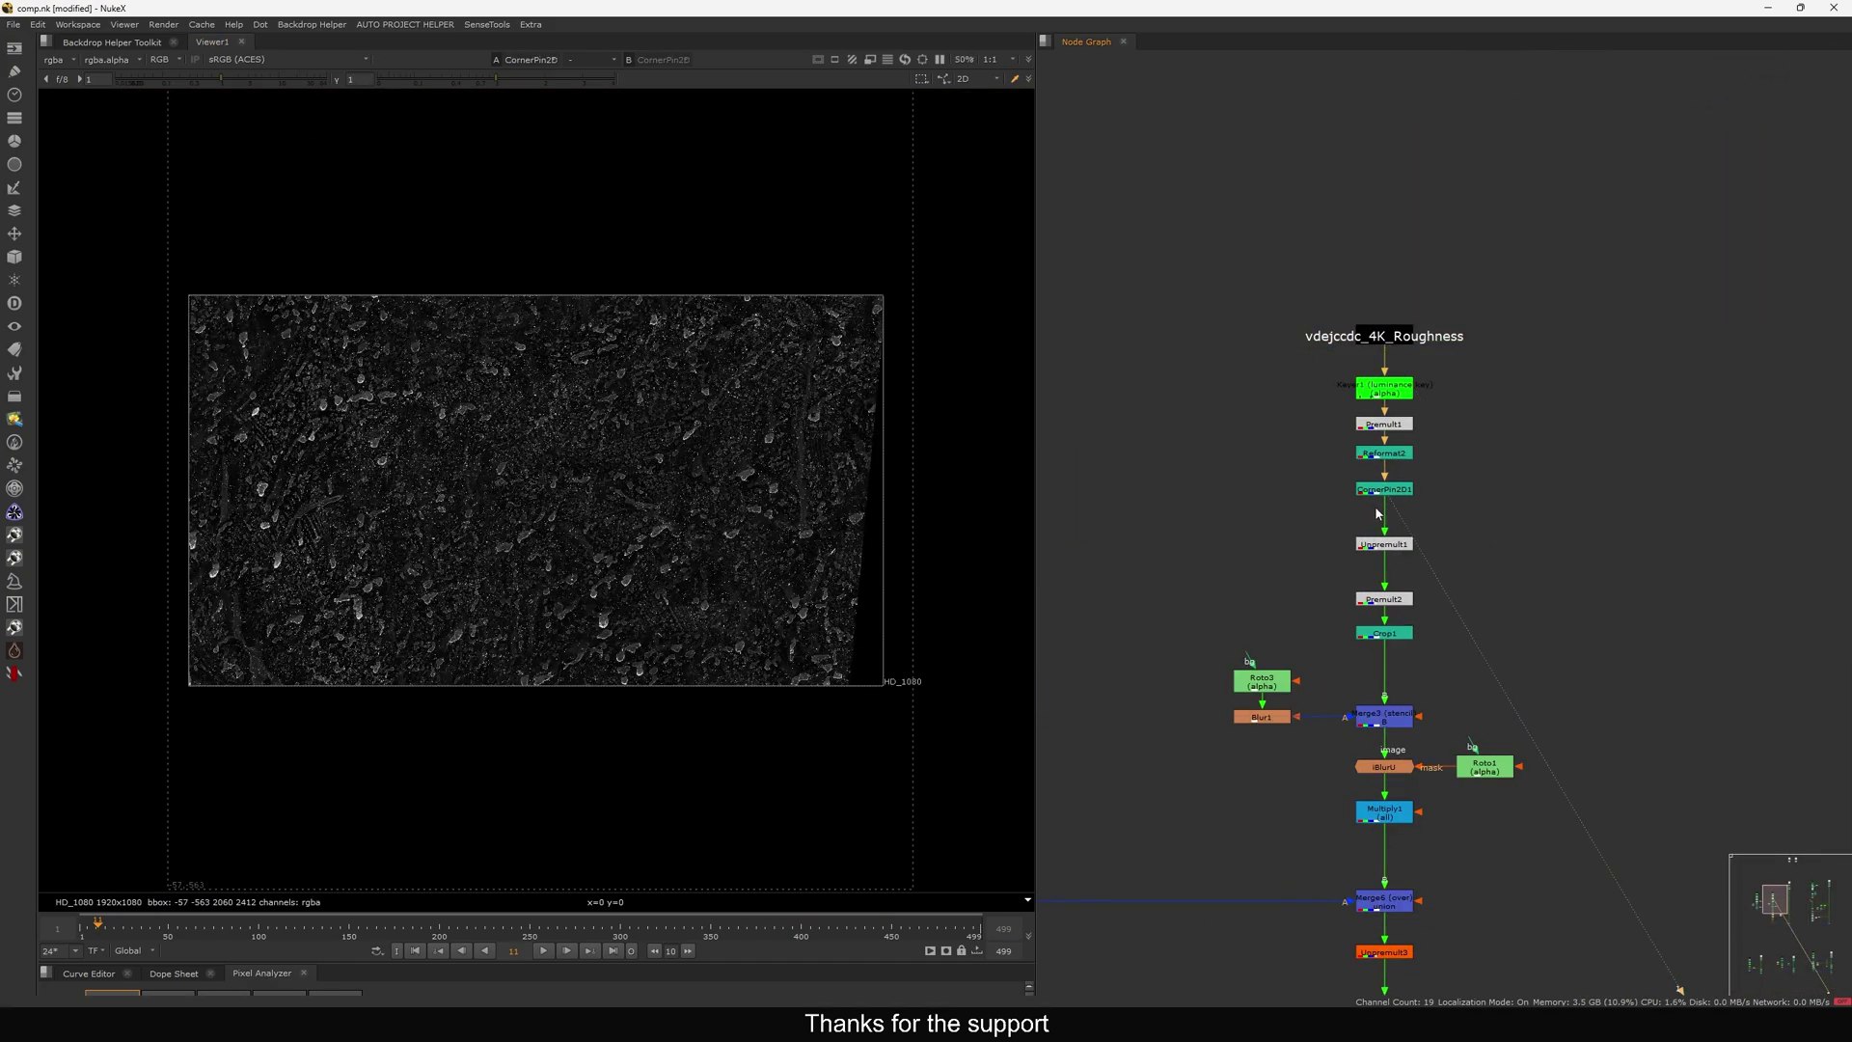
{"action": "left_click", "coordinate": [1382, 633]}
{"action": "key", "text": "1"}
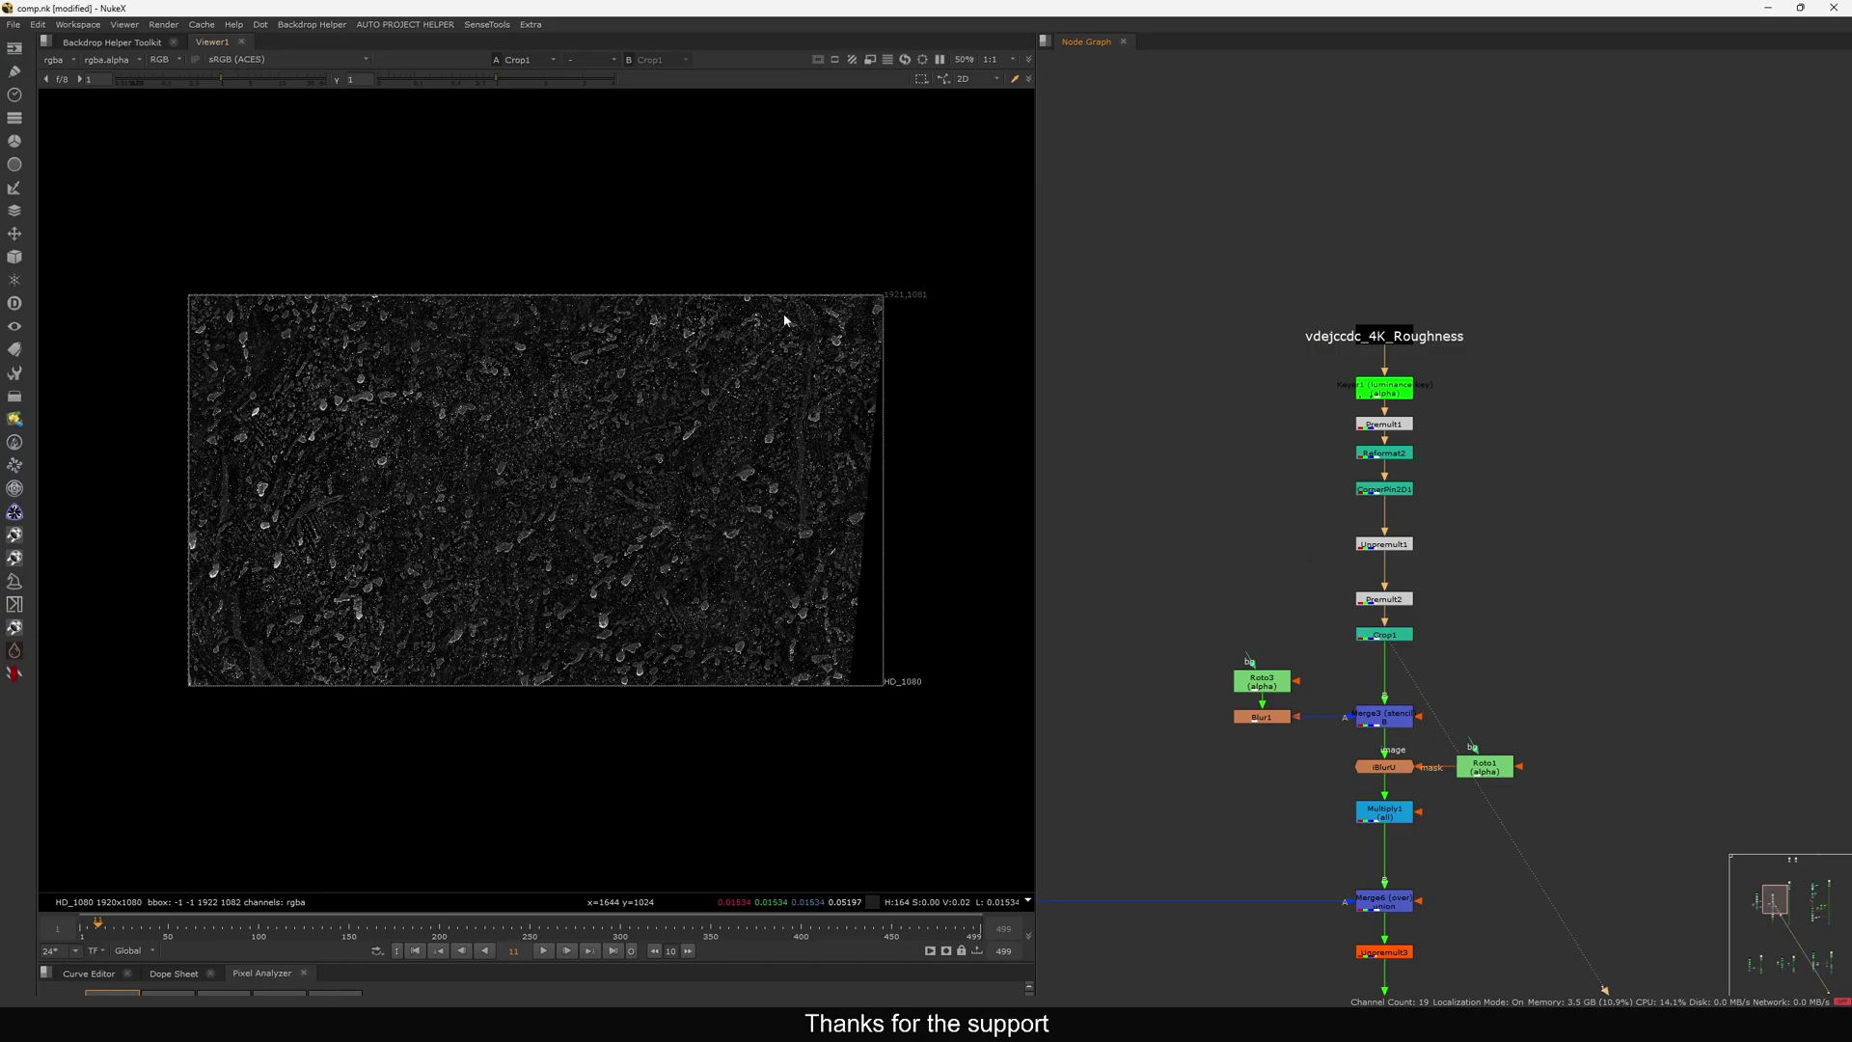
Toggle CornerPin2D1 off and on to compare the texture with and without the corner pin.
{"action": "left_click", "coordinate": [1383, 491]}
{"action": "key", "text": "d"}
{"action": "key", "text": "d"}
{"action": "middle_click_drag", "start_coordinate": [1447, 820], "coordinate": [1447, 453]}
{"action": "scroll", "coordinate": [1447, 501], "scroll_direction": "up", "scroll_amount": 4}
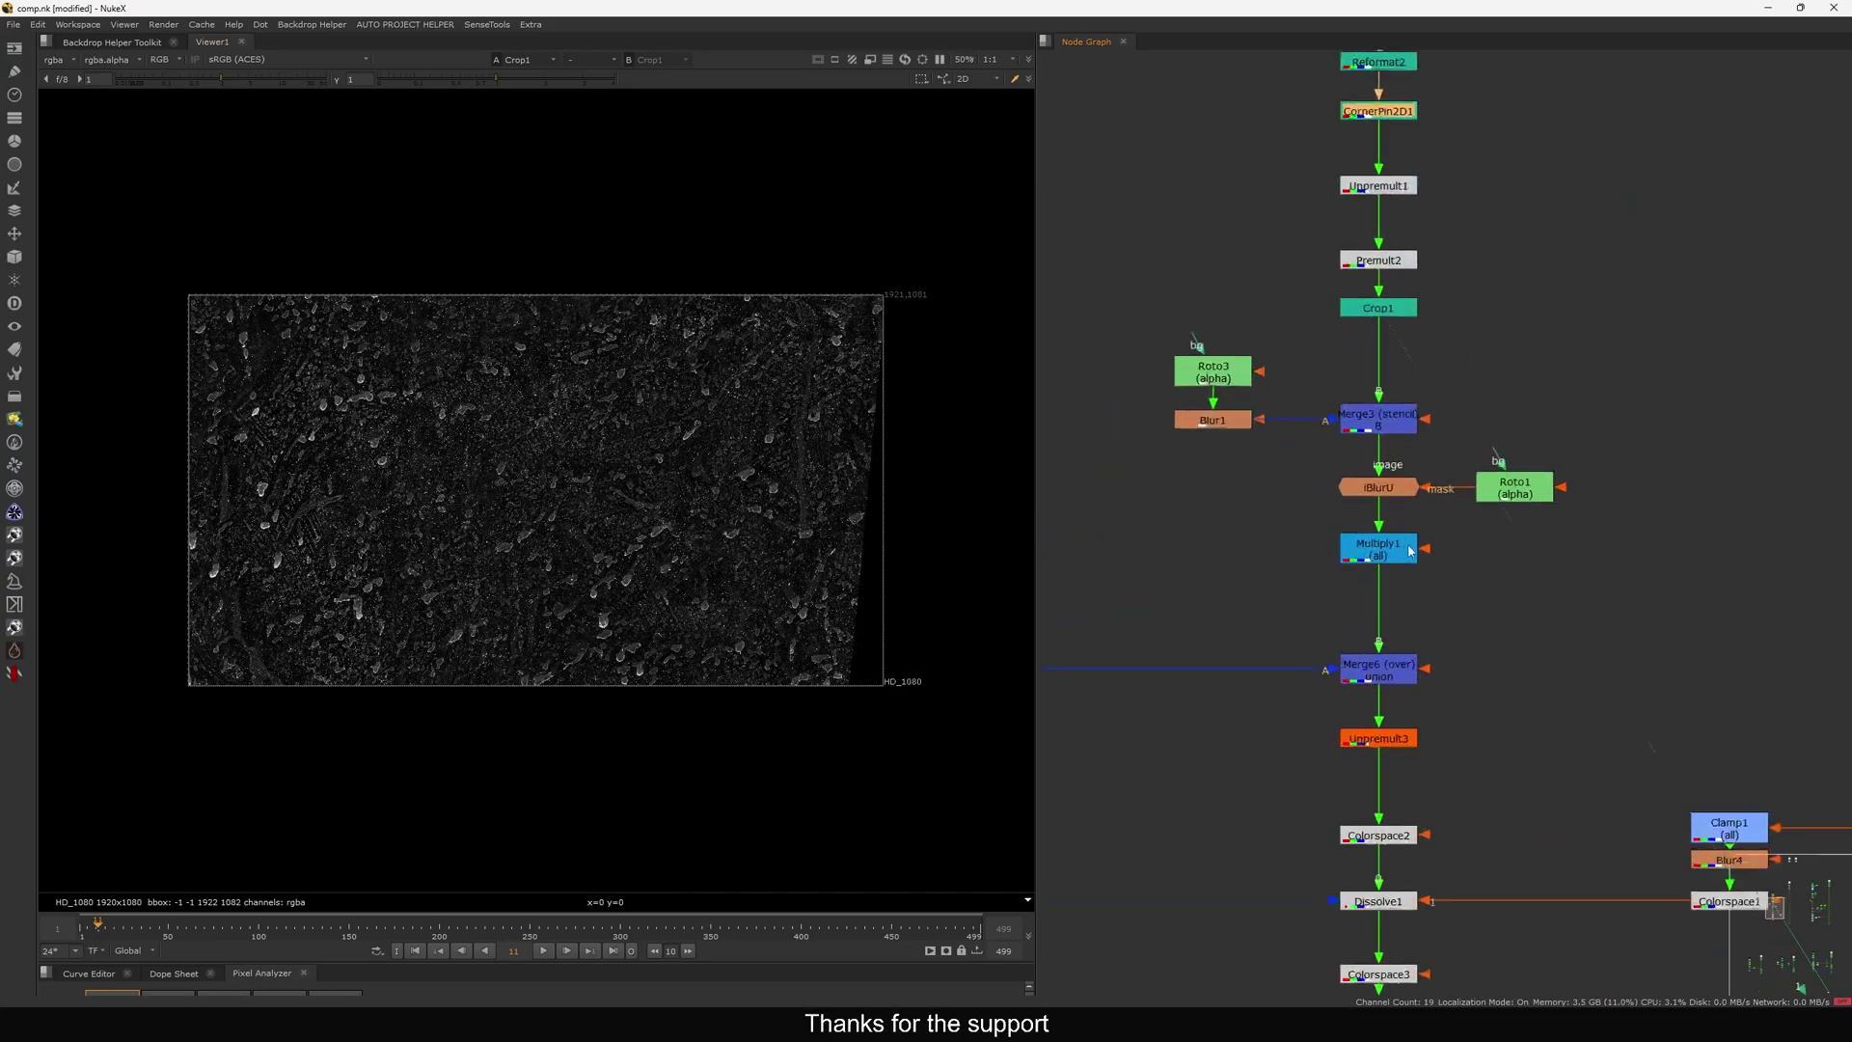
Display the iBlurU output to examine the masked and blurred roughness texture.
{"action": "left_click", "coordinate": [1505, 512]}
{"action": "left_click", "coordinate": [1371, 509]}
{"action": "key", "text": "1"}
{"action": "scroll", "coordinate": [1389, 521], "scroll_direction": "down", "scroll_amount": 3}
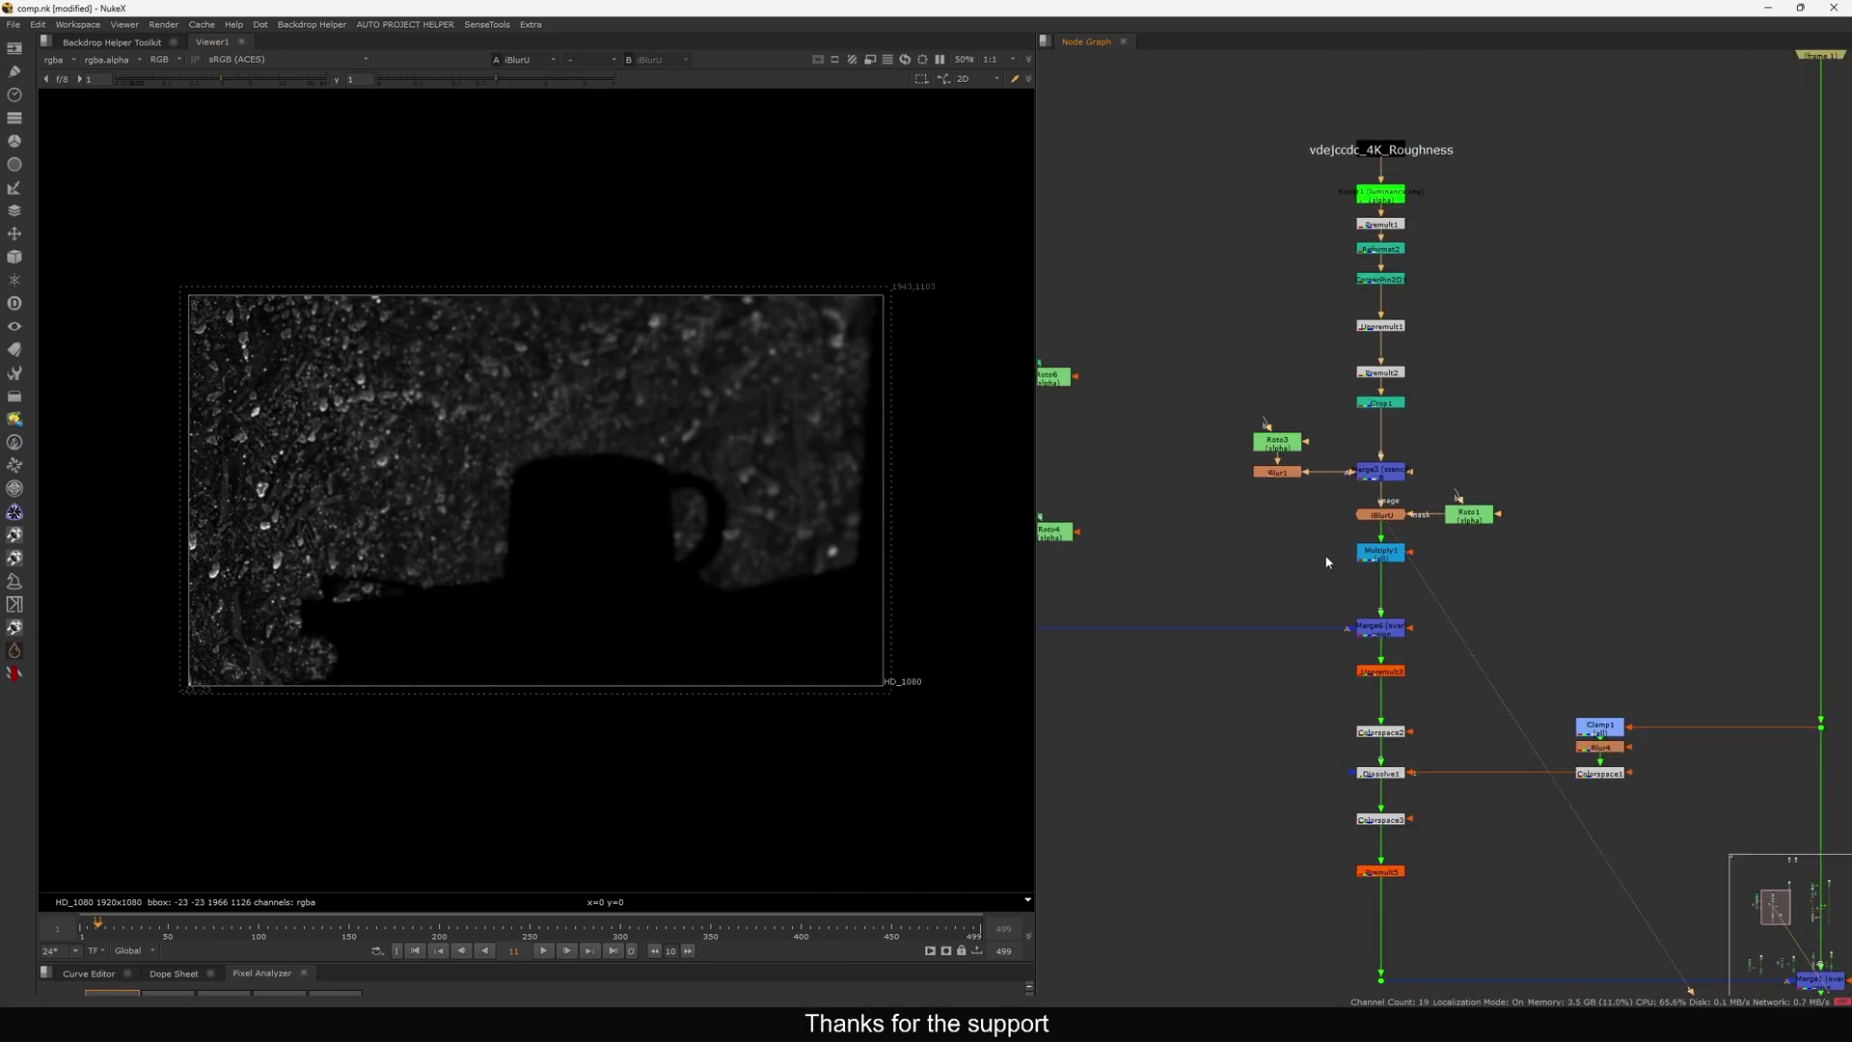
{"action": "mouse_move", "coordinate": [1430, 800]}
{"action": "middle_mouse_down"}
{"action": "mouse_move", "coordinate": [1351, 577]}
{"action": "mouse_move", "coordinate": [1380, 597]}
{"action": "middle_mouse_up"}
{"action": "left_click", "coordinate": [1332, 423]}
{"action": "key", "text": "1"}
{"action": "middle_click_drag", "start_coordinate": [1261, 429], "coordinate": [1361, 474]}
{"action": "scroll", "coordinate": [1389, 492], "scroll_direction": "down", "scroll_amount": 3}
{"action": "scroll", "coordinate": [1420, 508], "scroll_direction": "up", "scroll_amount": 4}
Display the Multiply1 output to check the reduced texture intensity.
{"action": "left_click", "coordinate": [1464, 473]}
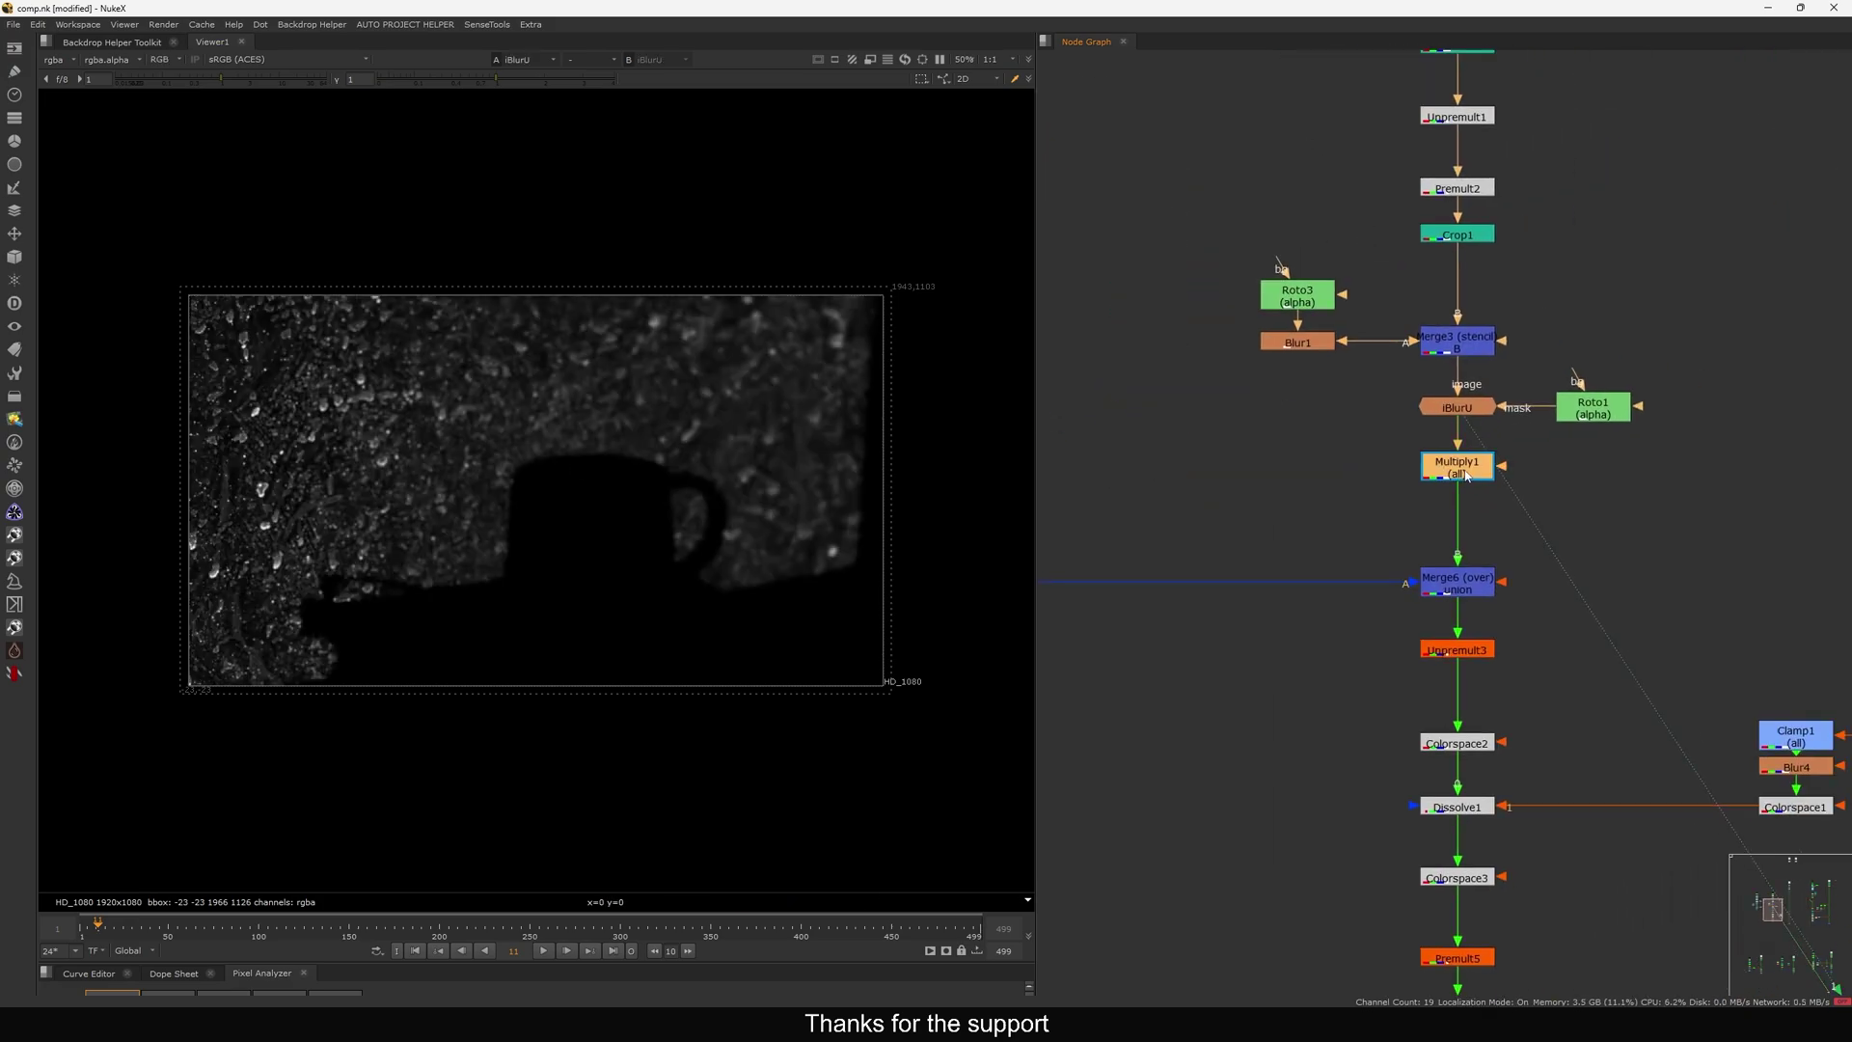
{"action": "key", "text": "1"}
{"action": "double_click", "coordinate": [1465, 473]}
{"action": "left_click", "coordinate": [1356, 580]}
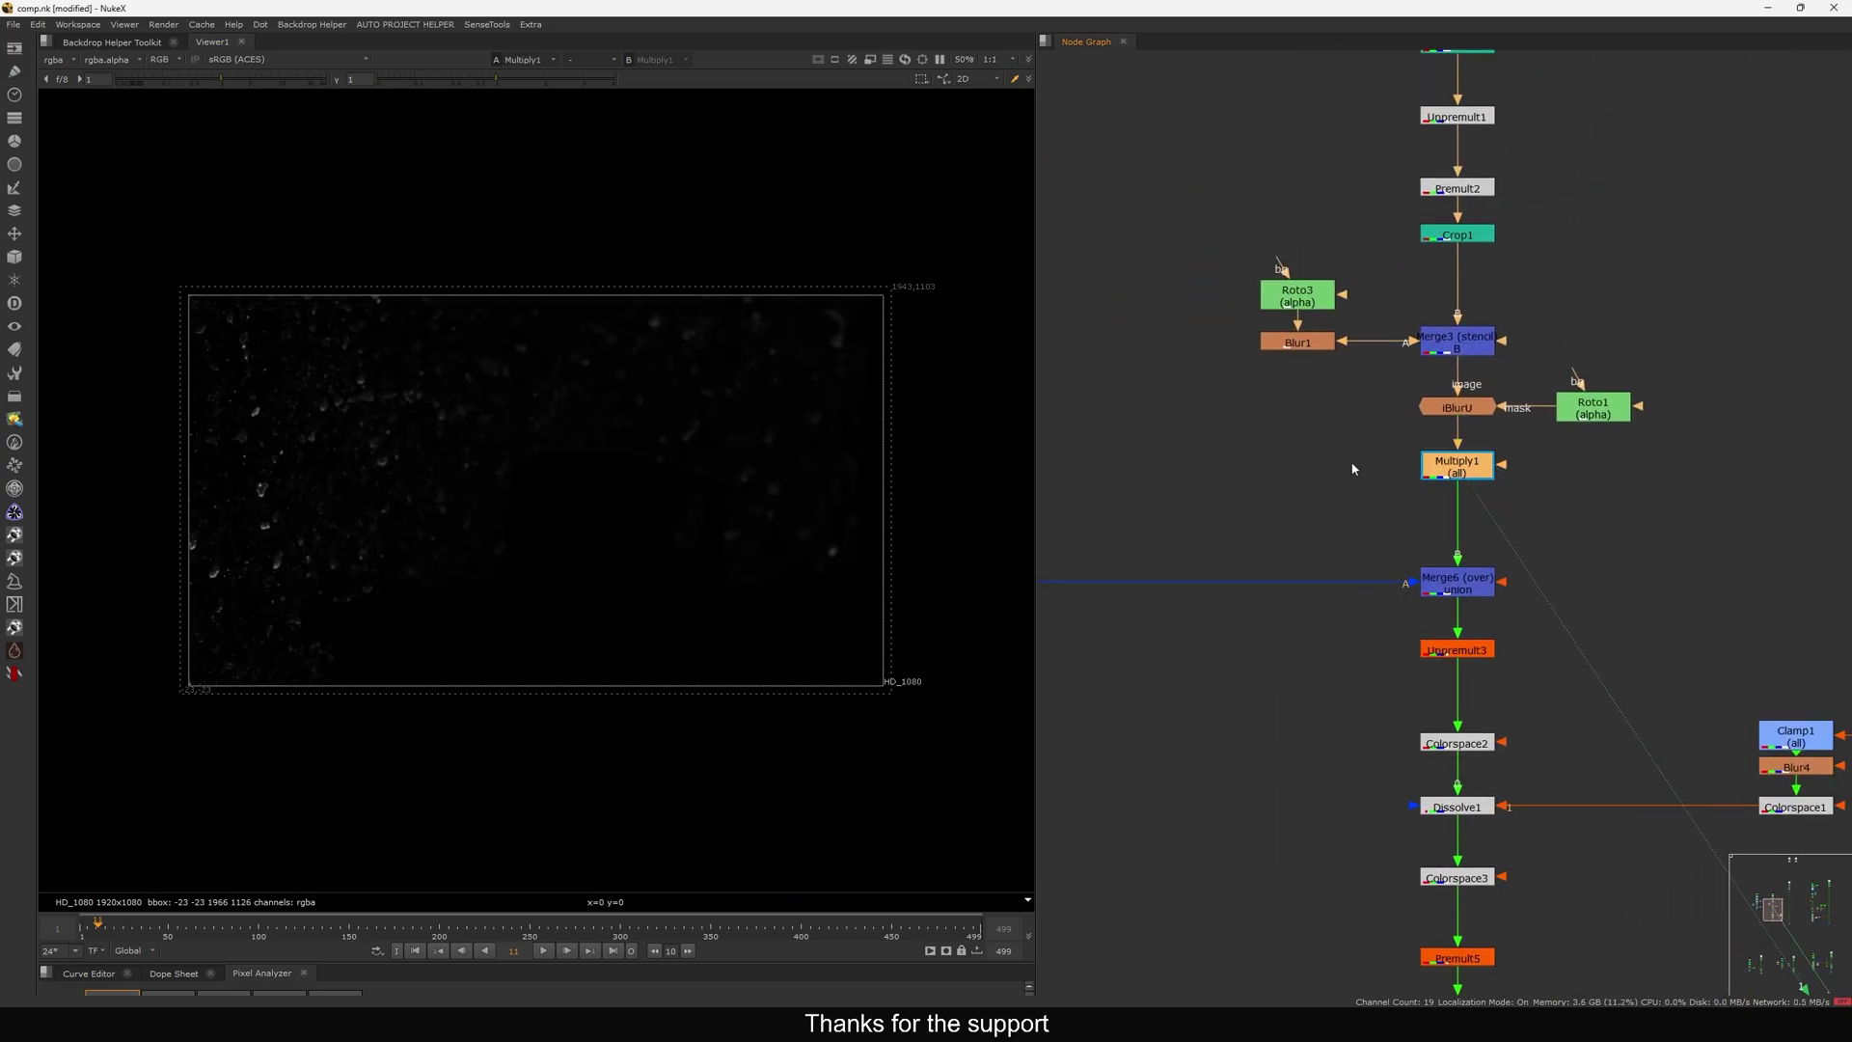
Display the Merge6 output to examine the two roughness branches combined.
{"action": "scroll", "coordinate": [1265, 579], "scroll_direction": "down", "scroll_amount": 5}
{"action": "scroll", "coordinate": [1382, 529], "scroll_direction": "up", "scroll_amount": 2}
{"action": "scroll", "coordinate": [1317, 553], "scroll_direction": "up", "scroll_amount": 2}
{"action": "left_click_drag", "start_coordinate": [1354, 595], "coordinate": [1464, 519]}
{"action": "key", "text": "1"}
{"action": "middle_click_drag", "start_coordinate": [1513, 521], "coordinate": [1212, 644]}
{"action": "left_click_drag", "start_coordinate": [1667, 613], "coordinate": [1534, 671]}
{"action": "key", "text": "1"}
{"action": "middle_click_drag", "start_coordinate": [1534, 670], "coordinate": [1418, 629]}
{"action": "left_click_drag", "start_coordinate": [1571, 583], "coordinate": [1389, 653]}
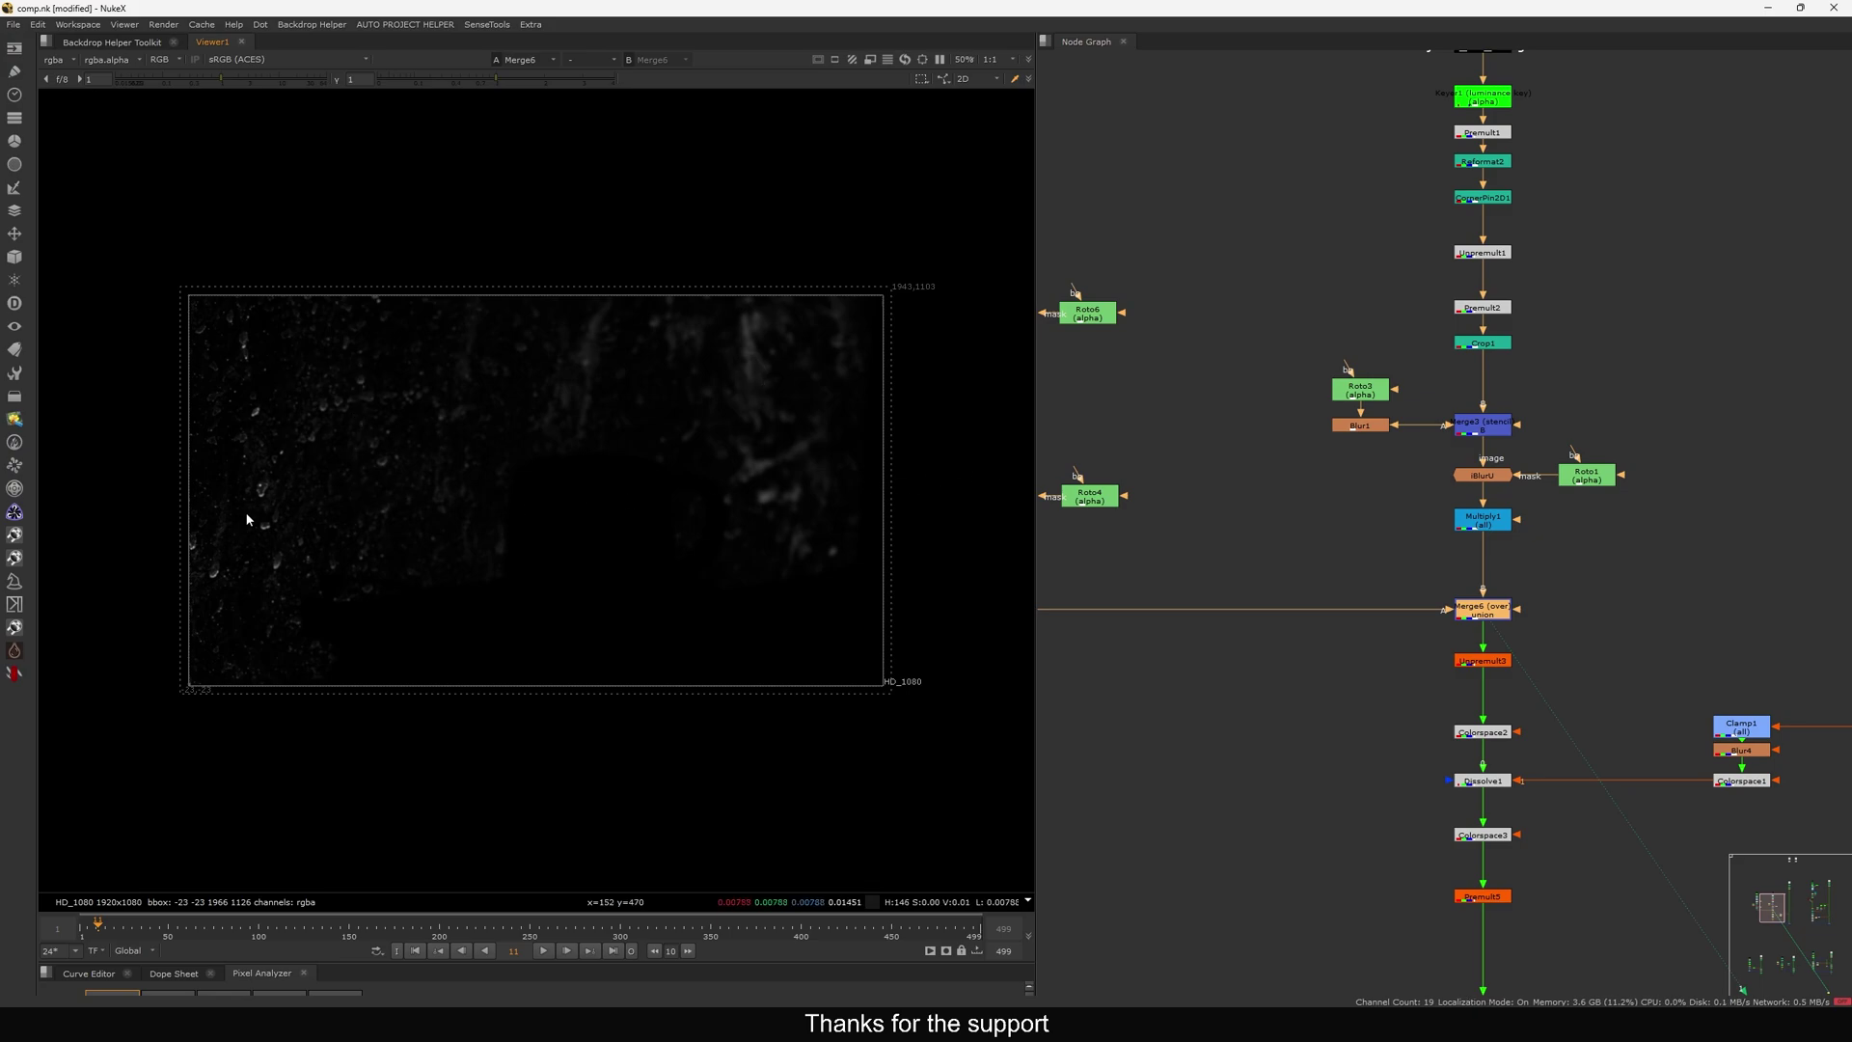
Display the Unpremult3 output below the Merge6 node.
{"action": "middle_click_drag", "start_coordinate": [1538, 681], "coordinate": [1438, 627]}
{"action": "left_click_drag", "start_coordinate": [1439, 626], "coordinate": [1382, 604]}
{"action": "middle_click_drag", "start_coordinate": [1364, 664], "coordinate": [1314, 583]}
{"action": "middle_click_drag", "start_coordinate": [1473, 685], "coordinate": [1355, 575]}
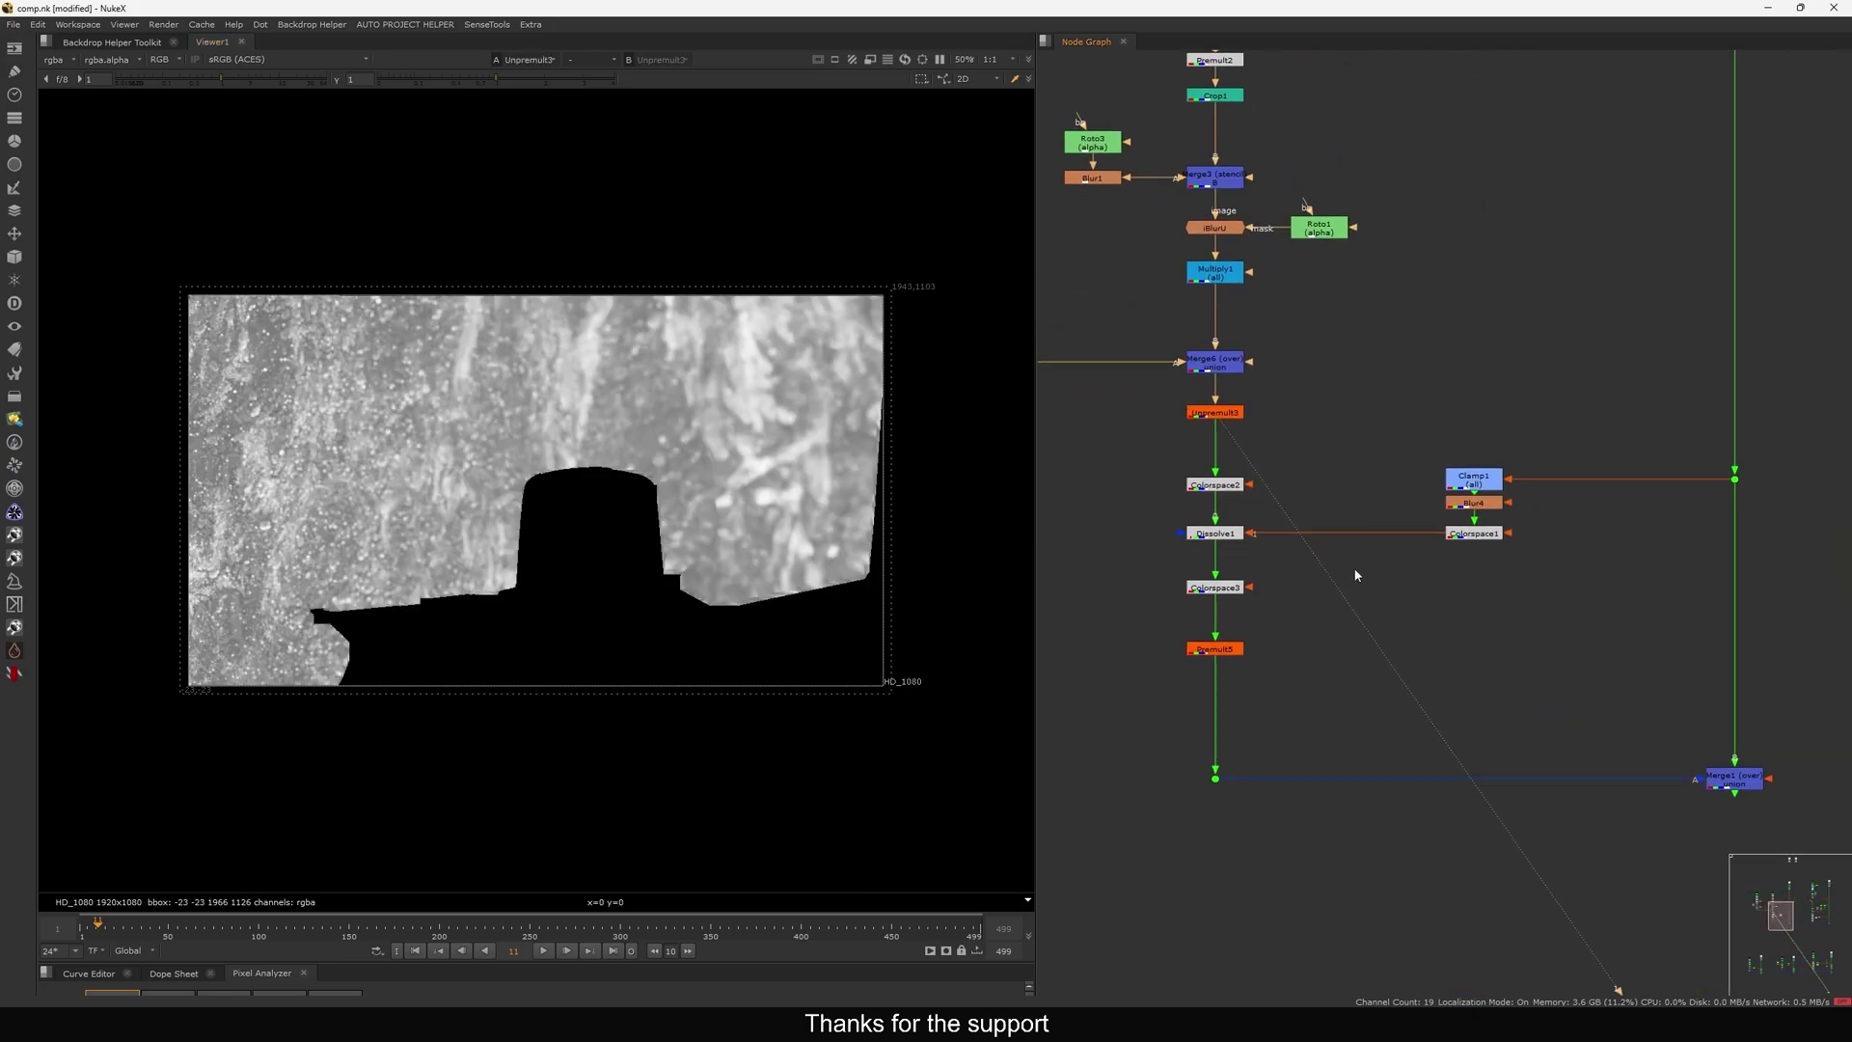
Display the plate at the Dot3 branching point, followed by the Premult5 output of the texture branch.
{"action": "left_click_drag", "start_coordinate": [1579, 442], "coordinate": [1137, 681]}
{"action": "left_click", "coordinate": [1734, 479]}
{"action": "key", "text": "1"}
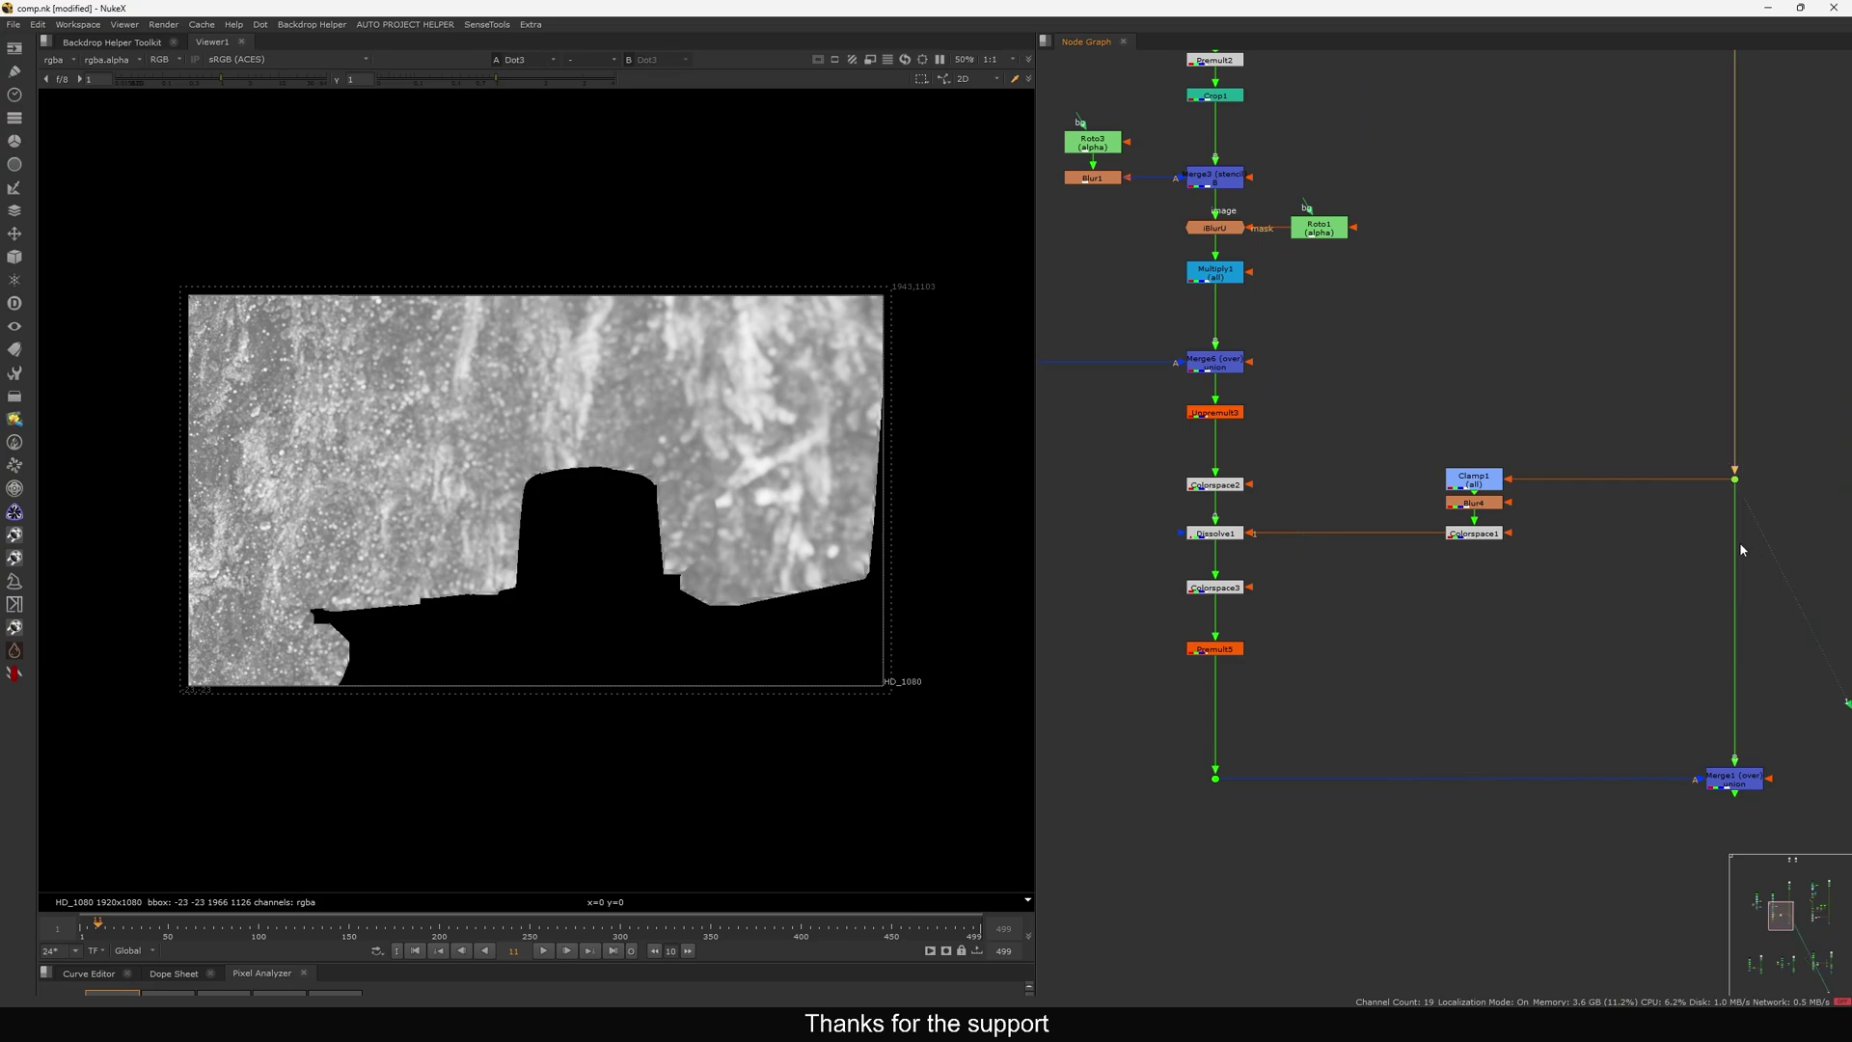
{"action": "left_click_drag", "start_coordinate": [1300, 632], "coordinate": [1119, 716]}
{"action": "key", "text": "1"}
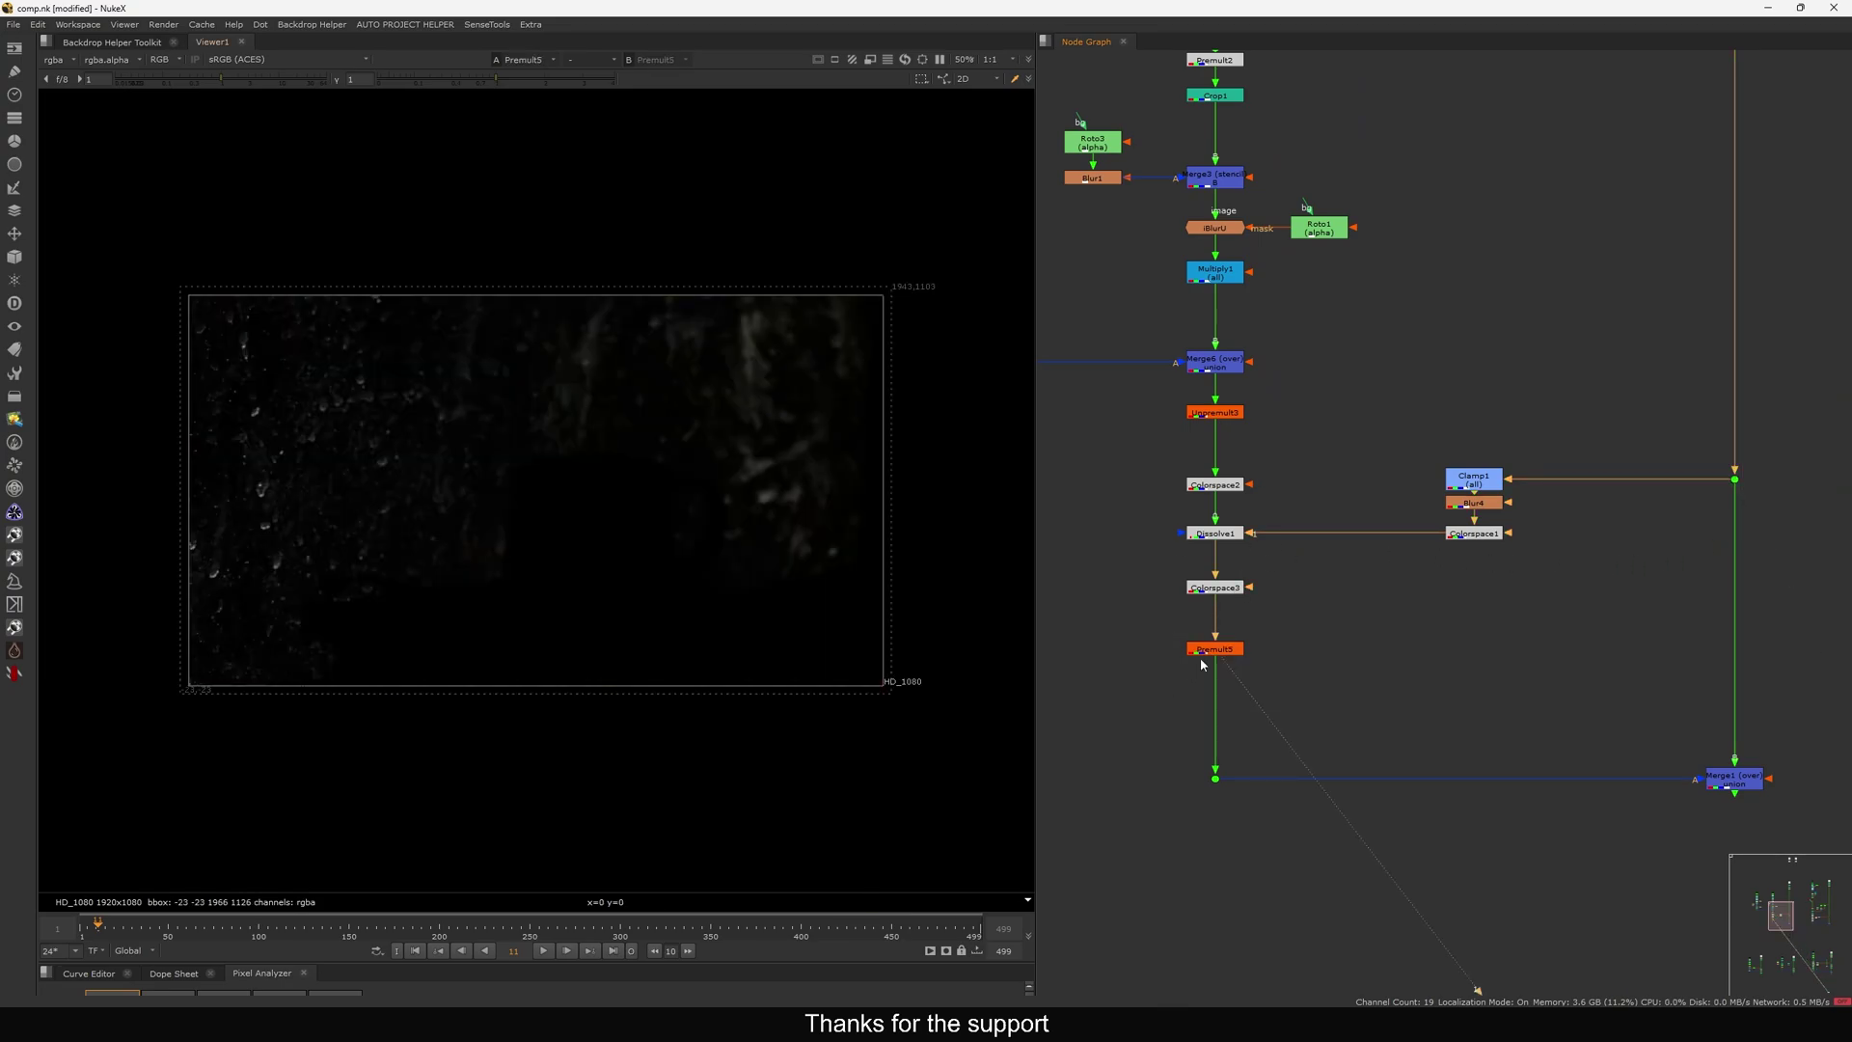
Raise the viewer gain on the Premult5 output and disable Dissolve1 to examine the textures without the plate colour.
{"action": "left_click", "coordinate": [261, 79]}
{"action": "middle_click_drag", "start_coordinate": [1172, 513], "coordinate": [1219, 541]}
{"action": "left_click_drag", "start_coordinate": [1347, 536], "coordinate": [1181, 587]}
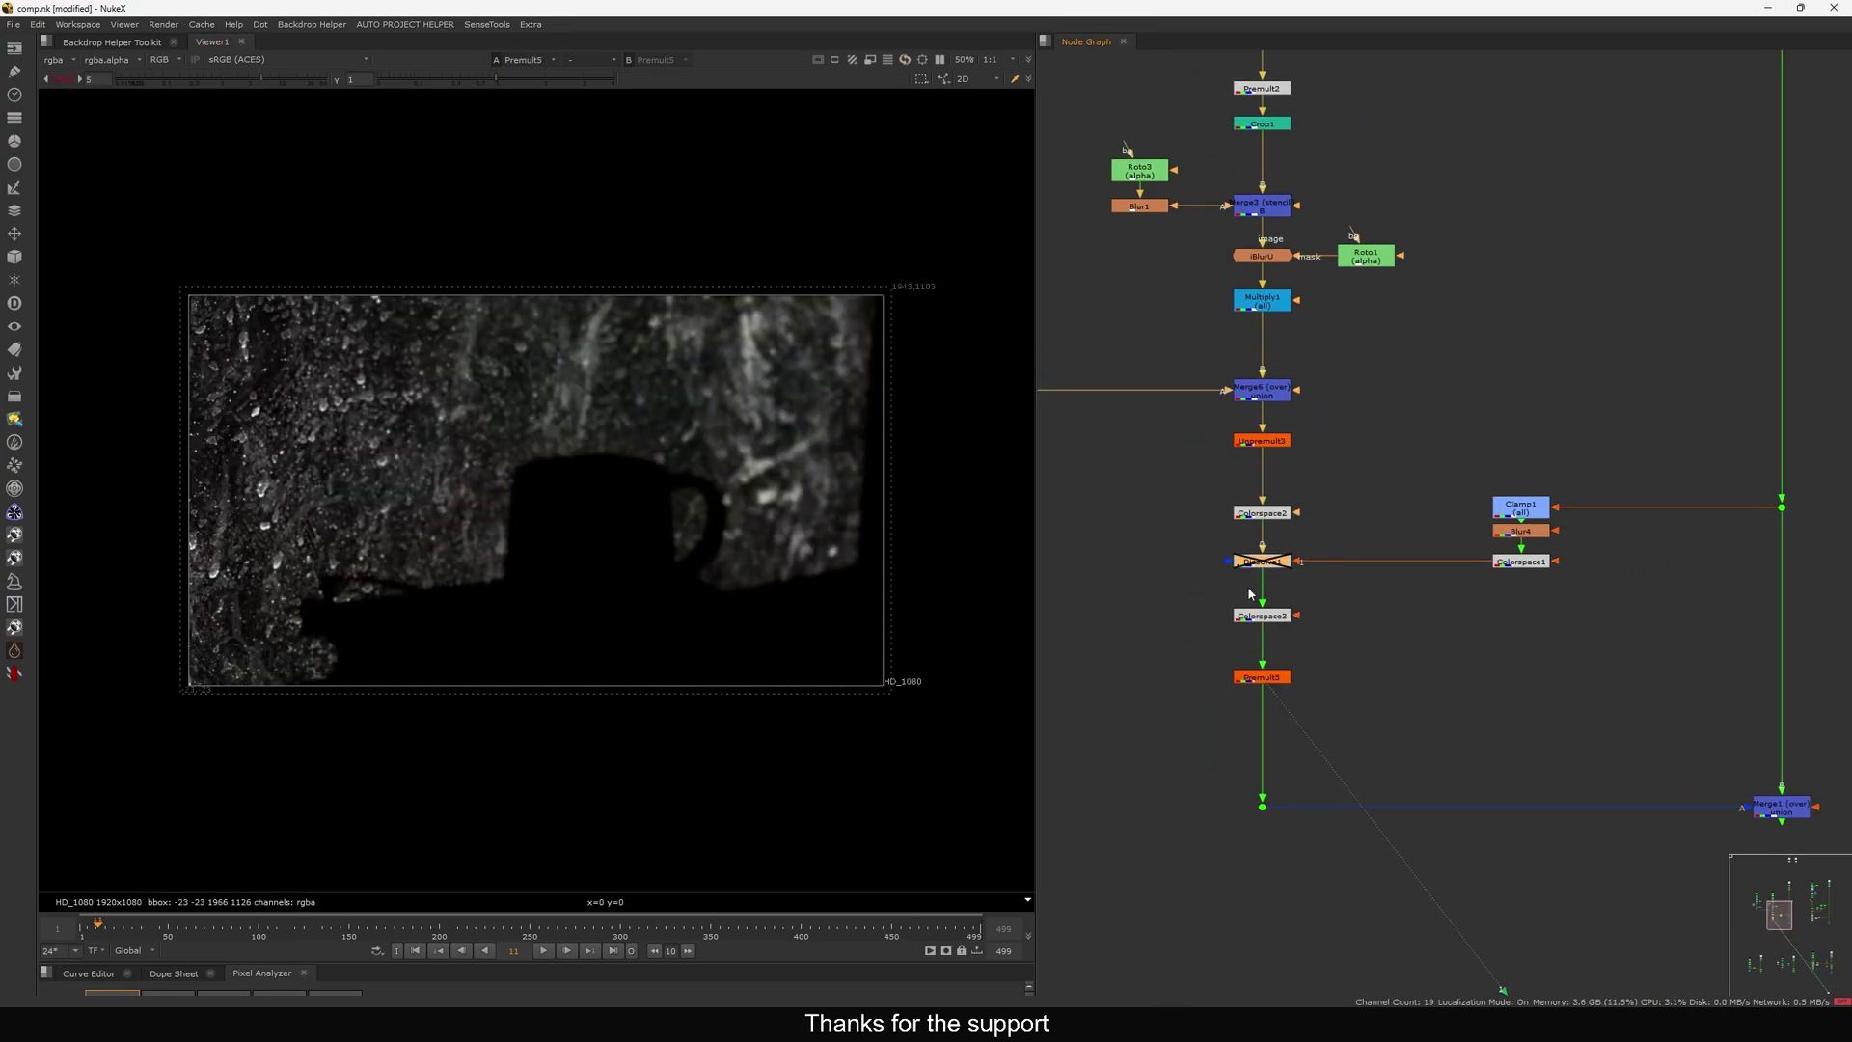
{"action": "key", "text": "d"}
{"action": "scroll", "coordinate": [637, 444], "scroll_direction": "up", "scroll_amount": 2}
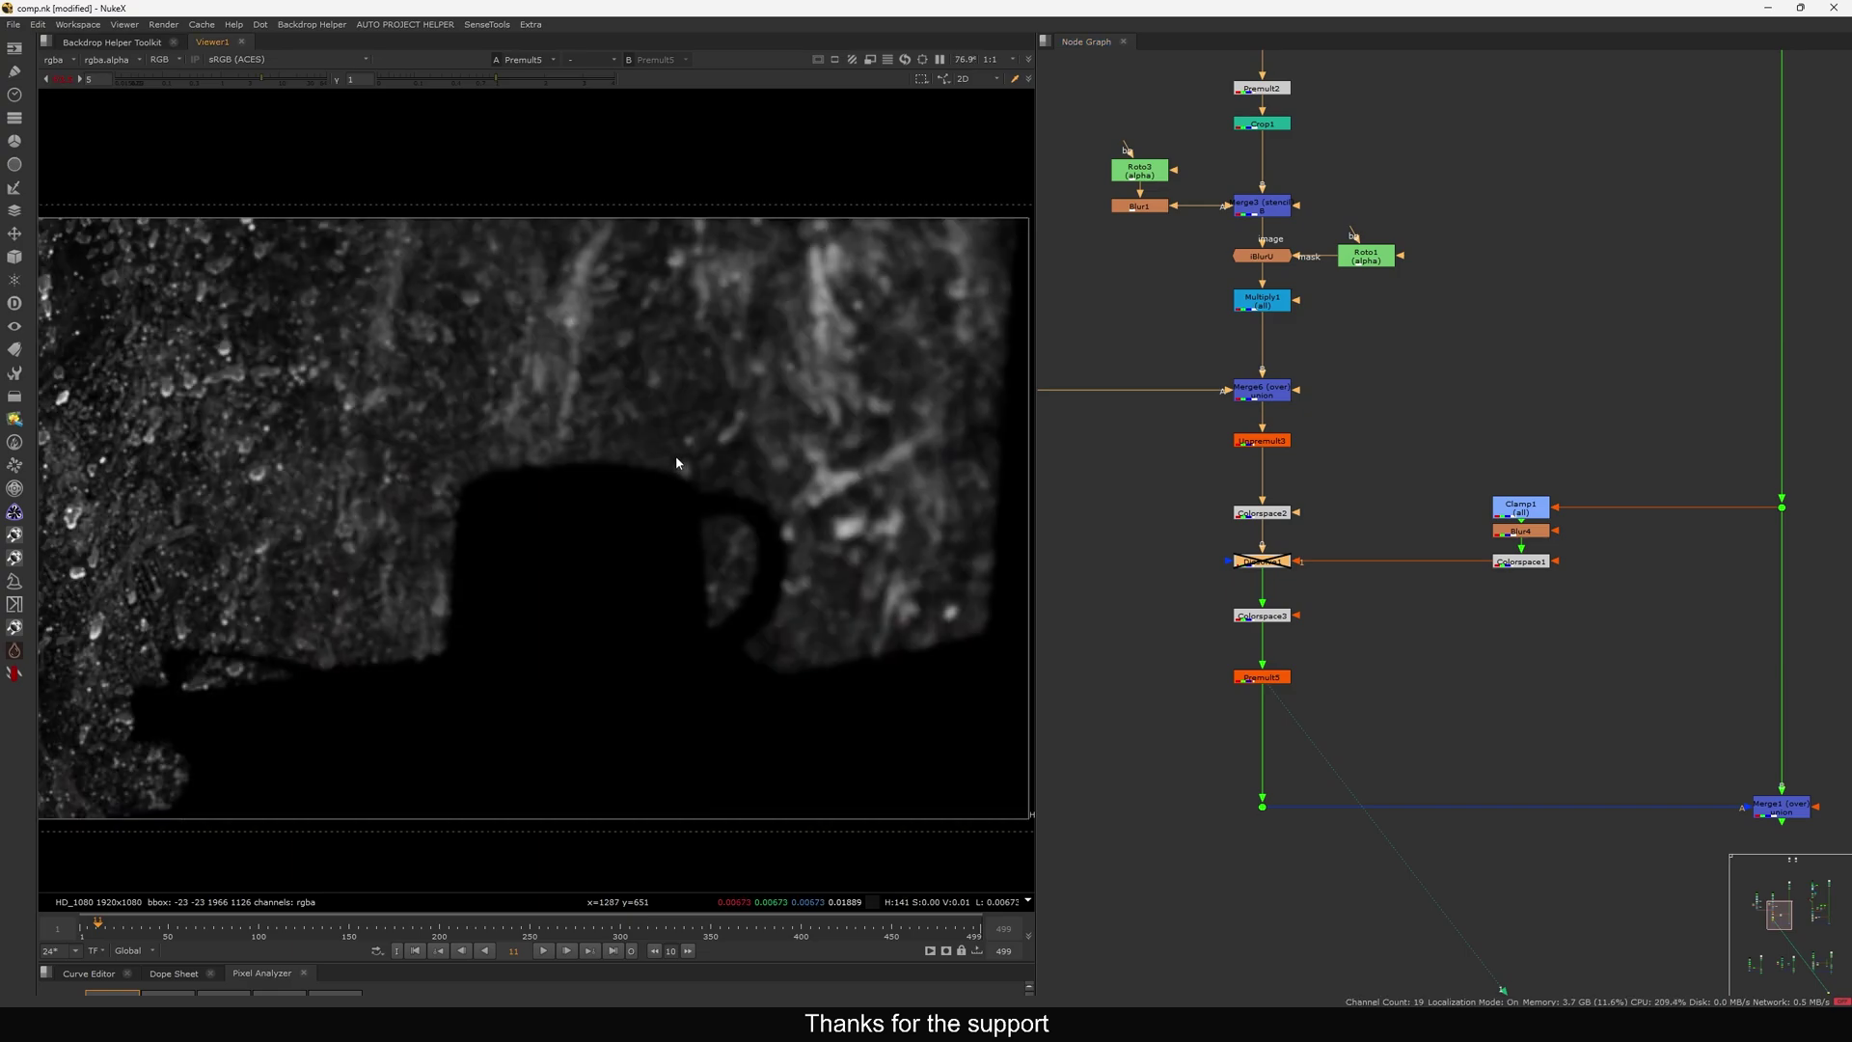
{"action": "scroll", "coordinate": [676, 456], "scroll_direction": "down", "scroll_amount": 2}
Toggle Dissolve1 back on and compare the texture detail up close with and without the dissolve.
{"action": "left_click_drag", "start_coordinate": [1198, 539], "coordinate": [1318, 581]}
{"action": "key", "text": "d"}
{"action": "key", "text": "d"}
{"action": "scroll", "coordinate": [314, 494], "scroll_direction": "up", "scroll_amount": 5}
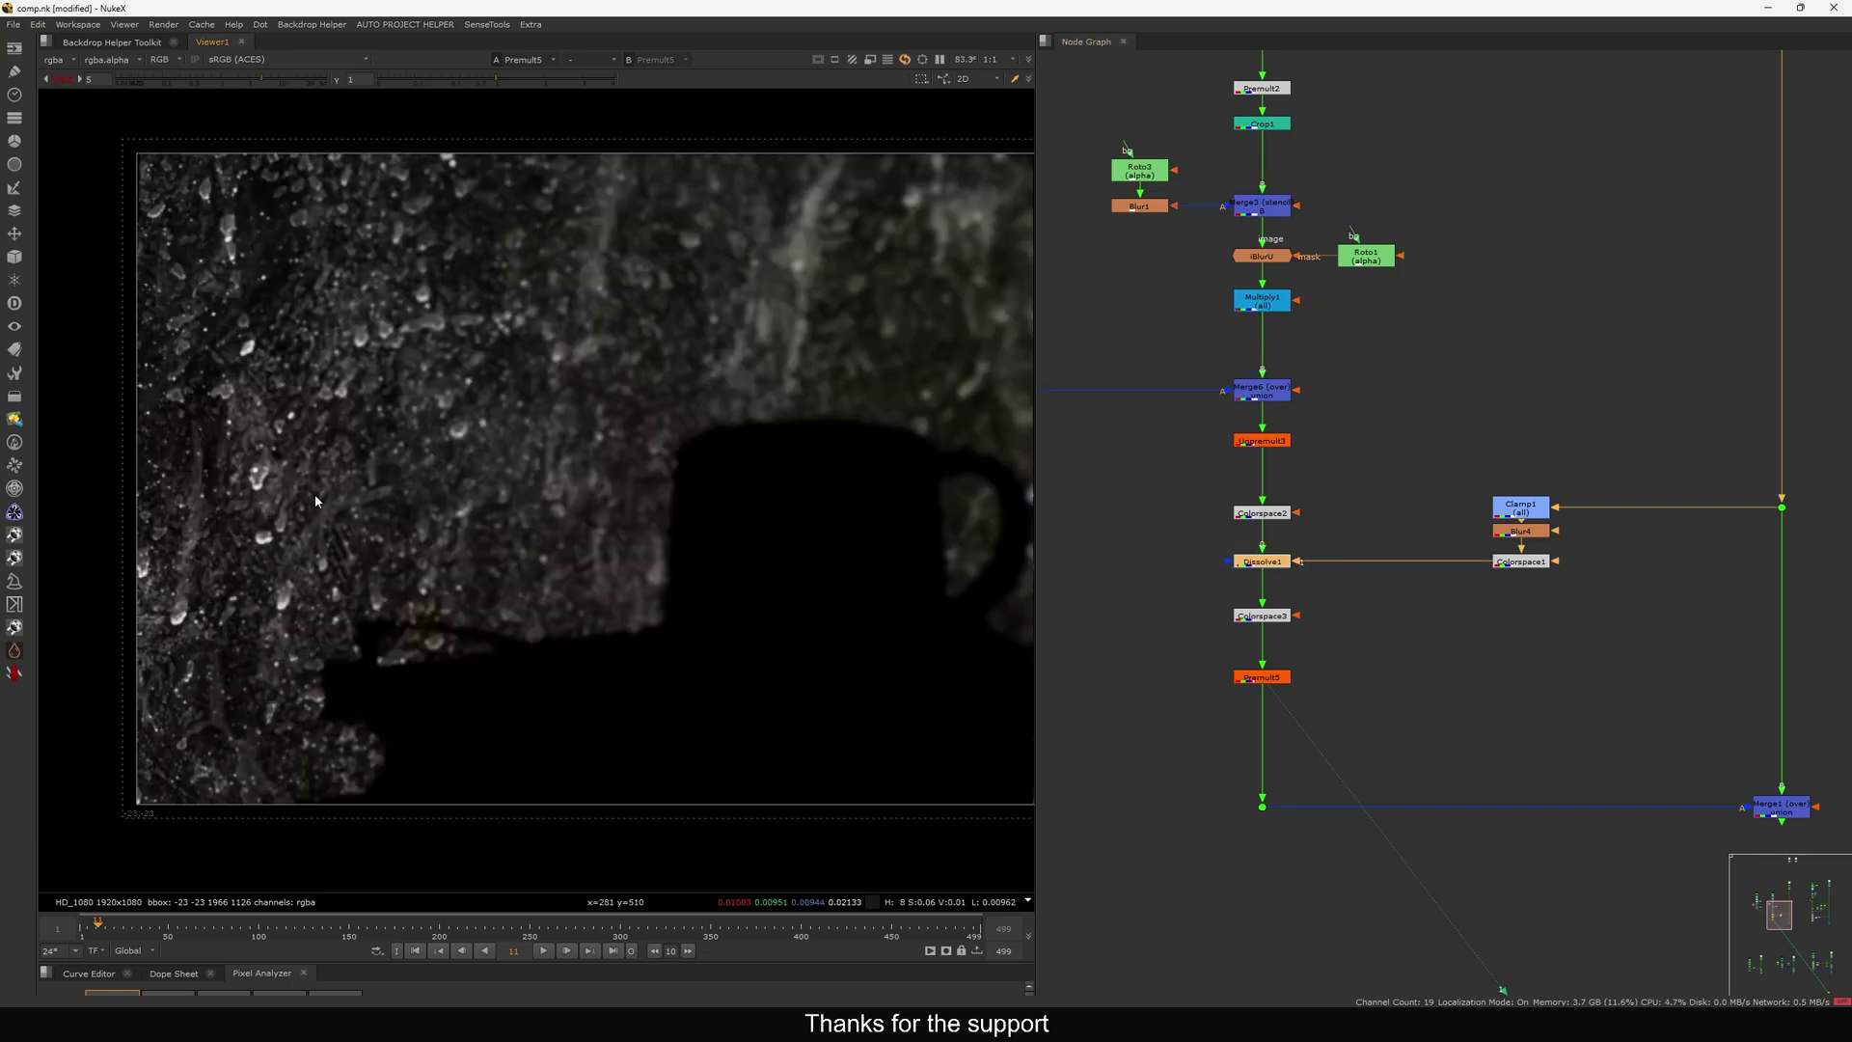
{"action": "key", "text": "d"}
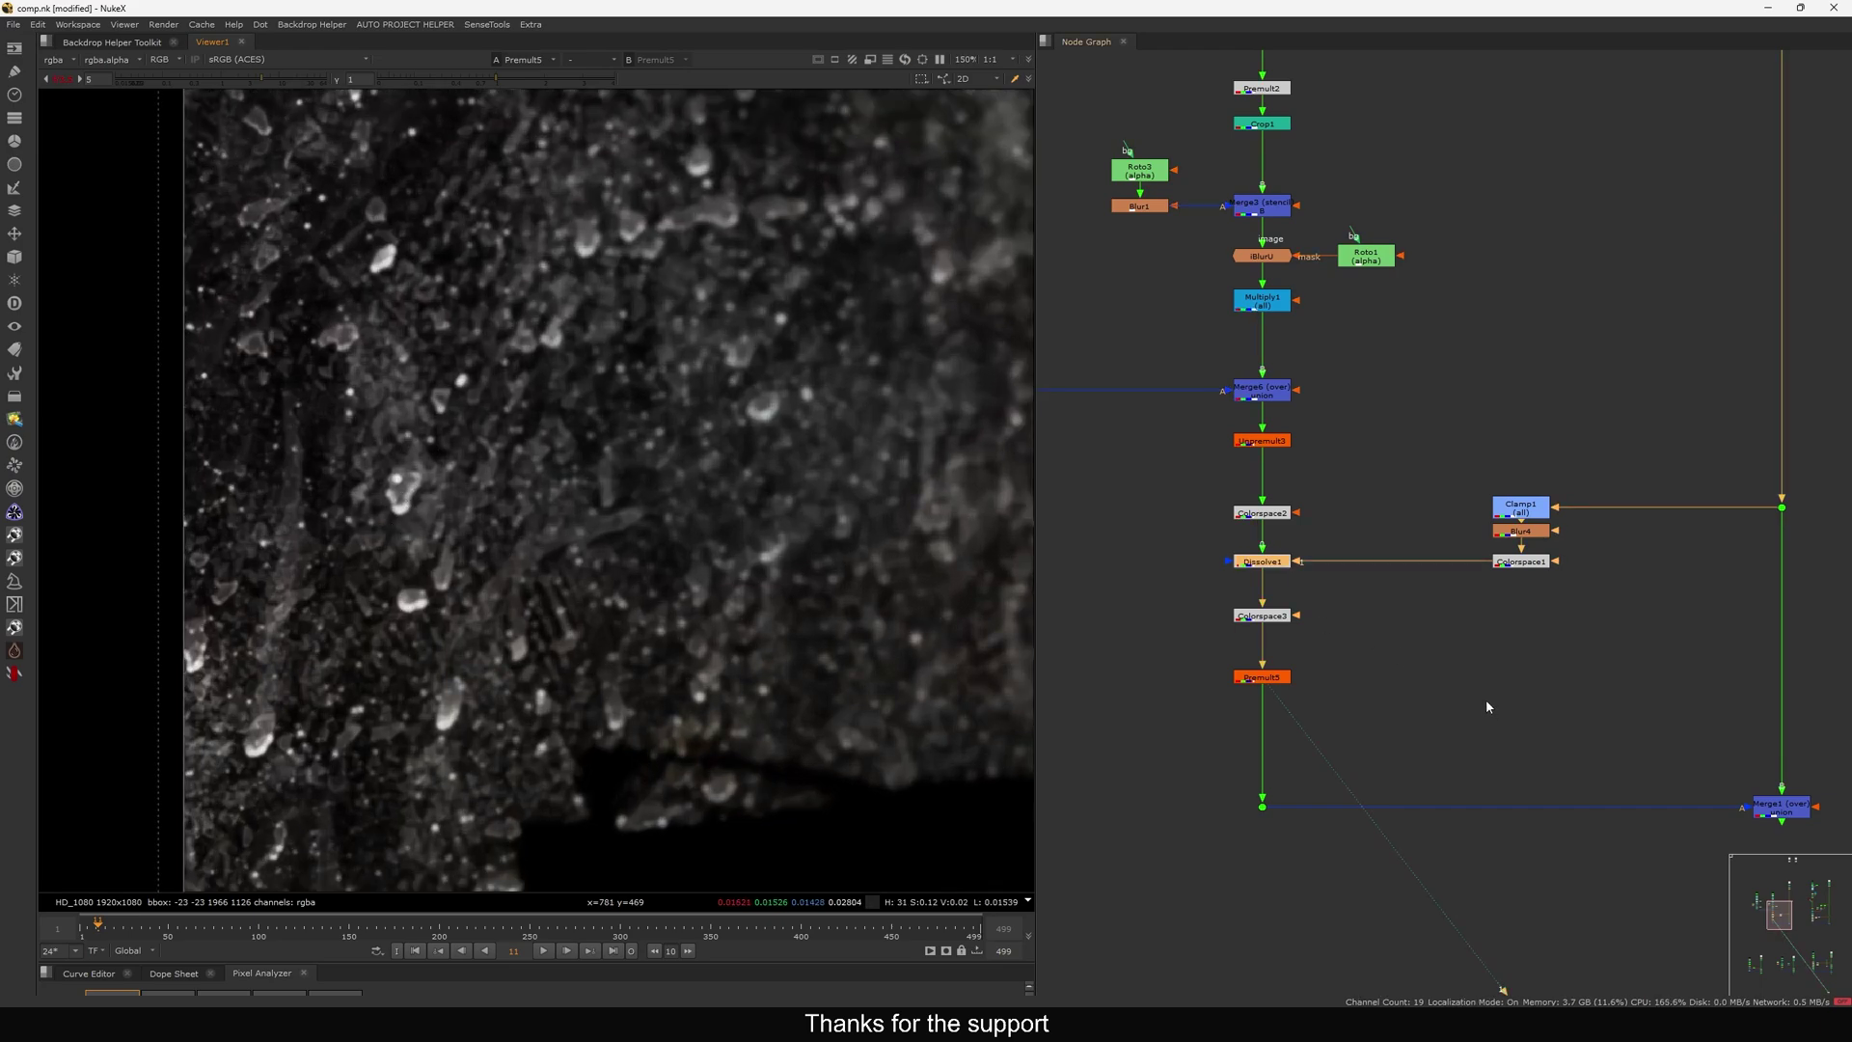
Fit the image in the viewer and display the plate at Dot3 with the gain at 1.
{"action": "middle_click_drag", "start_coordinate": [1486, 698], "coordinate": [1337, 624]}
{"action": "key", "text": "f"}
{"action": "middle_click_drag", "start_coordinate": [1503, 489], "coordinate": [1519, 507]}
{"action": "left_click_drag", "start_coordinate": [1587, 421], "coordinate": [1700, 512]}
{"action": "key", "text": "1"}
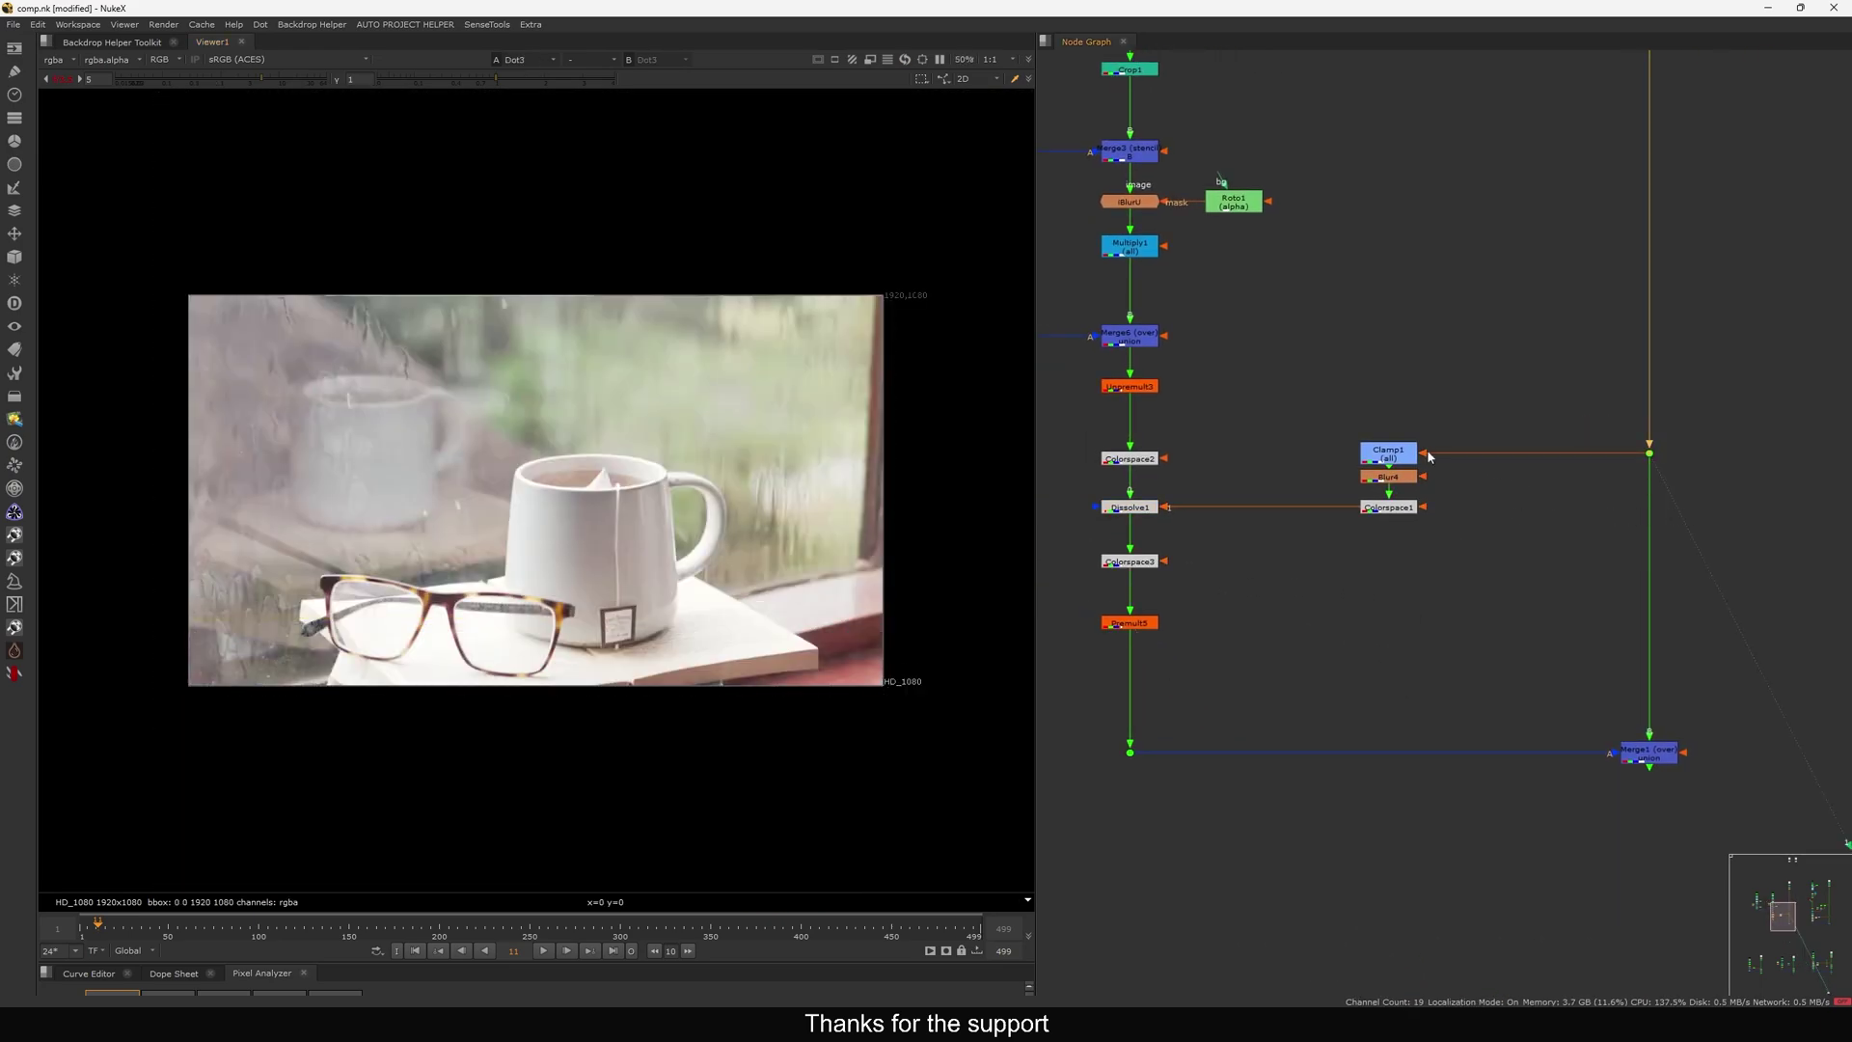
{"action": "middle_click_drag", "start_coordinate": [1648, 455], "coordinate": [1668, 478]}
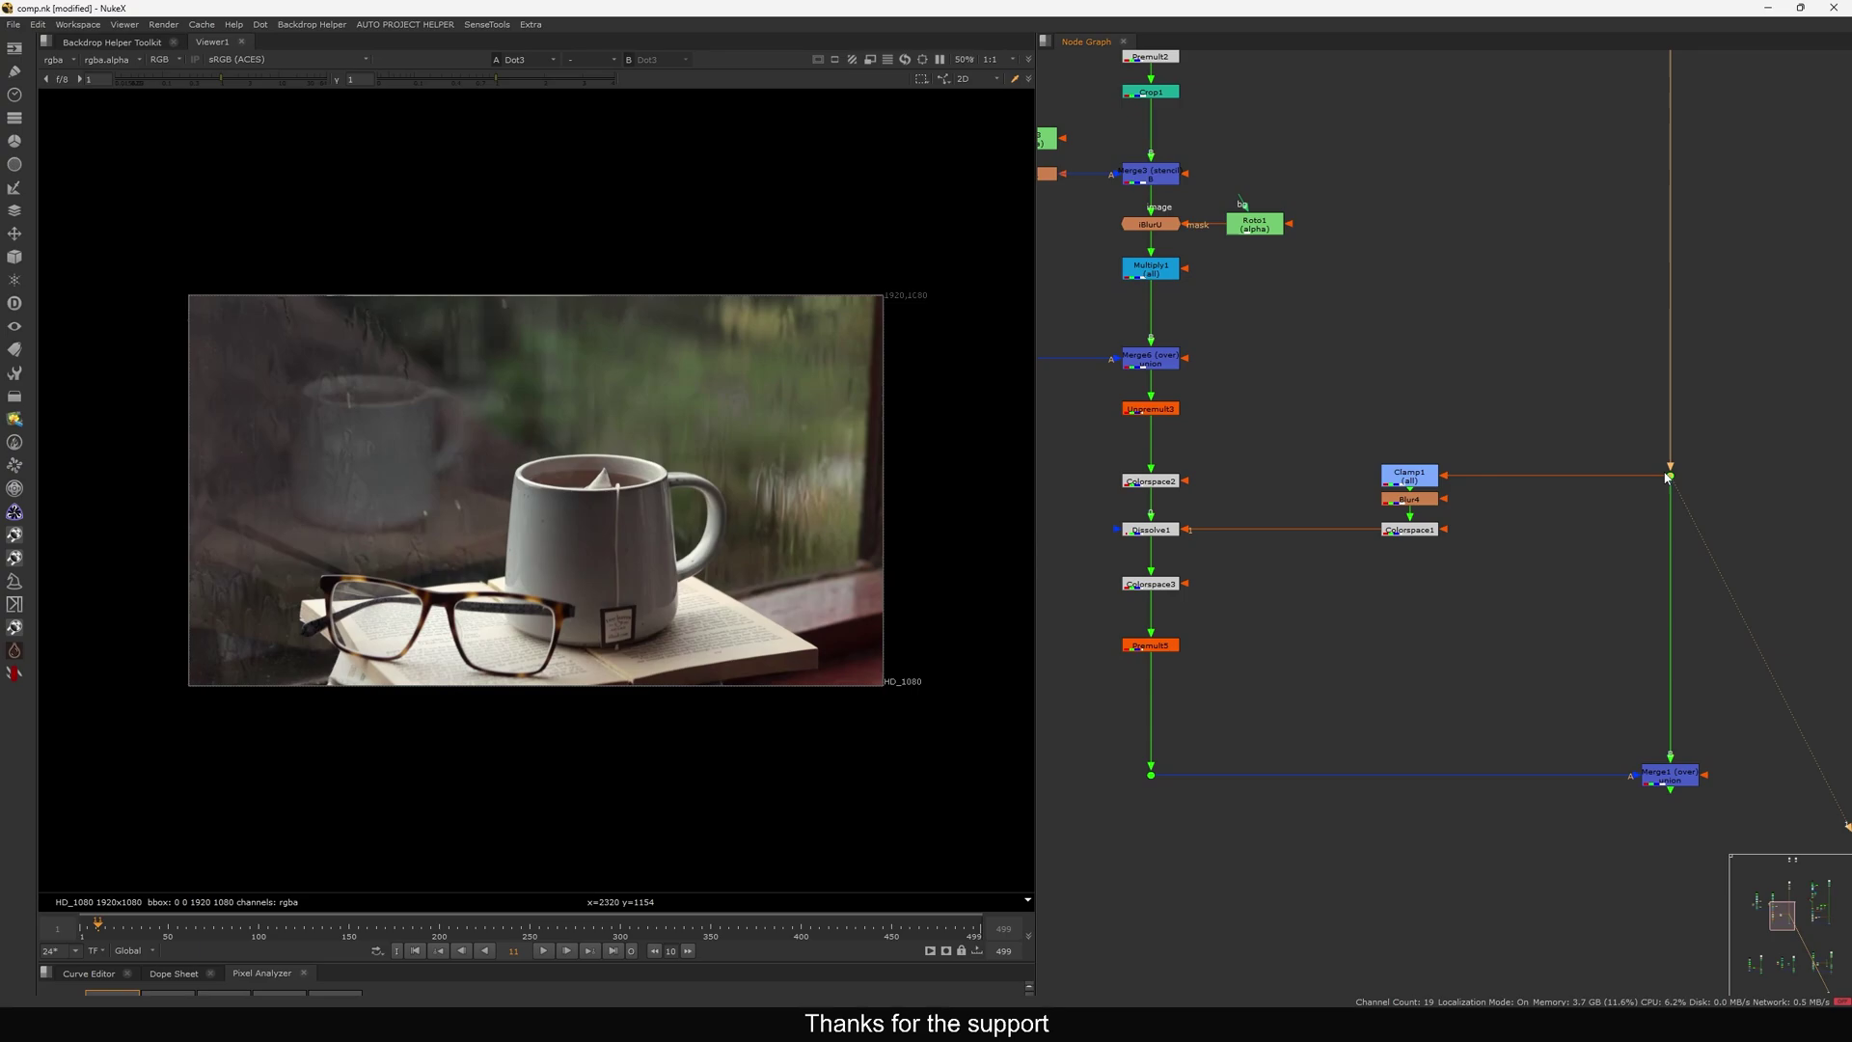
{"action": "left_click_drag", "start_coordinate": [1671, 478], "coordinate": [1668, 478]}
Display the Clamp1 output to check the clamped plate.
{"action": "scroll", "coordinate": [1531, 451], "scroll_direction": "up", "scroll_amount": 2}
{"action": "left_click", "coordinate": [1391, 477]}
{"action": "key", "text": "1"}
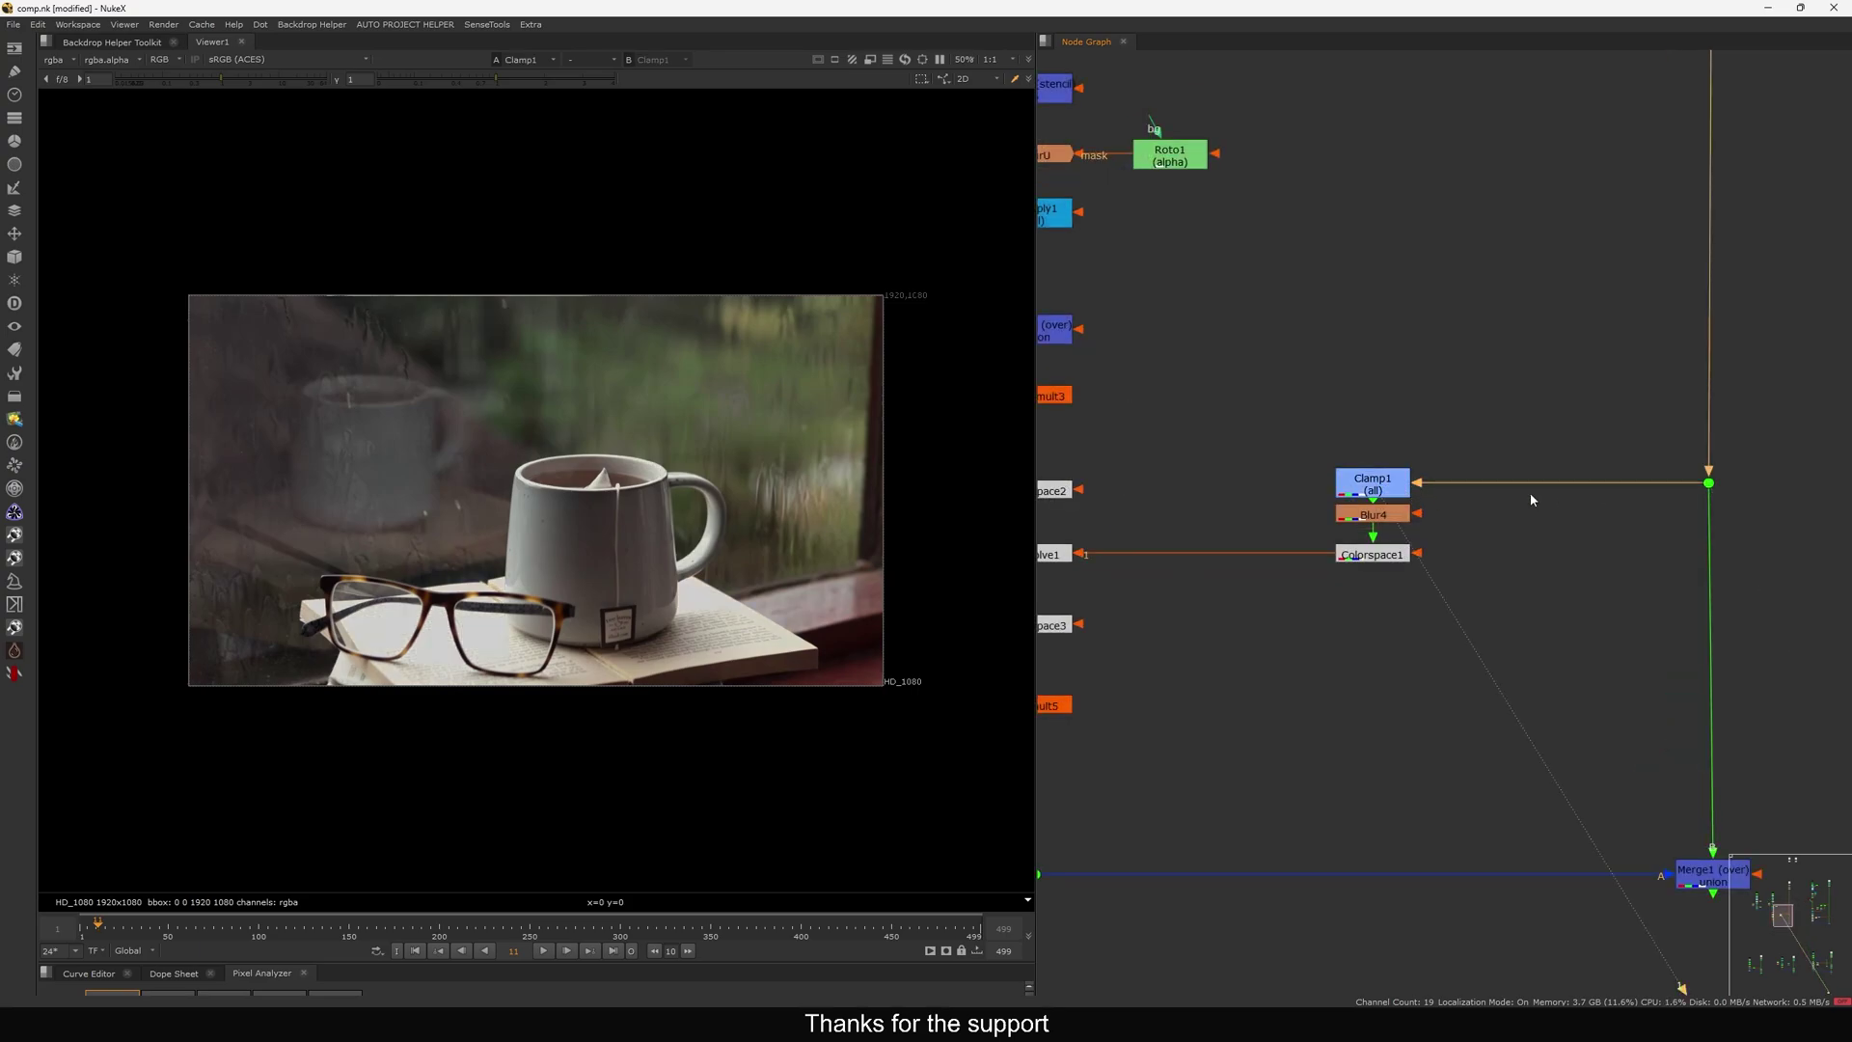
{"action": "middle_click_drag", "start_coordinate": [1534, 494], "coordinate": [1431, 513]}
{"action": "left_click_drag", "start_coordinate": [1607, 499], "coordinate": [1611, 500]}
Display the Blur4 output and toggle Clamp1 off and on to compare the blurred highlights up close.
{"action": "mouse_move", "coordinate": [1471, 552]}
{"action": "middle_mouse_down"}
{"action": "mouse_move", "coordinate": [1499, 547]}
{"action": "mouse_move", "coordinate": [1399, 540]}
{"action": "mouse_move", "coordinate": [1437, 551]}
{"action": "middle_mouse_up"}
{"action": "left_click", "coordinate": [1312, 532]}
{"action": "key", "text": "1"}
{"action": "left_click", "coordinate": [1340, 513]}
{"action": "key", "text": "d"}
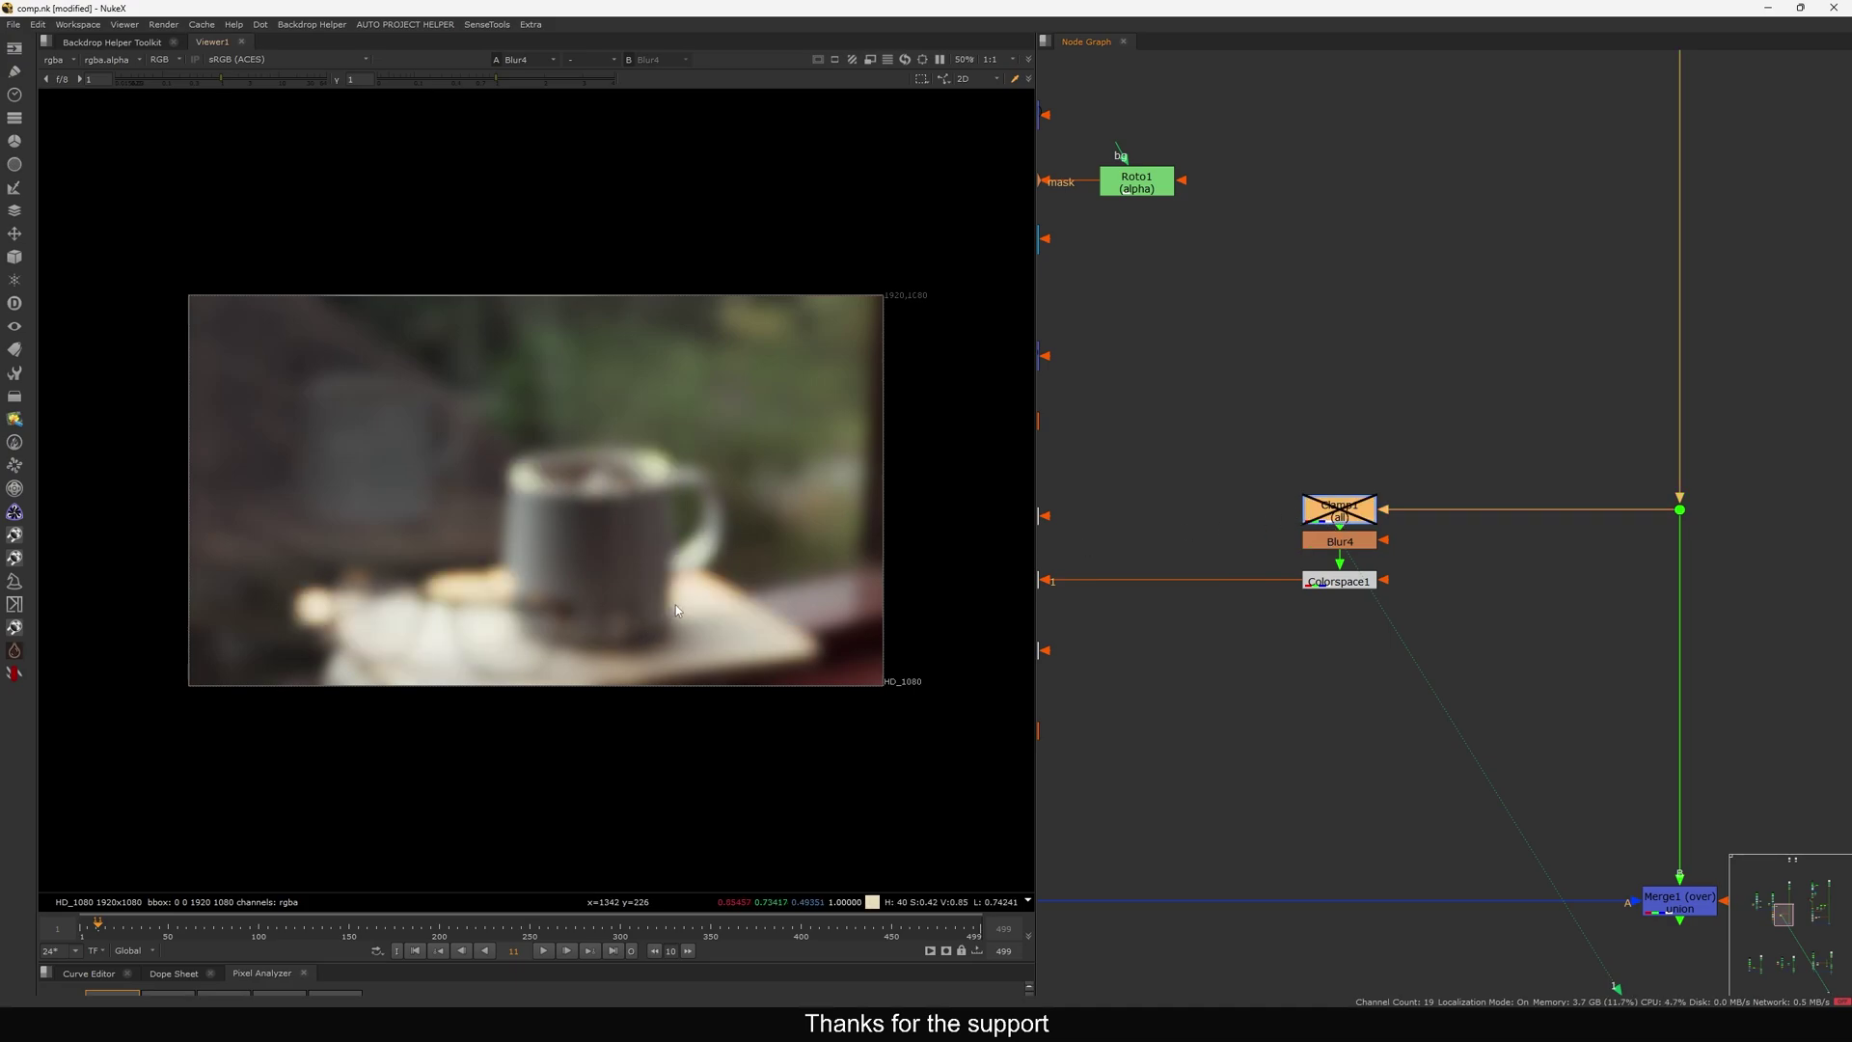
{"action": "scroll", "coordinate": [352, 606], "scroll_direction": "up", "scroll_amount": 4}
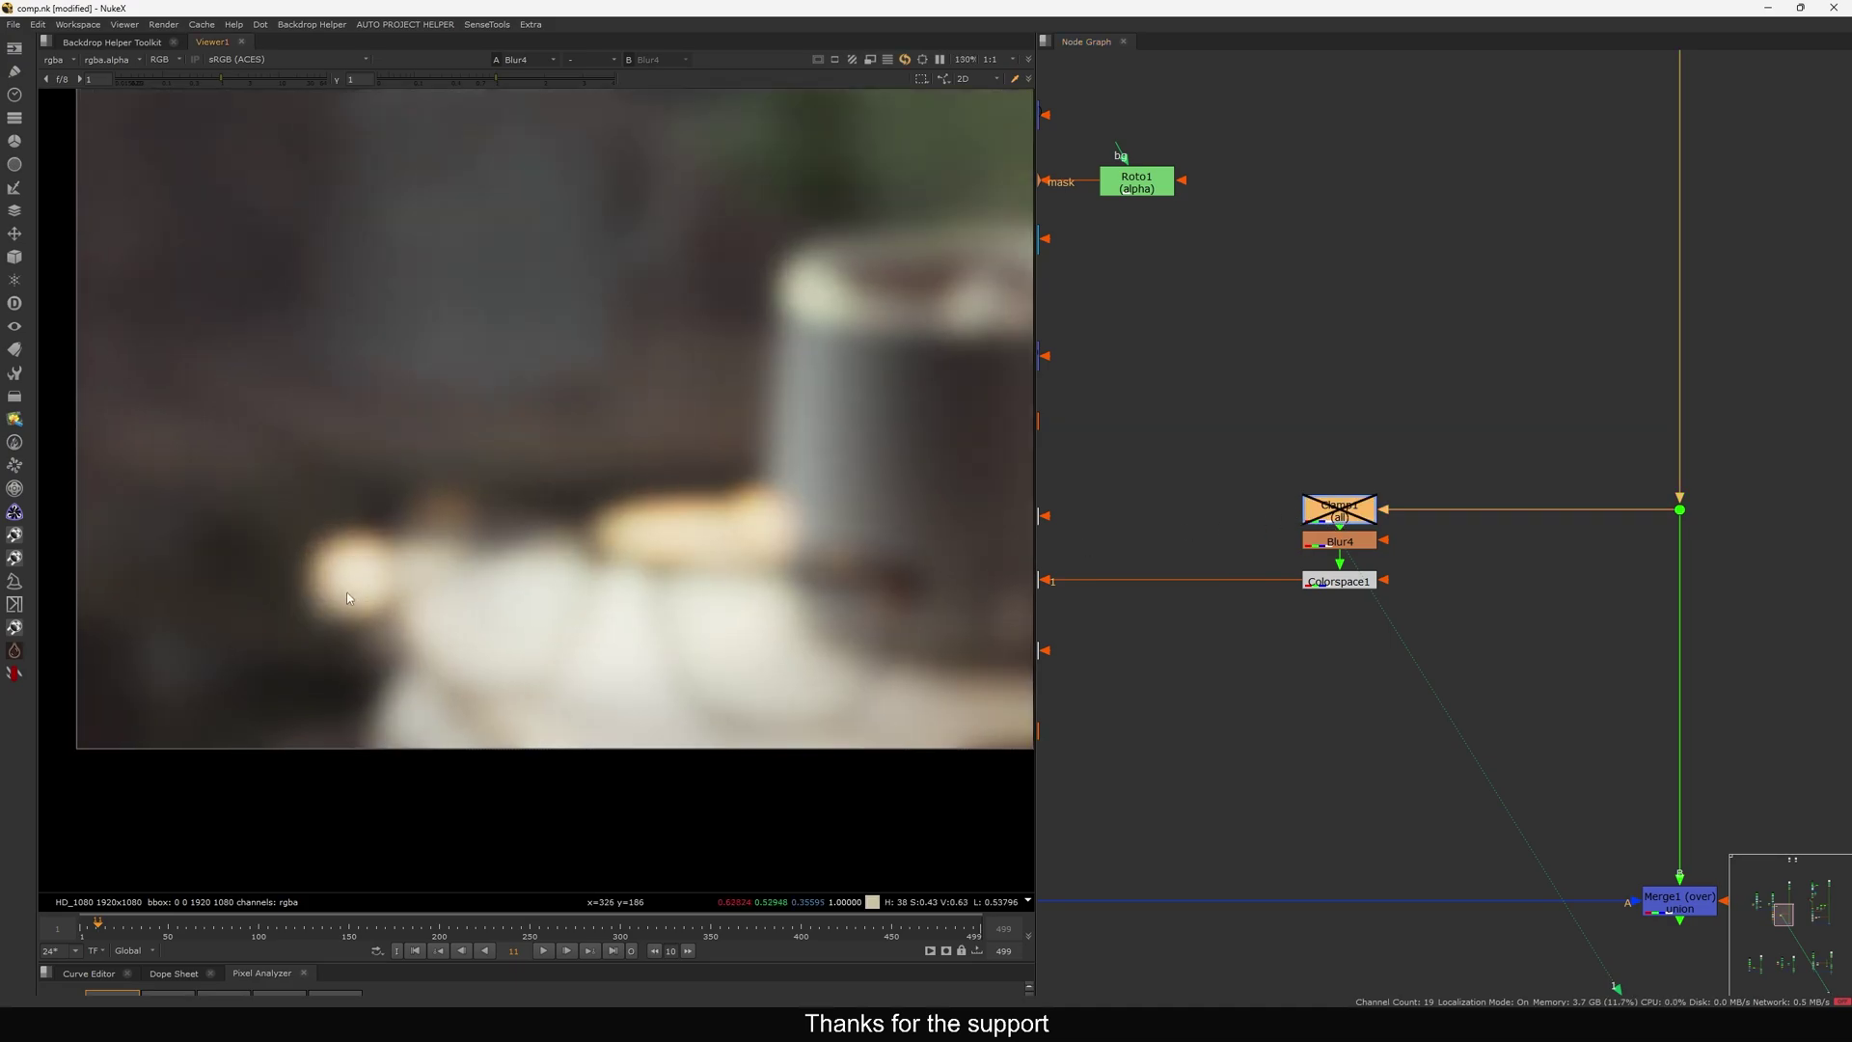
{"action": "scroll", "coordinate": [355, 582], "scroll_direction": "up", "scroll_amount": 1}
{"action": "key", "text": "d"}
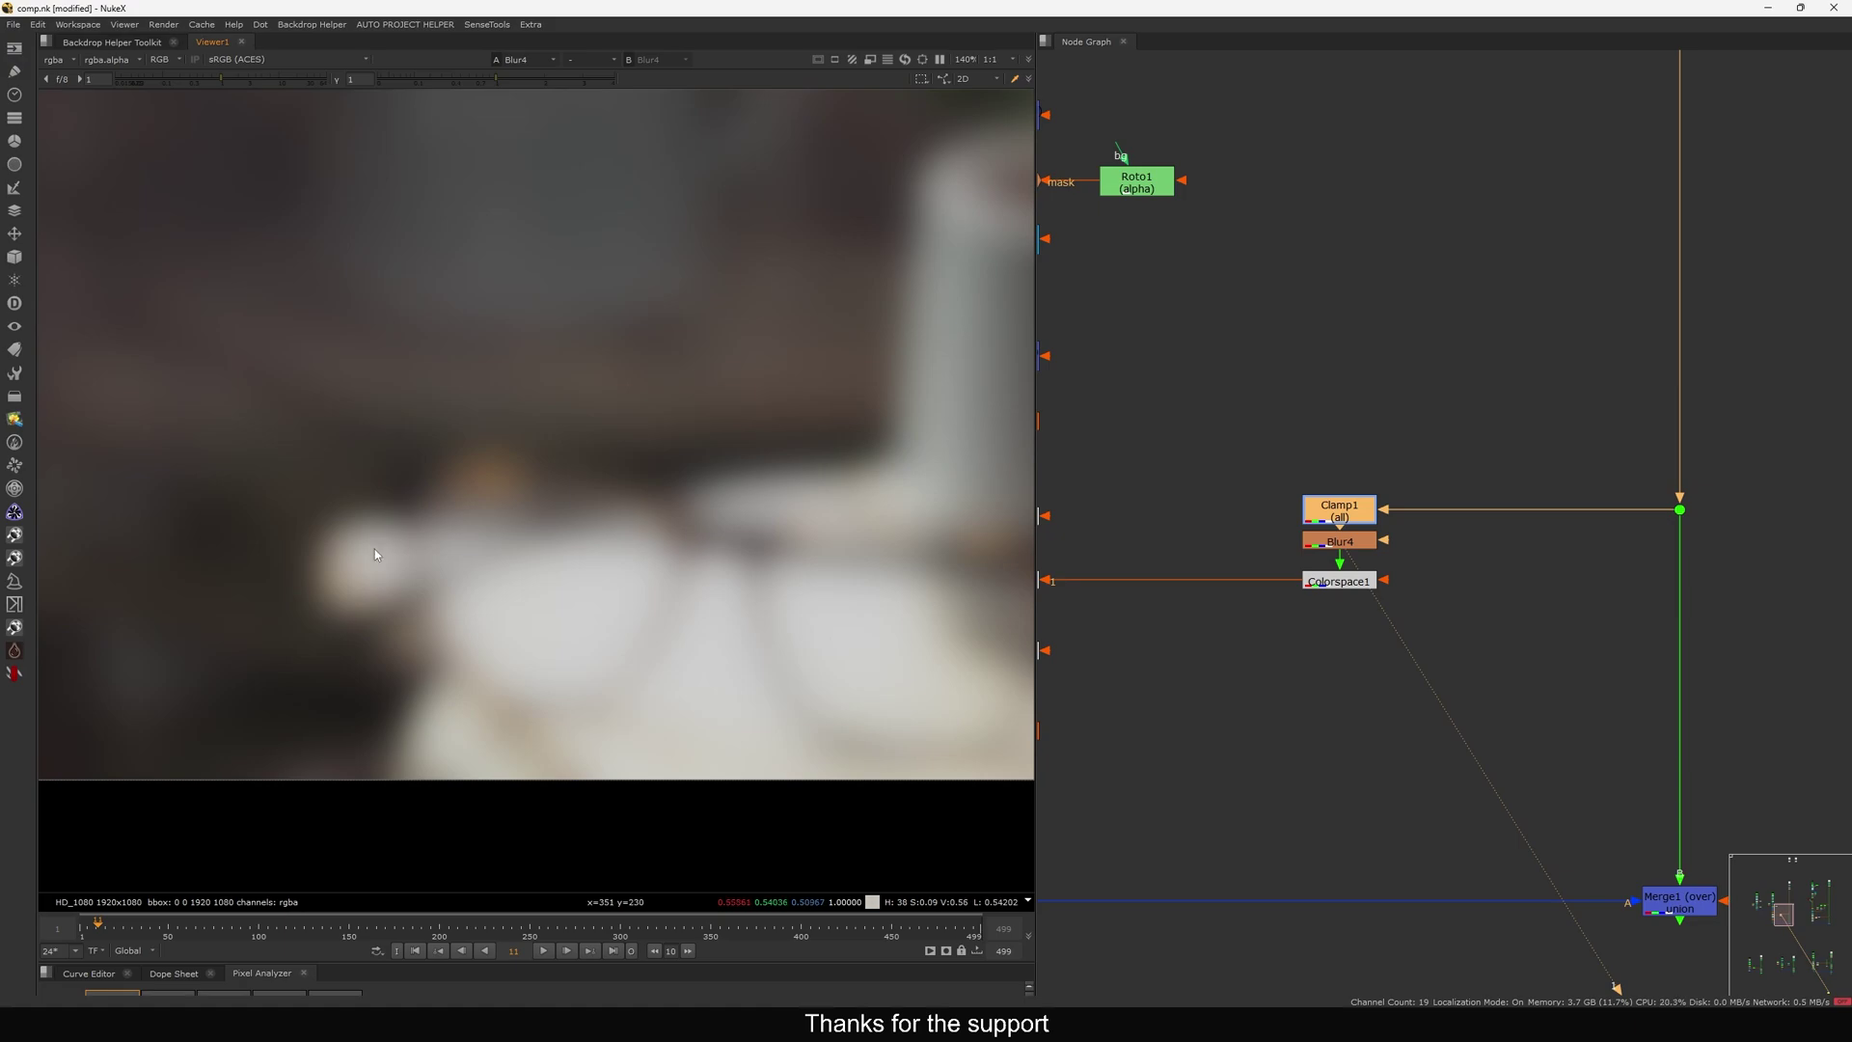
Display the Dot3 plate to examine the area around the glasses' arm.
{"action": "left_click_drag", "start_coordinate": [1580, 454], "coordinate": [1768, 563]}
{"action": "key", "text": "1"}
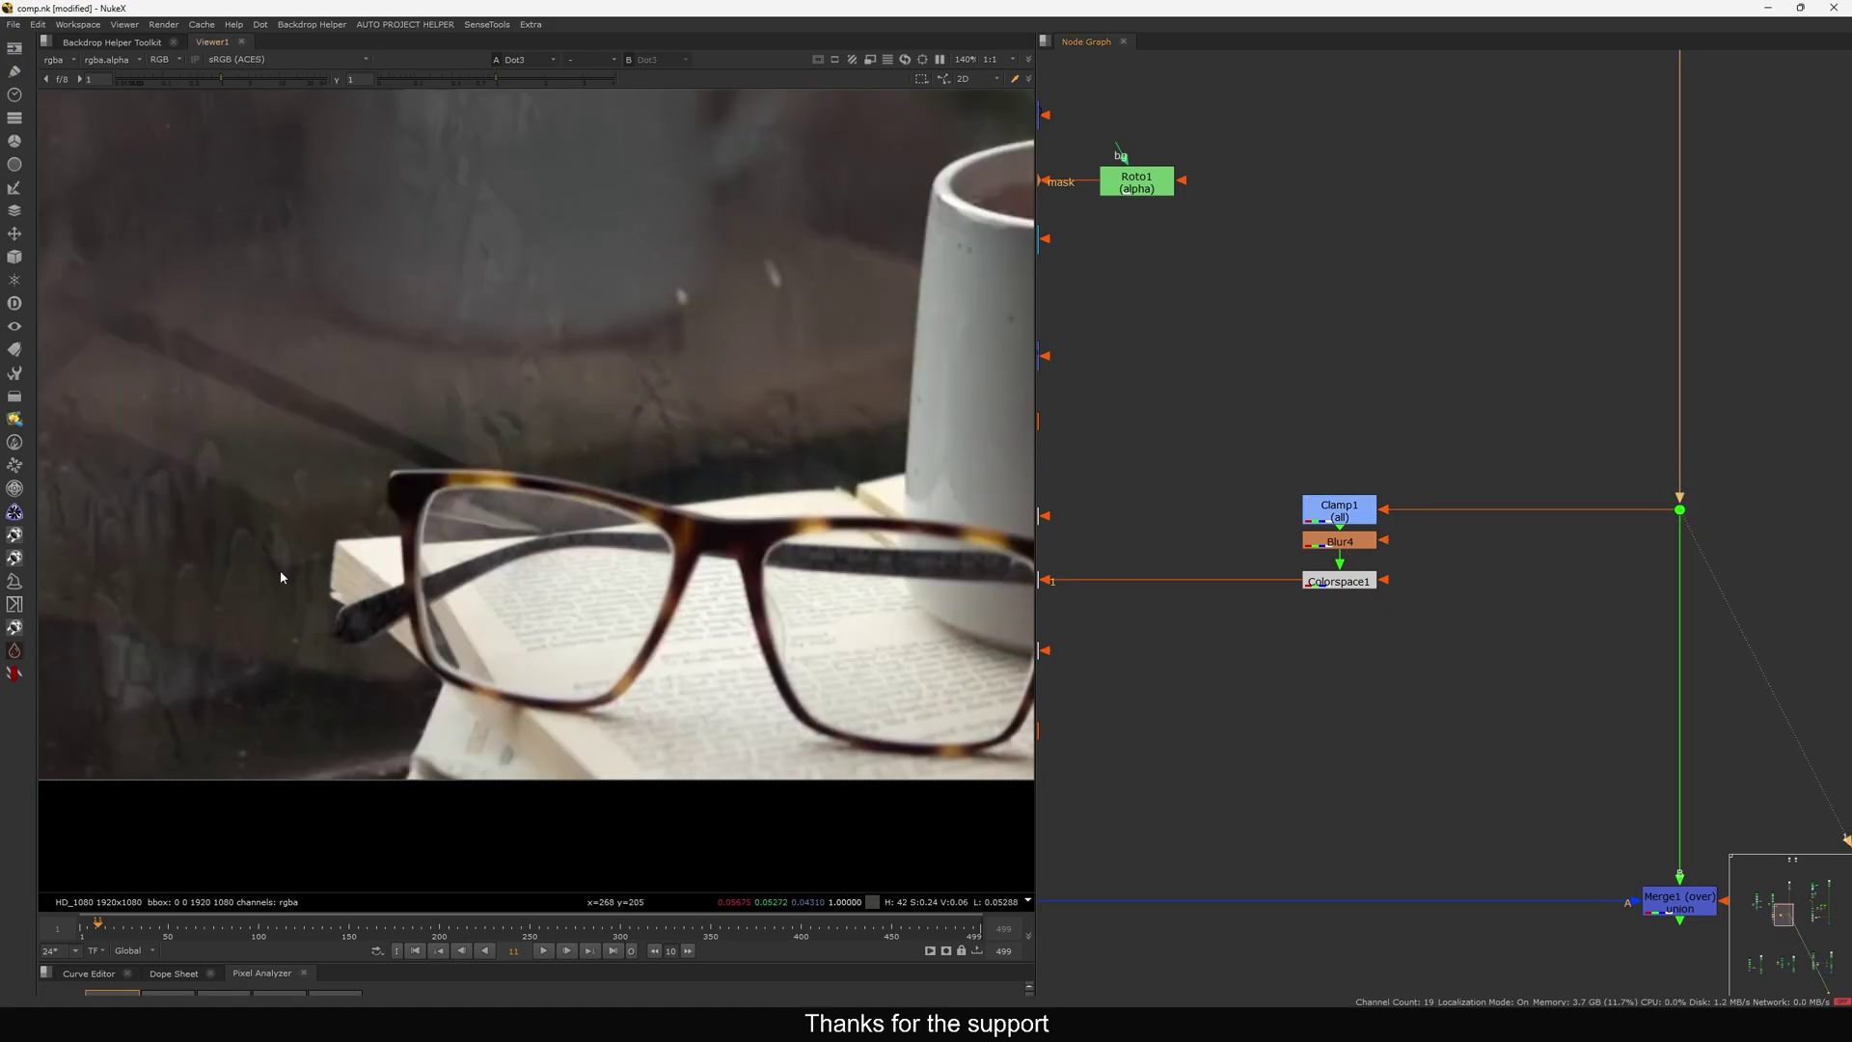
{"action": "left_click_drag", "start_coordinate": [375, 555], "coordinate": [396, 545]}
Return to the Blur4 output and toggle Clamp1 once more to check its effect around the glasses.
{"action": "left_click", "coordinate": [1354, 543]}
{"action": "key", "text": "1"}
{"action": "left_click", "coordinate": [1351, 519]}
{"action": "key", "text": "d"}
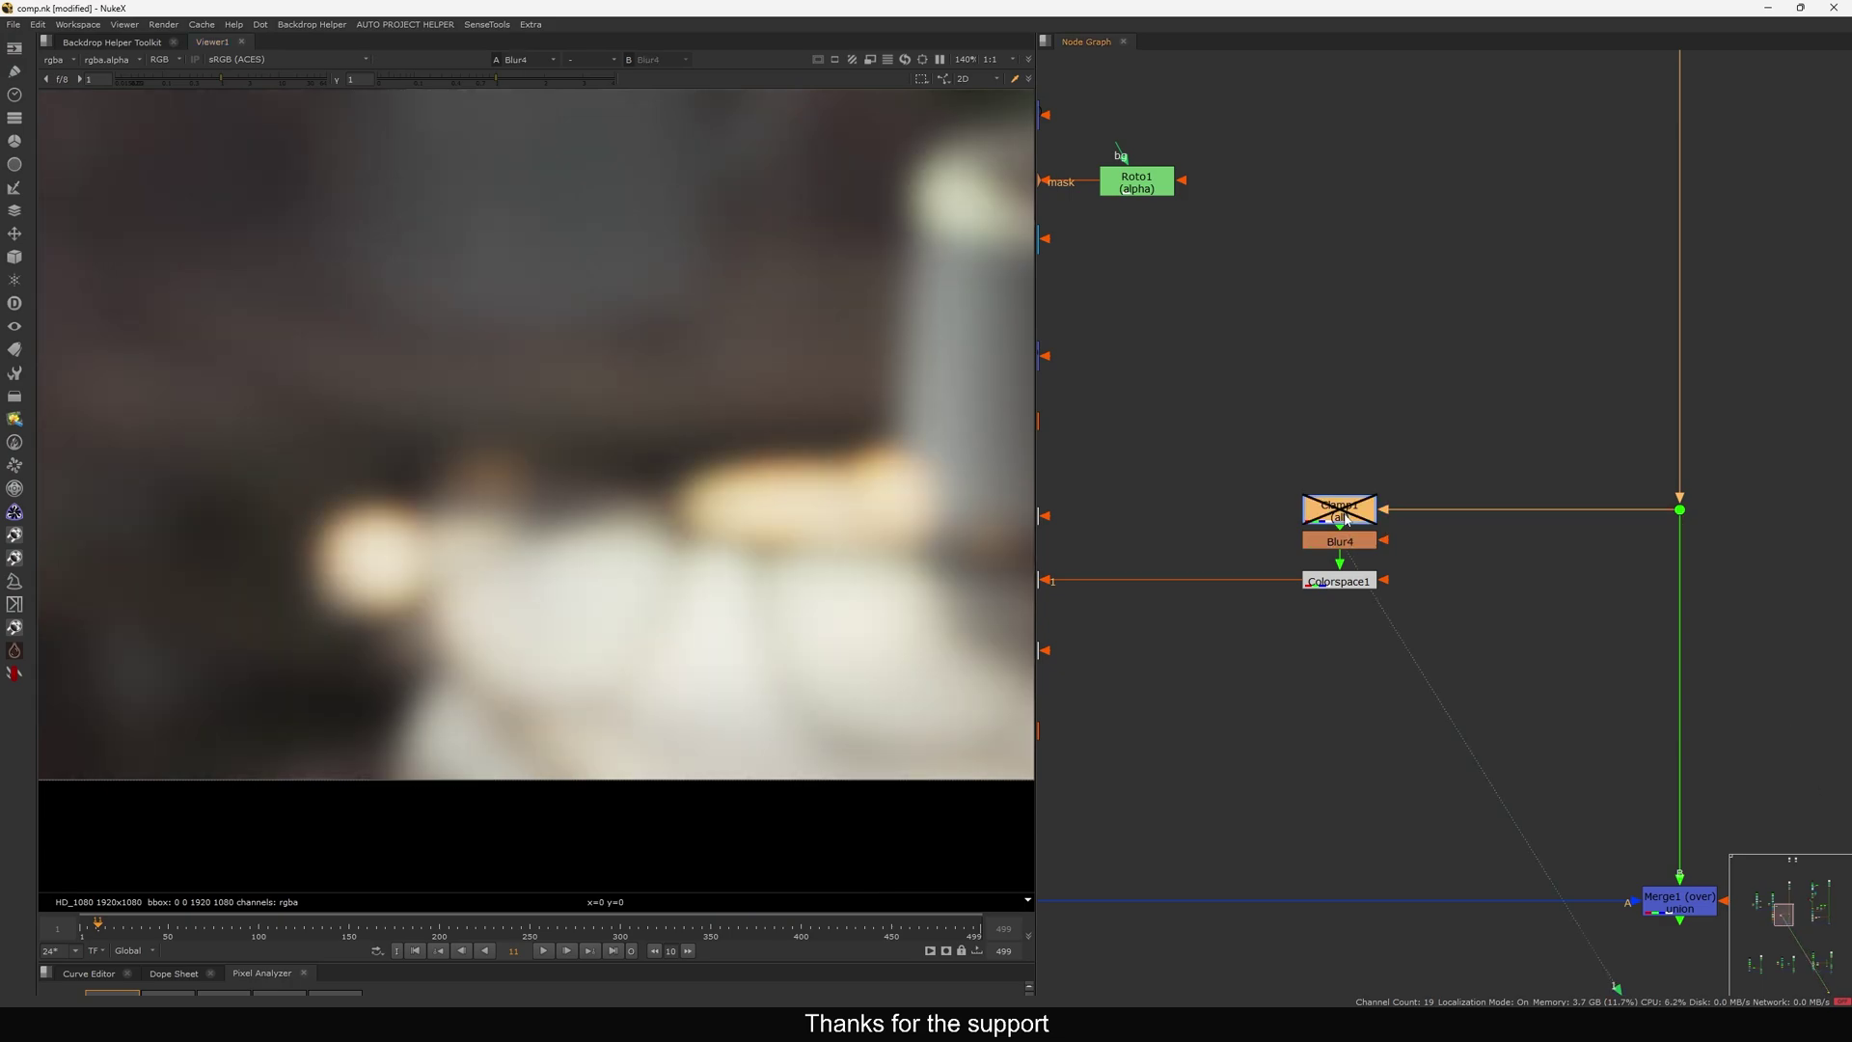
{"action": "key", "text": "d"}
Compare the Dot3 plate with the Blur4 output at full frame.
{"action": "left_click_drag", "start_coordinate": [1584, 450], "coordinate": [1708, 533]}
{"action": "key", "text": "1"}
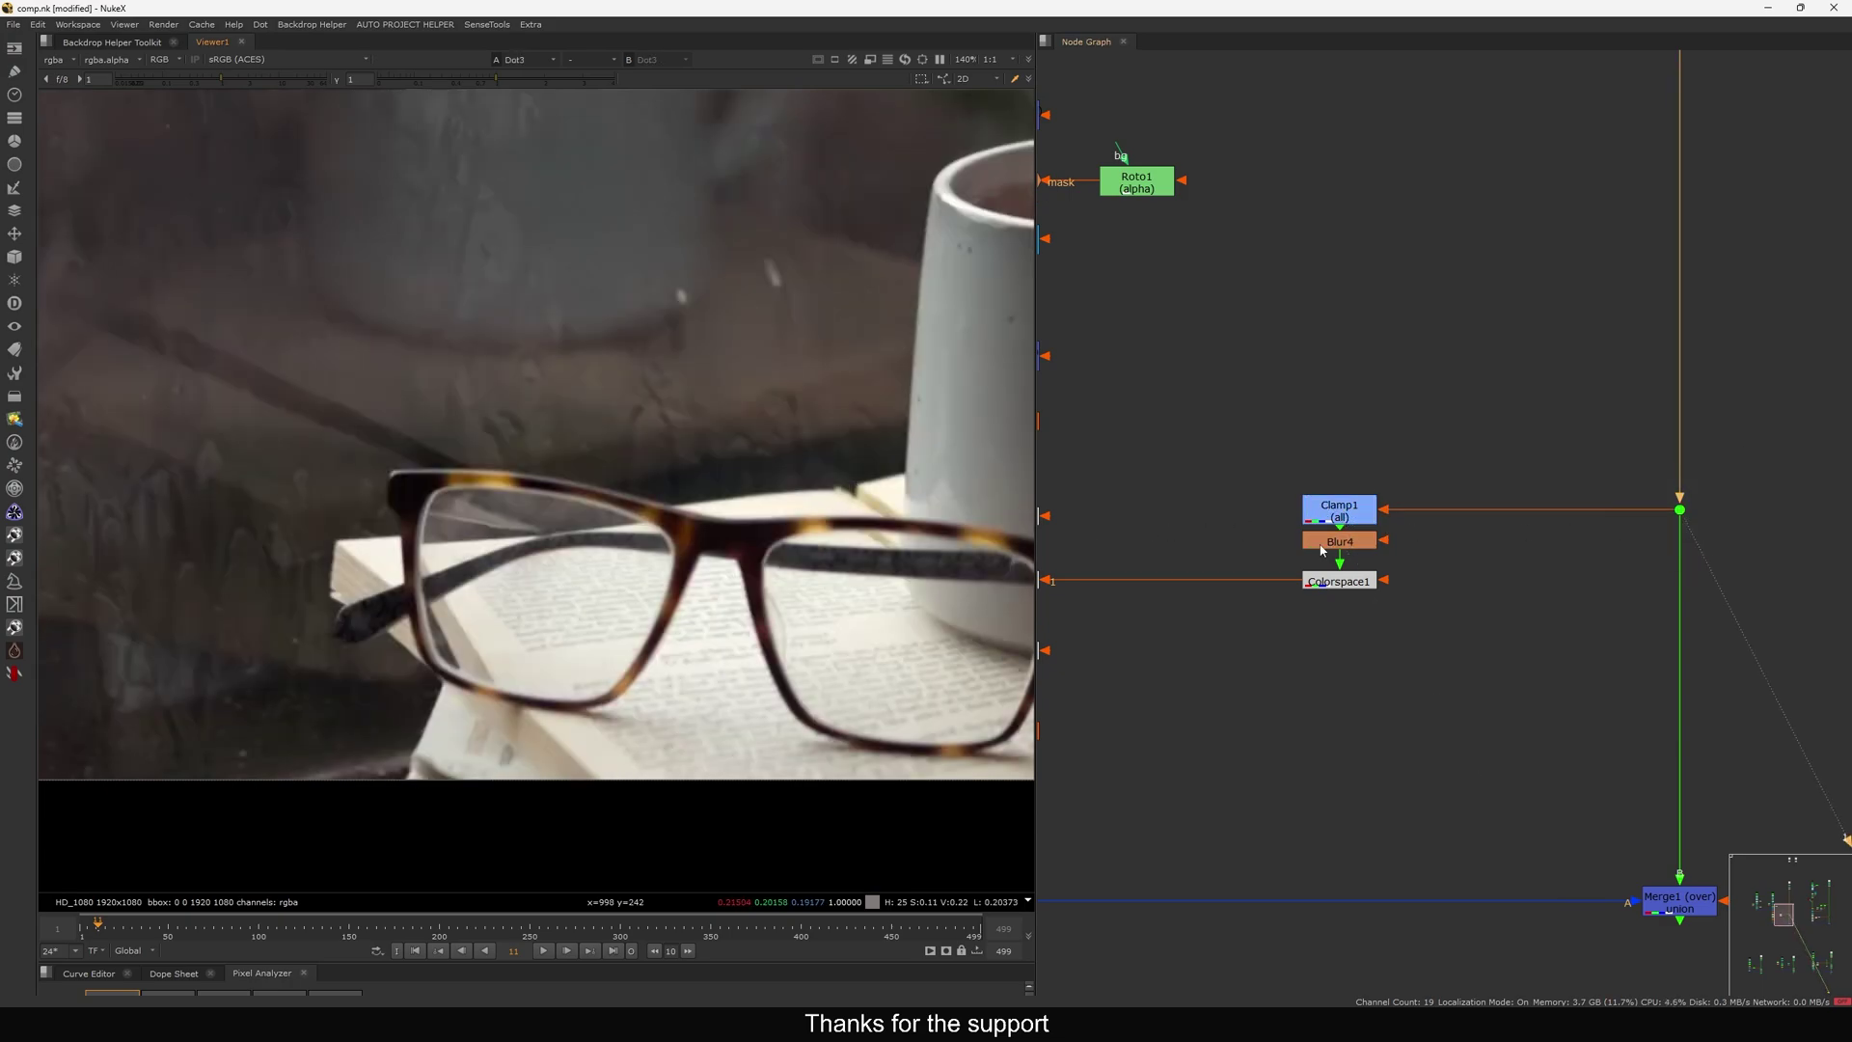
{"action": "key", "text": "ctrl+z"}
{"action": "key", "text": "f"}
{"action": "middle_click_drag", "start_coordinate": [1355, 548], "coordinate": [1414, 563]}
{"action": "left_click", "coordinate": [1415, 563]}
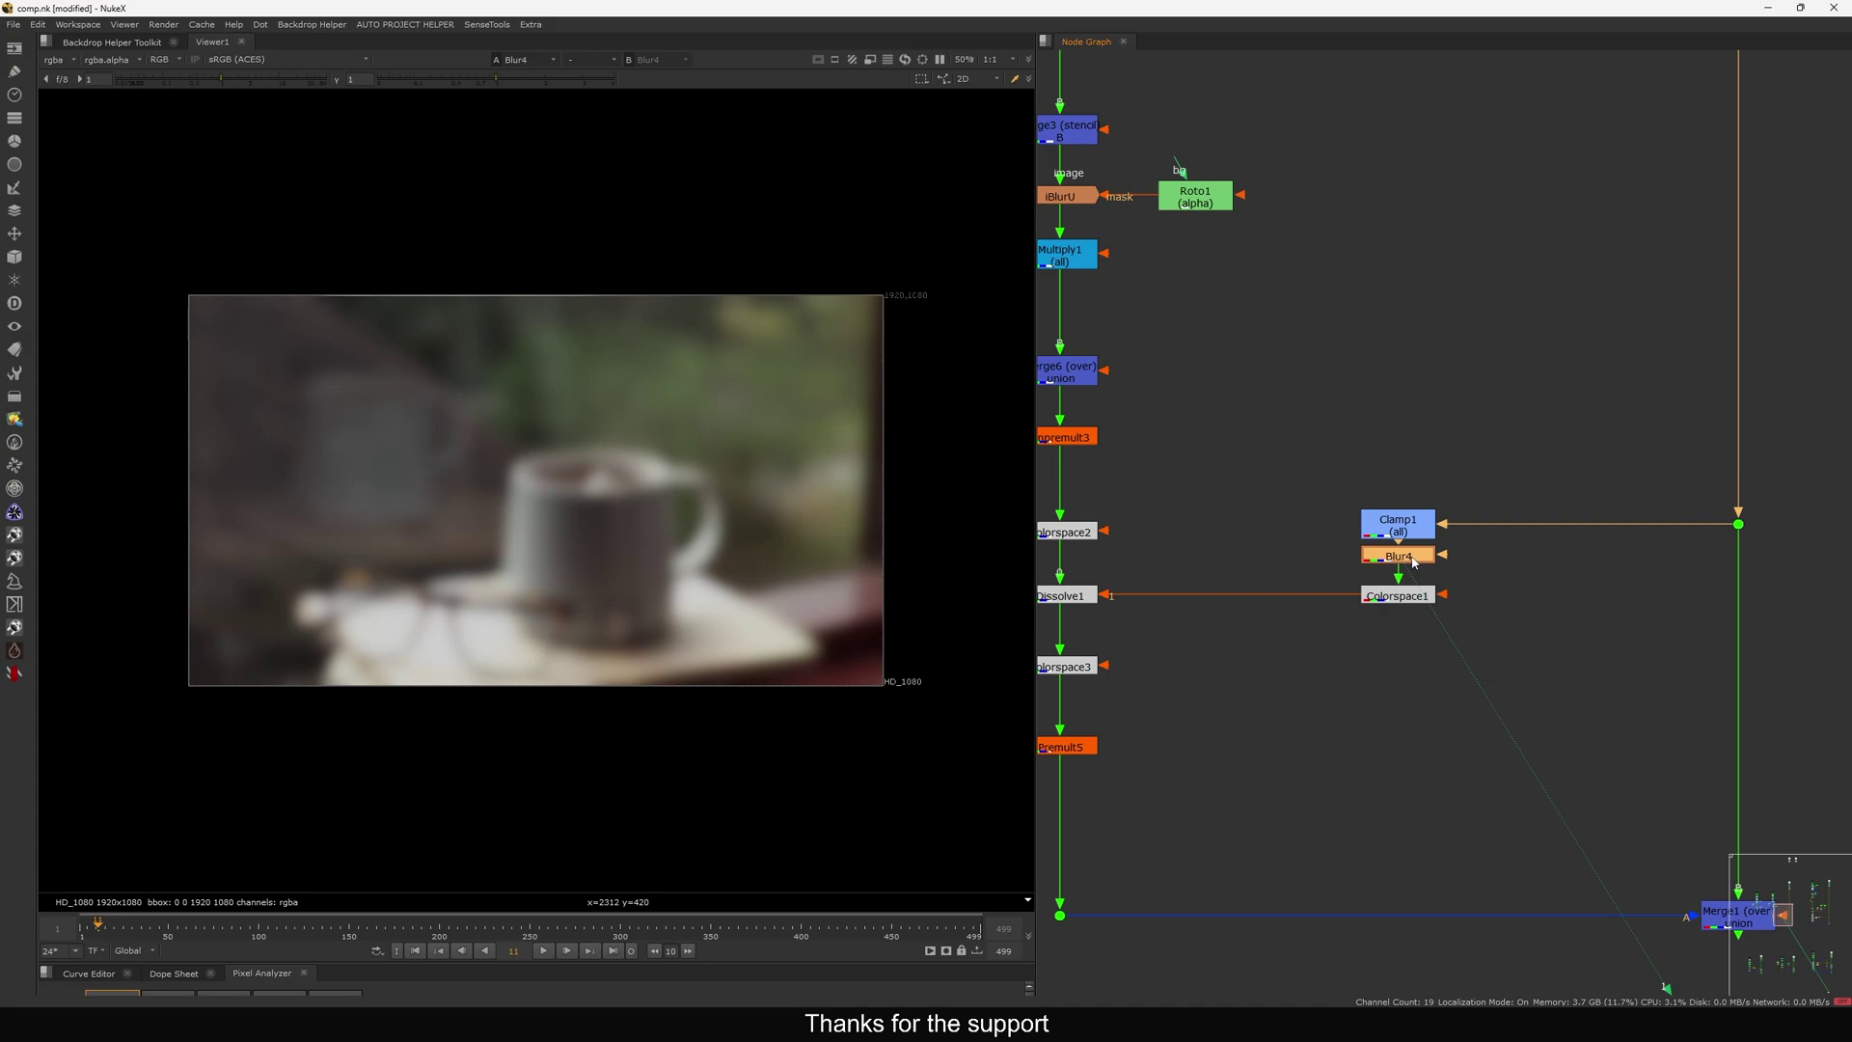
{"action": "double_click", "coordinate": [1404, 554]}
{"action": "left_click", "coordinate": [1314, 672]}
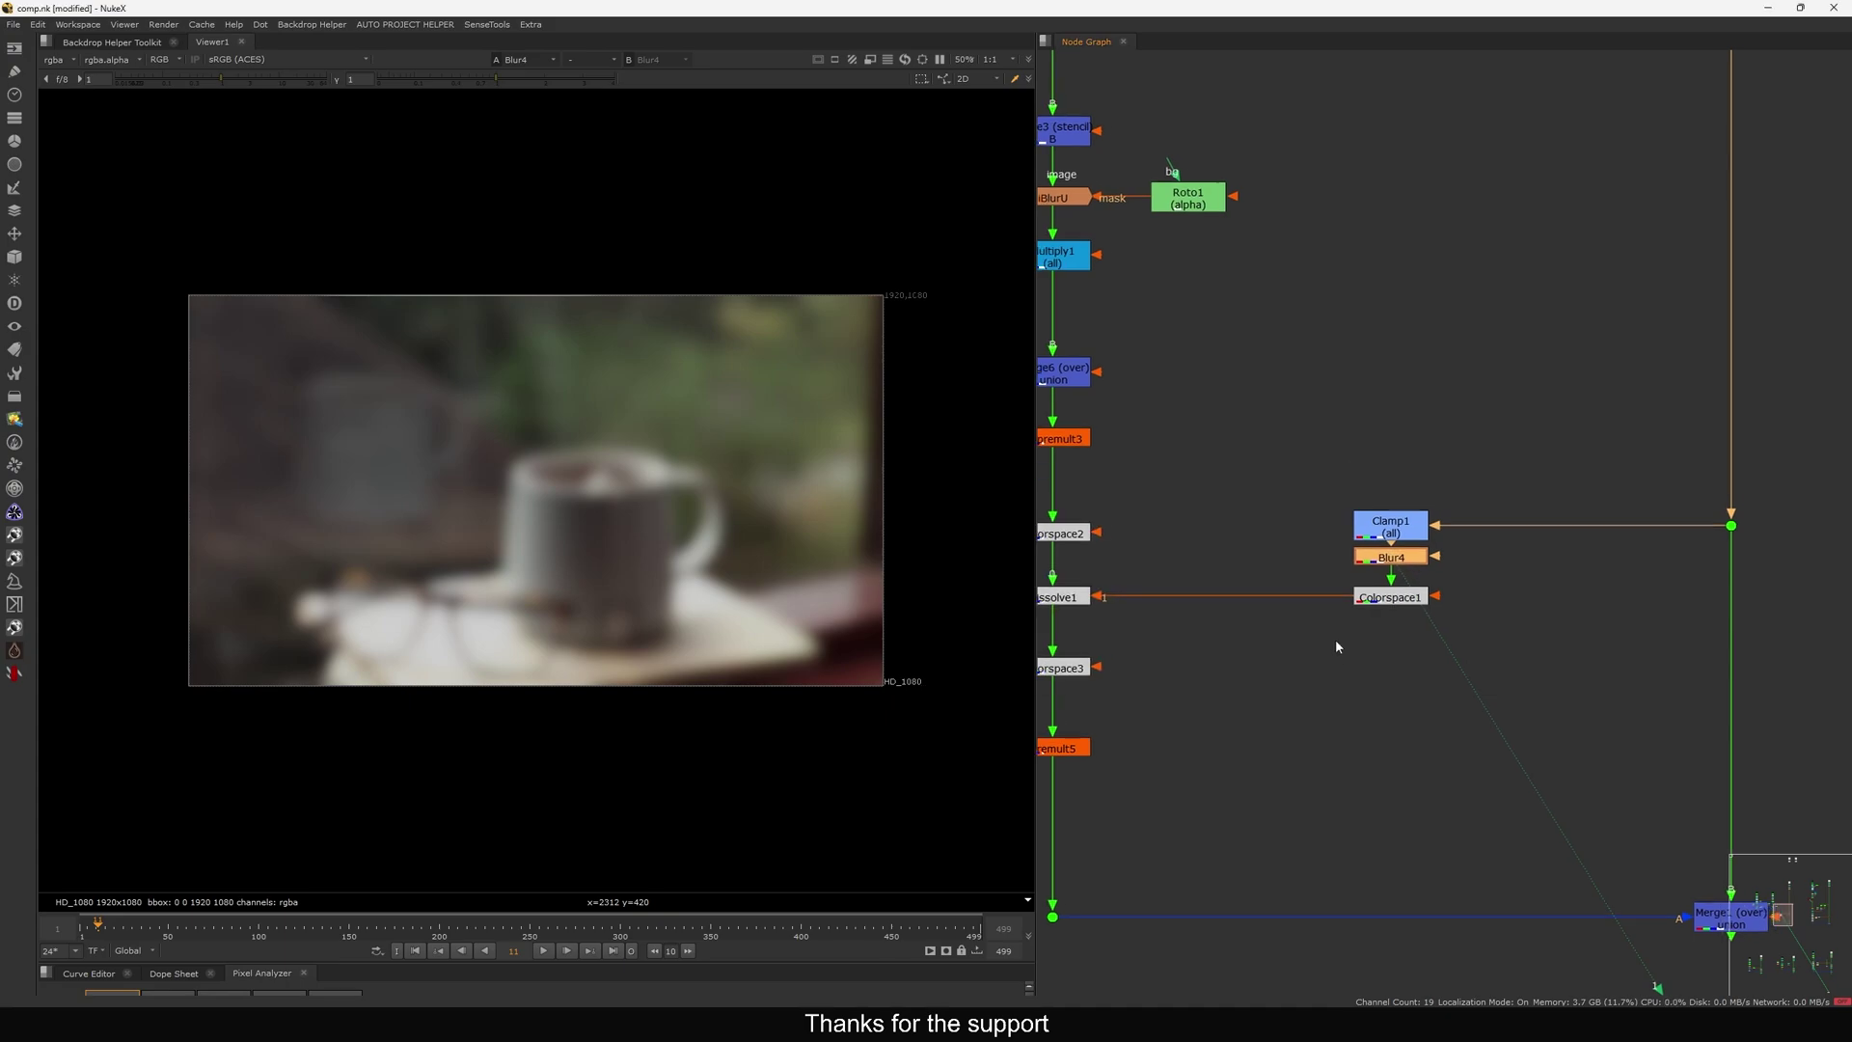
Display the Colorspace1 output and open its properties to check the input and output colour spaces.
{"action": "left_click", "coordinate": [1362, 596]}
{"action": "key", "text": "1"}
{"action": "scroll", "coordinate": [1361, 603], "scroll_direction": "up", "scroll_amount": 2}
{"action": "double_click", "coordinate": [1361, 600]}
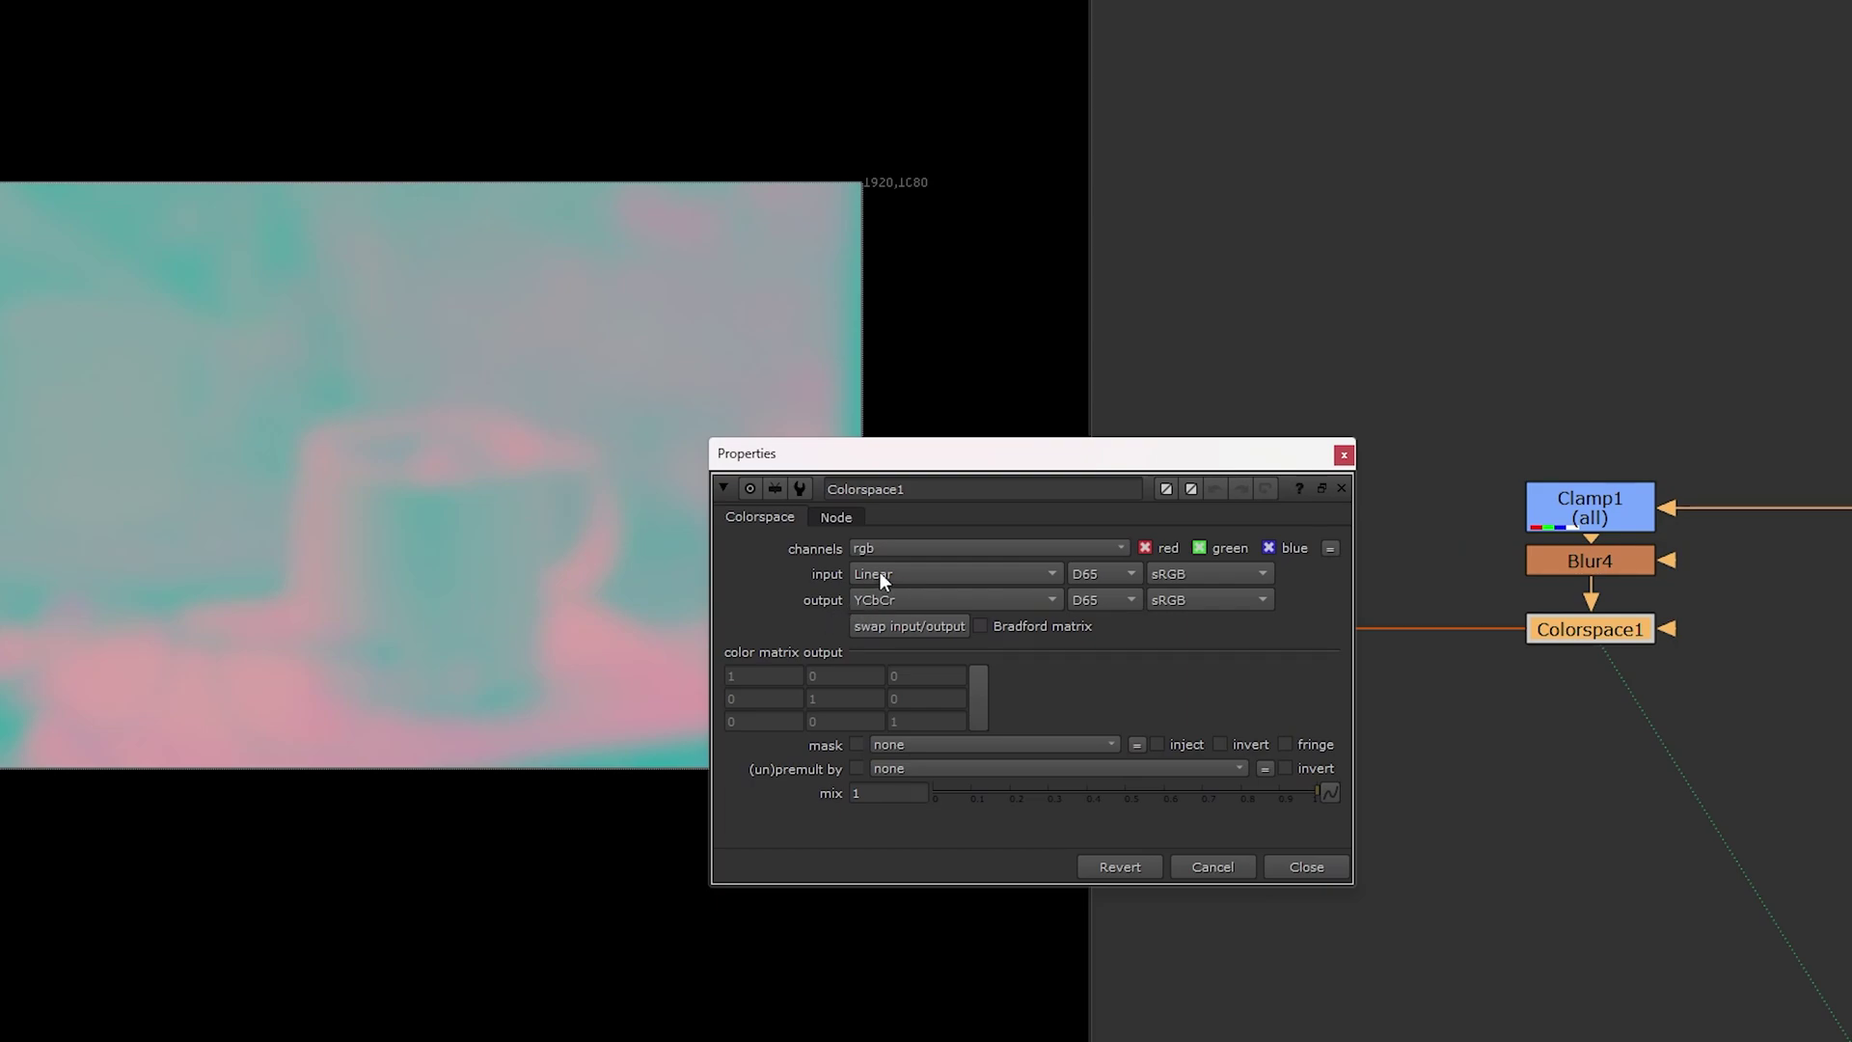
{"action": "left_click", "coordinate": [884, 577]}
{"action": "left_click", "coordinate": [809, 577]}
{"action": "left_click", "coordinate": [890, 597]}
{"action": "left_click", "coordinate": [790, 604]}
{"action": "left_click", "coordinate": [1307, 866]}
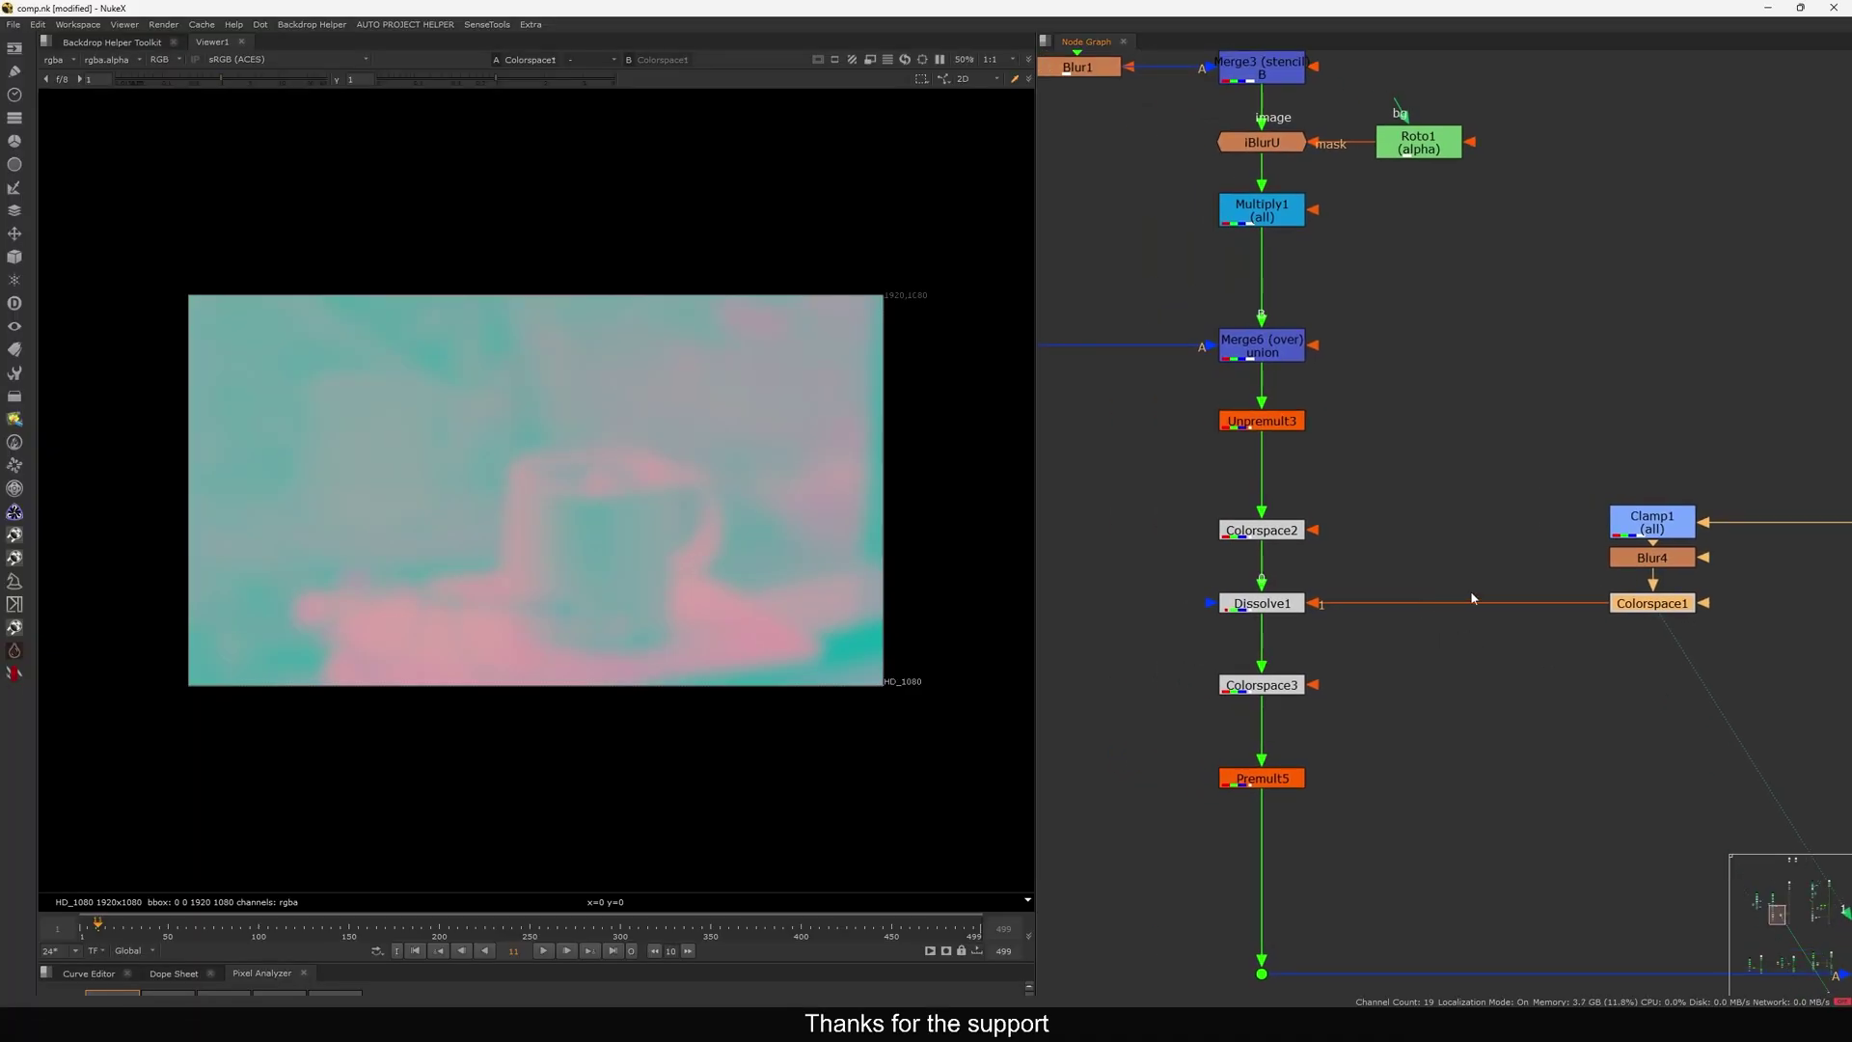
Compare the Unpremult3 output with the Merge6 output in the main texture branch.
{"action": "left_click_drag", "start_coordinate": [1731, 587], "coordinate": [1543, 638]}
{"action": "left_click_drag", "start_coordinate": [1393, 496], "coordinate": [1169, 555]}
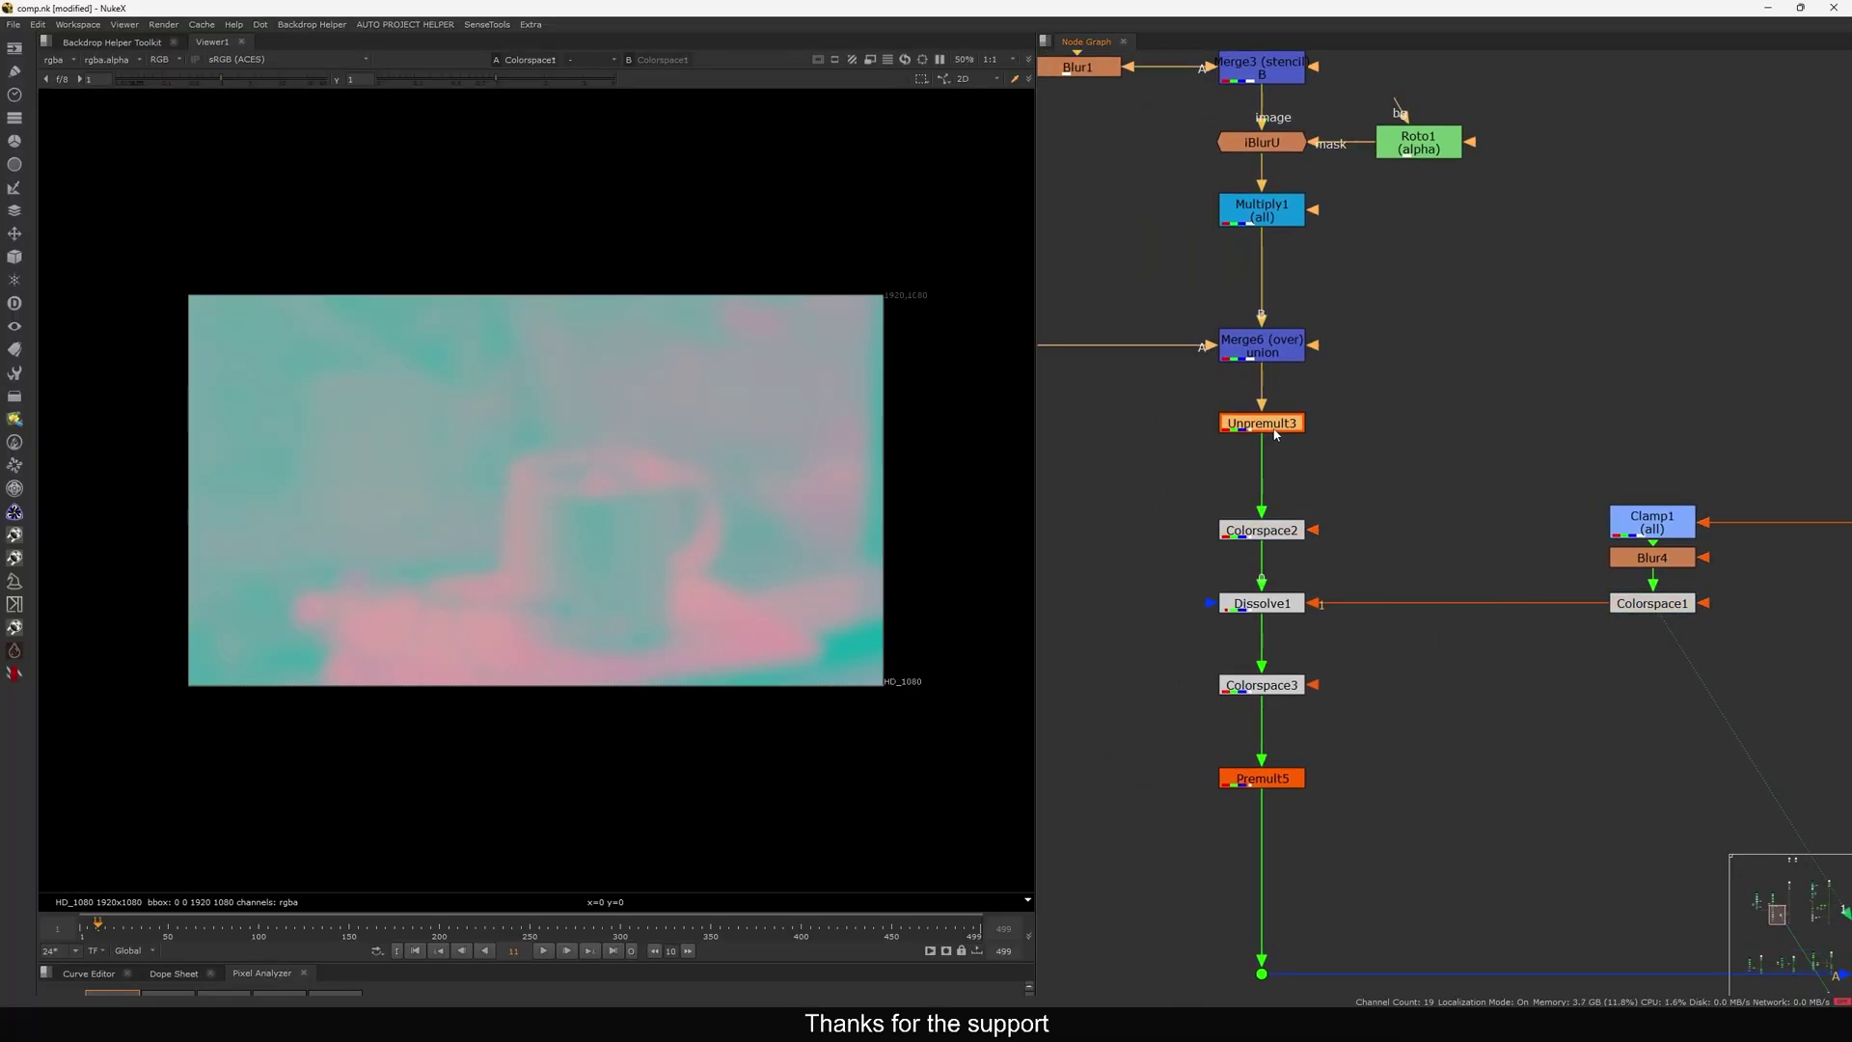
{"action": "key", "text": "1"}
{"action": "left_click", "coordinate": [1271, 349]}
{"action": "key", "text": "1"}
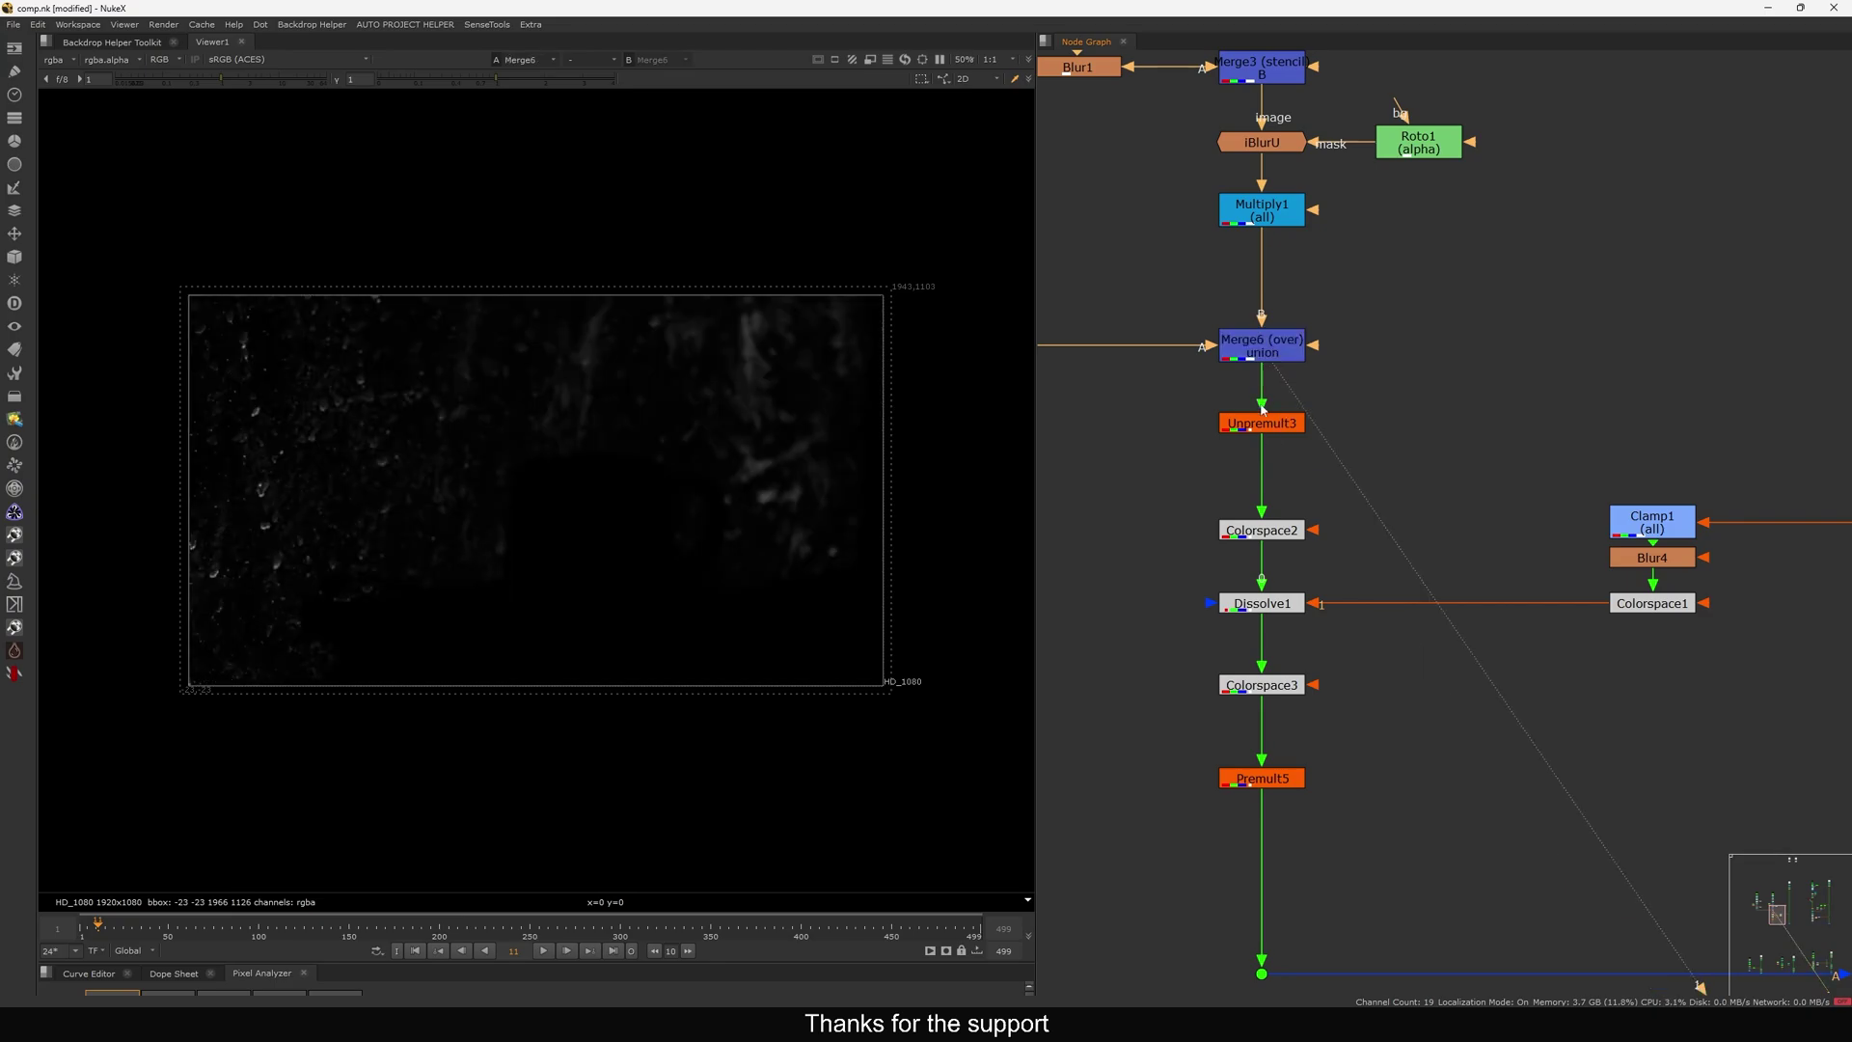
{"action": "left_click", "coordinate": [1263, 426]}
{"action": "key", "text": "1"}
Display the Colorspace2 output, followed by the Colorspace3 output below Dissolve1.
{"action": "left_click", "coordinate": [1262, 530]}
{"action": "key", "text": "1"}
{"action": "left_click", "coordinate": [1352, 531]}
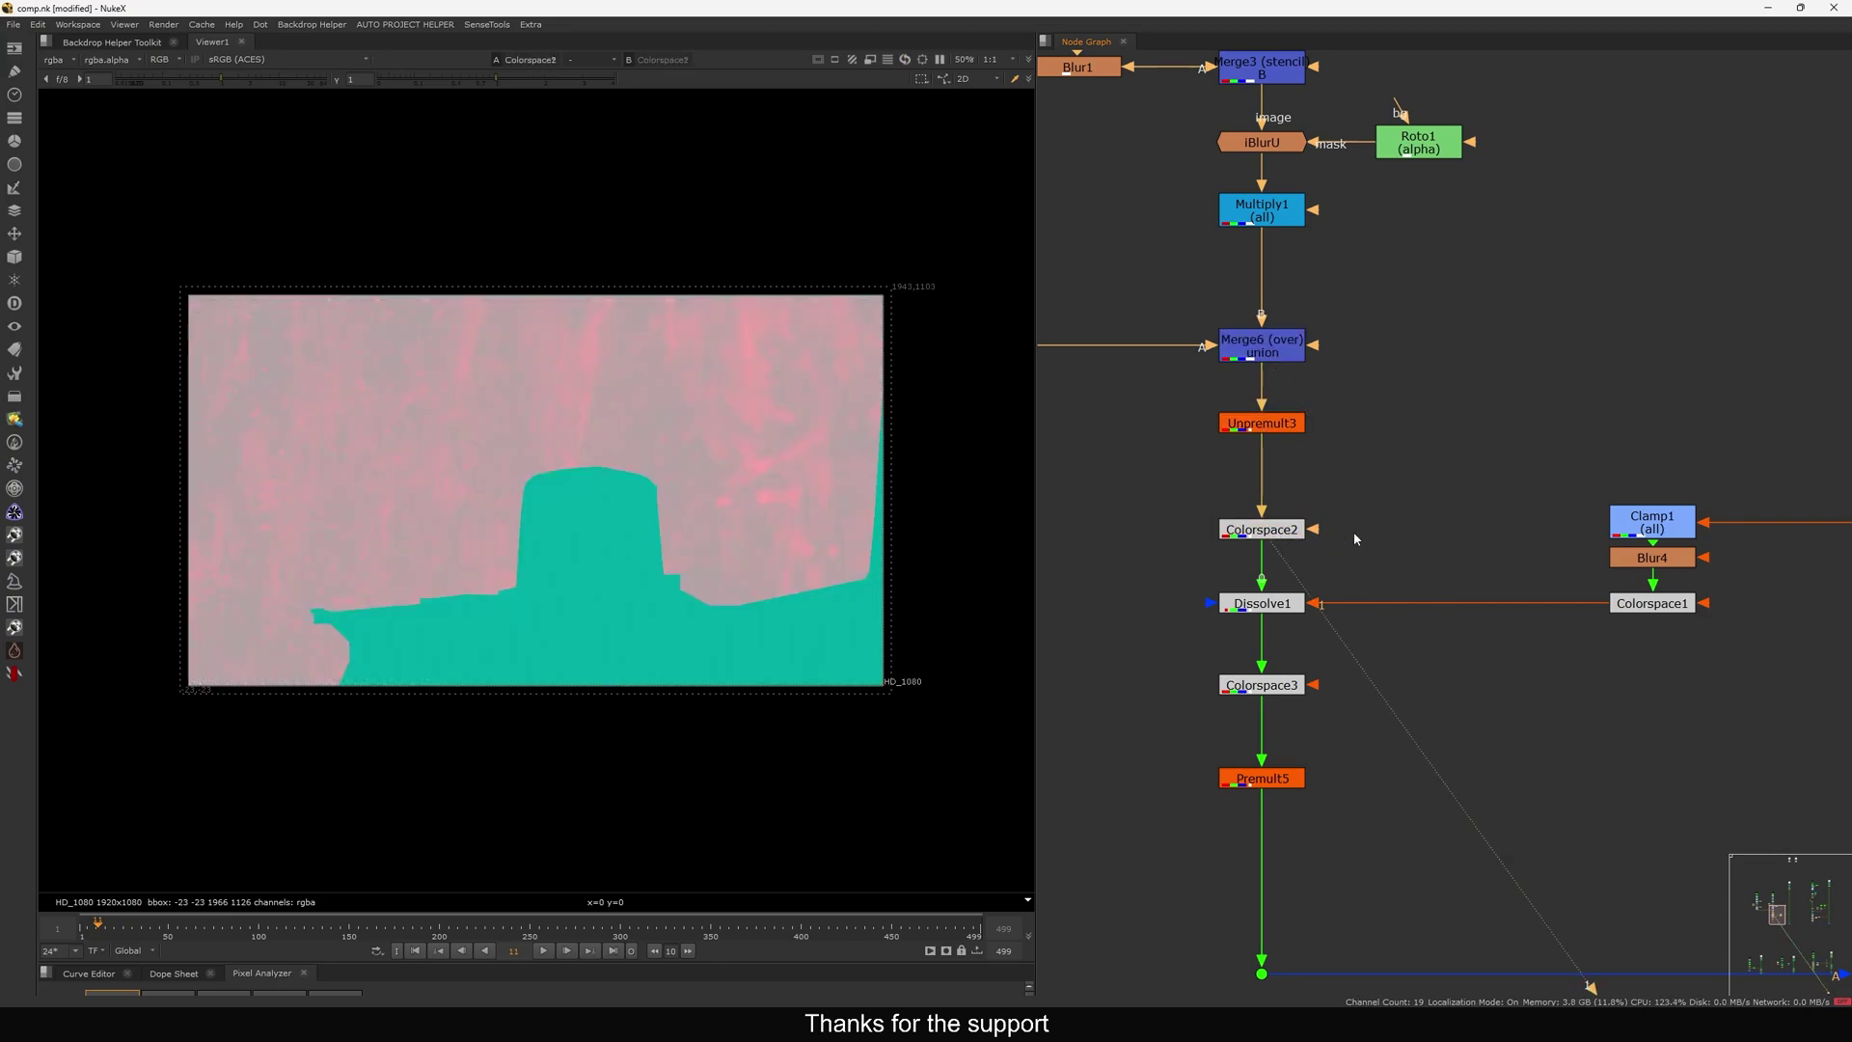
{"action": "middle_click_drag", "start_coordinate": [1409, 566], "coordinate": [1378, 520]}
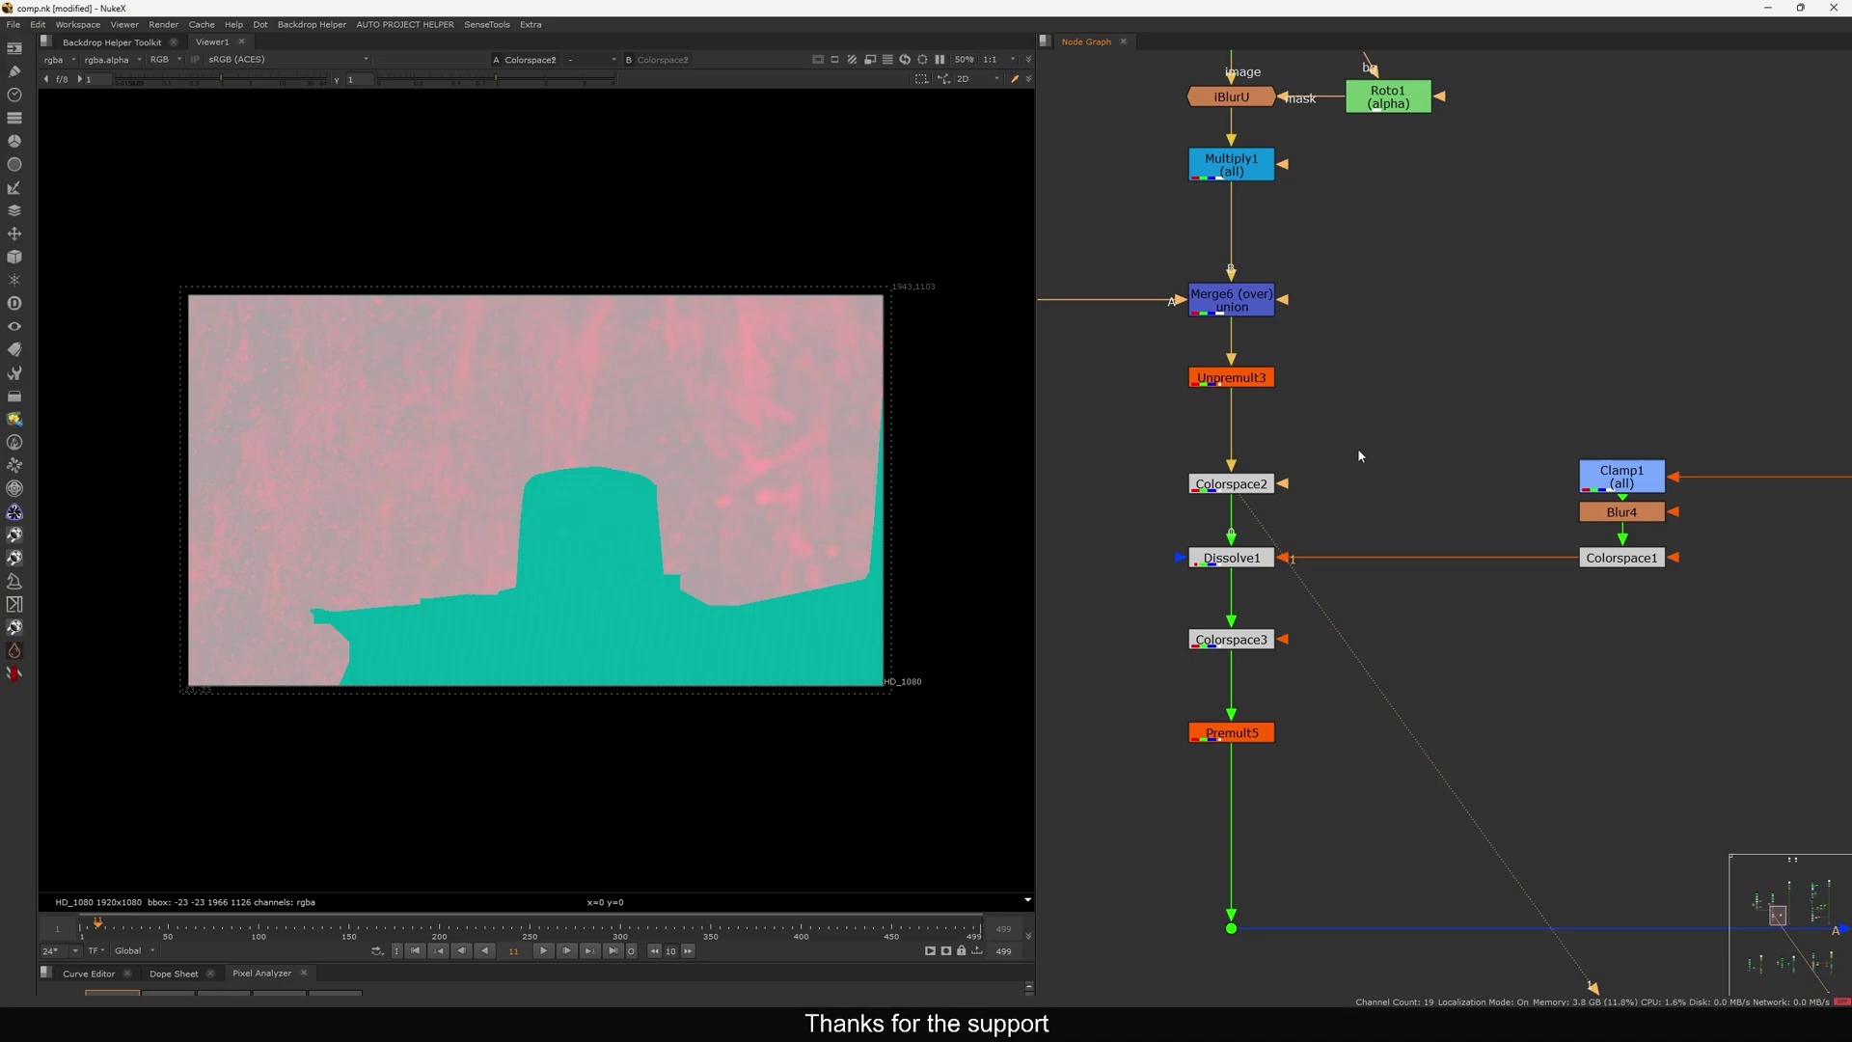
{"action": "left_click", "coordinate": [1236, 641]}
{"action": "key", "text": "1"}
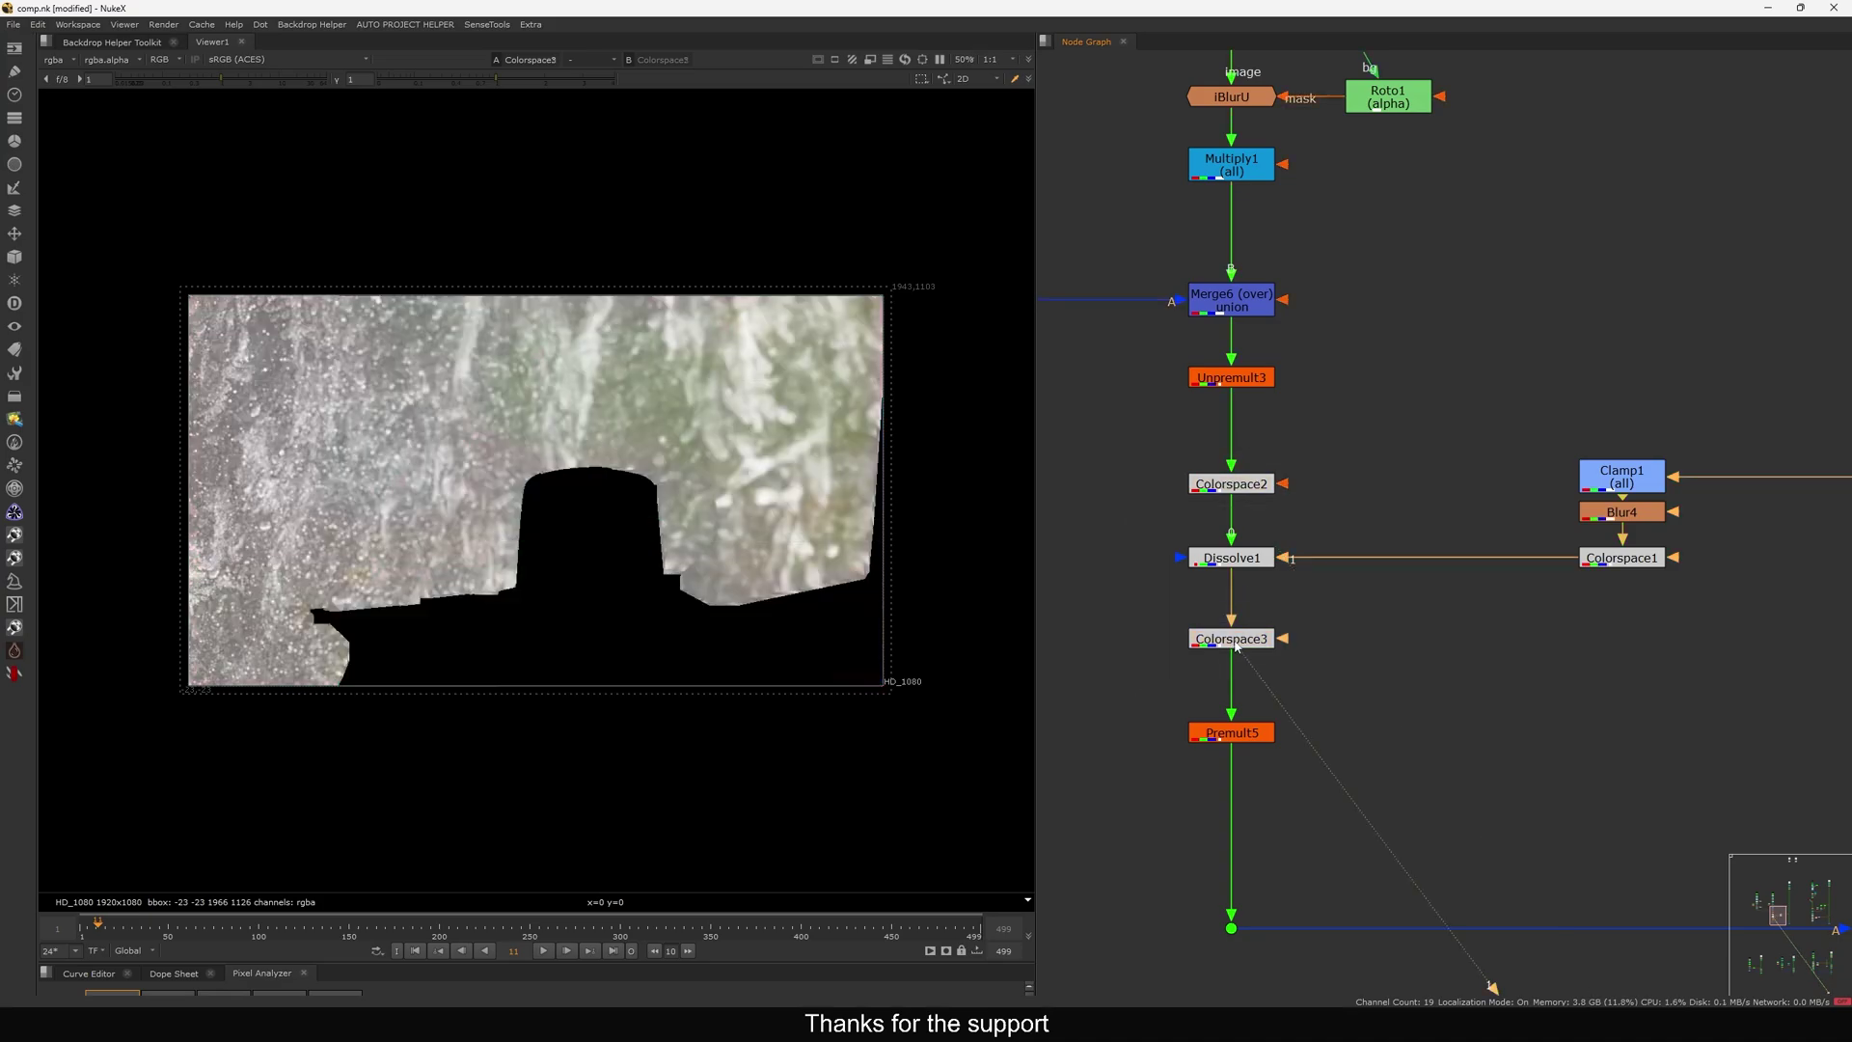
Swap Colorspace3's input and output colour spaces, restore the original order, and close its properties.
{"action": "double_click", "coordinate": [1234, 641]}
{"action": "left_click", "coordinate": [859, 648]}
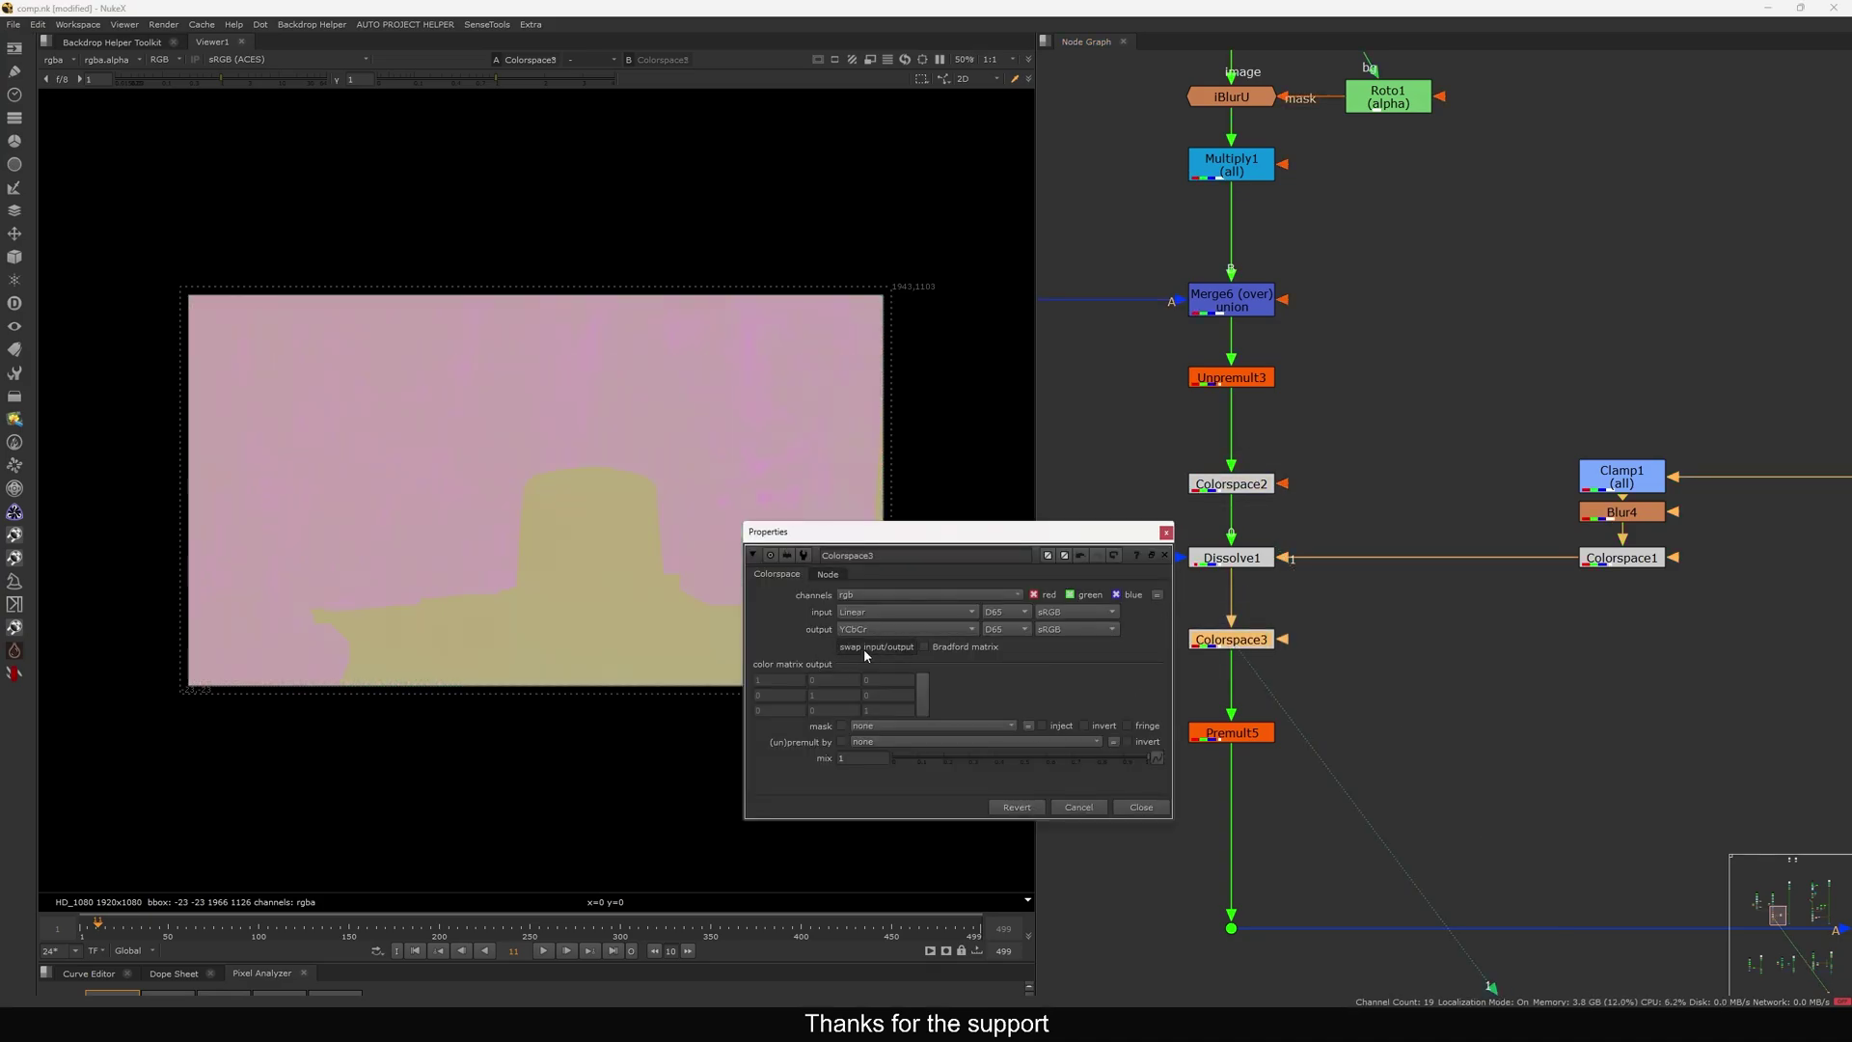
{"action": "left_click", "coordinate": [859, 644]}
{"action": "left_click", "coordinate": [1137, 808]}
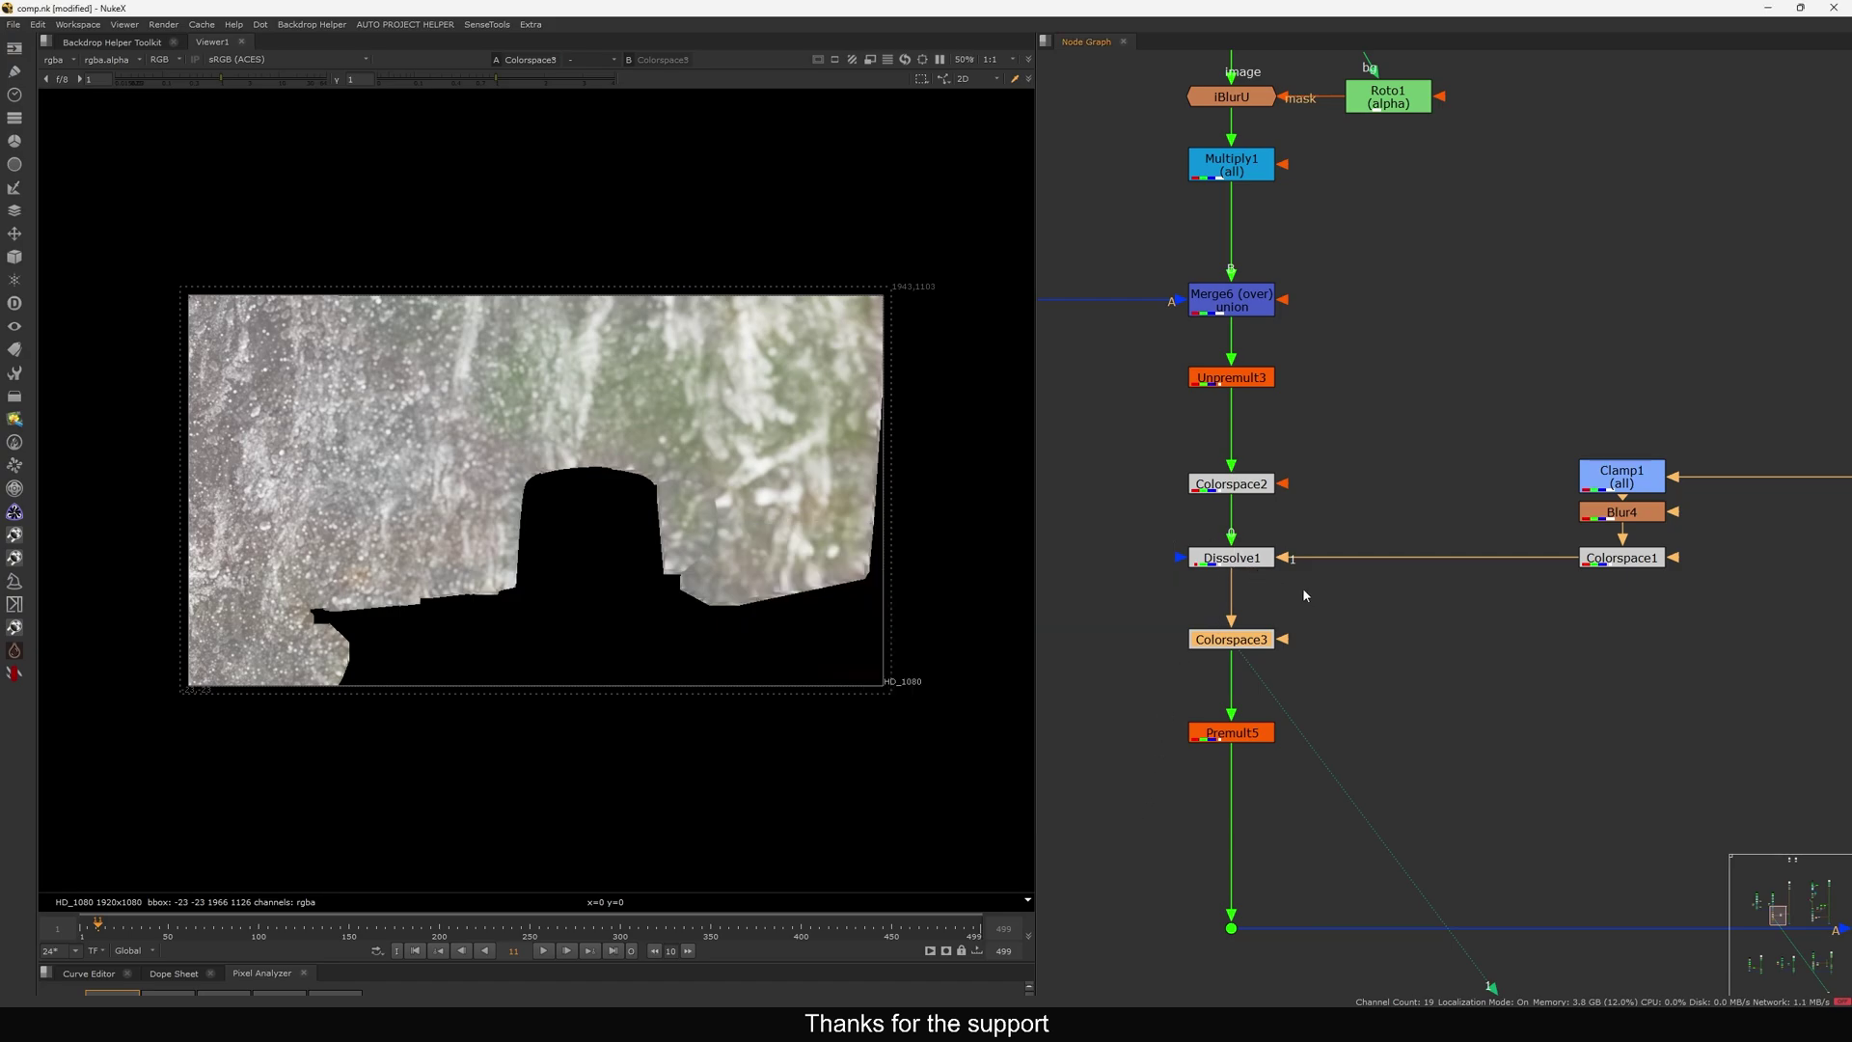
Add a new Dissolve node beside Dissolve1 in the node graph.
{"action": "left_click", "coordinate": [1239, 559]}
{"action": "key", "text": "Tab"}
{"action": "type", "text": "dis"}
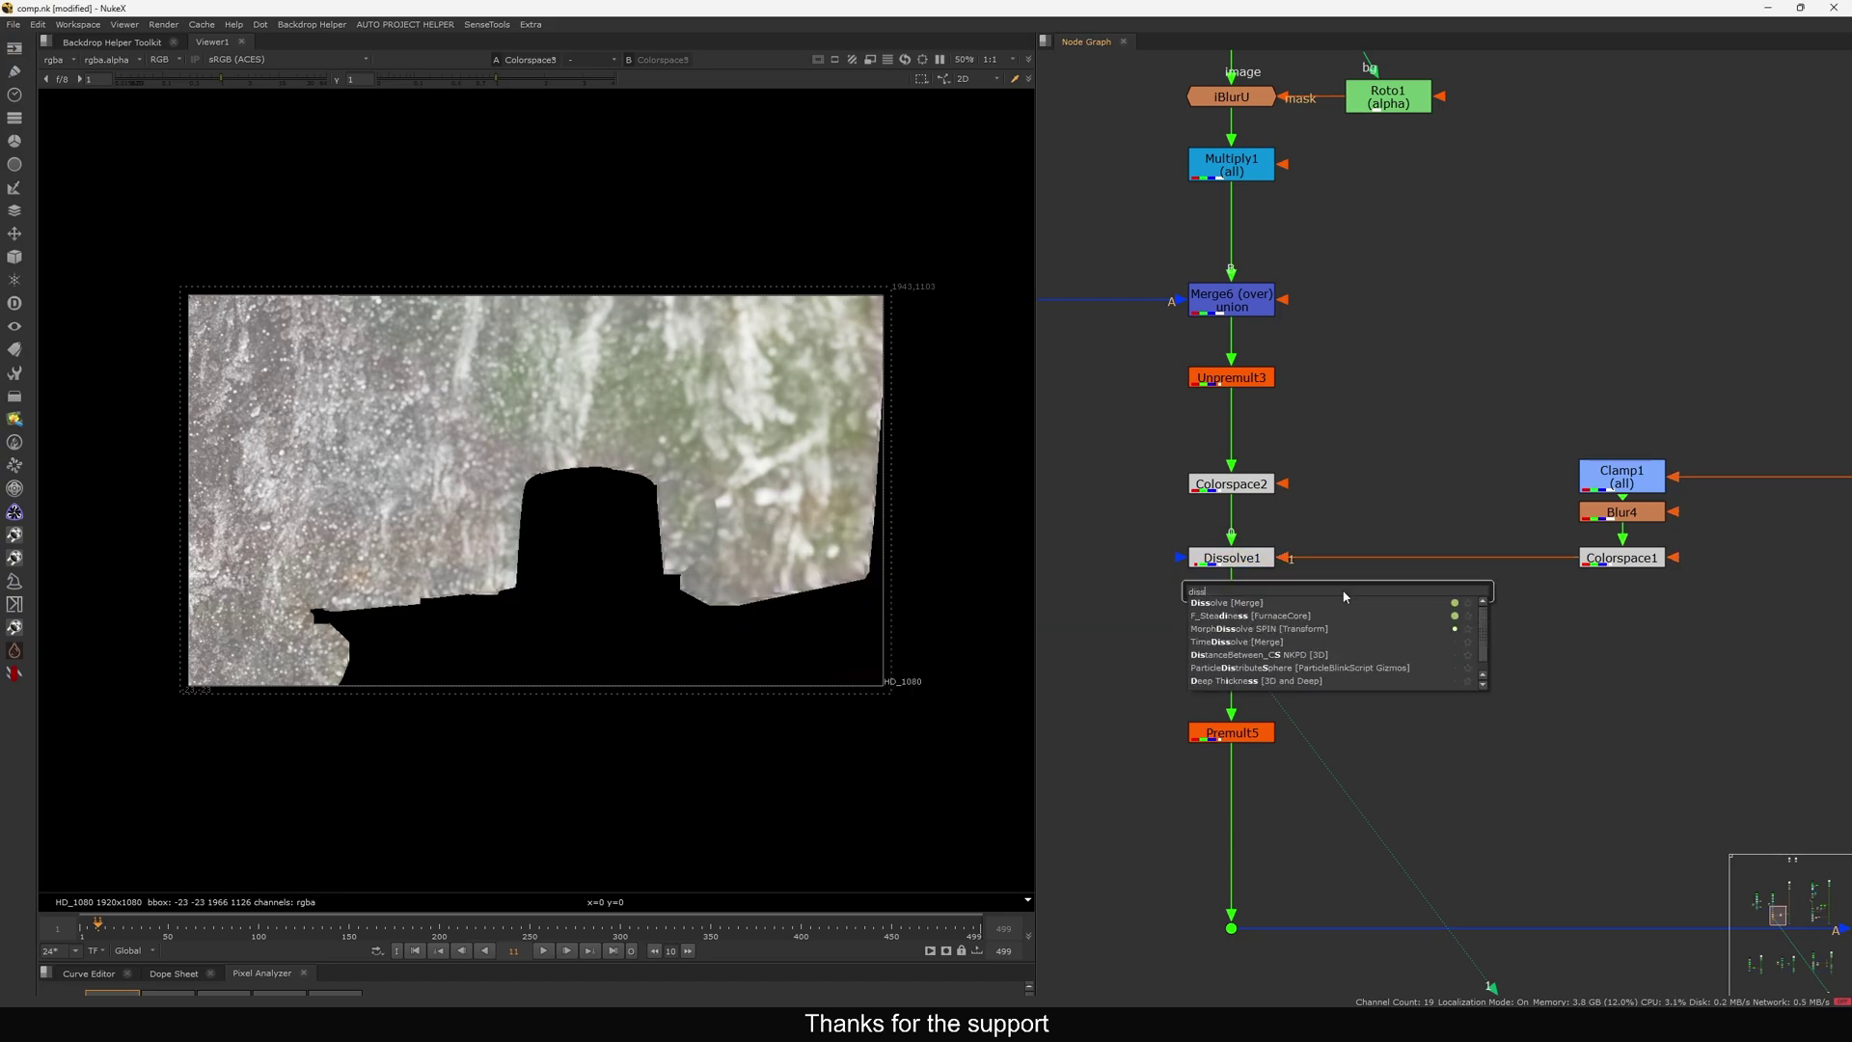
{"action": "left_click", "coordinate": [1344, 600]}
{"action": "left_click", "coordinate": [1292, 542]}
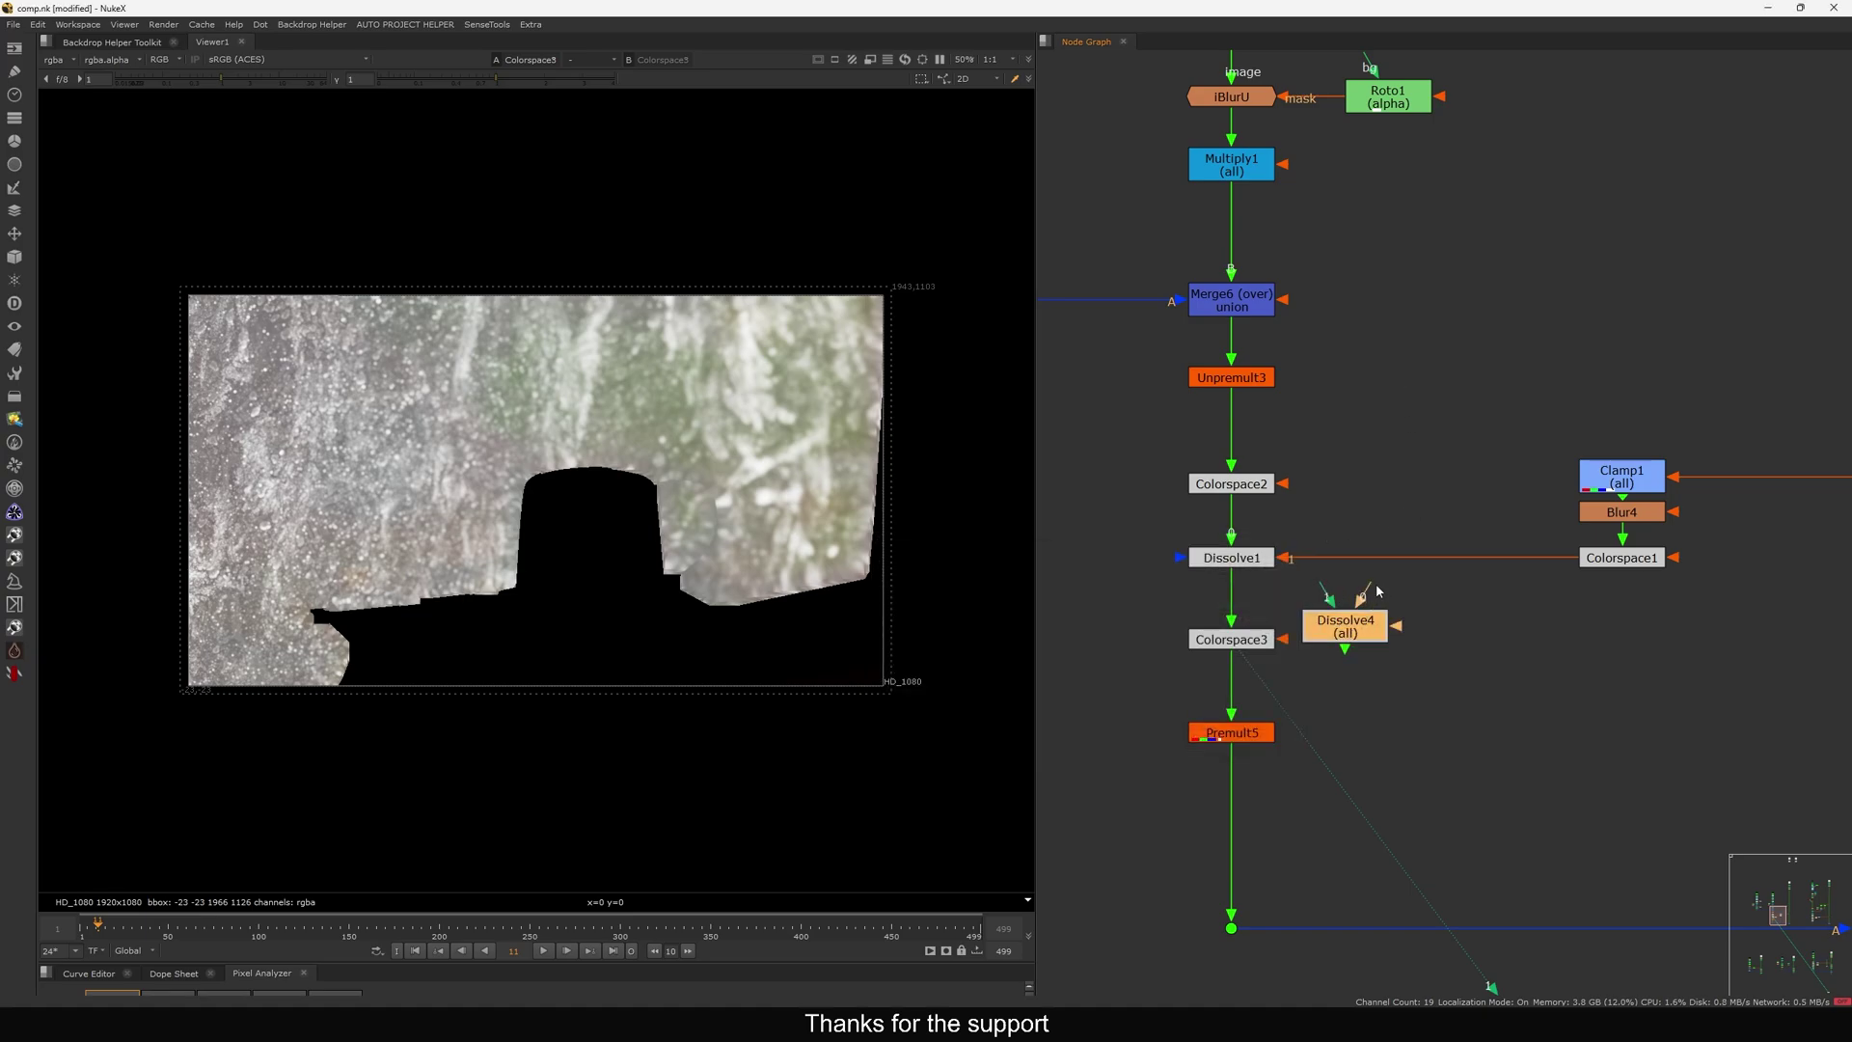
Connect Colorspace2 and Colorspace1 to the new Dissolve's inputs 0 and 1, and feed its output into Colorspace3.
{"action": "left_click_drag", "start_coordinate": [1378, 588], "coordinate": [1621, 557]}
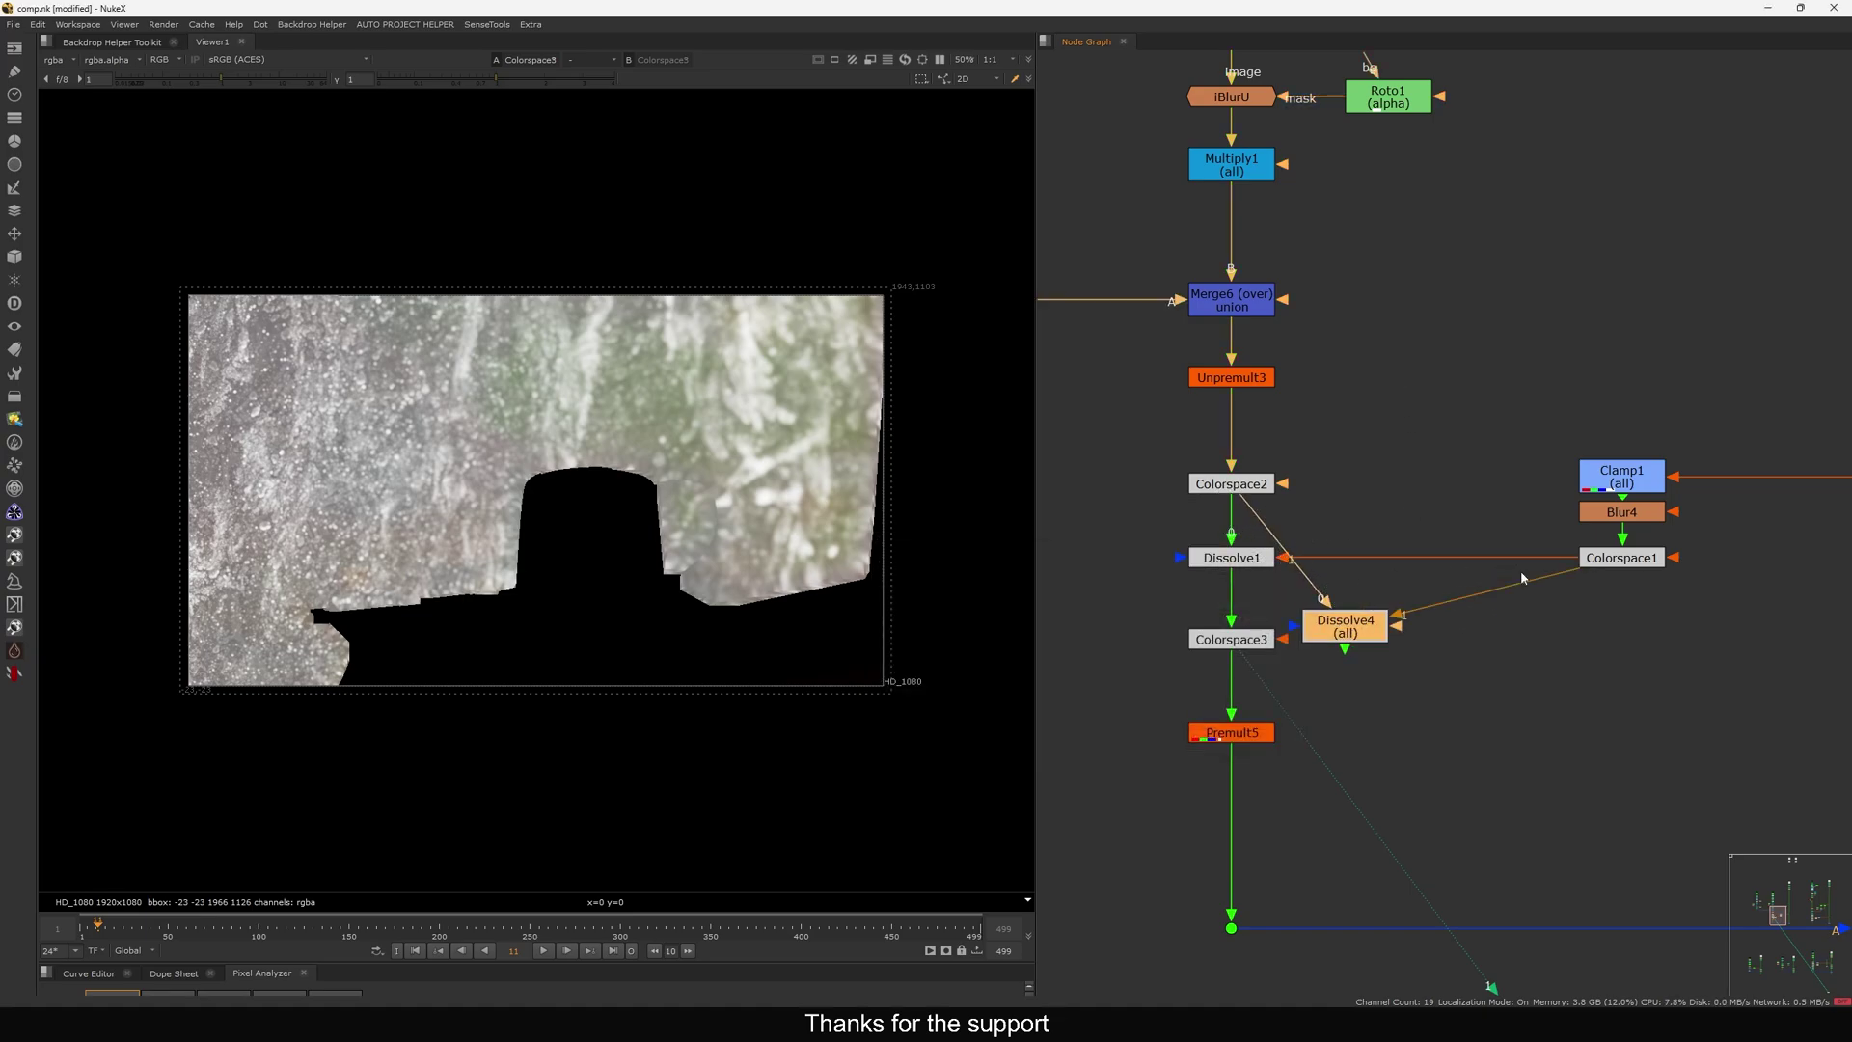
{"action": "left_click_drag", "start_coordinate": [1356, 623], "coordinate": [1353, 608]}
{"action": "left_click_drag", "start_coordinate": [1231, 581], "coordinate": [1323, 610]}
{"action": "left_click_drag", "start_coordinate": [1324, 610], "coordinate": [1318, 599]}
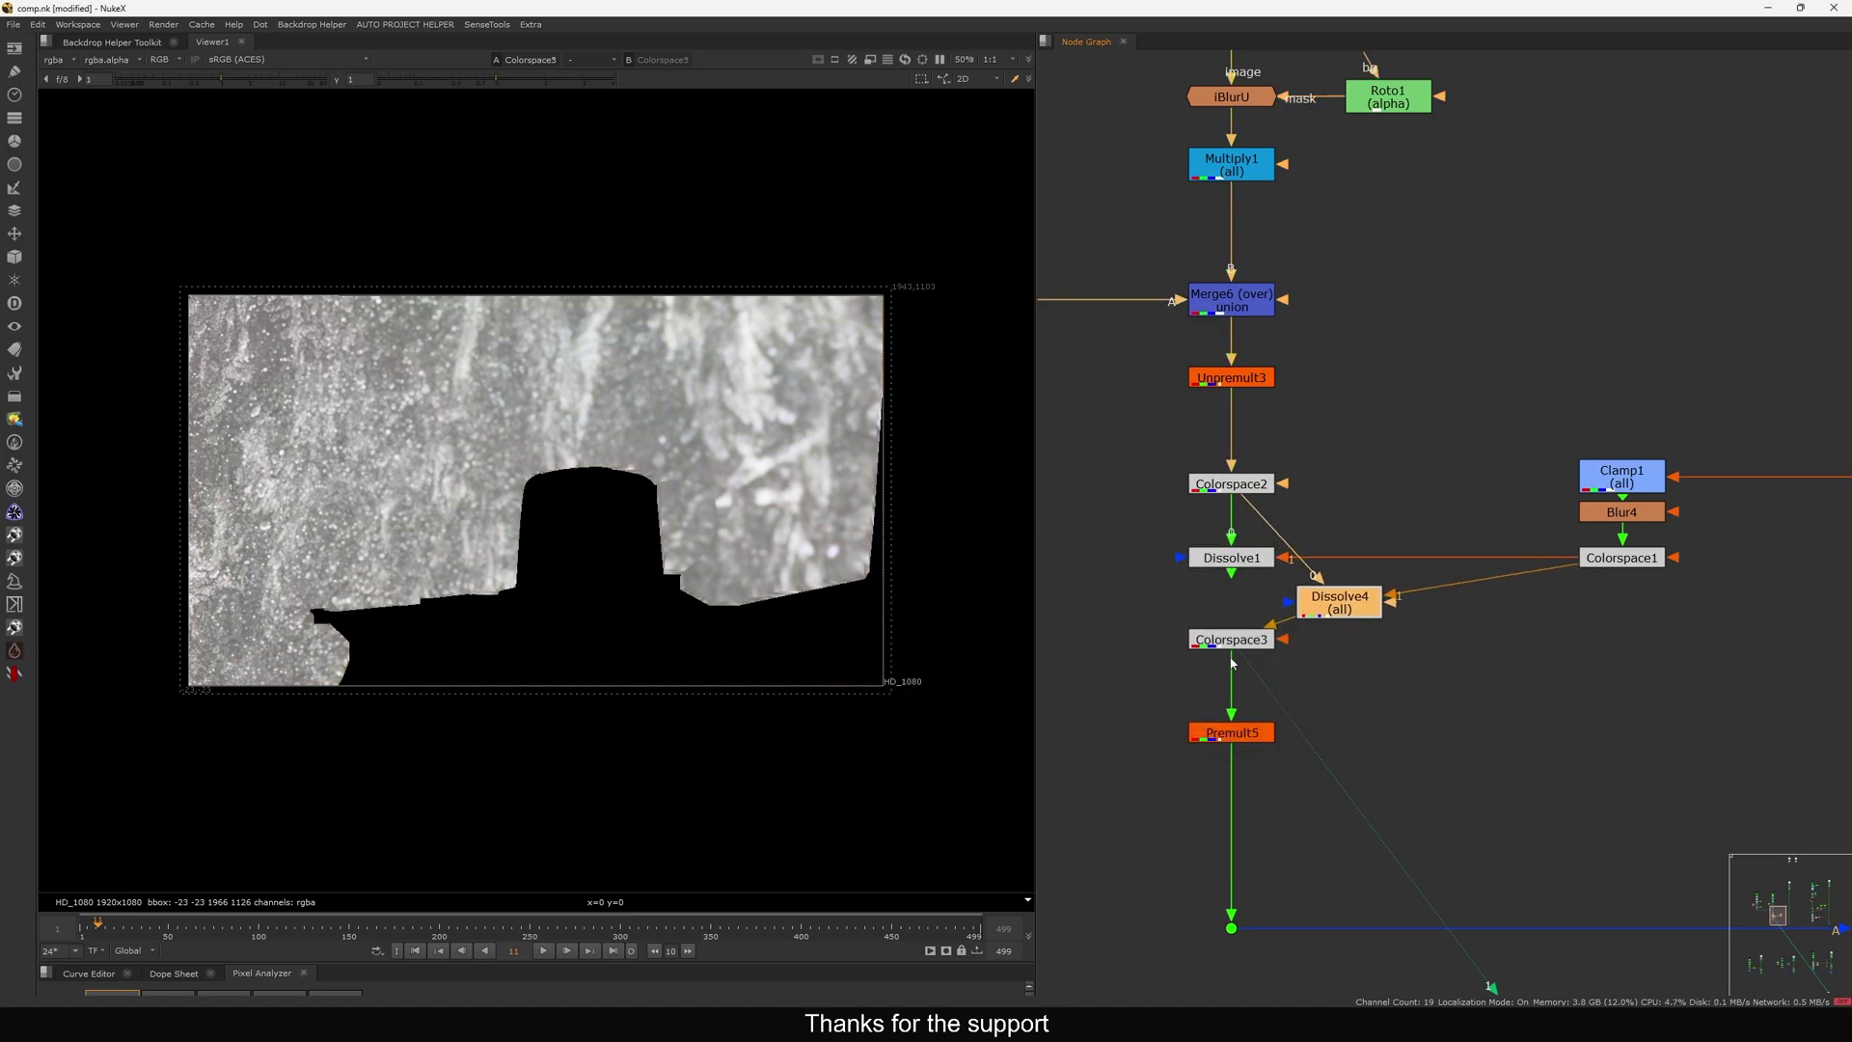
Display the Premult5 output and raise the viewer gain to 5.6.
{"action": "left_click_drag", "start_coordinate": [1242, 662], "coordinate": [1235, 733]}
{"action": "left_click", "coordinate": [244, 79]}
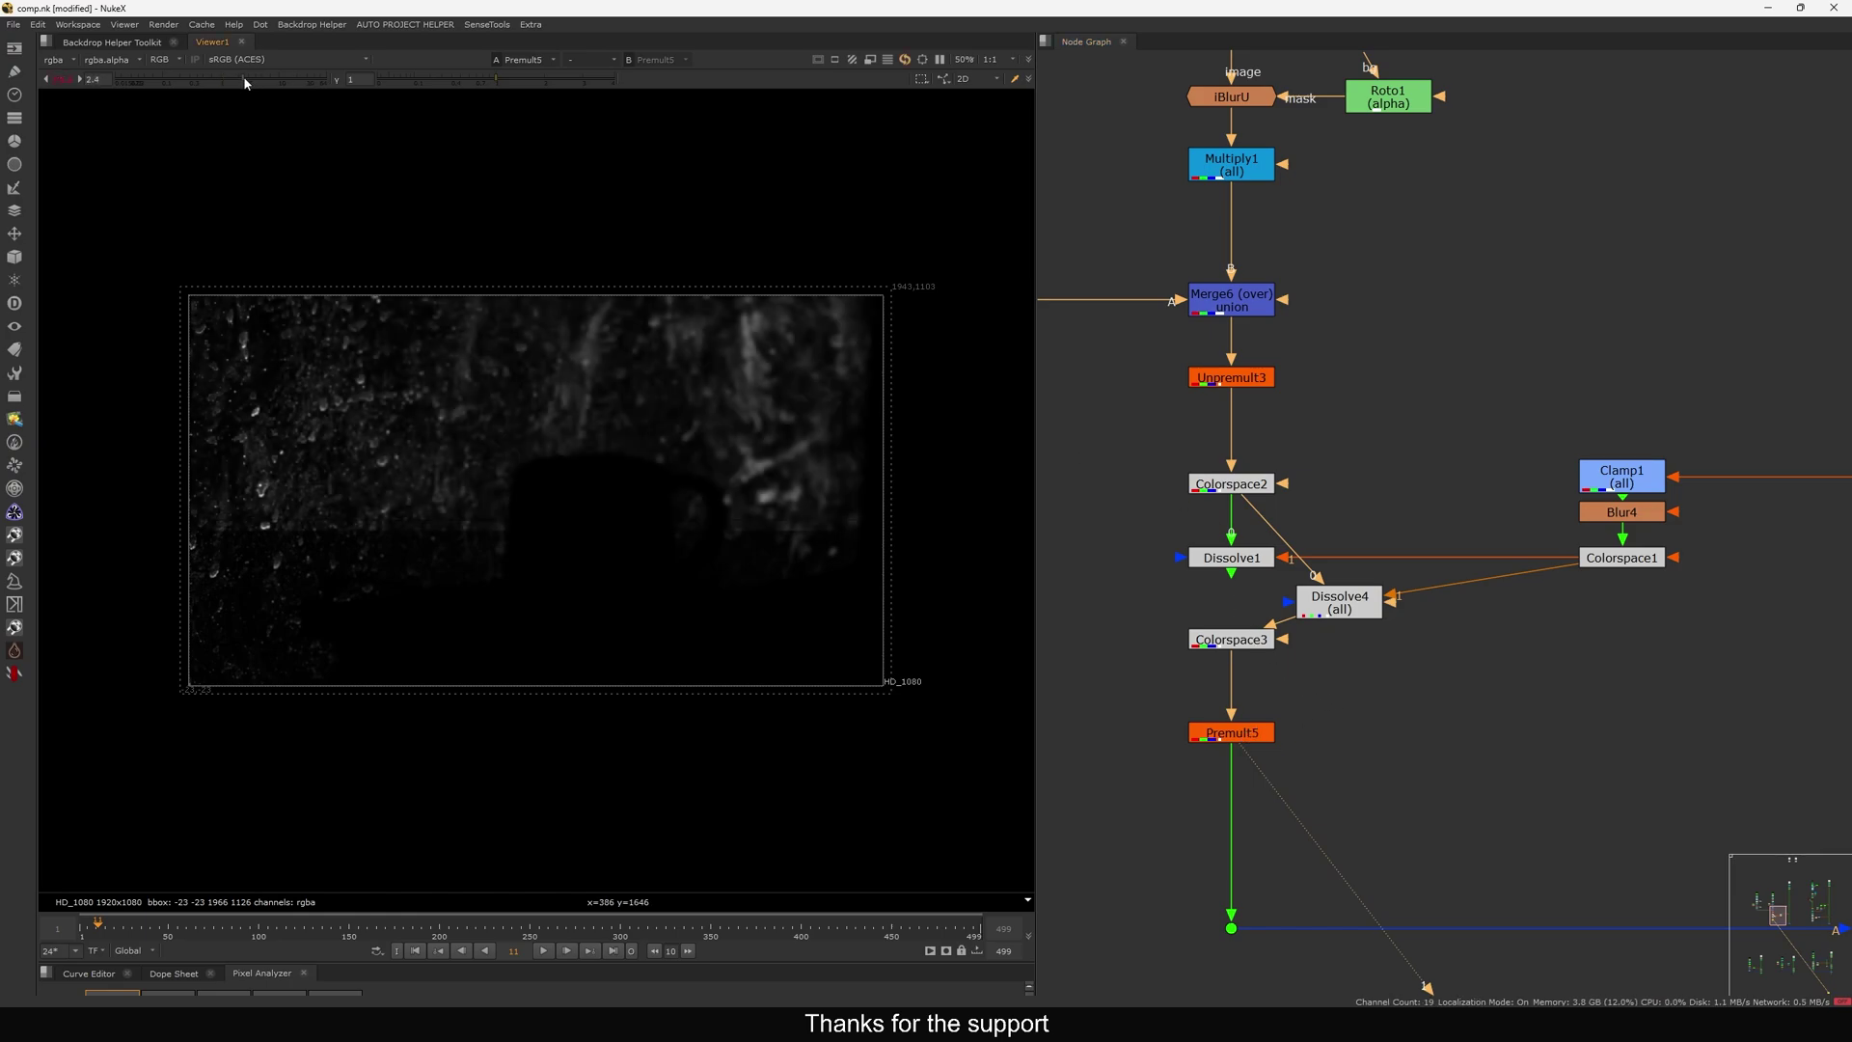
{"action": "left_click_drag", "start_coordinate": [245, 81], "coordinate": [264, 81]}
{"action": "key", "text": "1"}
Compare the Unpremult3 and Merge6 outputs with the Premult5 output.
{"action": "left_click_drag", "start_coordinate": [1322, 340], "coordinate": [1161, 399]}
{"action": "key", "text": "1"}
{"action": "left_click_drag", "start_coordinate": [1389, 263], "coordinate": [1144, 344]}
{"action": "left_click", "coordinate": [1144, 344]}
{"action": "left_click_drag", "start_coordinate": [1144, 670], "coordinate": [1367, 774]}
{"action": "key", "text": "1"}
Open the new Dissolve node's properties and set its channels to rgb.
{"action": "left_click_drag", "start_coordinate": [1352, 609], "coordinate": [1371, 602]}
{"action": "double_click", "coordinate": [1372, 602]}
{"action": "left_click_drag", "start_coordinate": [1156, 541], "coordinate": [1027, 232]}
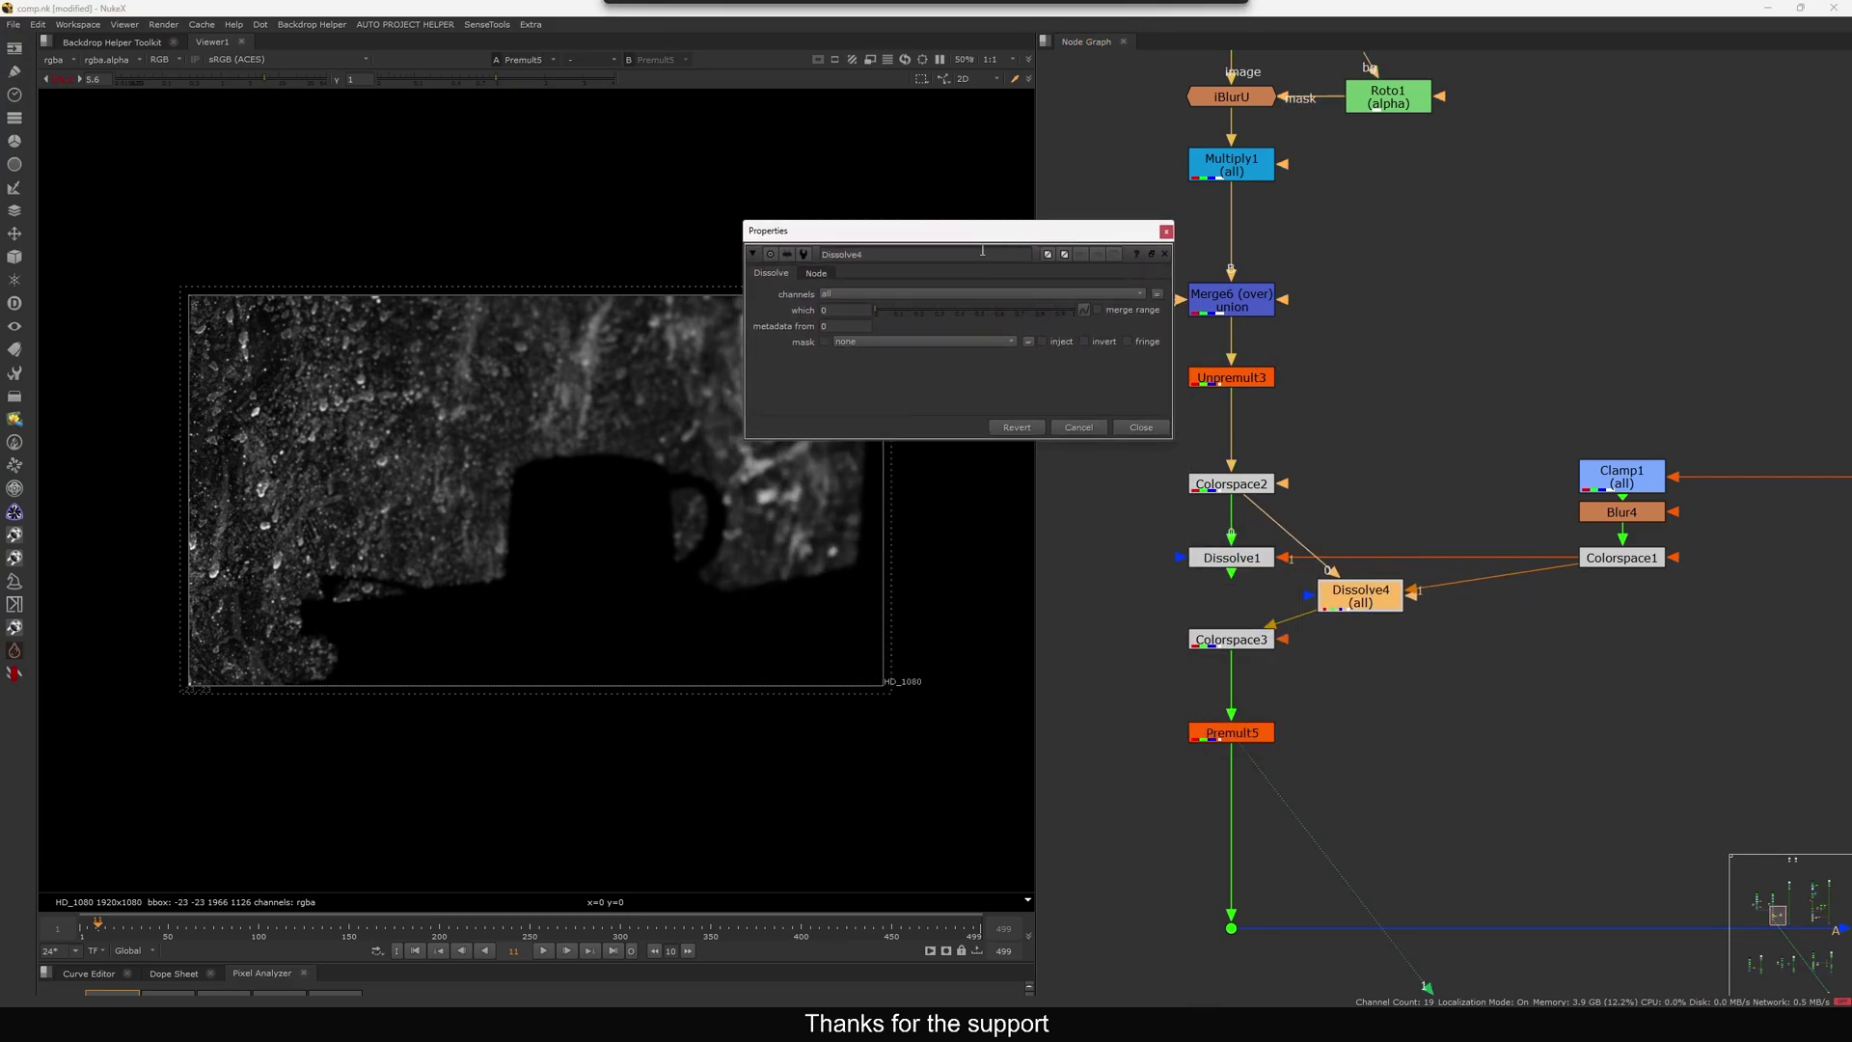
{"action": "left_click", "coordinate": [885, 293]}
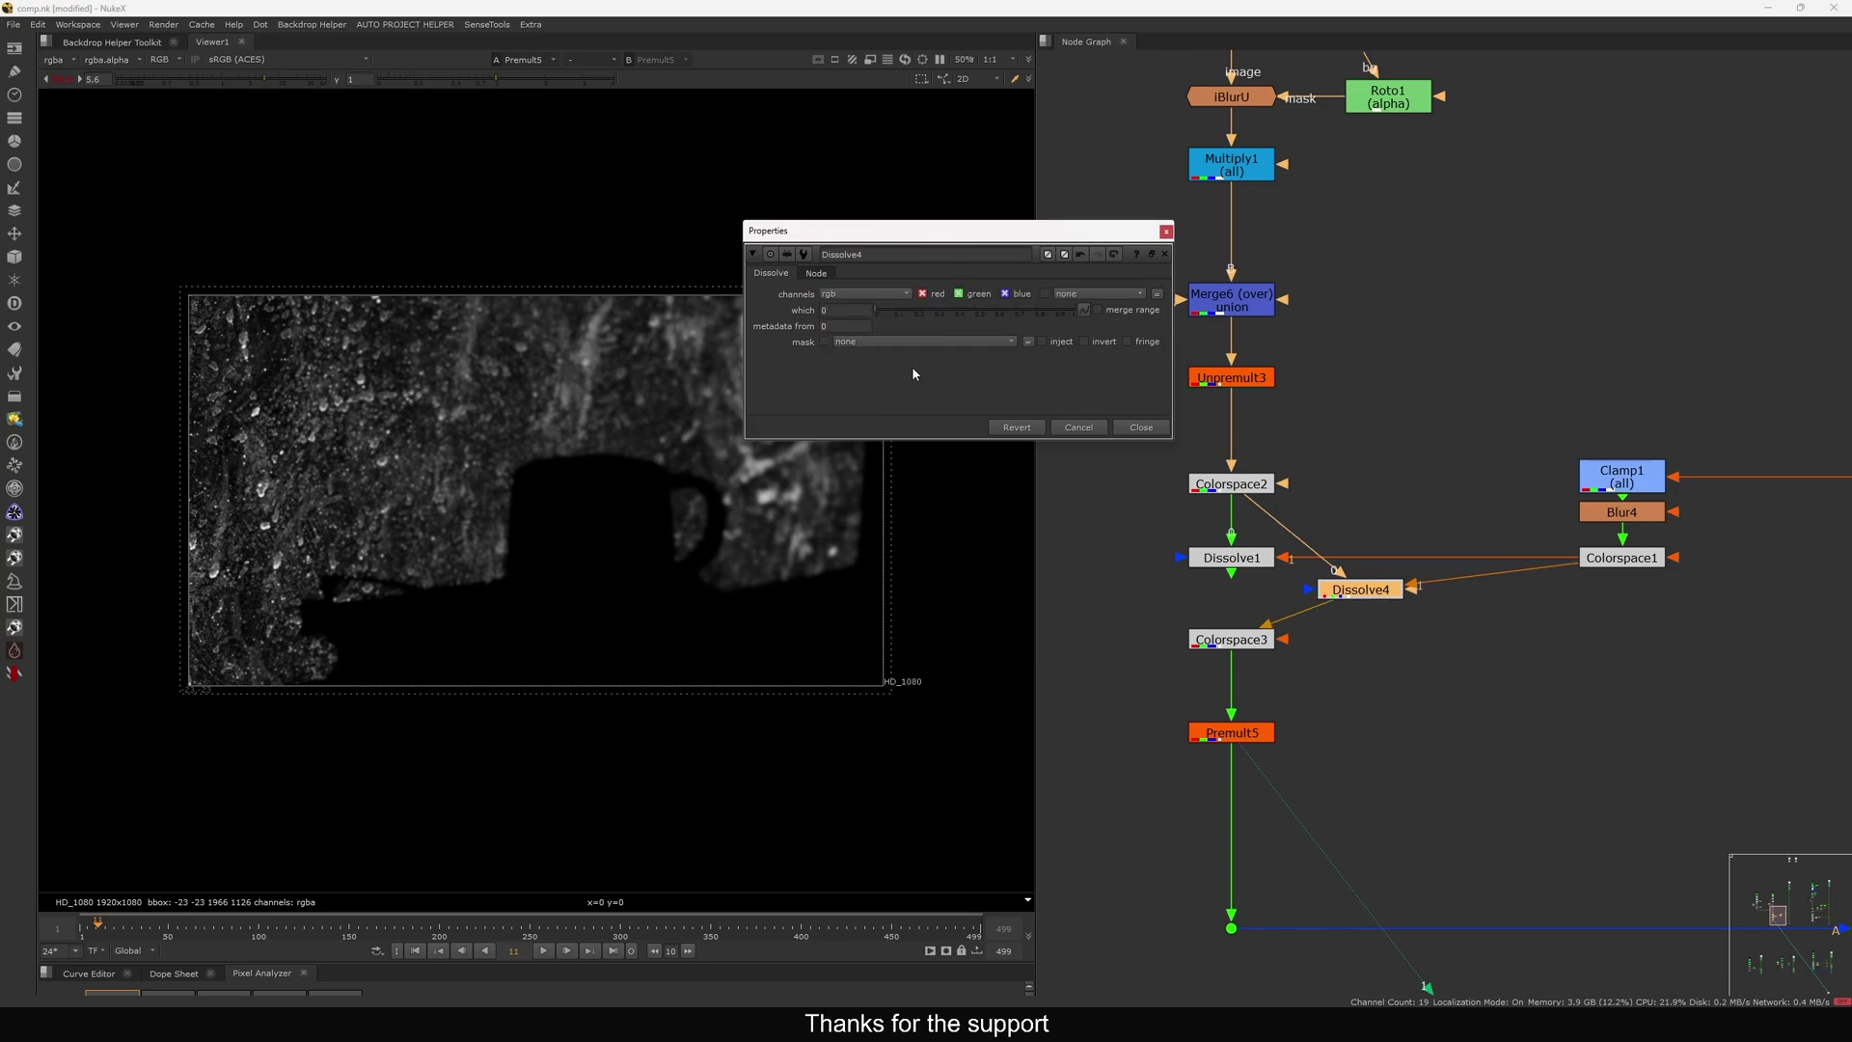
Set the new Dissolve's which value to 1 and exclude the red channel so only green and blue are mixed.
{"action": "left_click_drag", "start_coordinate": [899, 316], "coordinate": [1103, 317]}
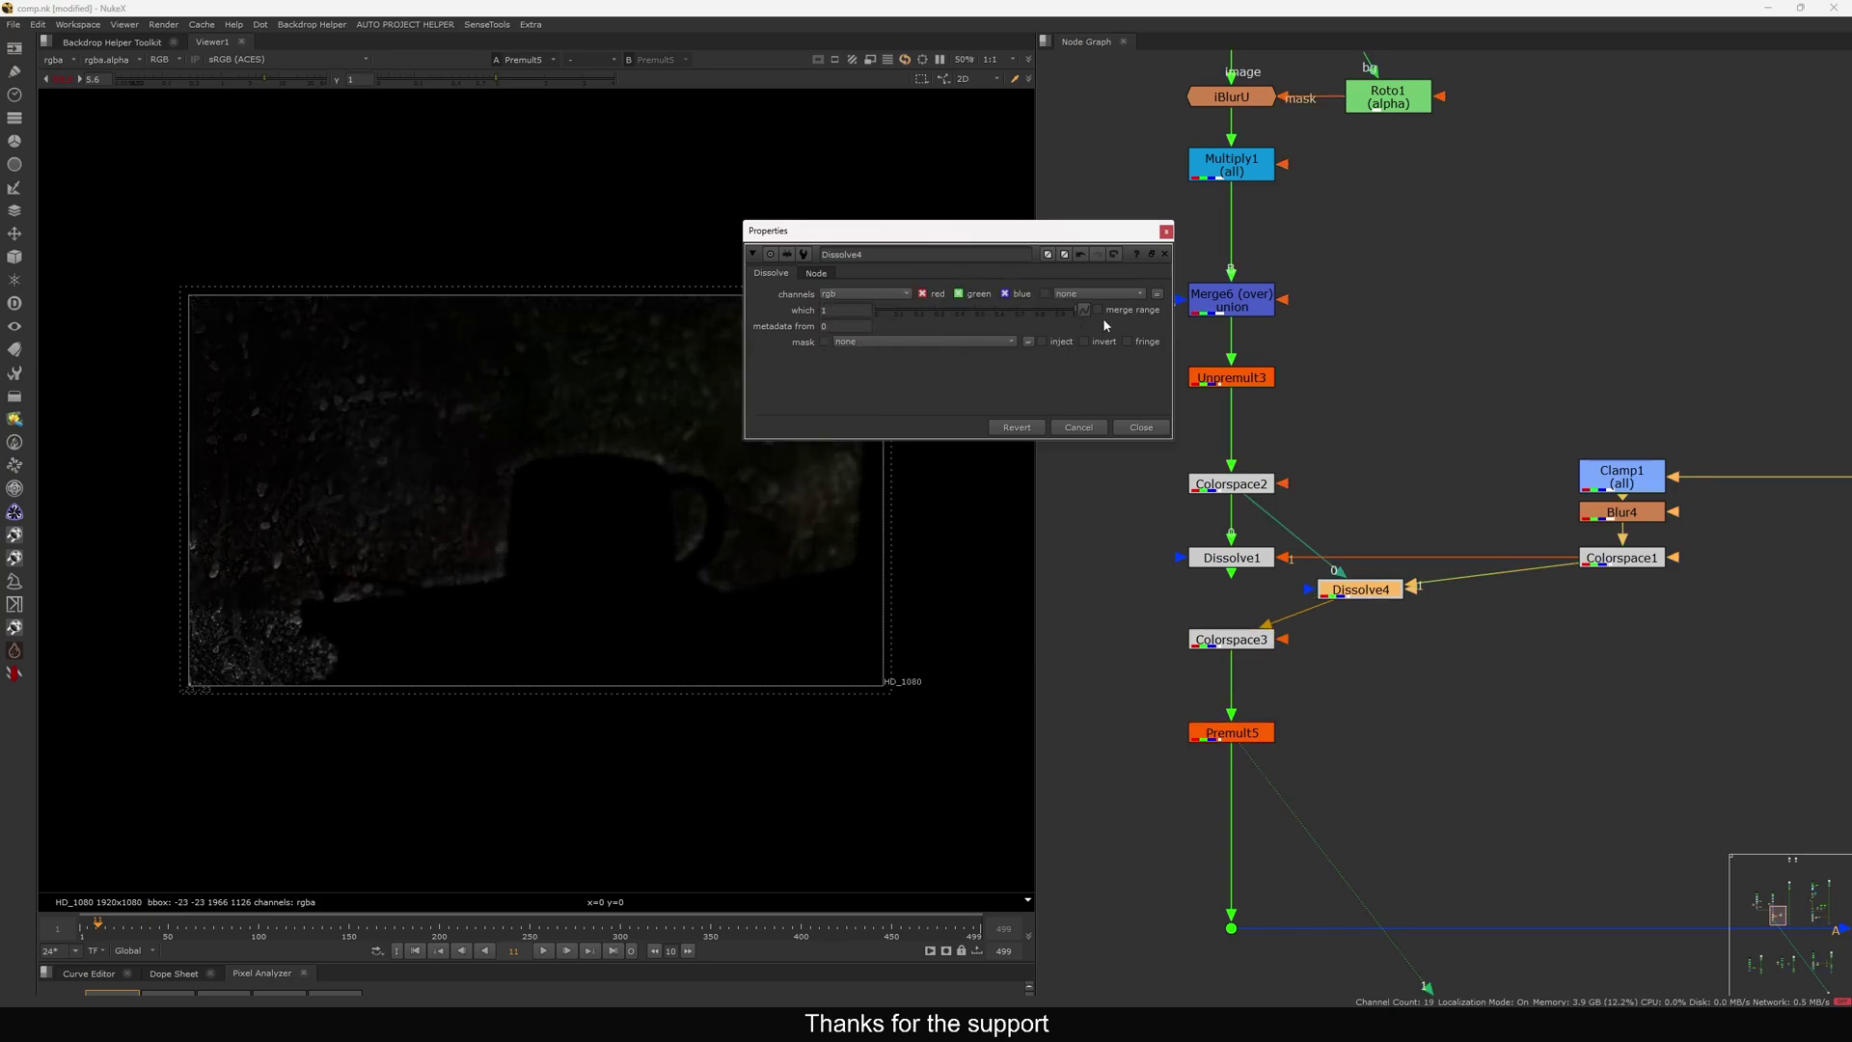
{"action": "left_click", "coordinate": [922, 294]}
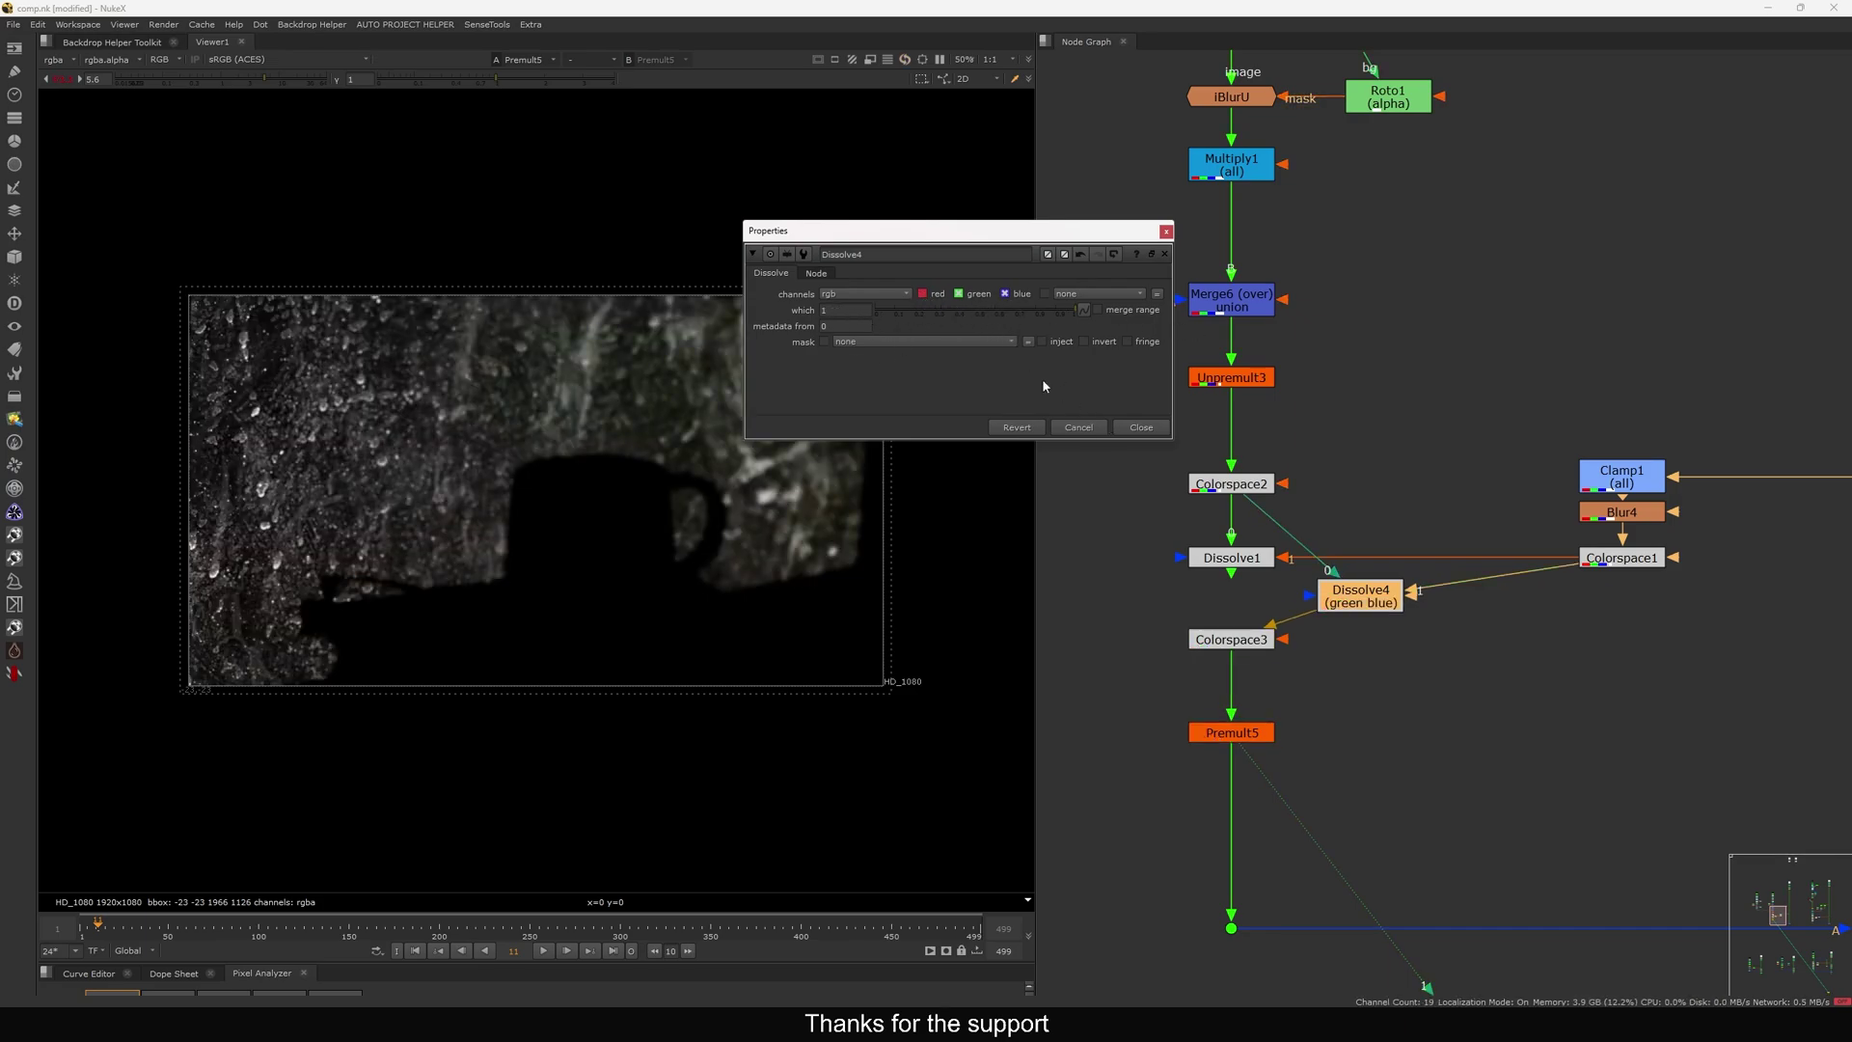
{"action": "left_click", "coordinate": [1139, 428]}
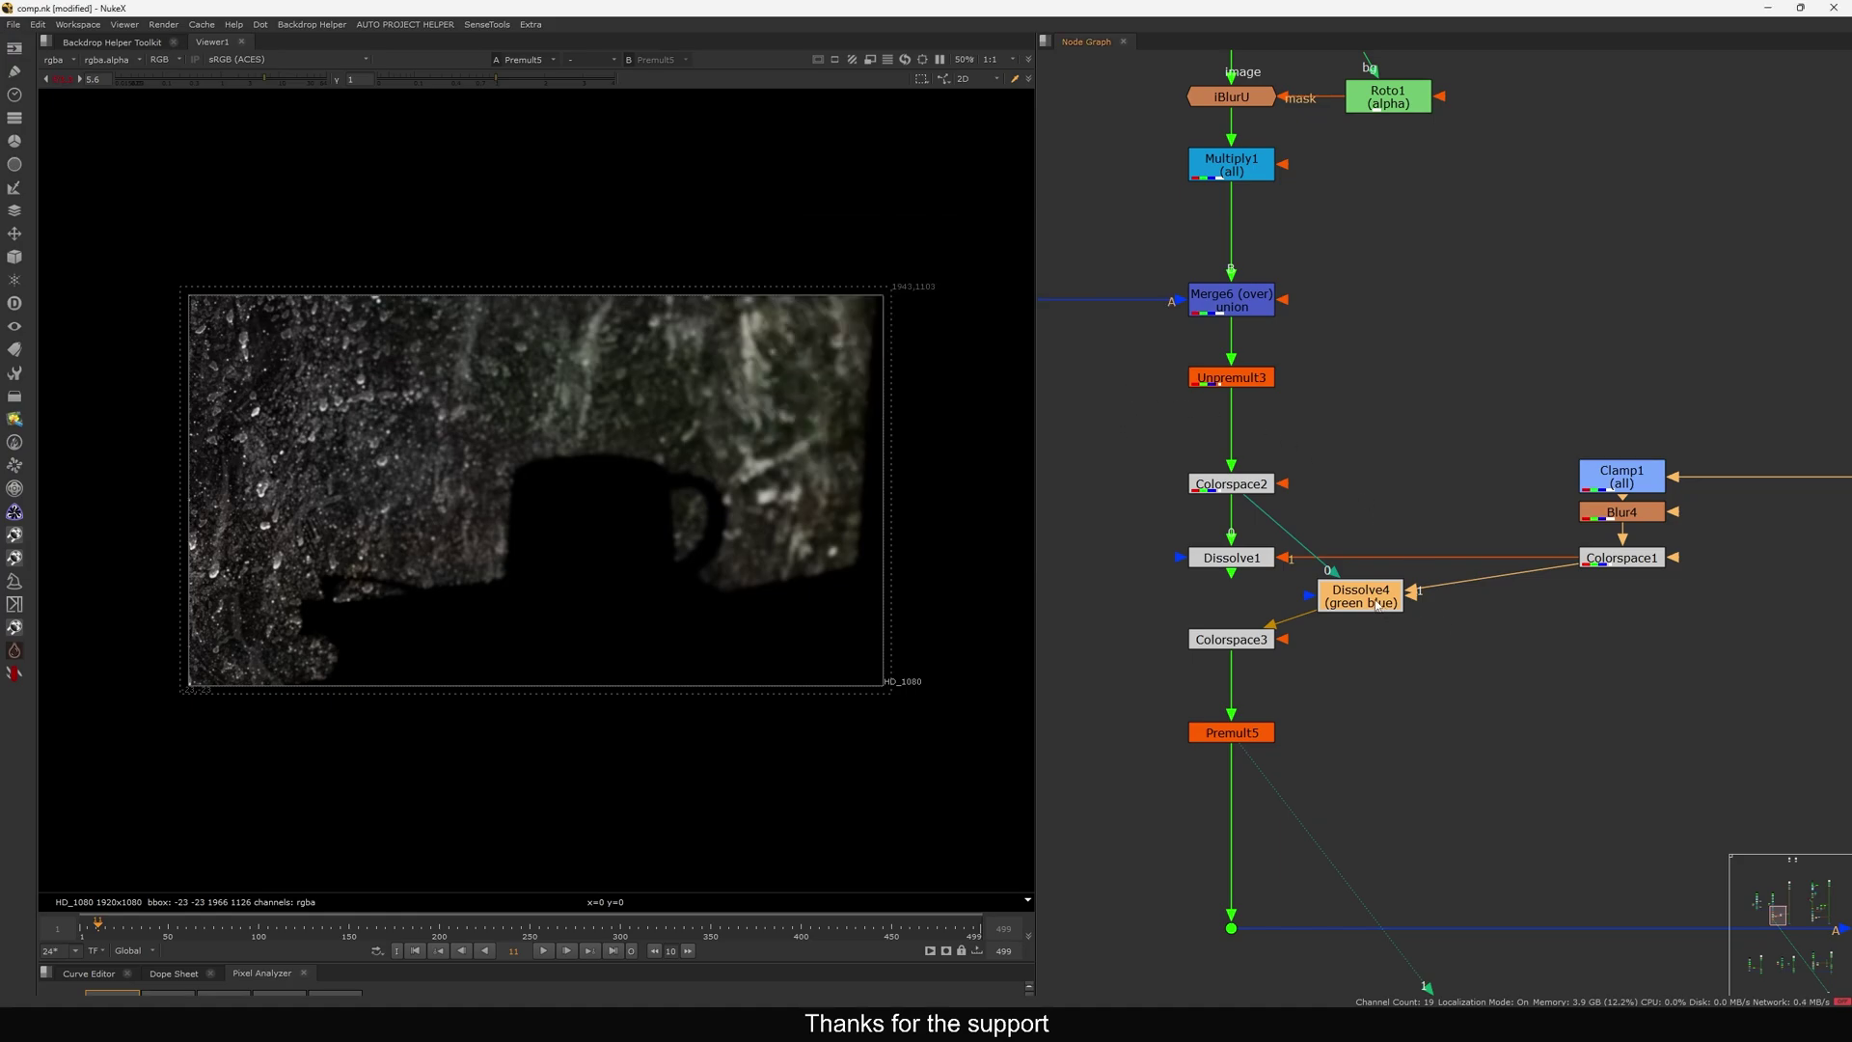
{"action": "left_click_drag", "start_coordinate": [1376, 605], "coordinate": [1391, 595]}
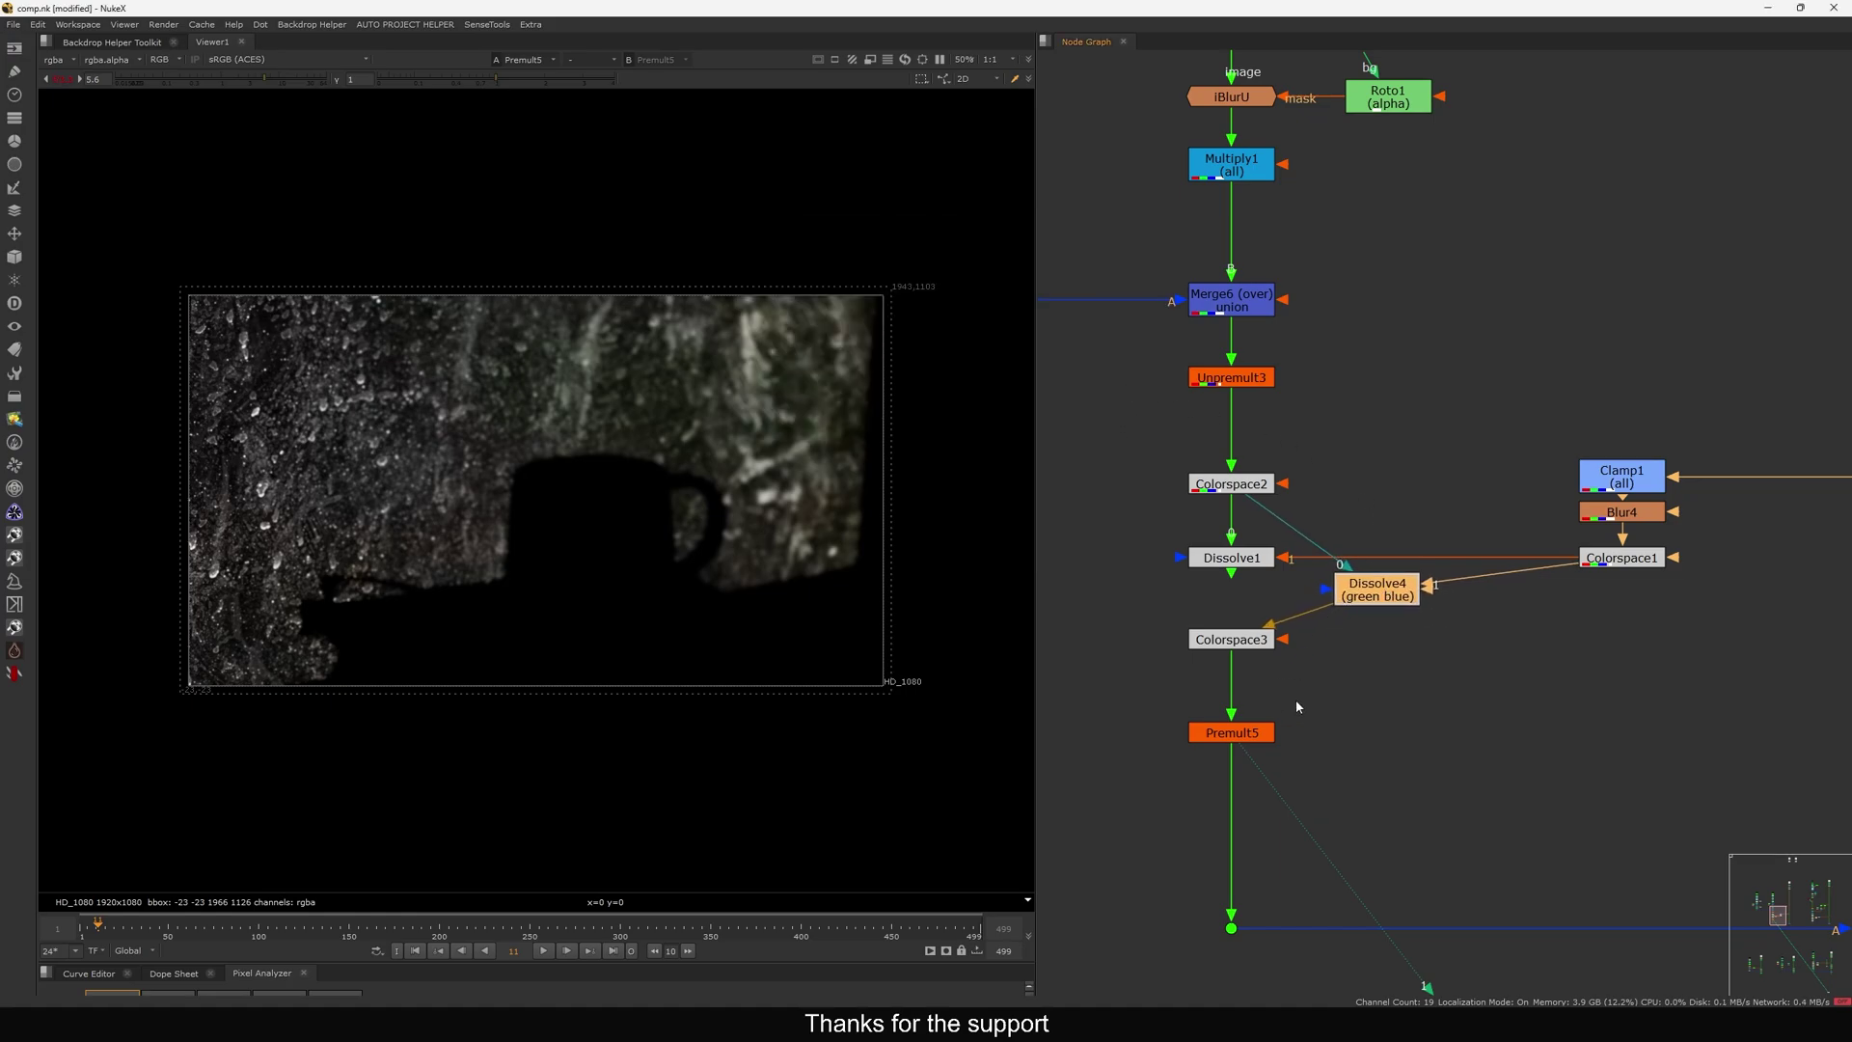
Compare the Unpremult3 output with the Premult5 output once more.
{"action": "left_click_drag", "start_coordinate": [1148, 359], "coordinate": [1343, 403]}
{"action": "key", "text": "1"}
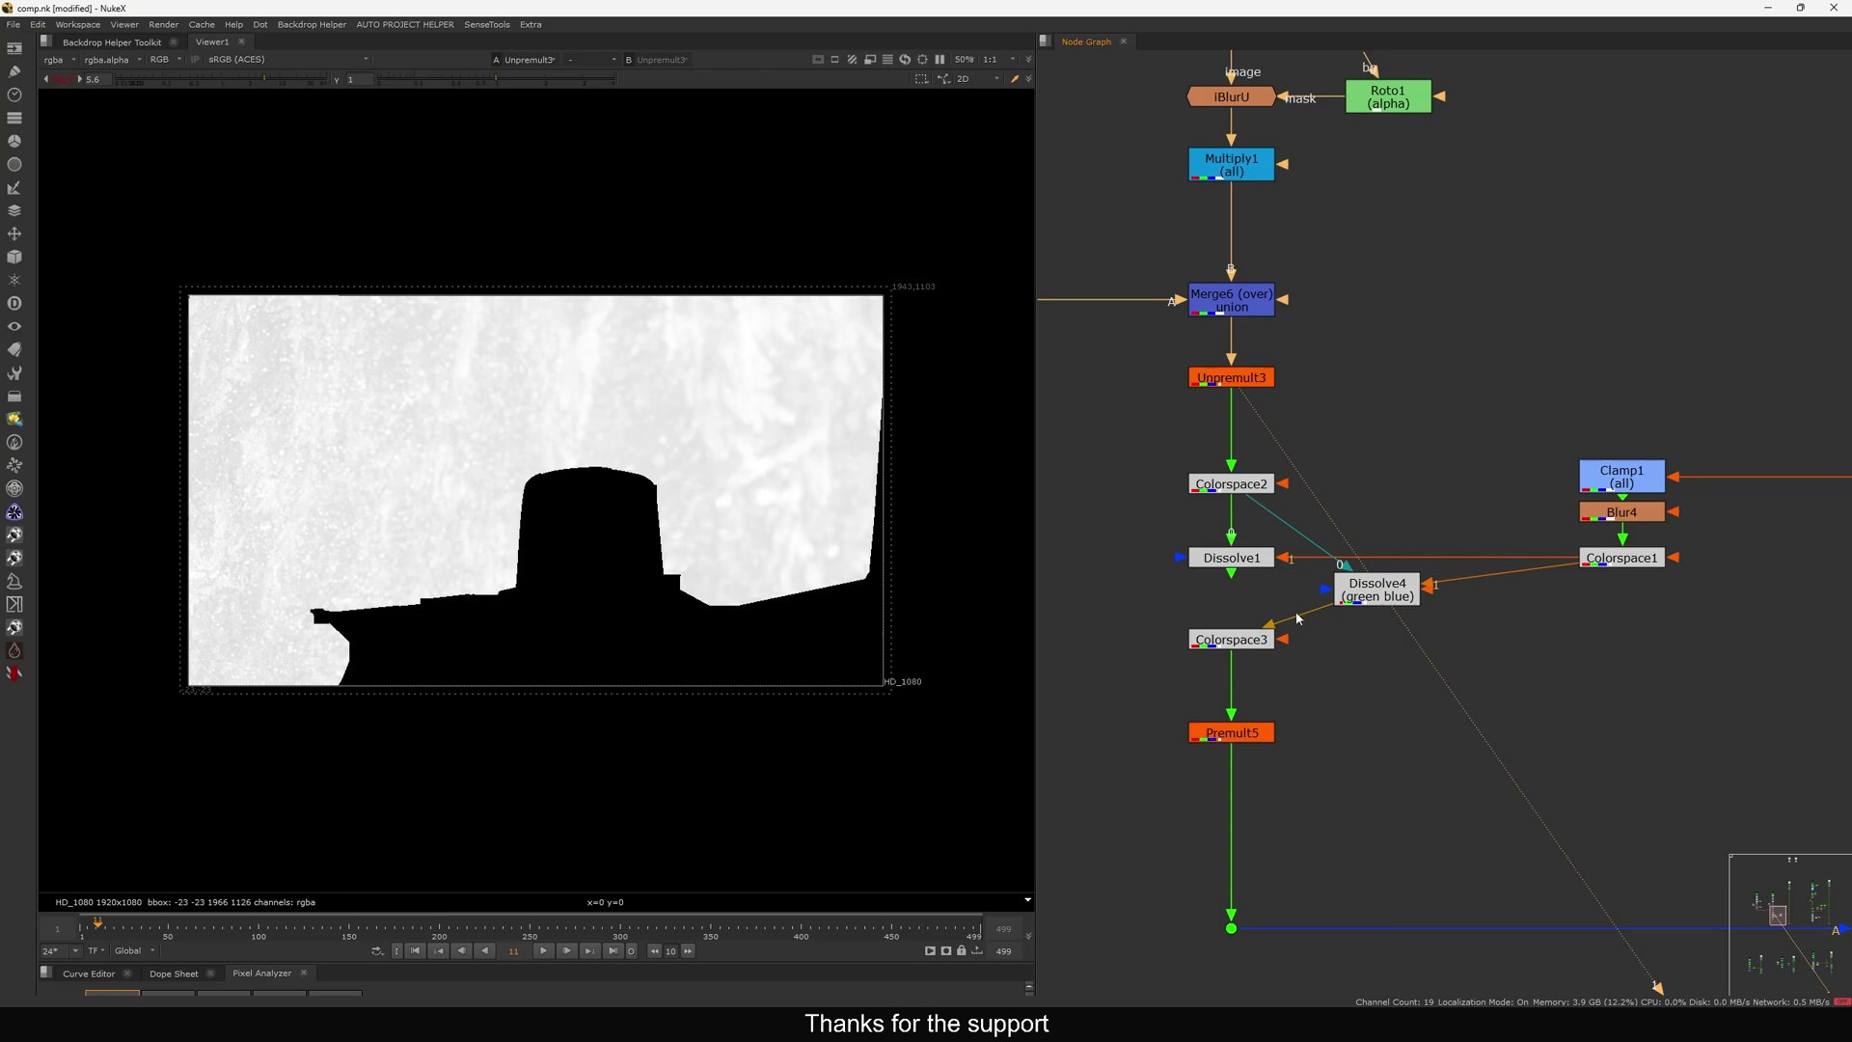
{"action": "left_click_drag", "start_coordinate": [1116, 689], "coordinate": [1334, 790]}
{"action": "key", "text": "1"}
Compare the result with Dissolve4 disabled and enabled, and remove Dissolve4 so that Dissolve1 feeds Colorspace3 again.
{"action": "left_click", "coordinate": [1391, 588]}
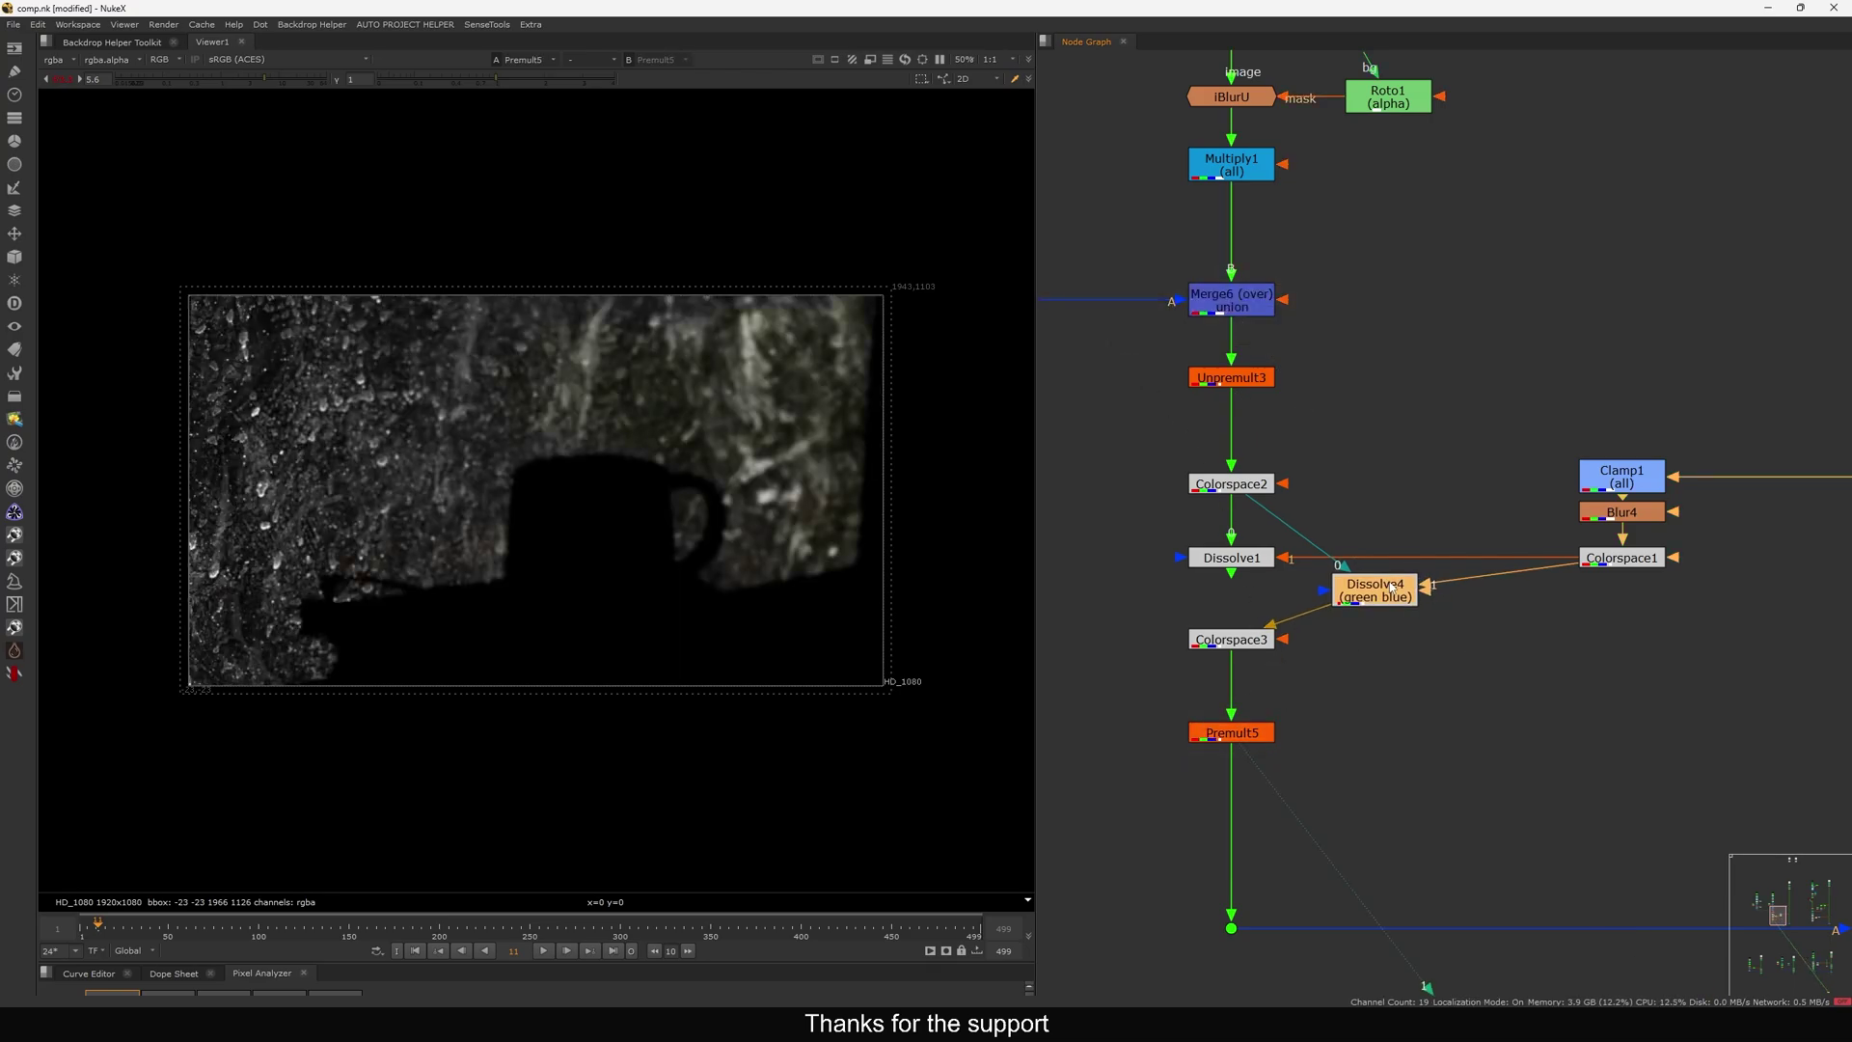
{"action": "key", "text": "d"}
{"action": "key", "text": "d"}
{"action": "mouse_move", "coordinate": [1342, 599]}
{"action": "left_mouse_down"}
{"action": "mouse_move", "coordinate": [1260, 577]}
{"action": "mouse_move", "coordinate": [1371, 588]}
{"action": "left_mouse_up"}
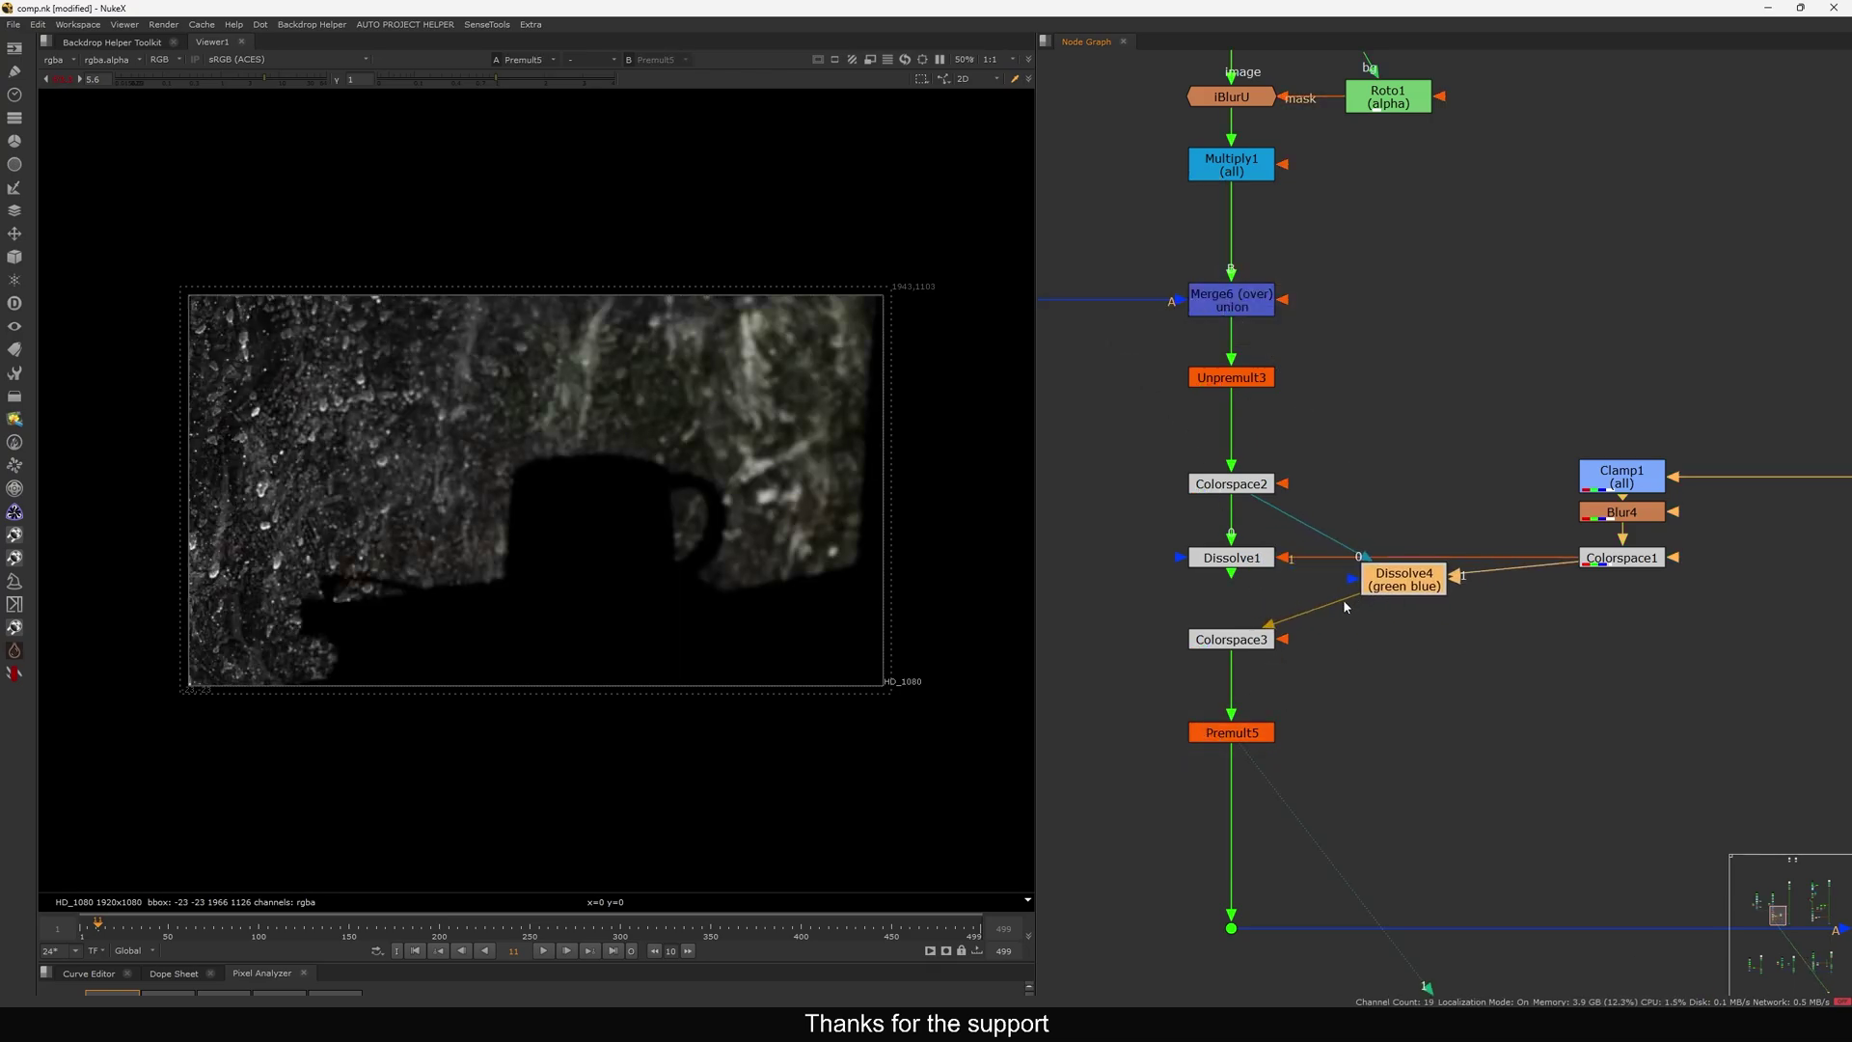
{"action": "key", "text": "Delete"}
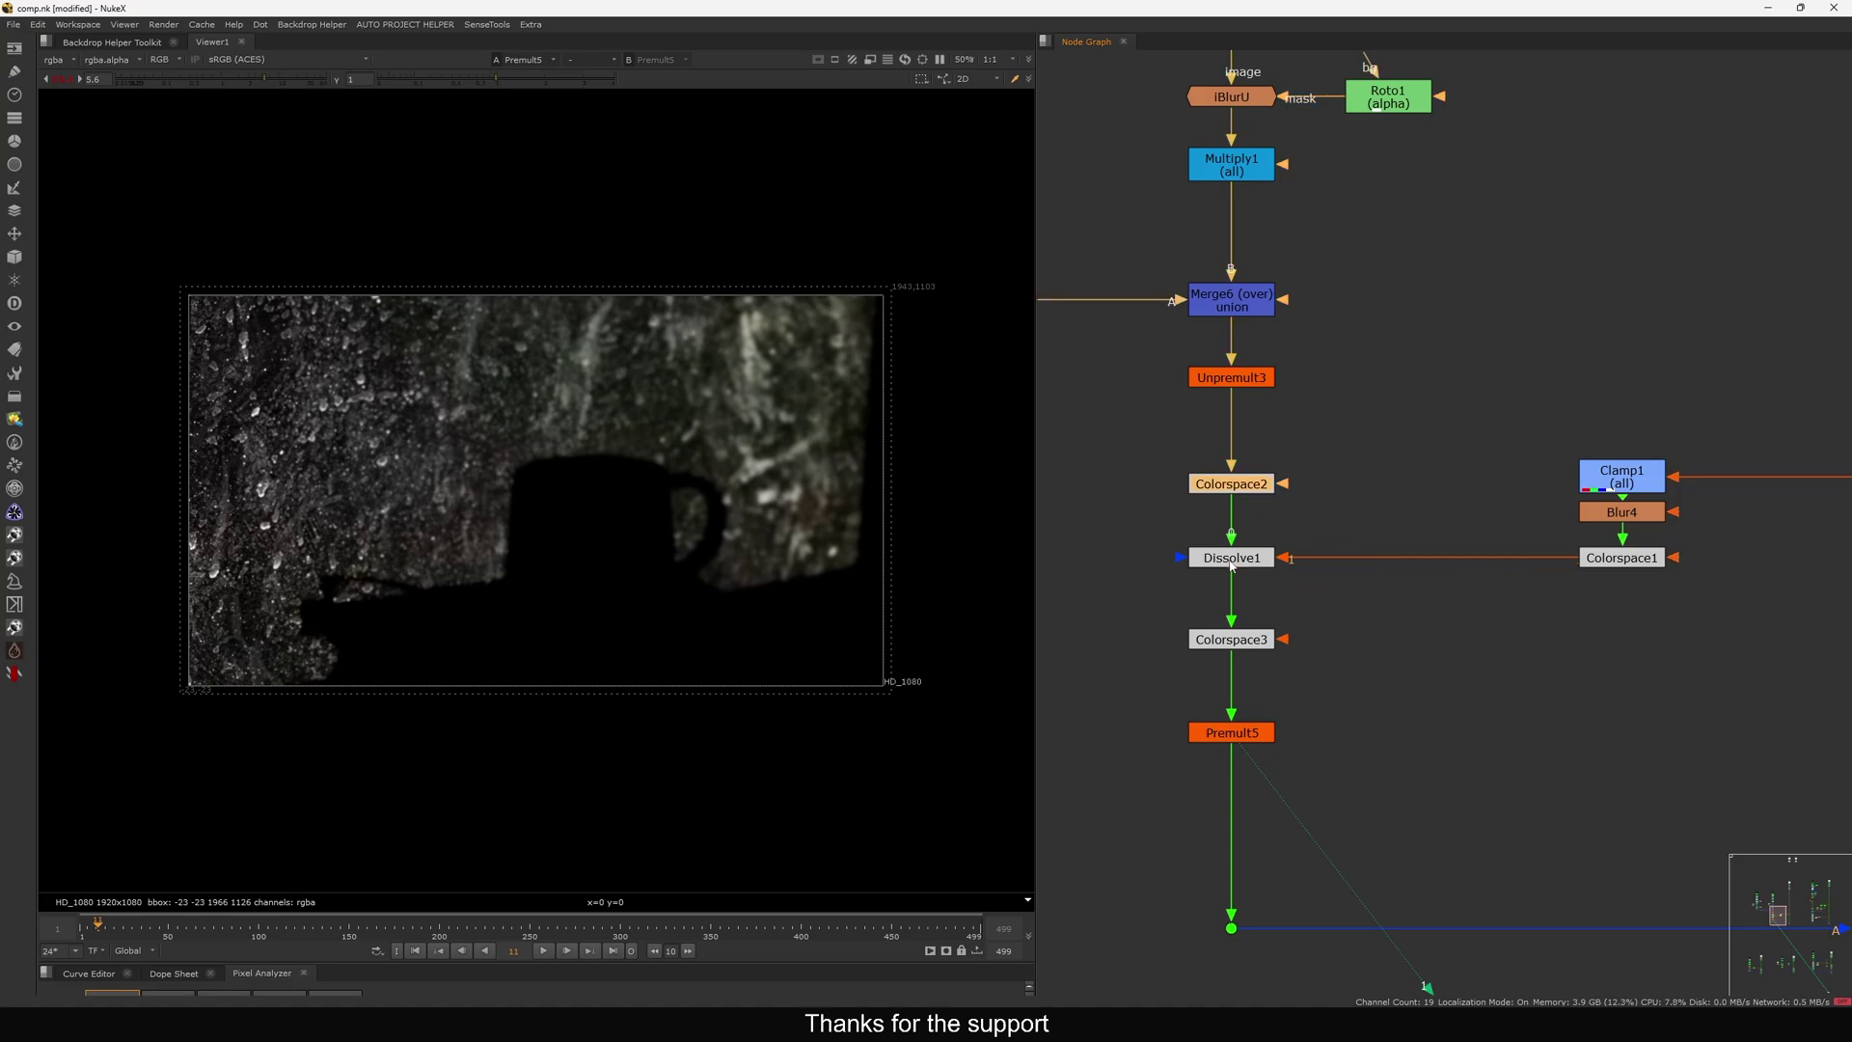
Switch Dissolve1's channels to rgb to see the effect and set them back to rgba.
{"action": "double_click", "coordinate": [1235, 567]}
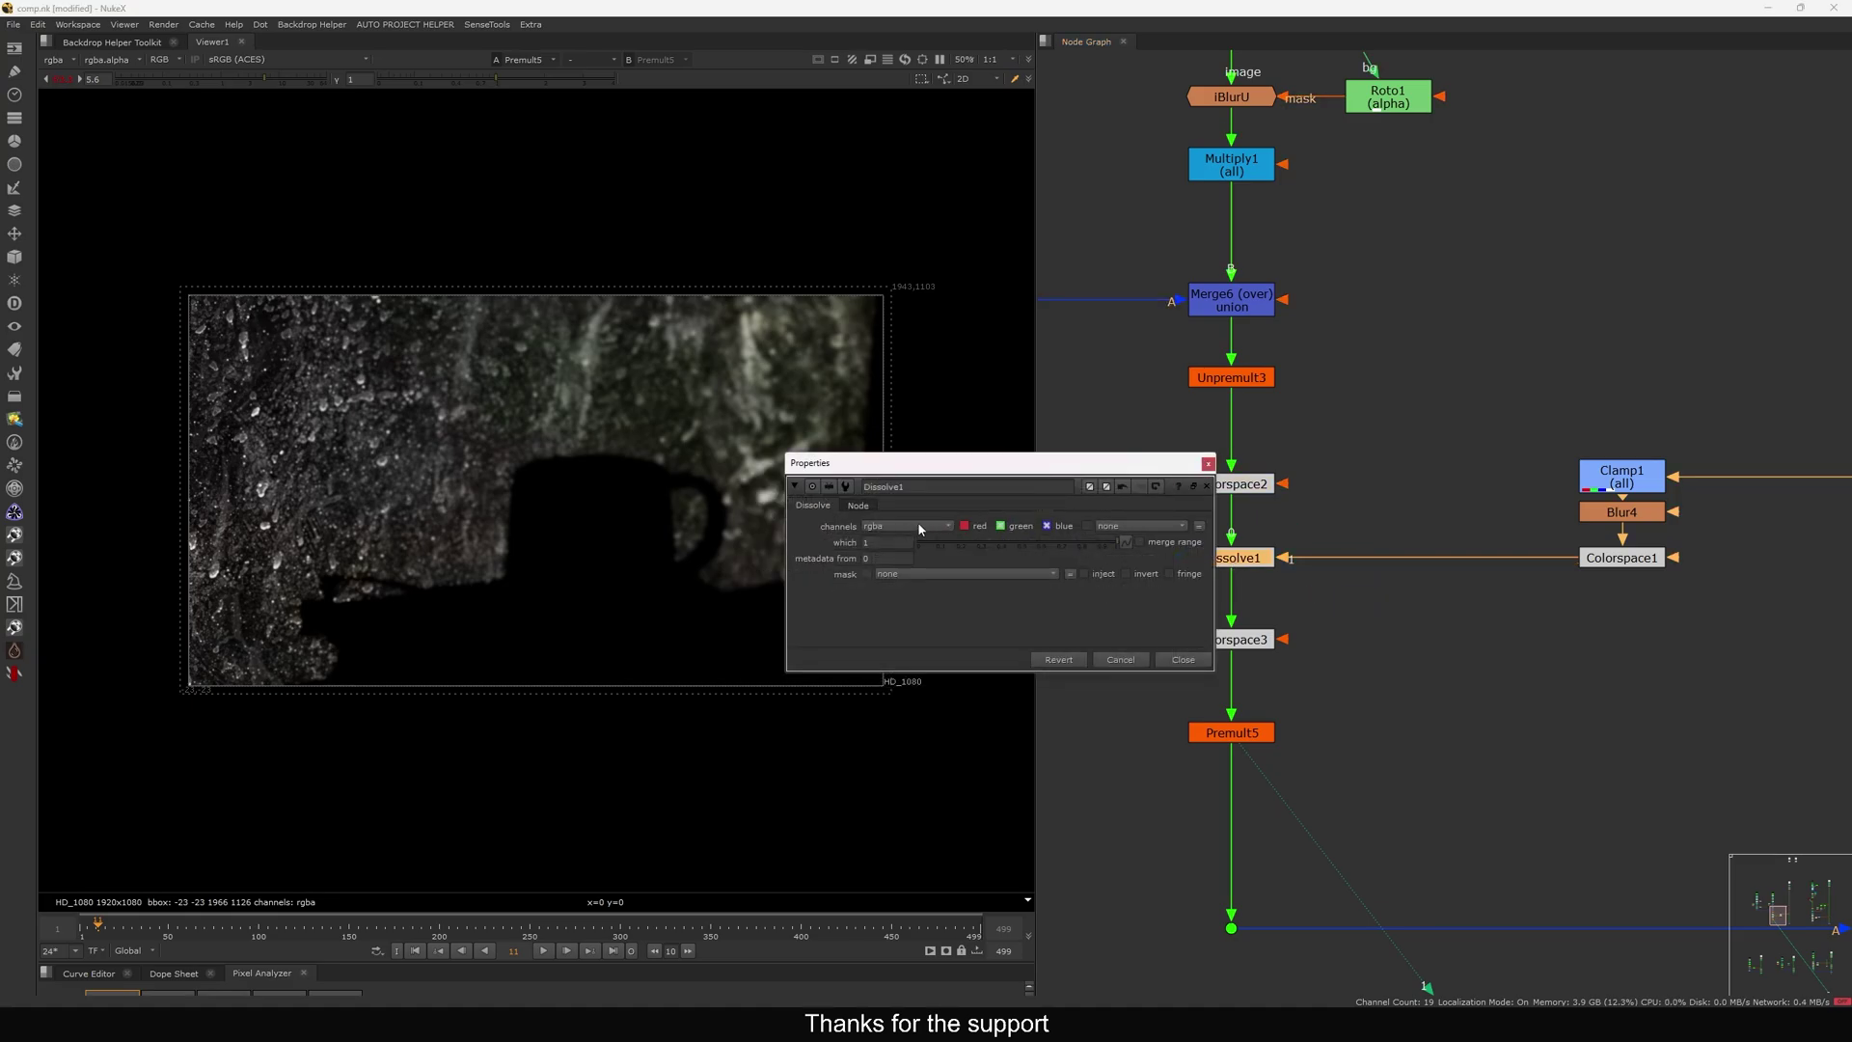
{"action": "left_click", "coordinate": [919, 527]}
{"action": "left_click", "coordinate": [938, 566]}
{"action": "left_click", "coordinate": [921, 531]}
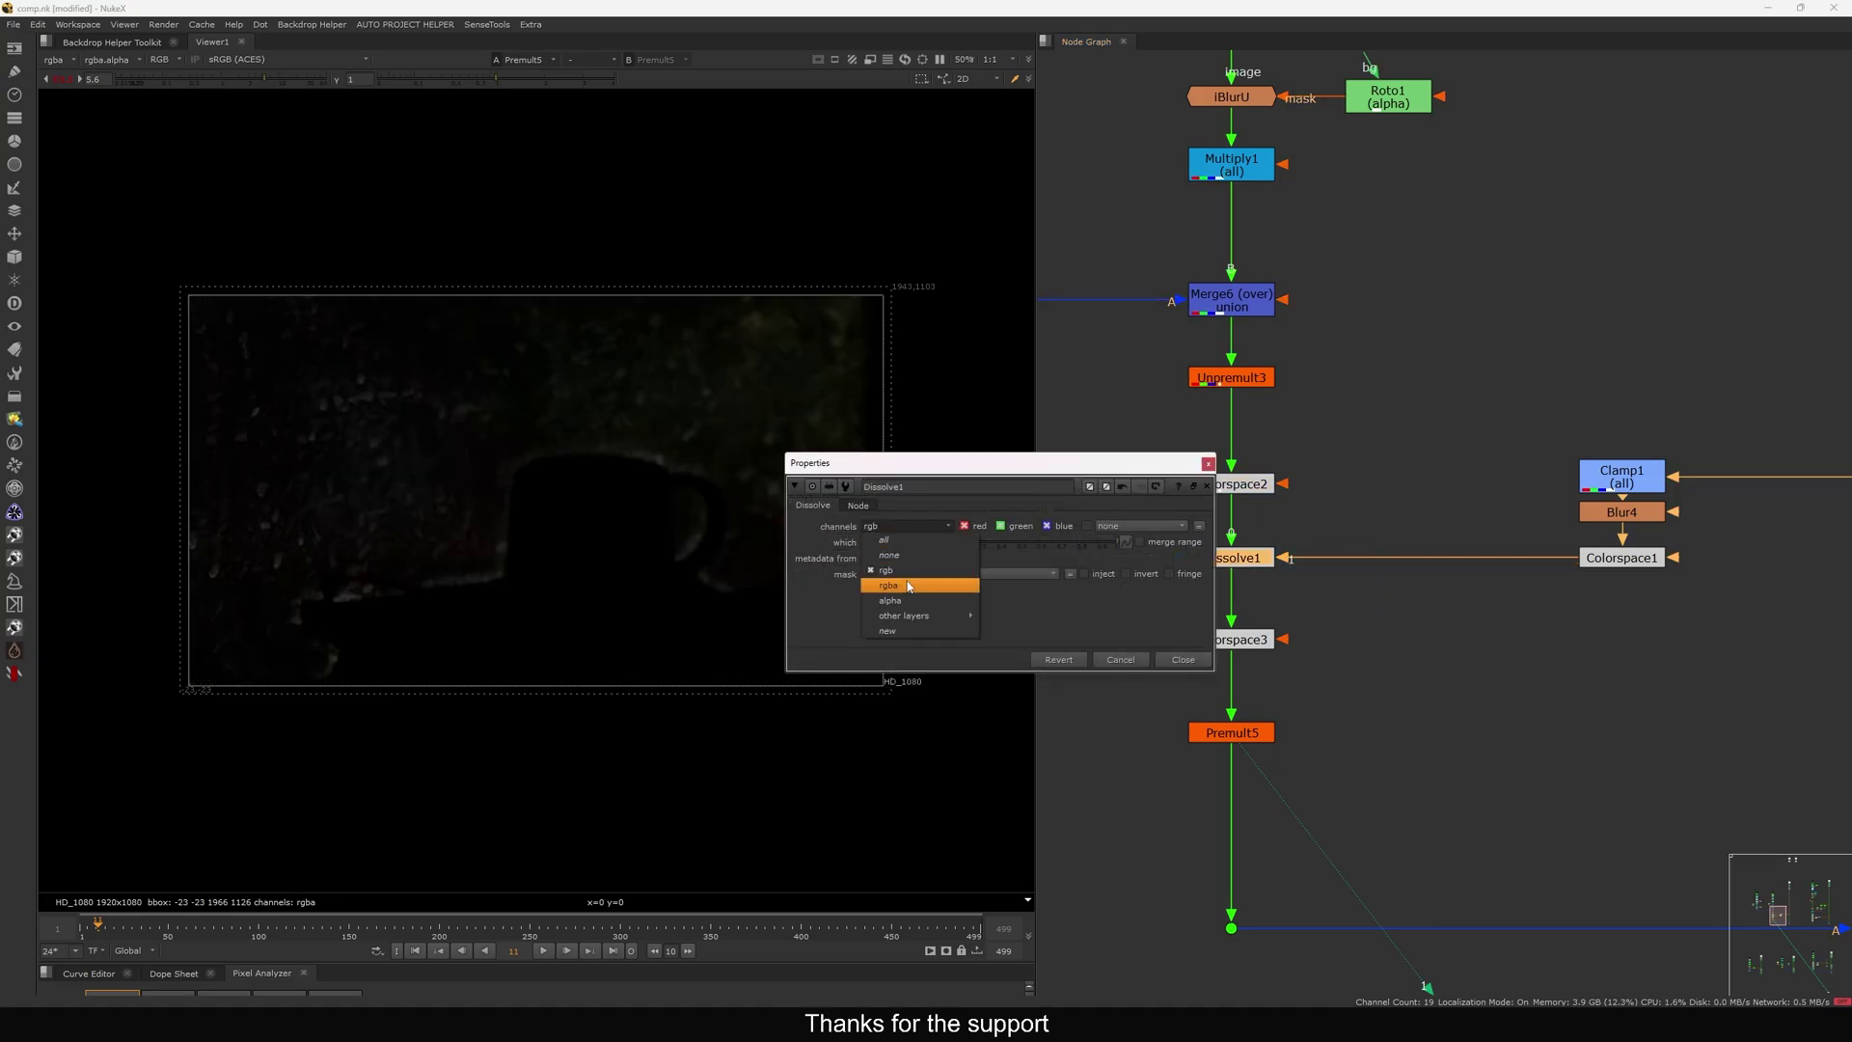
{"action": "left_click", "coordinate": [921, 582]}
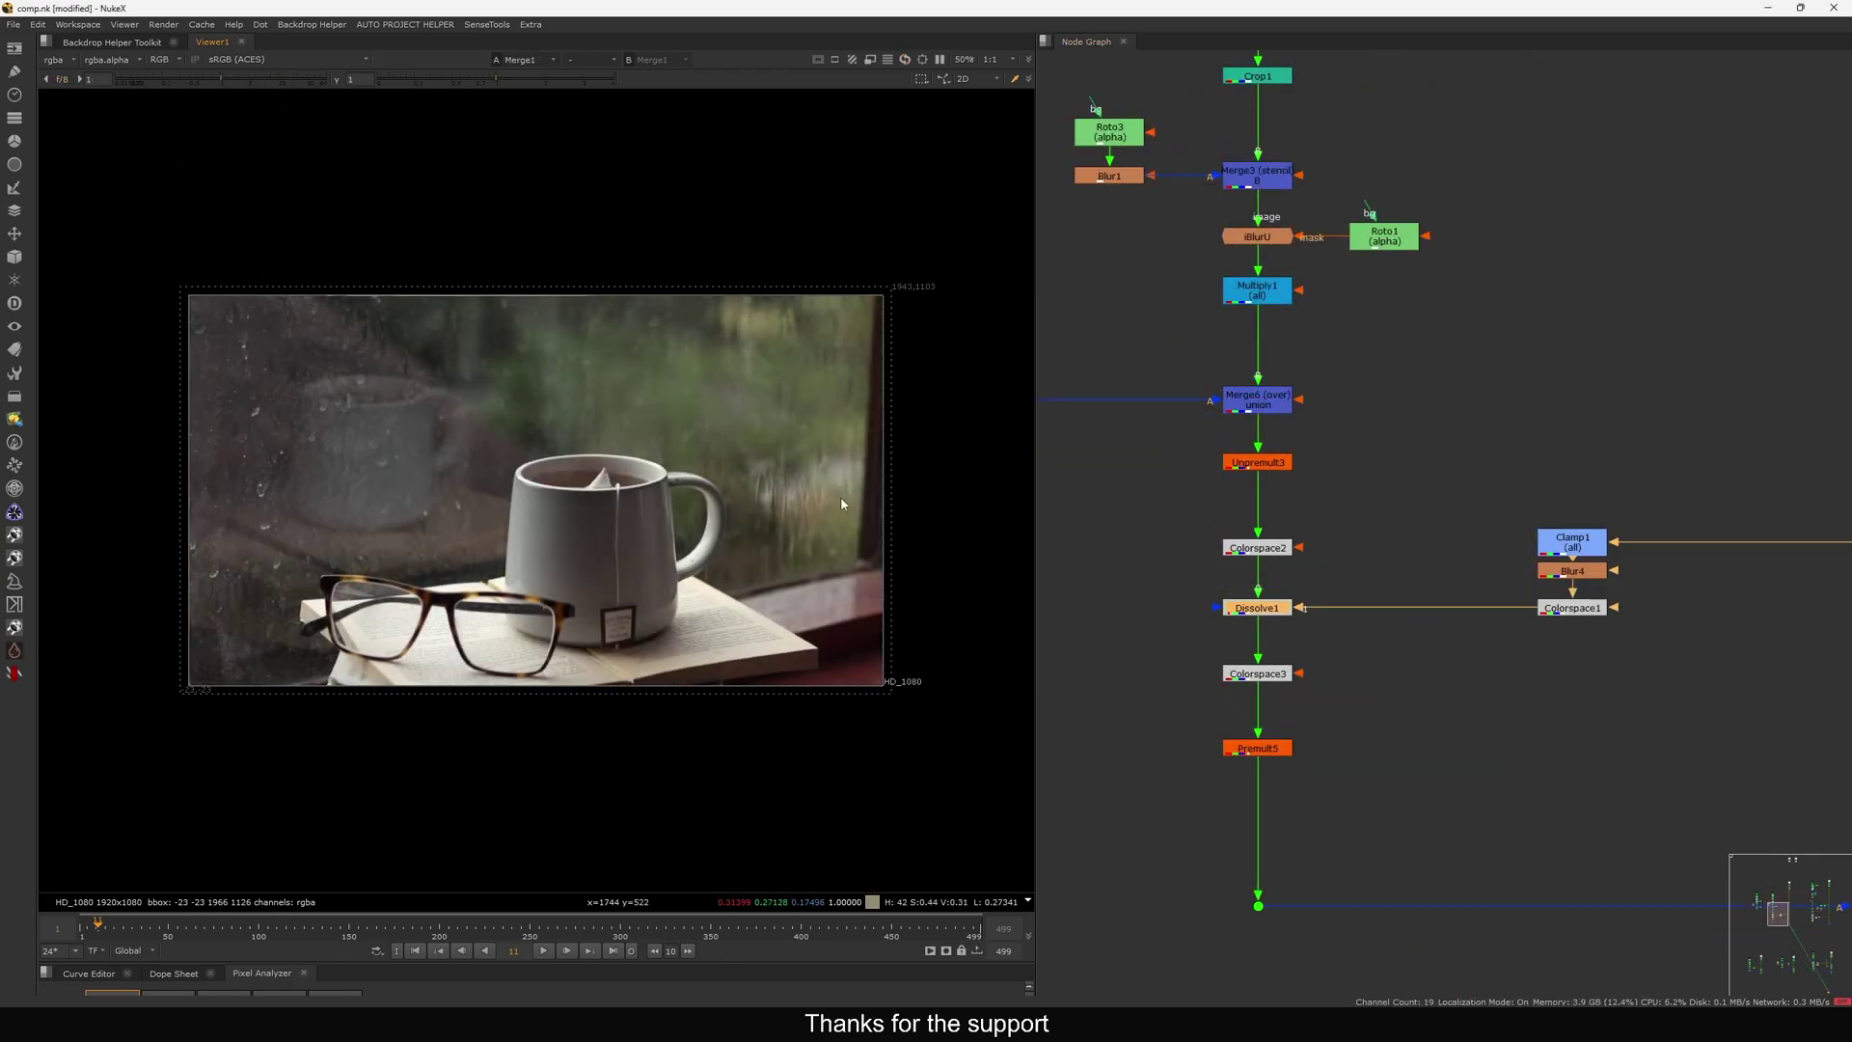
Display the output of the dot below Premult5 and raise the viewer gain to 6.8.
{"action": "scroll", "coordinate": [1246, 680], "scroll_direction": "down", "scroll_amount": 5}
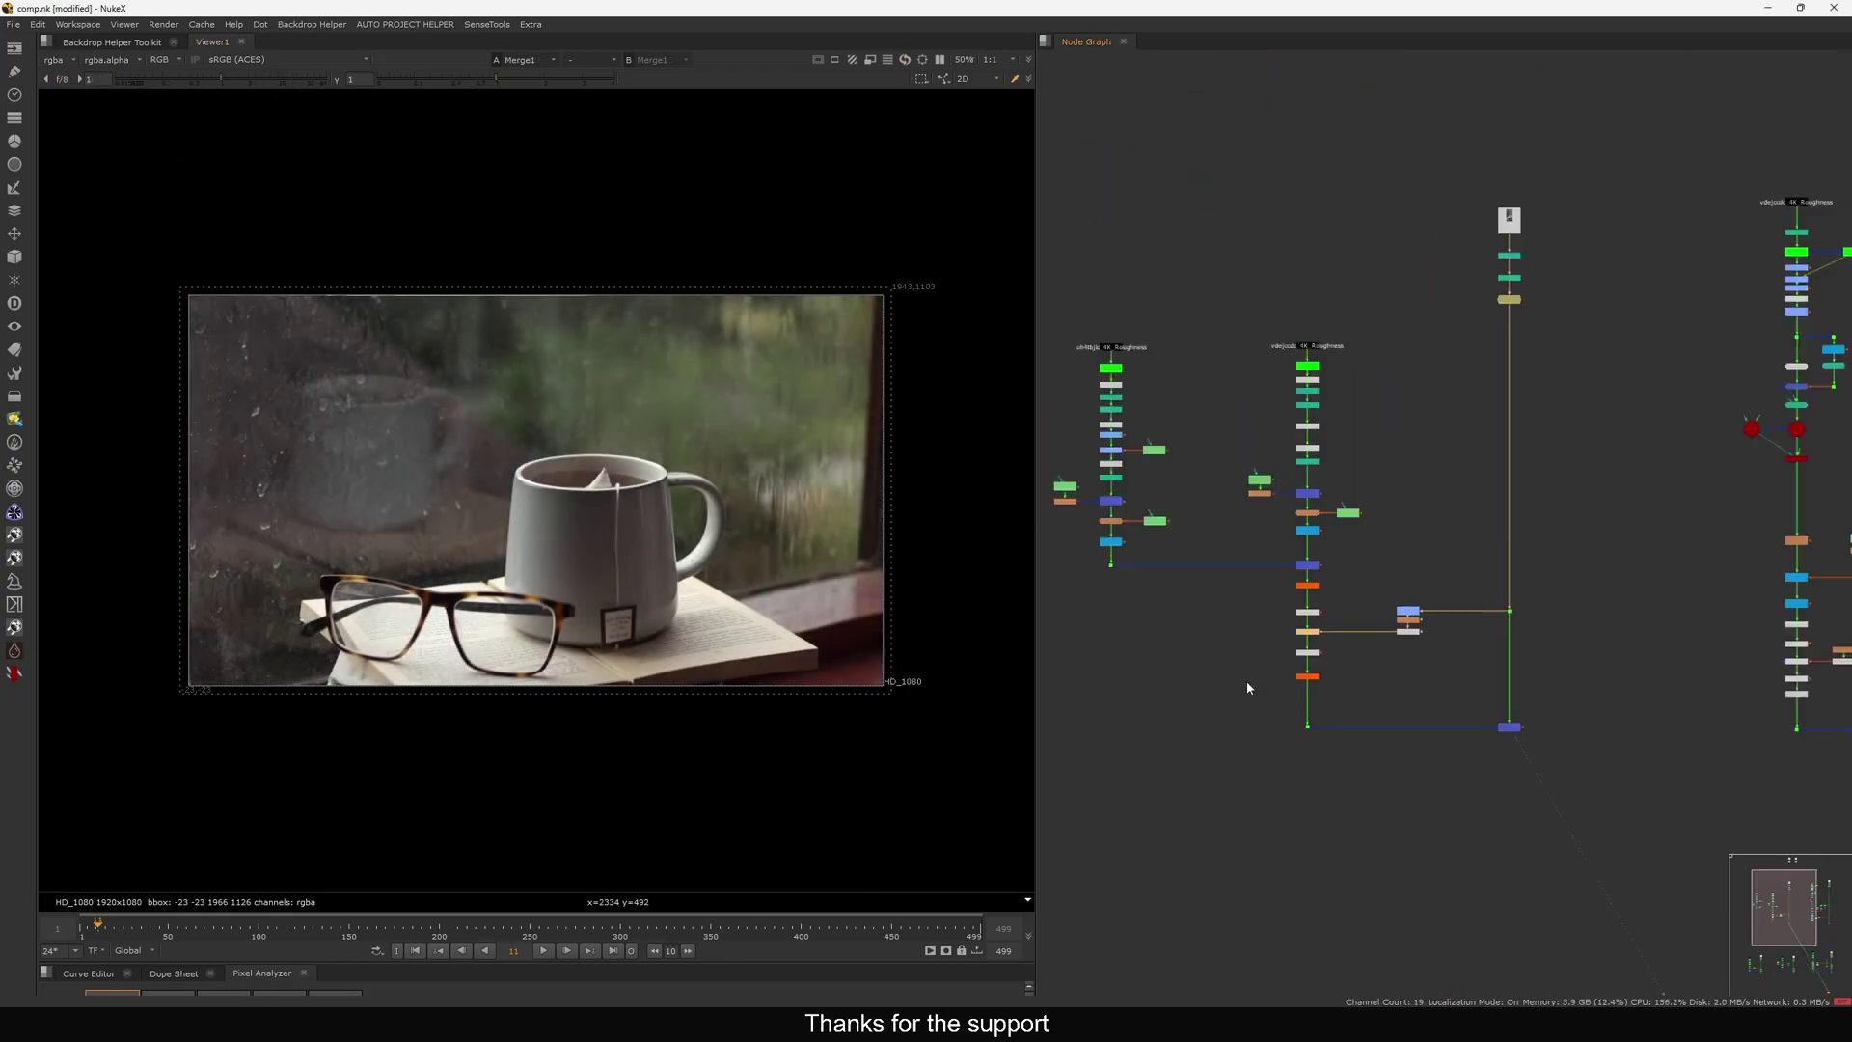
{"action": "left_click_drag", "start_coordinate": [1224, 736], "coordinate": [1302, 686]}
{"action": "key", "text": "1"}
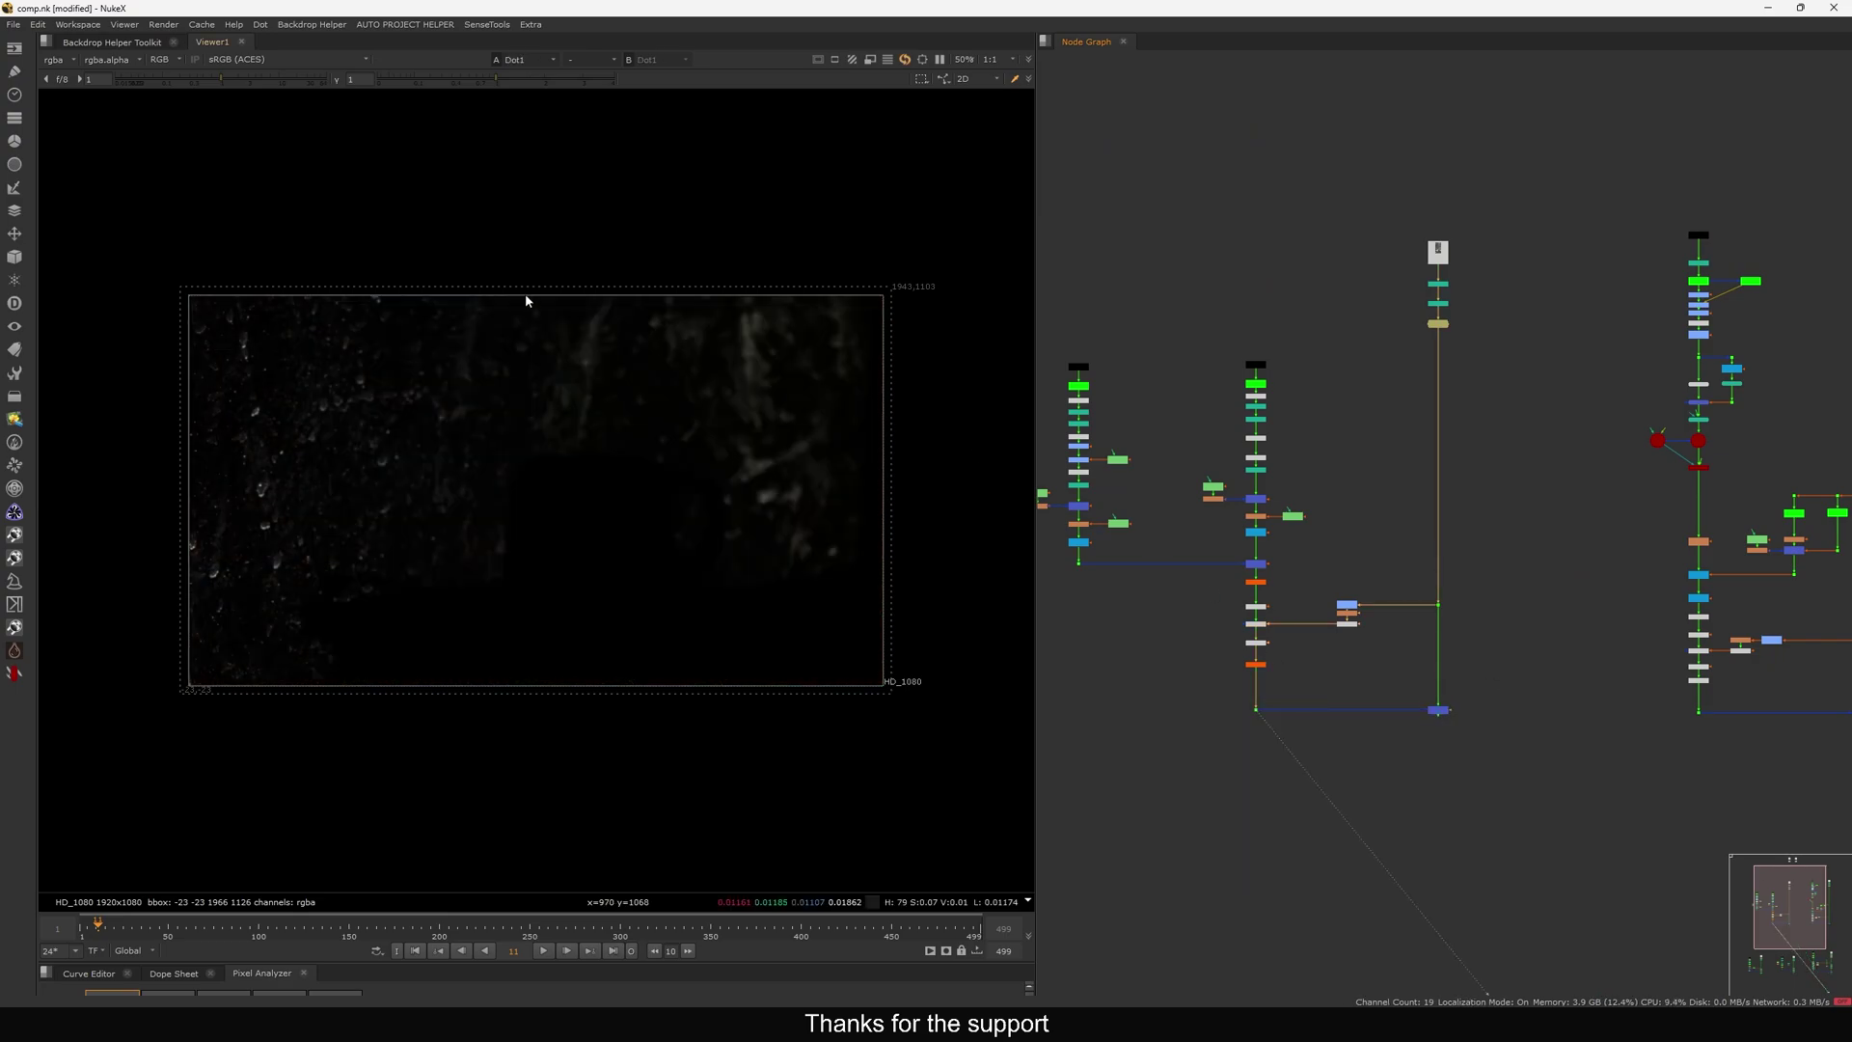
{"action": "left_click_drag", "start_coordinate": [244, 80], "coordinate": [464, 179]}
{"action": "scroll", "coordinate": [1223, 623], "scroll_direction": "up", "scroll_amount": 6}
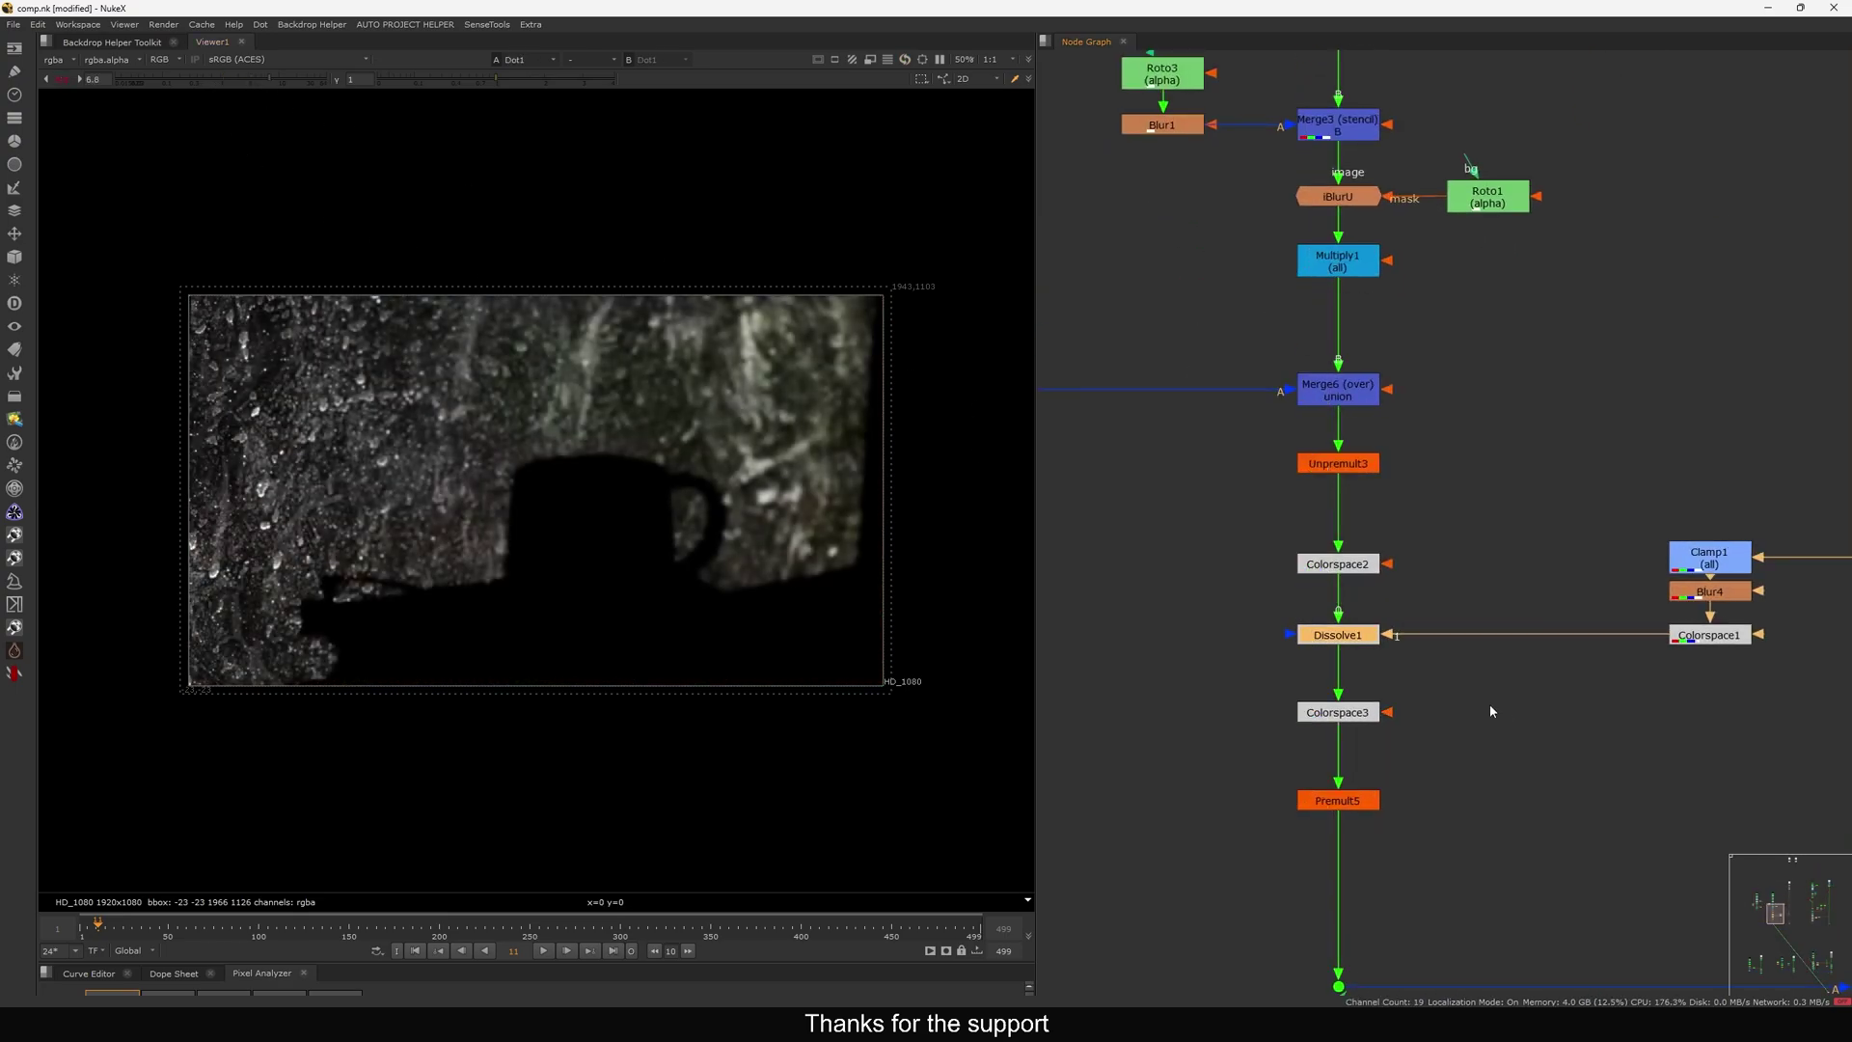
Create a Copy node with its B input on Colorspace2 and its A input on Colorspace1, and display its output.
{"action": "key", "text": "Tab"}
{"action": "key", "text": "Escape"}
{"action": "key", "text": "k"}
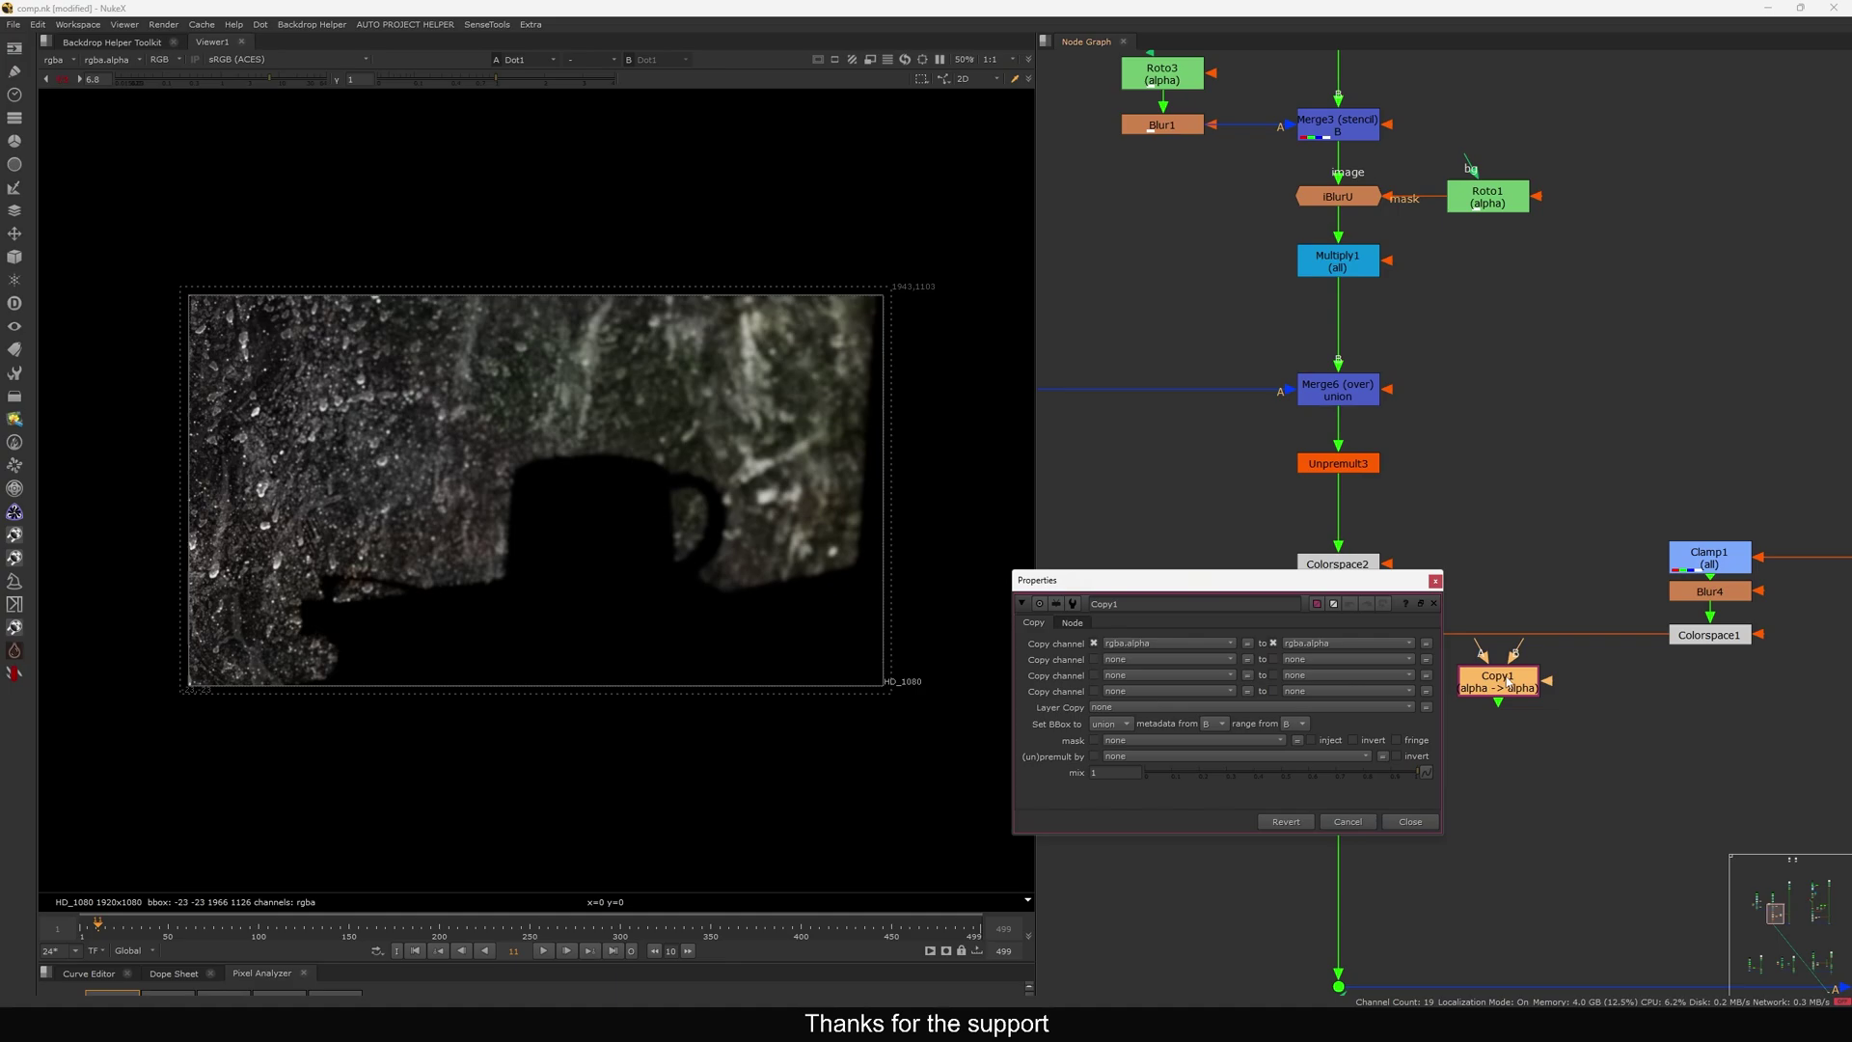
{"action": "left_click", "coordinate": [1434, 582]}
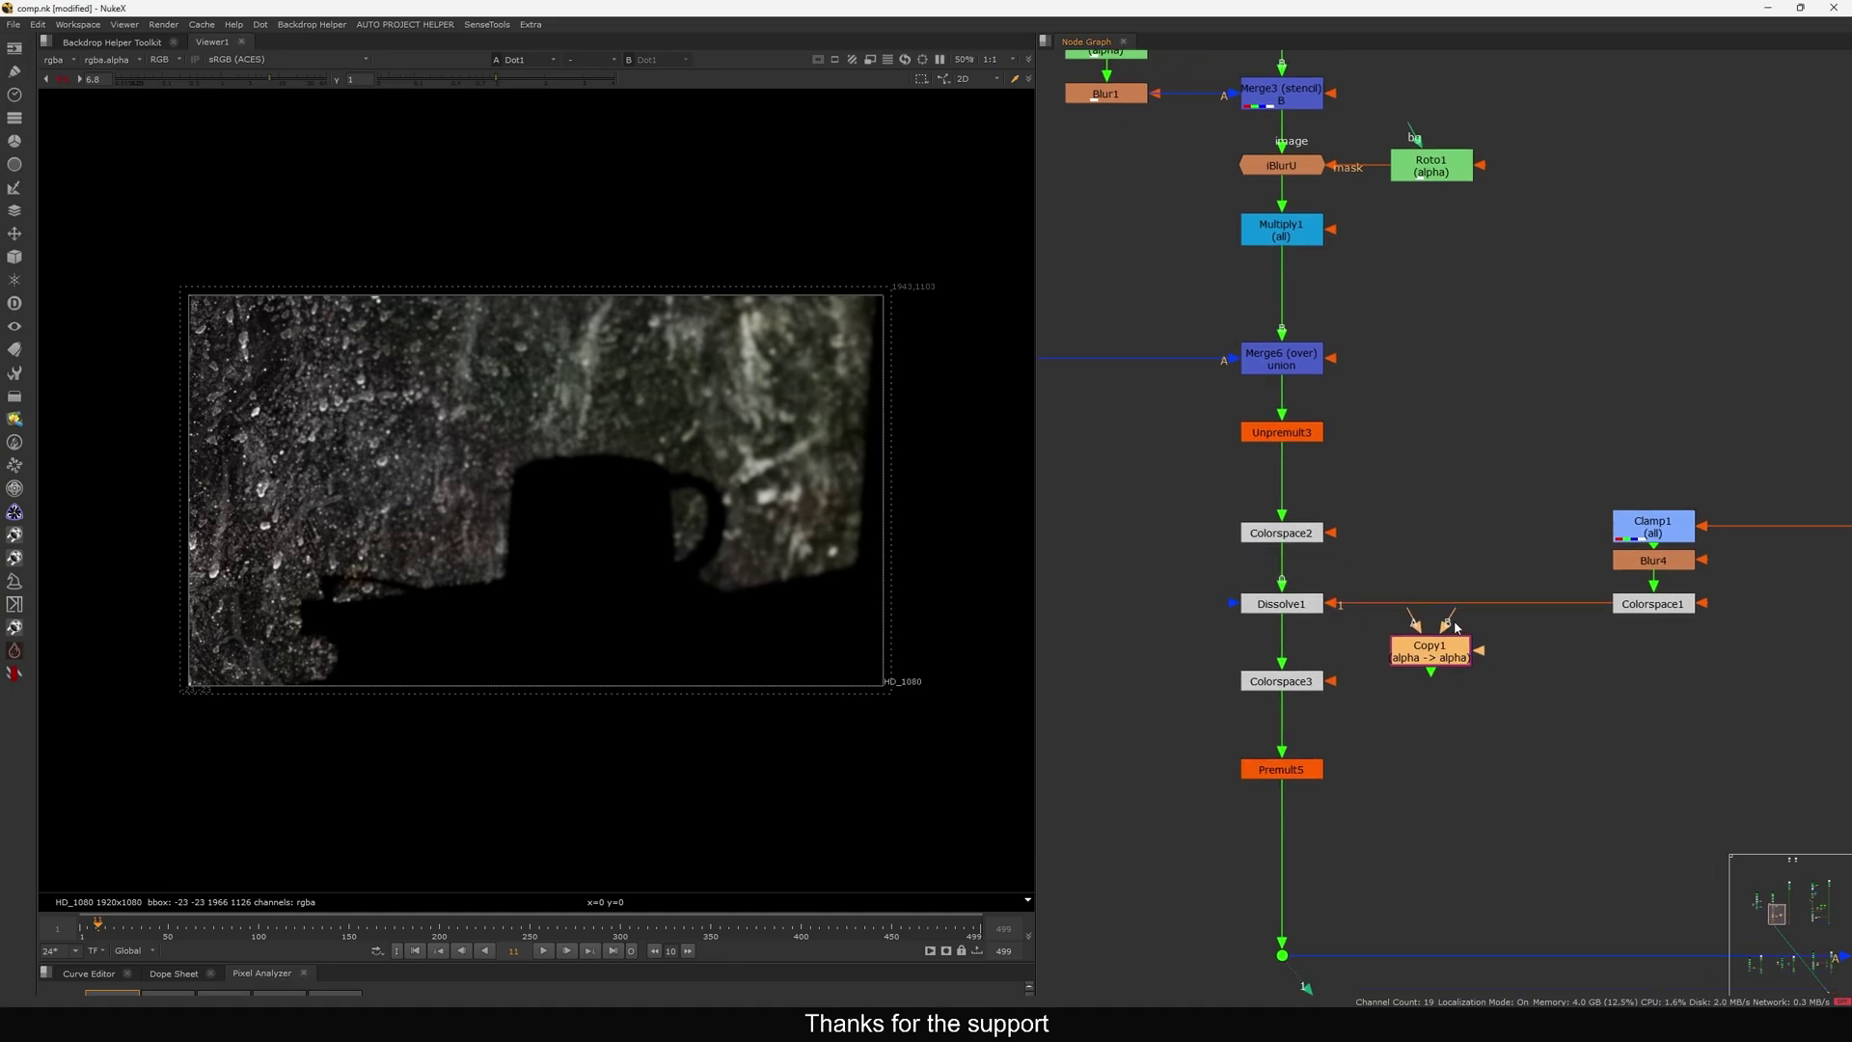
{"action": "left_click_drag", "start_coordinate": [1261, 467], "coordinate": [1283, 532]}
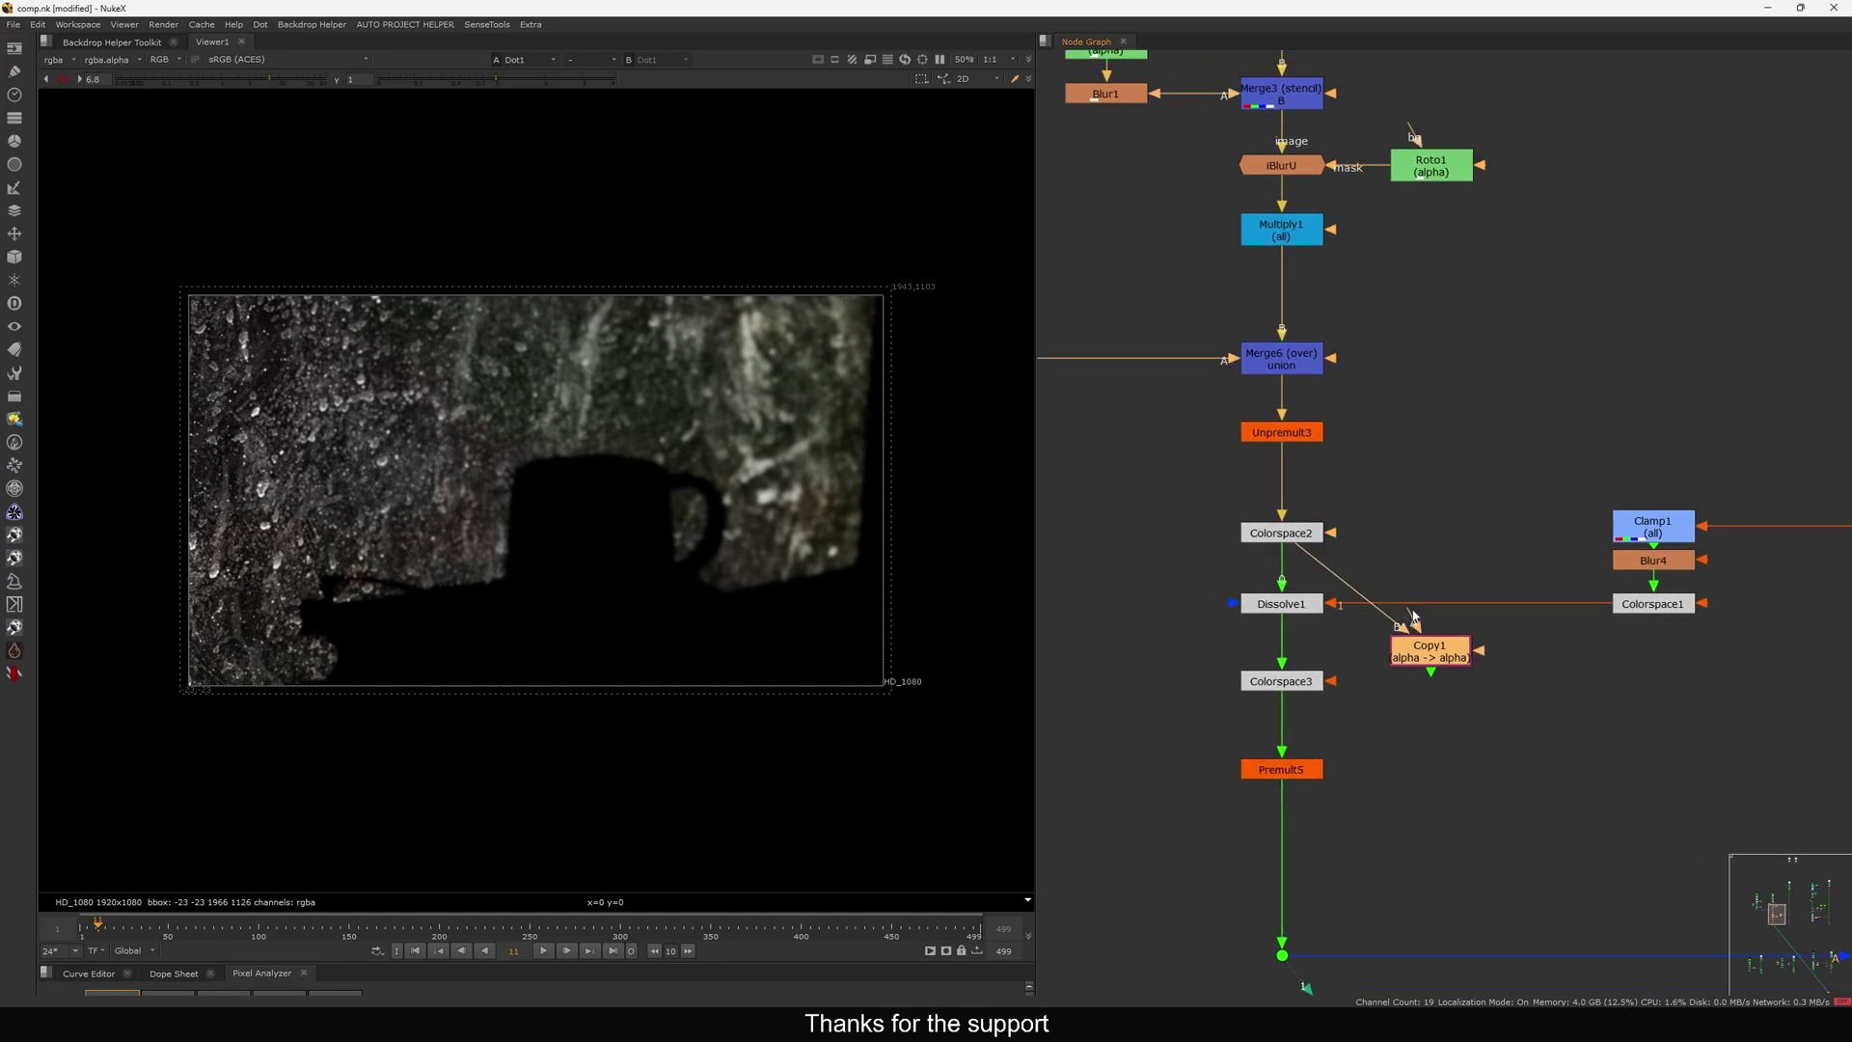
{"action": "left_click_drag", "start_coordinate": [1441, 650], "coordinate": [1433, 648]}
{"action": "key", "text": "1"}
Configure Copy1 to copy only rgba.green to rgba.green and rgba.blue to rgba.blue, with the alpha copy set to none.
{"action": "double_click", "coordinate": [1432, 647]}
{"action": "left_click_drag", "start_coordinate": [1242, 578], "coordinate": [1223, 531]}
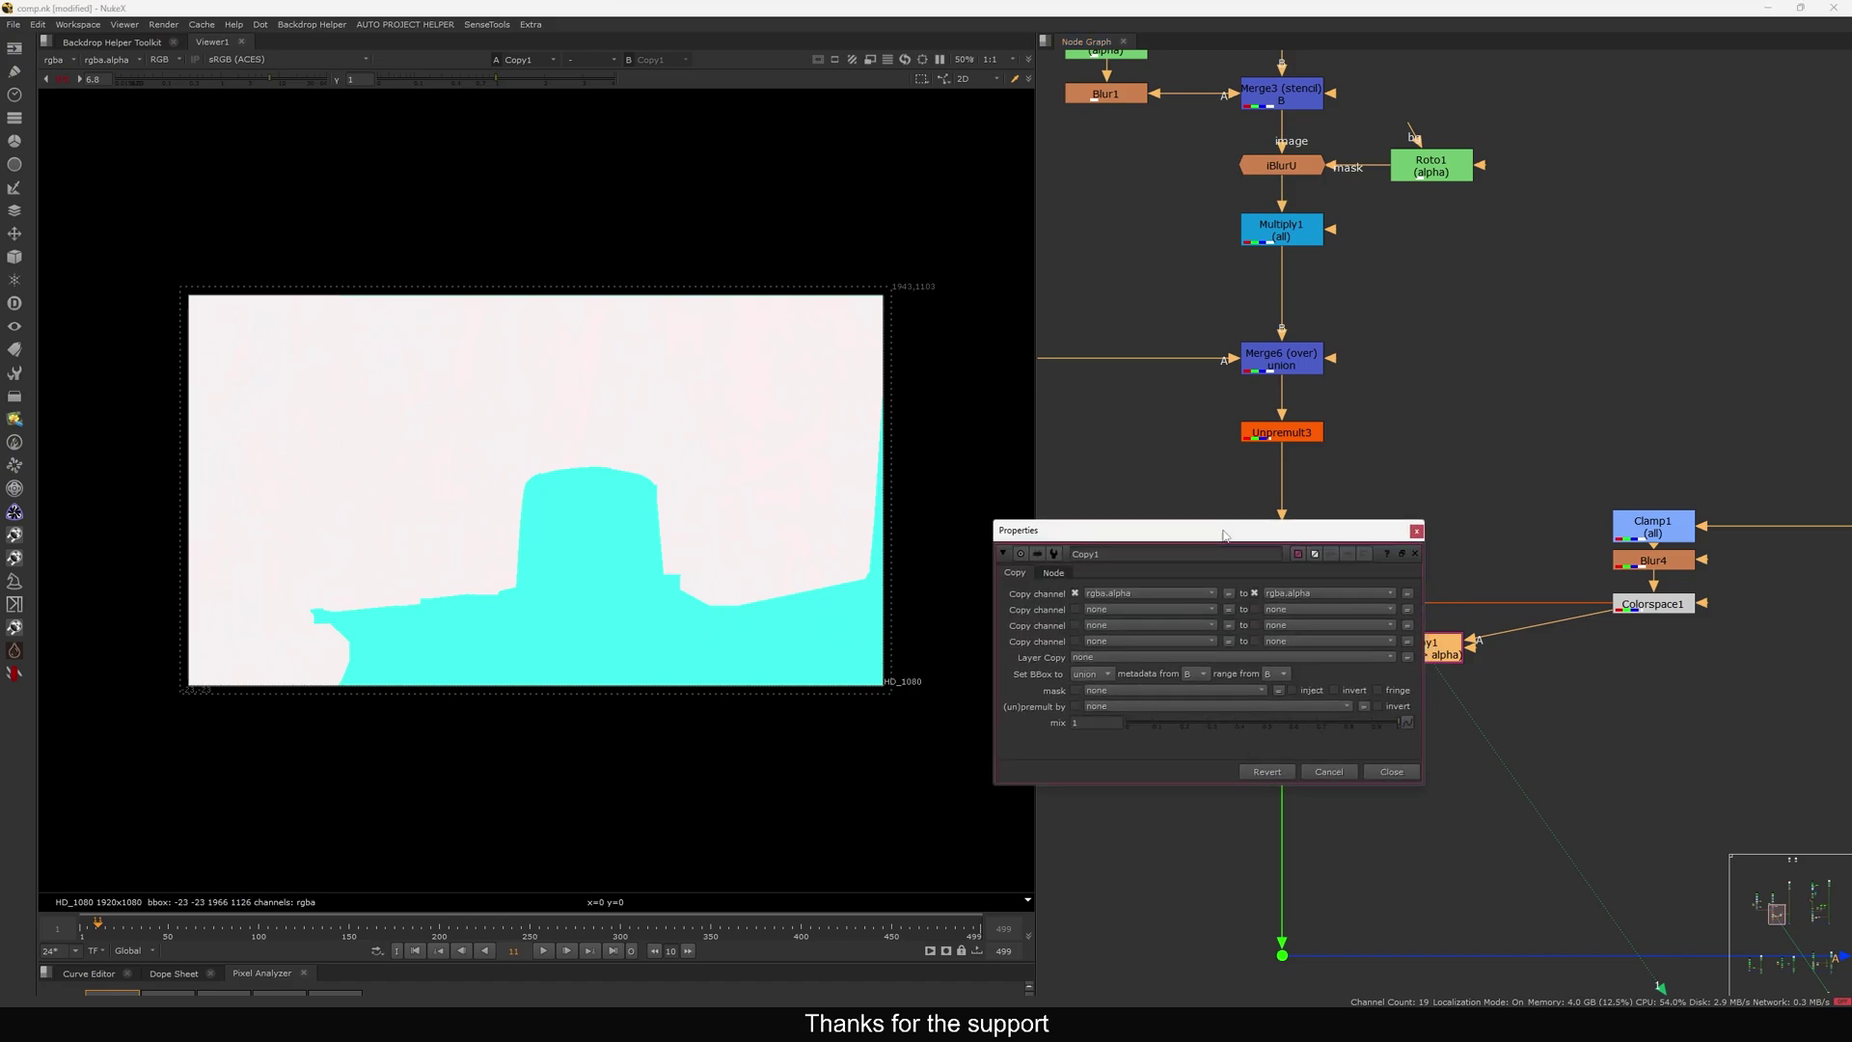
{"action": "left_click", "coordinate": [1091, 588]}
{"action": "left_click", "coordinate": [1083, 600]}
{"action": "left_click", "coordinate": [1081, 603]}
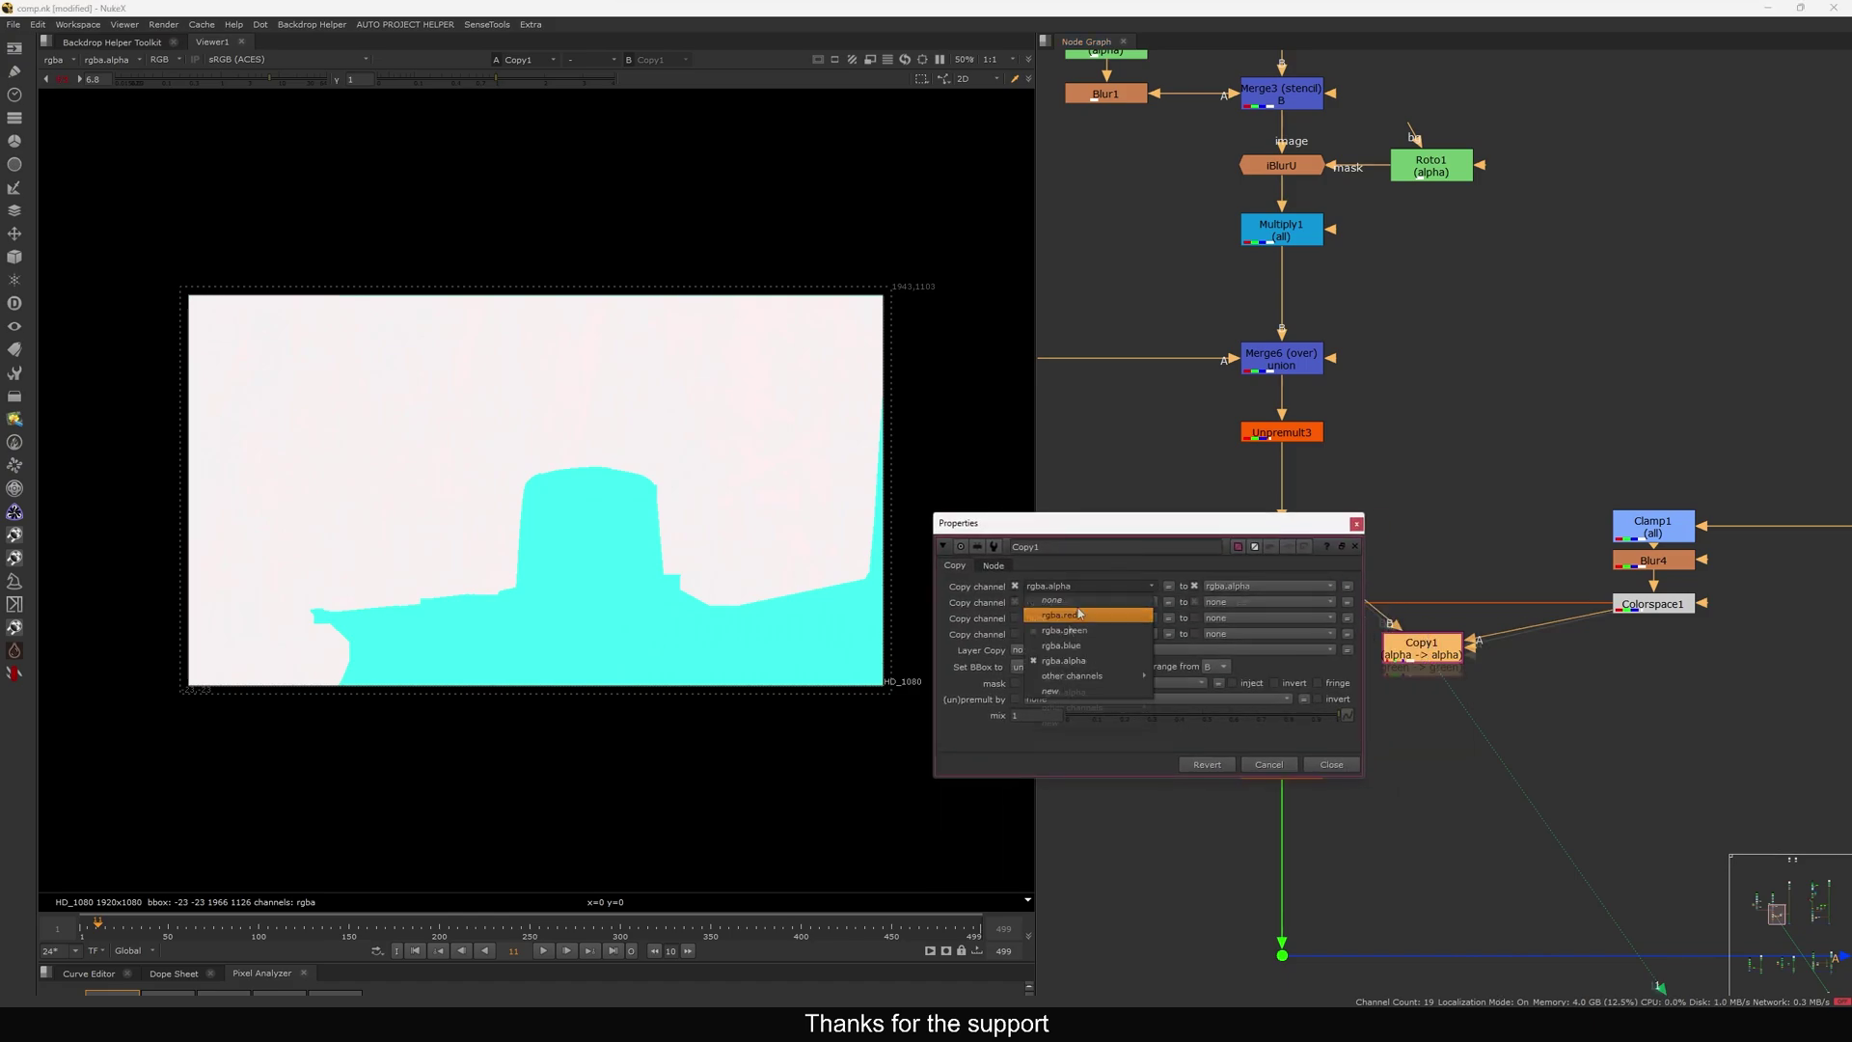
{"action": "left_click", "coordinate": [1075, 646]}
{"action": "left_click", "coordinate": [1075, 617]}
{"action": "left_click", "coordinate": [1061, 677]}
{"action": "left_click", "coordinate": [1268, 617]}
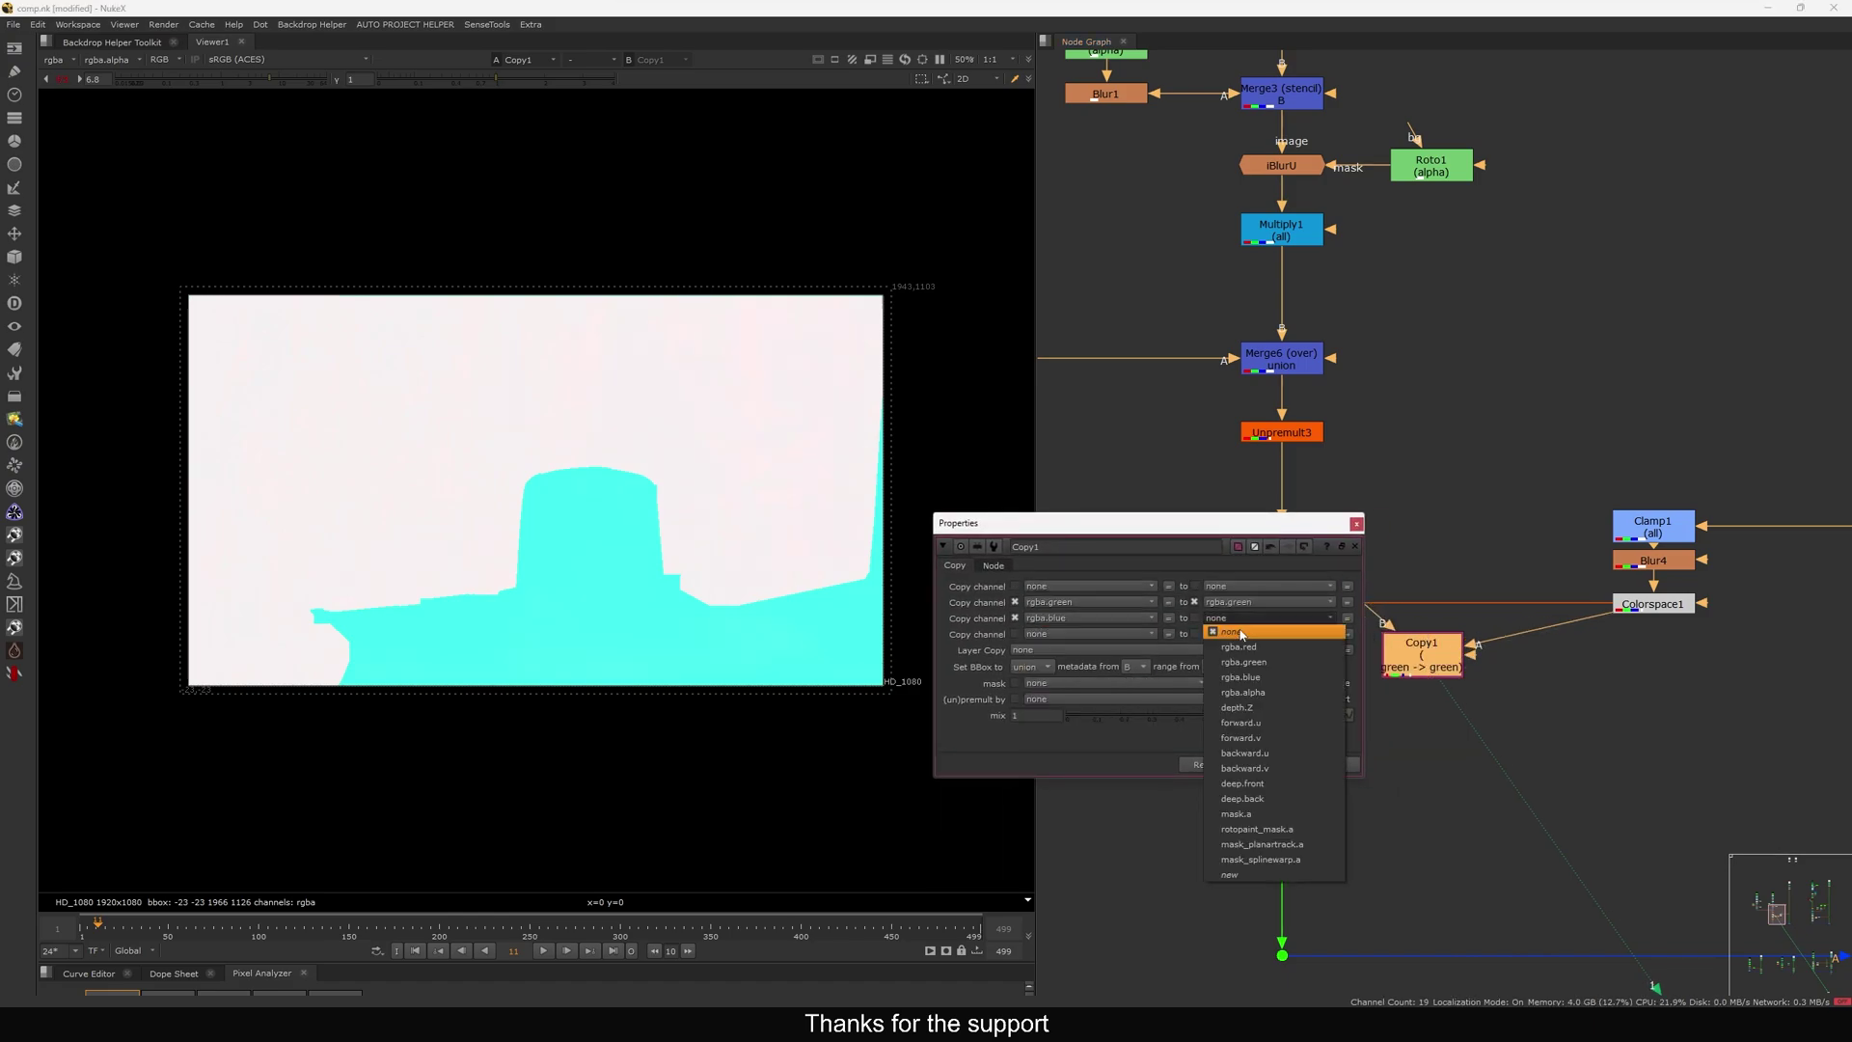
{"action": "left_click", "coordinate": [1255, 635]}
{"action": "left_click", "coordinate": [1357, 525]}
Rewire Colorspace3's input from Dissolve1 to Copy1 and display the Premult5 output.
{"action": "left_click", "coordinate": [1287, 632]}
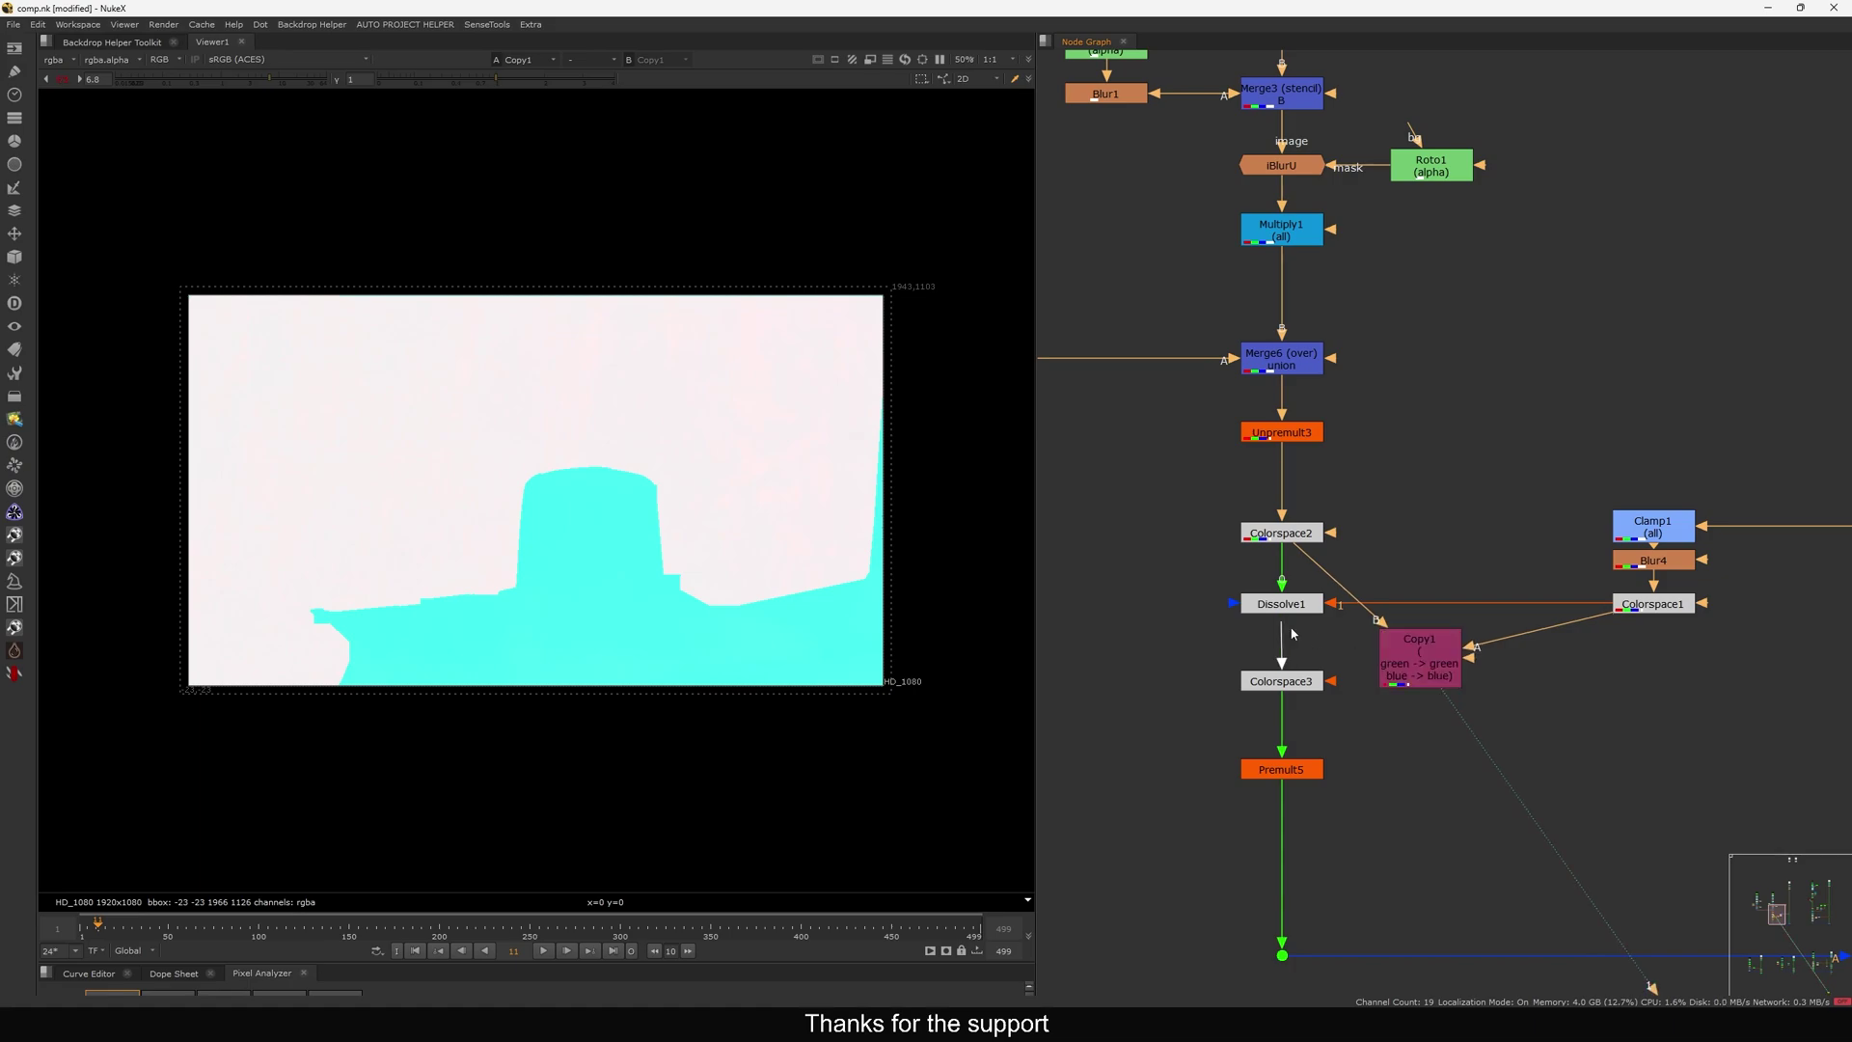
{"action": "left_click_drag", "start_coordinate": [1291, 633], "coordinate": [1398, 659]}
{"action": "left_click", "coordinate": [1255, 772]}
{"action": "key", "text": "1"}
{"action": "scroll", "coordinate": [1196, 726], "scroll_direction": "down", "scroll_amount": 3}
{"action": "middle_click_drag", "start_coordinate": [1241, 776], "coordinate": [1164, 665]}
{"action": "scroll", "coordinate": [1235, 614], "scroll_direction": "up", "scroll_amount": 1}
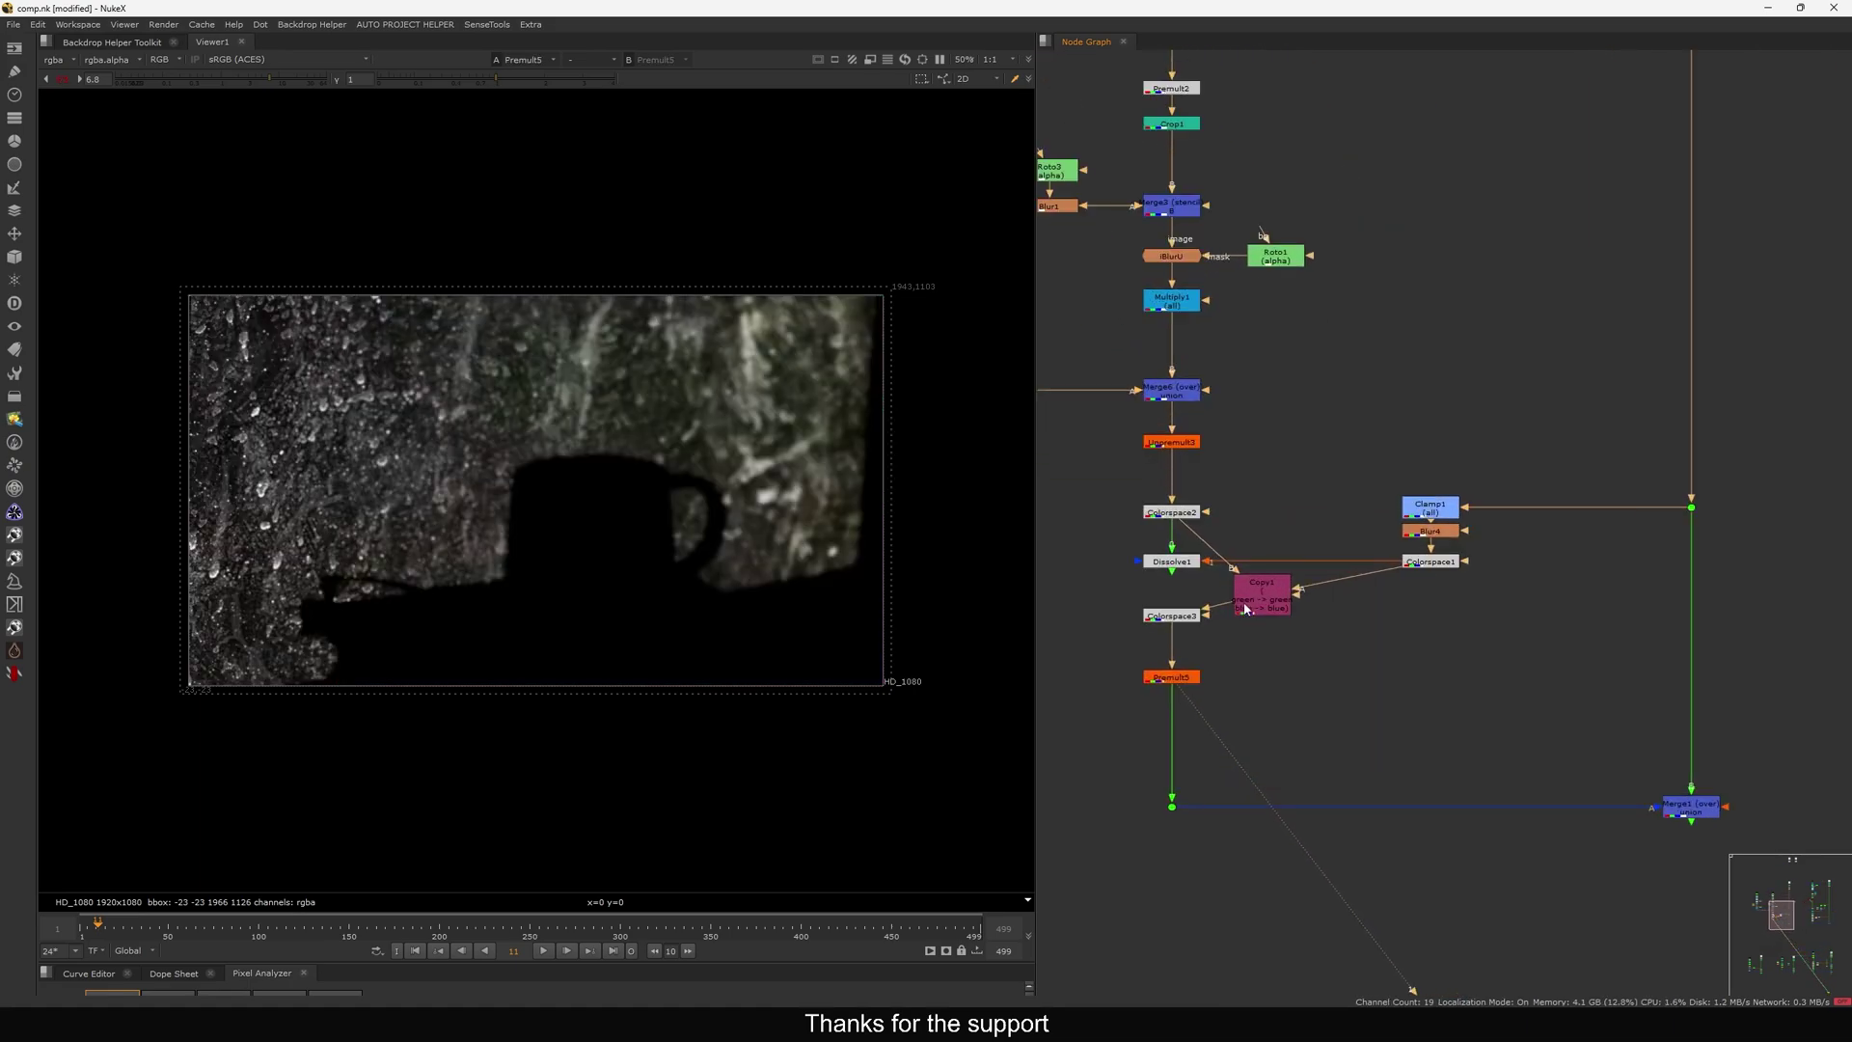
Switch Colorspace3's input between Dissolve1 and Copy1 to compare the two methods.
{"action": "middle_click_drag", "start_coordinate": [1245, 608], "coordinate": [1275, 615]}
{"action": "left_click_drag", "start_coordinate": [1274, 615], "coordinate": [1285, 607]}
{"action": "left_click_drag", "start_coordinate": [1257, 603], "coordinate": [1226, 603]}
{"action": "scroll", "coordinate": [1207, 583], "scroll_direction": "up", "scroll_amount": 3}
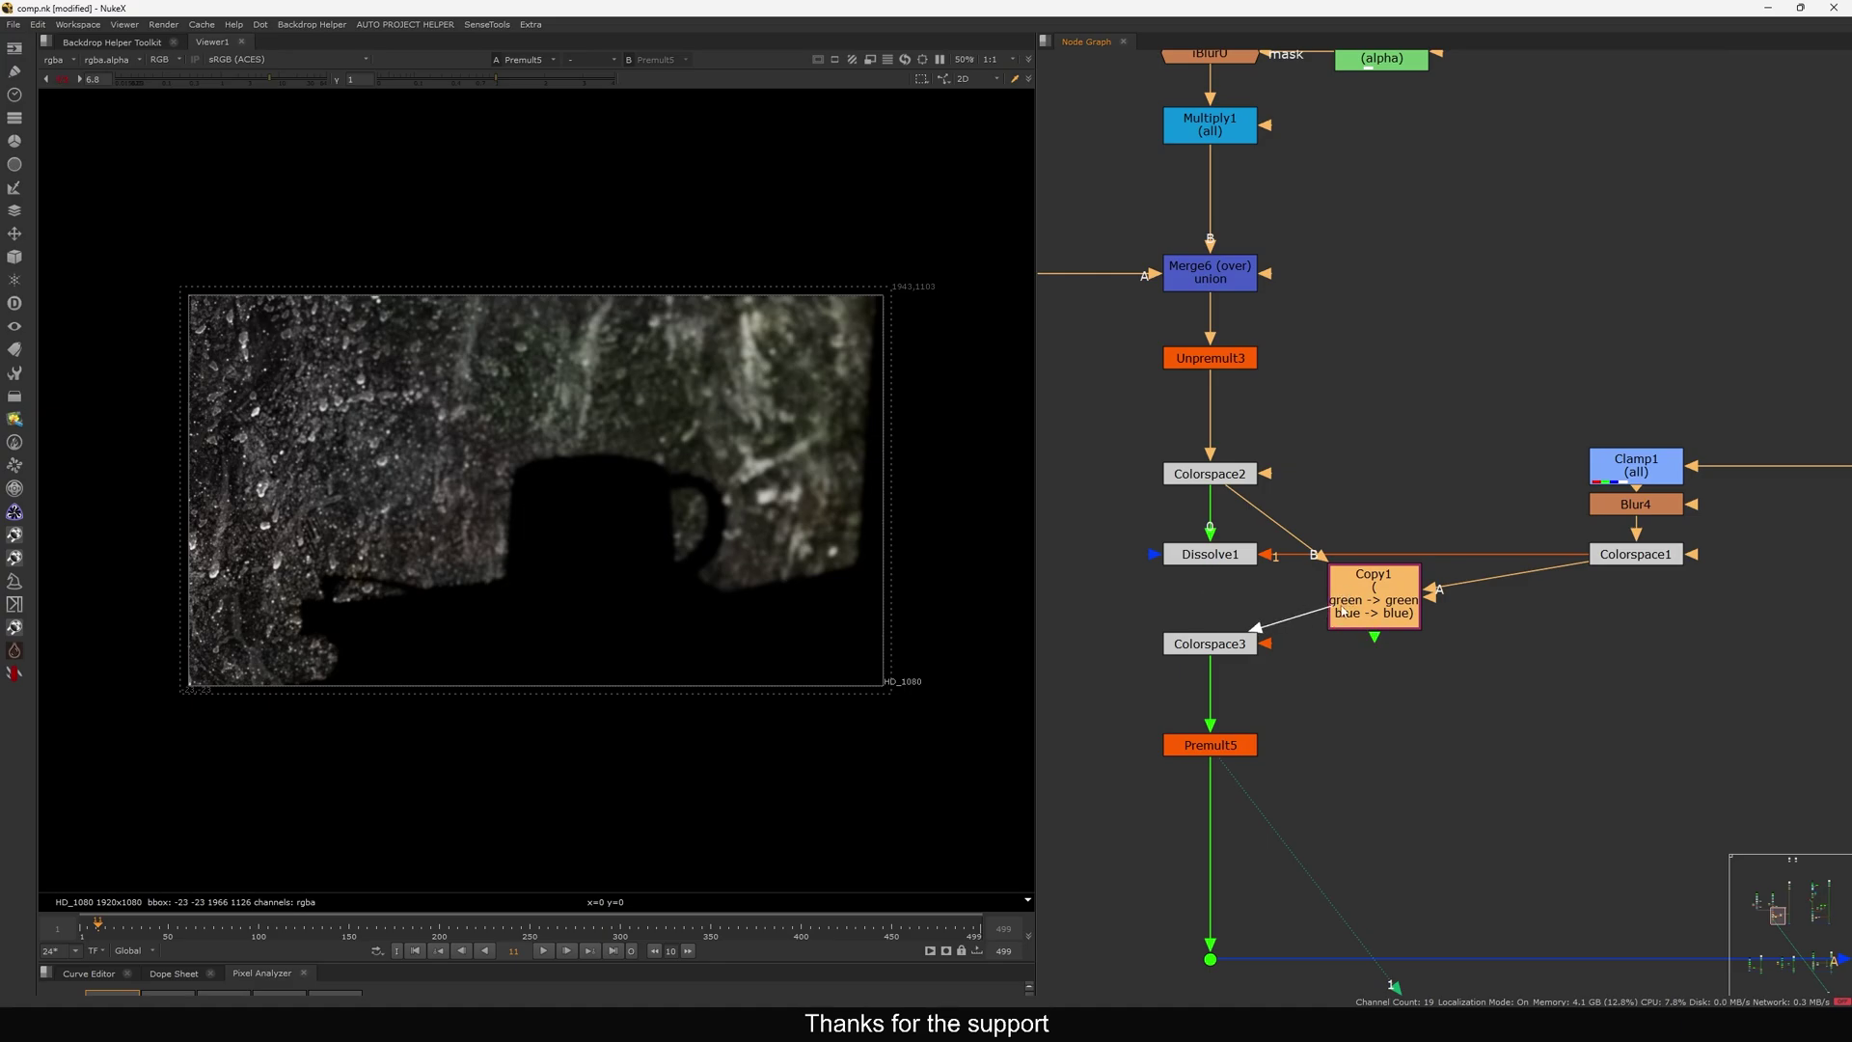
{"action": "left_click_drag", "start_coordinate": [1206, 584], "coordinate": [1363, 606]}
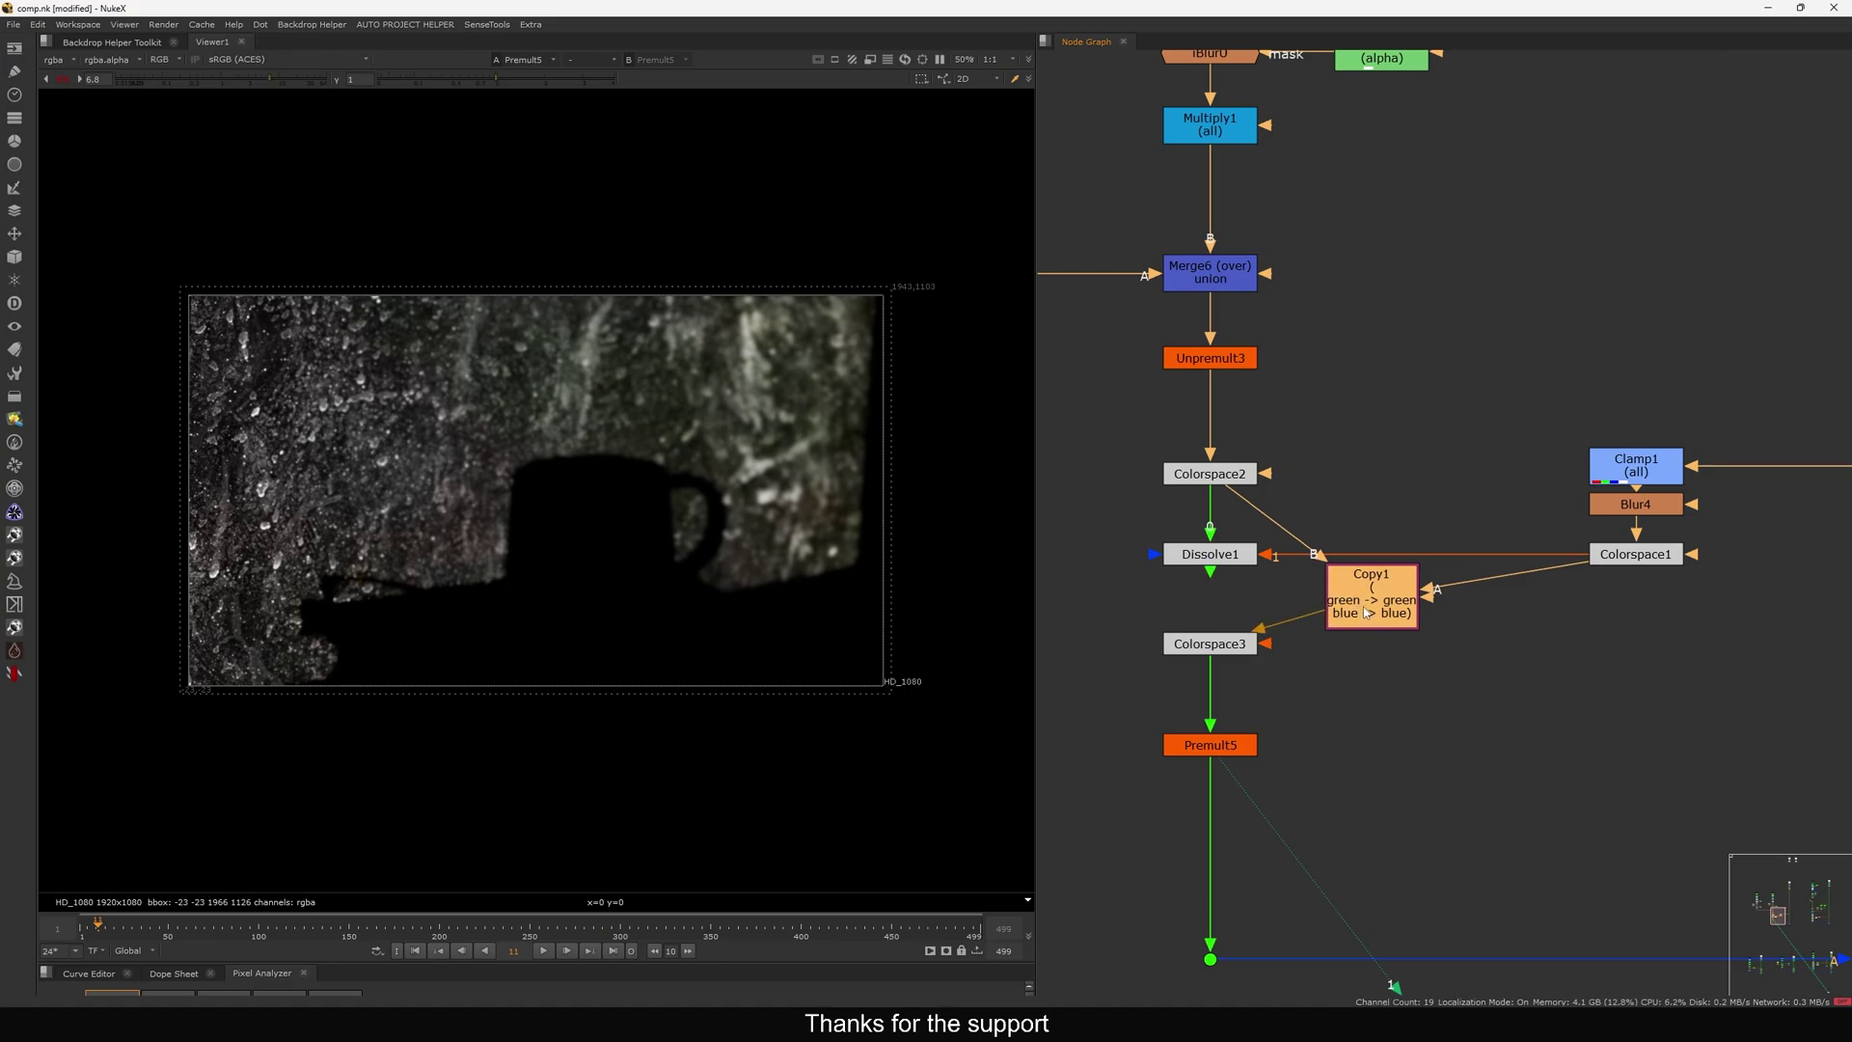
Review Copy1's channel settings and delete the node so that Dissolve1 feeds Colorspace3.
{"action": "double_click", "coordinate": [1367, 612]}
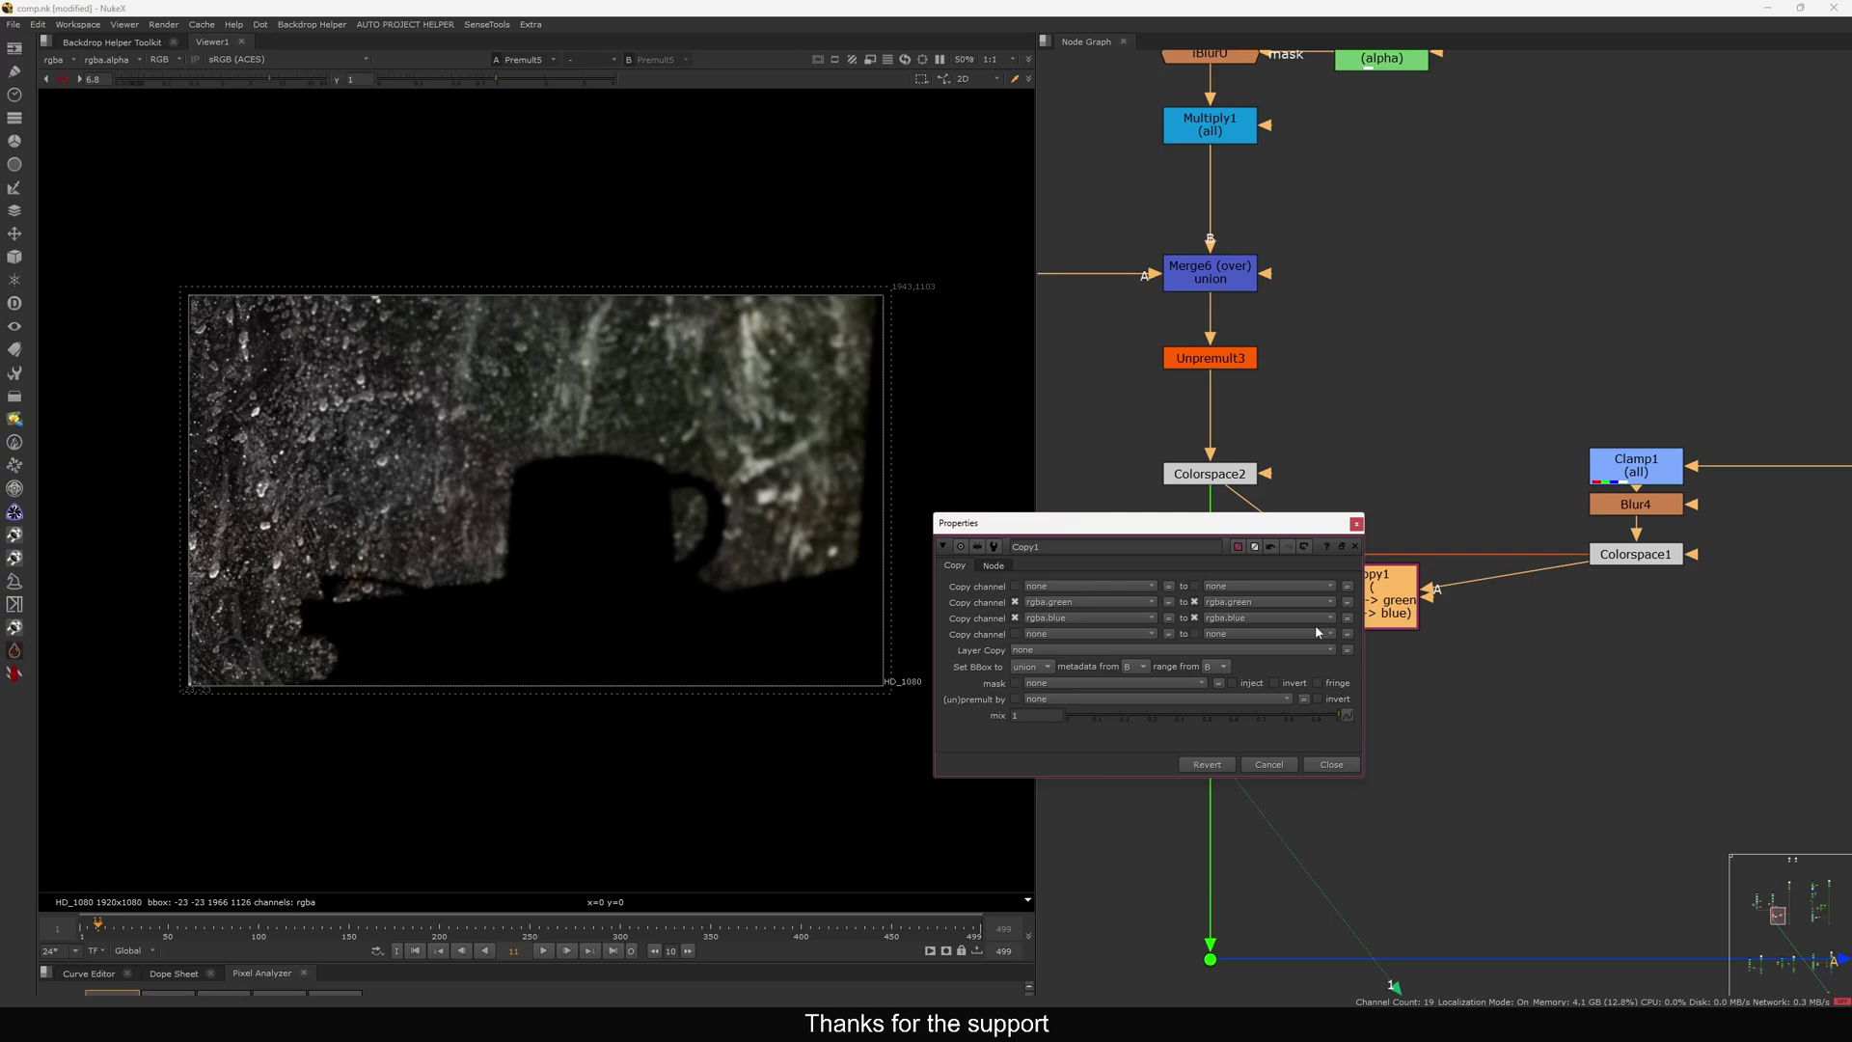
{"action": "left_click", "coordinate": [1356, 525]}
{"action": "left_click_drag", "start_coordinate": [1388, 603], "coordinate": [1371, 611]}
{"action": "key", "text": "Delete"}
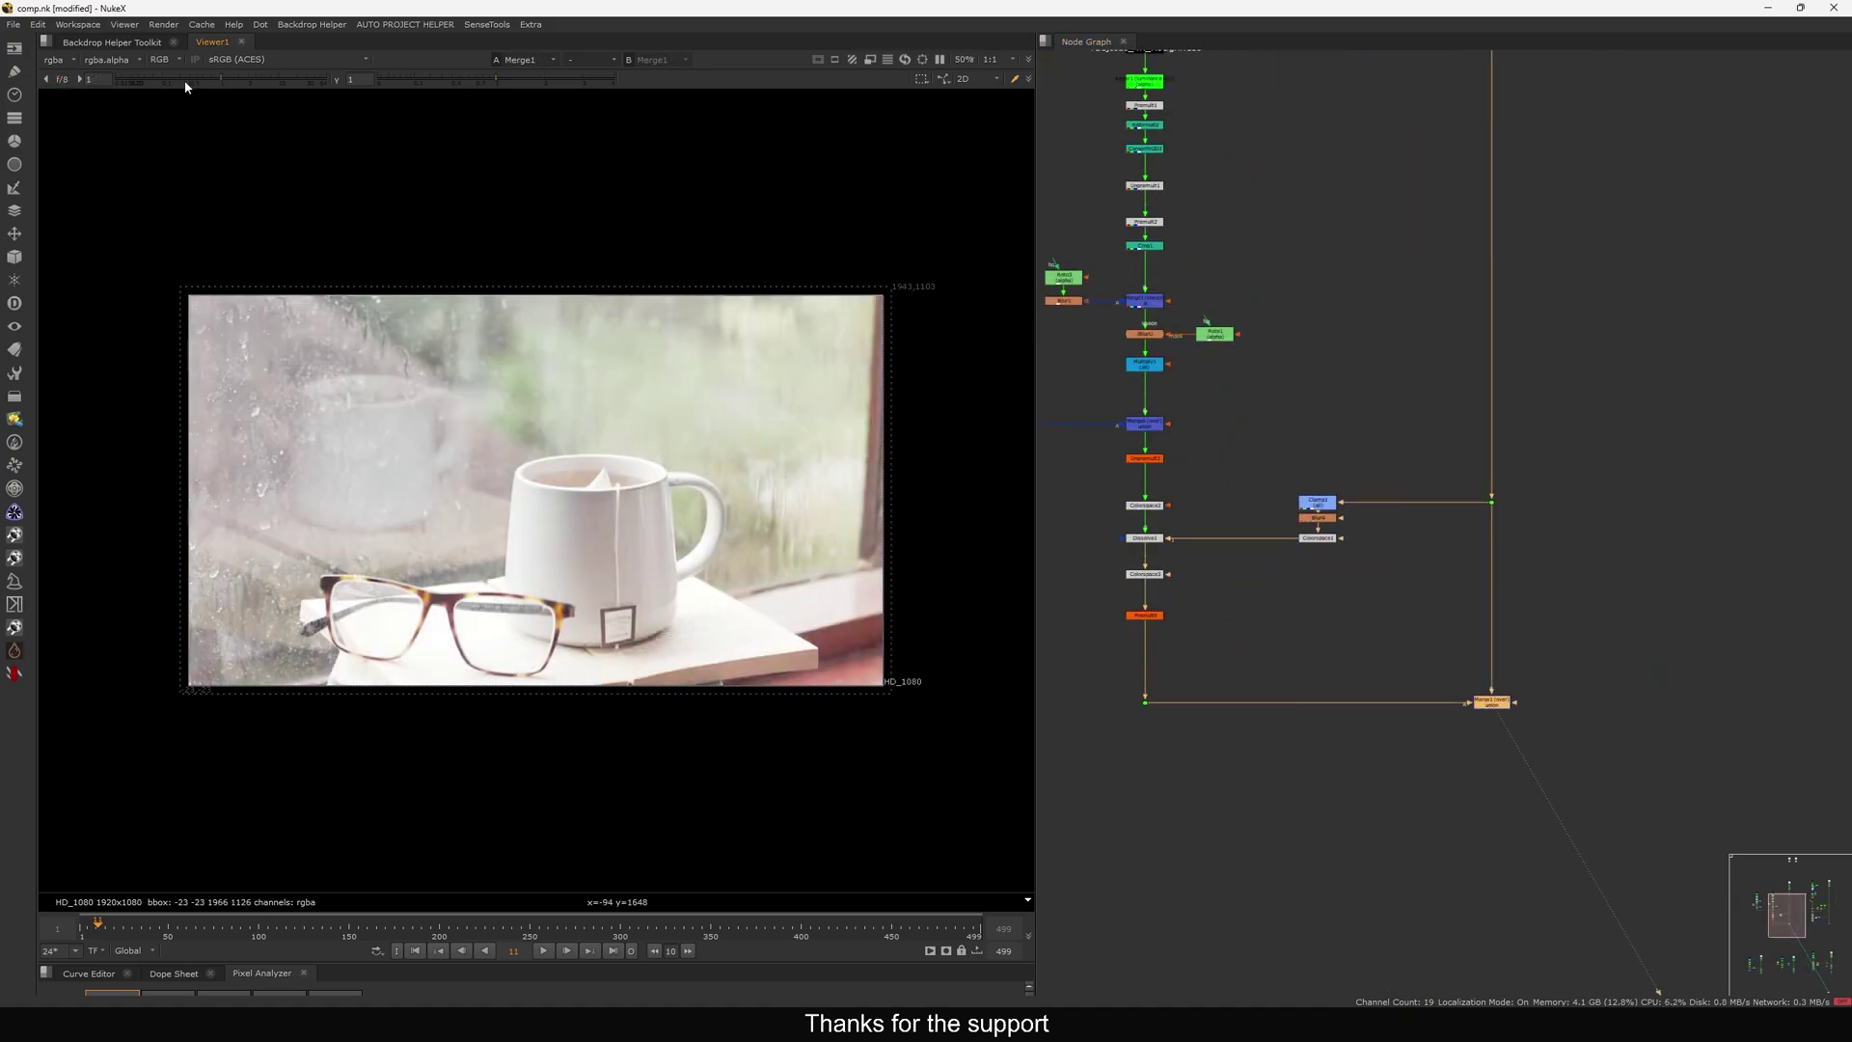
Reset the viewer gain to 1 and compare the window comp with Merge1 disabled and enabled.
{"action": "left_click", "coordinate": [186, 81], "text": "ctrl"}
{"action": "left_click_drag", "start_coordinate": [1574, 657], "coordinate": [1444, 726]}
{"action": "key", "text": "d"}
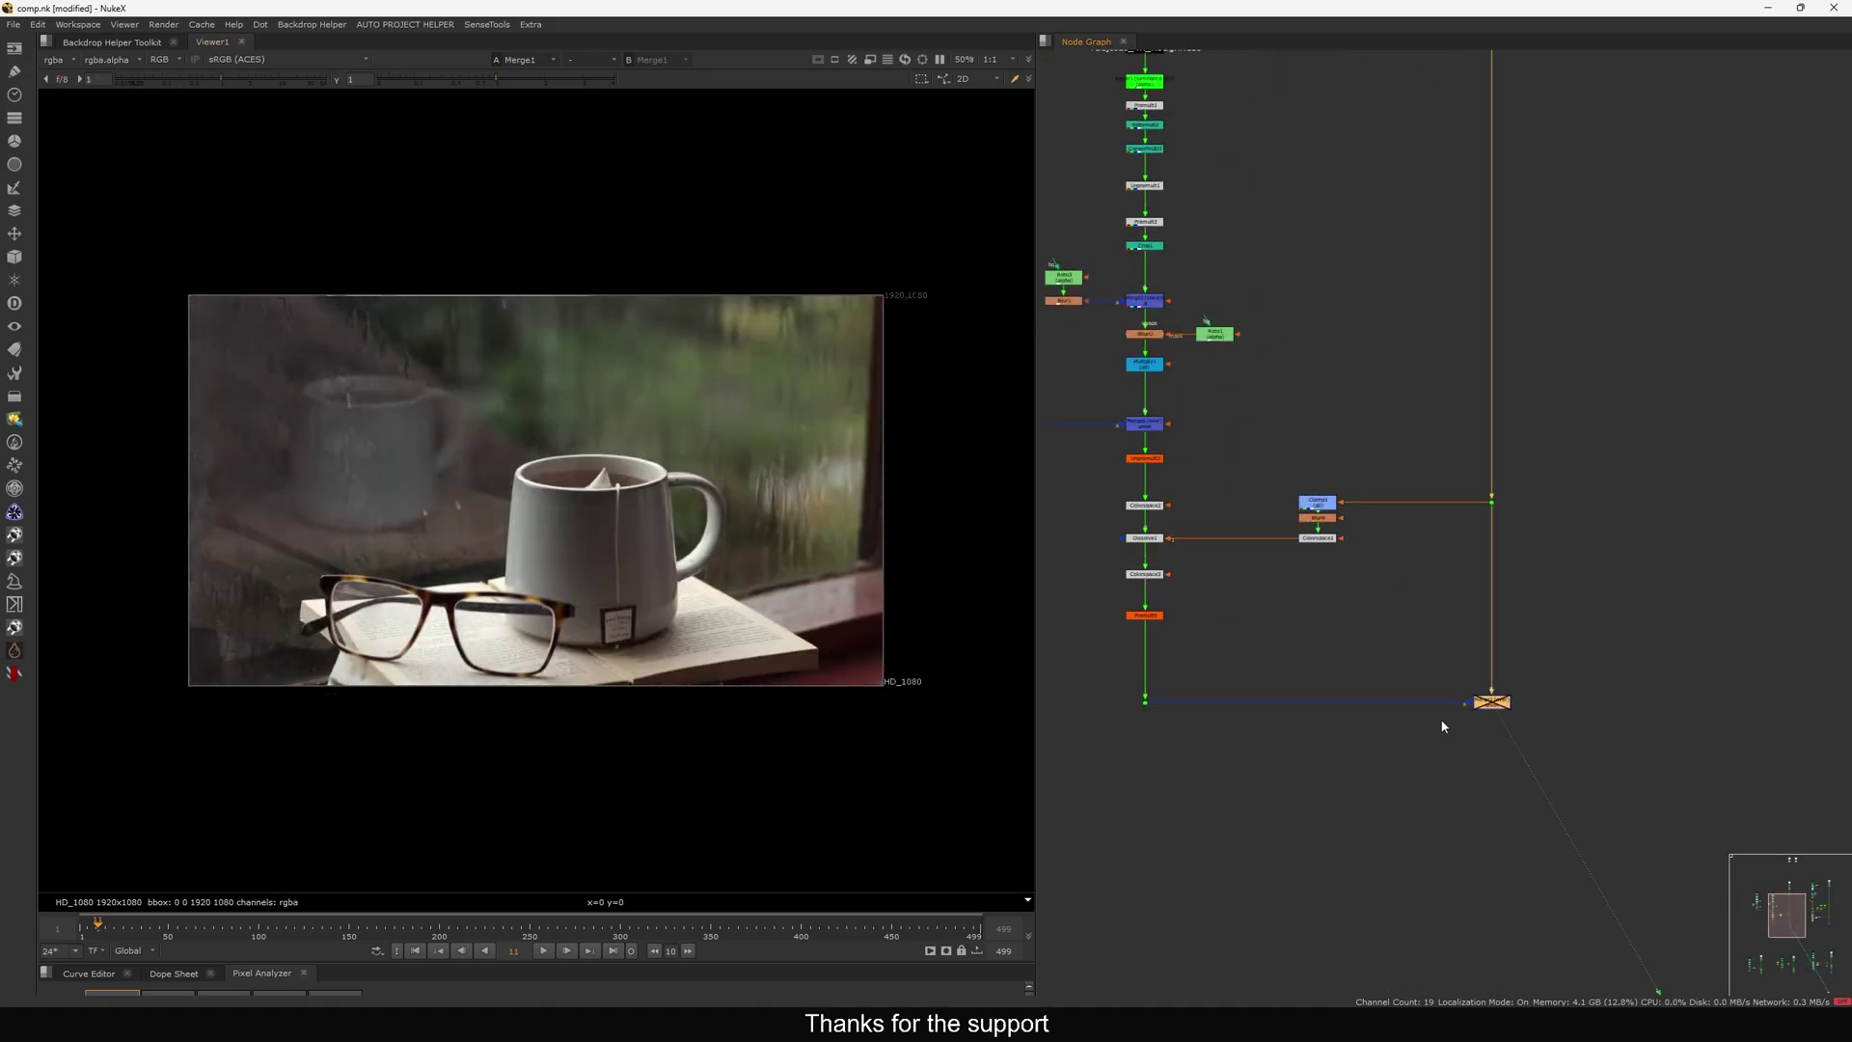
{"action": "key", "text": "d"}
Display the Merge4 output of the neighbouring coffee glass comp.
{"action": "middle_click_drag", "start_coordinate": [1279, 382], "coordinate": [1492, 497]}
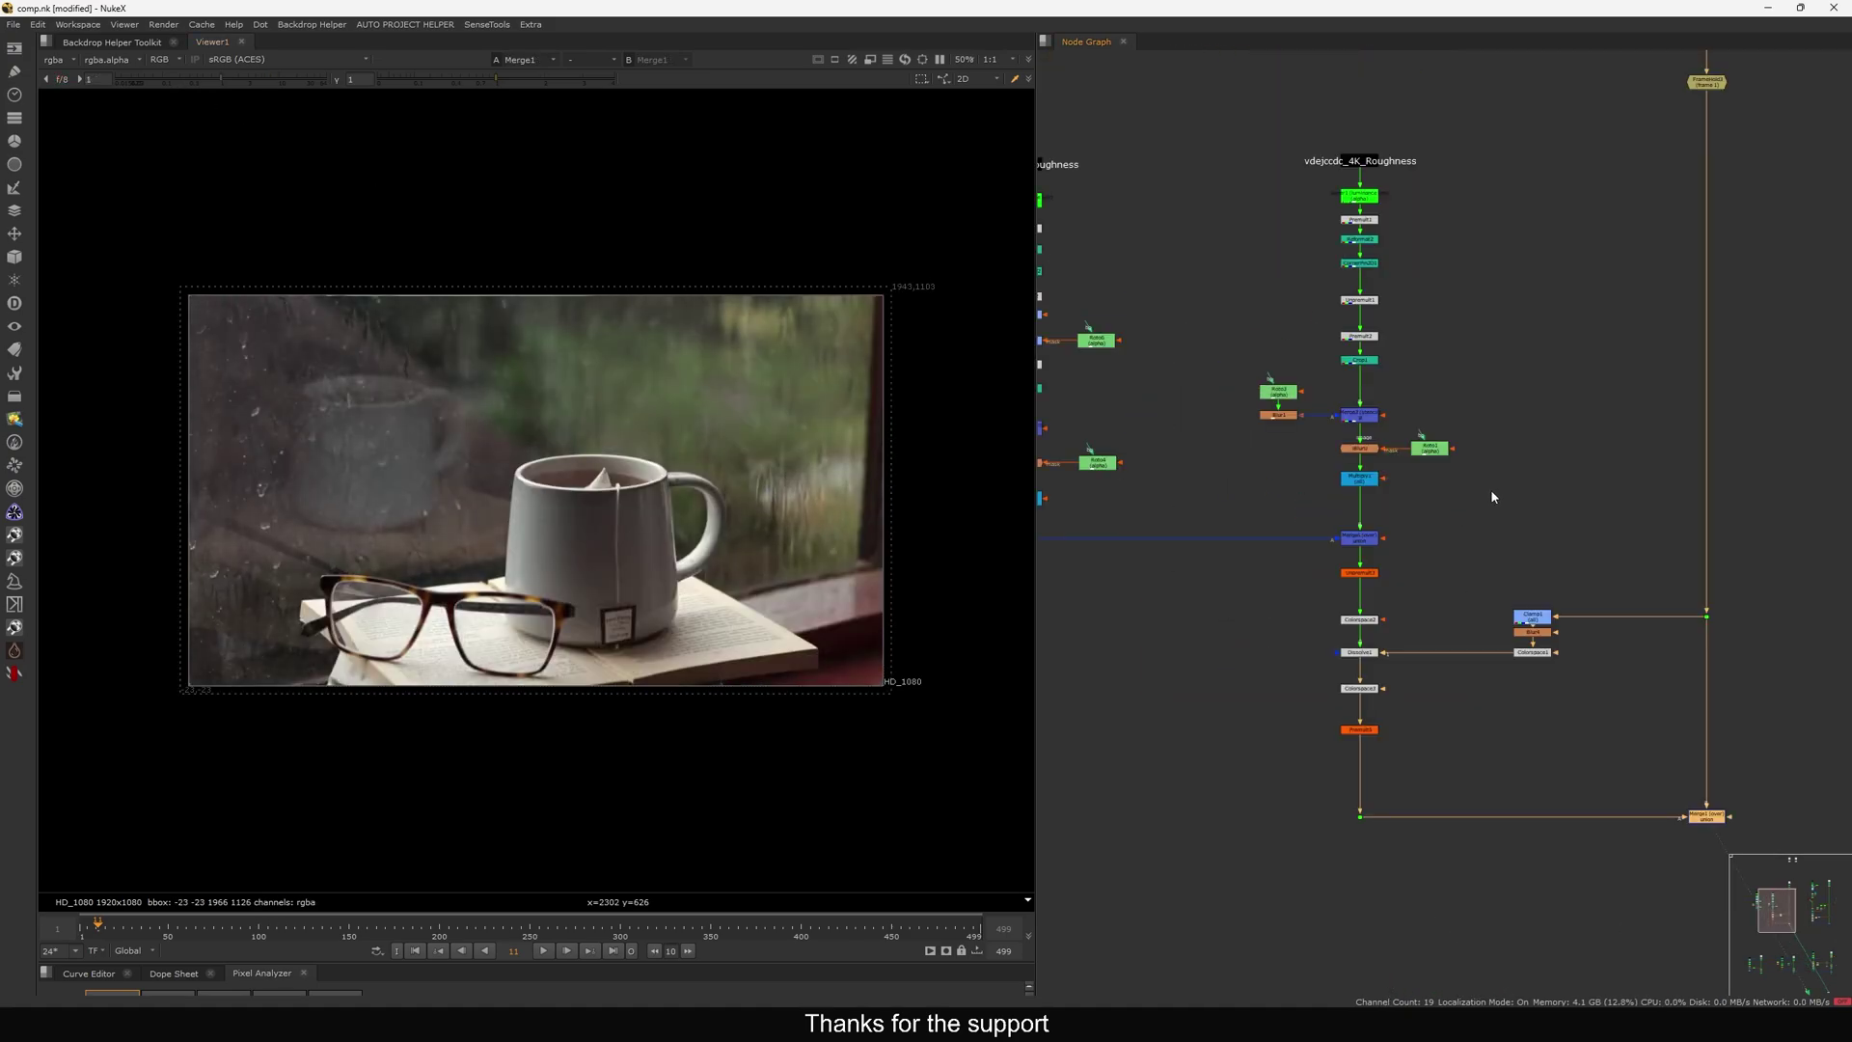
{"action": "middle_click_drag", "start_coordinate": [1571, 442], "coordinate": [1472, 503]}
{"action": "scroll", "coordinate": [1476, 500], "scroll_direction": "down", "scroll_amount": 2}
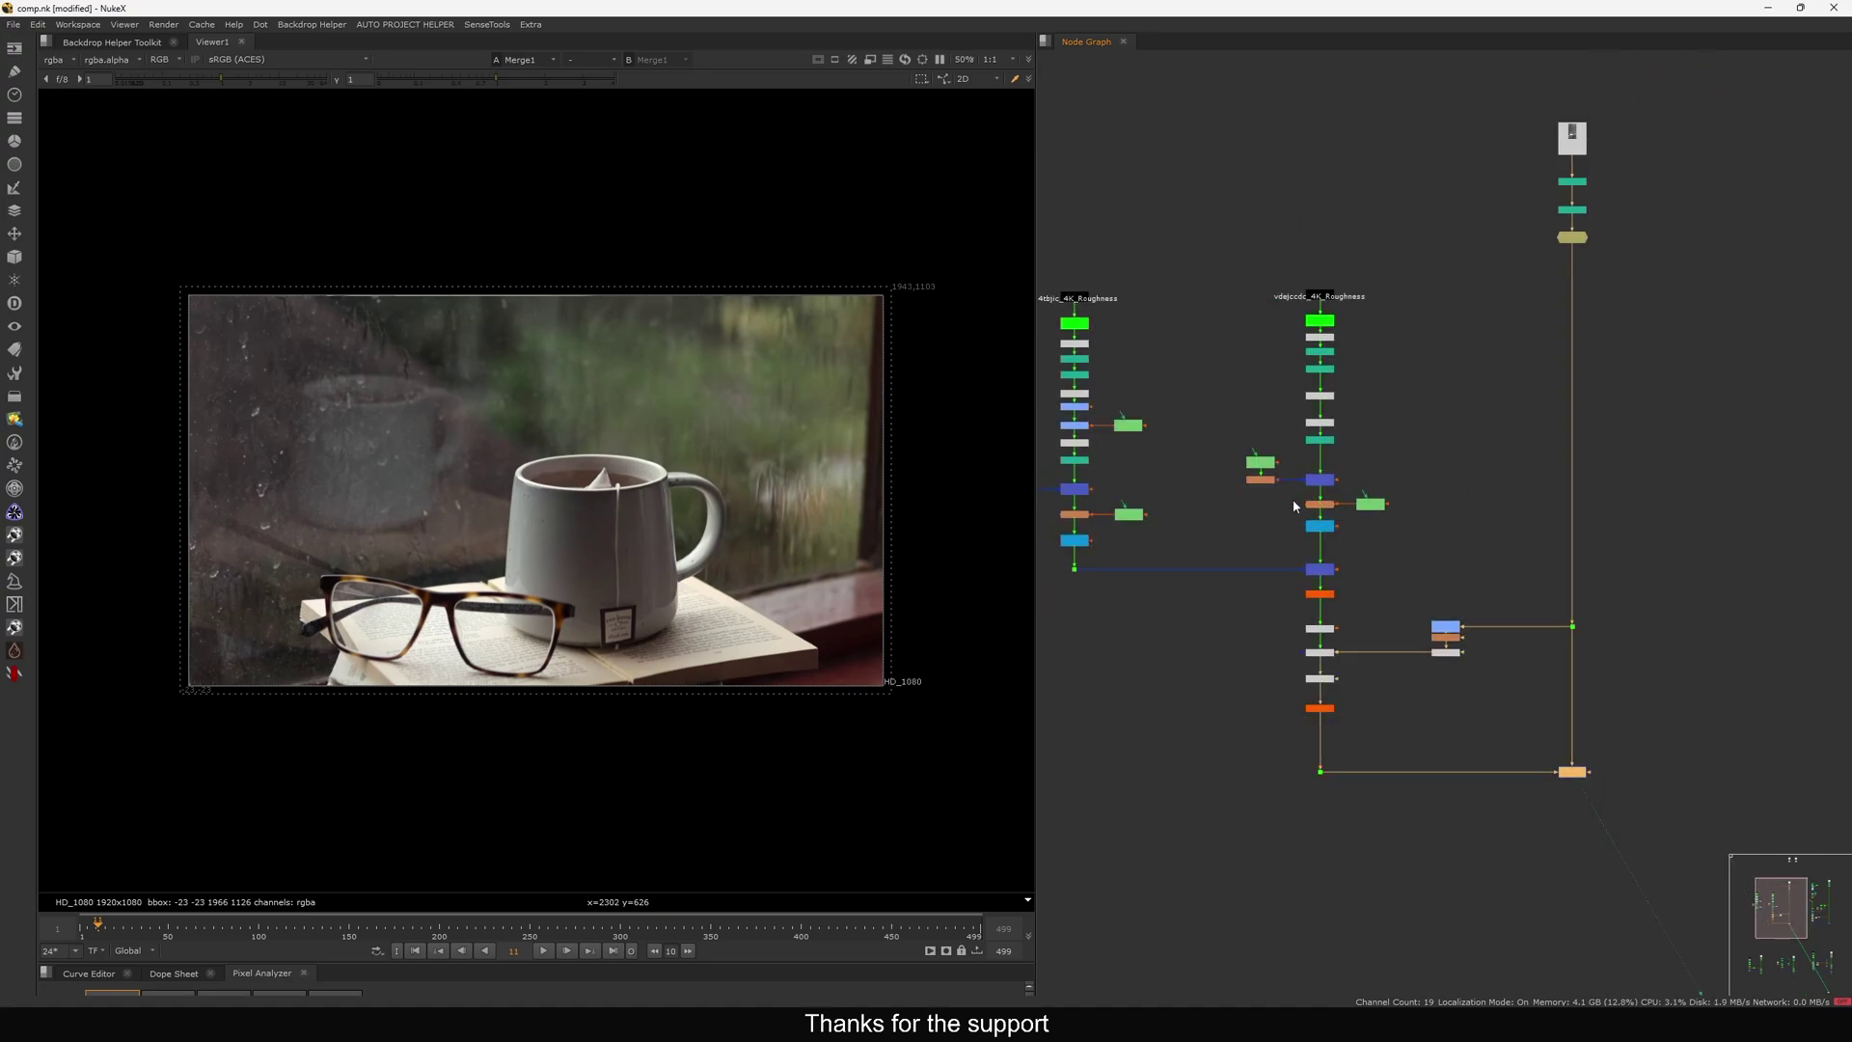
{"action": "scroll", "coordinate": [1197, 531], "scroll_direction": "down", "scroll_amount": 2}
{"action": "middle_click_drag", "start_coordinate": [1814, 644], "coordinate": [1471, 666]}
{"action": "scroll", "coordinate": [1445, 679], "scroll_direction": "up", "scroll_amount": 2}
{"action": "left_click_drag", "start_coordinate": [1475, 696], "coordinate": [1320, 790]}
{"action": "key", "text": "1"}
{"action": "middle_click_drag", "start_coordinate": [1323, 788], "coordinate": [1333, 777]}
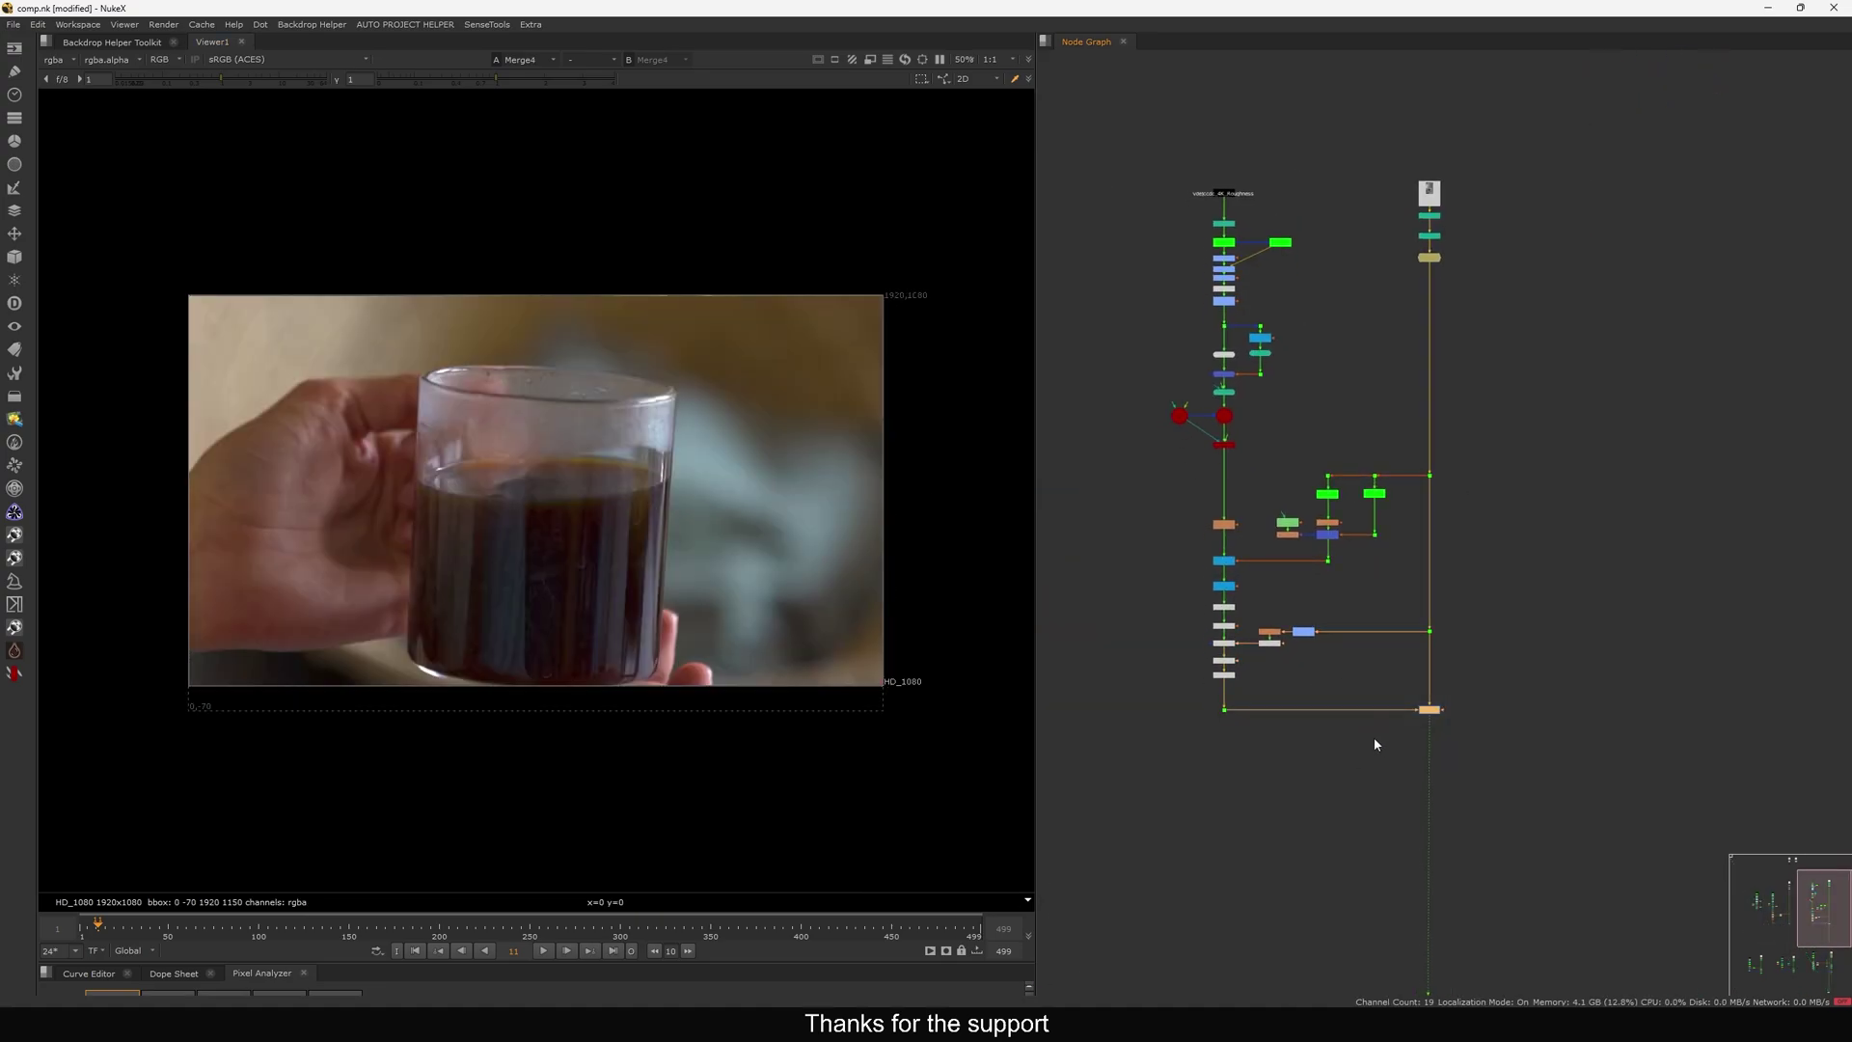
Examine the smudges on the glass up close, highlight the geometry, camera and render nodes, and compare with the FrameHold plate.
{"action": "scroll", "coordinate": [586, 577], "scroll_direction": "up", "scroll_amount": 5}
{"action": "scroll", "coordinate": [585, 584], "scroll_direction": "down", "scroll_amount": 5}
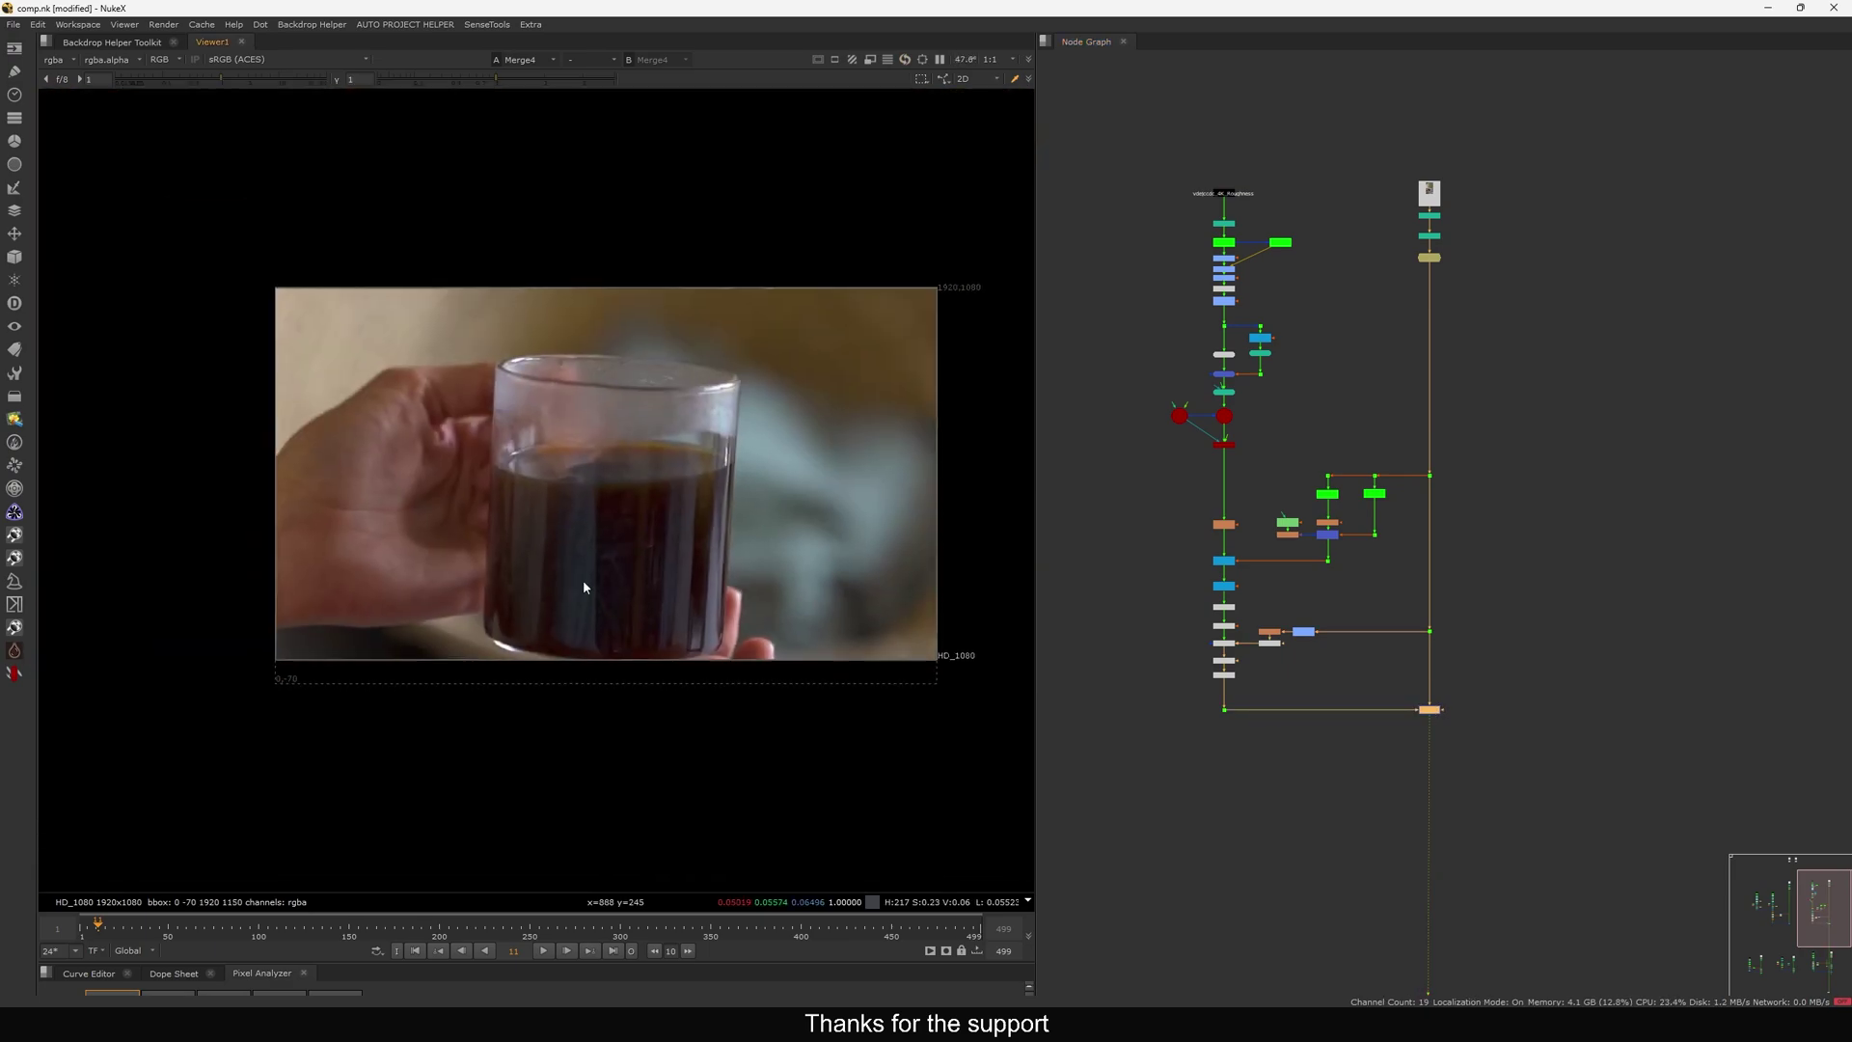
{"action": "scroll", "coordinate": [585, 585], "scroll_direction": "up", "scroll_amount": 3}
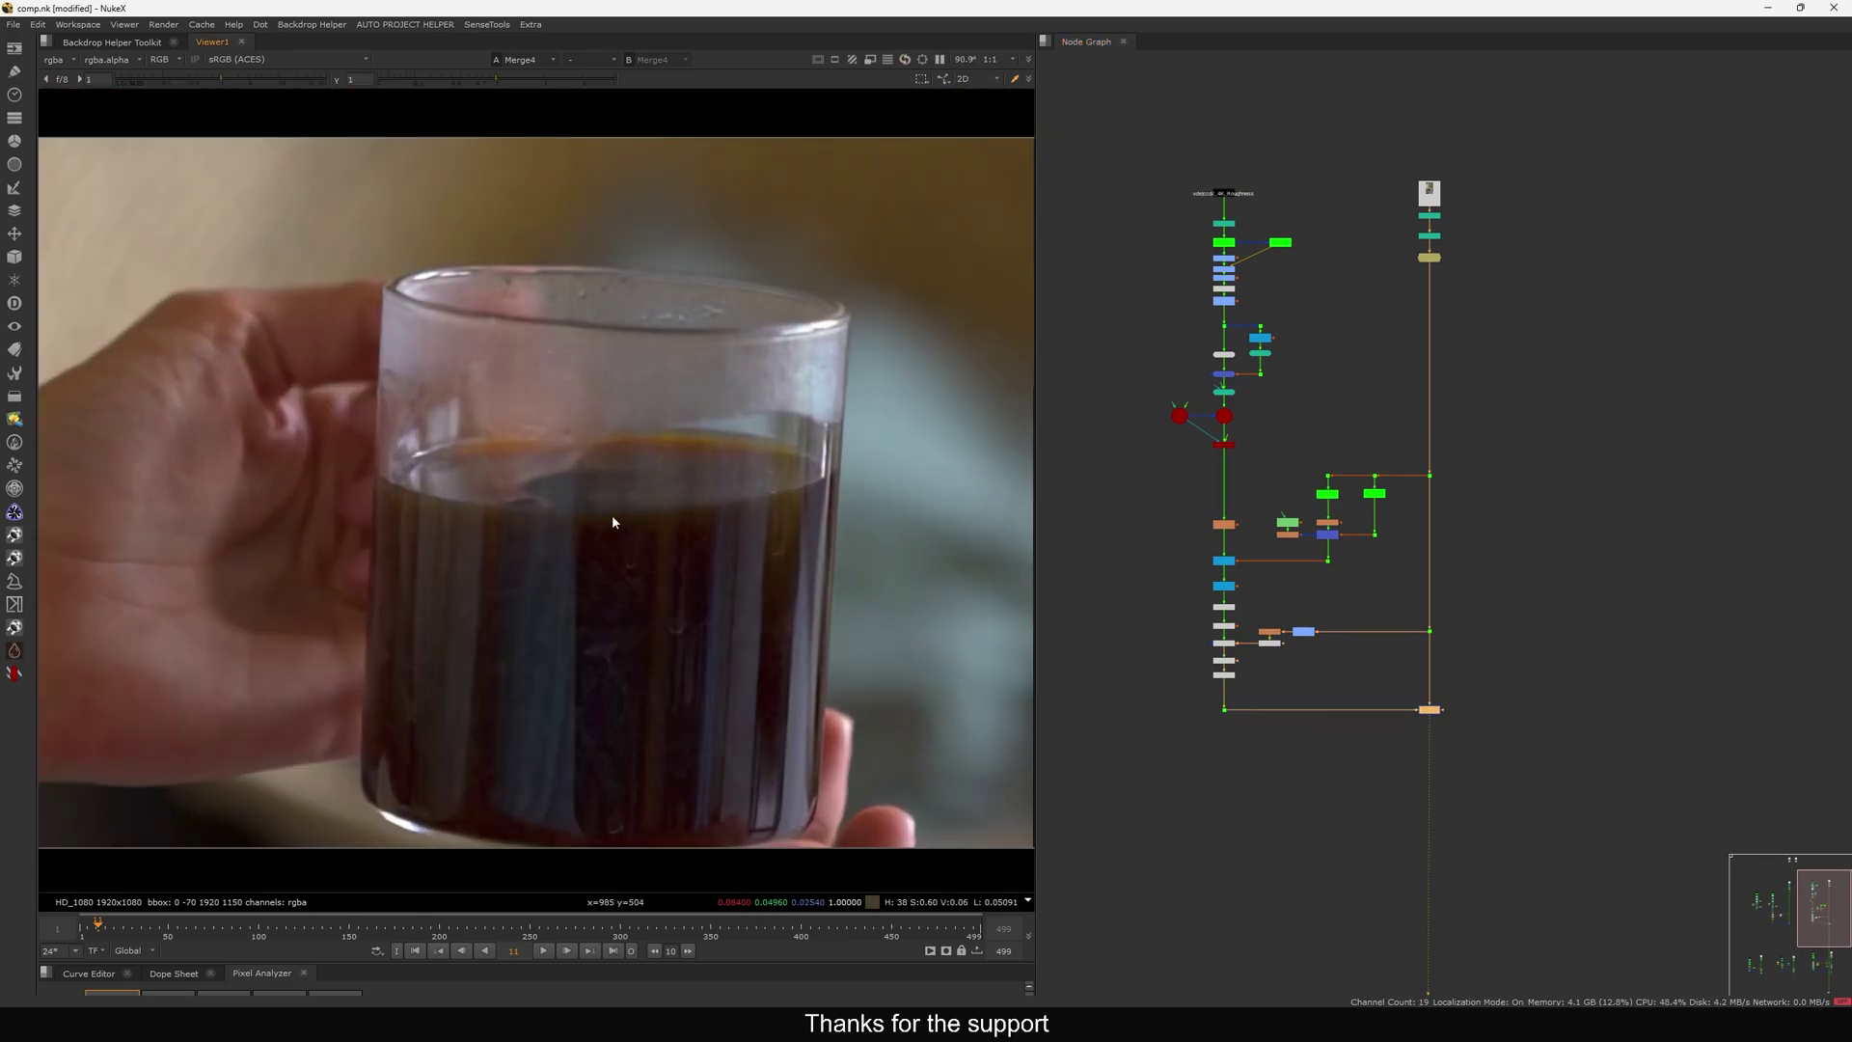
{"action": "scroll", "coordinate": [1399, 451], "scroll_direction": "up", "scroll_amount": 5}
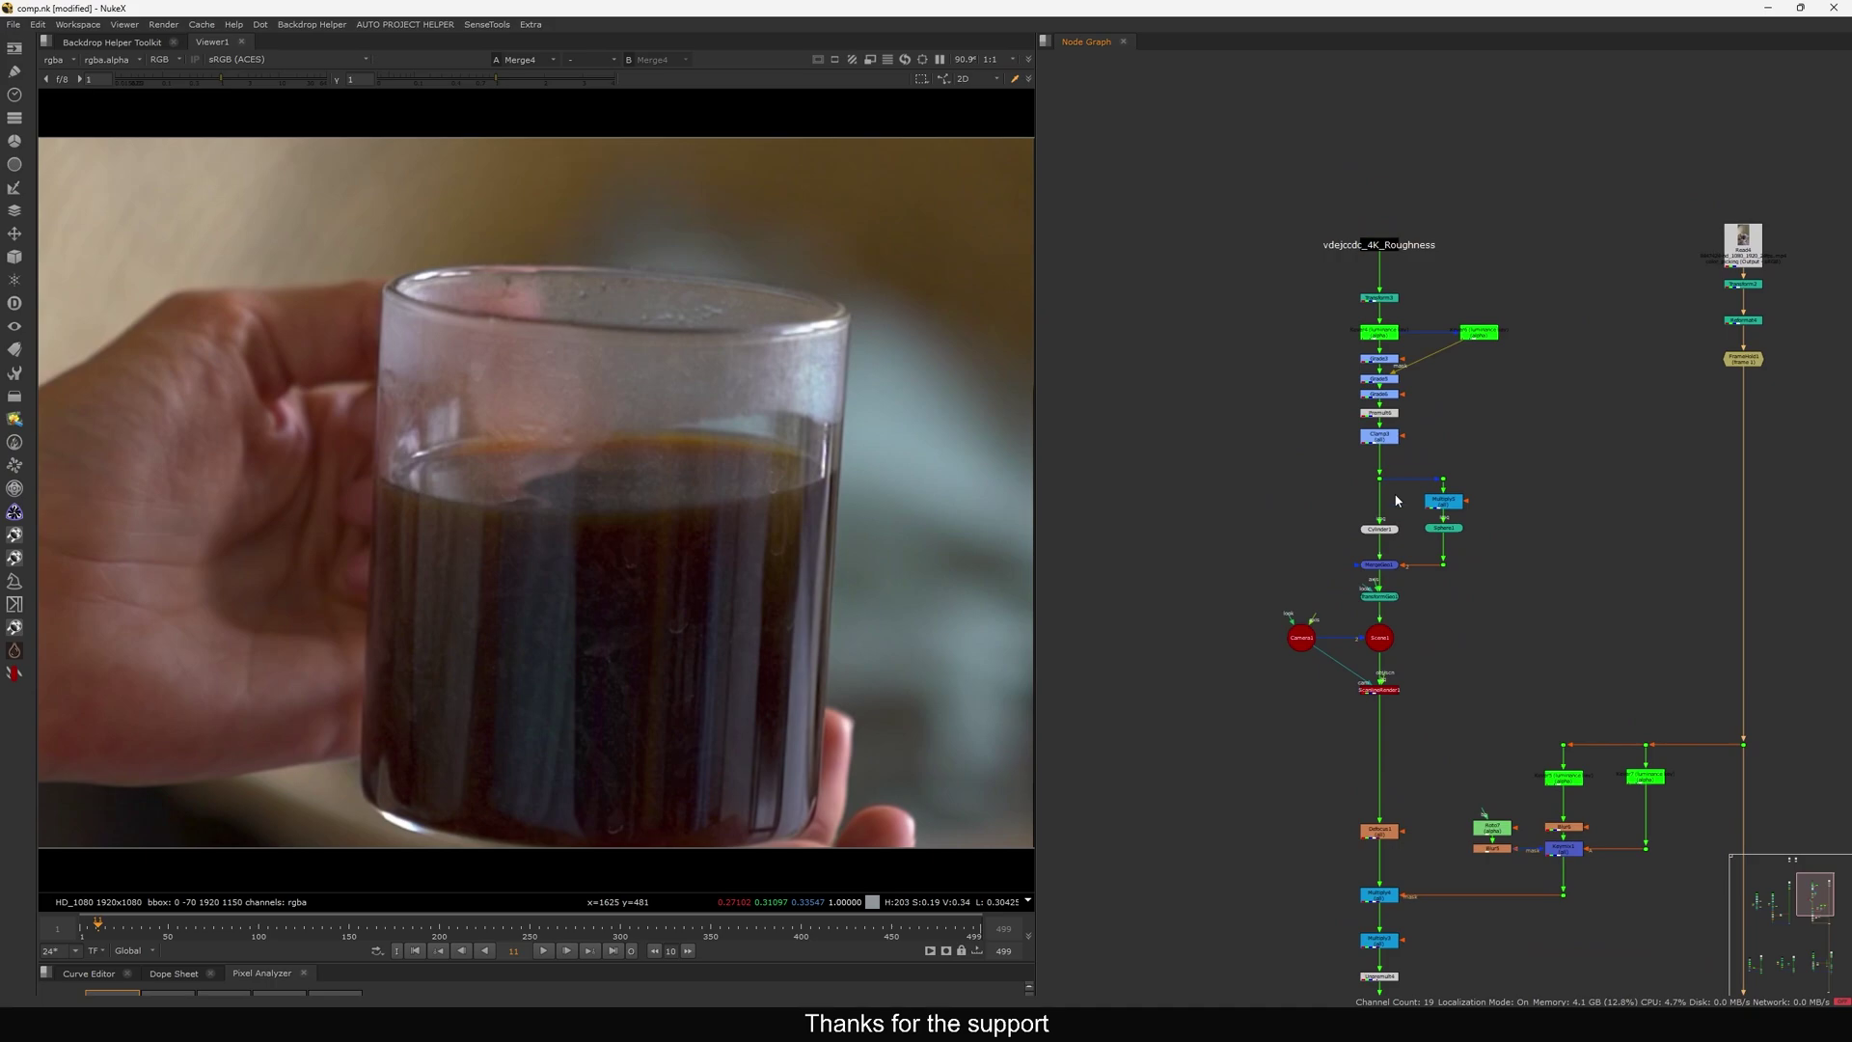
{"action": "left_click_drag", "start_coordinate": [1491, 488], "coordinate": [1260, 743]}
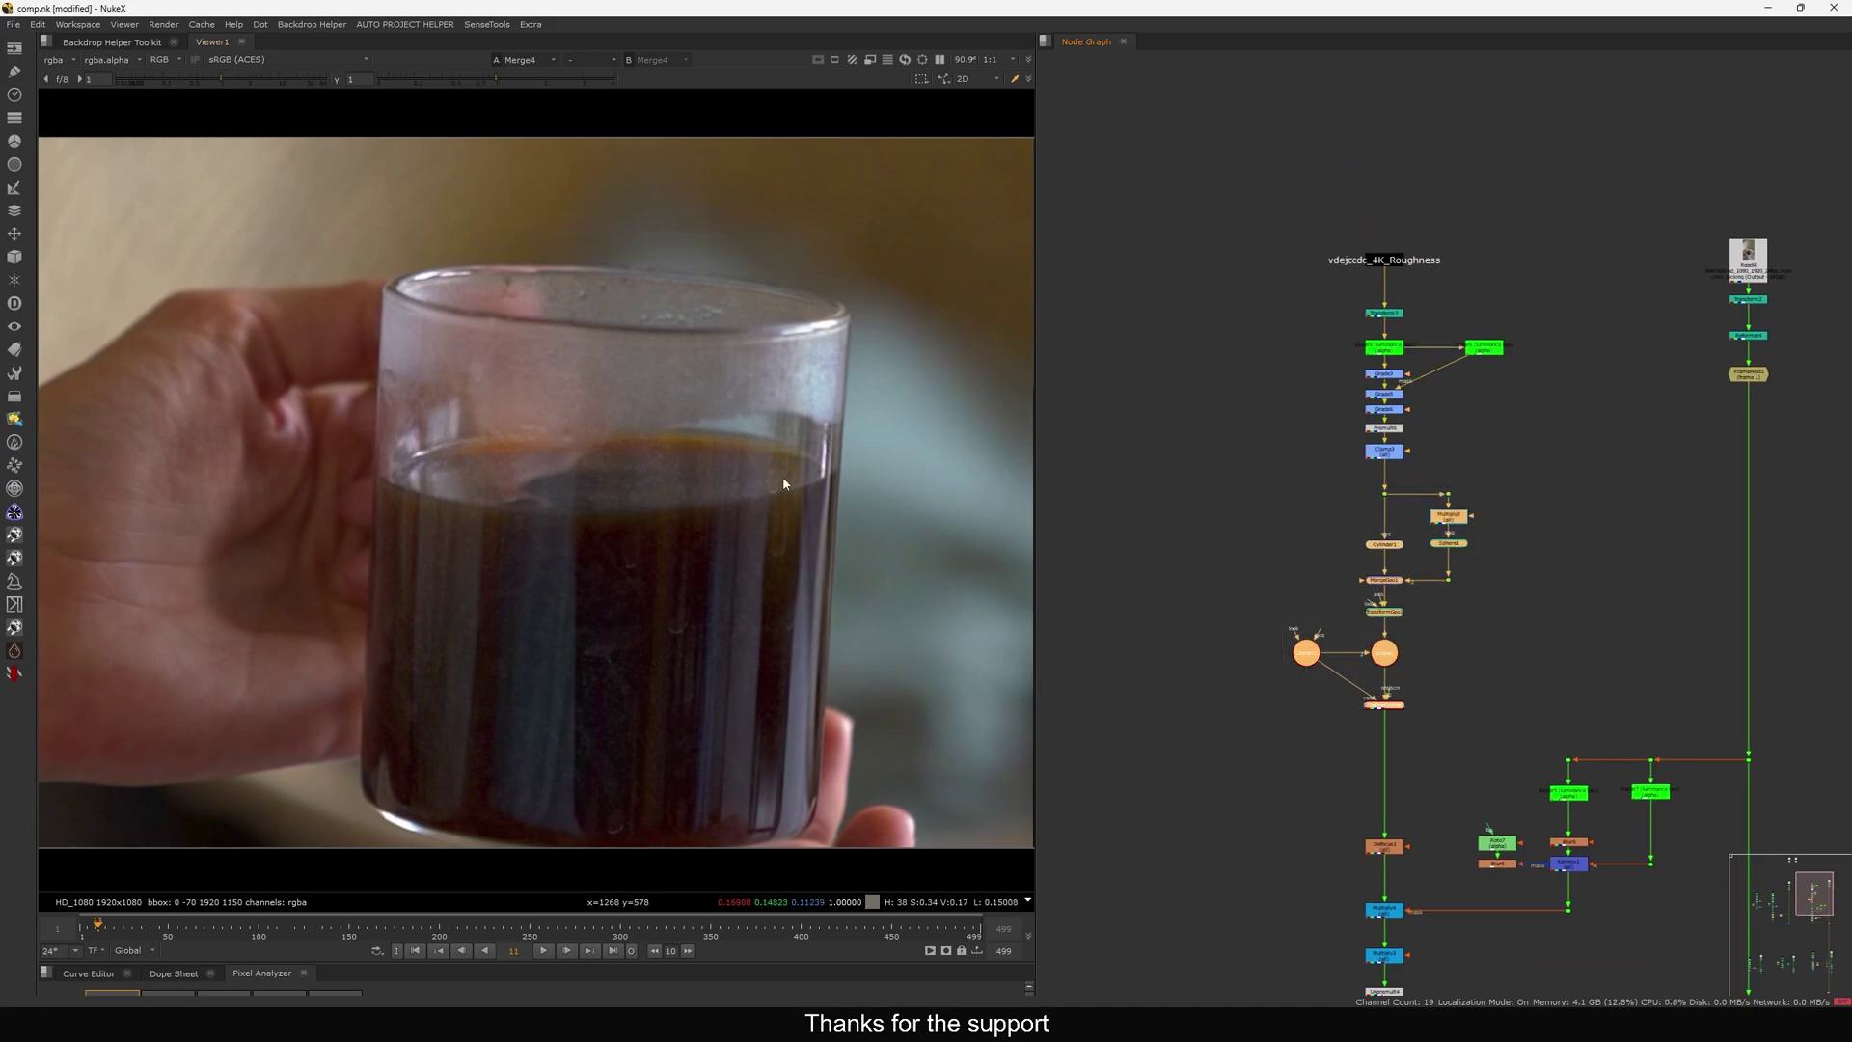
{"action": "left_click_drag", "start_coordinate": [1682, 422], "coordinate": [1805, 375]}
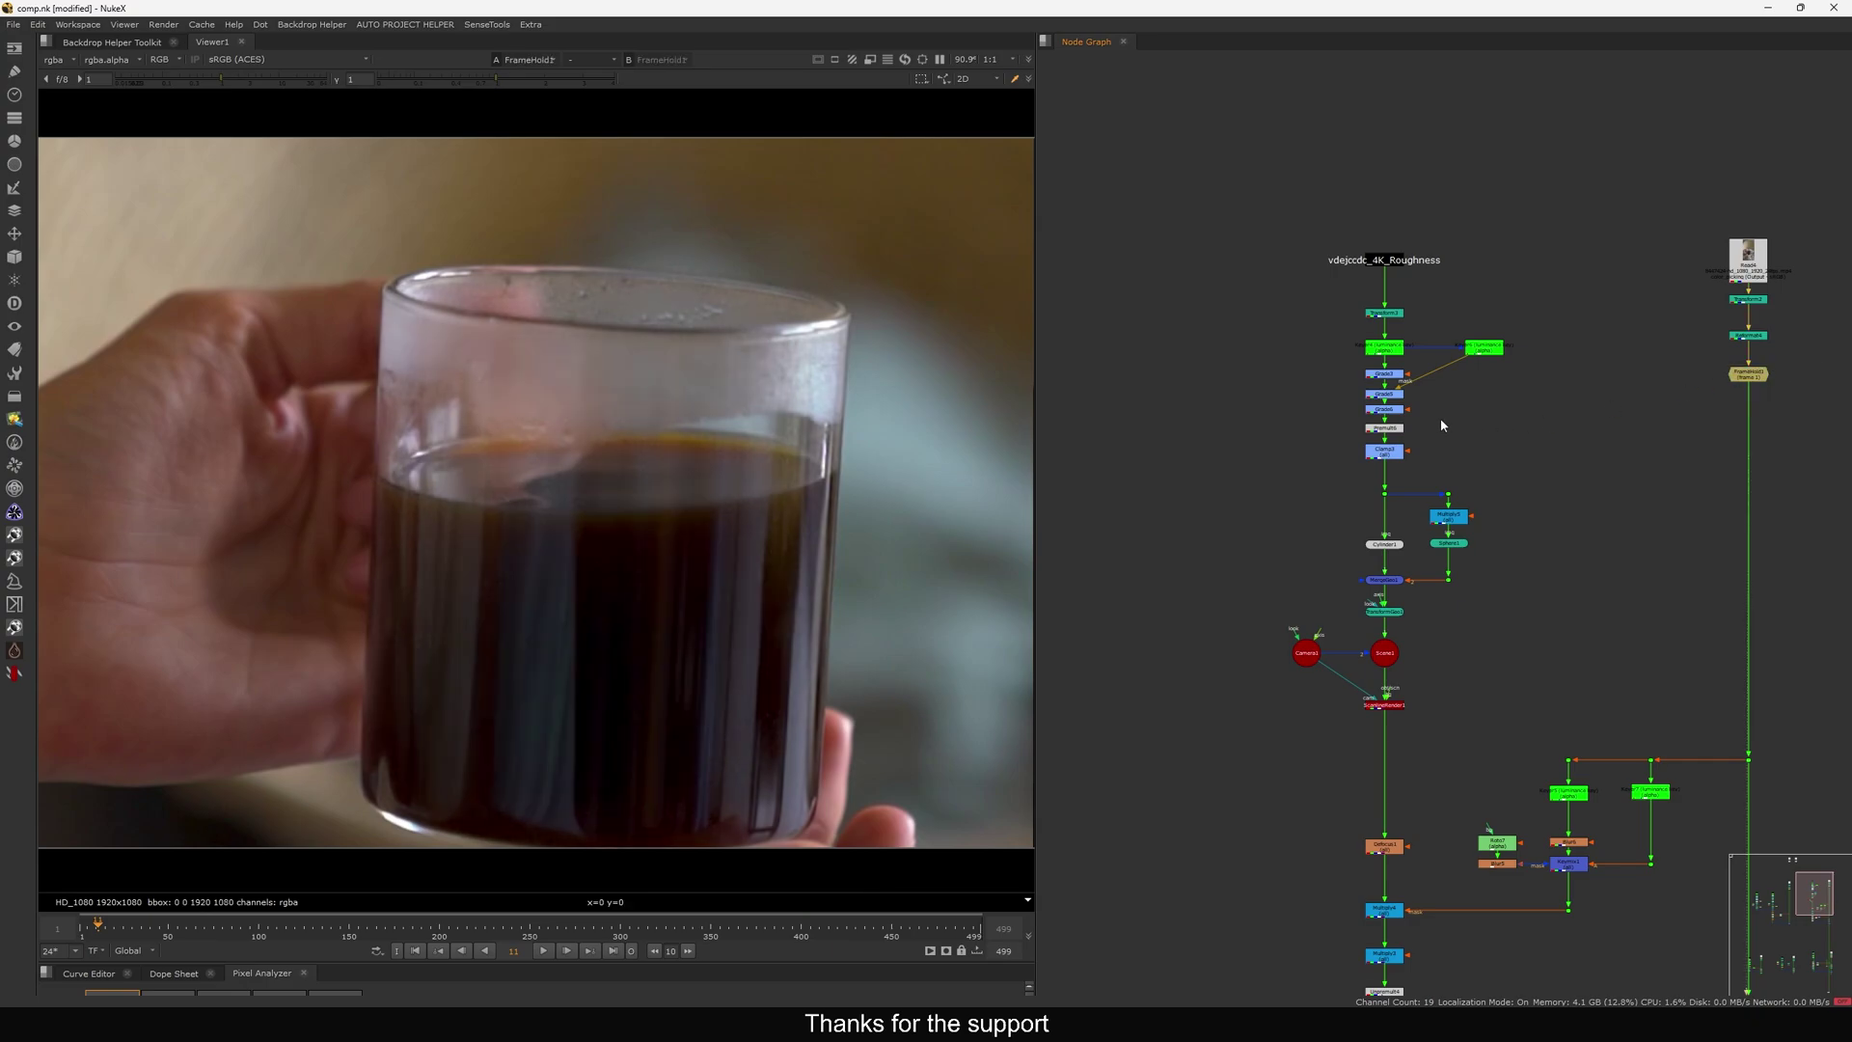
Compare the vdejccdc_4K_Roughness texture with its graded result at the dot below the Clamp node.
{"action": "scroll", "coordinate": [1403, 447], "scroll_direction": "up", "scroll_amount": 3}
{"action": "left_click", "coordinate": [1376, 515]}
{"action": "key", "text": "1"}
{"action": "key", "text": "f"}
{"action": "left_click_drag", "start_coordinate": [1501, 113], "coordinate": [1293, 217]}
{"action": "key", "text": "1"}
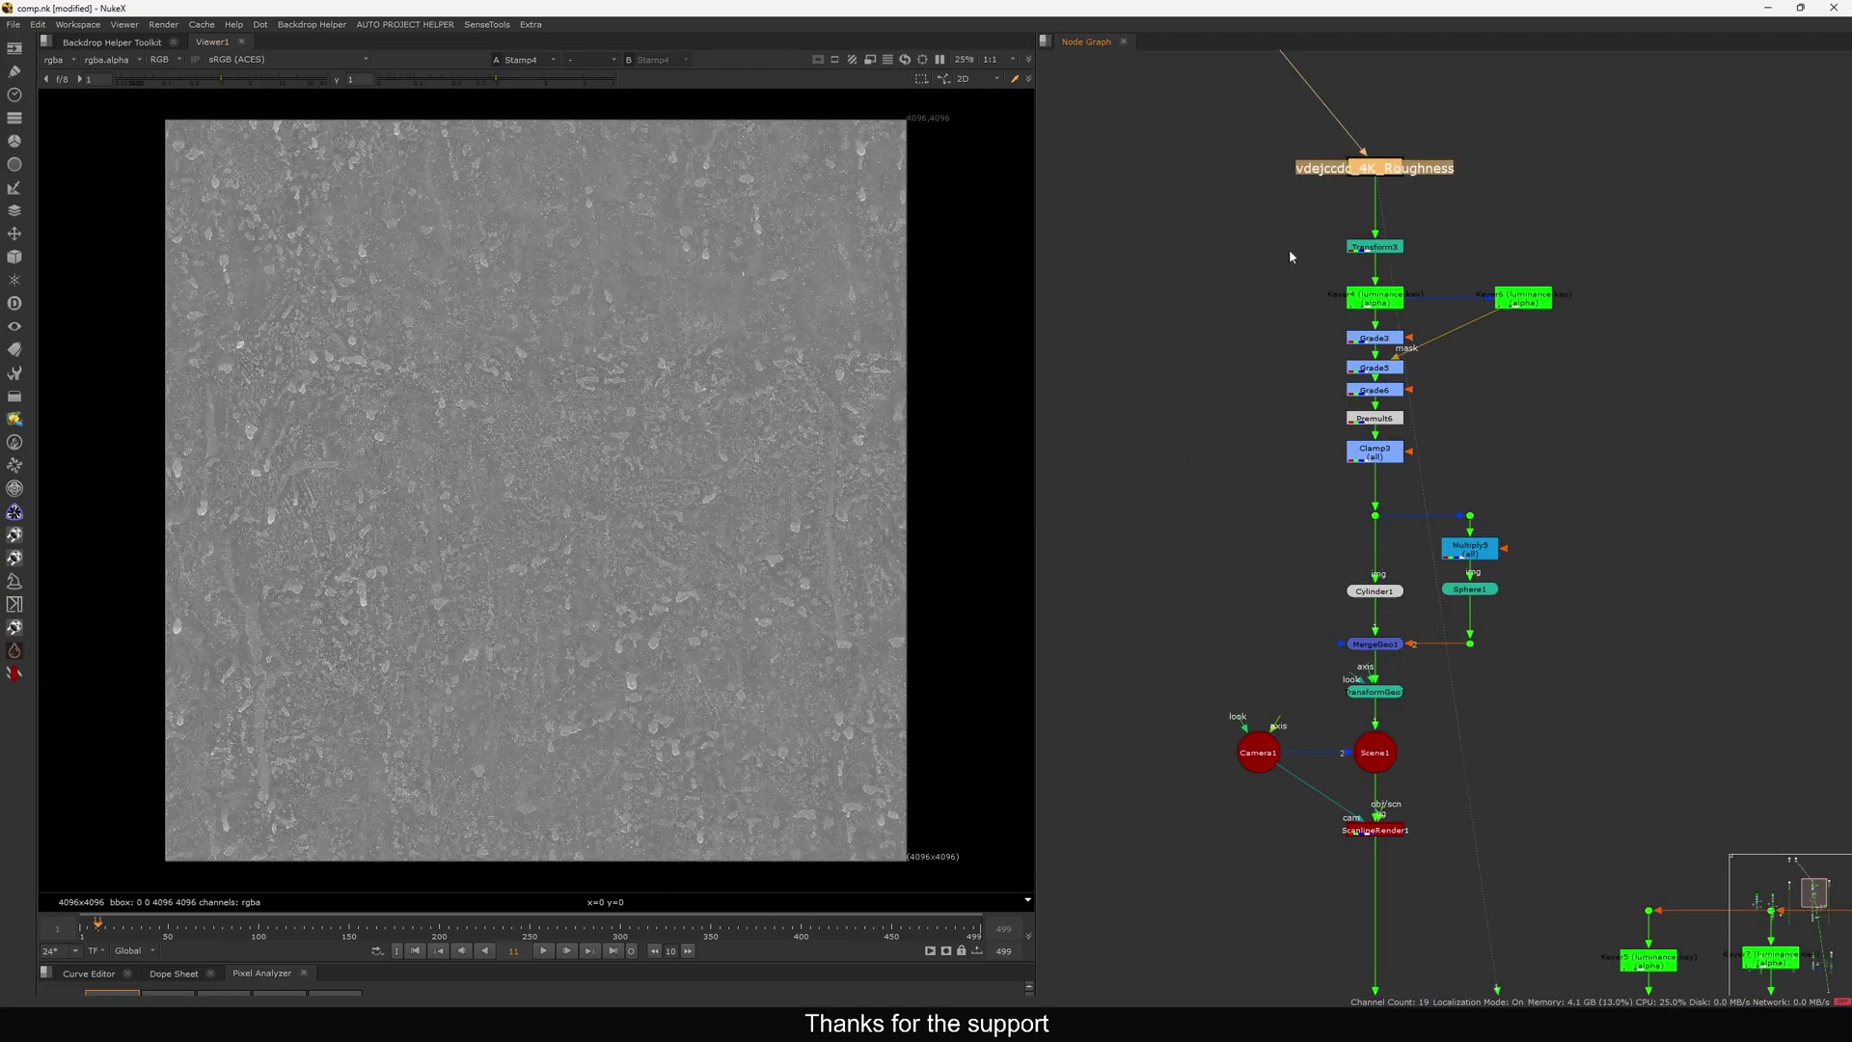
{"action": "left_click_drag", "start_coordinate": [1411, 482], "coordinate": [1312, 541]}
{"action": "key", "text": "1"}
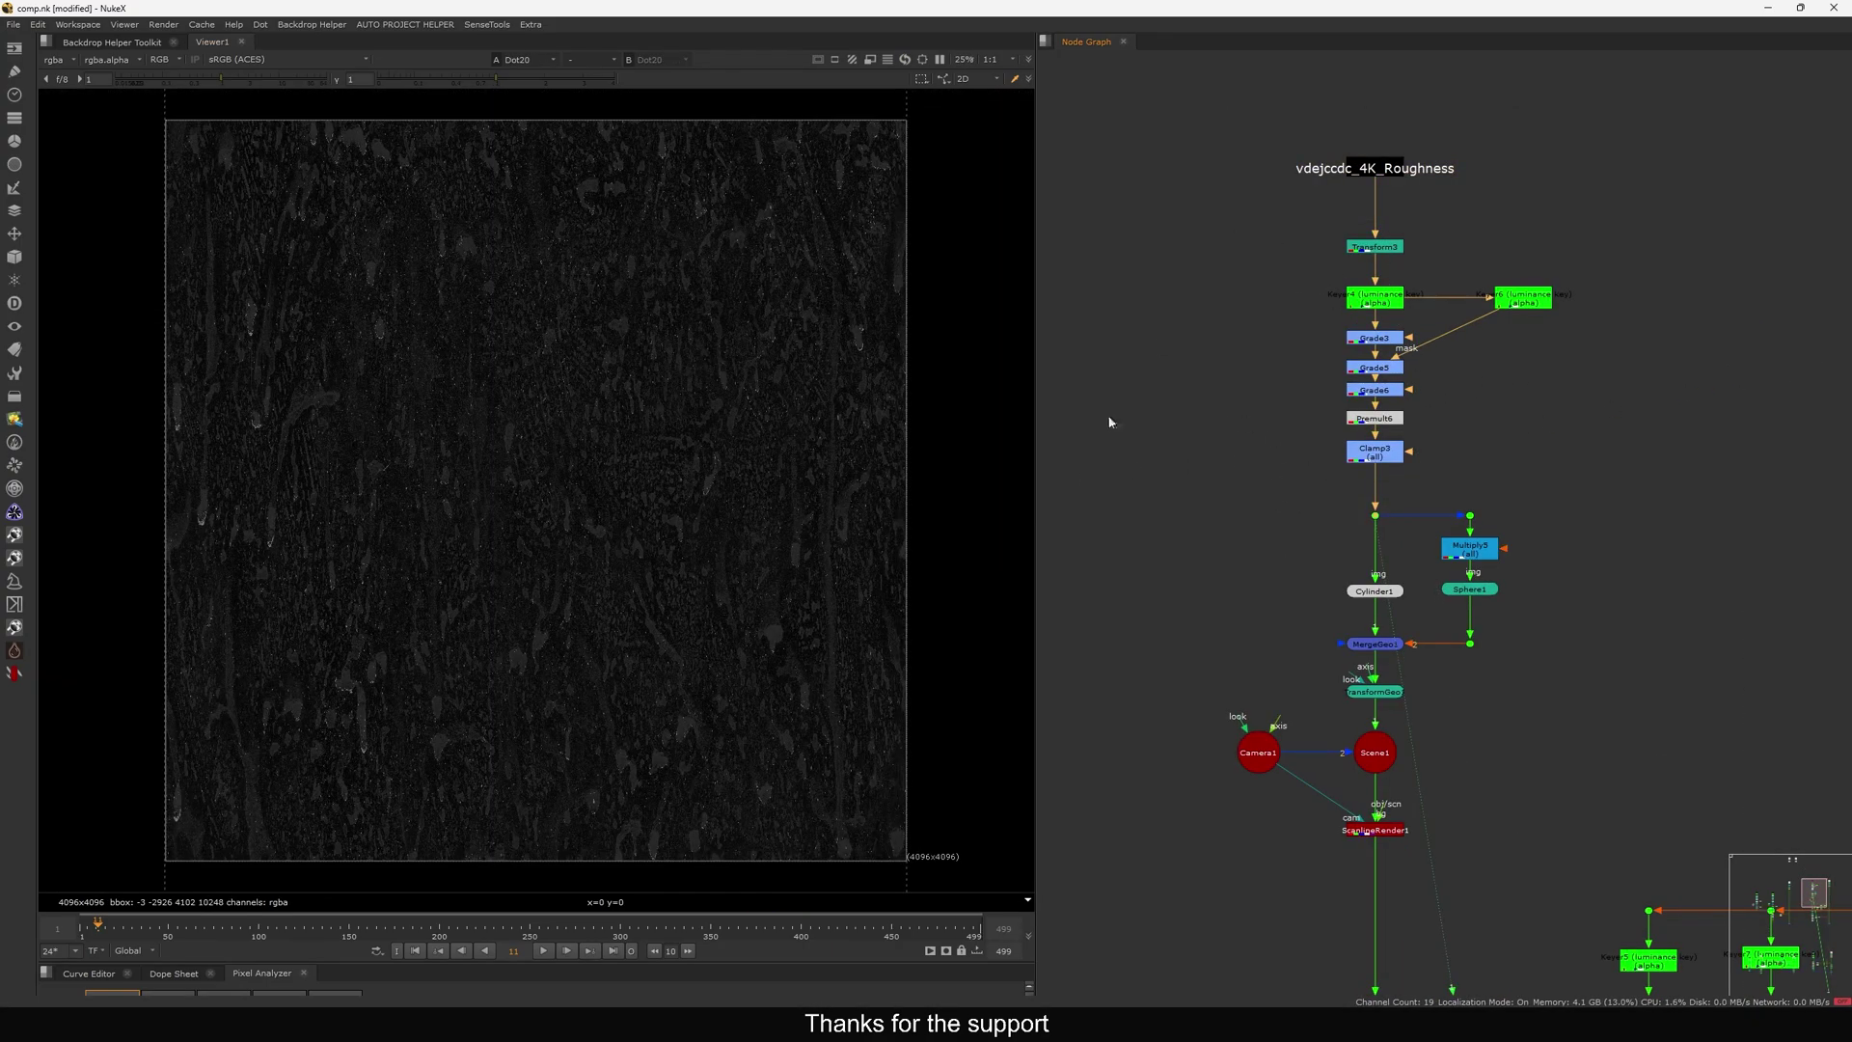
Return from the graded texture to the Merge4 composite of the coffee glass.
{"action": "scroll", "coordinate": [1283, 554], "scroll_direction": "down", "scroll_amount": 5}
{"action": "middle_click_drag", "start_coordinate": [1223, 558], "coordinate": [1191, 508]}
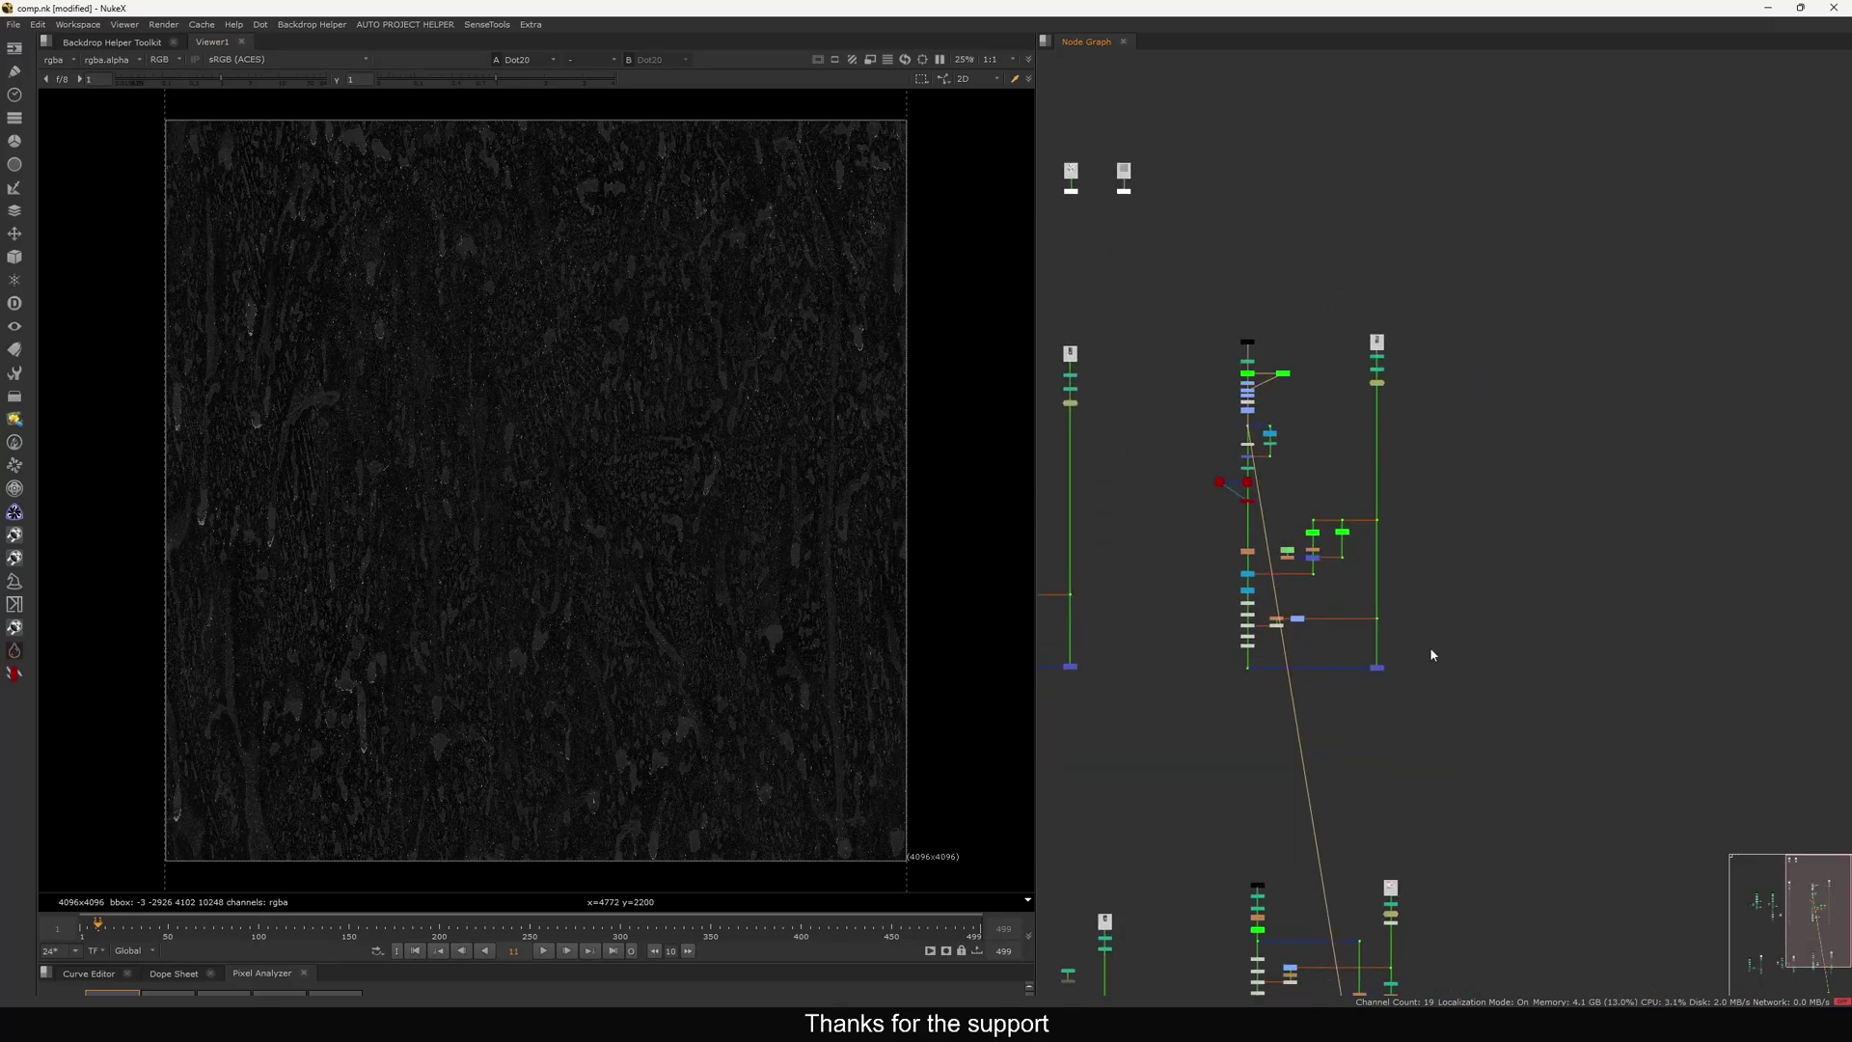
{"action": "left_click_drag", "start_coordinate": [1434, 646], "coordinate": [1318, 704]}
{"action": "key", "text": "1"}
{"action": "middle_click_drag", "start_coordinate": [1261, 407], "coordinate": [1334, 512]}
{"action": "scroll", "coordinate": [1336, 506], "scroll_direction": "up", "scroll_amount": 6}
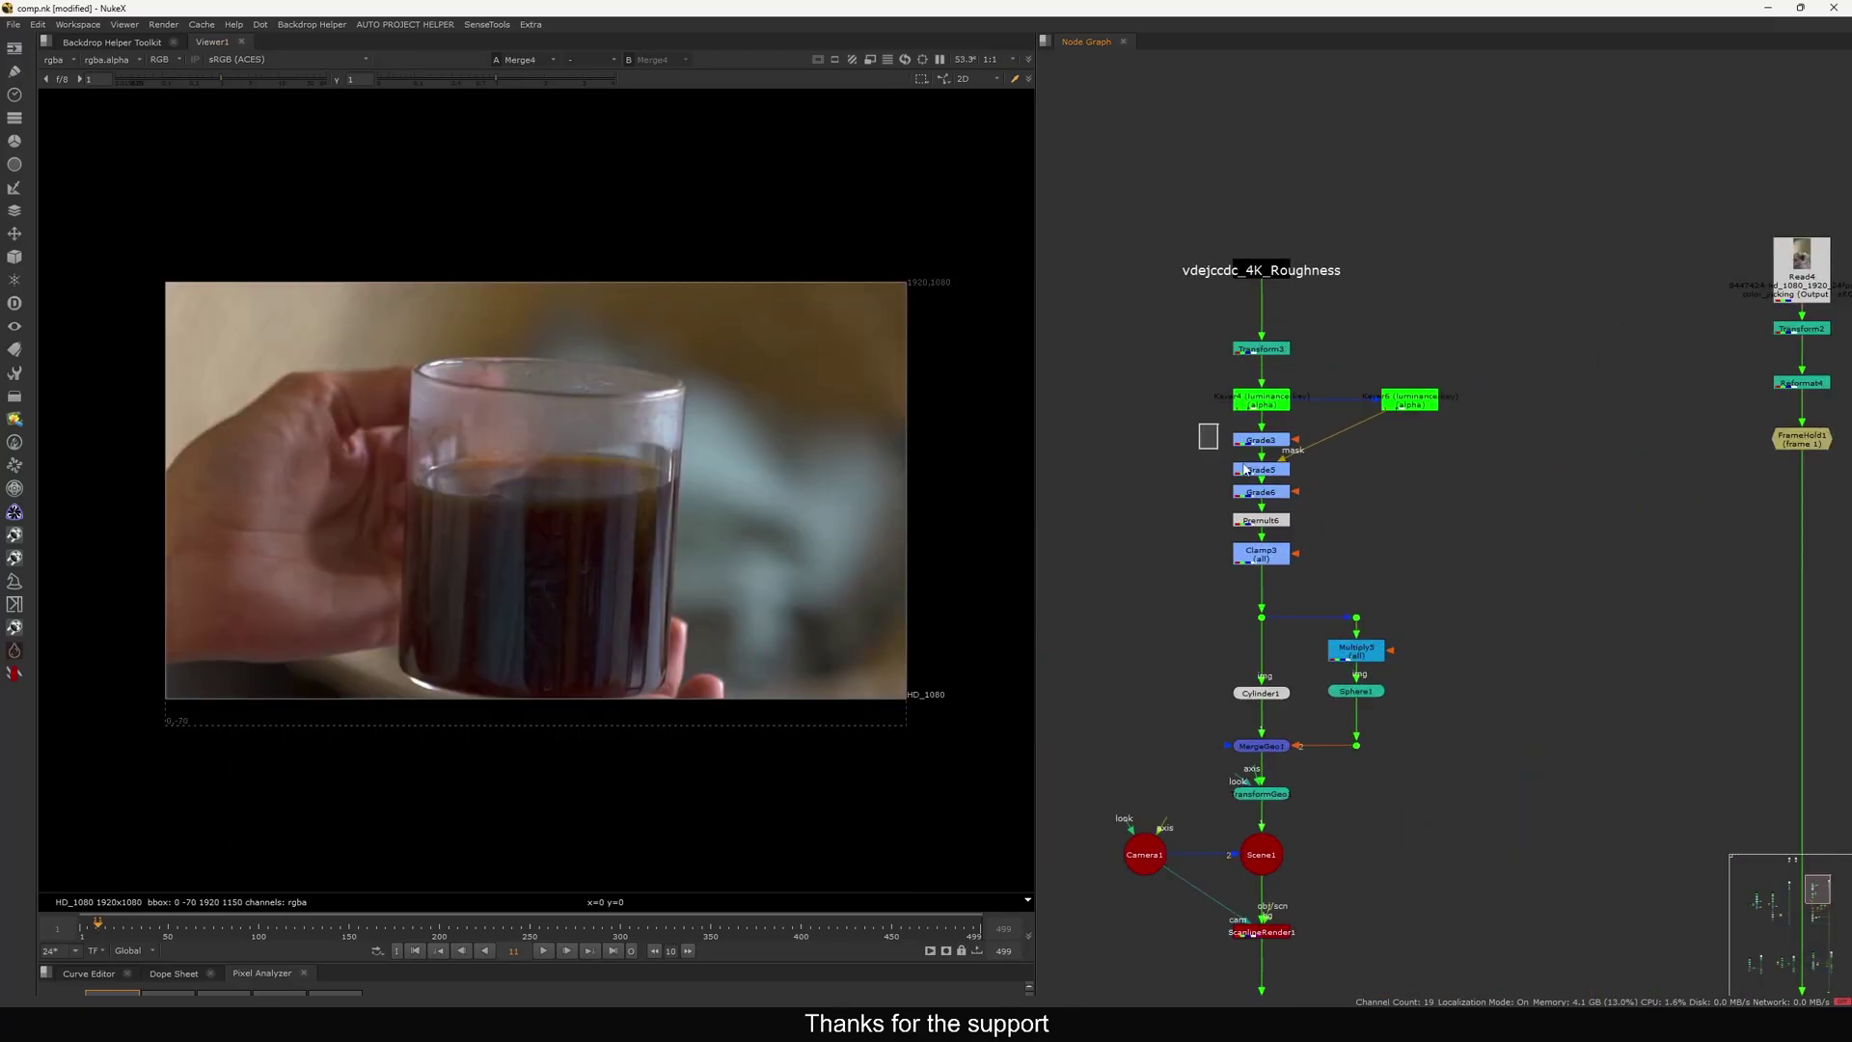
Toggle the selected grading node off and on, and display the Clamp3 output of the roughness texture.
{"action": "left_click_drag", "start_coordinate": [1244, 469], "coordinate": [1312, 508]}
{"action": "key", "text": "d"}
{"action": "key", "text": "d"}
{"action": "left_click", "coordinate": [1312, 510]}
{"action": "middle_click_drag", "start_coordinate": [1260, 572], "coordinate": [1305, 534]}
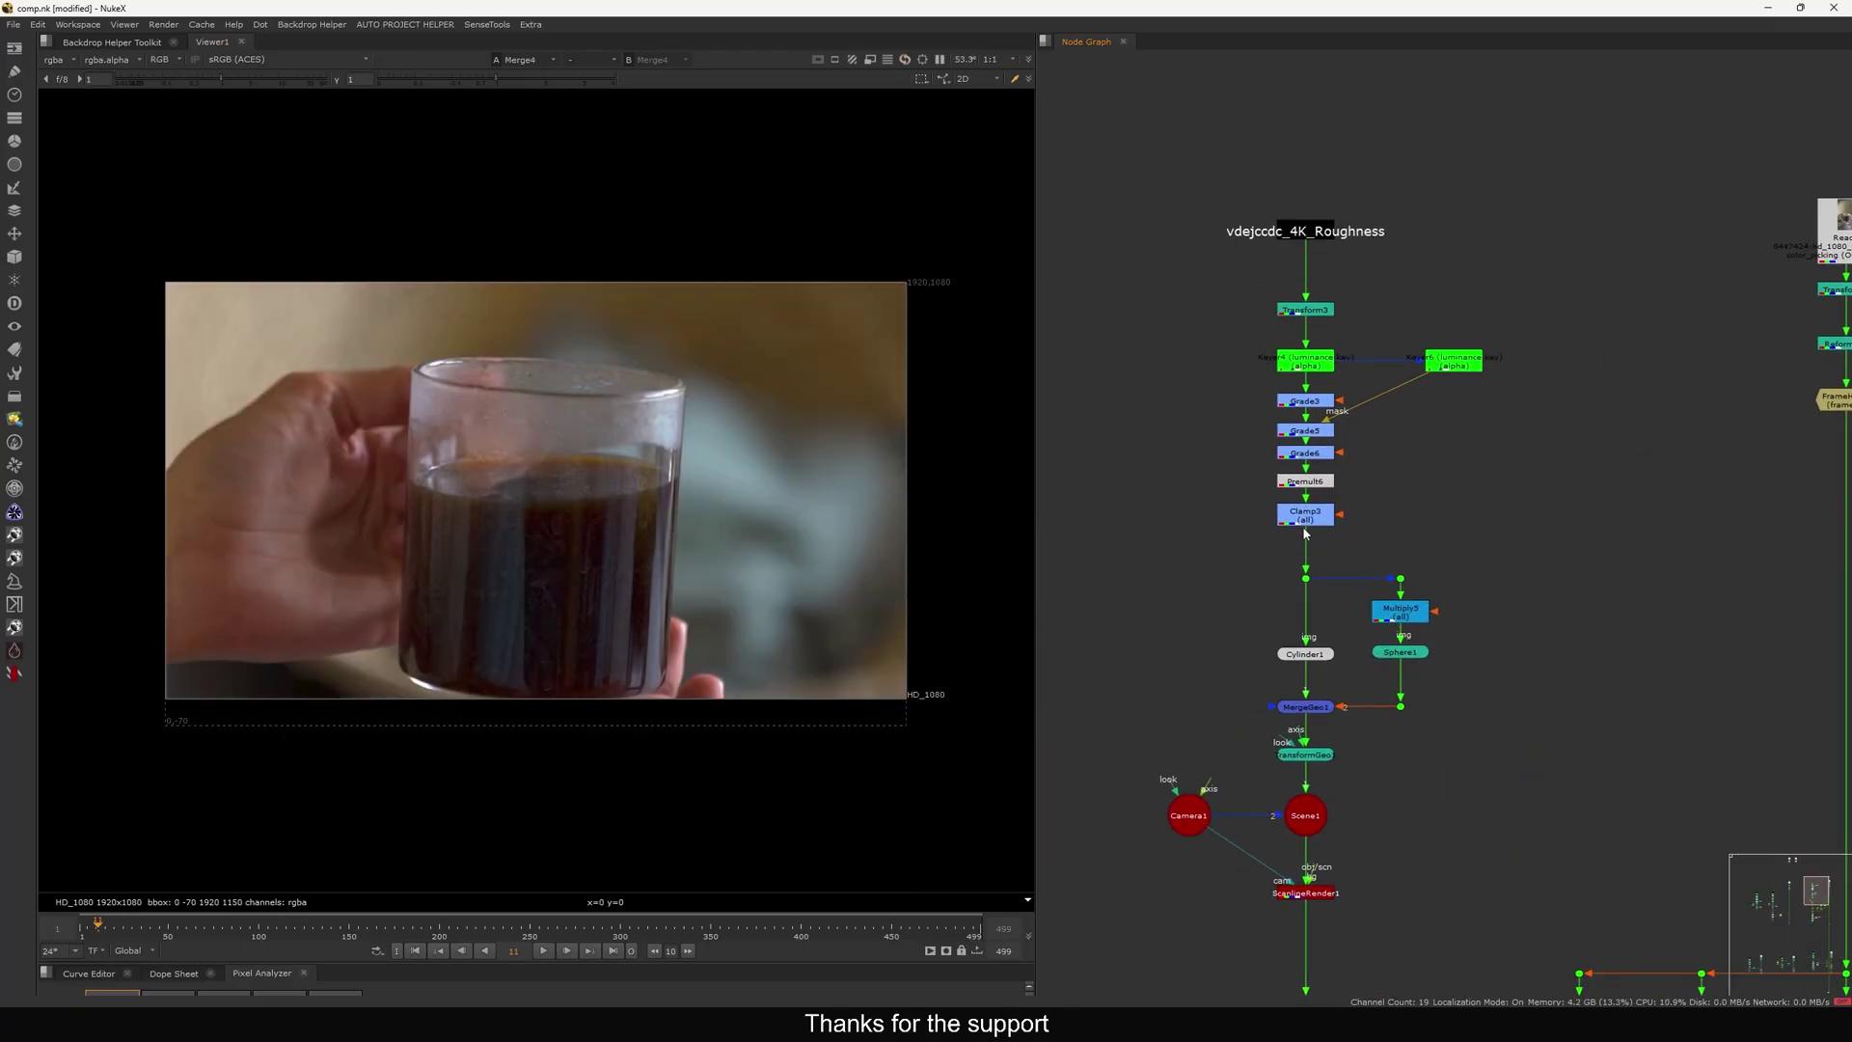
{"action": "left_click", "coordinate": [1304, 521]}
{"action": "key", "text": "1"}
Highlight the geometry, camera and render nodes below the Clamp3 node.
{"action": "middle_click_drag", "start_coordinate": [1318, 682], "coordinate": [1311, 566]}
{"action": "scroll", "coordinate": [1368, 510], "scroll_direction": "up", "scroll_amount": 2}
{"action": "left_click_drag", "start_coordinate": [1552, 421], "coordinate": [1049, 923]}
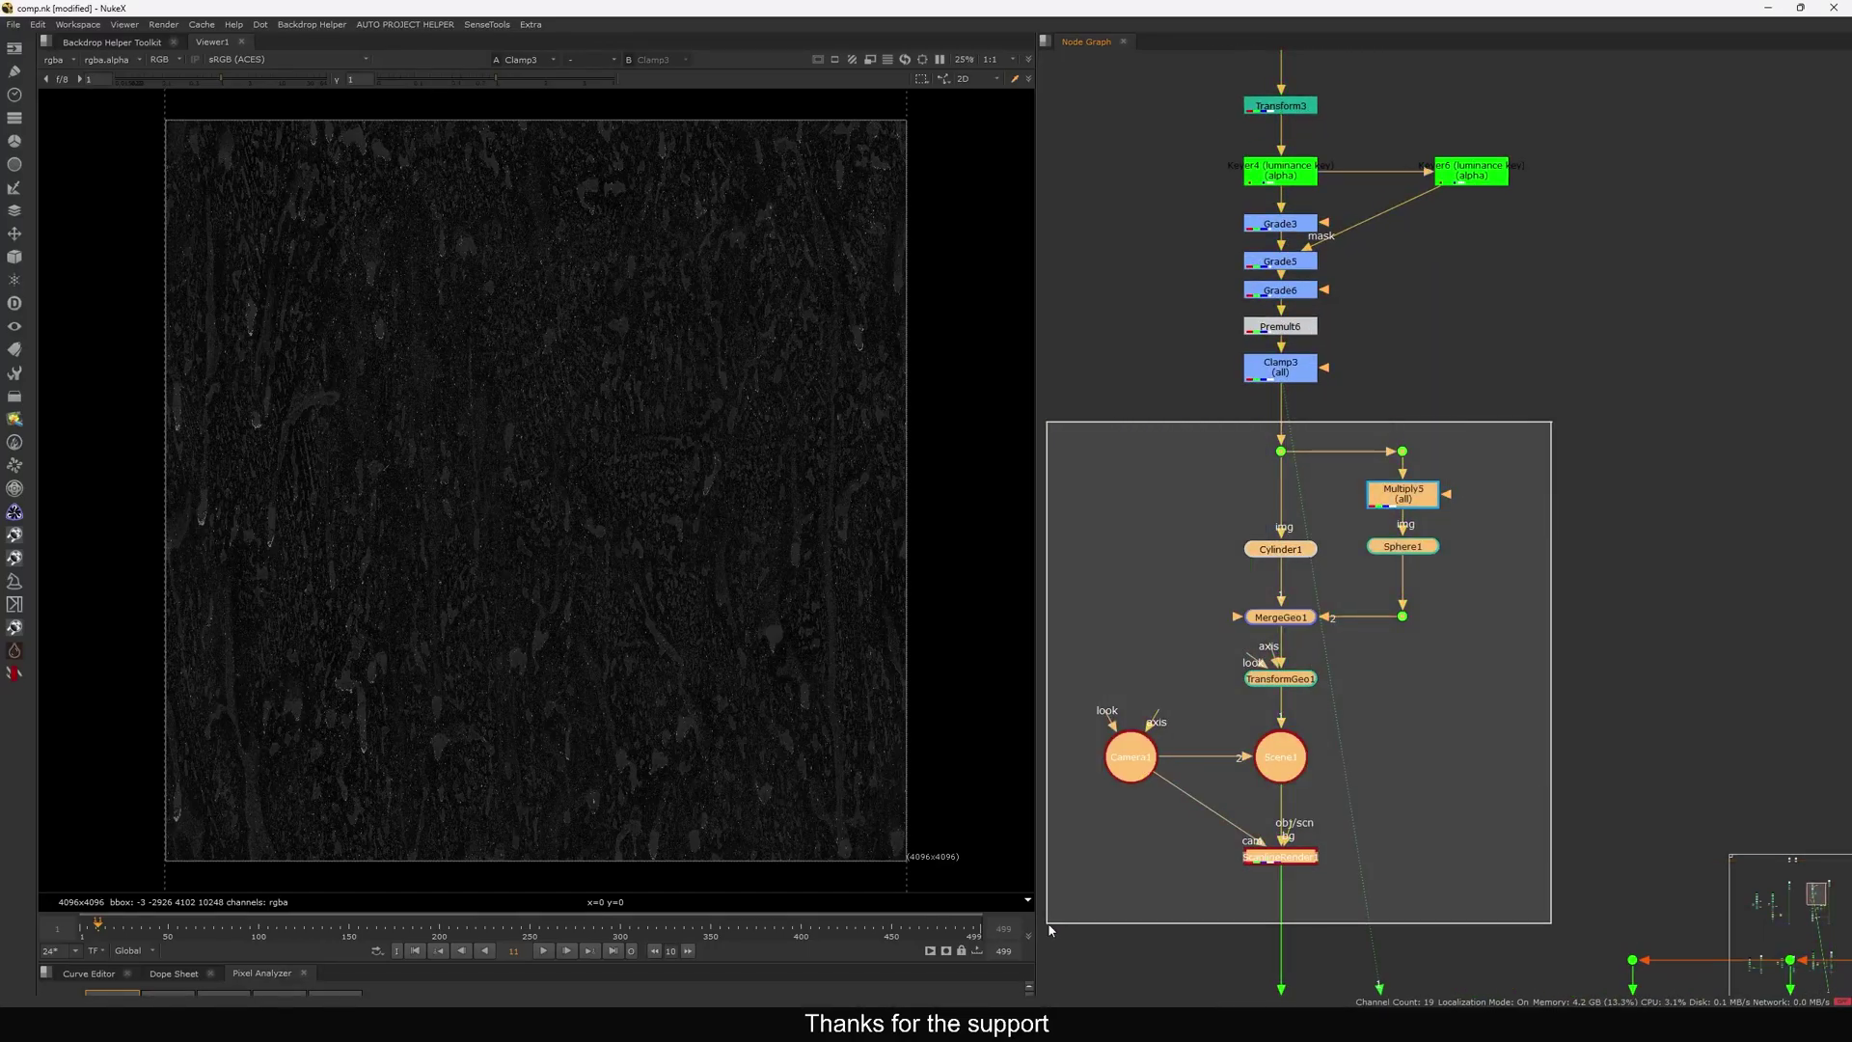
{"action": "left_click", "coordinate": [1101, 853]}
{"action": "middle_click_drag", "start_coordinate": [1290, 591], "coordinate": [1355, 544]}
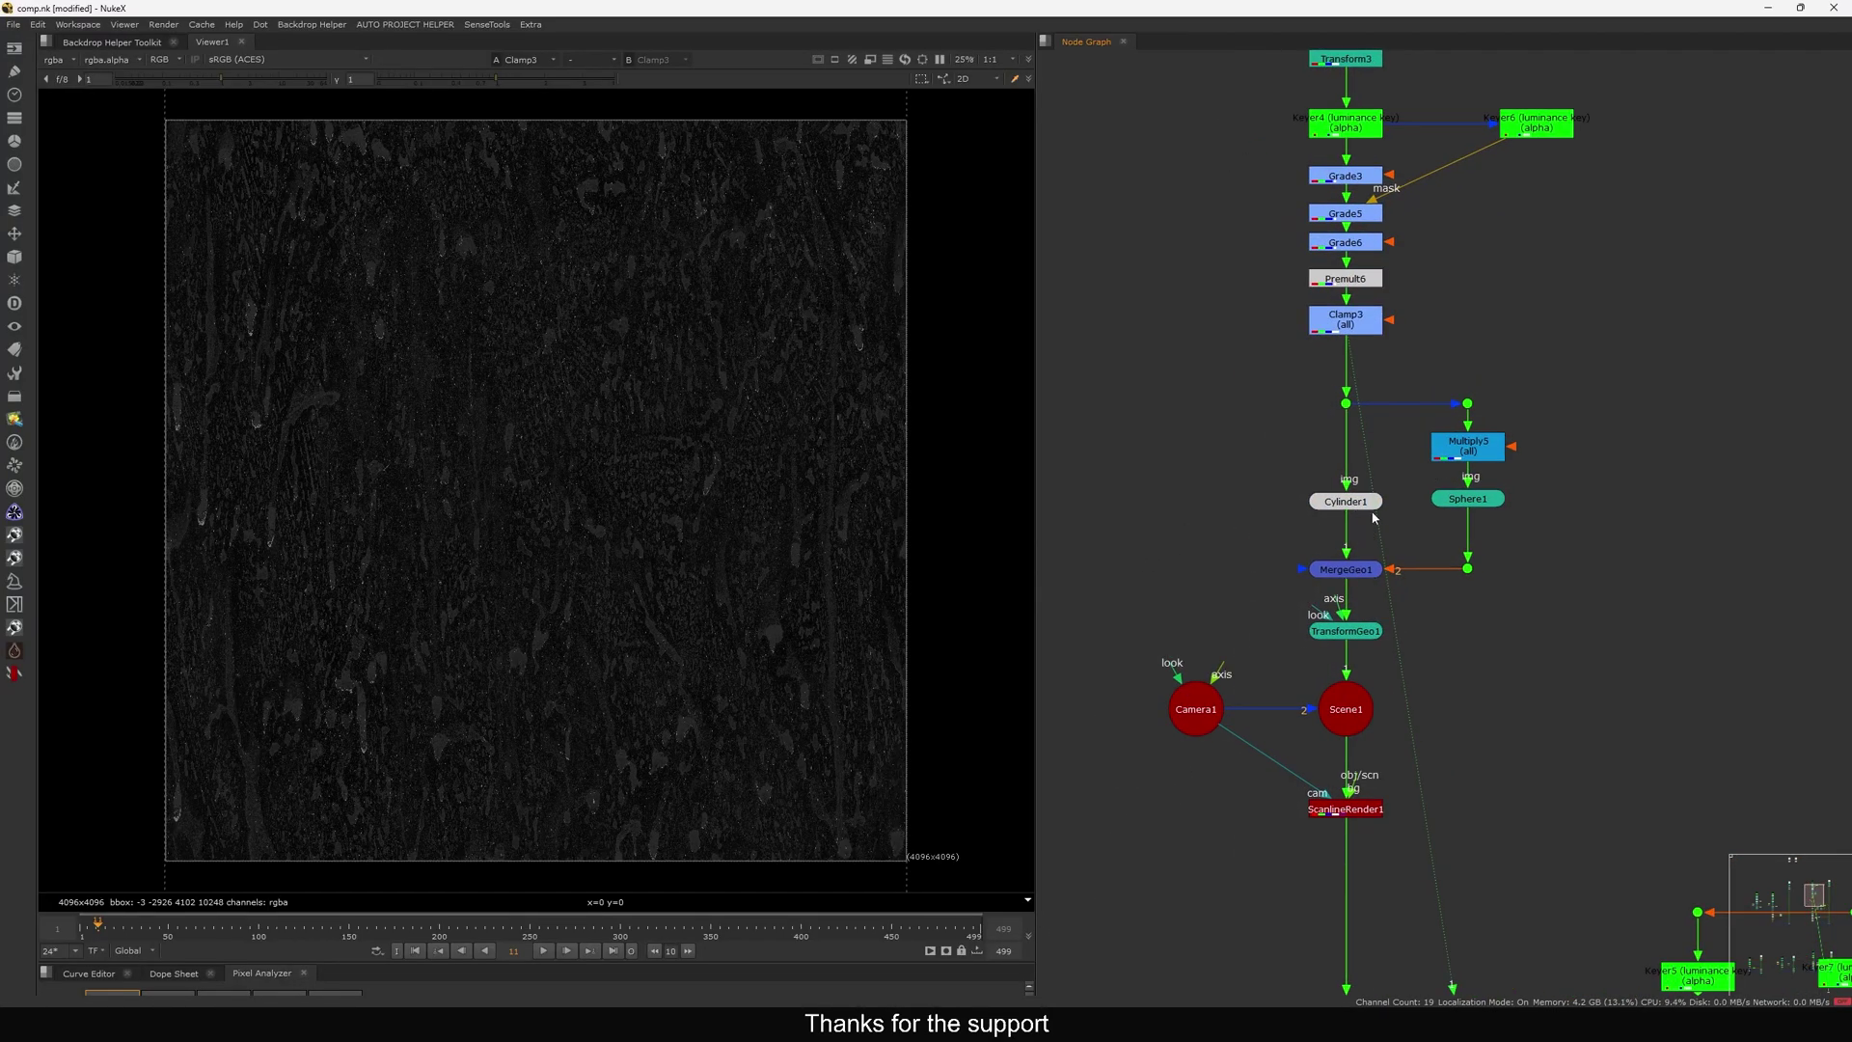
Disconnect the sphere branch from MergeGeo1 and inspect the textured Cylinder1 in the 3D view.
{"action": "left_click_drag", "start_coordinate": [1348, 507], "coordinate": [1348, 498]}
{"action": "key", "text": "1"}
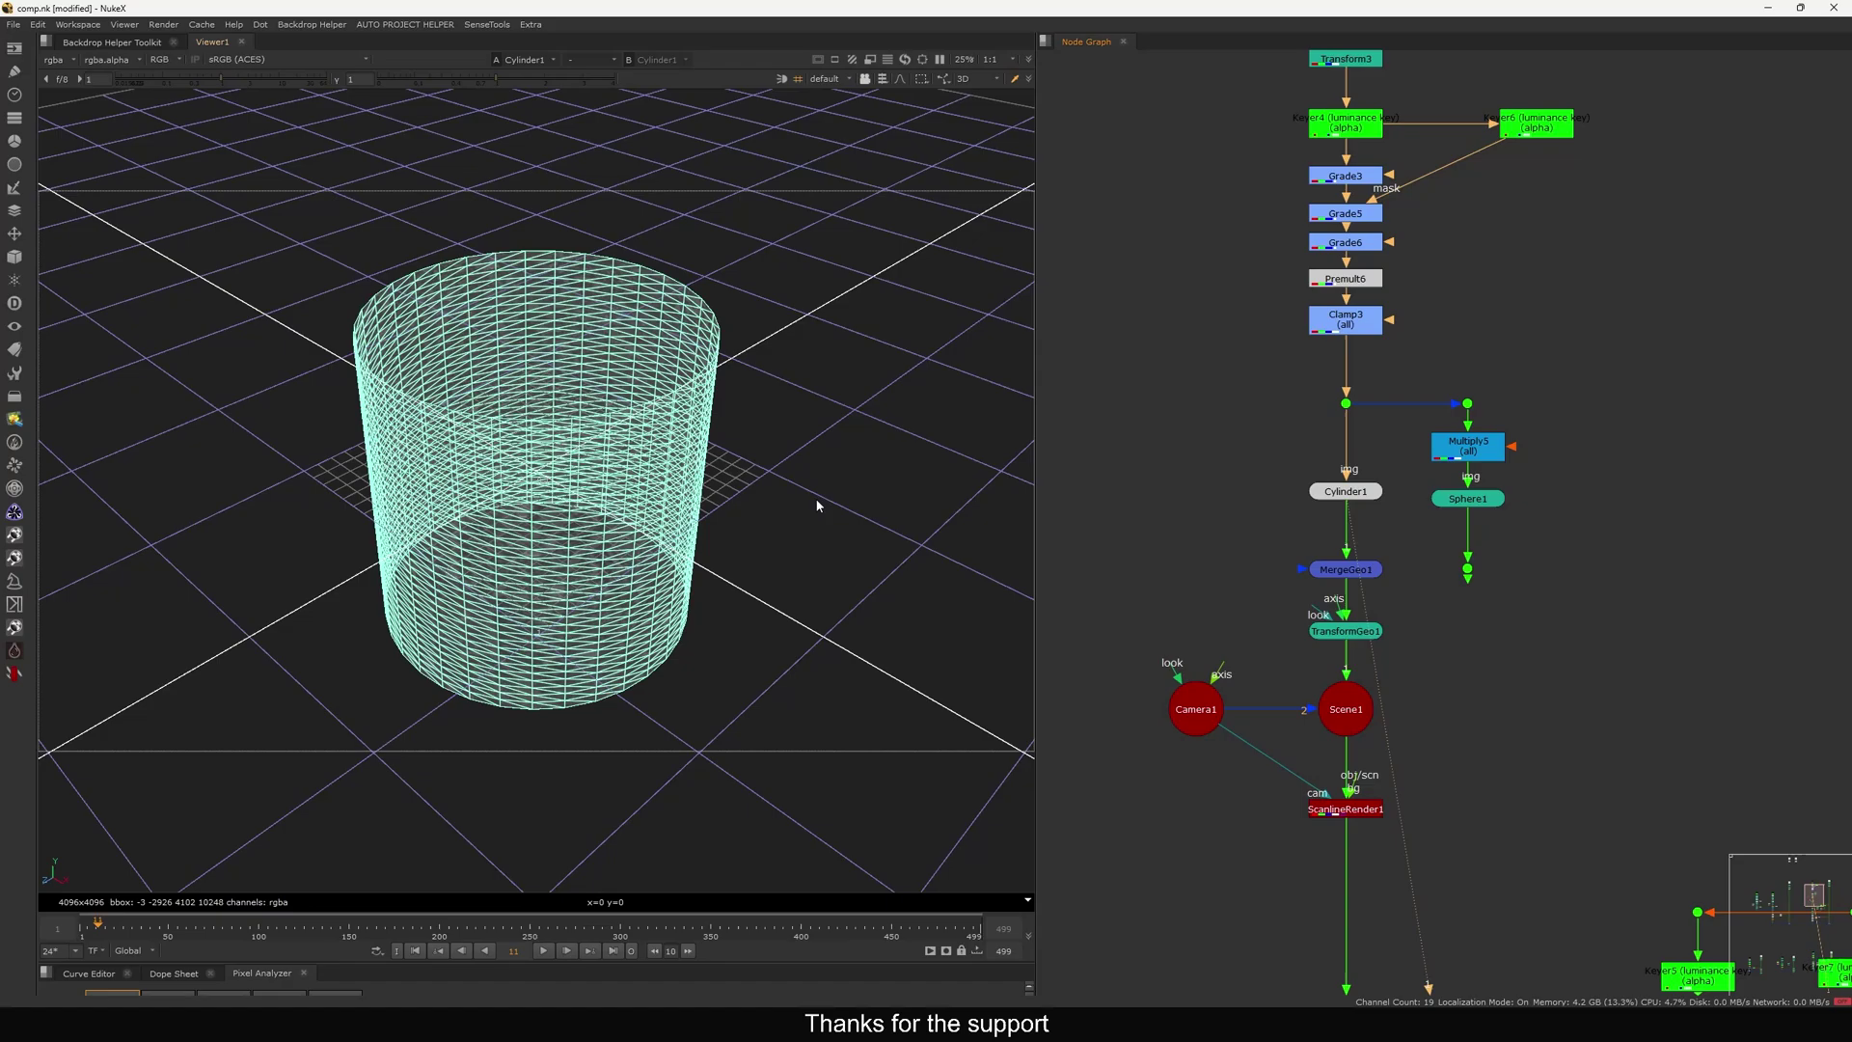
{"action": "left_click", "coordinate": [935, 436]}
{"action": "middle_click_drag", "start_coordinate": [935, 436], "coordinate": [779, 500], "text": "alt"}
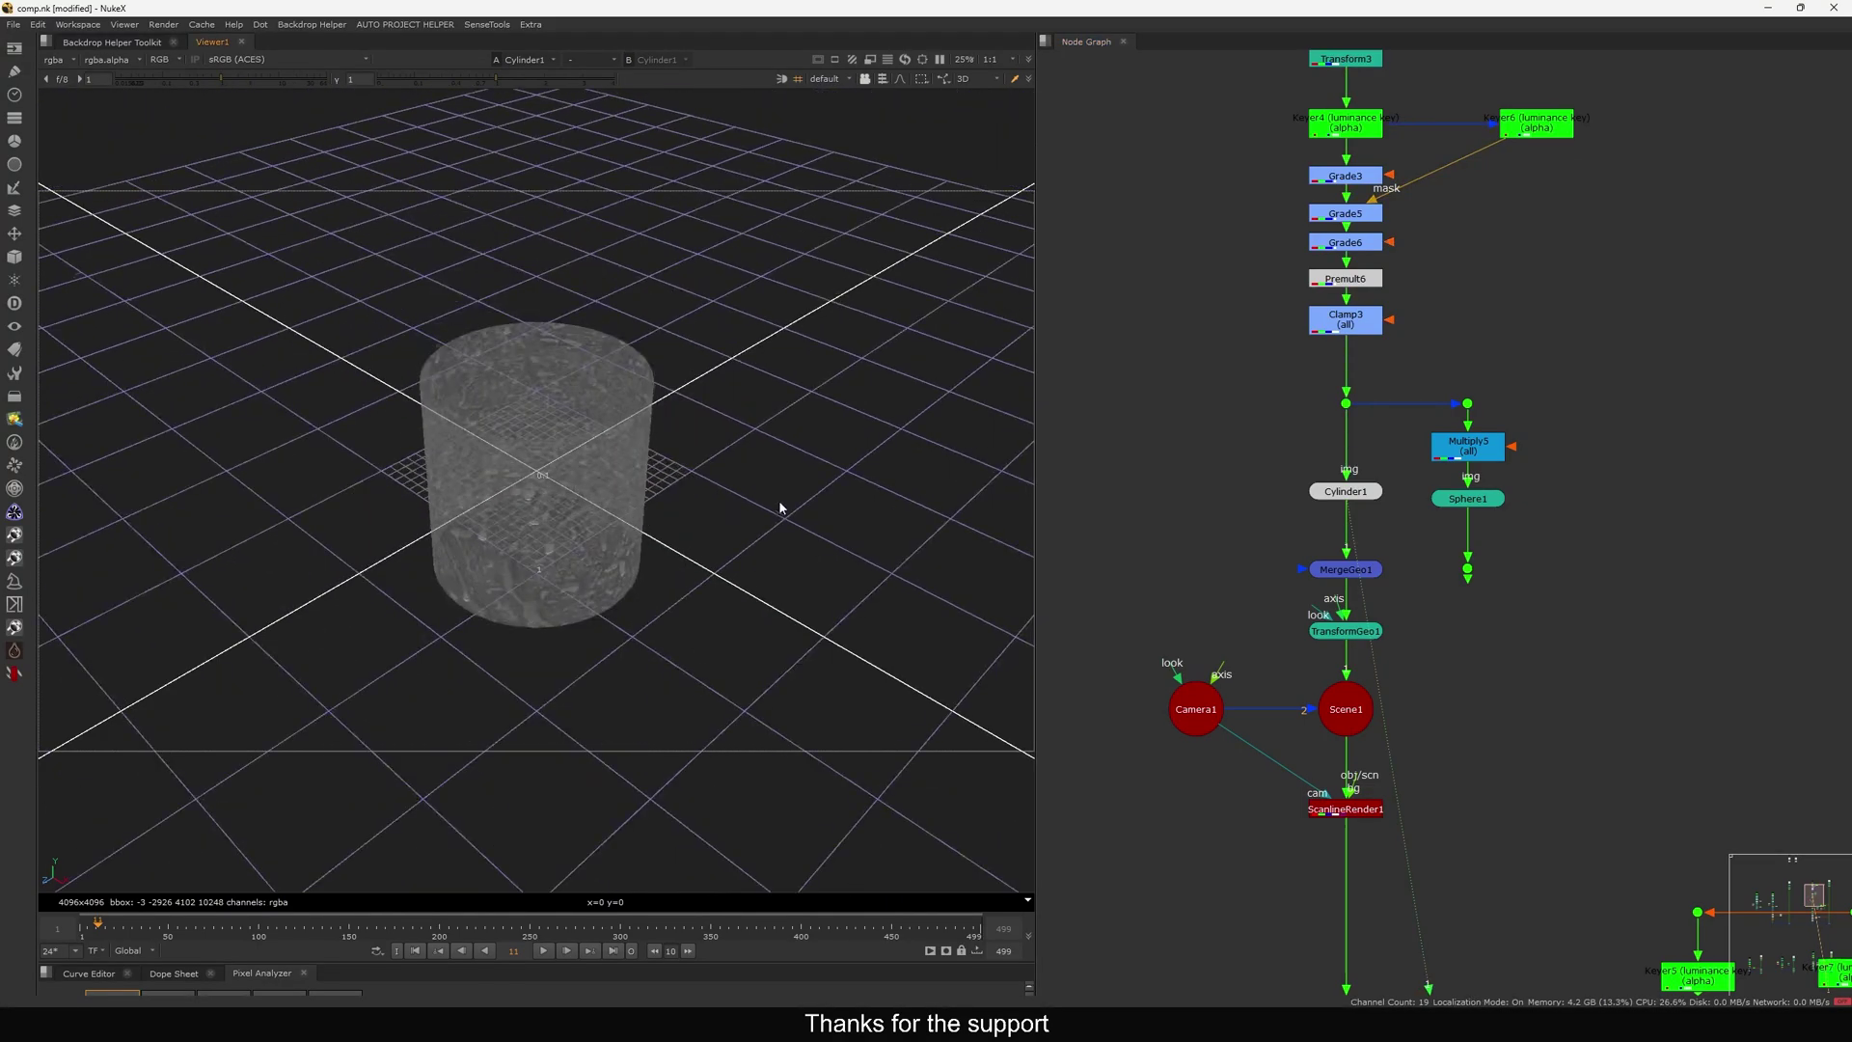
{"action": "left_click_drag", "start_coordinate": [666, 488], "coordinate": [715, 463], "text": "ctrl"}
Display the TransformGeo1 output and examine the transformed cylinder from a different angle in 3D.
{"action": "middle_click_drag", "start_coordinate": [1310, 566], "coordinate": [1330, 557]}
{"action": "left_click", "coordinate": [1359, 617]}
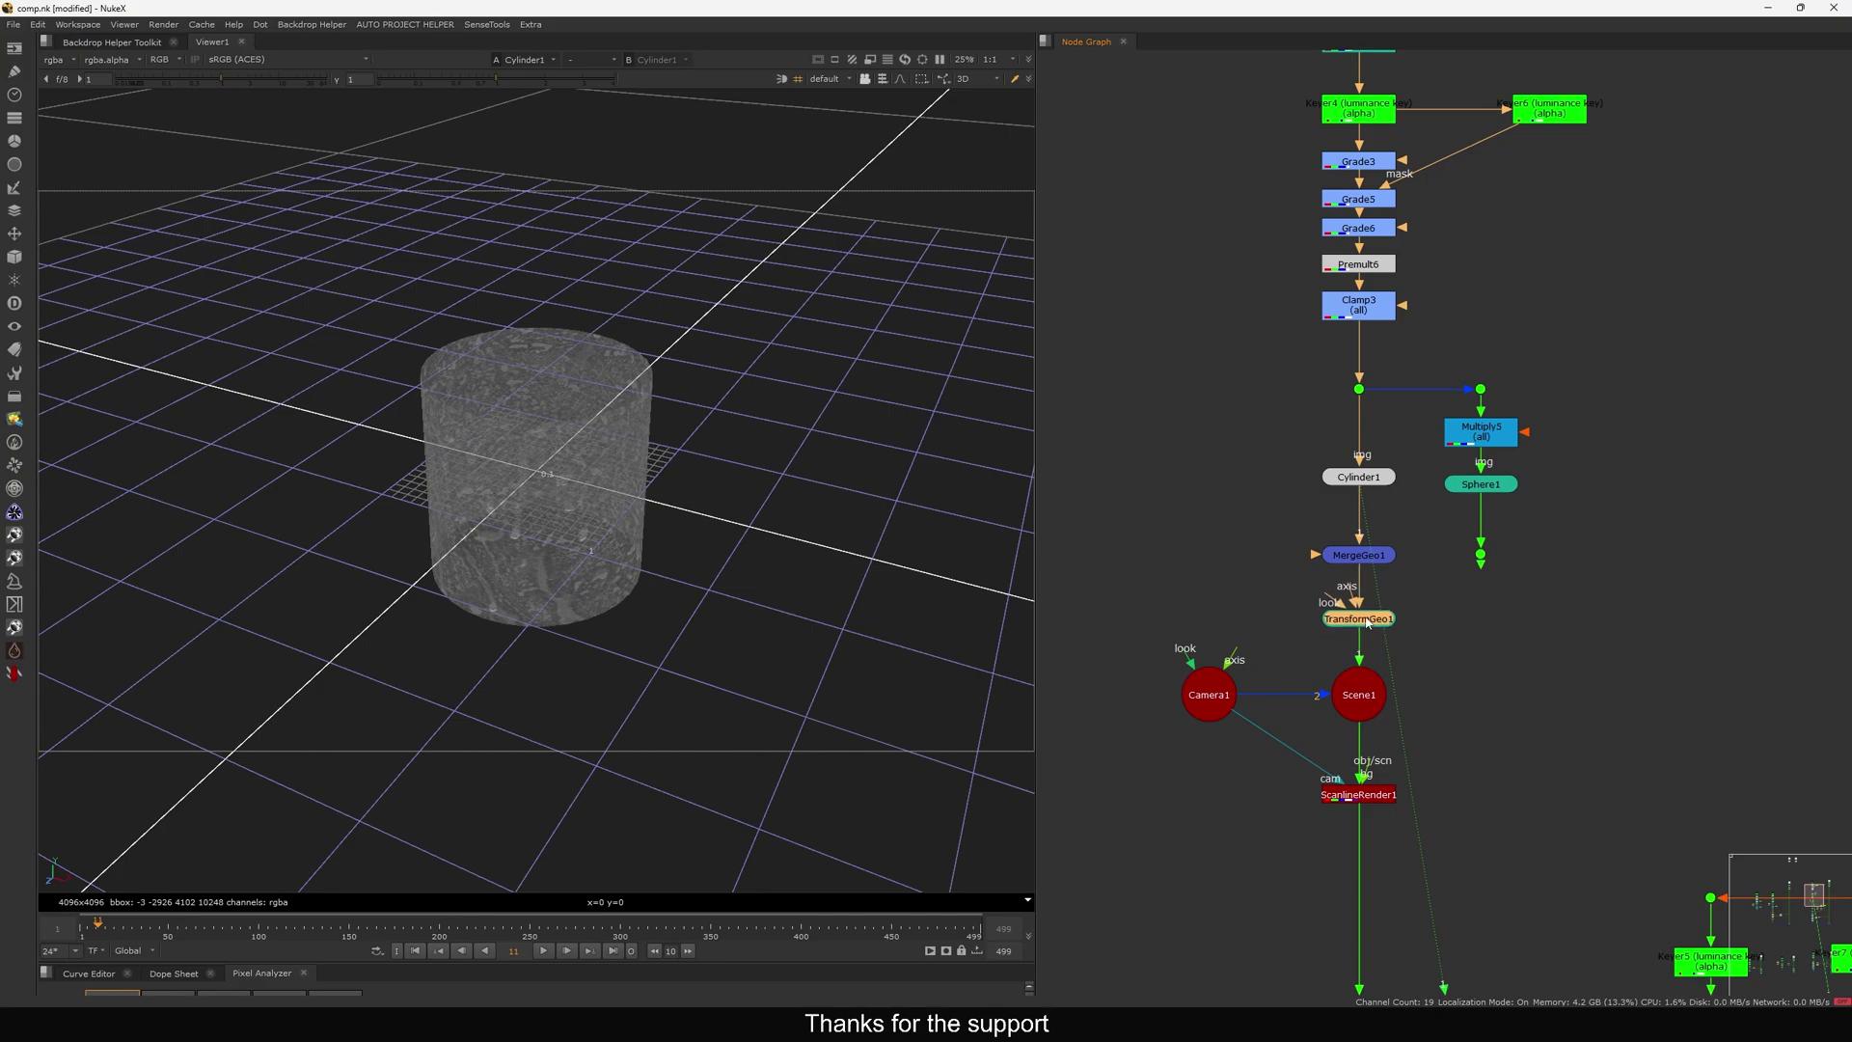
{"action": "key", "text": "1"}
{"action": "left_click", "coordinate": [1289, 499]}
{"action": "left_click_drag", "start_coordinate": [735, 439], "coordinate": [838, 430], "text": "ctrl"}
Display Scene1 and ScanlineRender1 in 3D, and examine how the camera is placed relative to the cylinder.
{"action": "left_click", "coordinate": [1349, 695]}
{"action": "key", "text": "1"}
{"action": "left_click", "coordinate": [1435, 704]}
{"action": "middle_click_drag", "start_coordinate": [1455, 753], "coordinate": [1461, 742]}
{"action": "left_click", "coordinate": [1363, 783]}
{"action": "middle_click_drag", "start_coordinate": [1363, 783], "coordinate": [1404, 754]}
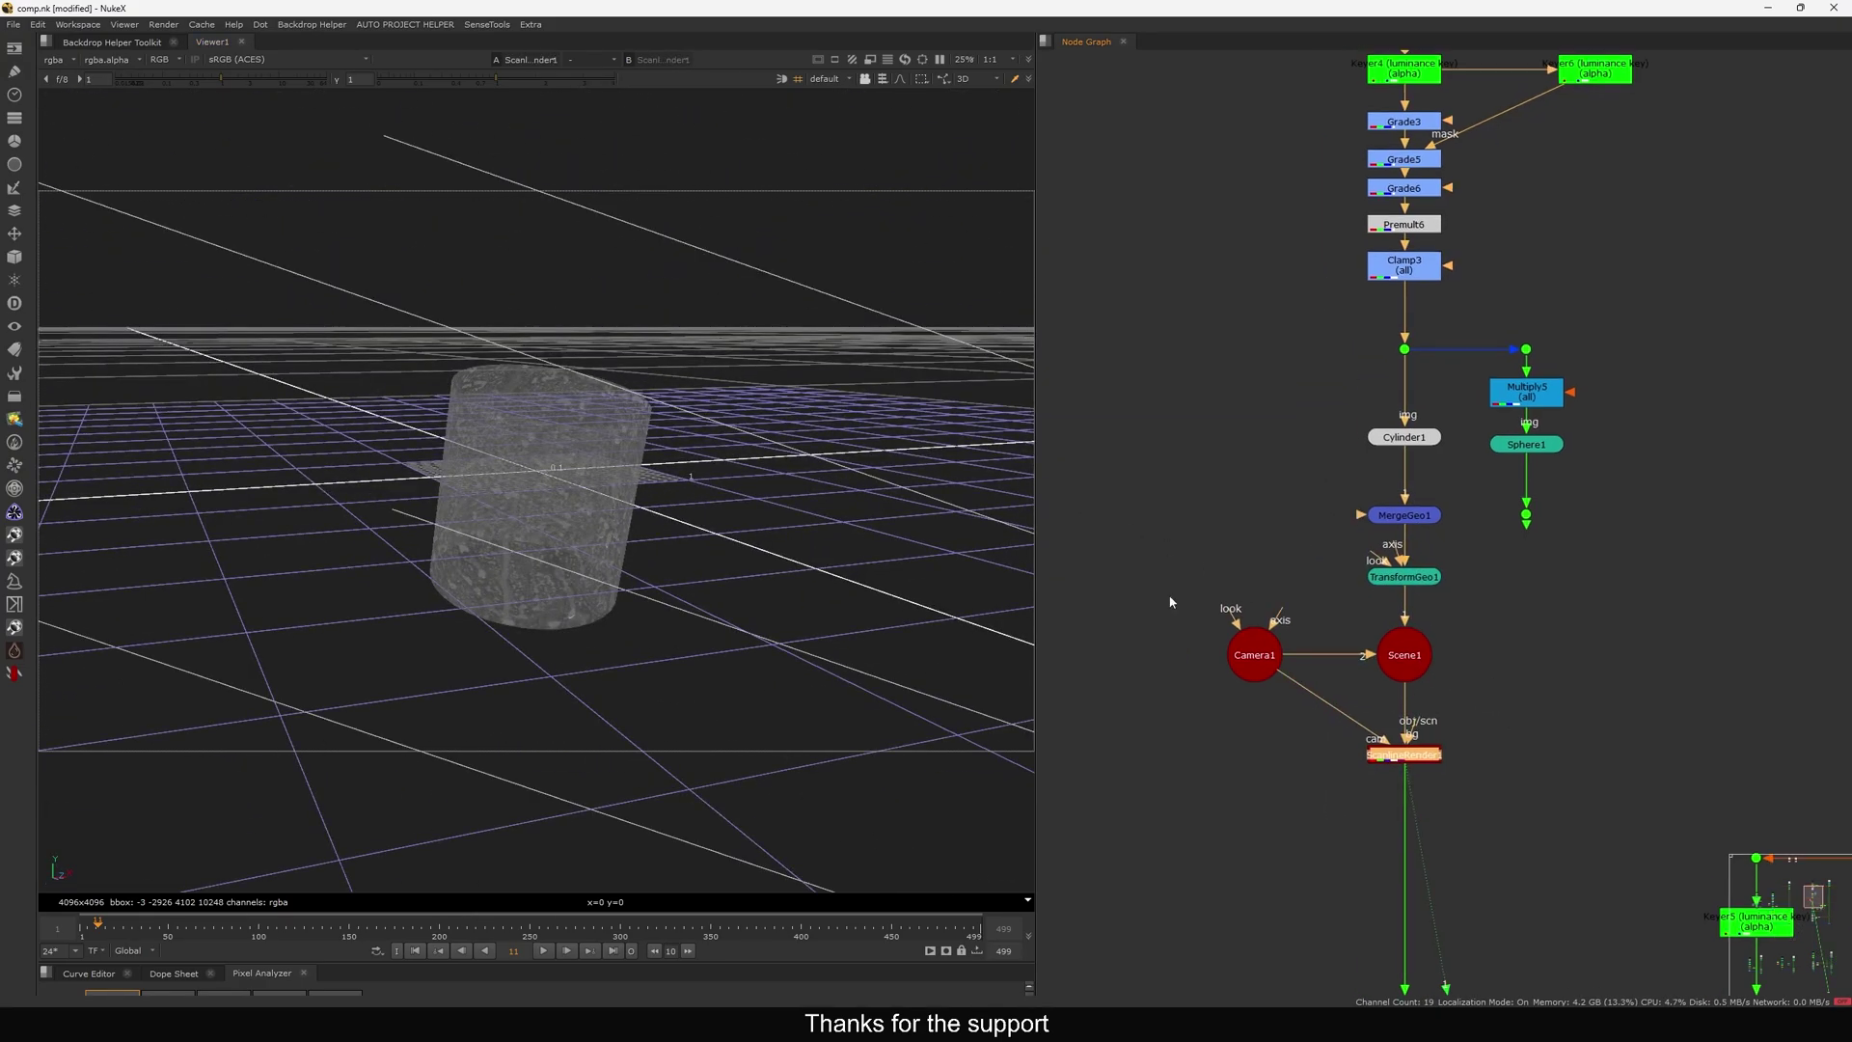
{"action": "key", "text": "1"}
{"action": "left_click_drag", "start_coordinate": [421, 529], "coordinate": [777, 488], "text": "ctrl"}
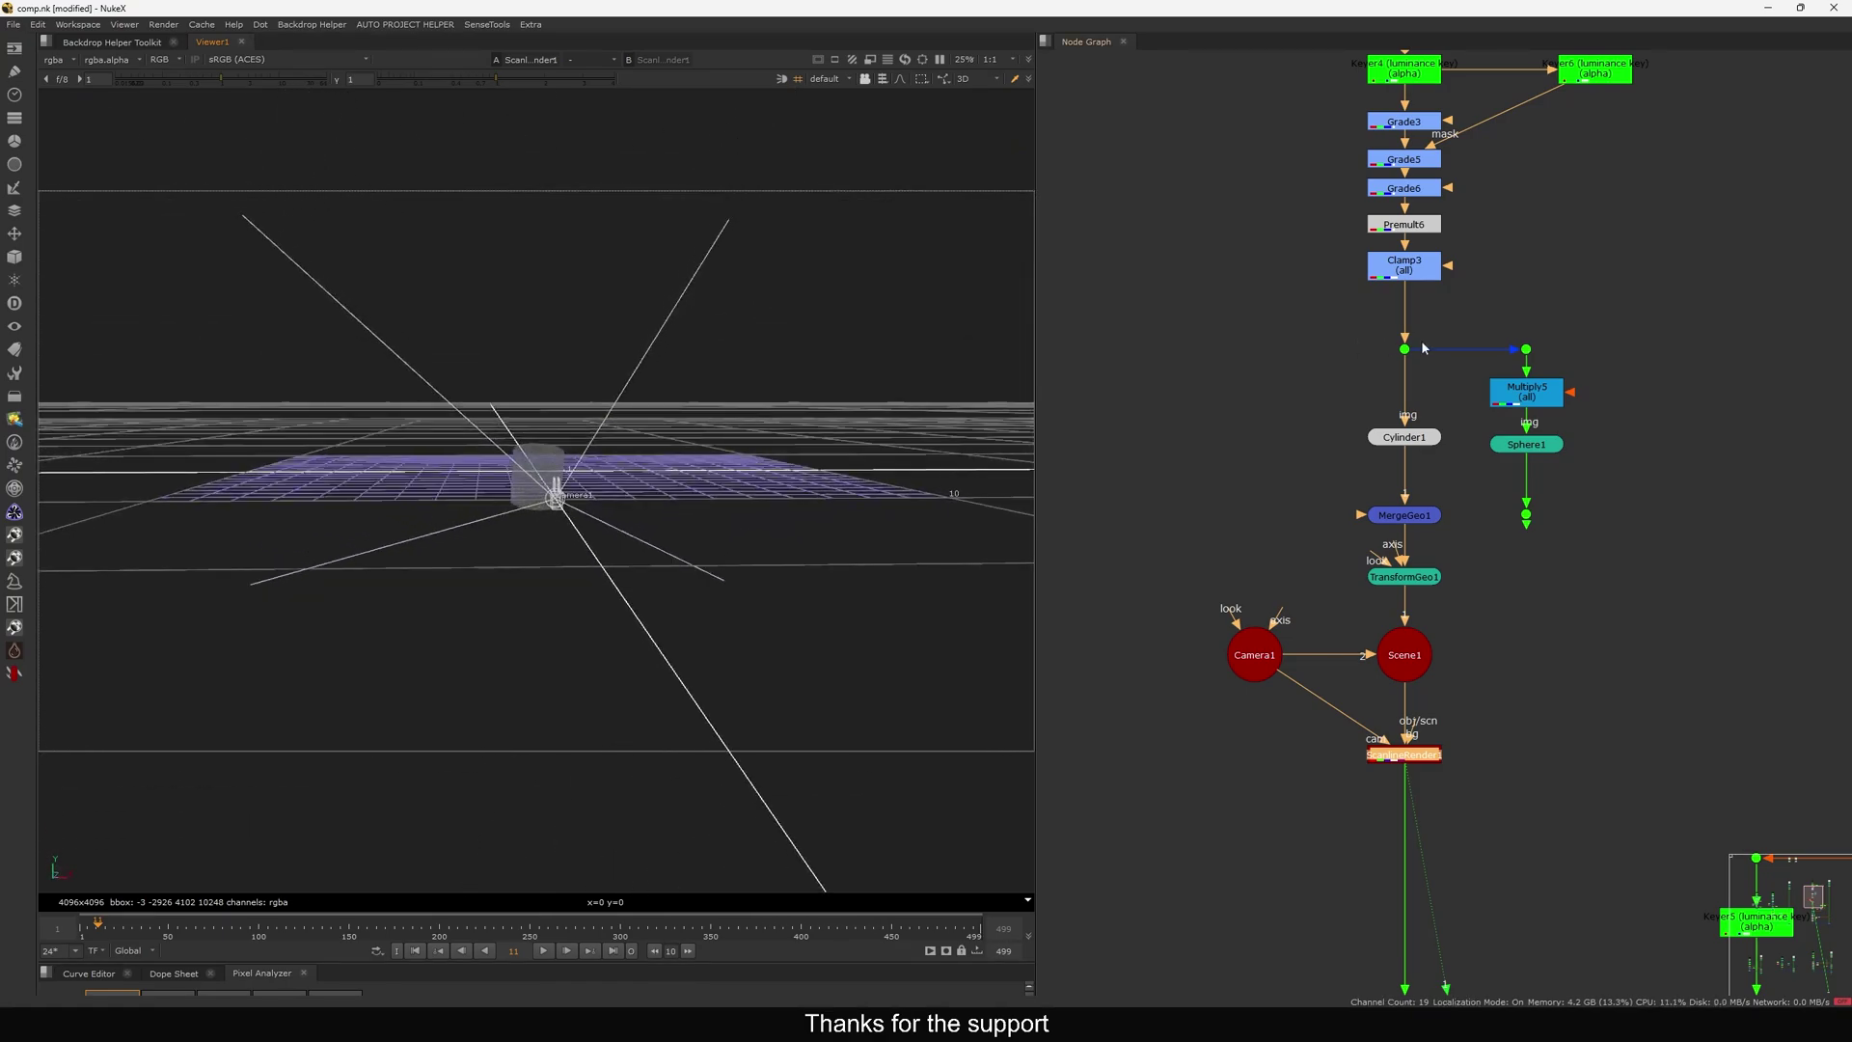
Display the clean coffee glass plate from the FrameHold1 node.
{"action": "middle_click_drag", "start_coordinate": [1493, 287], "coordinate": [1129, 818]}
{"action": "left_click", "coordinate": [1729, 648]}
{"action": "key", "text": "1"}
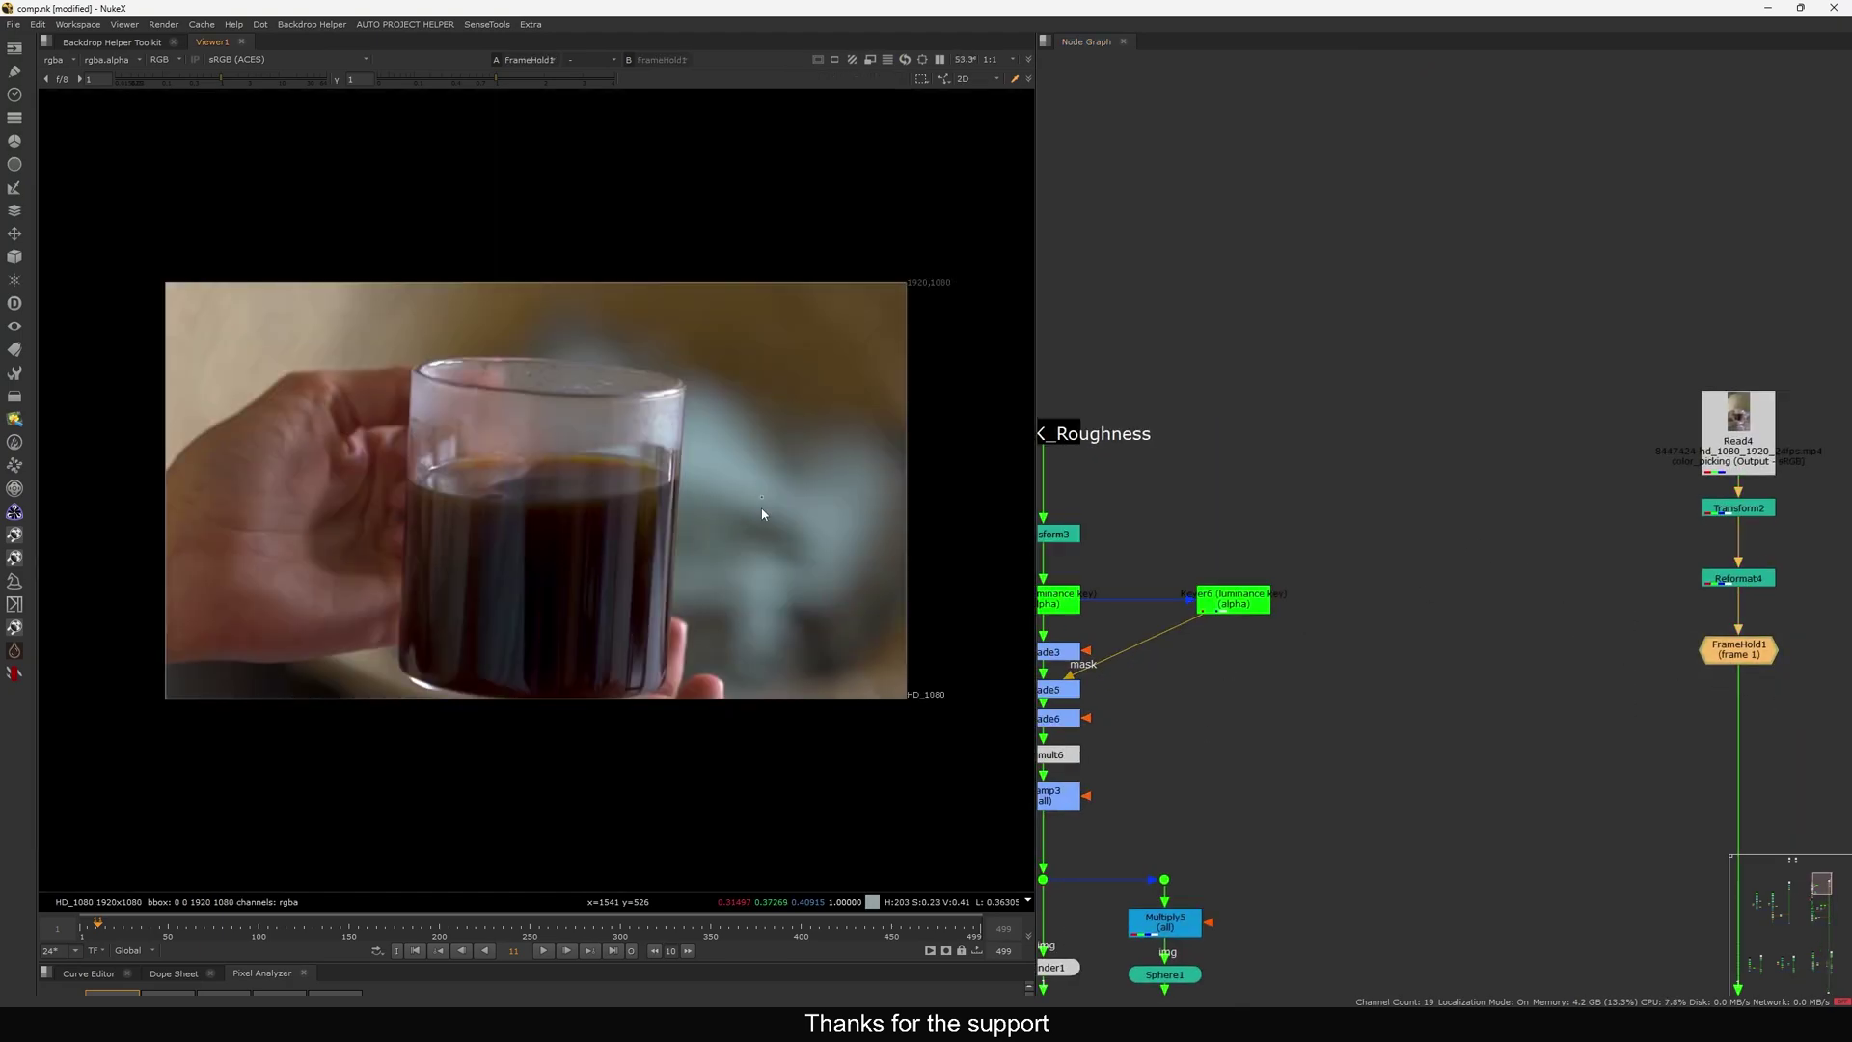
Show the ScanlineRender1 cylinder render in 2D and compare it with the cylinder and camera of Scene1 in 3D.
{"action": "middle_click_drag", "start_coordinate": [1340, 629], "coordinate": [1371, 613]}
{"action": "middle_click_drag", "start_coordinate": [1139, 838], "coordinate": [1339, 627]}
{"action": "scroll", "coordinate": [1339, 628], "scroll_direction": "down", "scroll_amount": 3}
{"action": "middle_click_drag", "start_coordinate": [1299, 834], "coordinate": [1360, 640]}
{"action": "scroll", "coordinate": [1324, 622], "scroll_direction": "up", "scroll_amount": 3}
{"action": "left_click", "coordinate": [1336, 651]}
{"action": "key", "text": "1"}
{"action": "key", "text": "Tab"}
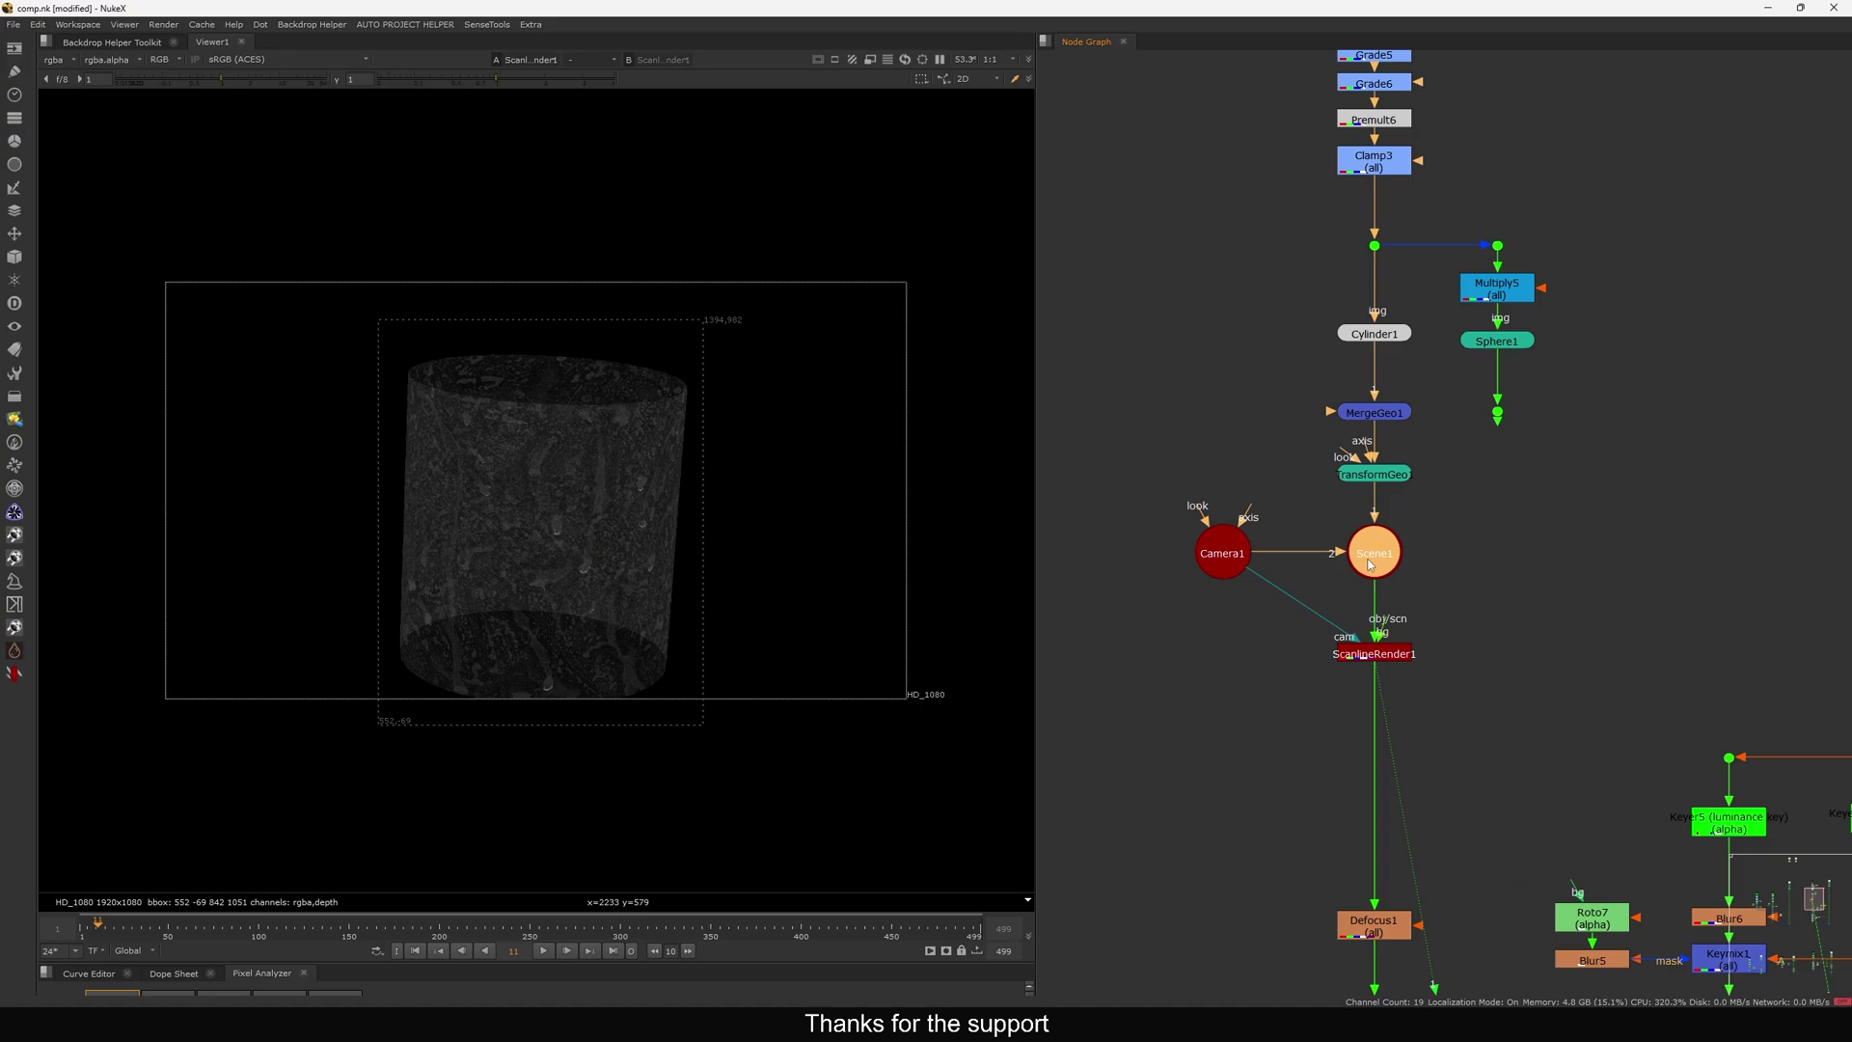
{"action": "scroll", "coordinate": [838, 478], "scroll_direction": "up", "scroll_amount": 4}
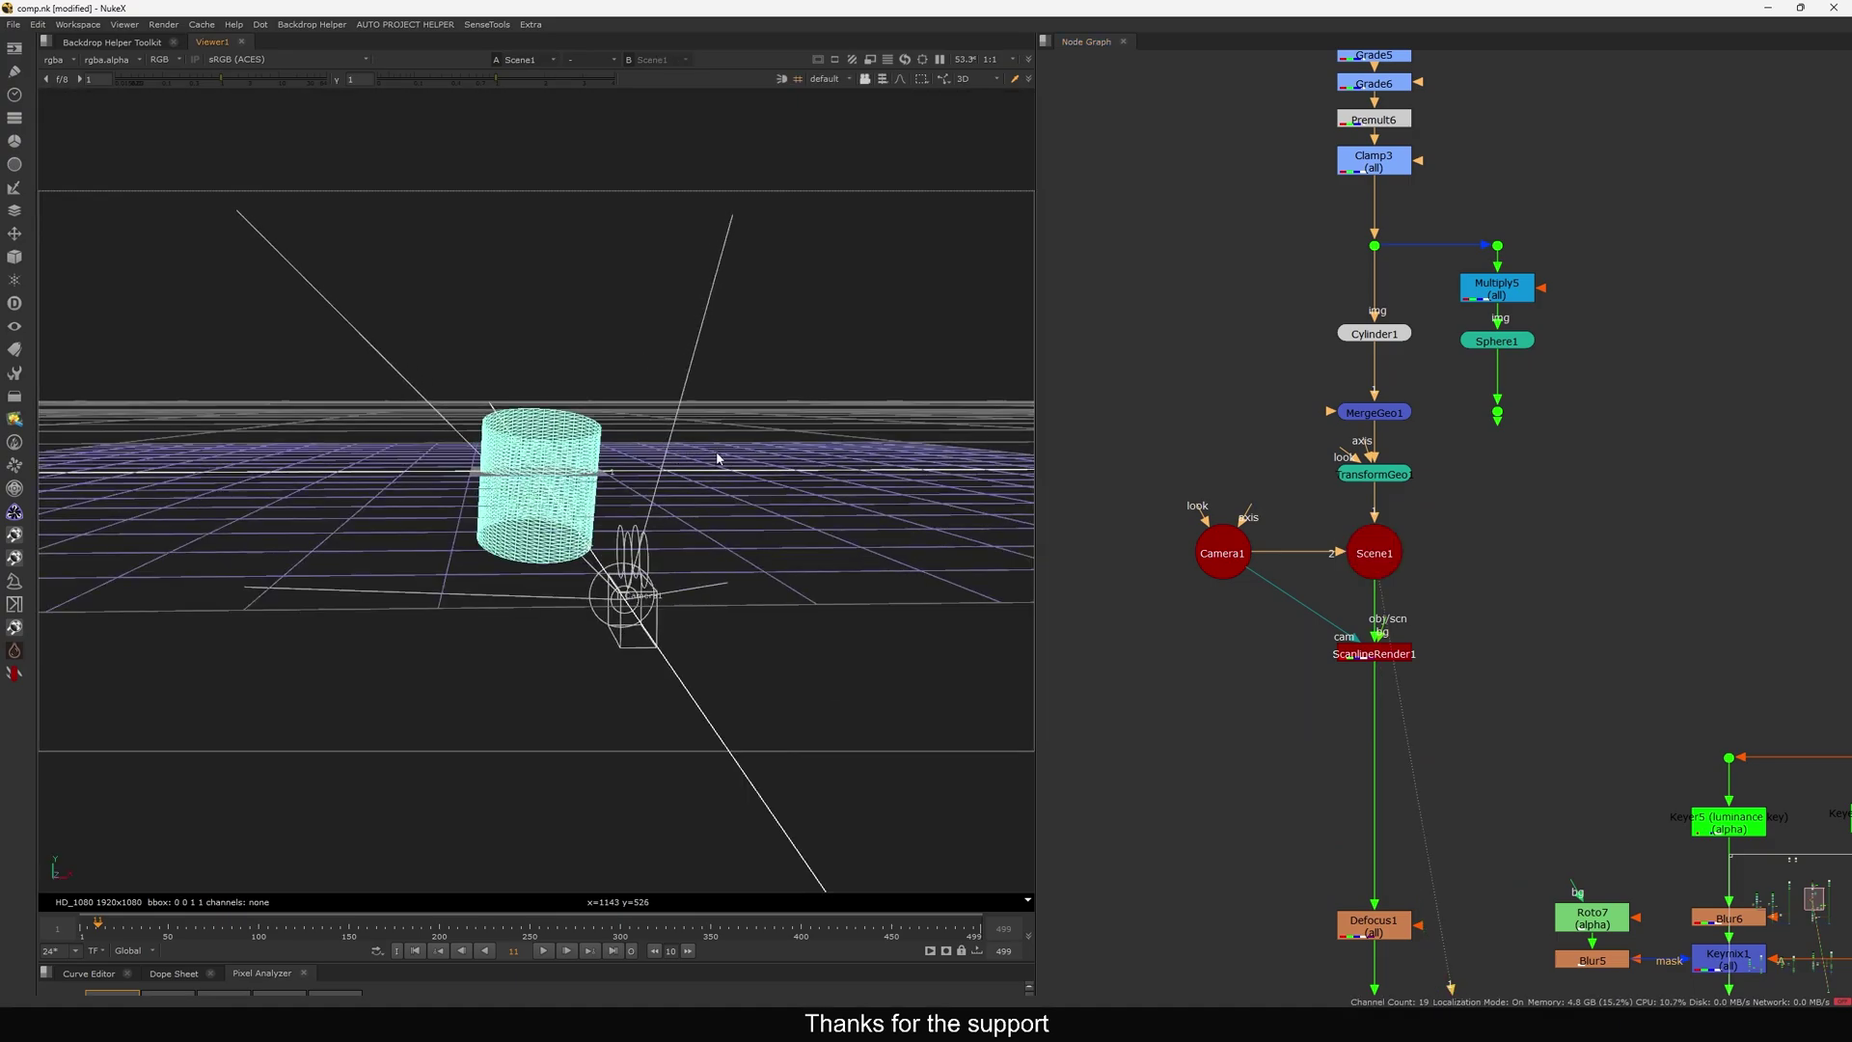
{"action": "left_click_drag", "start_coordinate": [720, 460], "coordinate": [670, 455], "text": "ctrl"}
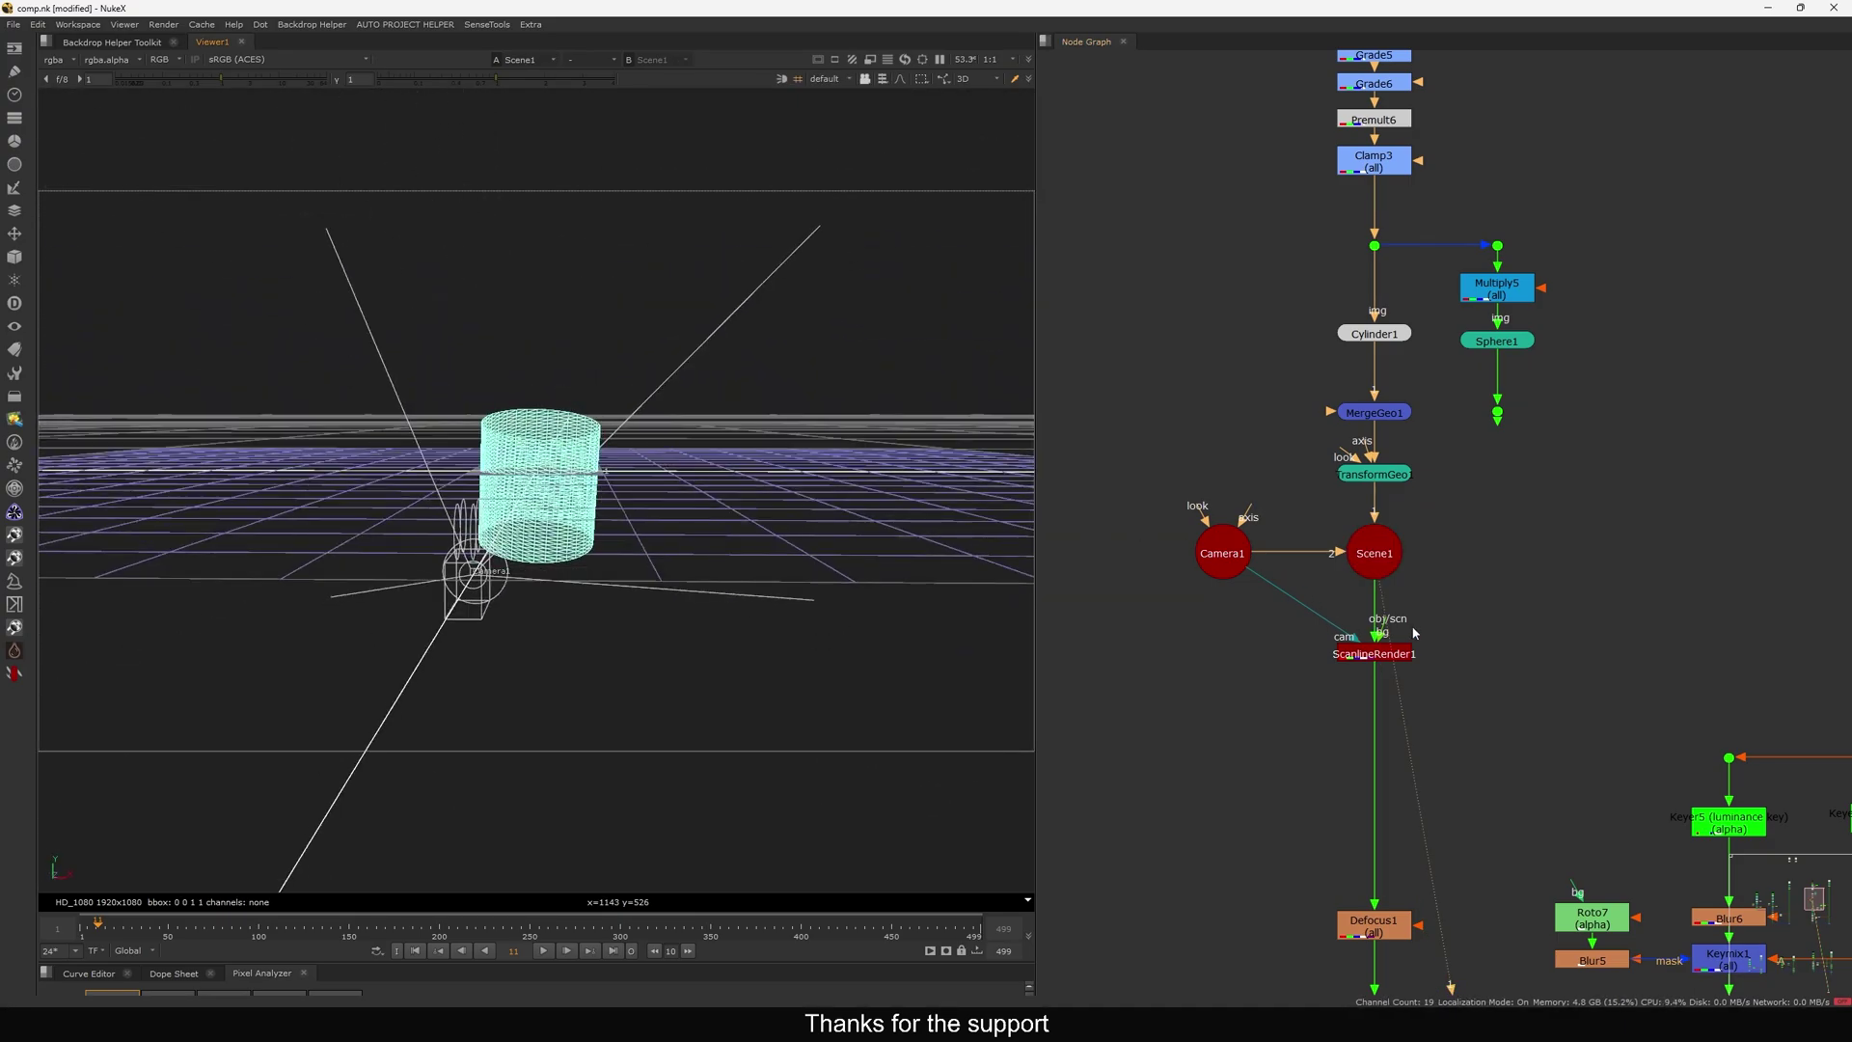
{"action": "left_click", "coordinate": [1393, 654]}
{"action": "key", "text": "Tab"}
{"action": "key", "text": "Return"}
{"action": "key", "text": "1"}
{"action": "left_click", "coordinate": [1141, 427]}
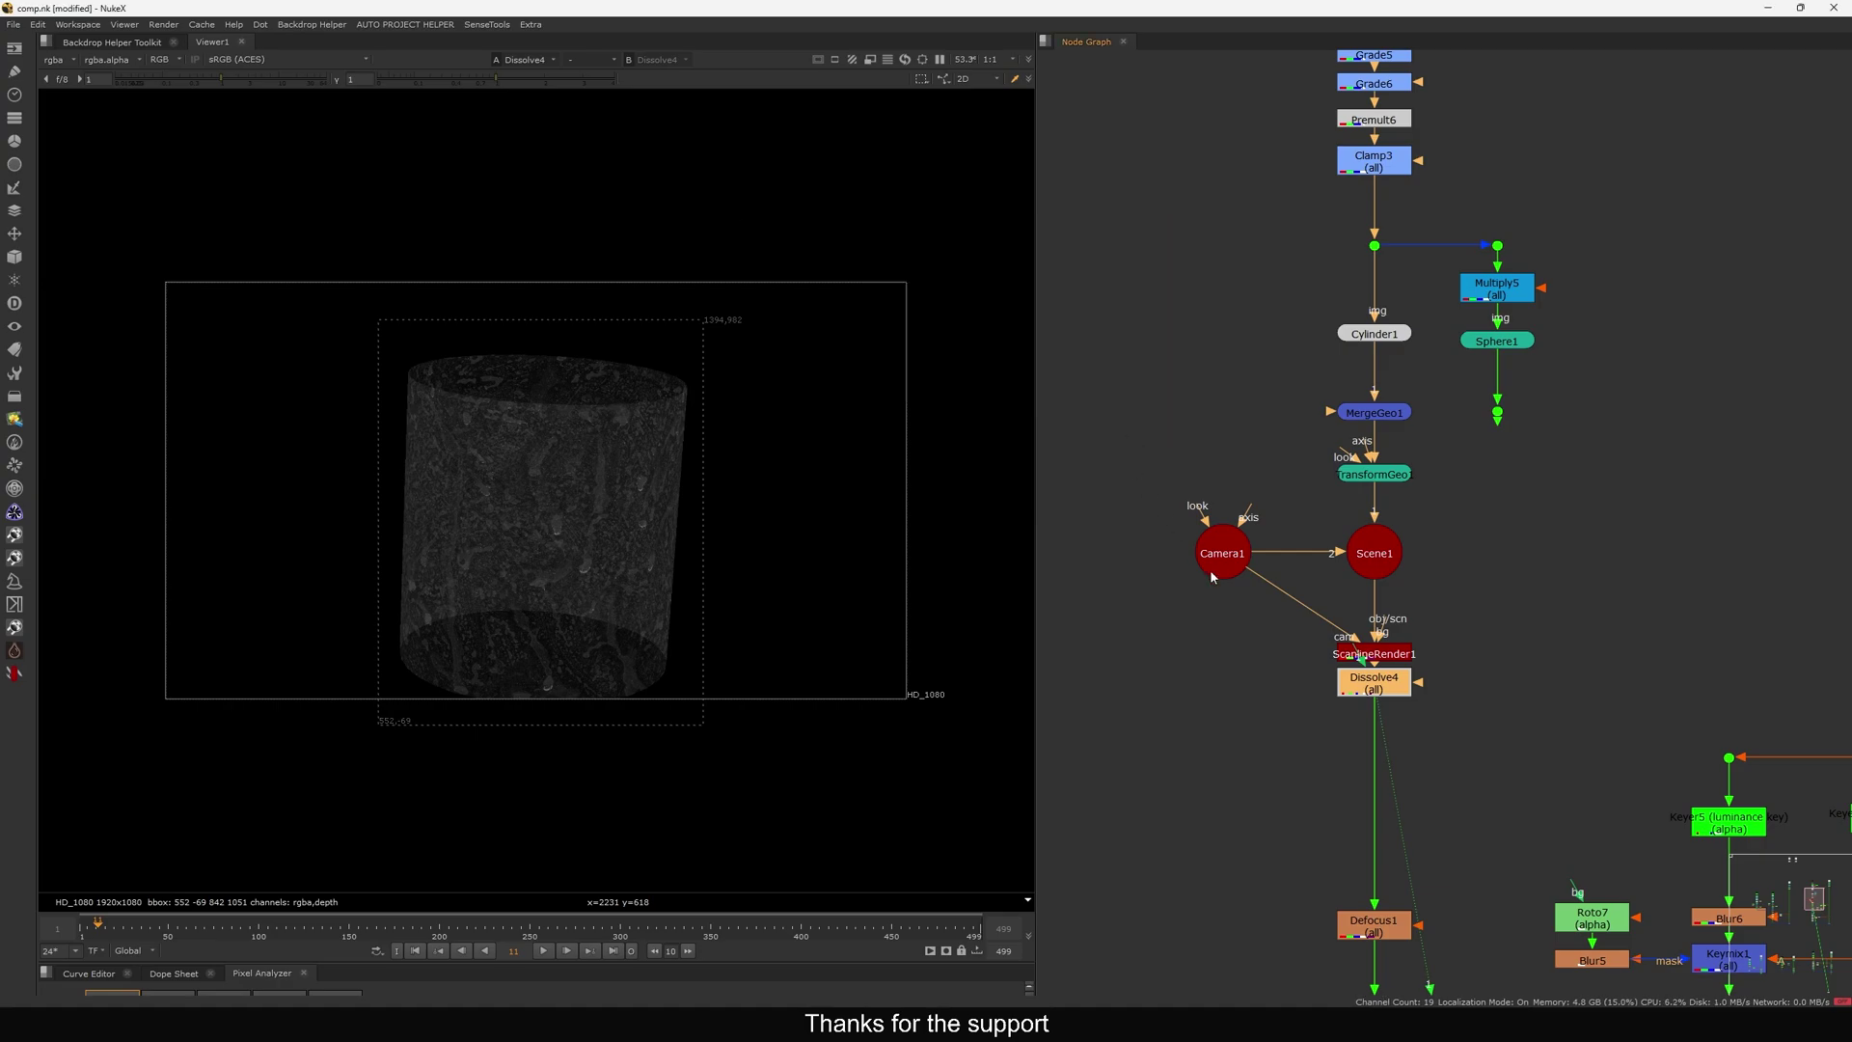
{"action": "key", "text": "Delete"}
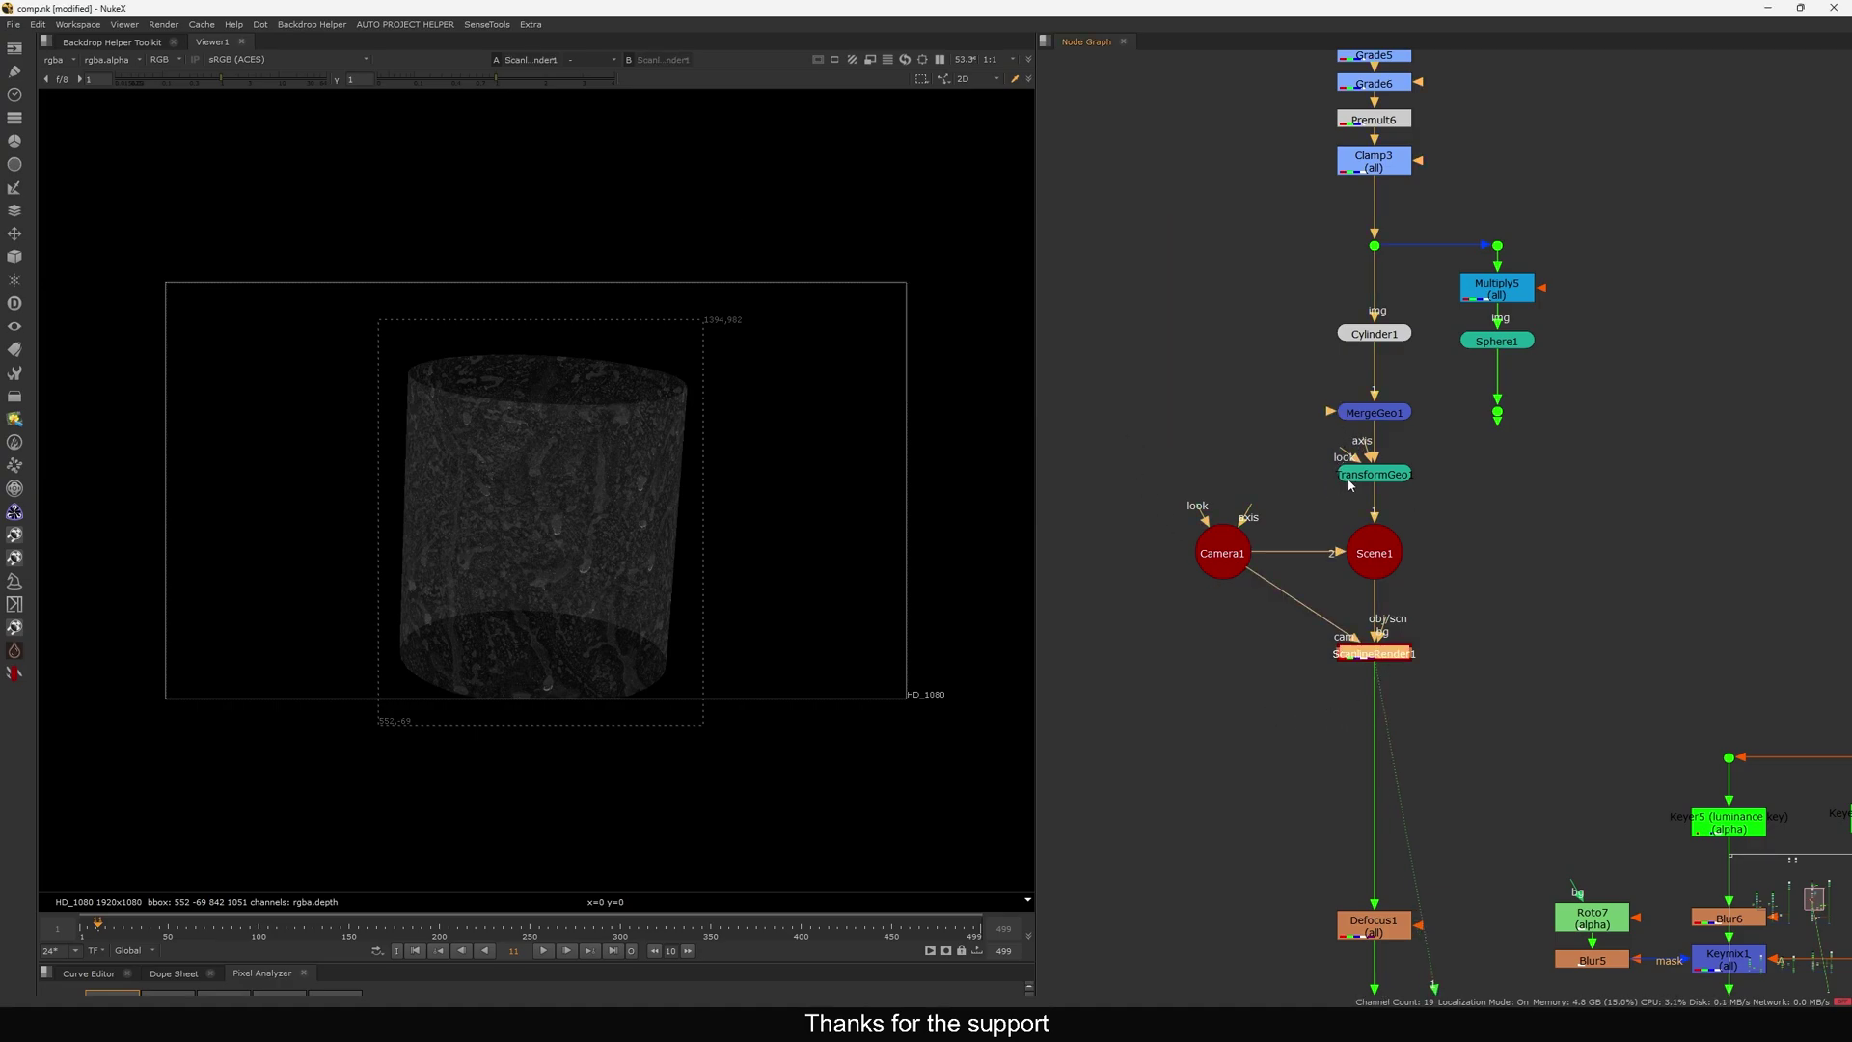
Display the Merge4 composite, raise the viewer gain to 3.3 and examine the smudges on the glass up close.
{"action": "left_click", "coordinate": [1370, 477]}
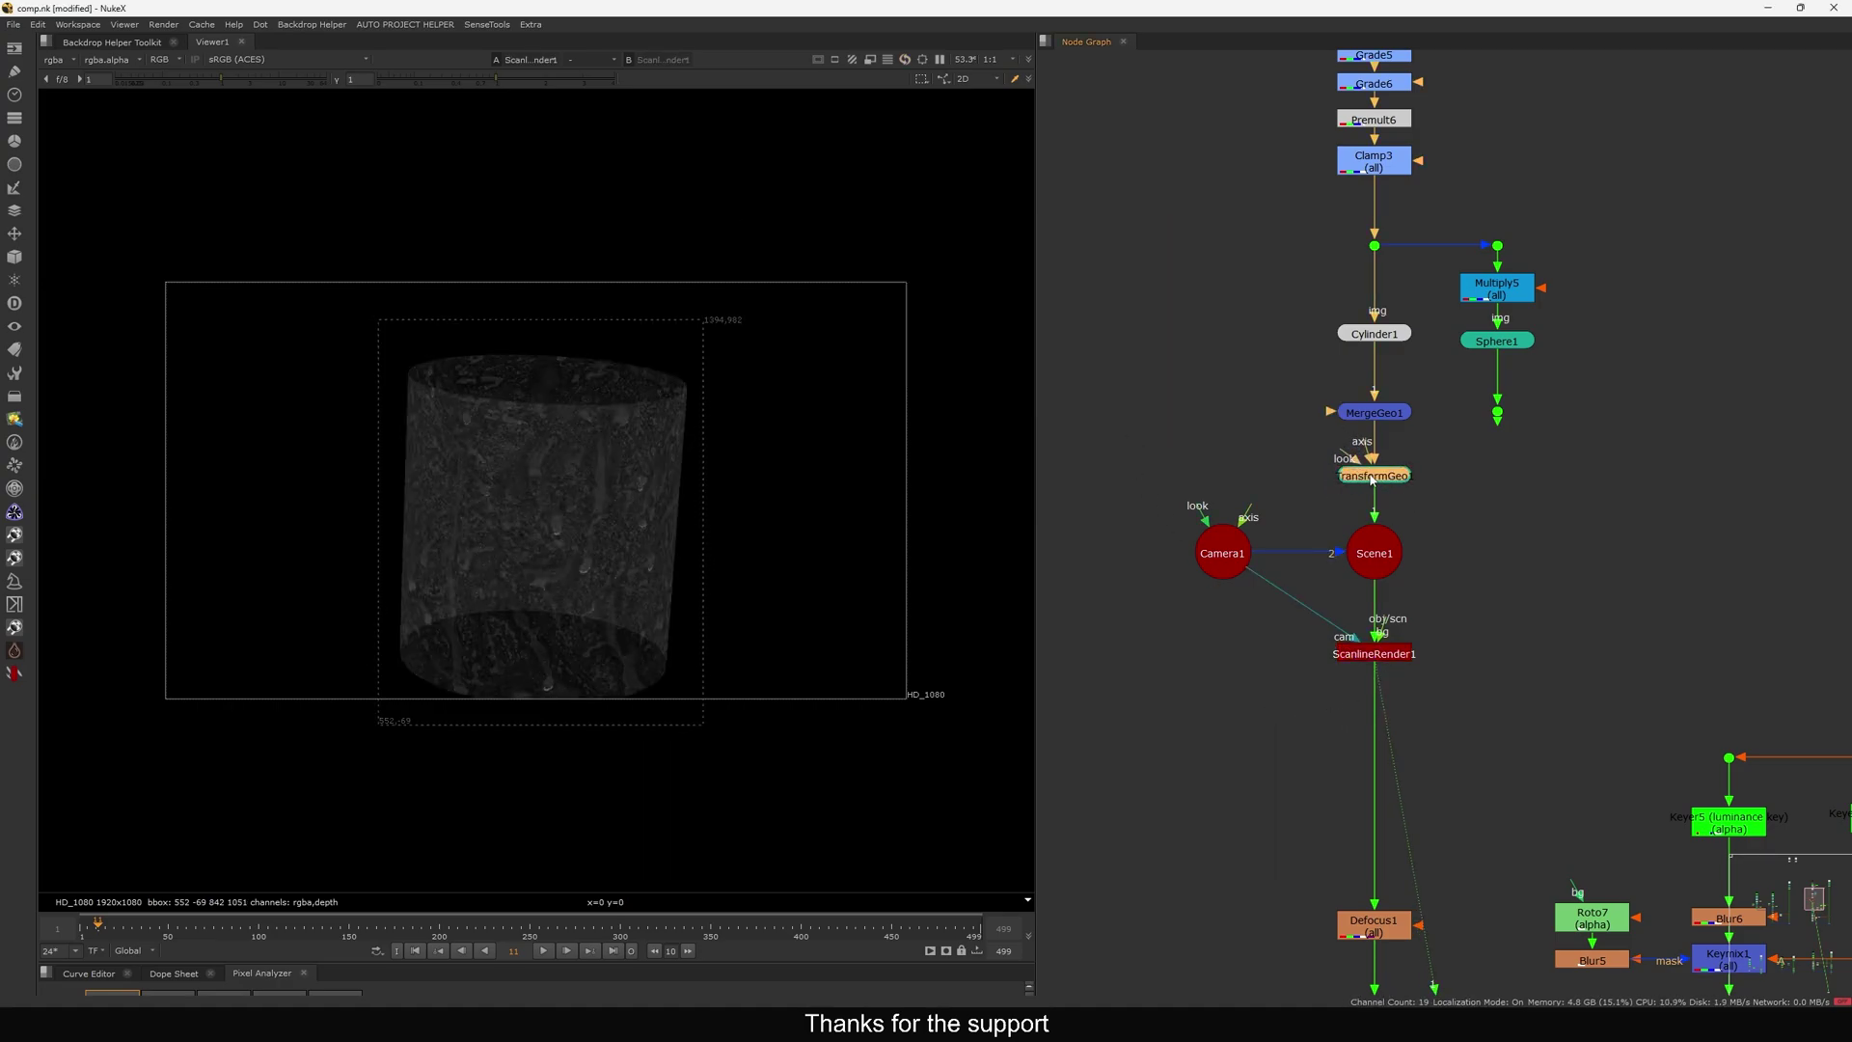
{"action": "scroll", "coordinate": [1304, 466], "scroll_direction": "down", "scroll_amount": 5}
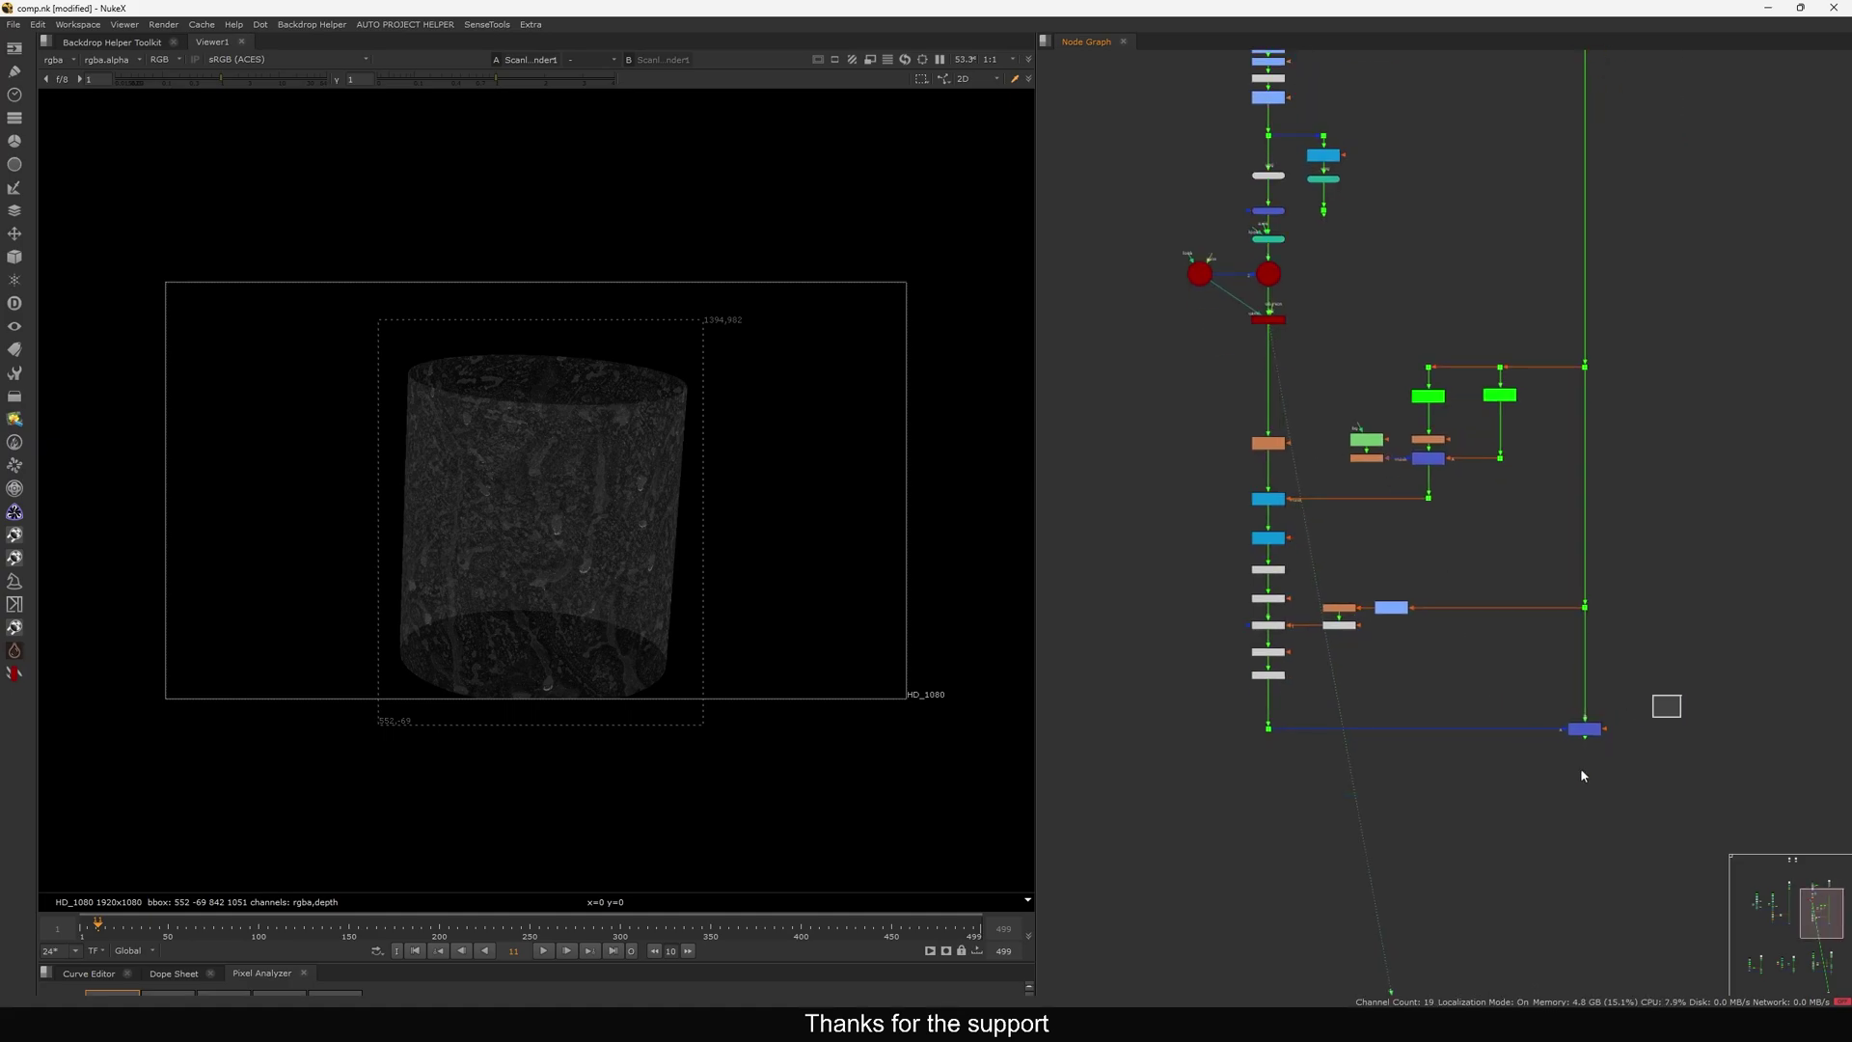
{"action": "left_click", "coordinate": [1585, 729]}
{"action": "key", "text": "1"}
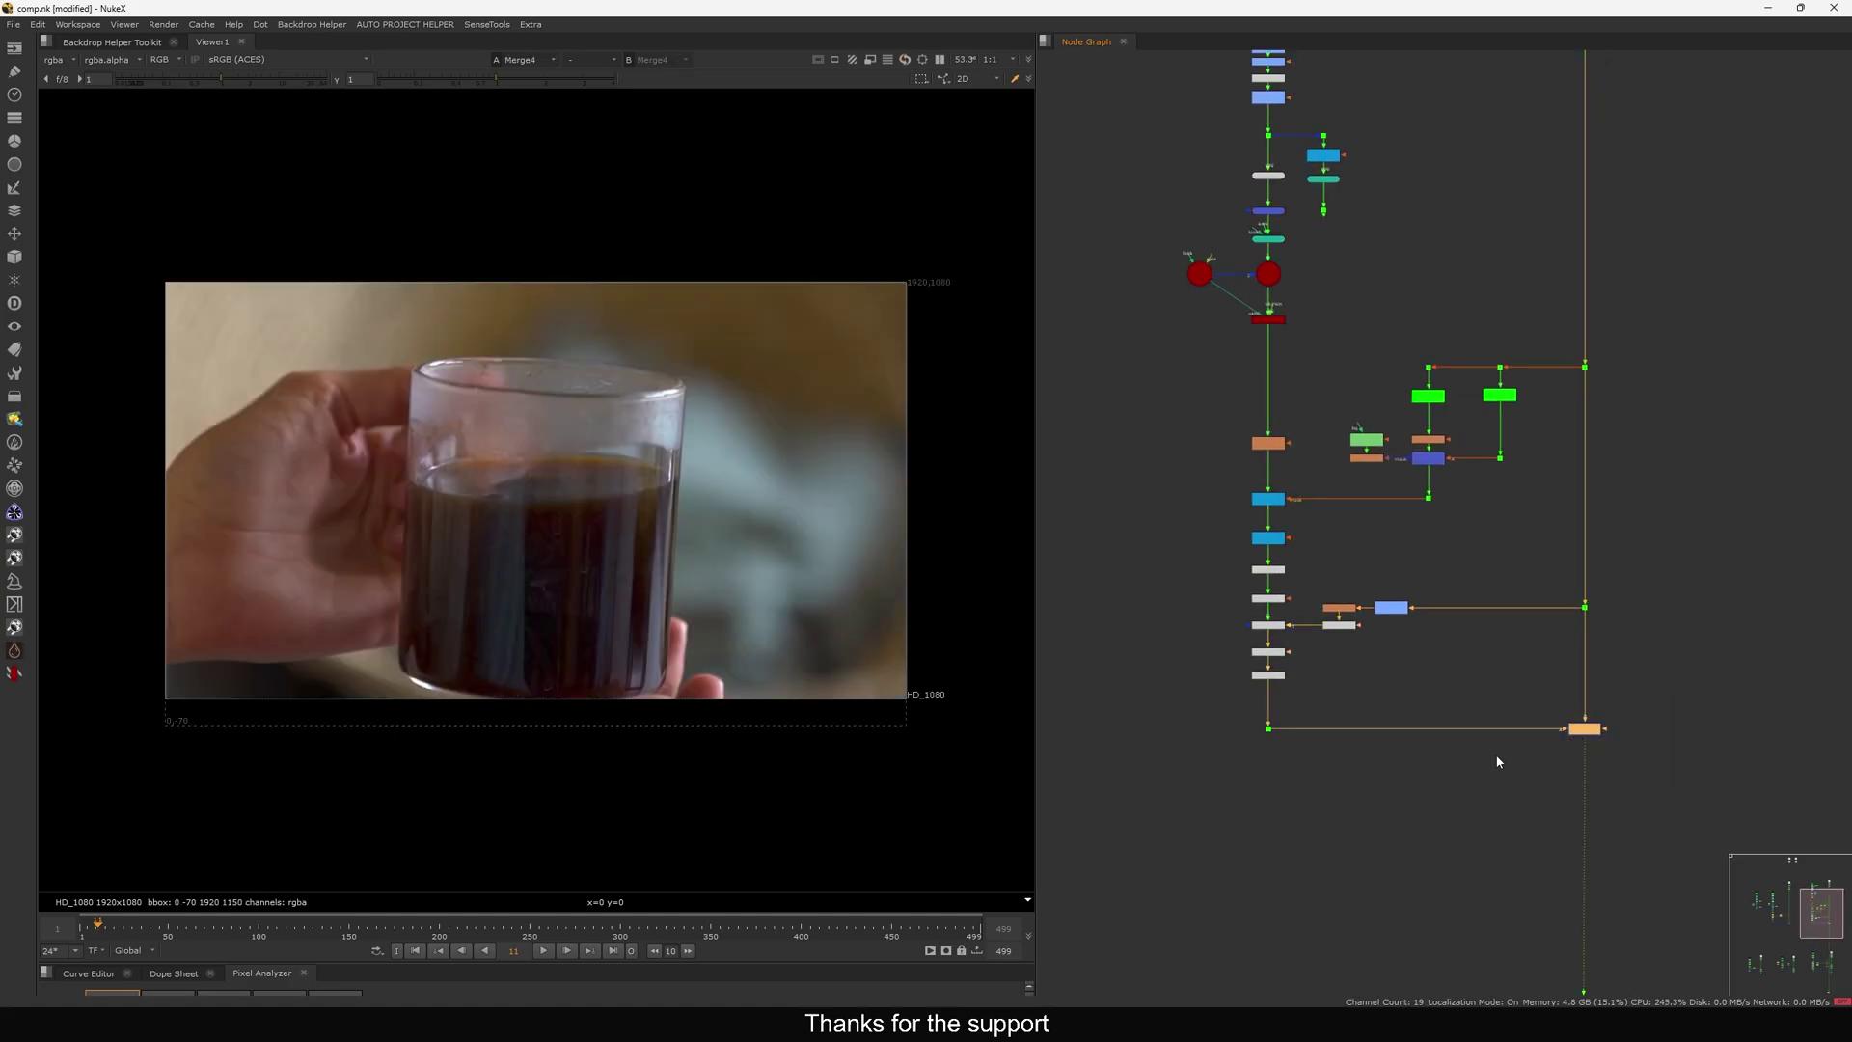
{"action": "left_click", "coordinate": [238, 81]}
{"action": "scroll", "coordinate": [574, 581], "scroll_direction": "up", "scroll_amount": 3}
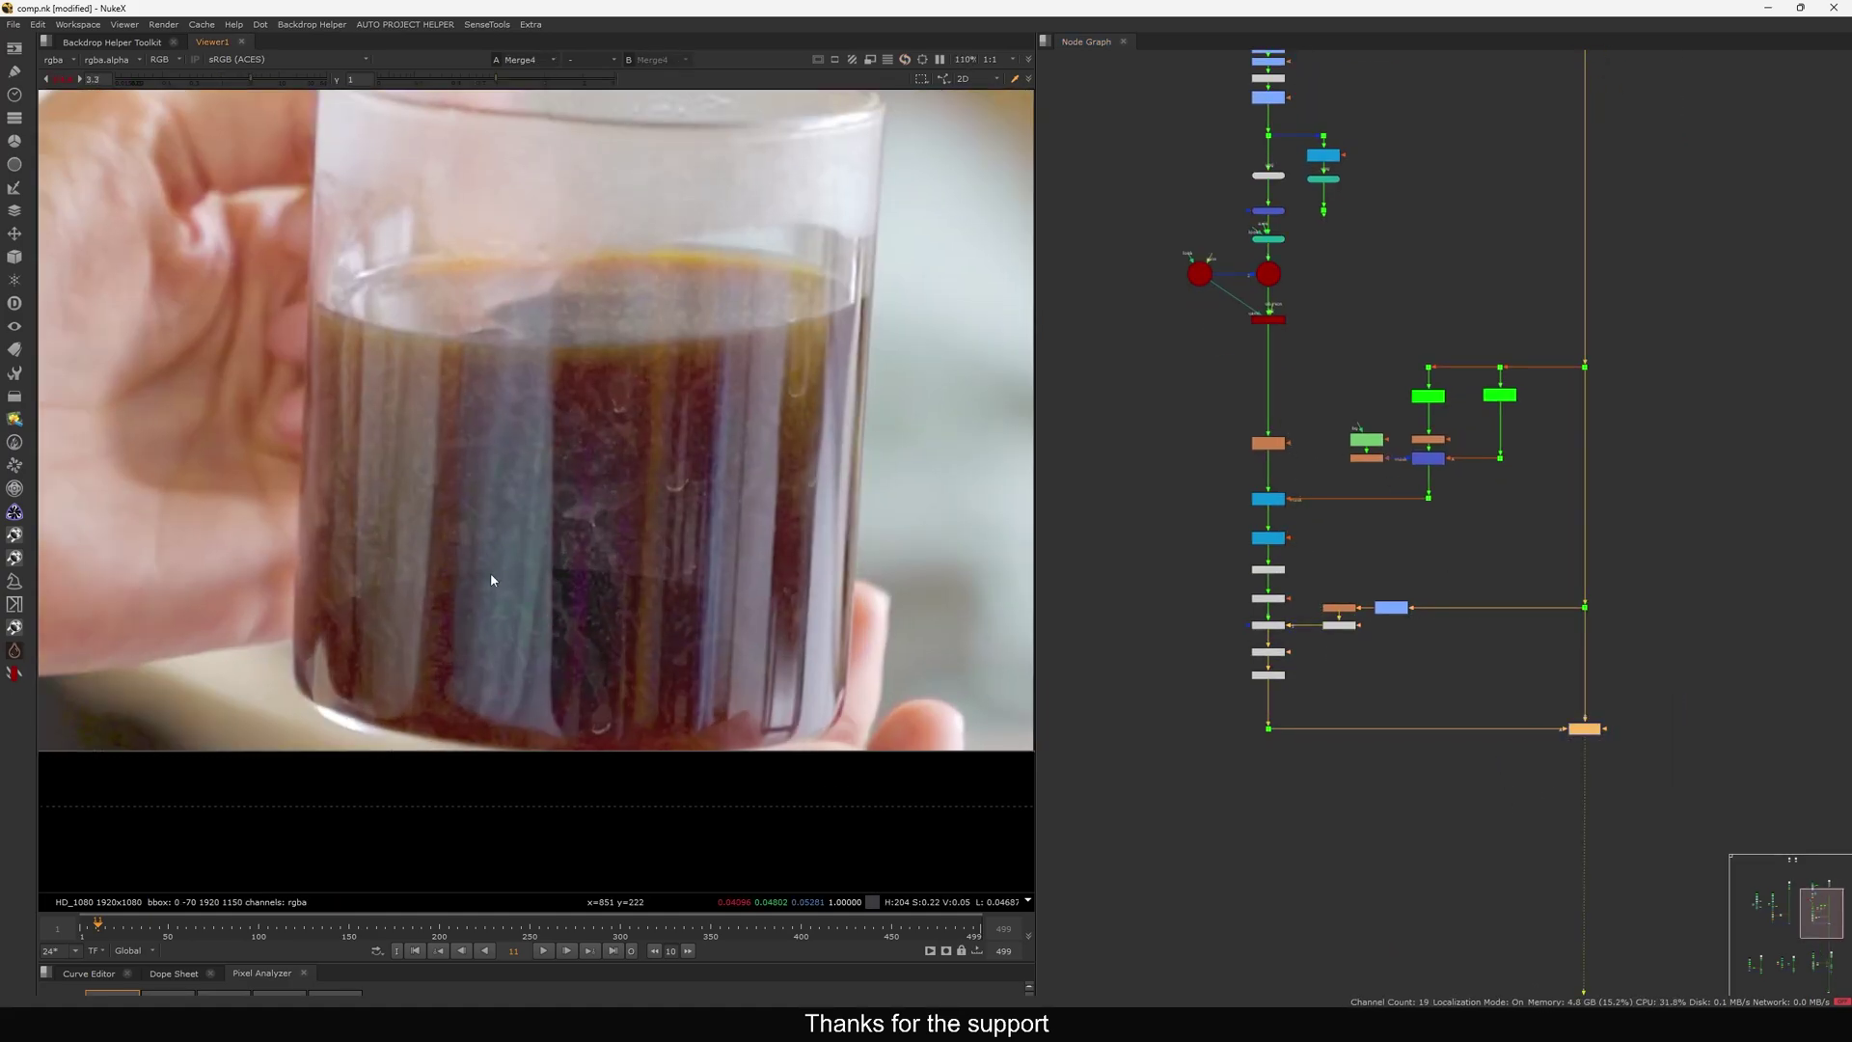
Display the ScanlineRender1 output in 2D at the raised viewer gain.
{"action": "middle_click_drag", "start_coordinate": [1310, 335], "coordinate": [1376, 463]}
{"action": "left_click_drag", "start_coordinate": [1284, 465], "coordinate": [1372, 428]}
{"action": "key", "text": "1"}
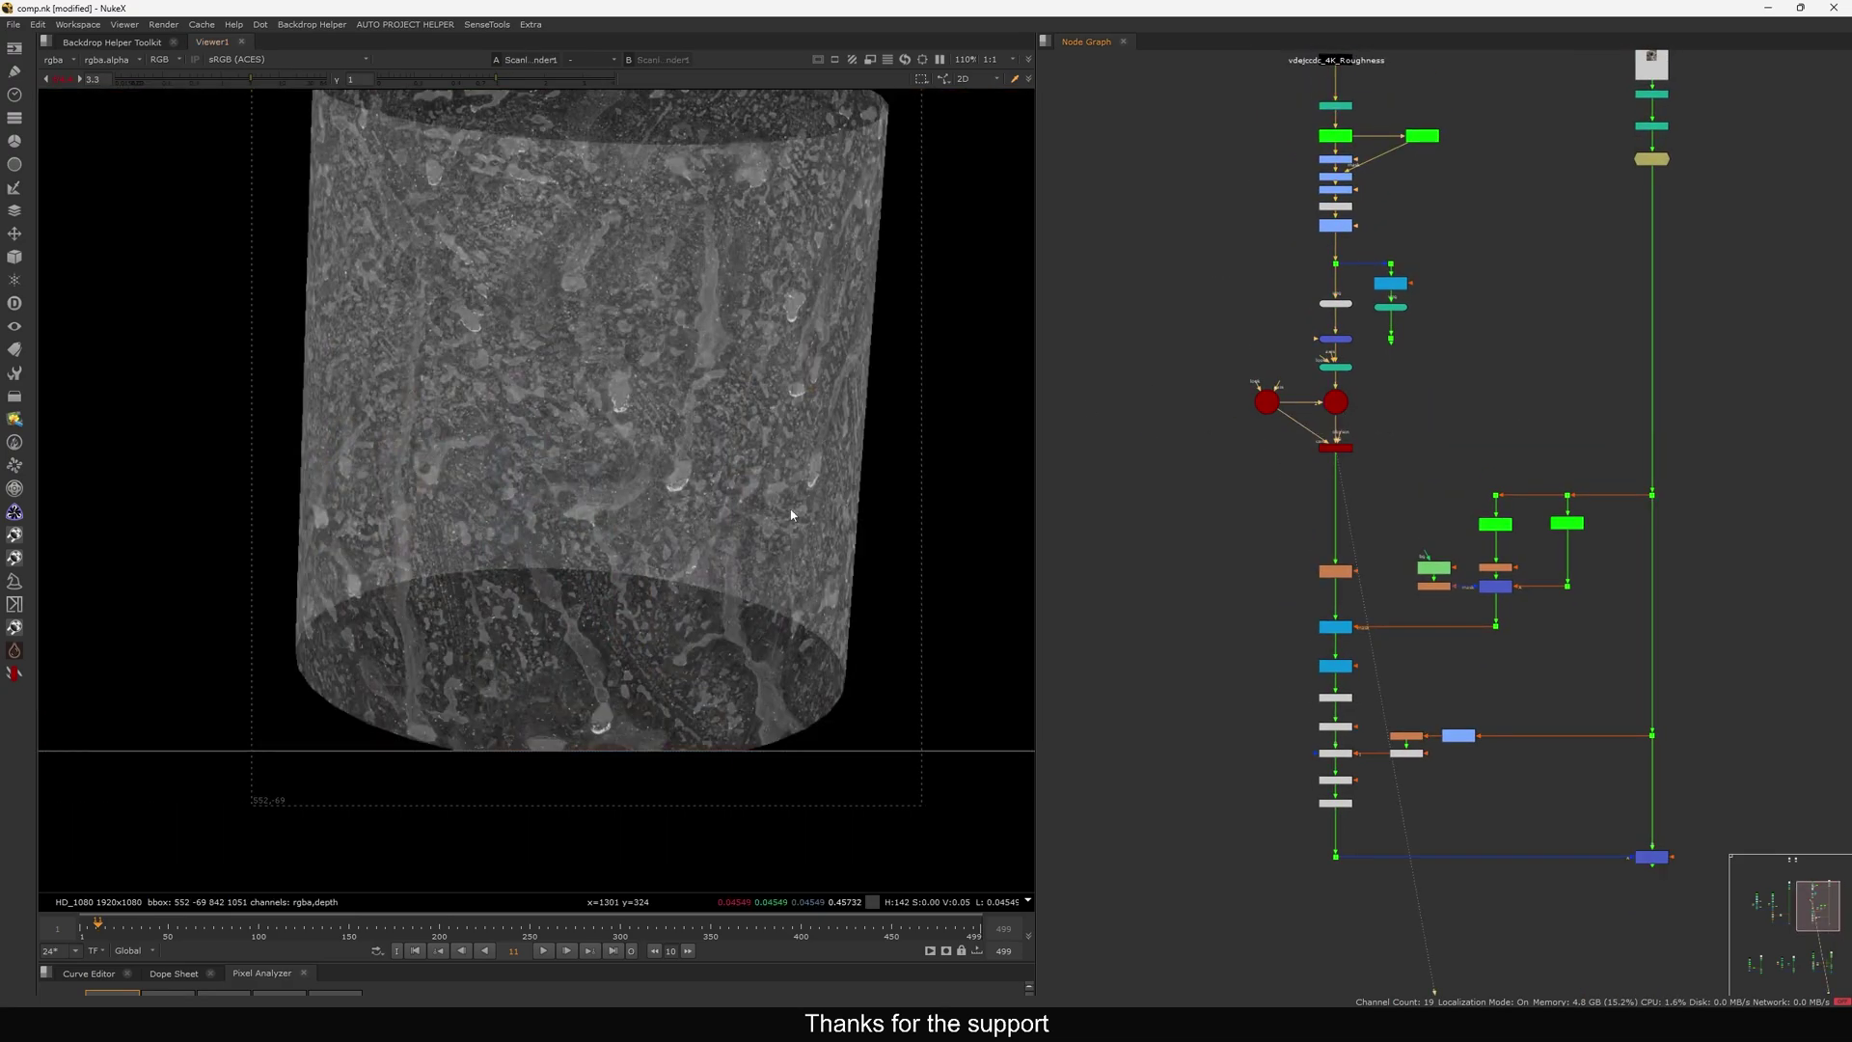
{"action": "middle_click_drag", "start_coordinate": [1173, 334], "coordinate": [1196, 398]}
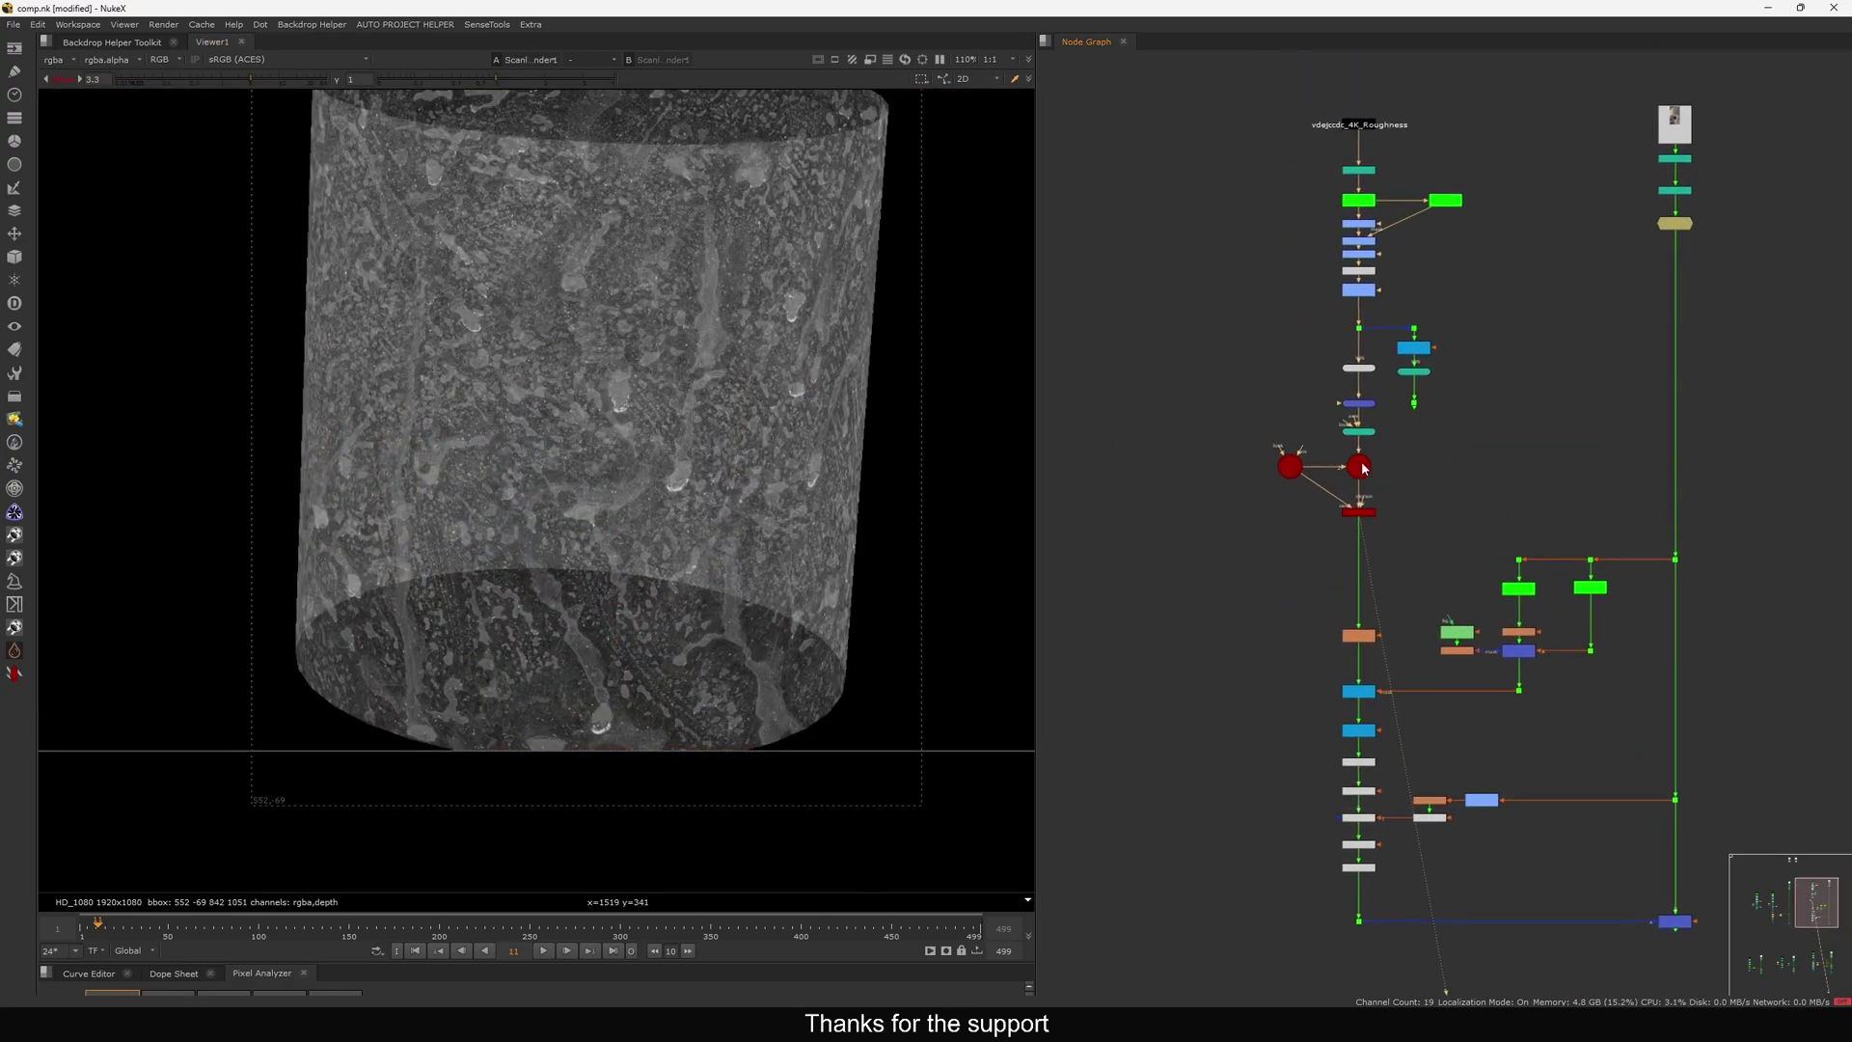
Inspect the rendered cylinder and camera from above and below in 3D, and return to the 2D render.
{"action": "key", "text": "Tab"}
{"action": "middle_click_drag", "start_coordinate": [656, 469], "coordinate": [579, 567]}
{"action": "scroll", "coordinate": [1420, 456], "scroll_direction": "up", "scroll_amount": 2}
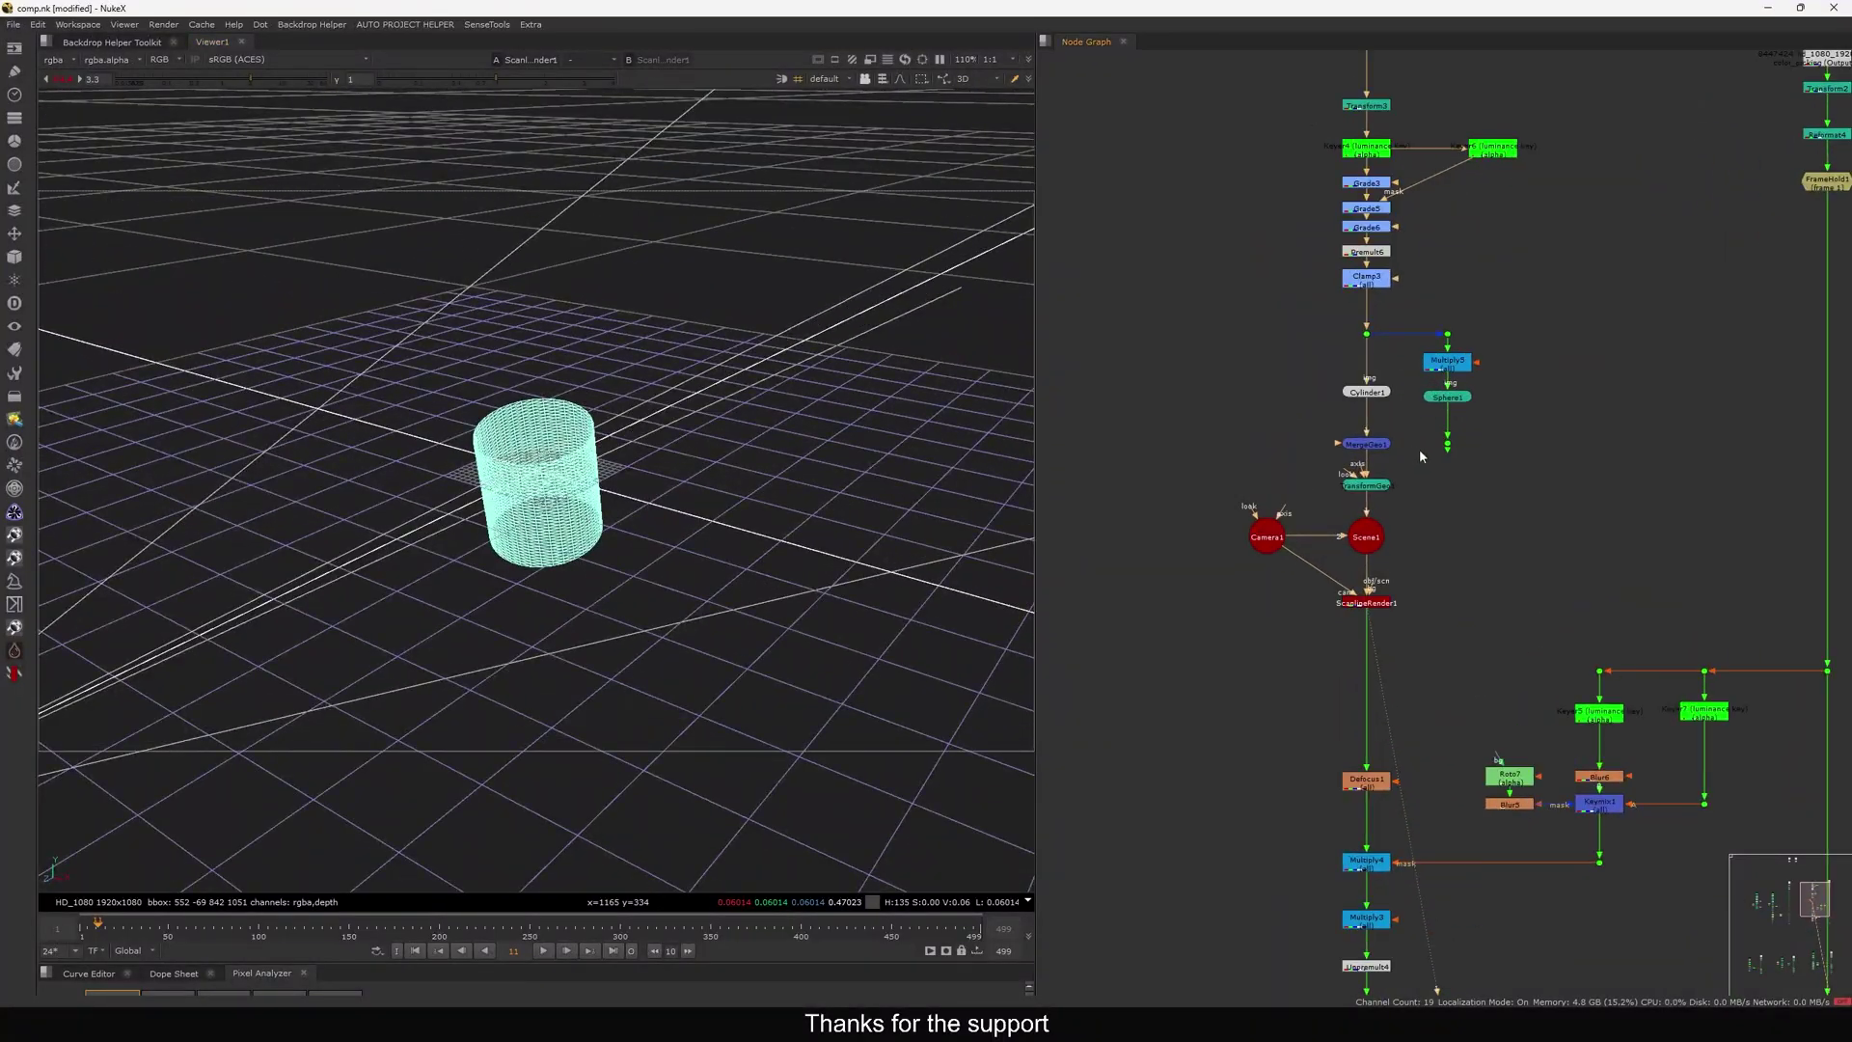
{"action": "middle_click_drag", "start_coordinate": [772, 509], "coordinate": [864, 442]}
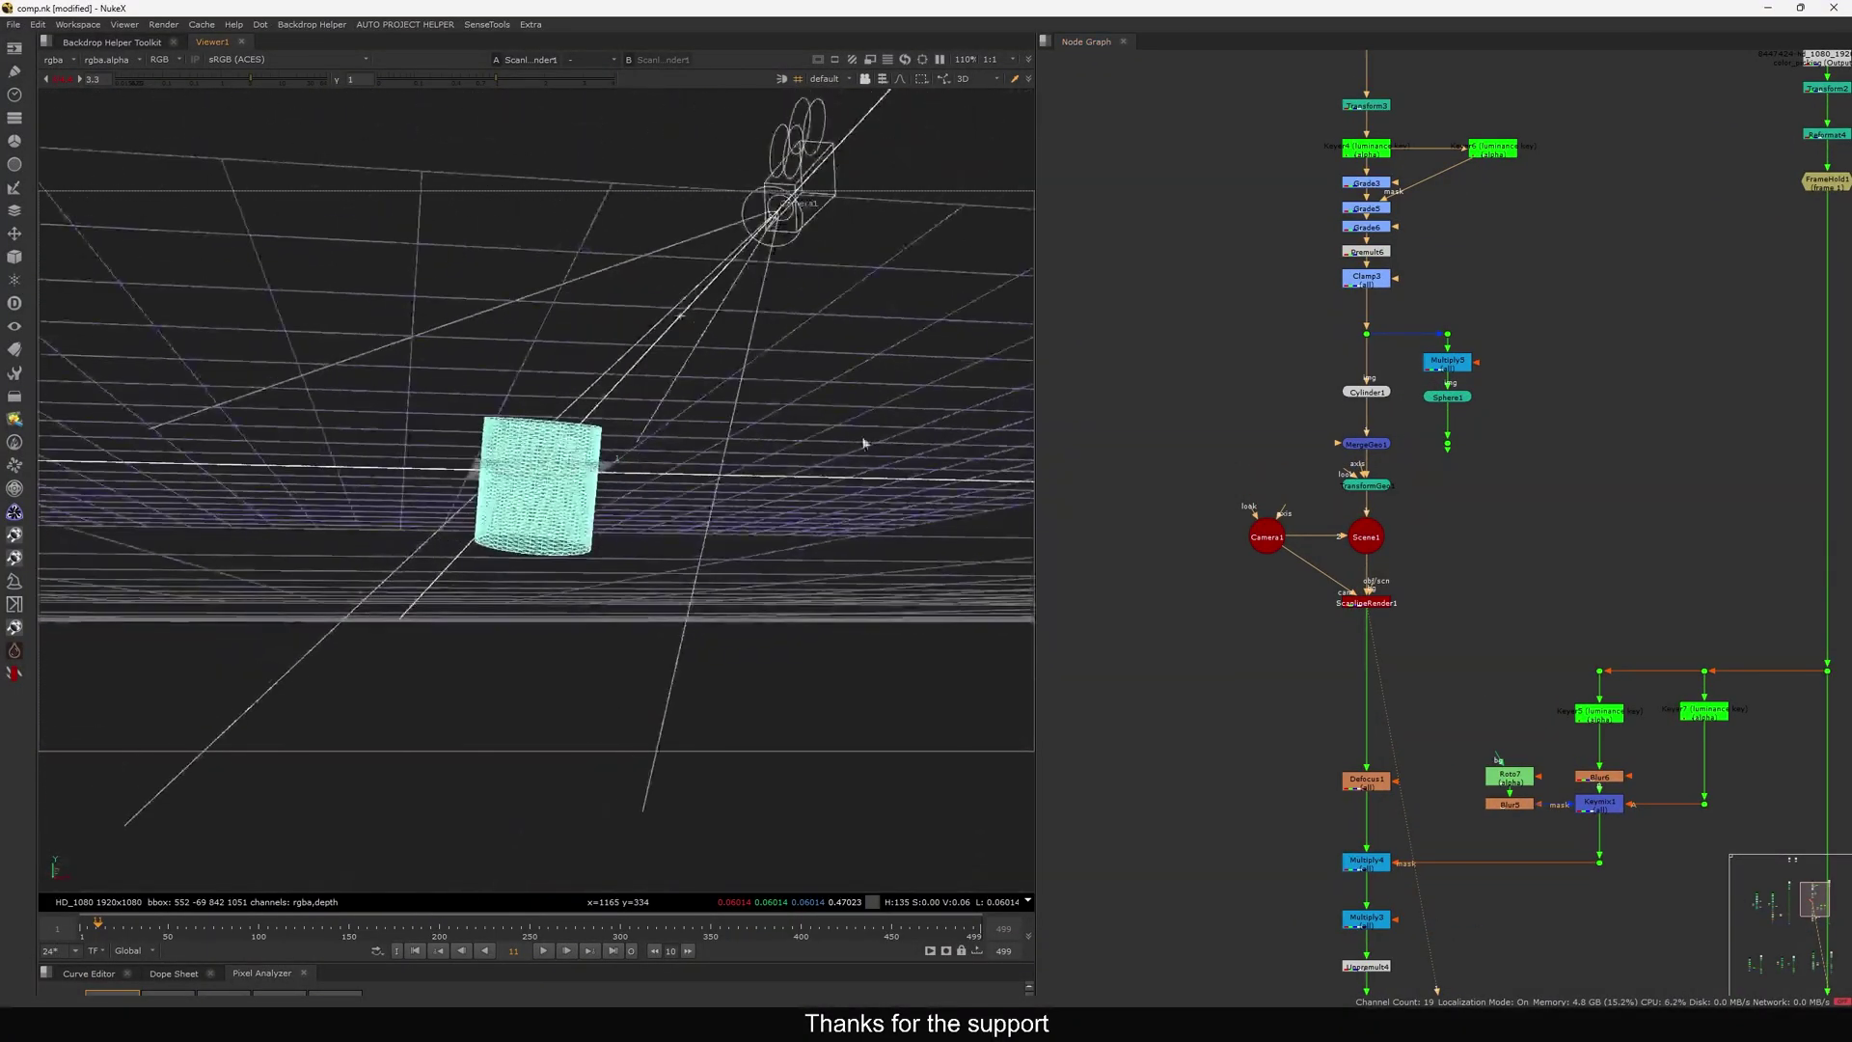
{"action": "key", "text": "Tab"}
Display Sphere1 in the 3D view and review its translate and scale properties for the flattened disc shape.
{"action": "middle_click_drag", "start_coordinate": [1423, 426], "coordinate": [1426, 479]}
{"action": "scroll", "coordinate": [1447, 469], "scroll_direction": "up", "scroll_amount": 2}
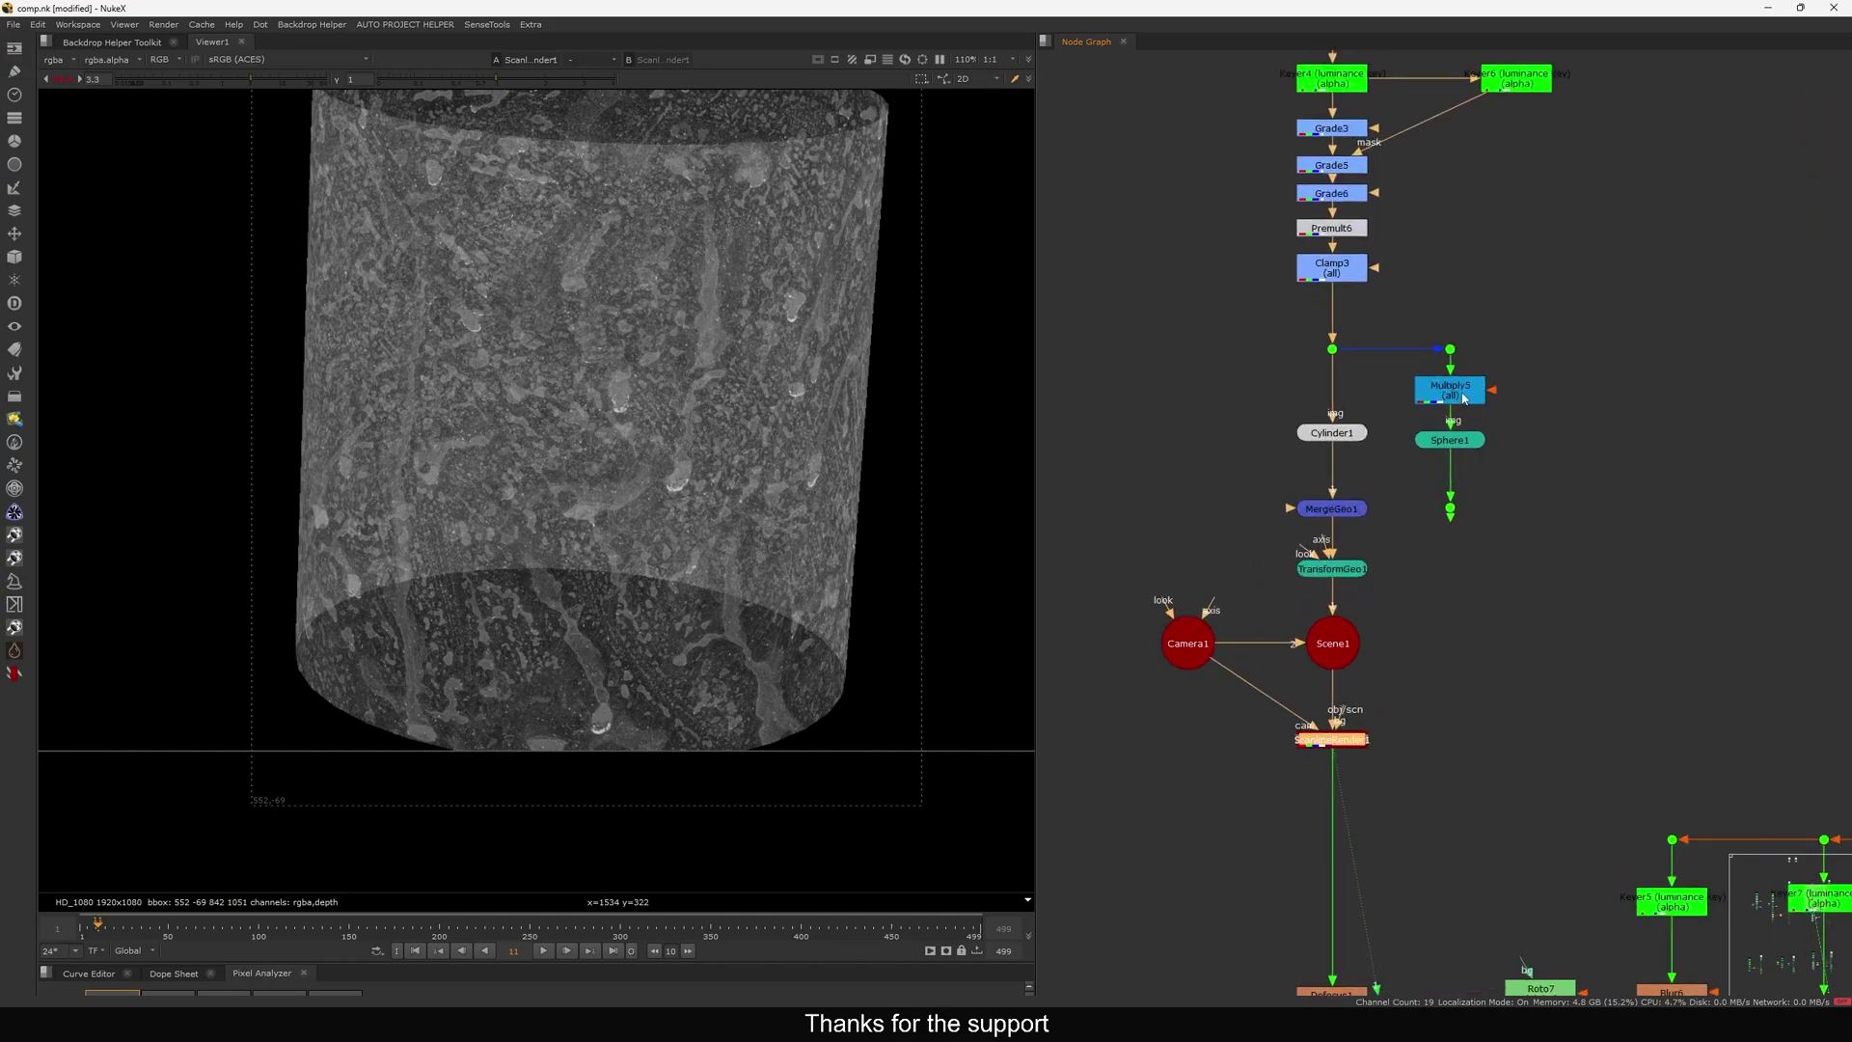
{"action": "left_click", "coordinate": [1448, 439]}
{"action": "key", "text": "1"}
{"action": "left_click", "coordinate": [1265, 455]}
{"action": "key", "text": "Tab"}
{"action": "middle_click_drag", "start_coordinate": [695, 471], "coordinate": [627, 482]}
{"action": "double_click", "coordinate": [1468, 441]}
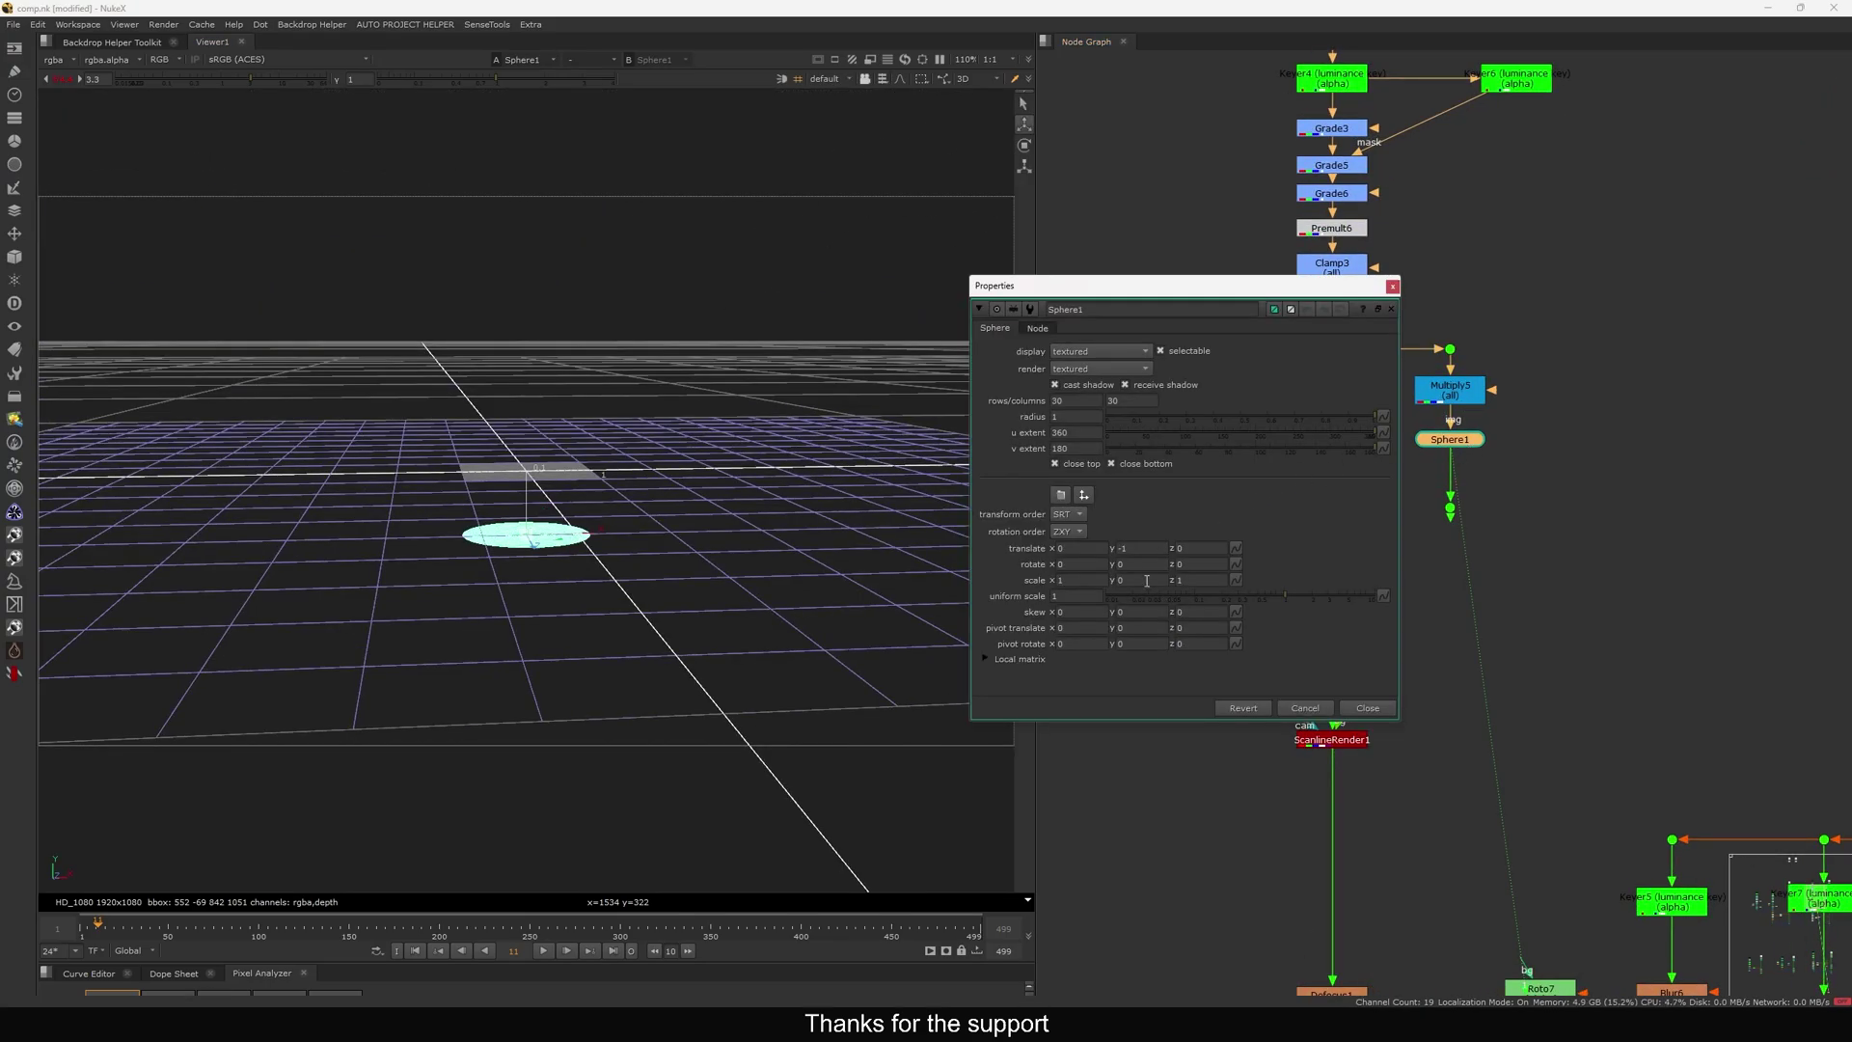
{"action": "left_click", "coordinate": [1369, 703]}
{"action": "scroll", "coordinate": [622, 502], "scroll_direction": "up", "scroll_amount": 5}
{"action": "mouse_move", "coordinate": [623, 507]}
{"action": "middle_mouse_down"}
{"action": "mouse_move", "coordinate": [622, 458]}
{"action": "mouse_move", "coordinate": [621, 476]}
{"action": "middle_mouse_up"}
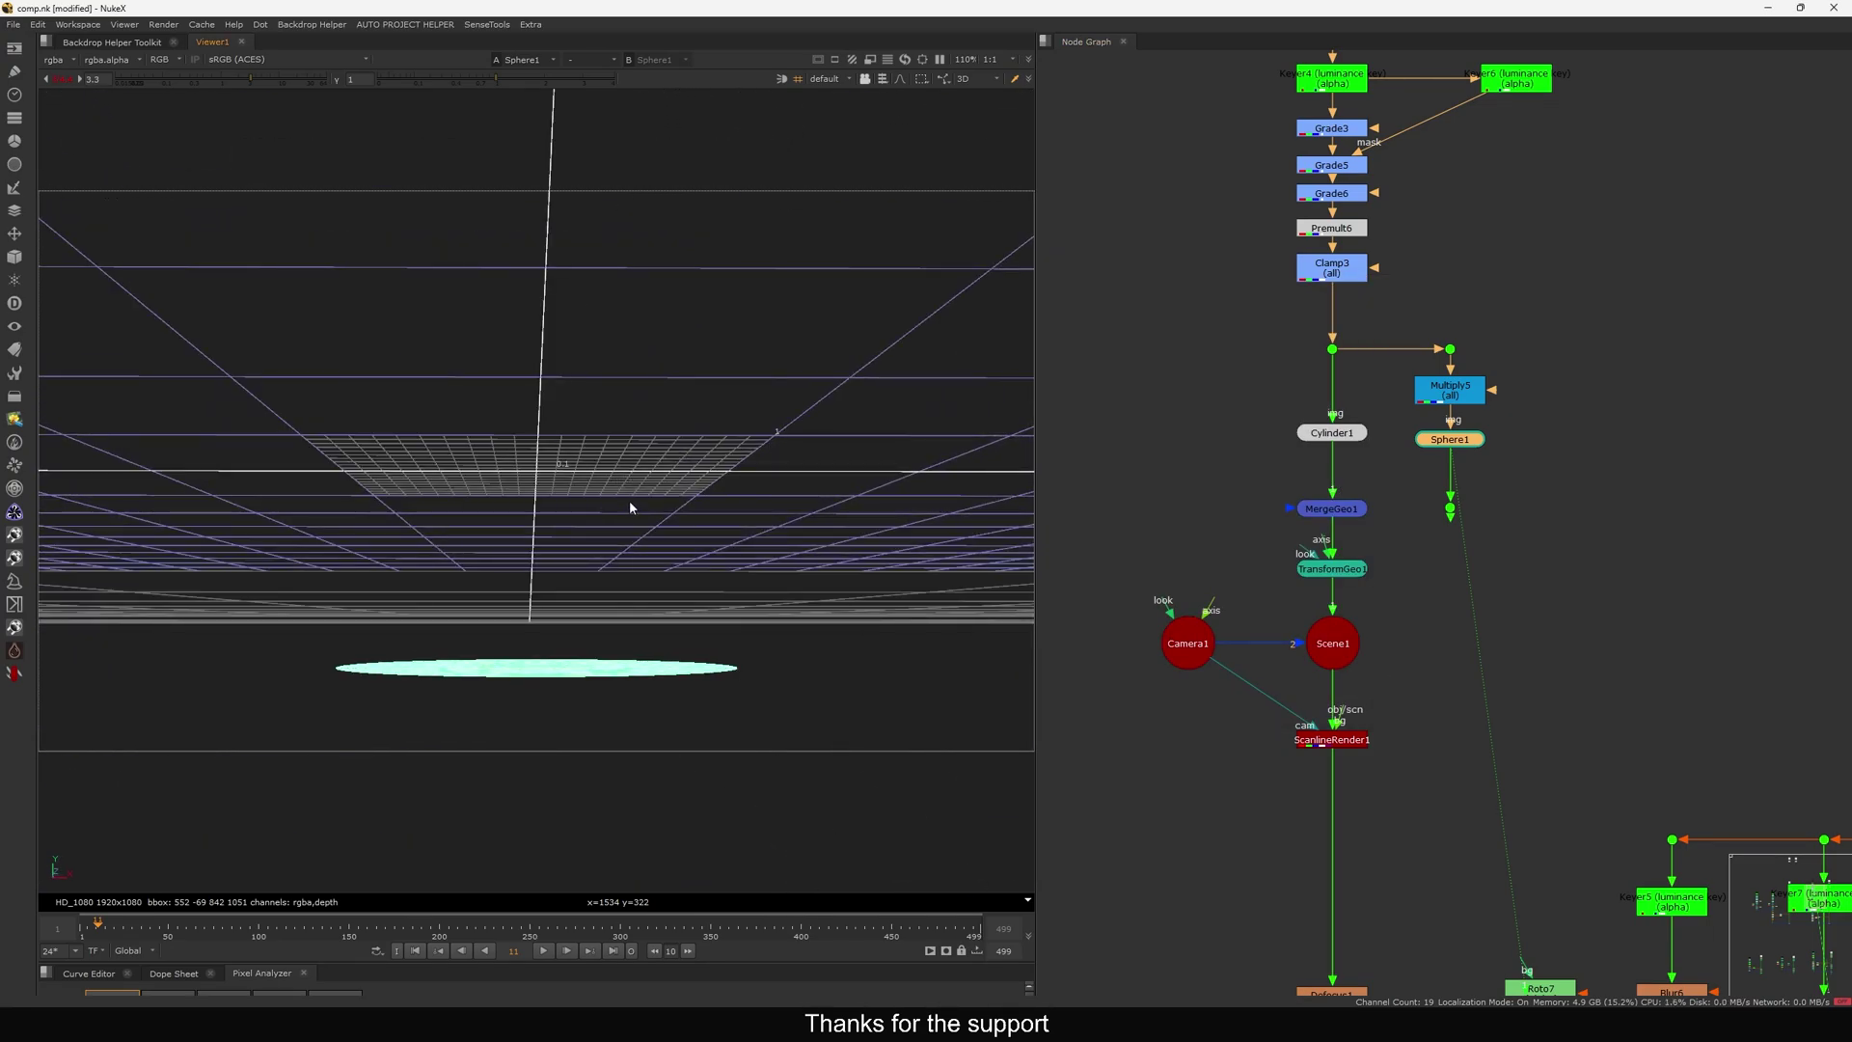
Reconnect the sphere branch to MergeGeo1 and inspect the cylinder with its closed base from below in 3D.
{"action": "right_click", "coordinate": [639, 495]}
{"action": "left_click", "coordinate": [651, 606]}
{"action": "left_click", "coordinate": [1335, 512]}
{"action": "key", "text": "1"}
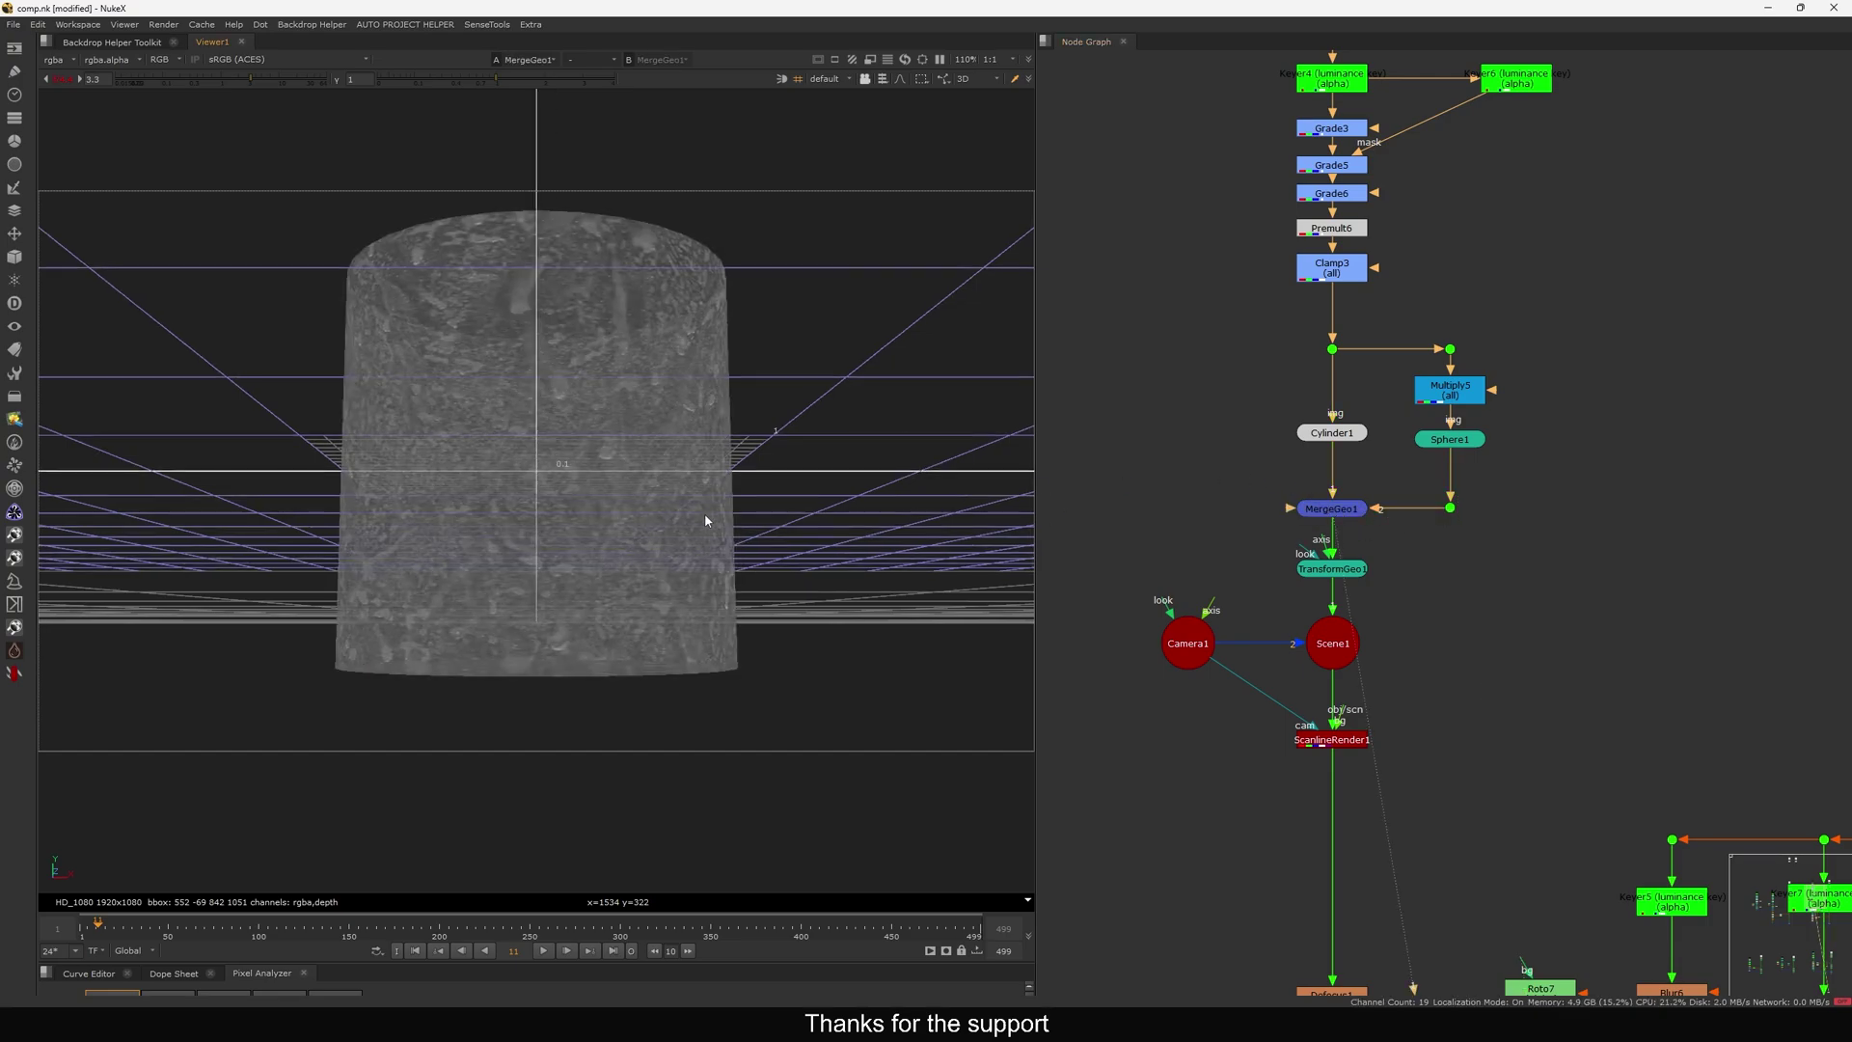
{"action": "left_click", "coordinate": [678, 386]}
{"action": "left_click", "coordinate": [1274, 279]}
{"action": "scroll", "coordinate": [786, 471], "scroll_direction": "down", "scroll_amount": 2}
{"action": "mouse_move", "coordinate": [785, 471]}
{"action": "left_mouse_down", "text": "ctrl"}
{"action": "mouse_move", "coordinate": [666, 467]}
{"action": "mouse_move", "coordinate": [756, 382]}
{"action": "mouse_move", "coordinate": [761, 485]}
{"action": "left_mouse_up", "text": "ctrl"}
{"action": "left_click", "coordinate": [1425, 485]}
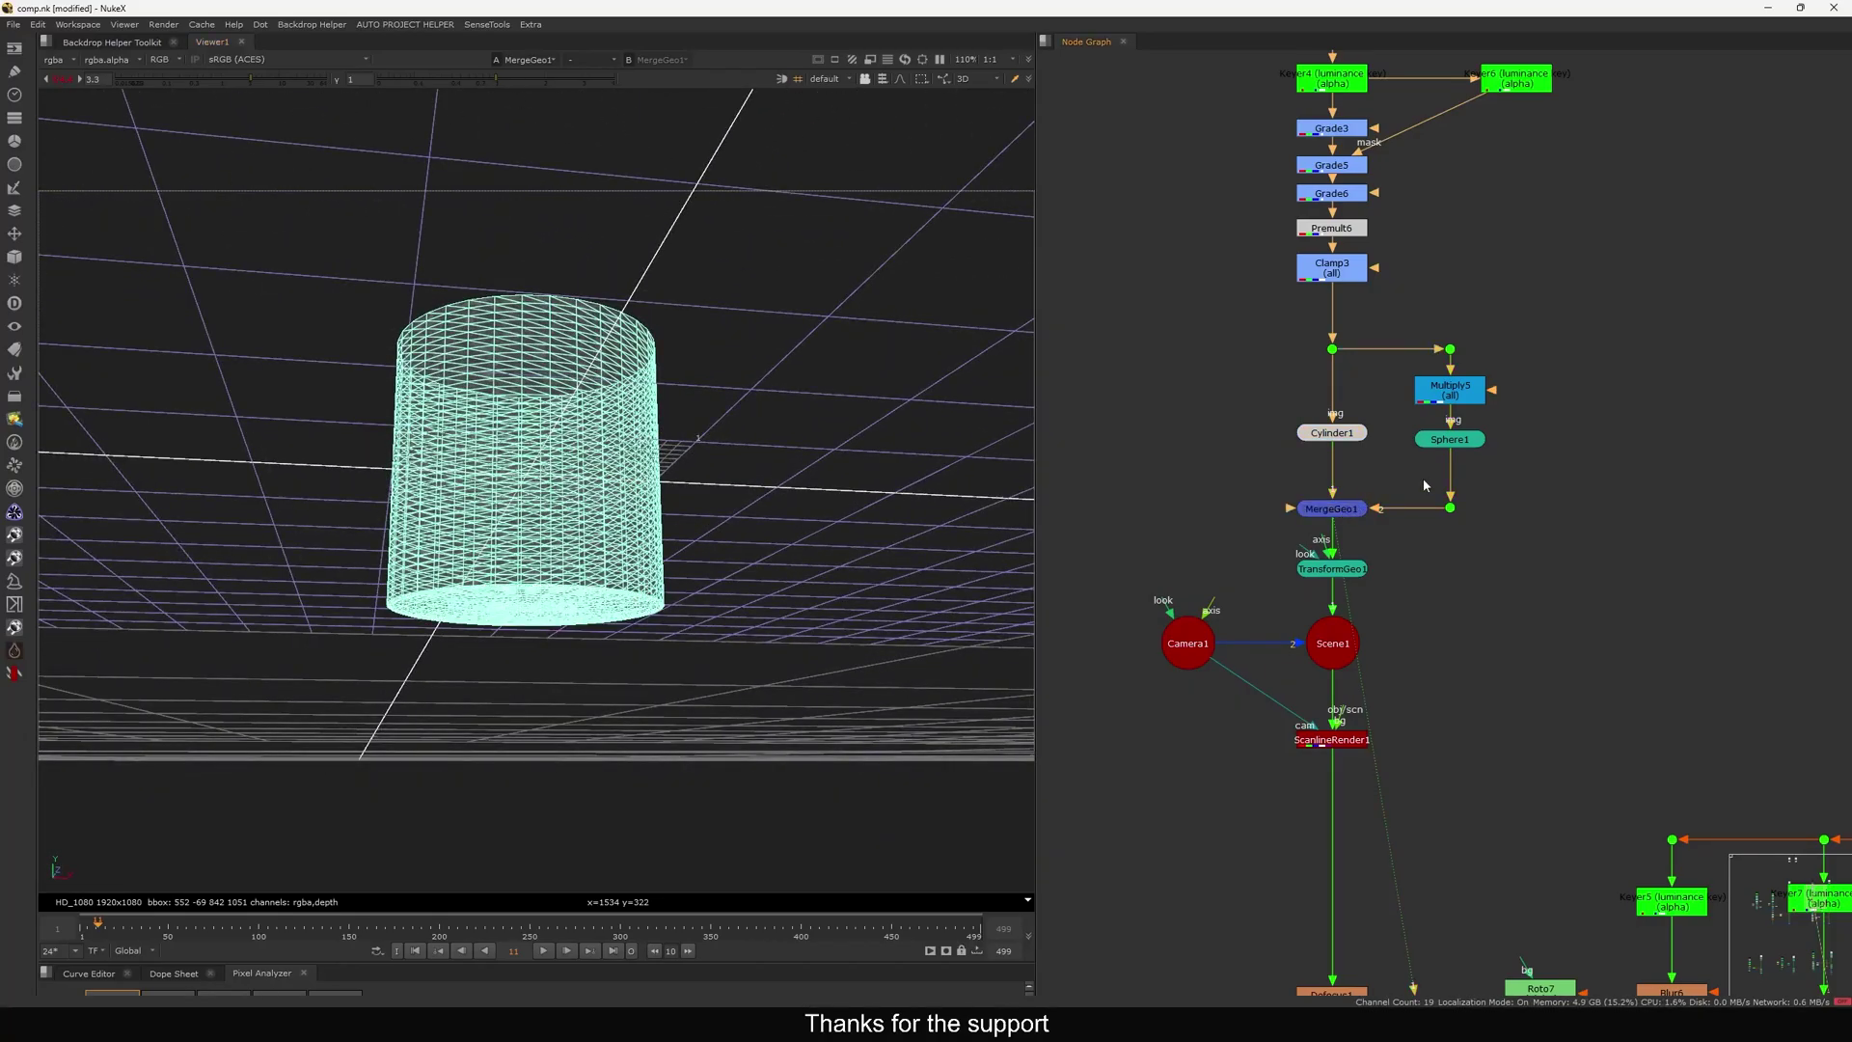
Inspect the TransformGeo1 geometry in 3D and display the ScanlineRender1 result with the glass base in 2D.
{"action": "left_click_drag", "start_coordinate": [1334, 567], "coordinate": [1336, 577]}
{"action": "left_click", "coordinate": [1248, 493]}
{"action": "scroll", "coordinate": [744, 545], "scroll_direction": "down", "scroll_amount": 3}
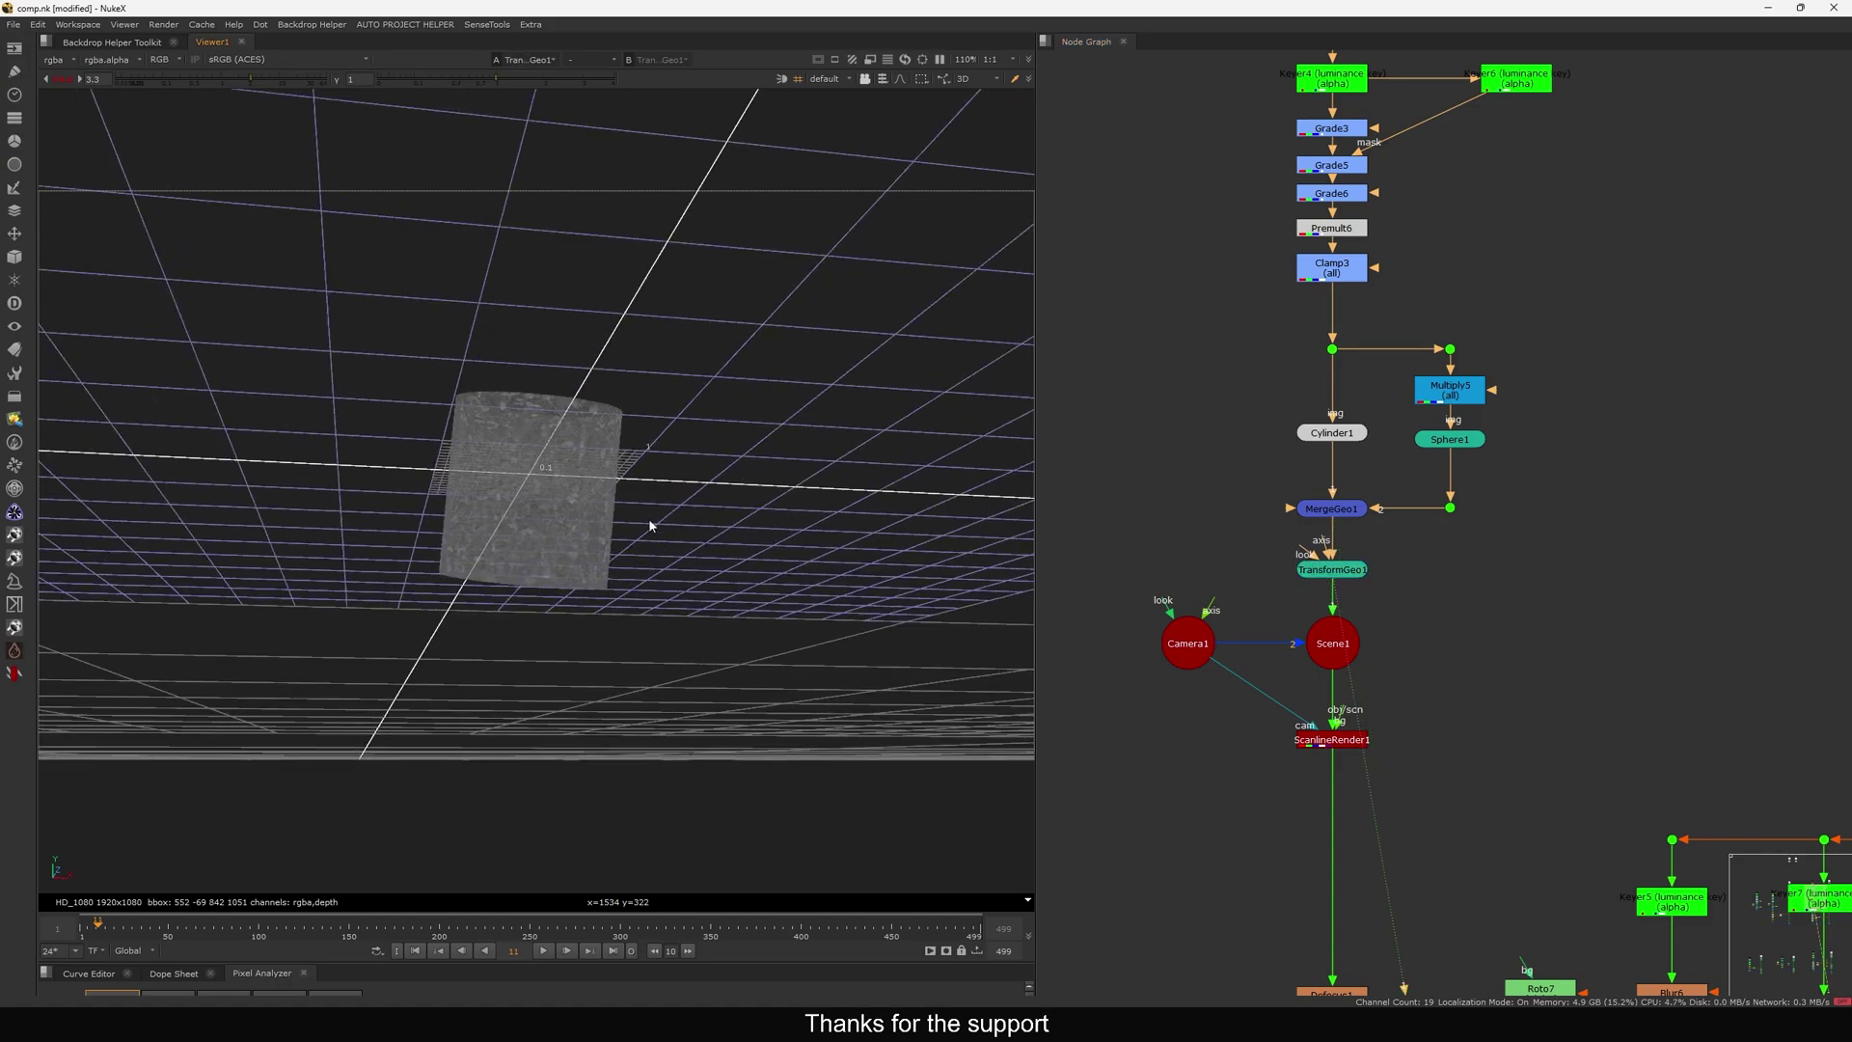
{"action": "left_click_drag", "start_coordinate": [653, 527], "coordinate": [641, 584], "text": "ctrl"}
{"action": "left_click", "coordinate": [1333, 739]}
{"action": "key", "text": "1"}
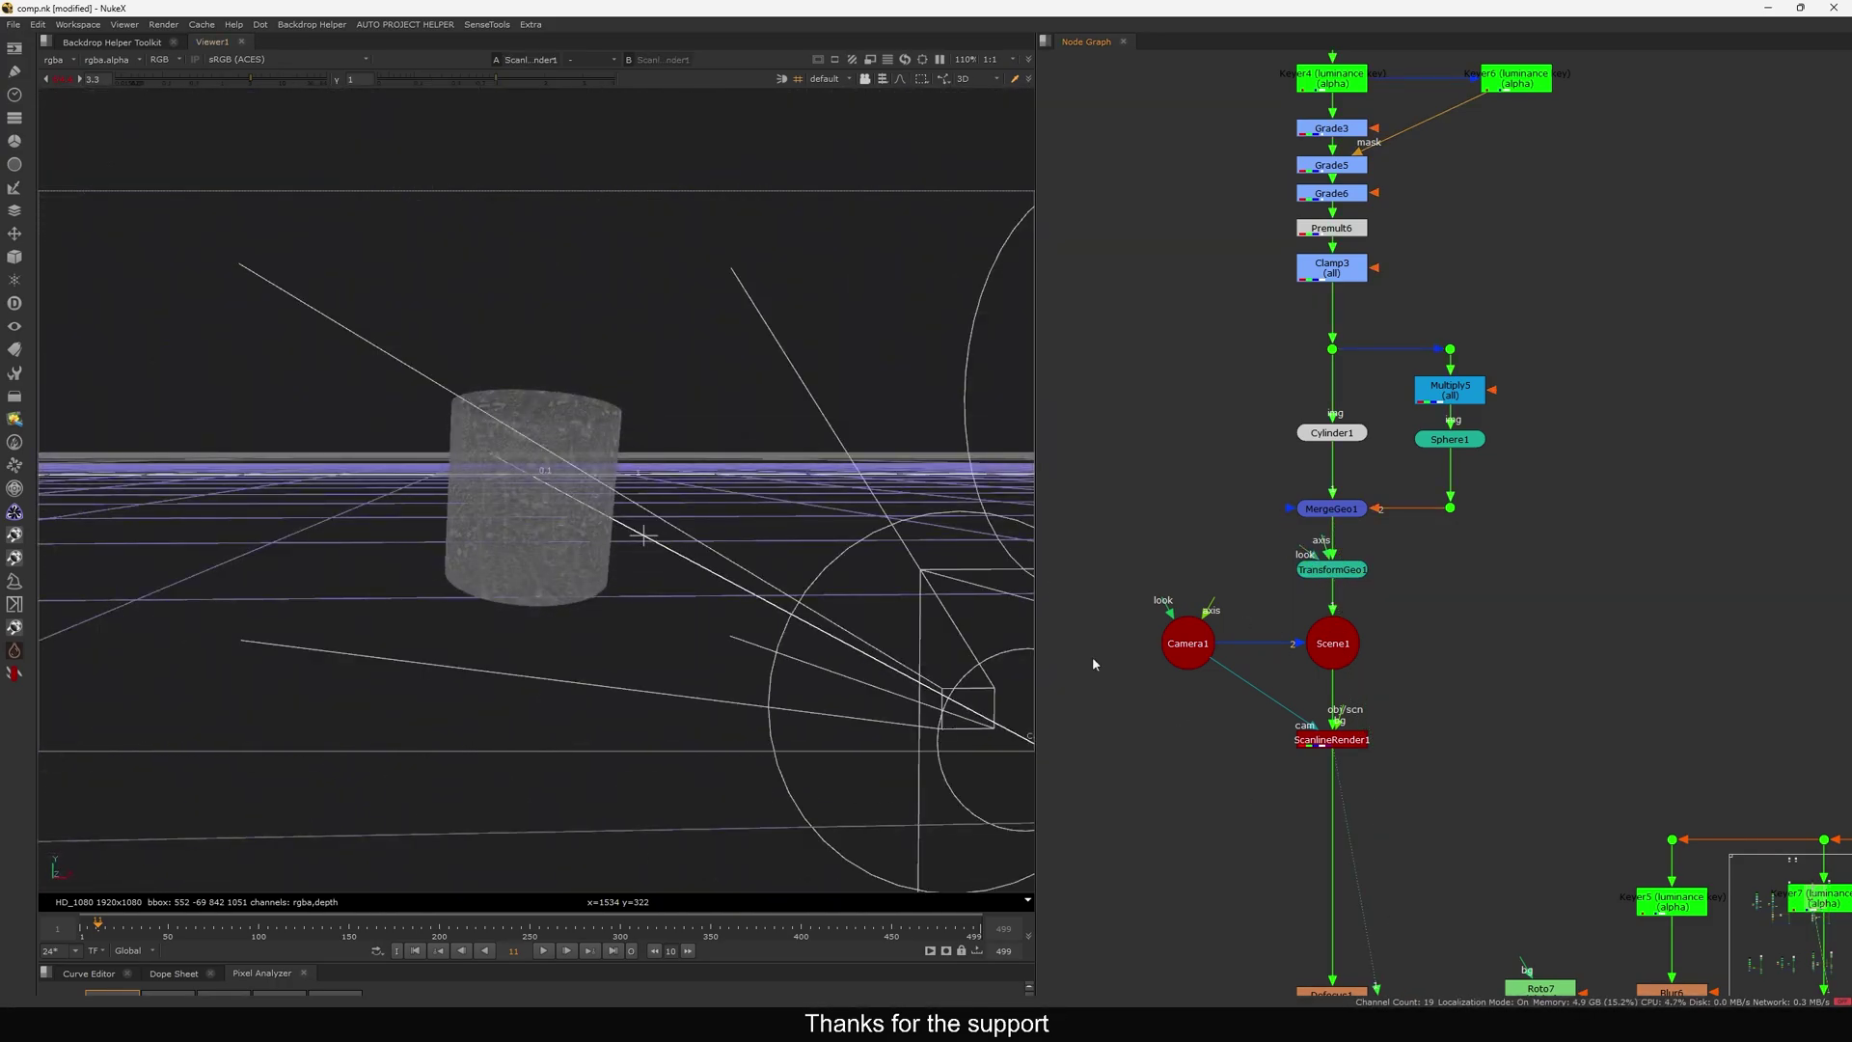
{"action": "key", "text": "Tab"}
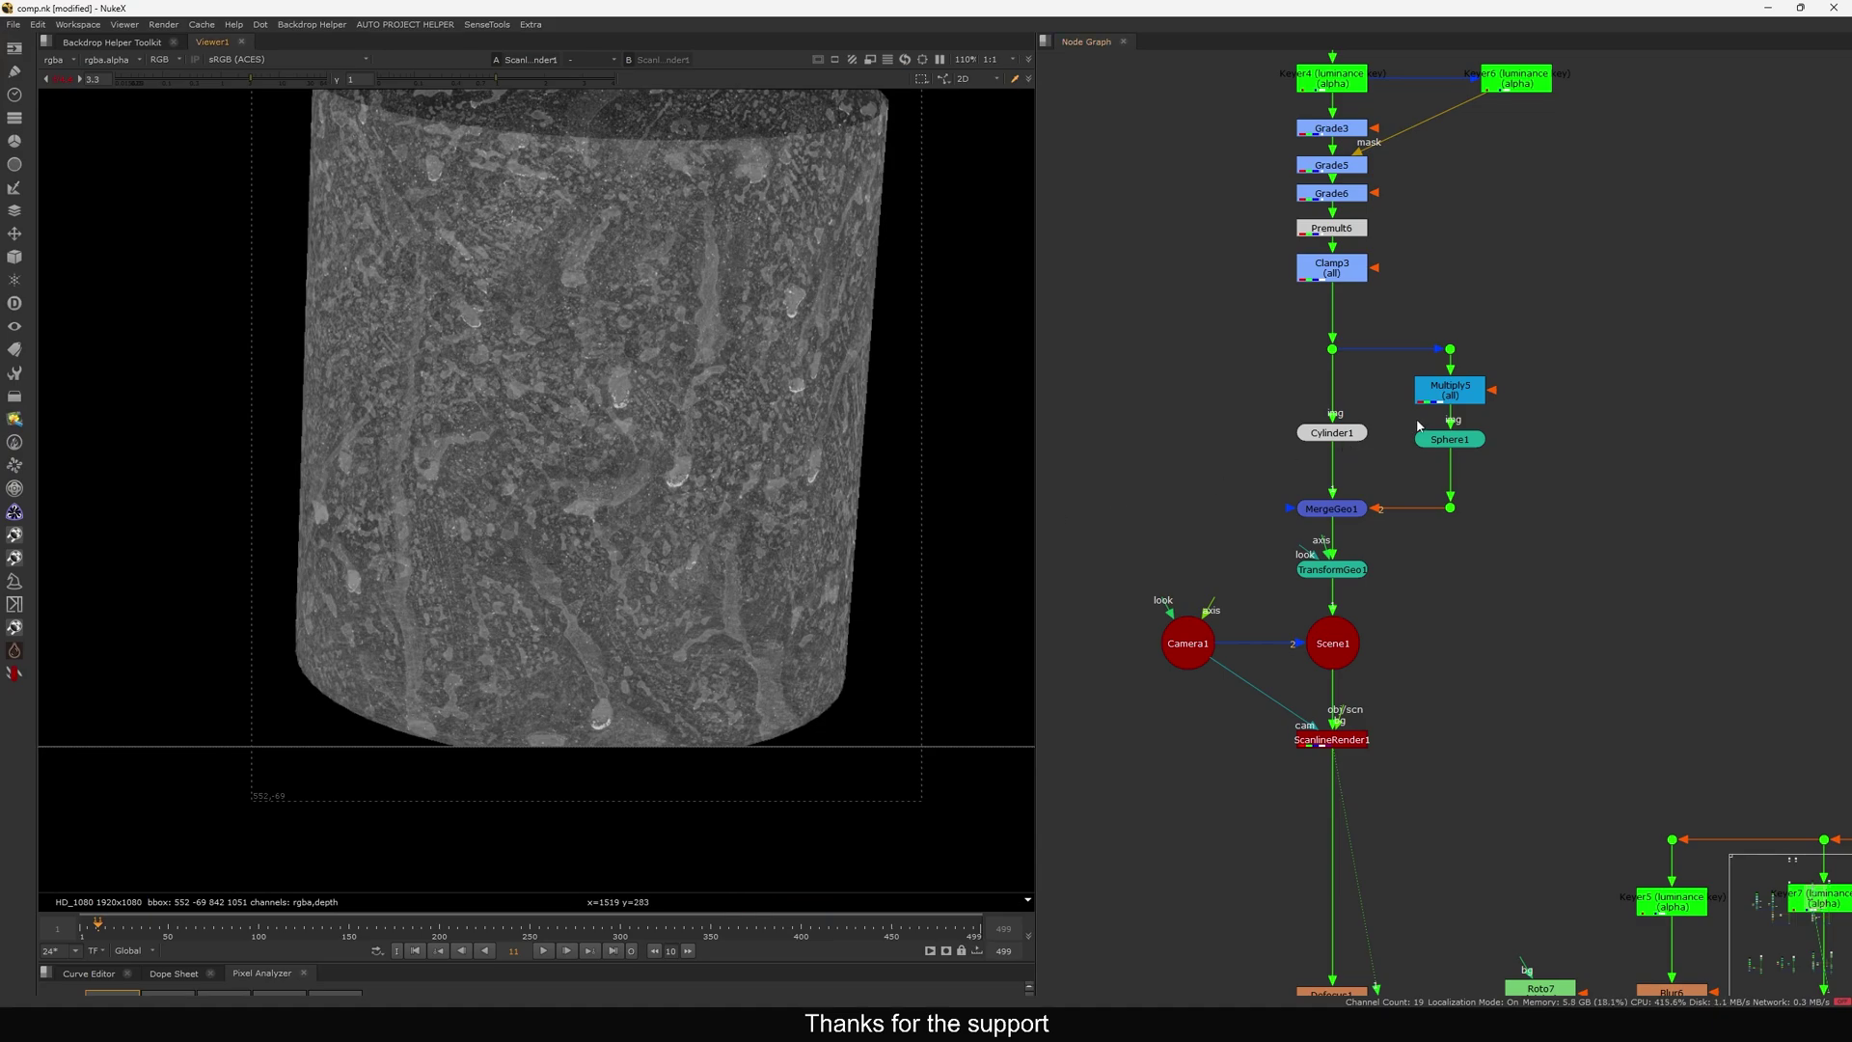
Disable the Multiply5 node feeding Sphere1 to compare the brightness of the glass base.
{"action": "scroll", "coordinate": [1455, 395], "scroll_direction": "up", "scroll_amount": 4}
{"action": "left_click", "coordinate": [1465, 406]}
{"action": "left_click_drag", "start_coordinate": [1466, 407], "coordinate": [1476, 403]}
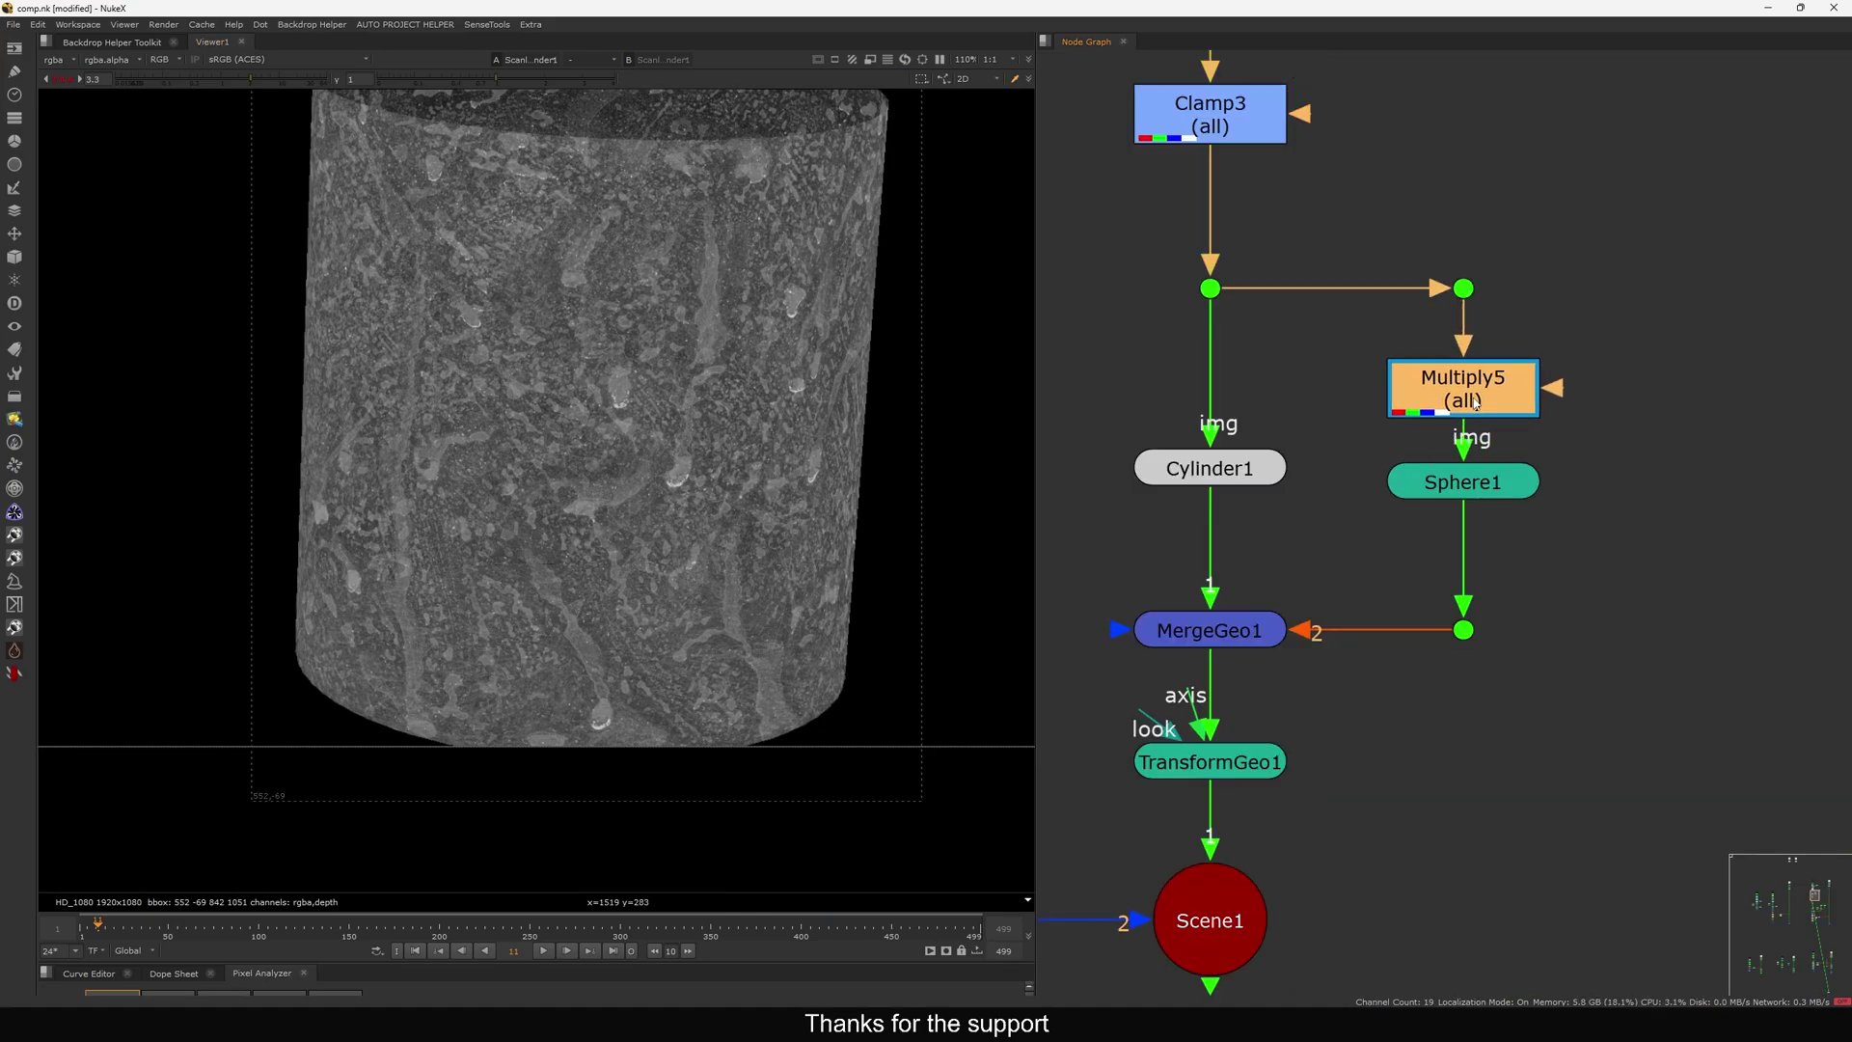
{"action": "scroll", "coordinate": [1445, 397], "scroll_direction": "down", "scroll_amount": 3}
{"action": "middle_click_drag", "start_coordinate": [1386, 409], "coordinate": [1398, 525]}
{"action": "left_click_drag", "start_coordinate": [1345, 369], "coordinate": [1341, 386]}
{"action": "left_click", "coordinate": [1475, 508]}
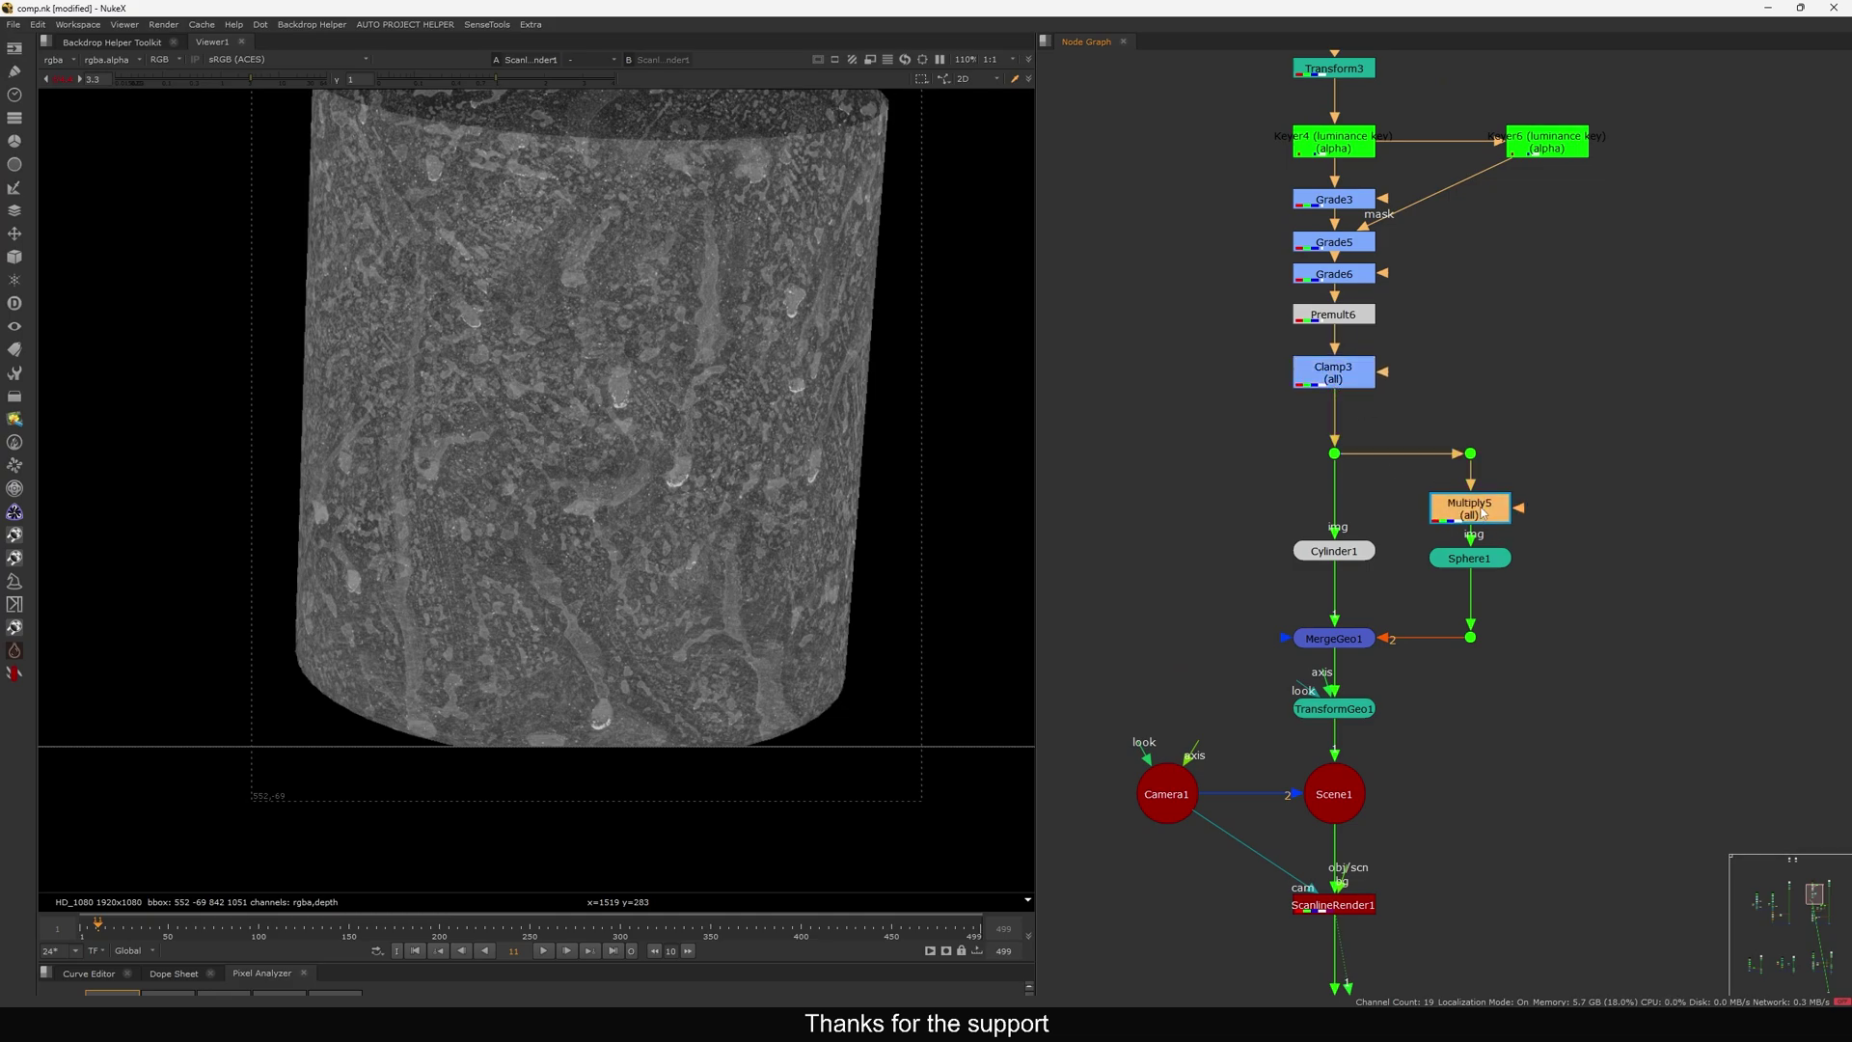
{"action": "key", "text": "d"}
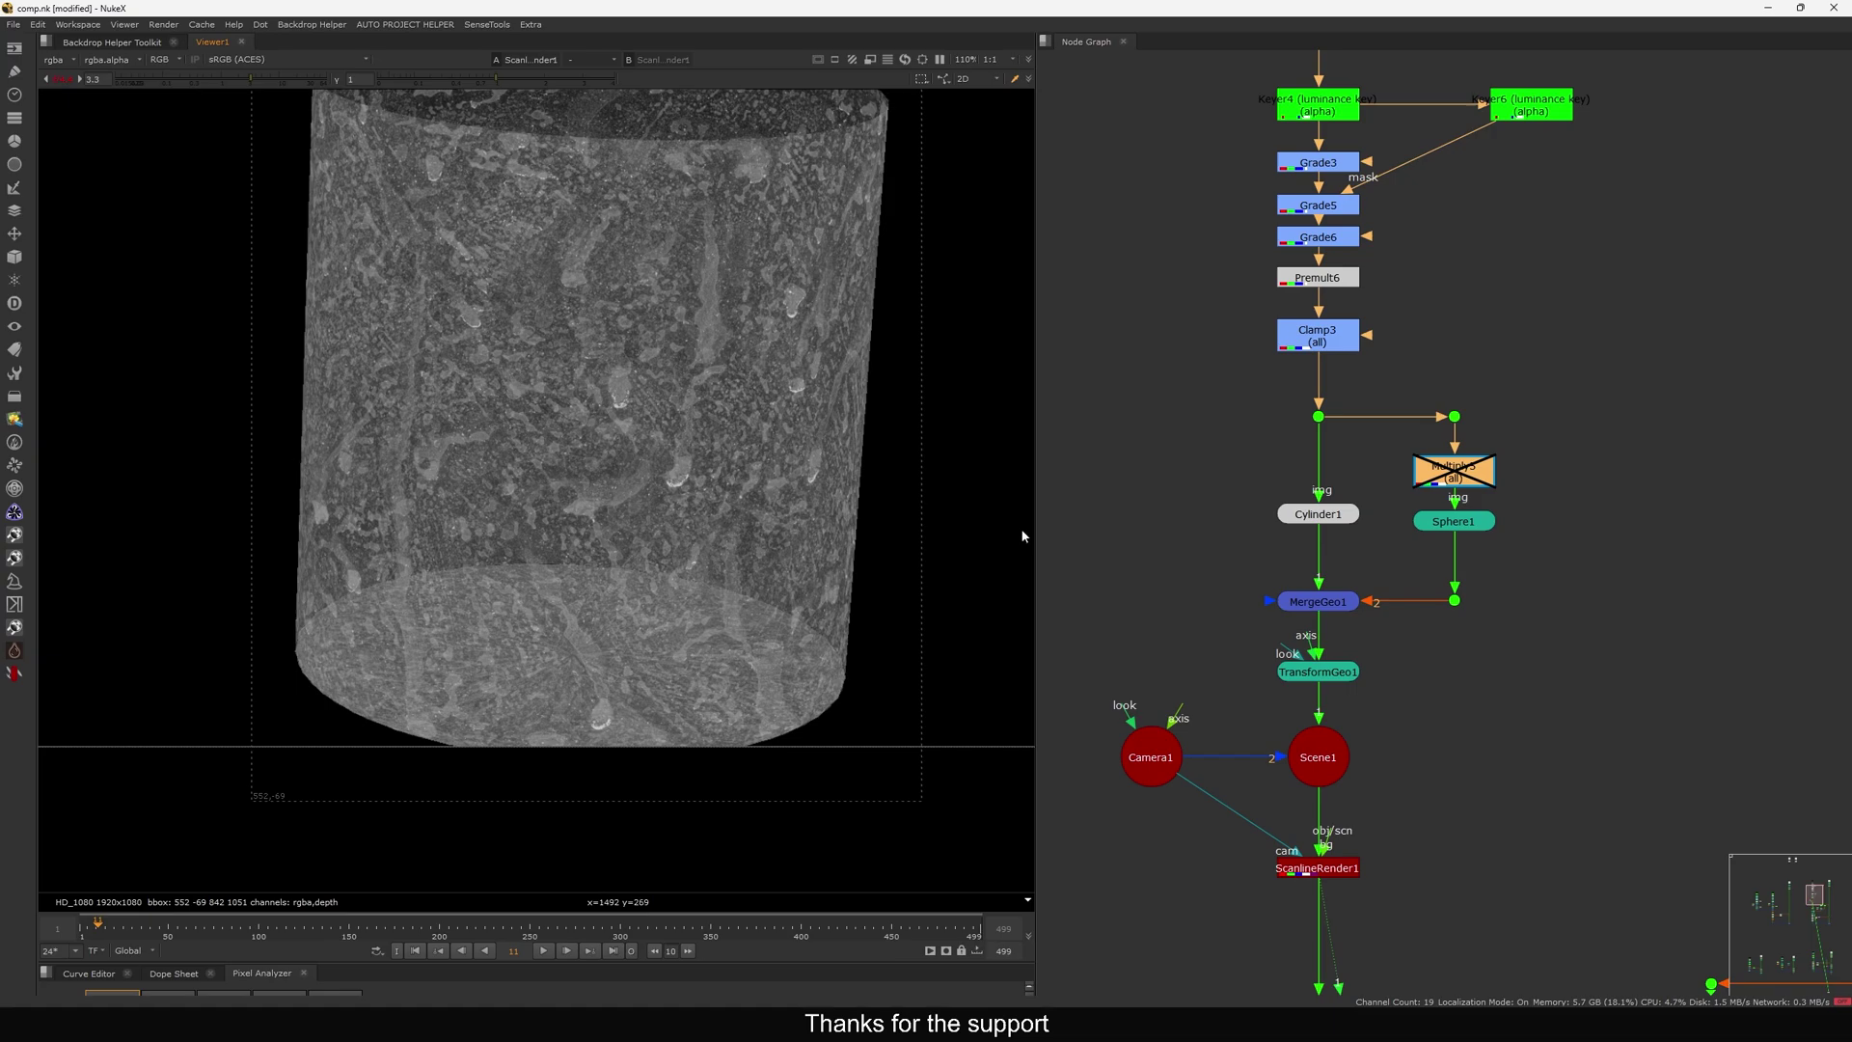
Review the Multiply5 value in its properties and re-enable the node.
{"action": "mouse_move", "coordinate": [1470, 475]}
{"action": "left_mouse_down"}
{"action": "mouse_move", "coordinate": [1584, 450]}
{"action": "mouse_move", "coordinate": [1573, 483]}
{"action": "mouse_move", "coordinate": [1453, 475]}
{"action": "left_mouse_up"}
{"action": "double_click", "coordinate": [1435, 470]}
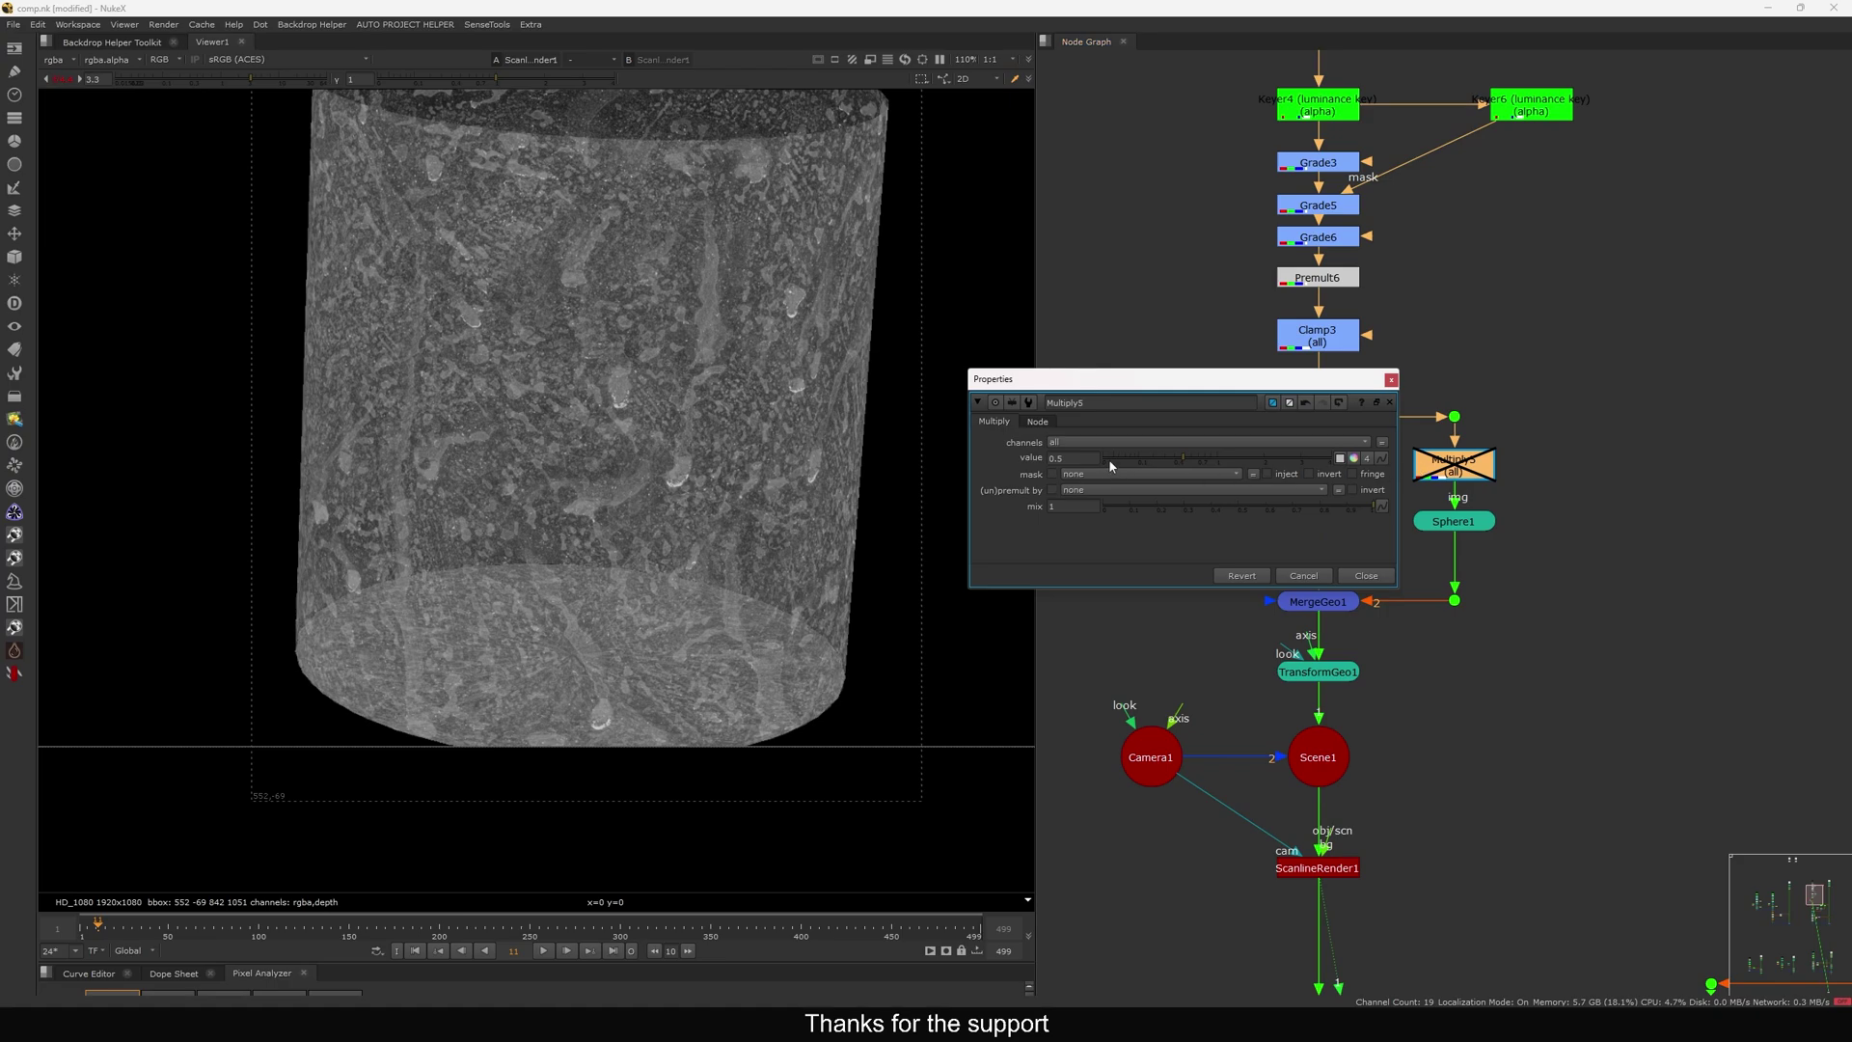
{"action": "left_click", "coordinate": [1366, 574]}
{"action": "key", "text": "d"}
{"action": "middle_click_drag", "start_coordinate": [1250, 577], "coordinate": [1265, 529]}
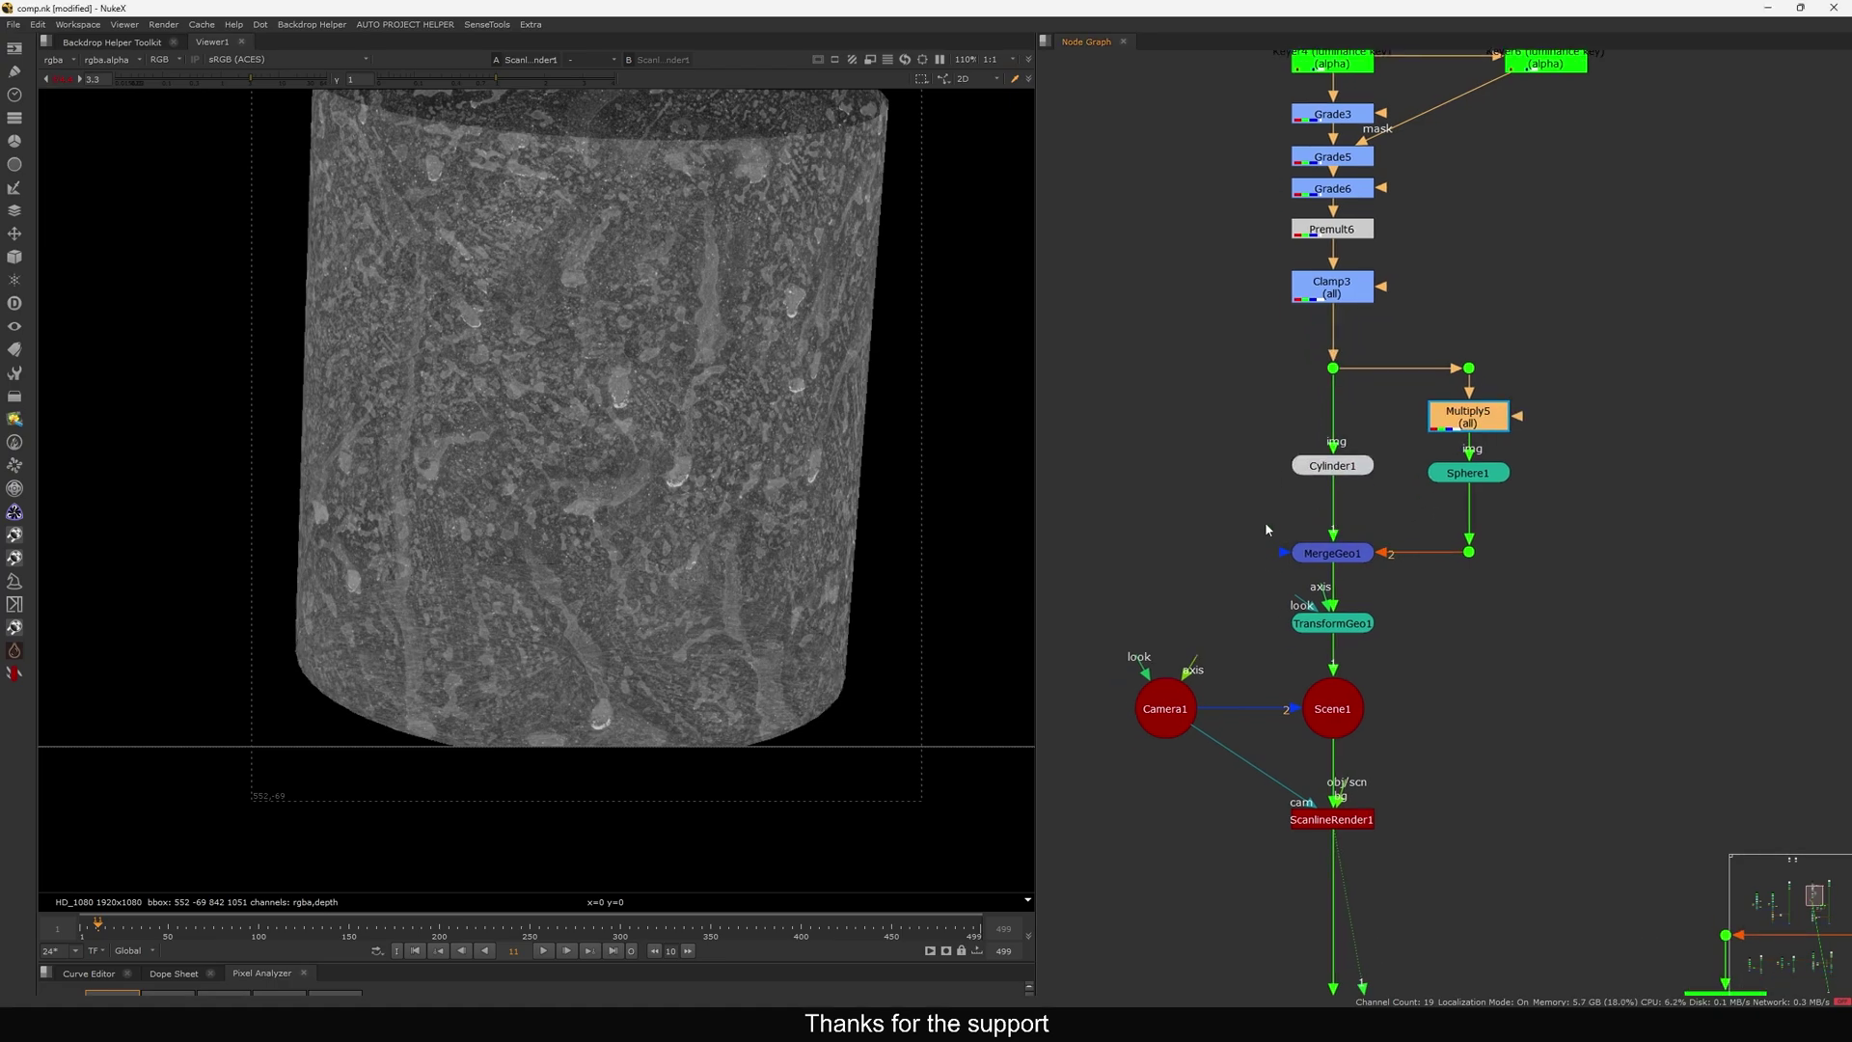
Inspect the Scene1 geometry and camera in 3D and return to the ScanlineRender1 result.
{"action": "left_click", "coordinate": [1332, 708]}
{"action": "key", "text": "1"}
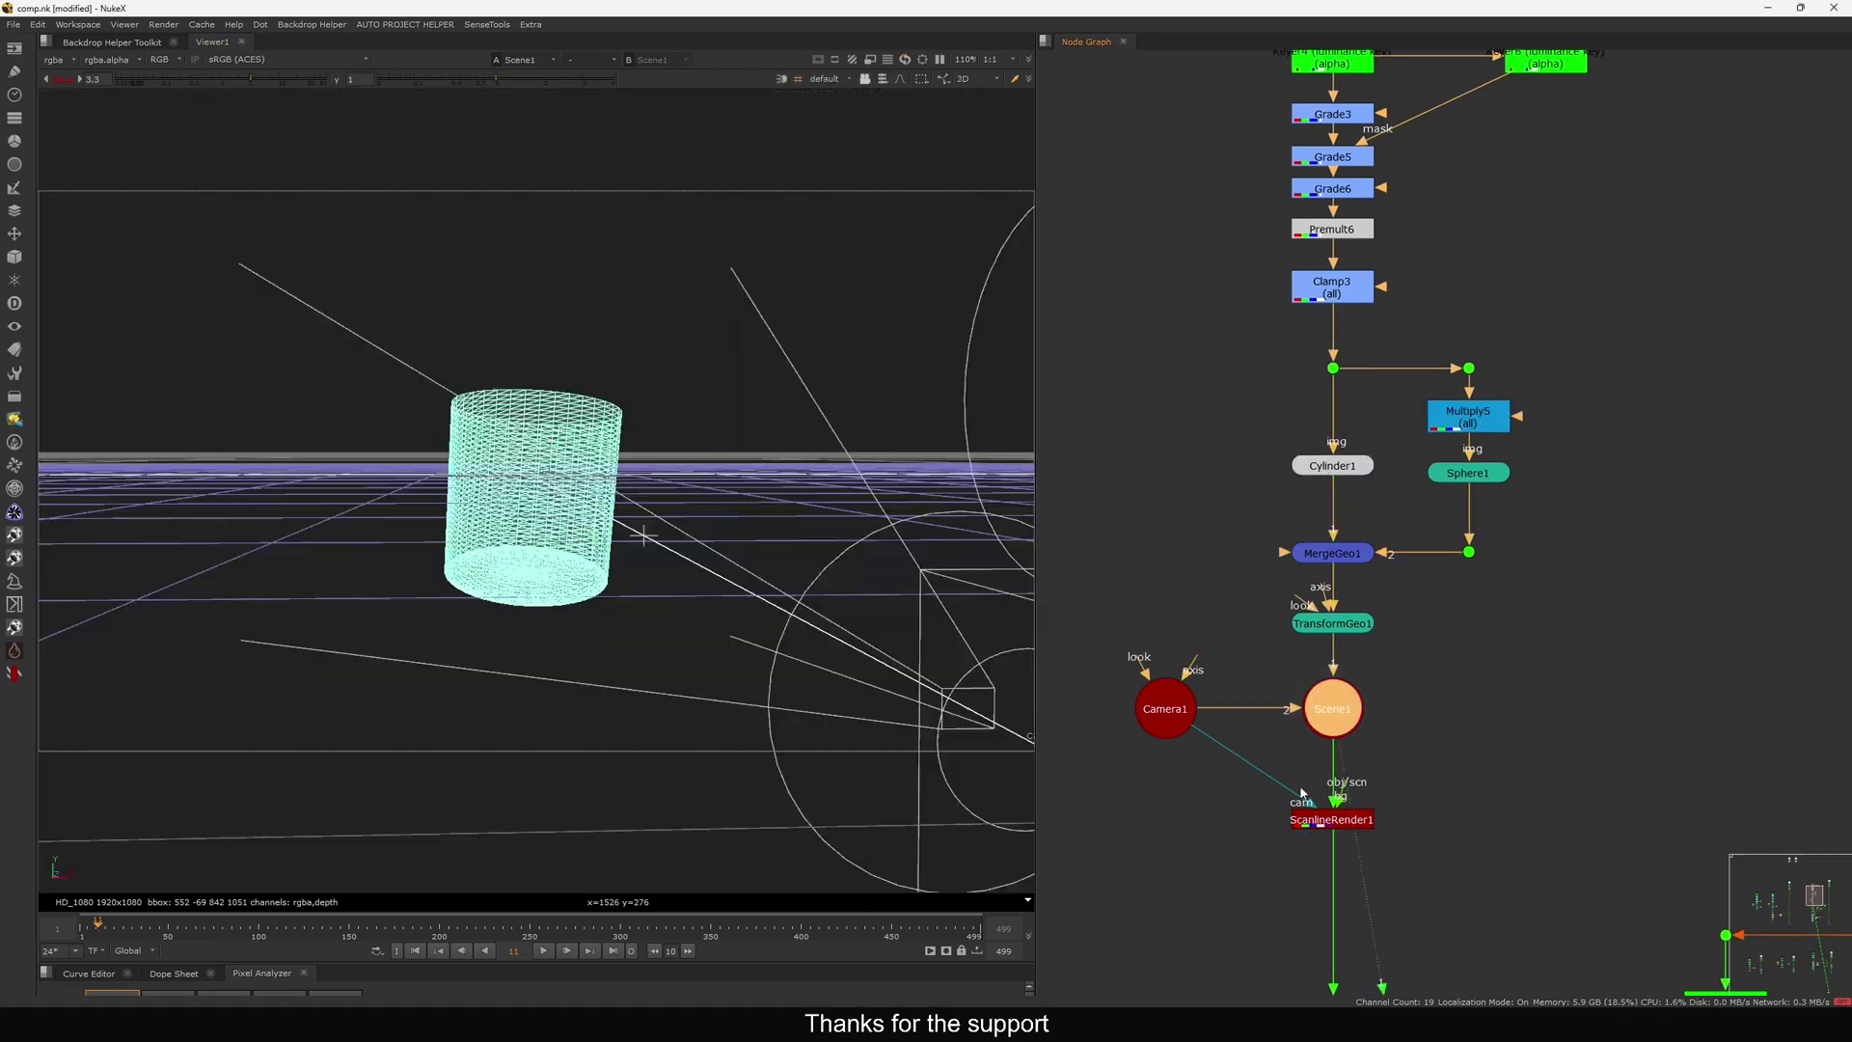
{"action": "middle_click_drag", "start_coordinate": [1451, 784], "coordinate": [1472, 622]}
{"action": "left_click", "coordinate": [1352, 657]}
{"action": "key", "text": "1"}
{"action": "left_click", "coordinate": [1119, 625]}
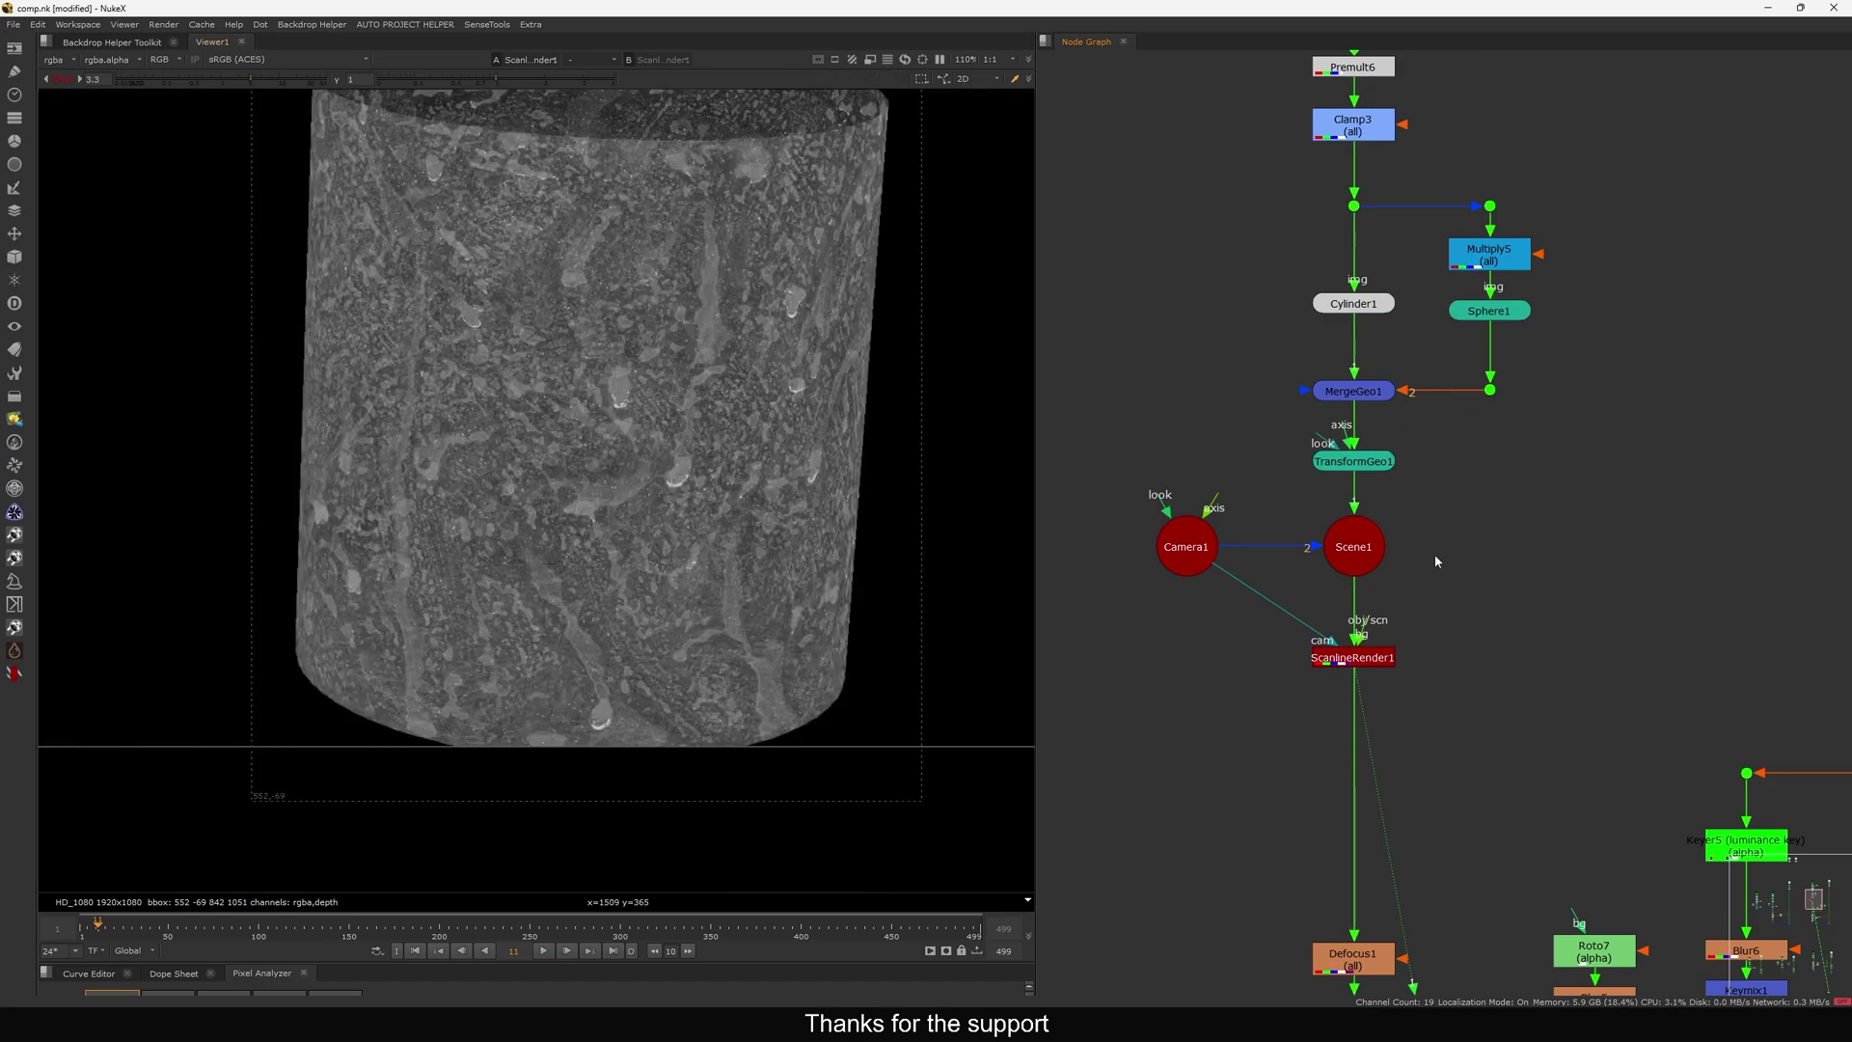
Toggle the Multiply5 node off and on to compare its effect on the rendered glass base.
{"action": "left_click", "coordinate": [1493, 262]}
{"action": "key", "text": "d"}
{"action": "key", "text": "d"}
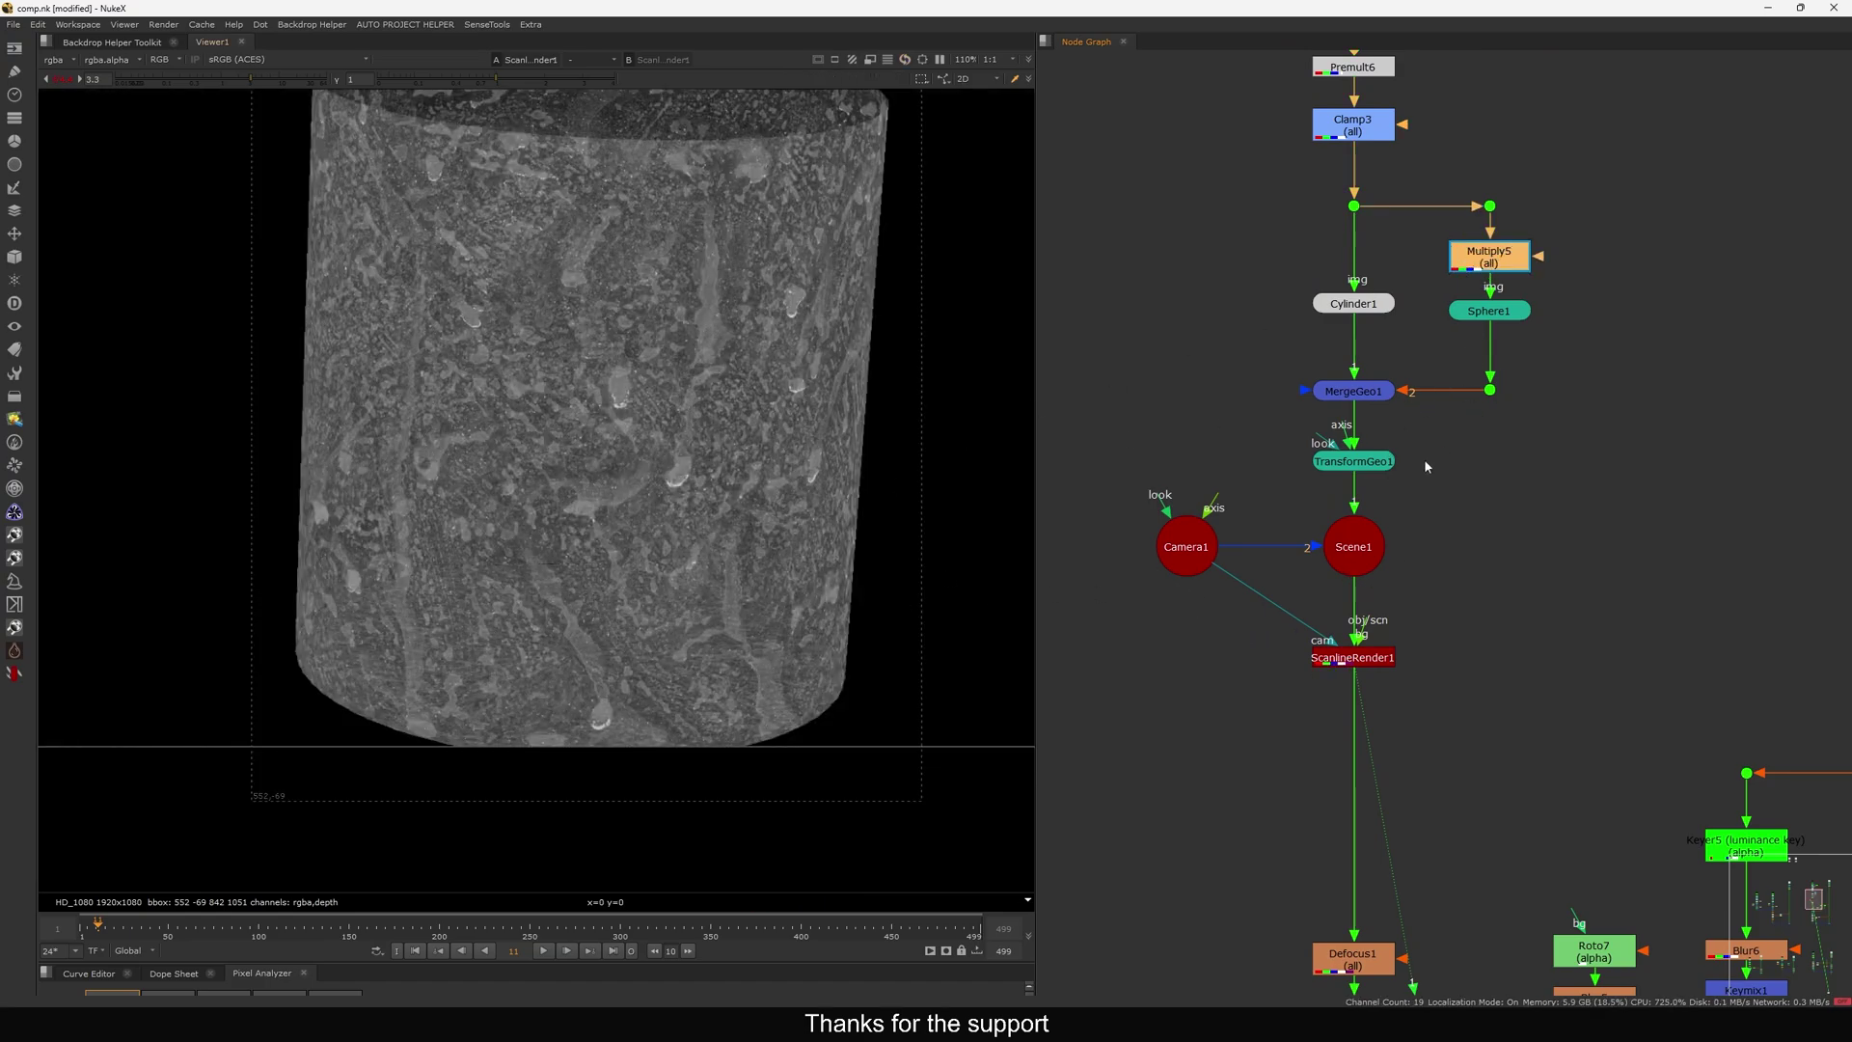
Display the Merge4 composite of the dirty coffee glass and reset the viewer gain.
{"action": "middle_click_drag", "start_coordinate": [1318, 732], "coordinate": [1259, 619]}
{"action": "scroll", "coordinate": [1260, 608], "scroll_direction": "down", "scroll_amount": 3}
{"action": "middle_click_drag", "start_coordinate": [1337, 730], "coordinate": [1228, 380]}
{"action": "left_click_drag", "start_coordinate": [1103, 505], "coordinate": [1435, 732]}
{"action": "middle_click_drag", "start_coordinate": [1646, 720], "coordinate": [1563, 711]}
{"action": "left_click_drag", "start_coordinate": [1656, 703], "coordinate": [1543, 786]}
{"action": "key", "text": "1"}
{"action": "left_click", "coordinate": [1390, 714]}
{"action": "middle_click_drag", "start_coordinate": [1378, 683], "coordinate": [1436, 745]}
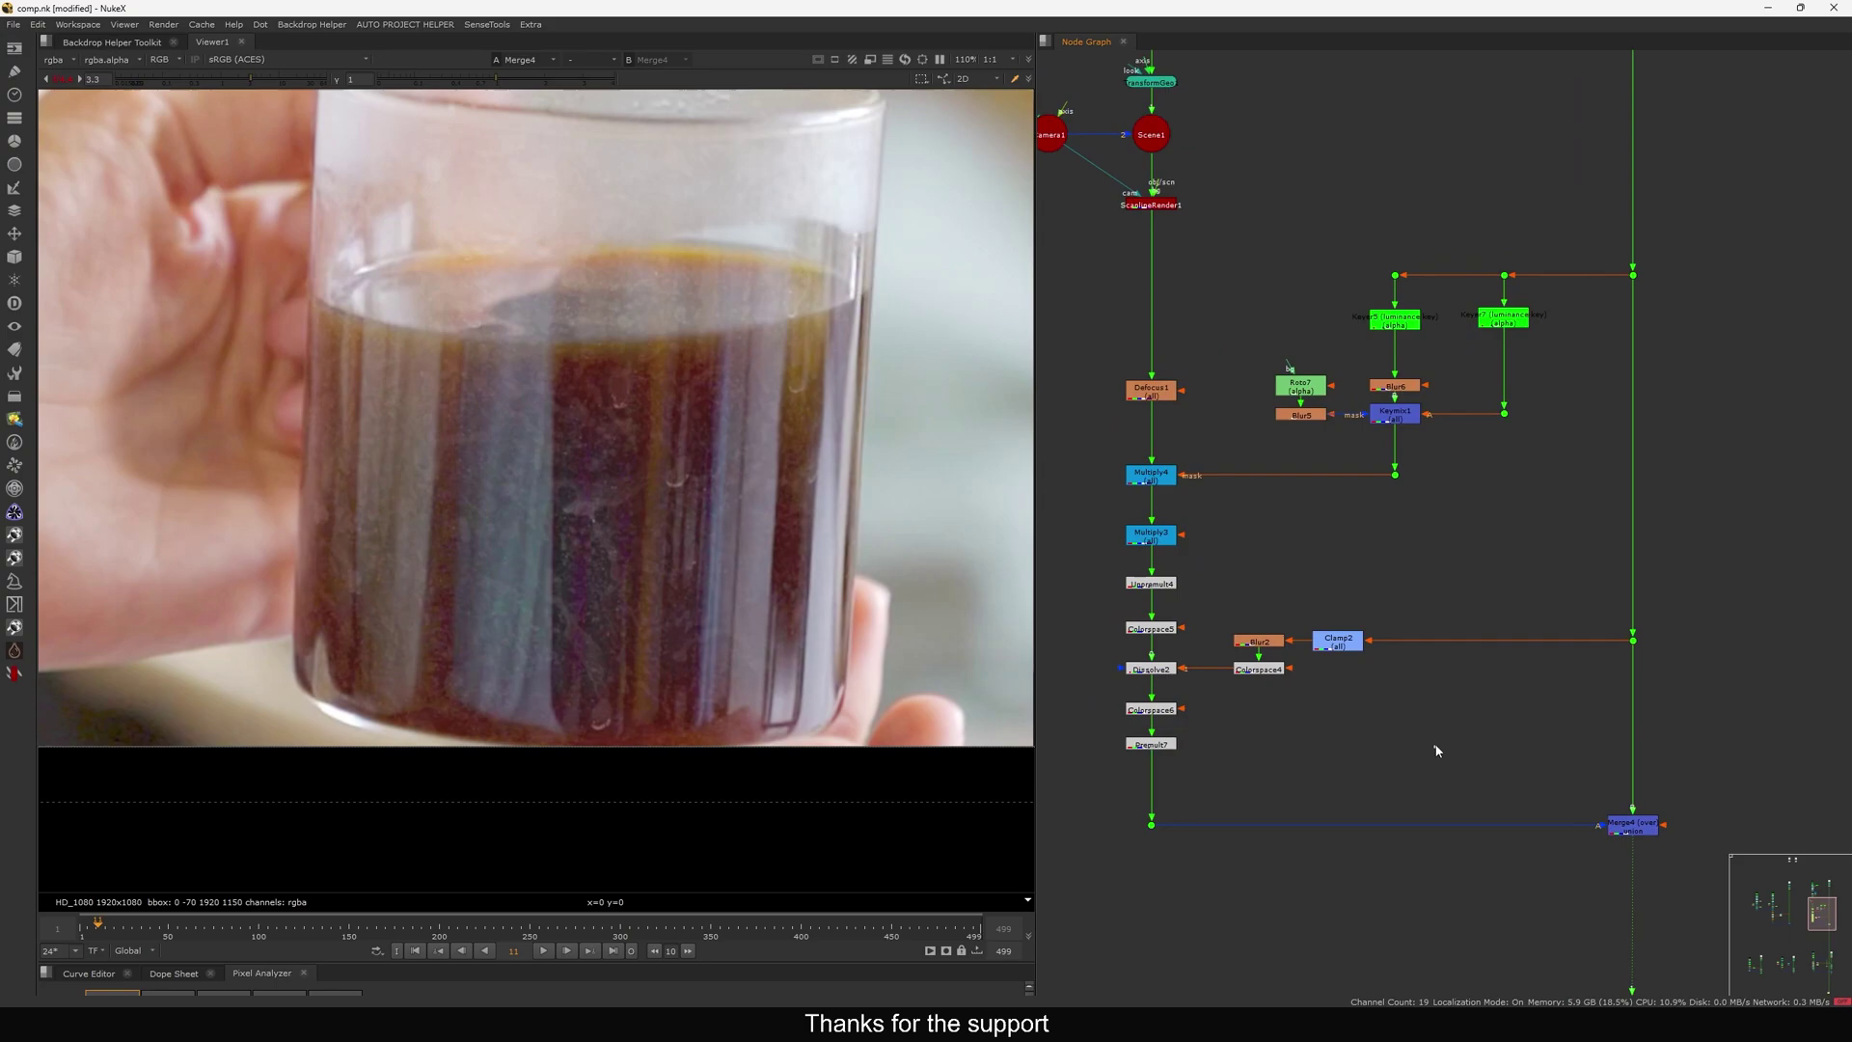
{"action": "left_click", "coordinate": [62, 79]}
Examine the dirt on the glass and the Multiply3 and Multiply4 nodes controlling its intensity.
{"action": "middle_click_drag", "start_coordinate": [1158, 517], "coordinate": [1250, 568]}
{"action": "left_click", "coordinate": [1224, 561]}
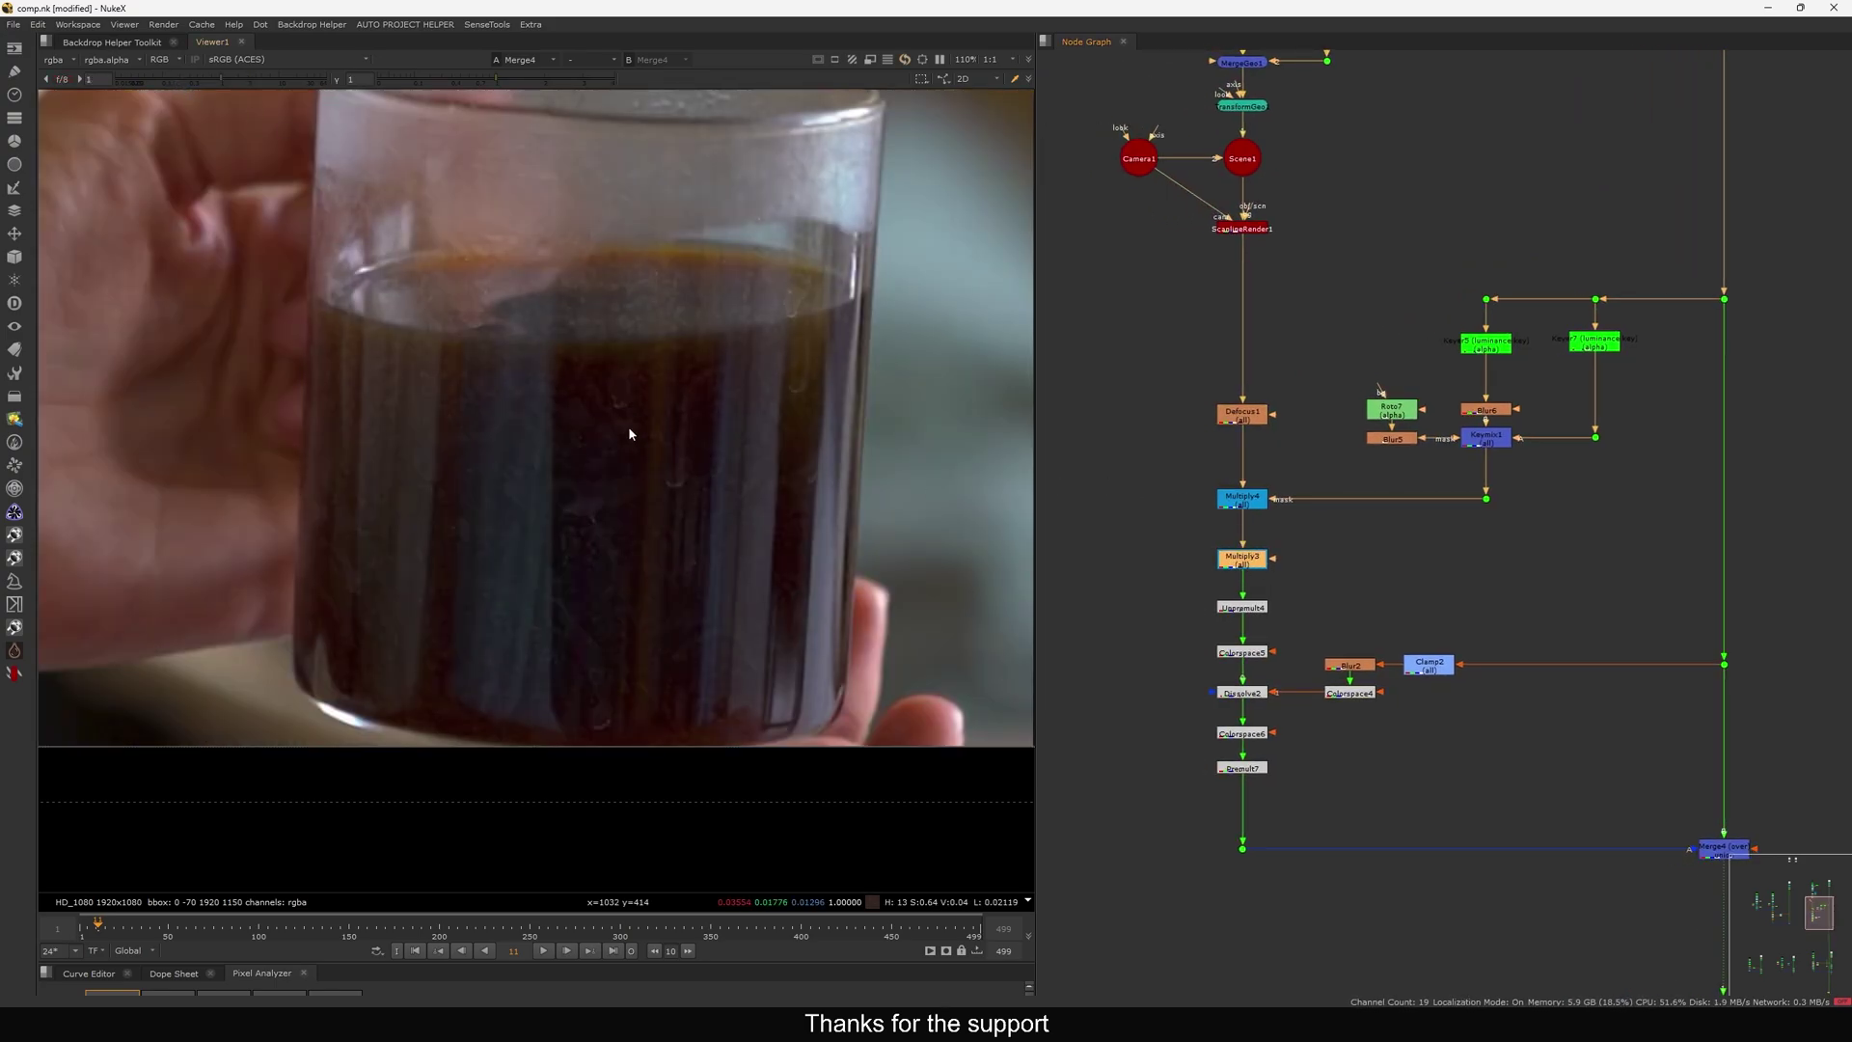
{"action": "middle_click_drag", "start_coordinate": [629, 434], "coordinate": [602, 578]}
{"action": "double_click", "coordinate": [1242, 499]}
{"action": "left_click", "coordinate": [1163, 618]}
View the alpha of the mask at Dot7 that feeds Multiply4.
{"action": "left_click", "coordinate": [1486, 499]}
{"action": "key", "text": "1"}
{"action": "left_click", "coordinate": [1337, 581]}
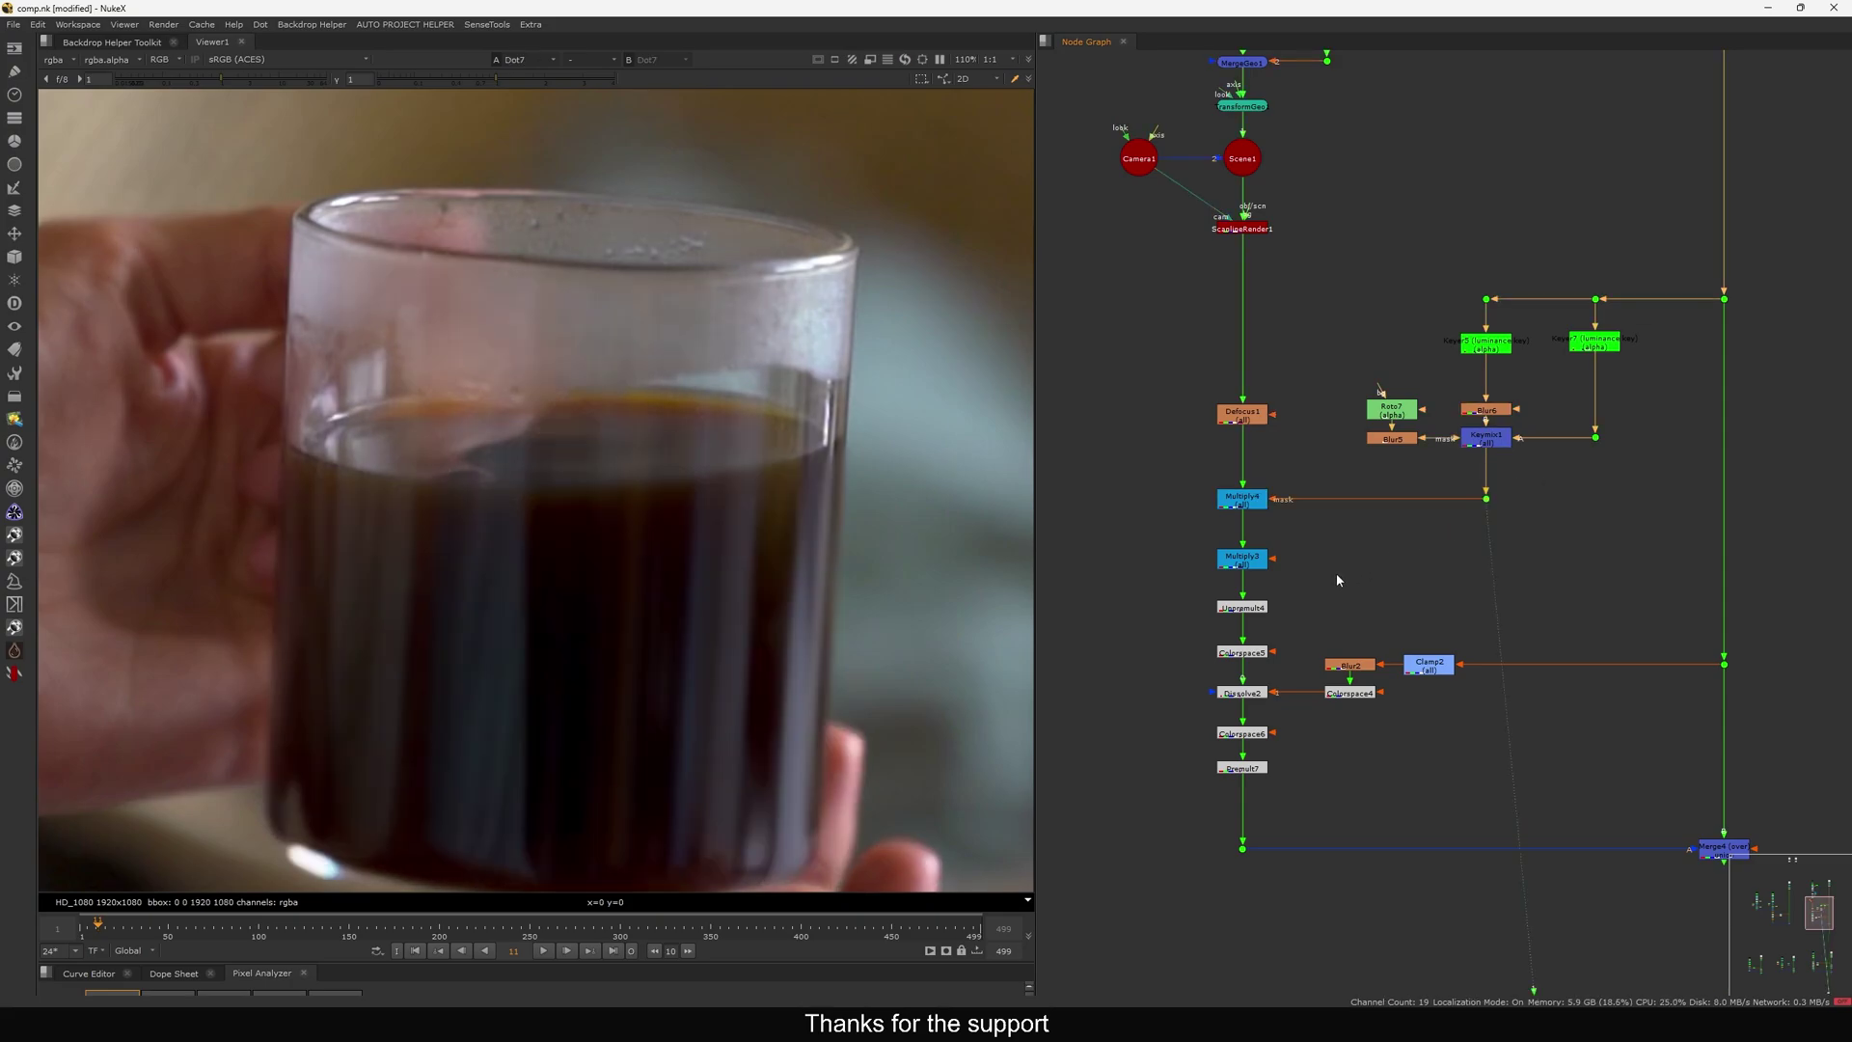
{"action": "key", "text": "a"}
{"action": "middle_click", "coordinate": [592, 522]}
Display the Merge4 composite in full colour again, fitted to the viewer.
{"action": "middle_click_drag", "start_coordinate": [1588, 802], "coordinate": [1455, 749]}
{"action": "left_click_drag", "start_coordinate": [1729, 755], "coordinate": [1452, 908]}
{"action": "key", "text": "1"}
{"action": "key", "text": "a"}
{"action": "key", "text": "f"}
Toggle the Defocus1 node off and on to compare the sharpness of the dirt on the glass.
{"action": "middle_click_drag", "start_coordinate": [1148, 445], "coordinate": [1290, 504]}
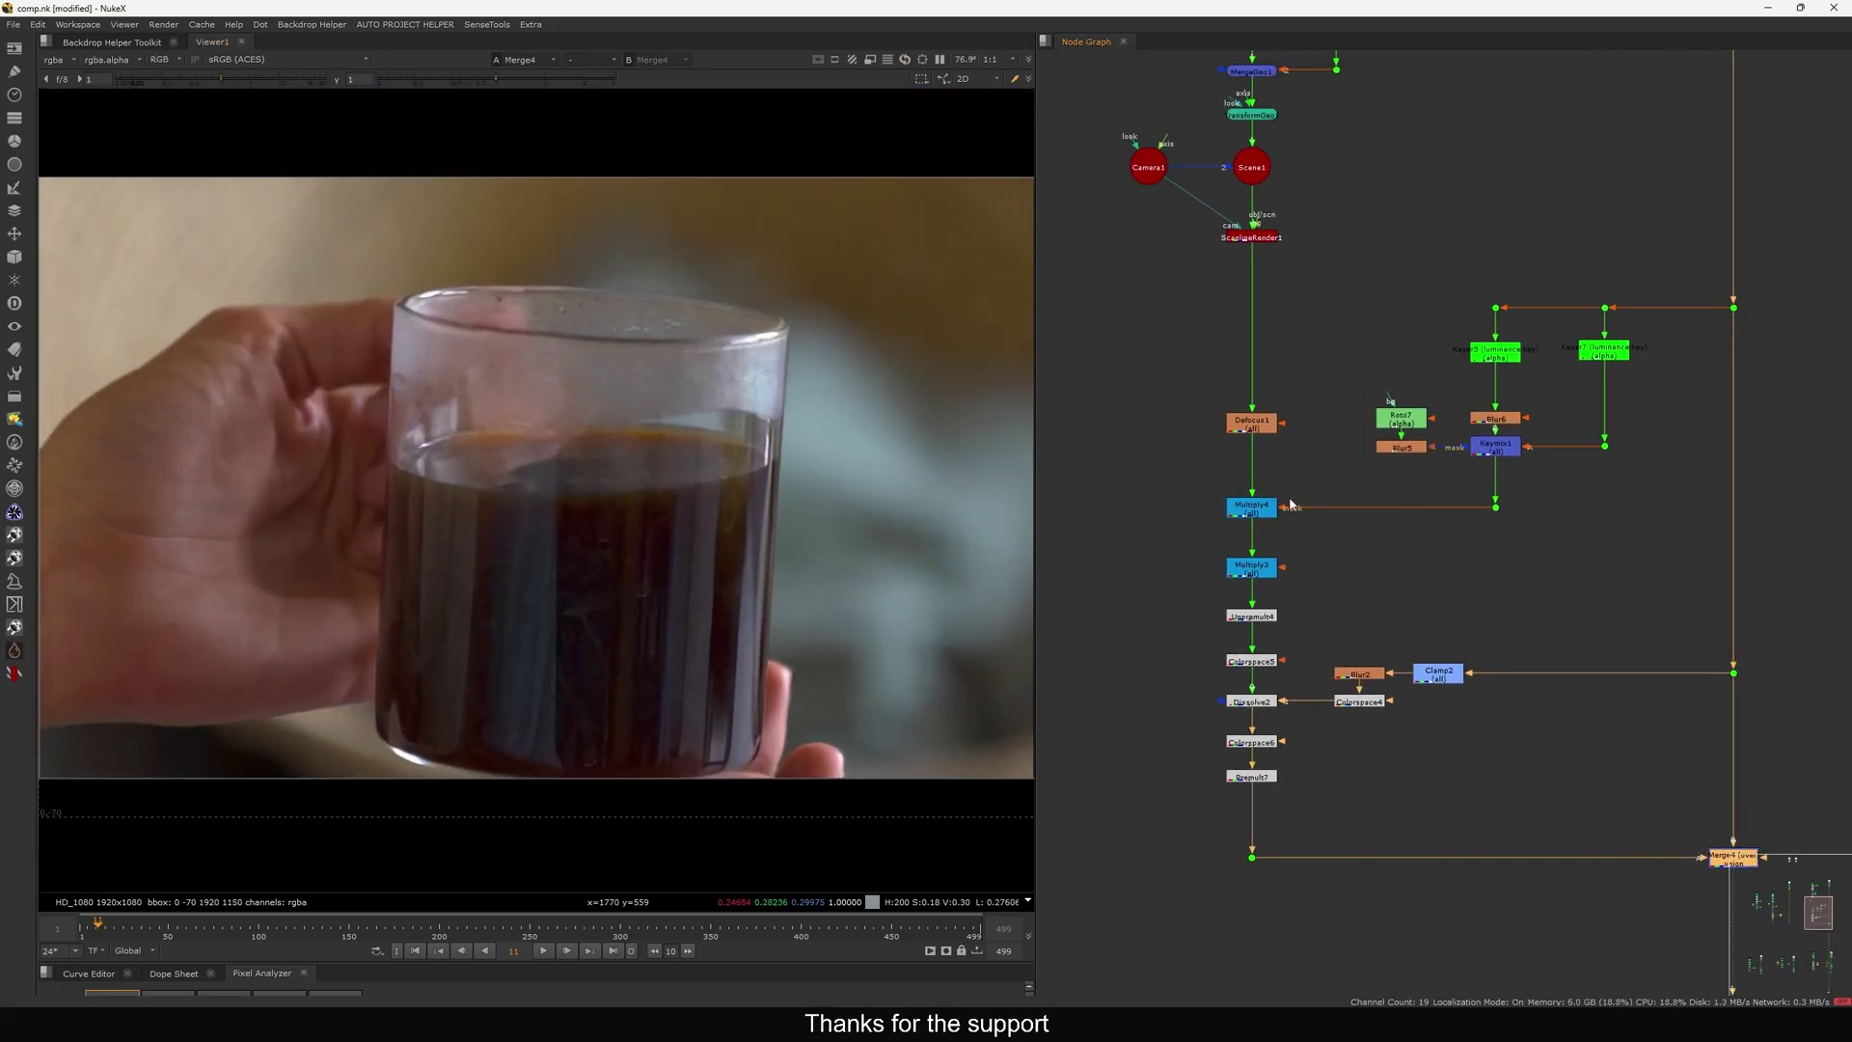
{"action": "left_click_drag", "start_coordinate": [1340, 473], "coordinate": [1225, 536]}
{"action": "left_click", "coordinate": [1252, 423]}
{"action": "key", "text": "d"}
{"action": "key", "text": "d"}
{"action": "key", "text": "d"}
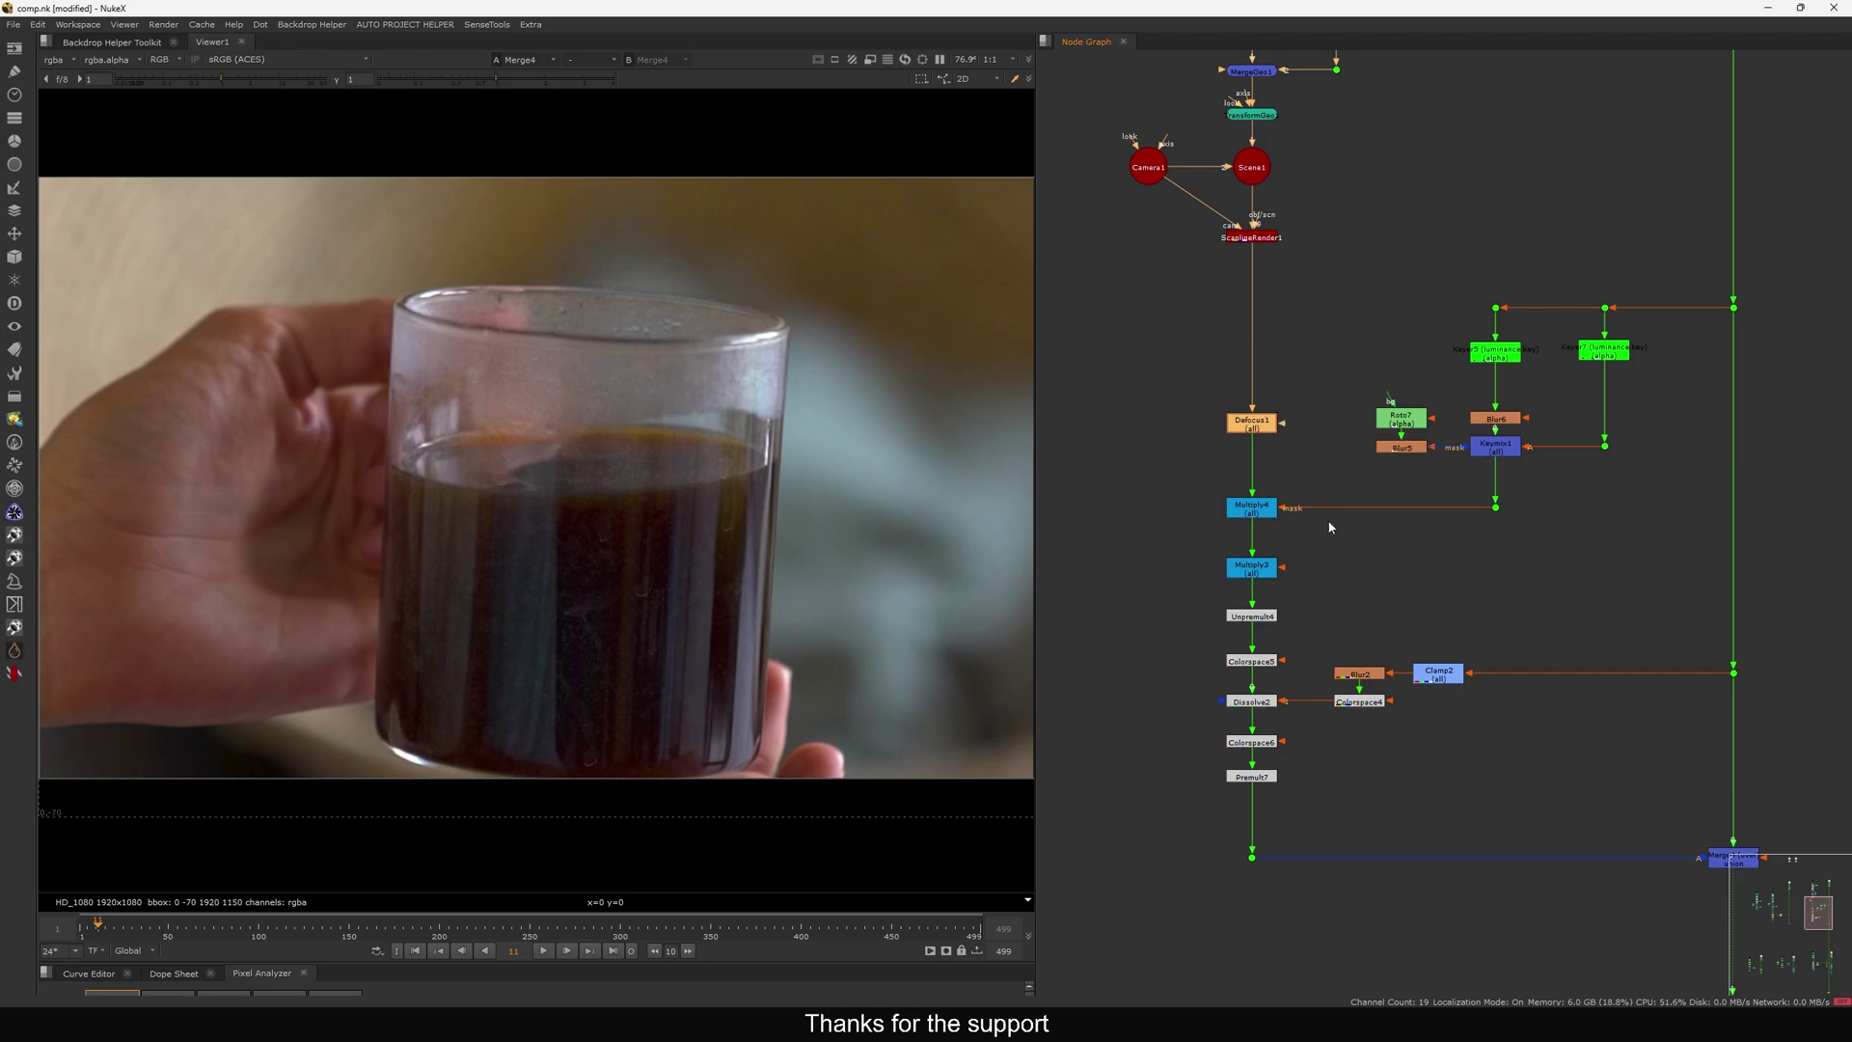
Toggle Merge4 off and on to compare the clean and dirty coffee glass, and examine the smudges up close.
{"action": "scroll", "coordinate": [1338, 512], "scroll_direction": "down", "scroll_amount": 5}
{"action": "key", "text": "f"}
{"action": "left_click_drag", "start_coordinate": [1549, 605], "coordinate": [1391, 687]}
{"action": "key", "text": "d"}
{"action": "key", "text": "d"}
{"action": "key", "text": "d"}
{"action": "key", "text": "d"}
{"action": "key", "text": "d"}
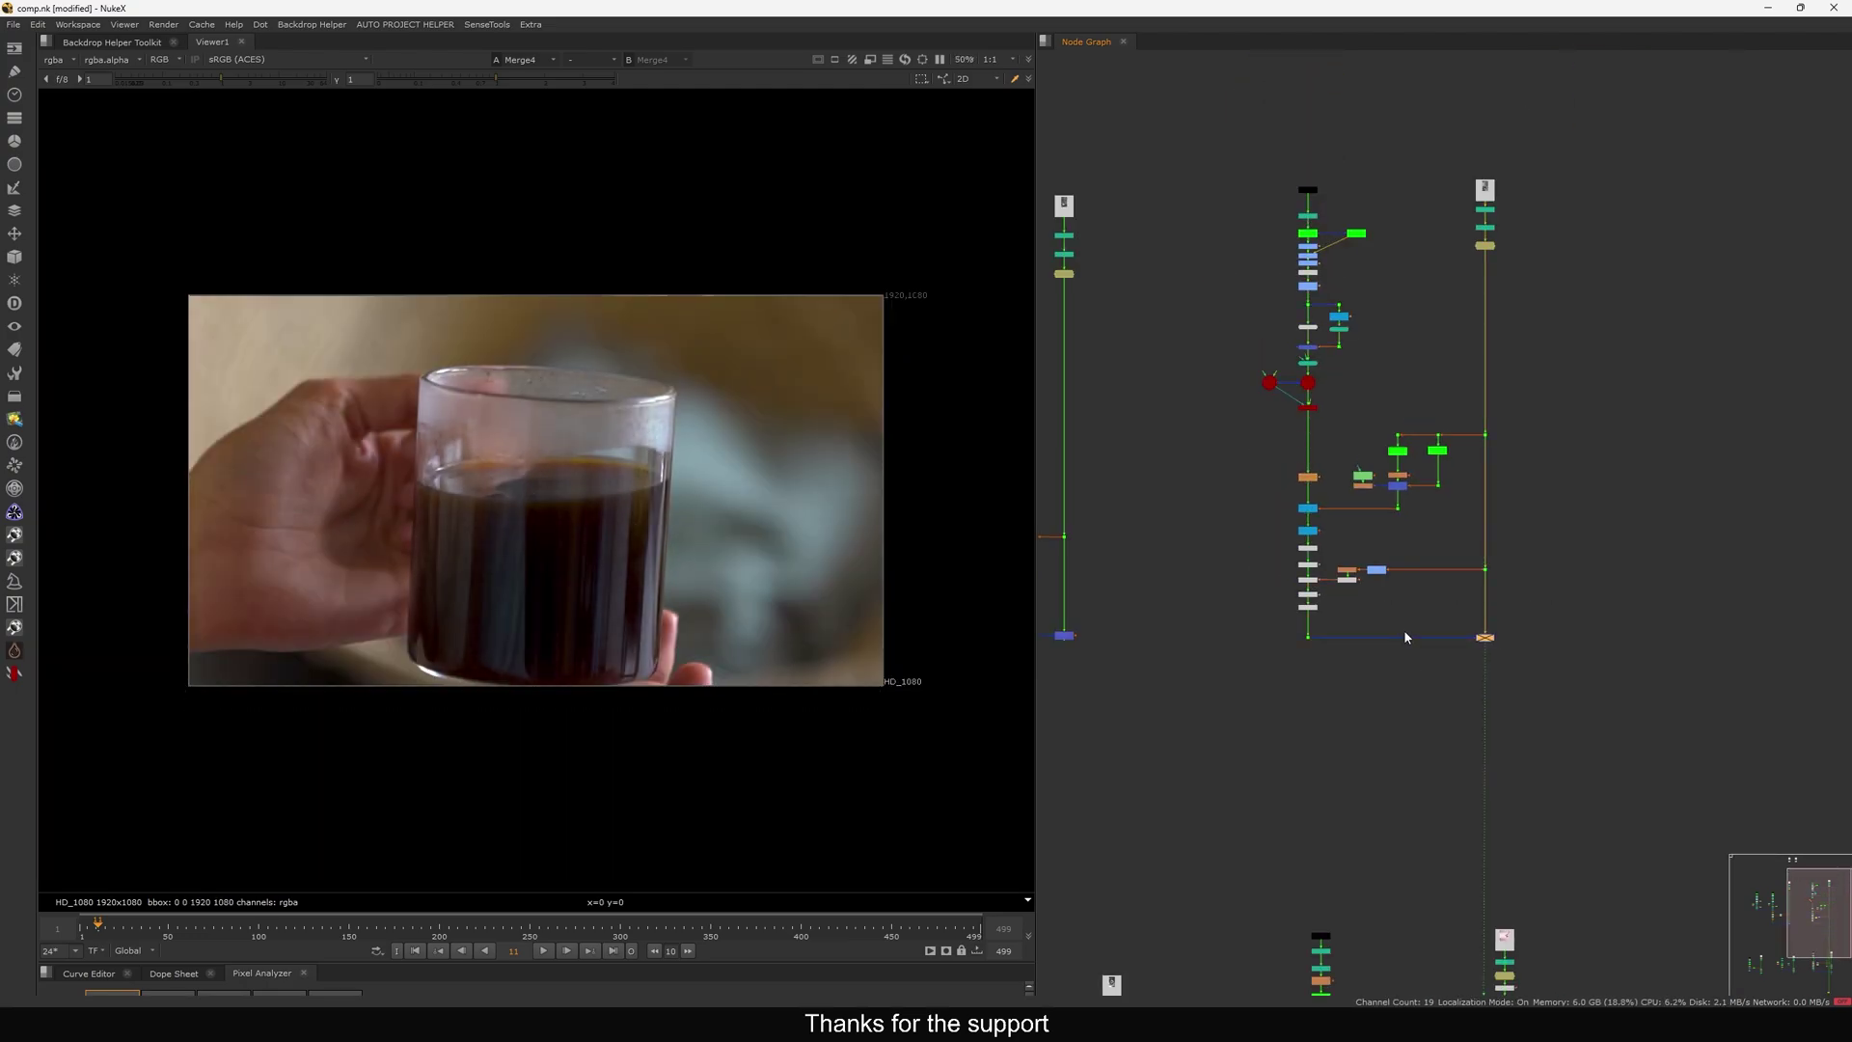
{"action": "key", "text": "d"}
{"action": "scroll", "coordinate": [547, 540], "scroll_direction": "up", "scroll_amount": 6}
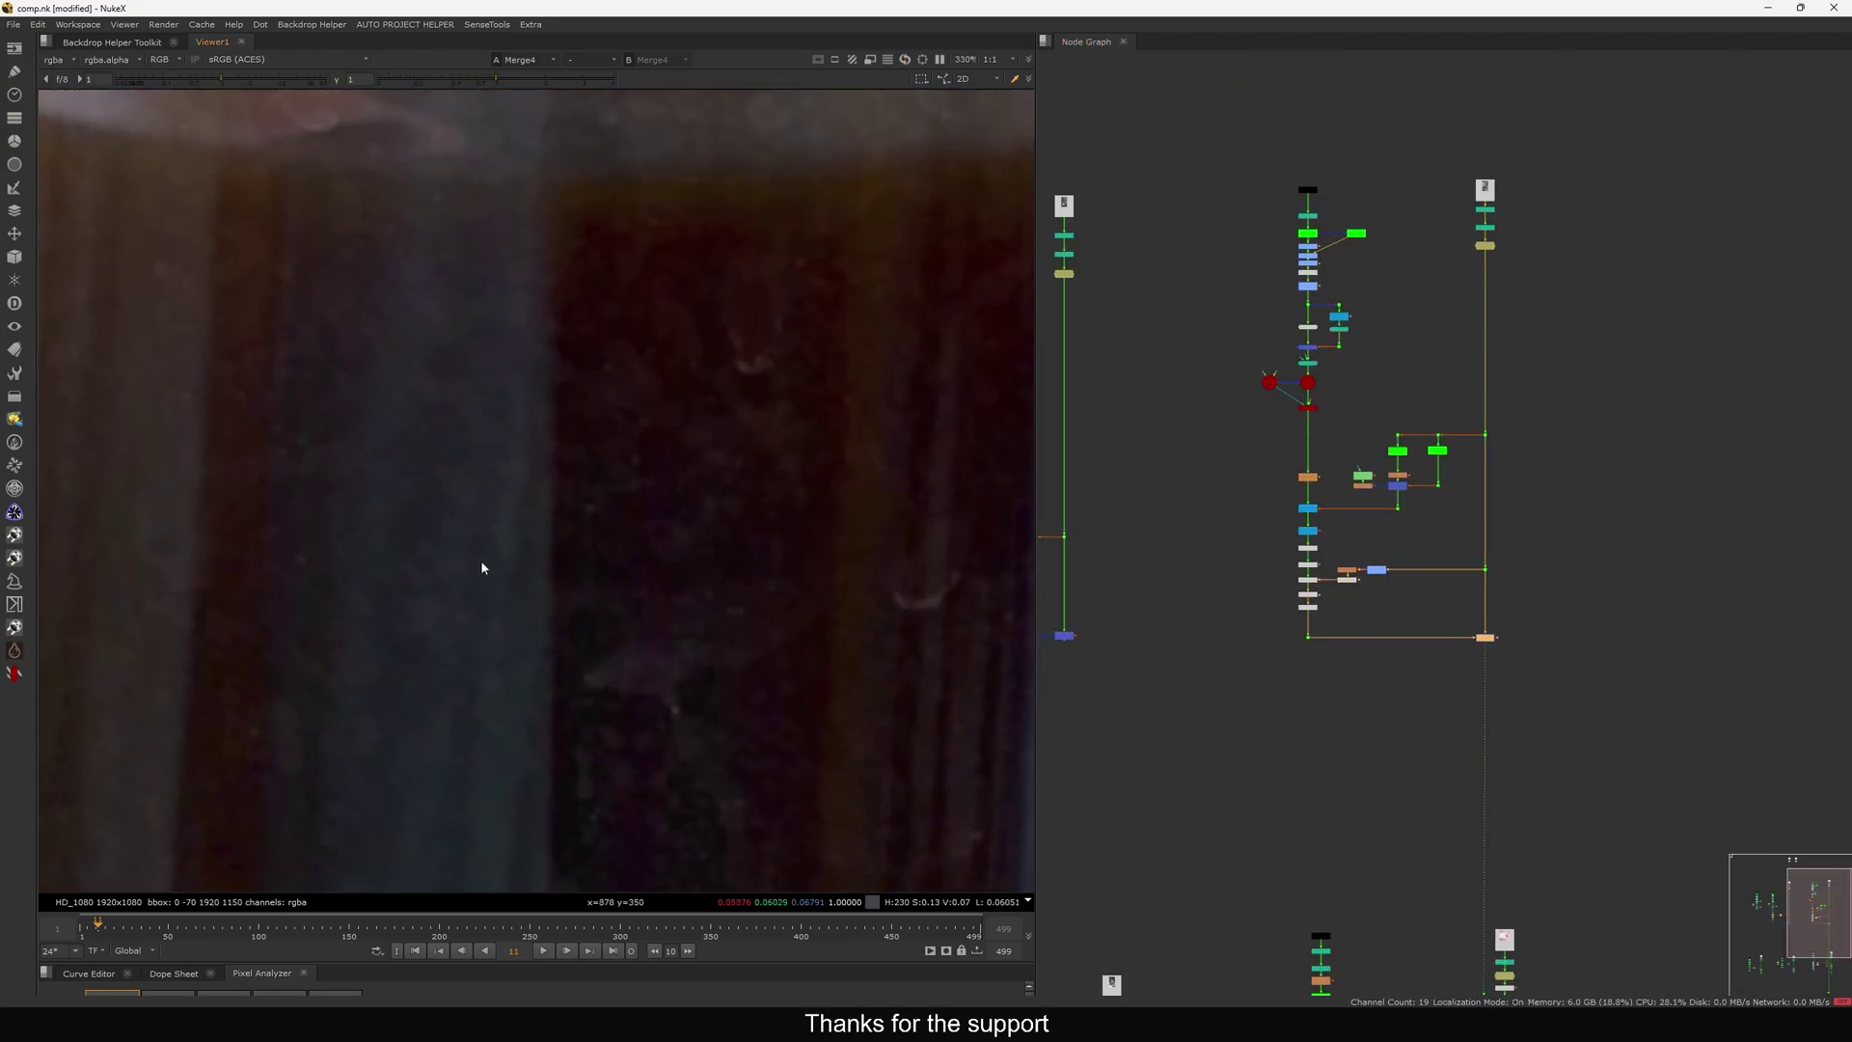
{"action": "scroll", "coordinate": [513, 582], "scroll_direction": "down", "scroll_amount": 3}
{"action": "scroll", "coordinate": [1378, 501], "scroll_direction": "down", "scroll_amount": 3}
{"action": "scroll", "coordinate": [1334, 581], "scroll_direction": "up", "scroll_amount": 5}
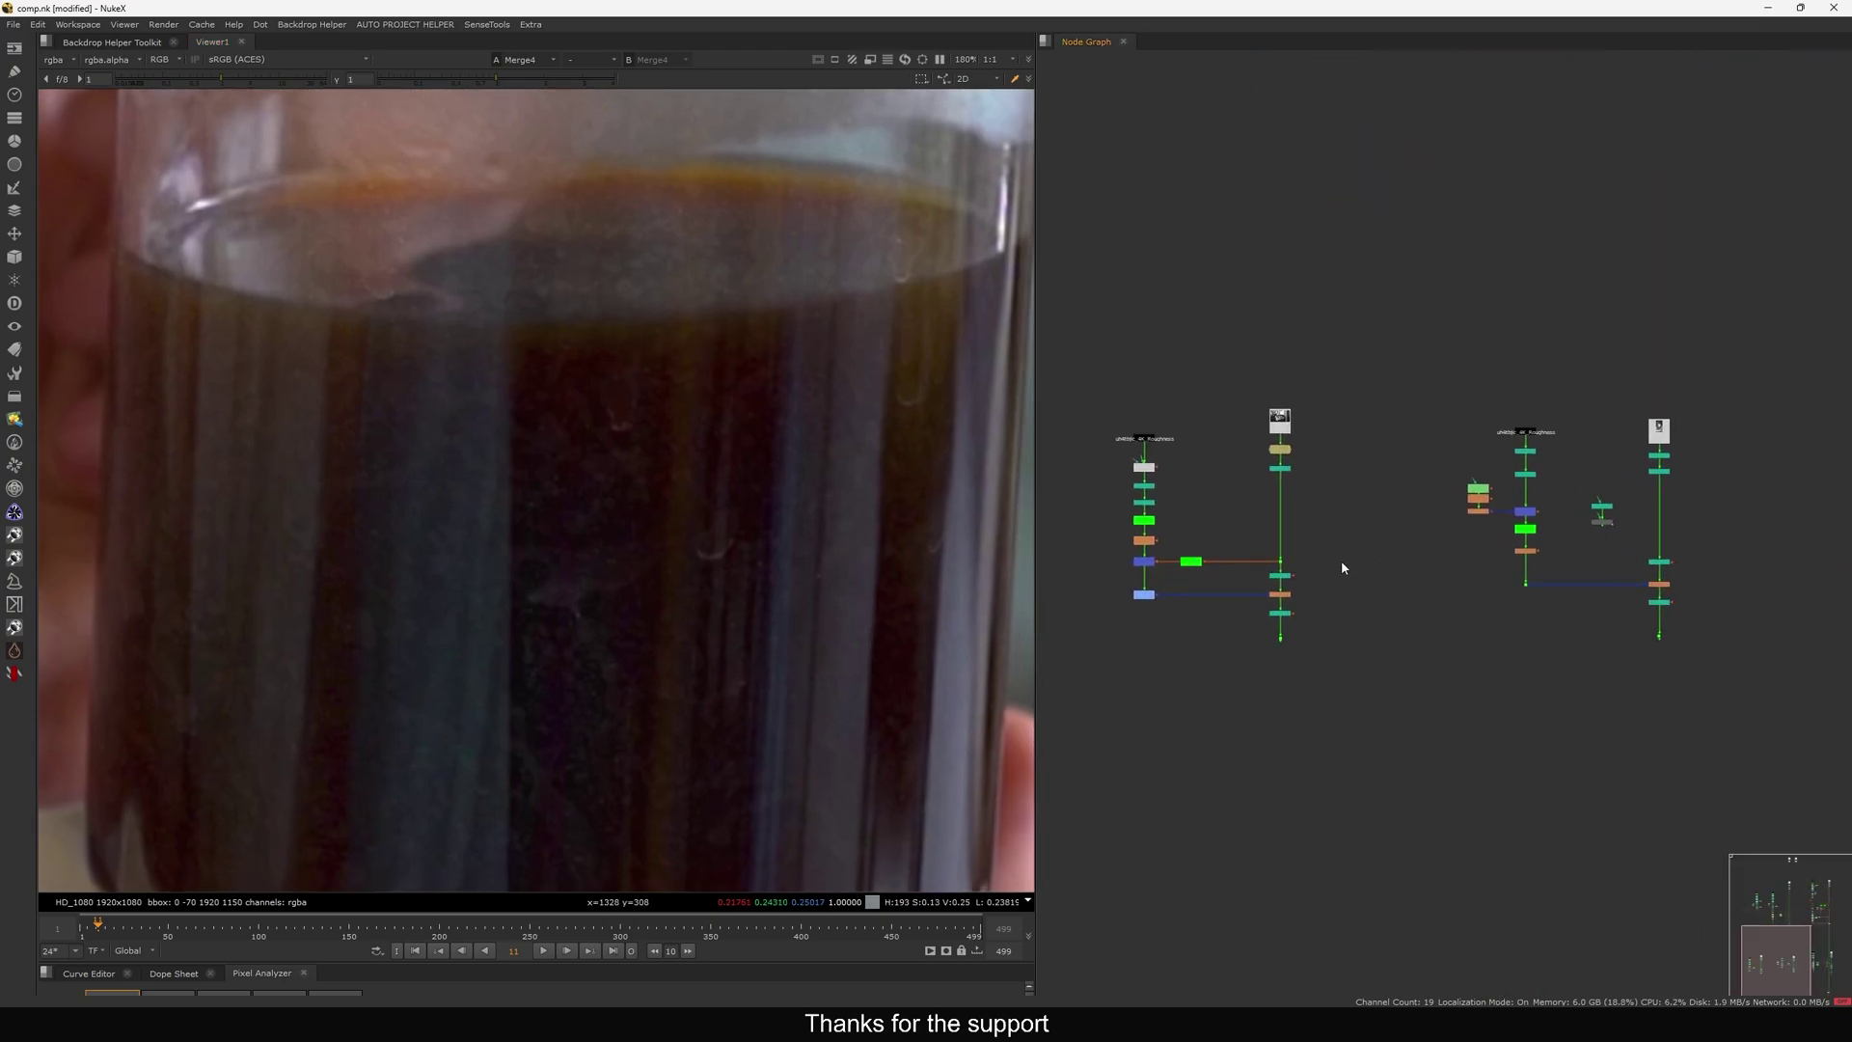
Display the car comp's final output at Dot12, fitted to the viewer.
{"action": "scroll", "coordinate": [1334, 490], "scroll_direction": "up", "scroll_amount": 4}
{"action": "middle_click_drag", "start_coordinate": [1336, 545], "coordinate": [1382, 475]}
{"action": "left_click_drag", "start_coordinate": [1331, 667], "coordinate": [1264, 697]}
{"action": "key", "text": "1"}
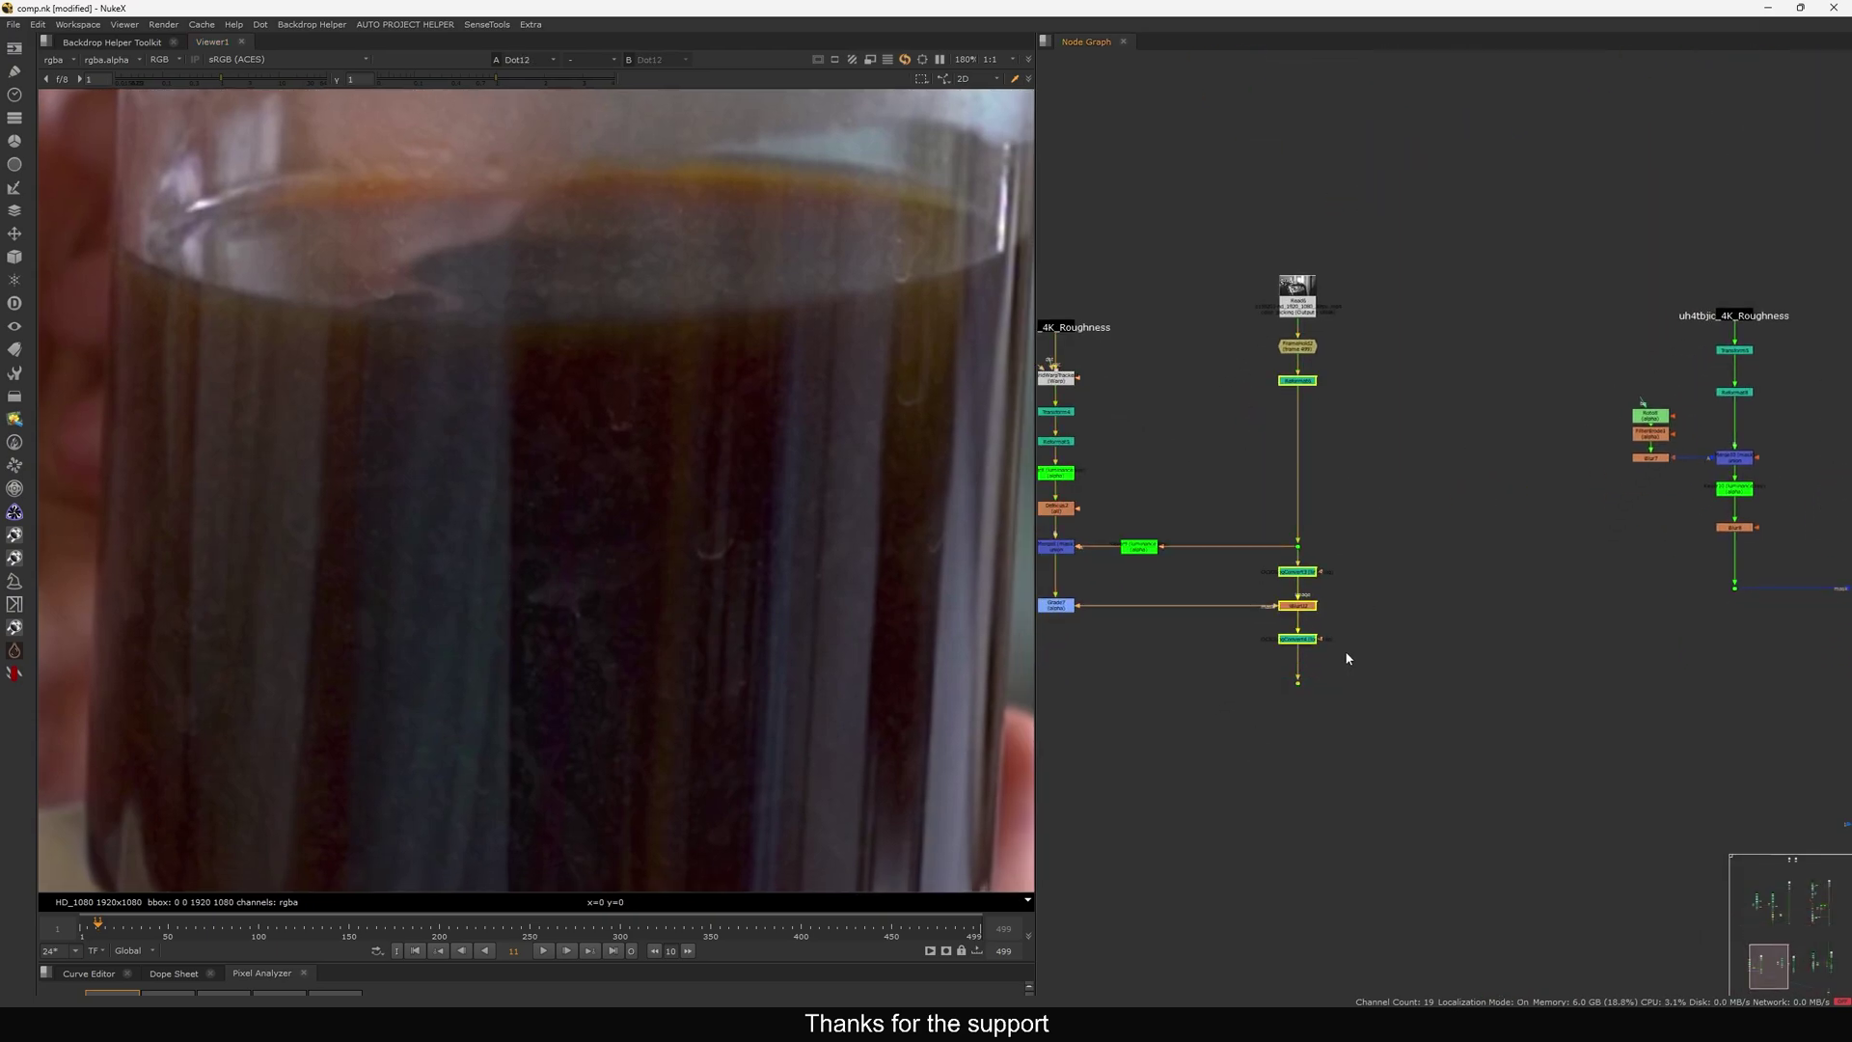
{"action": "key", "text": "f"}
View the uh4tbjic_4K_Roughness texture feeding the car comp and examine its detail.
{"action": "middle_click_drag", "start_coordinate": [1115, 436], "coordinate": [1314, 495]}
{"action": "left_click_drag", "start_coordinate": [1389, 332], "coordinate": [1197, 418]}
{"action": "key", "text": "1"}
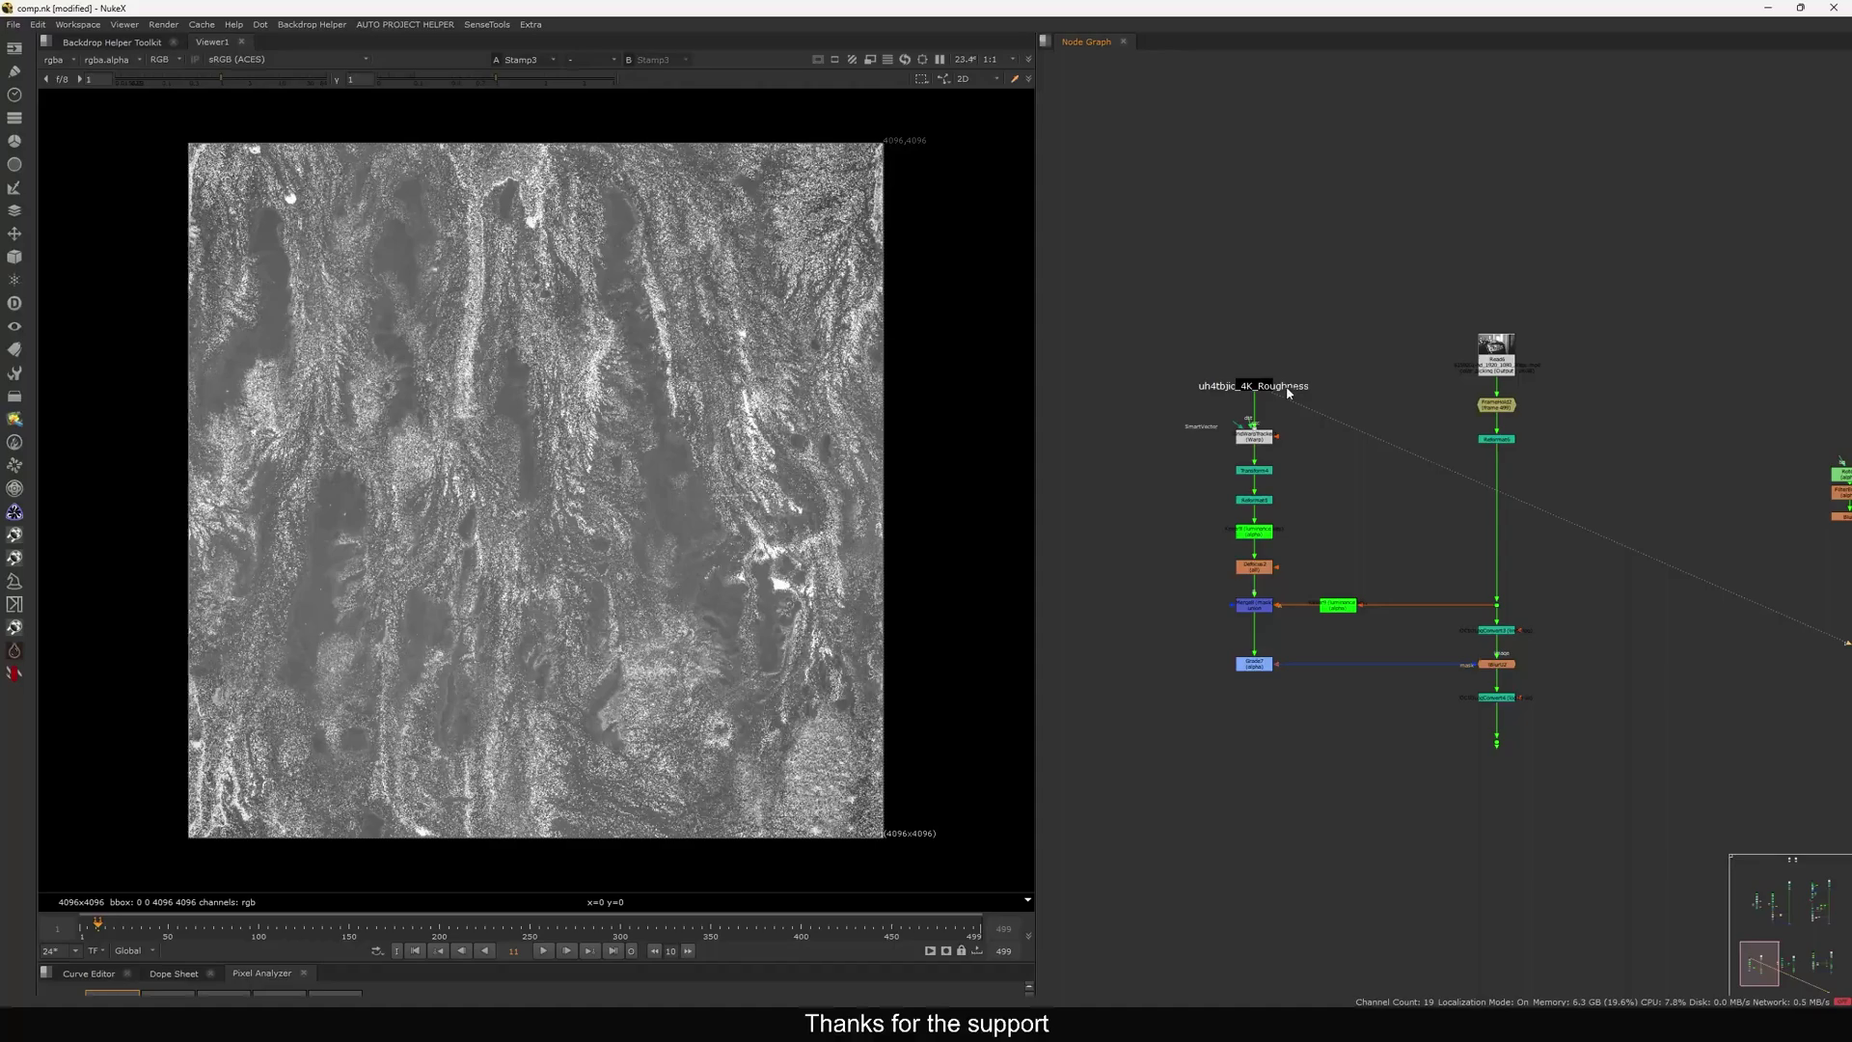
{"action": "scroll", "coordinate": [764, 438], "scroll_direction": "up", "scroll_amount": 4}
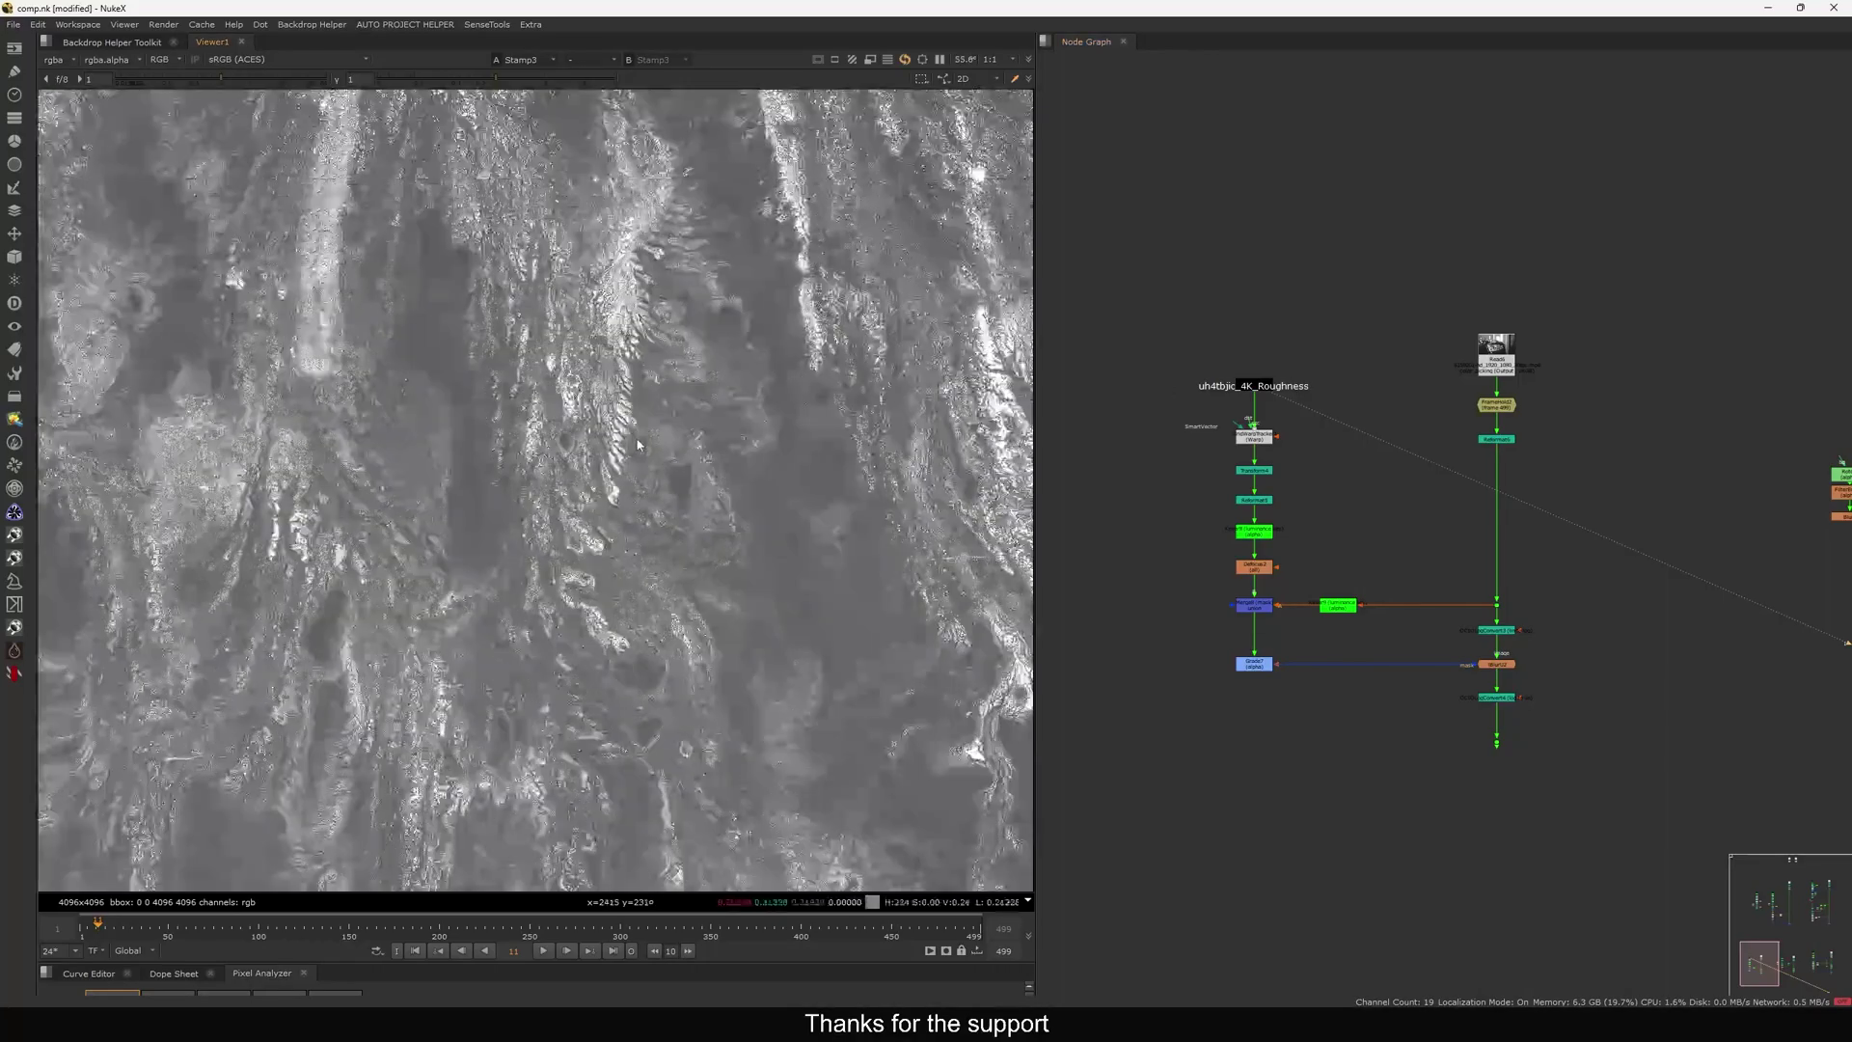
Display the original car plate at its Reformat node and examine the reflections on the bodywork and headlight.
{"action": "left_click", "coordinate": [1497, 439]}
{"action": "key", "text": "1"}
{"action": "scroll", "coordinate": [579, 531], "scroll_direction": "up", "scroll_amount": 8}
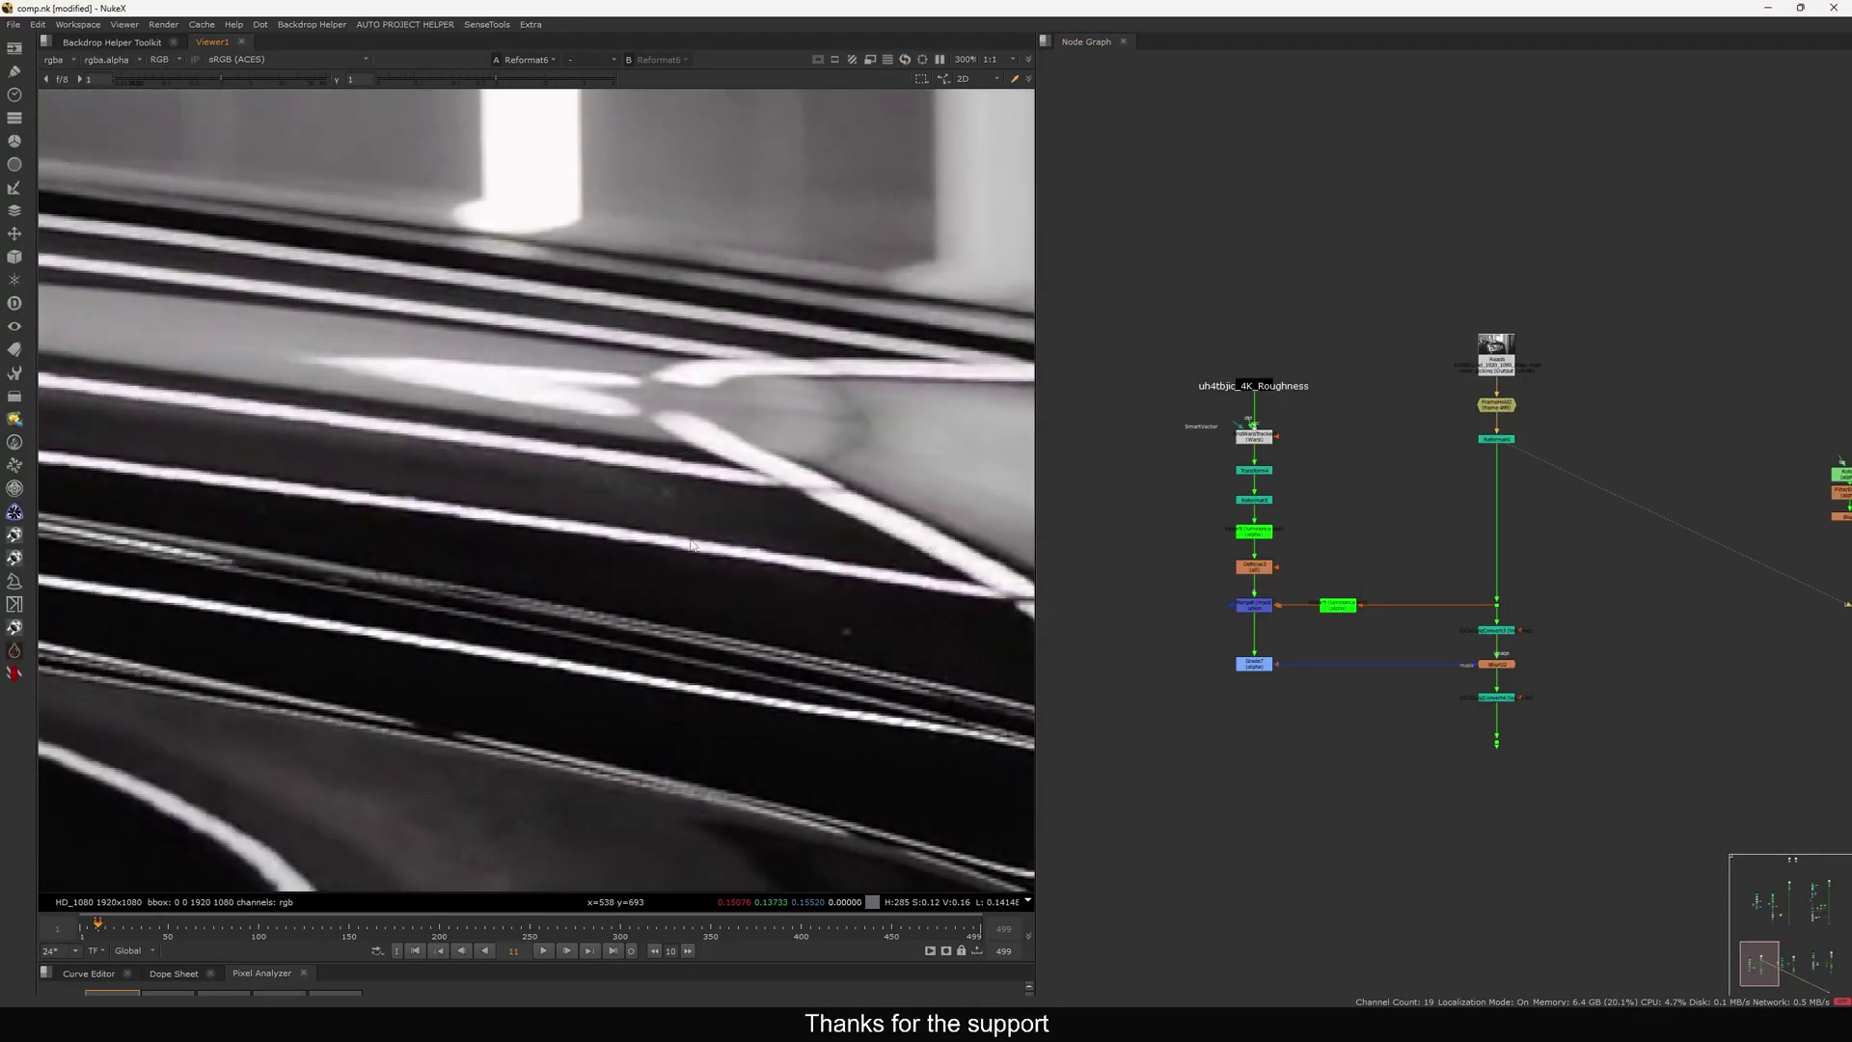
{"action": "scroll", "coordinate": [690, 545], "scroll_direction": "down", "scroll_amount": 6}
{"action": "scroll", "coordinate": [264, 595], "scroll_direction": "up", "scroll_amount": 4}
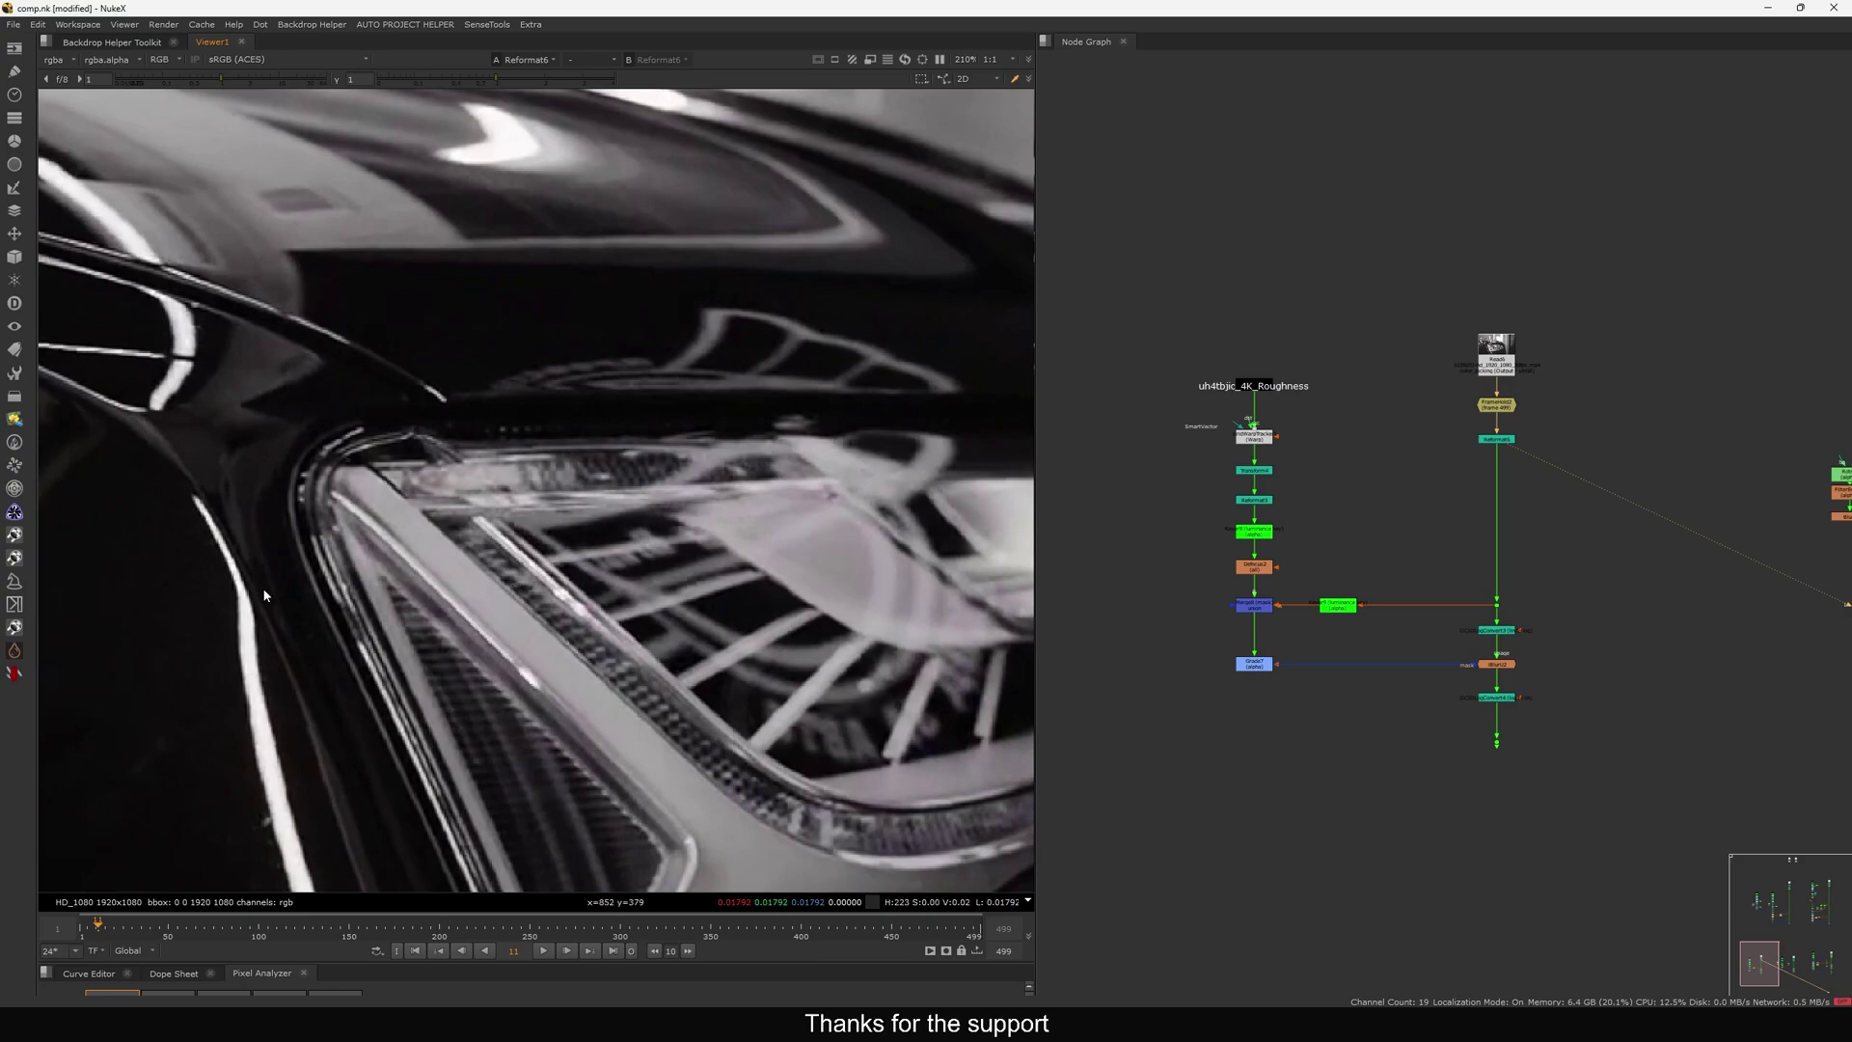
{"action": "middle_click_drag", "start_coordinate": [277, 641], "coordinate": [588, 696]}
Display the car comp's Dot12 output and examine the smudged reflections across the bodywork.
{"action": "left_click_drag", "start_coordinate": [1432, 778], "coordinate": [1557, 721]}
{"action": "key", "text": "1"}
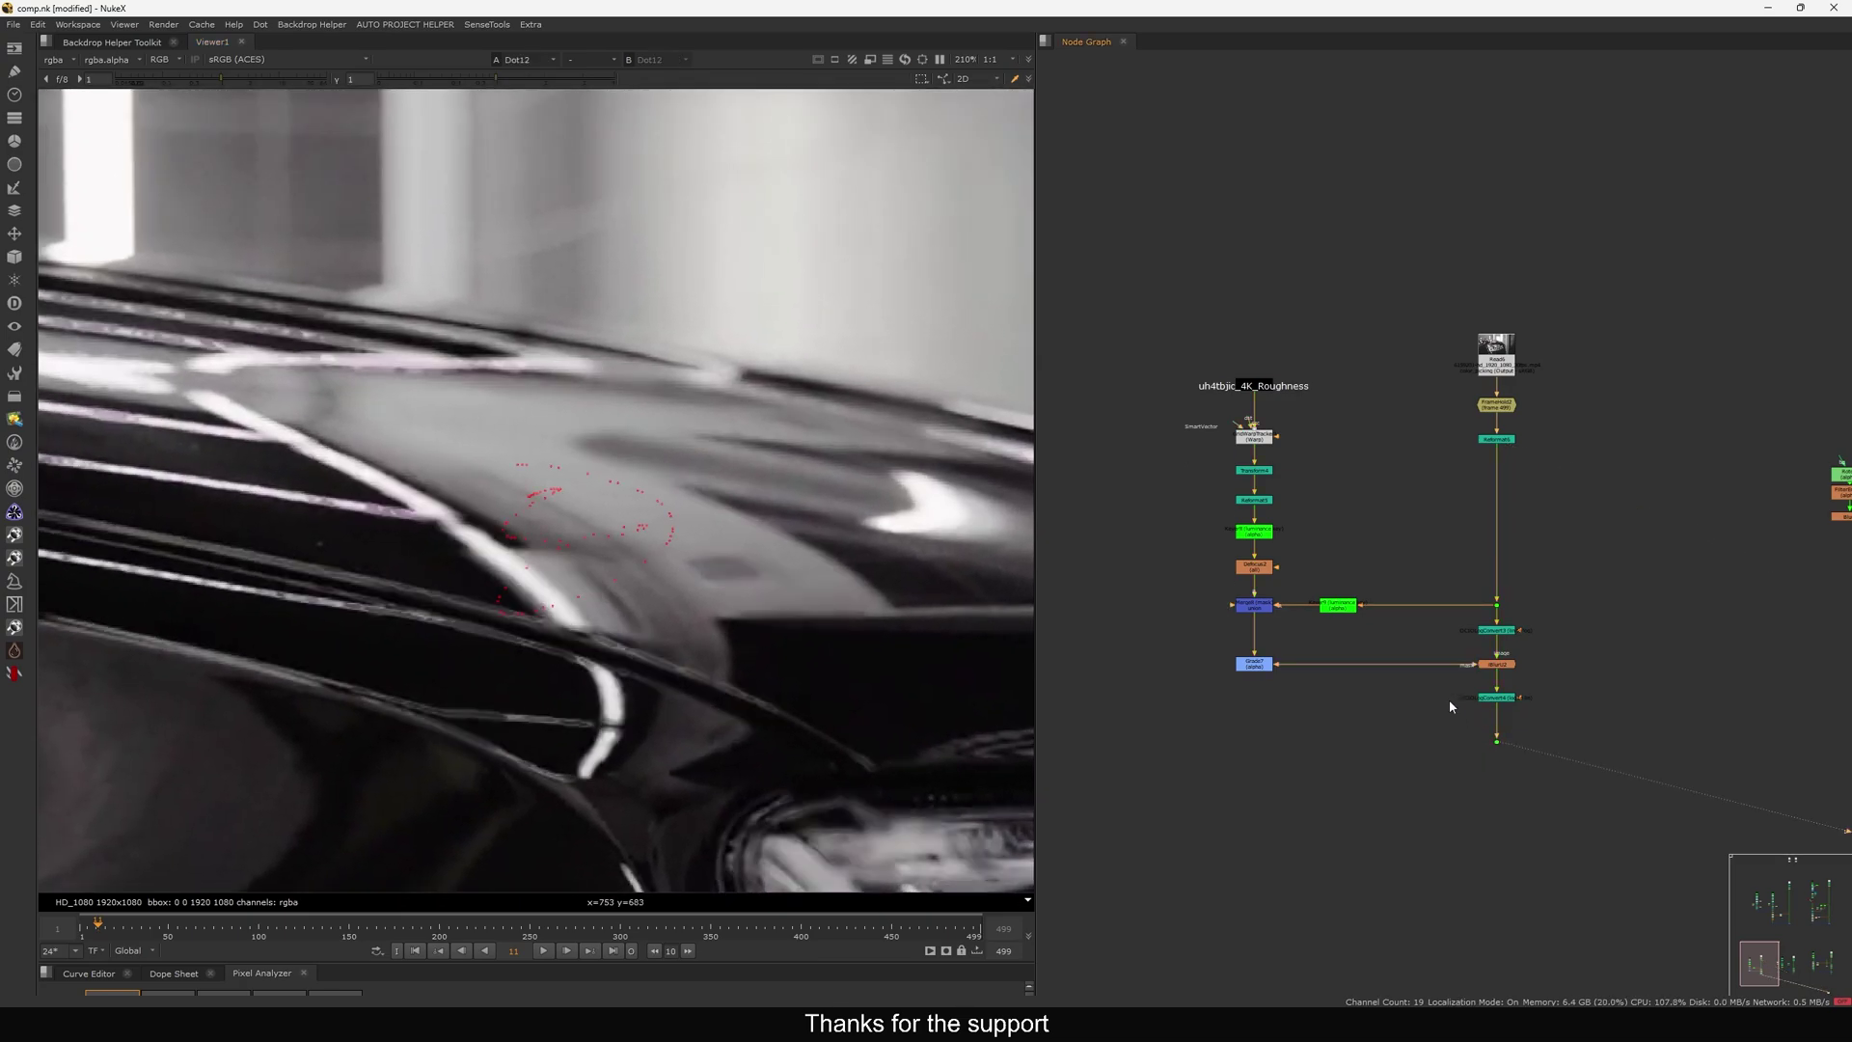
{"action": "middle_click_drag", "start_coordinate": [481, 537], "coordinate": [674, 596]}
{"action": "scroll", "coordinate": [673, 596], "scroll_direction": "down", "scroll_amount": 2}
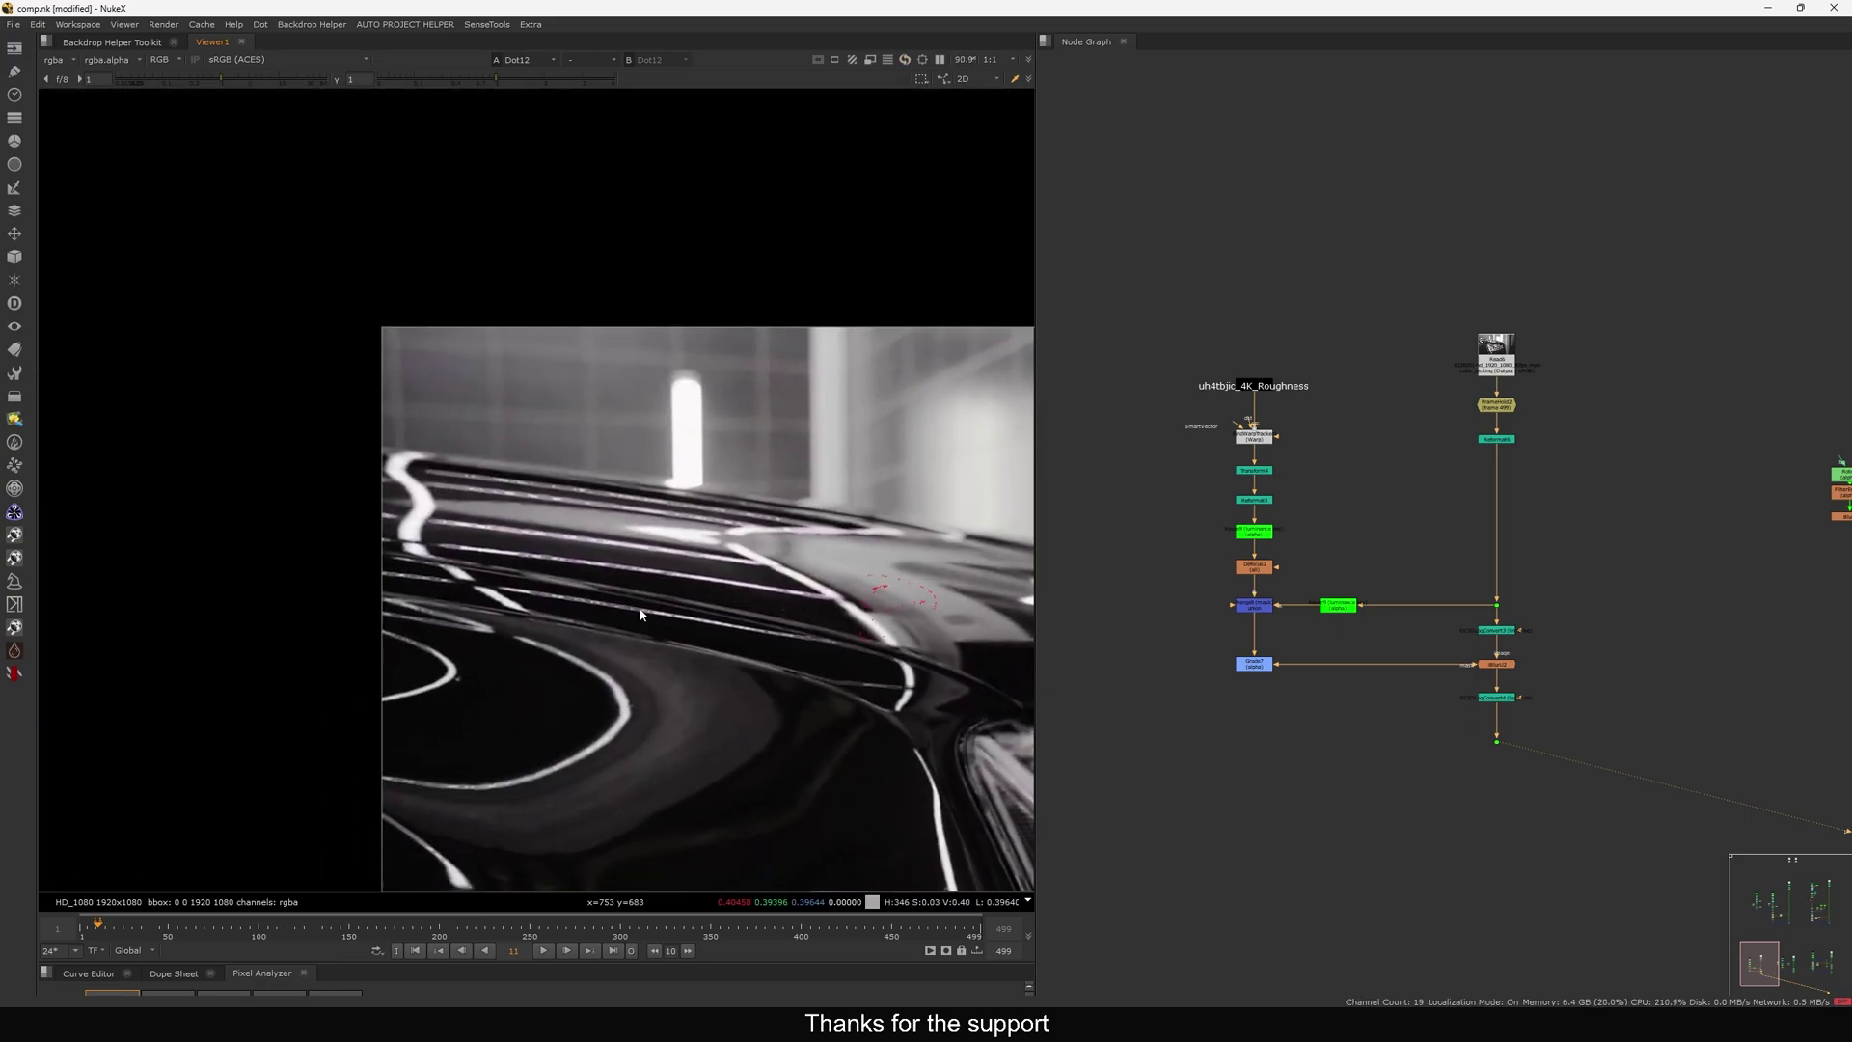
{"action": "middle_click_drag", "start_coordinate": [927, 600], "coordinate": [733, 616]}
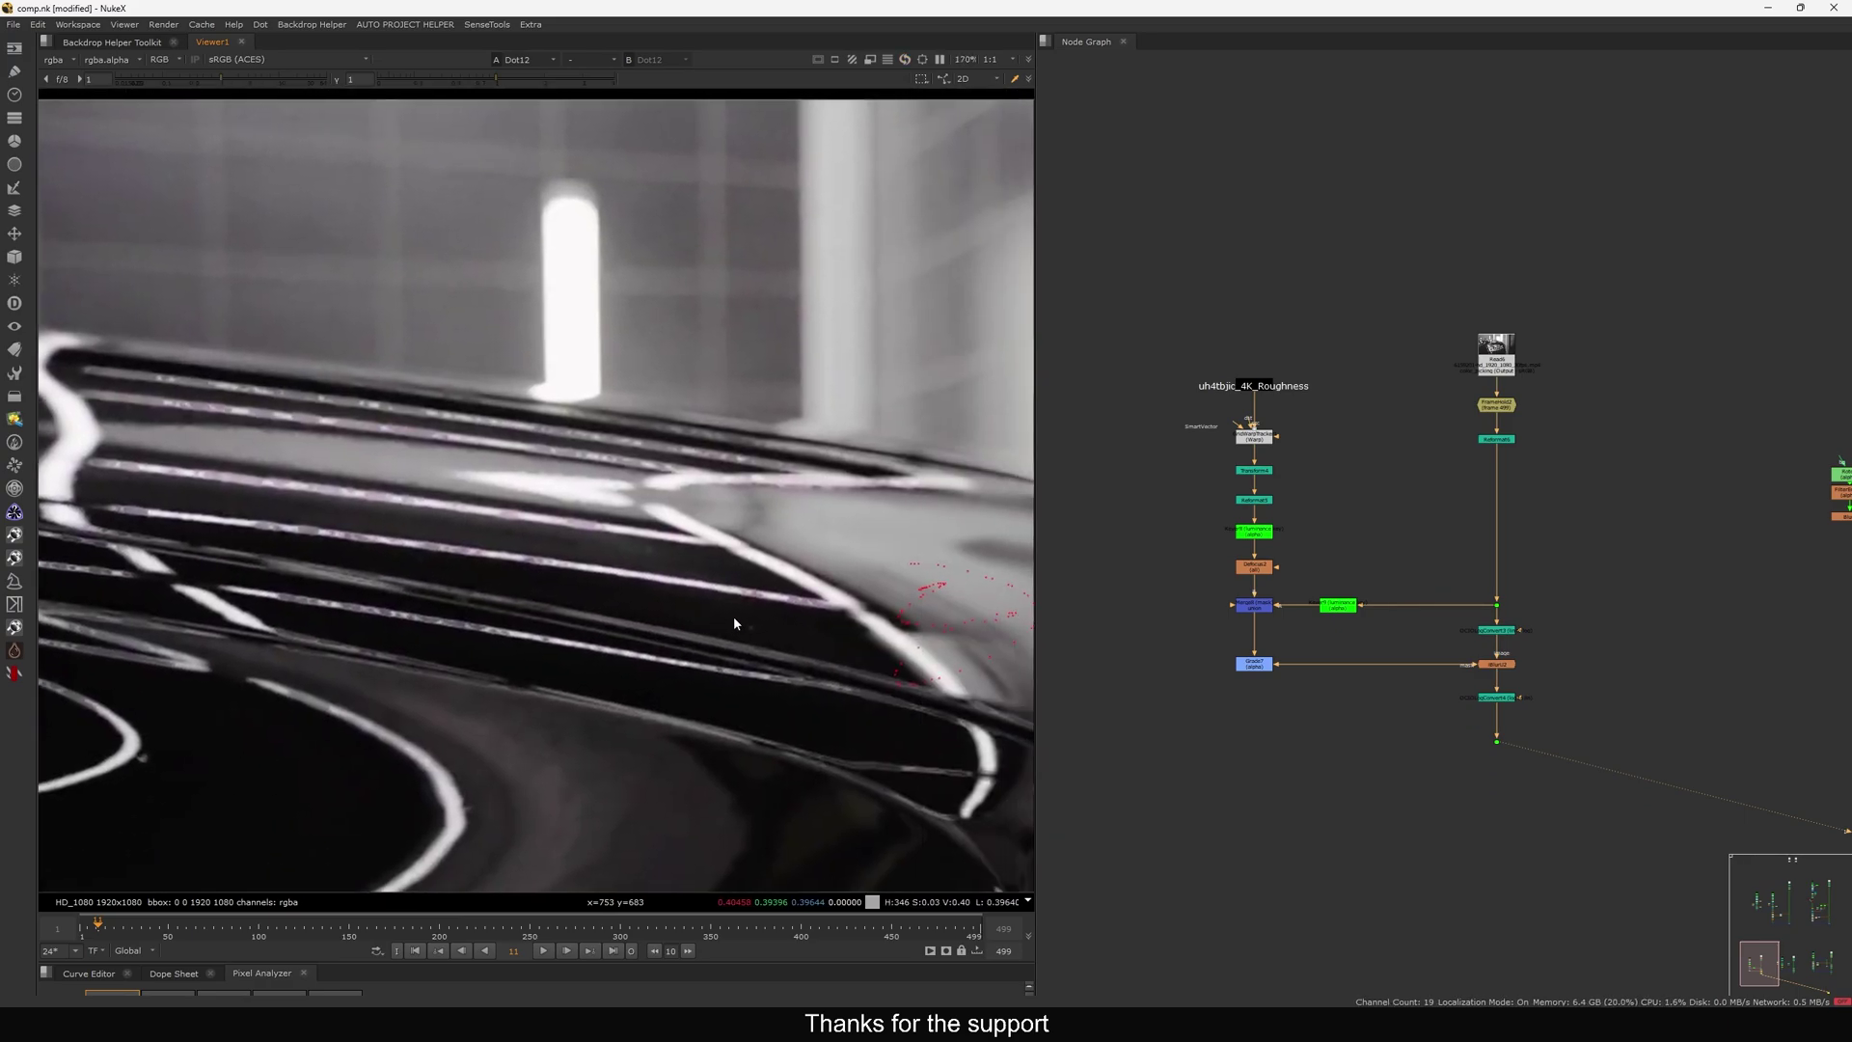
{"action": "middle_click_drag", "start_coordinate": [1013, 730], "coordinate": [547, 438]}
{"action": "scroll", "coordinate": [1503, 517], "scroll_direction": "down", "scroll_amount": 2}
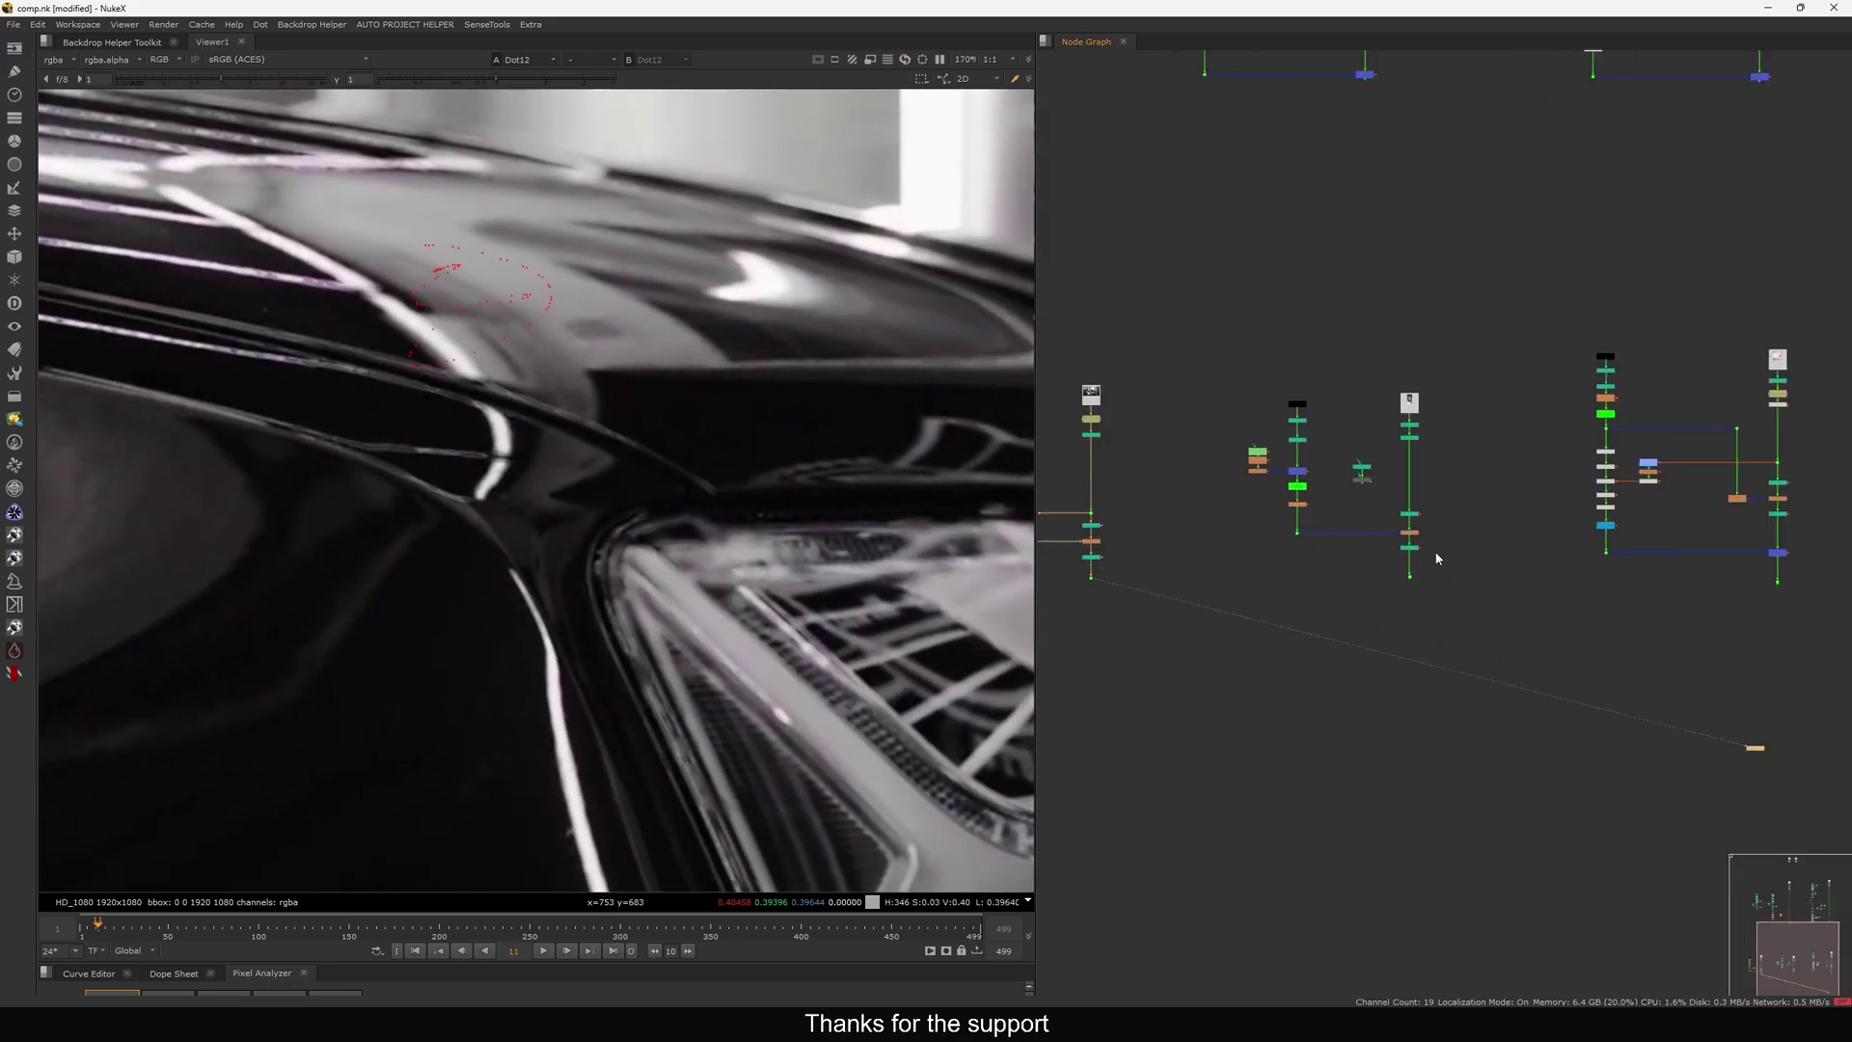
Display the original glass ball plate at Reformat9 and examine its reflections up close.
{"action": "scroll", "coordinate": [1415, 370], "scroll_direction": "up", "scroll_amount": 6}
{"action": "left_click", "coordinate": [1414, 434]}
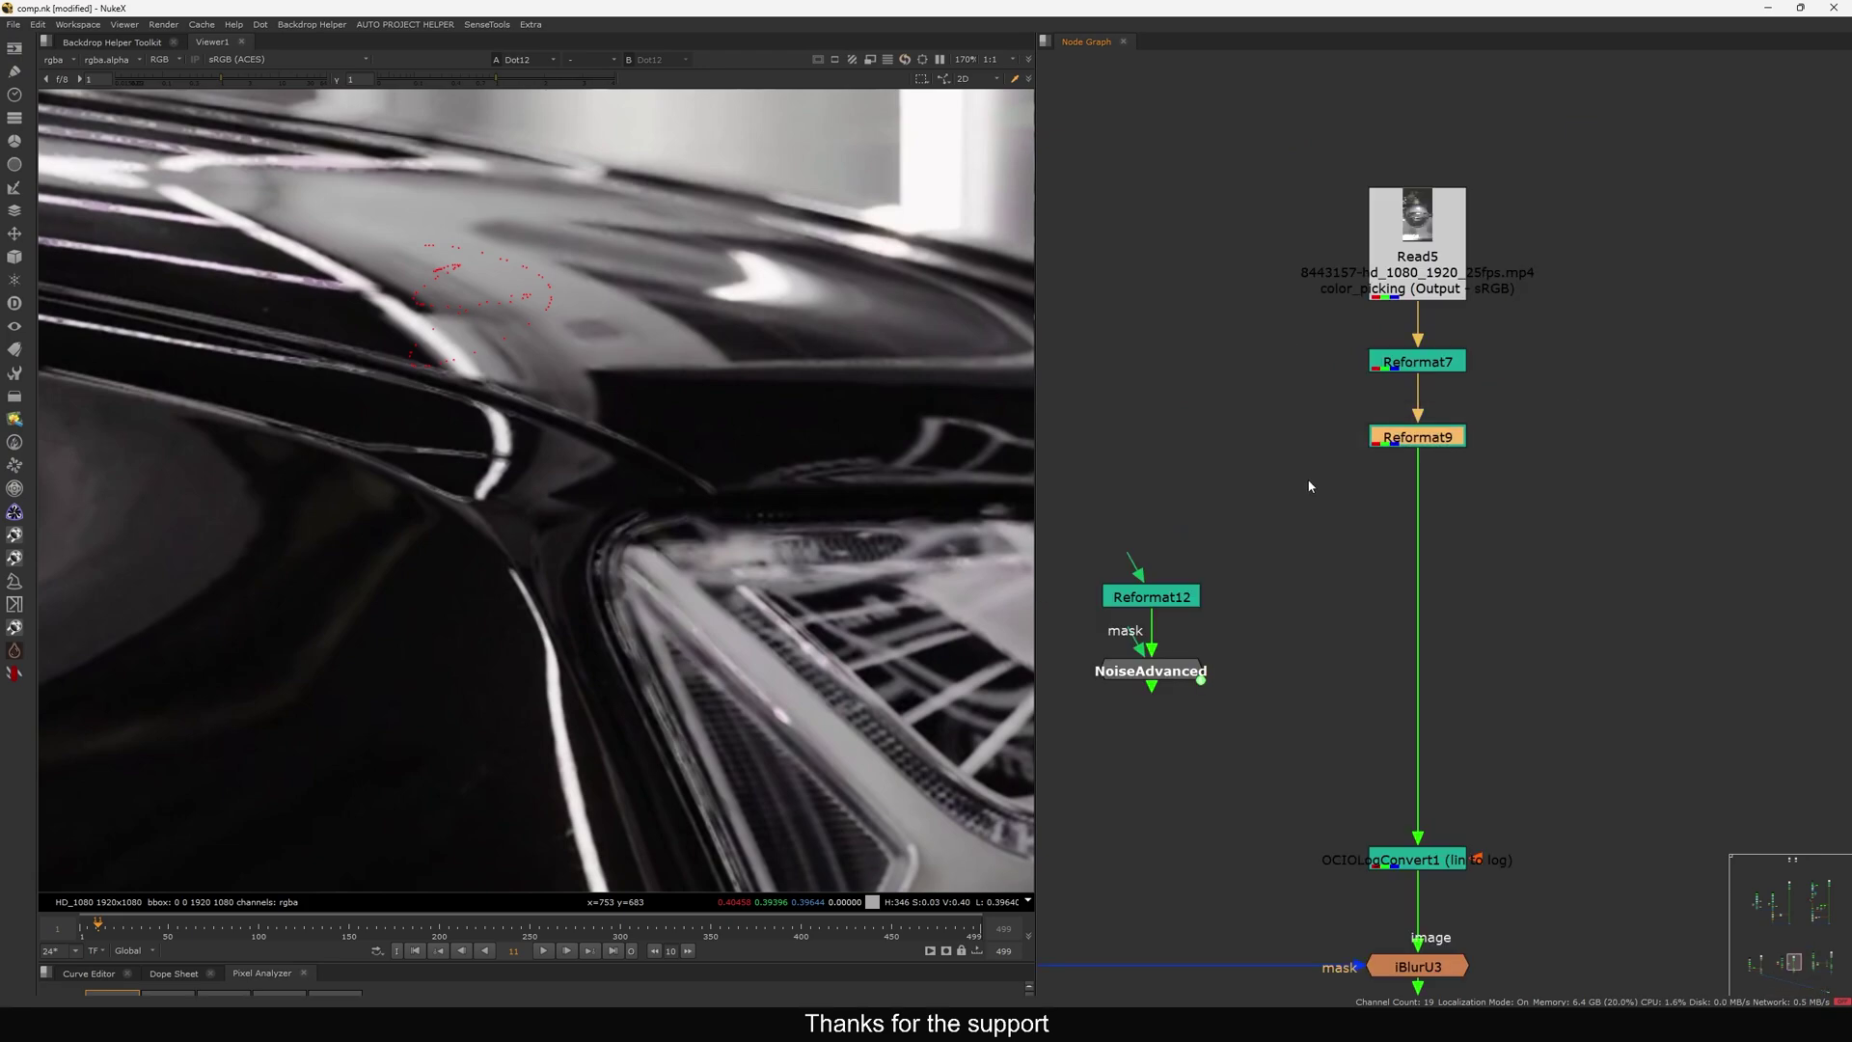
{"action": "key", "text": "1"}
{"action": "key", "text": "f"}
{"action": "key", "text": "f"}
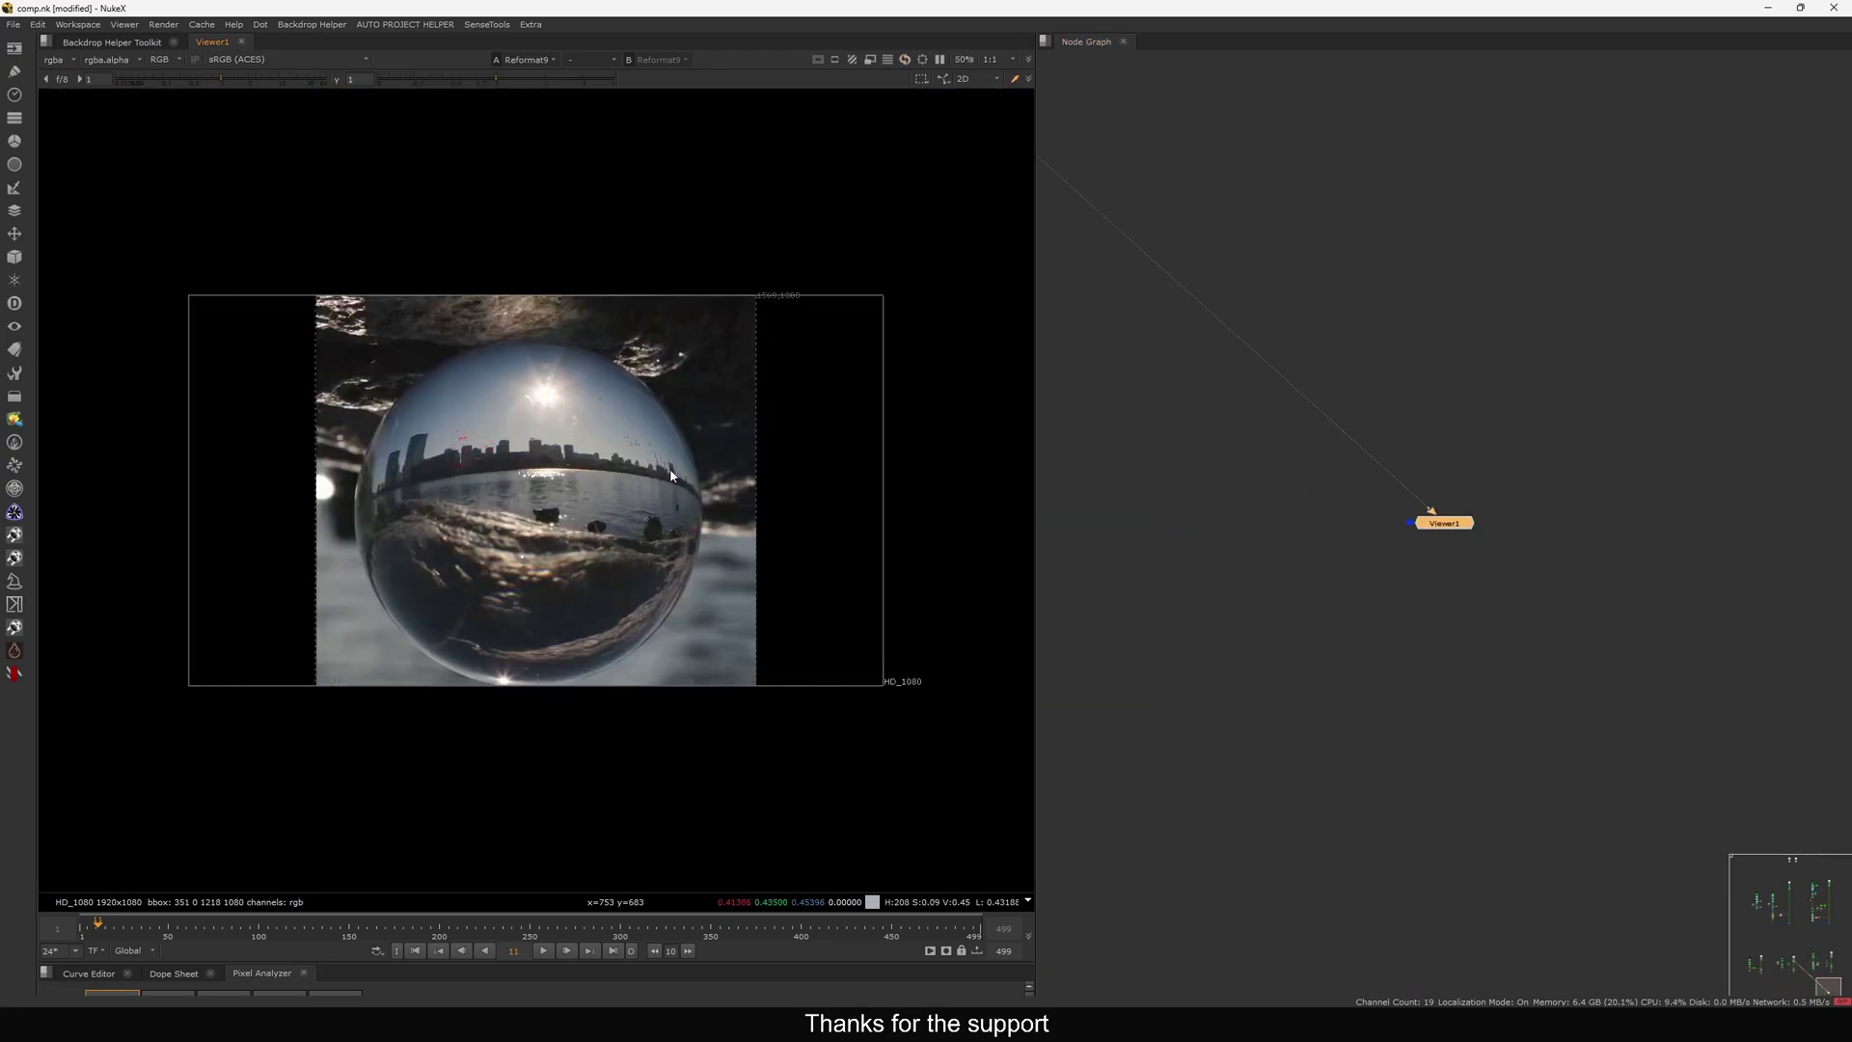
{"action": "scroll", "coordinate": [535, 450], "scroll_direction": "up", "scroll_amount": 7}
{"action": "middle_click_drag", "start_coordinate": [812, 347], "coordinate": [634, 483]}
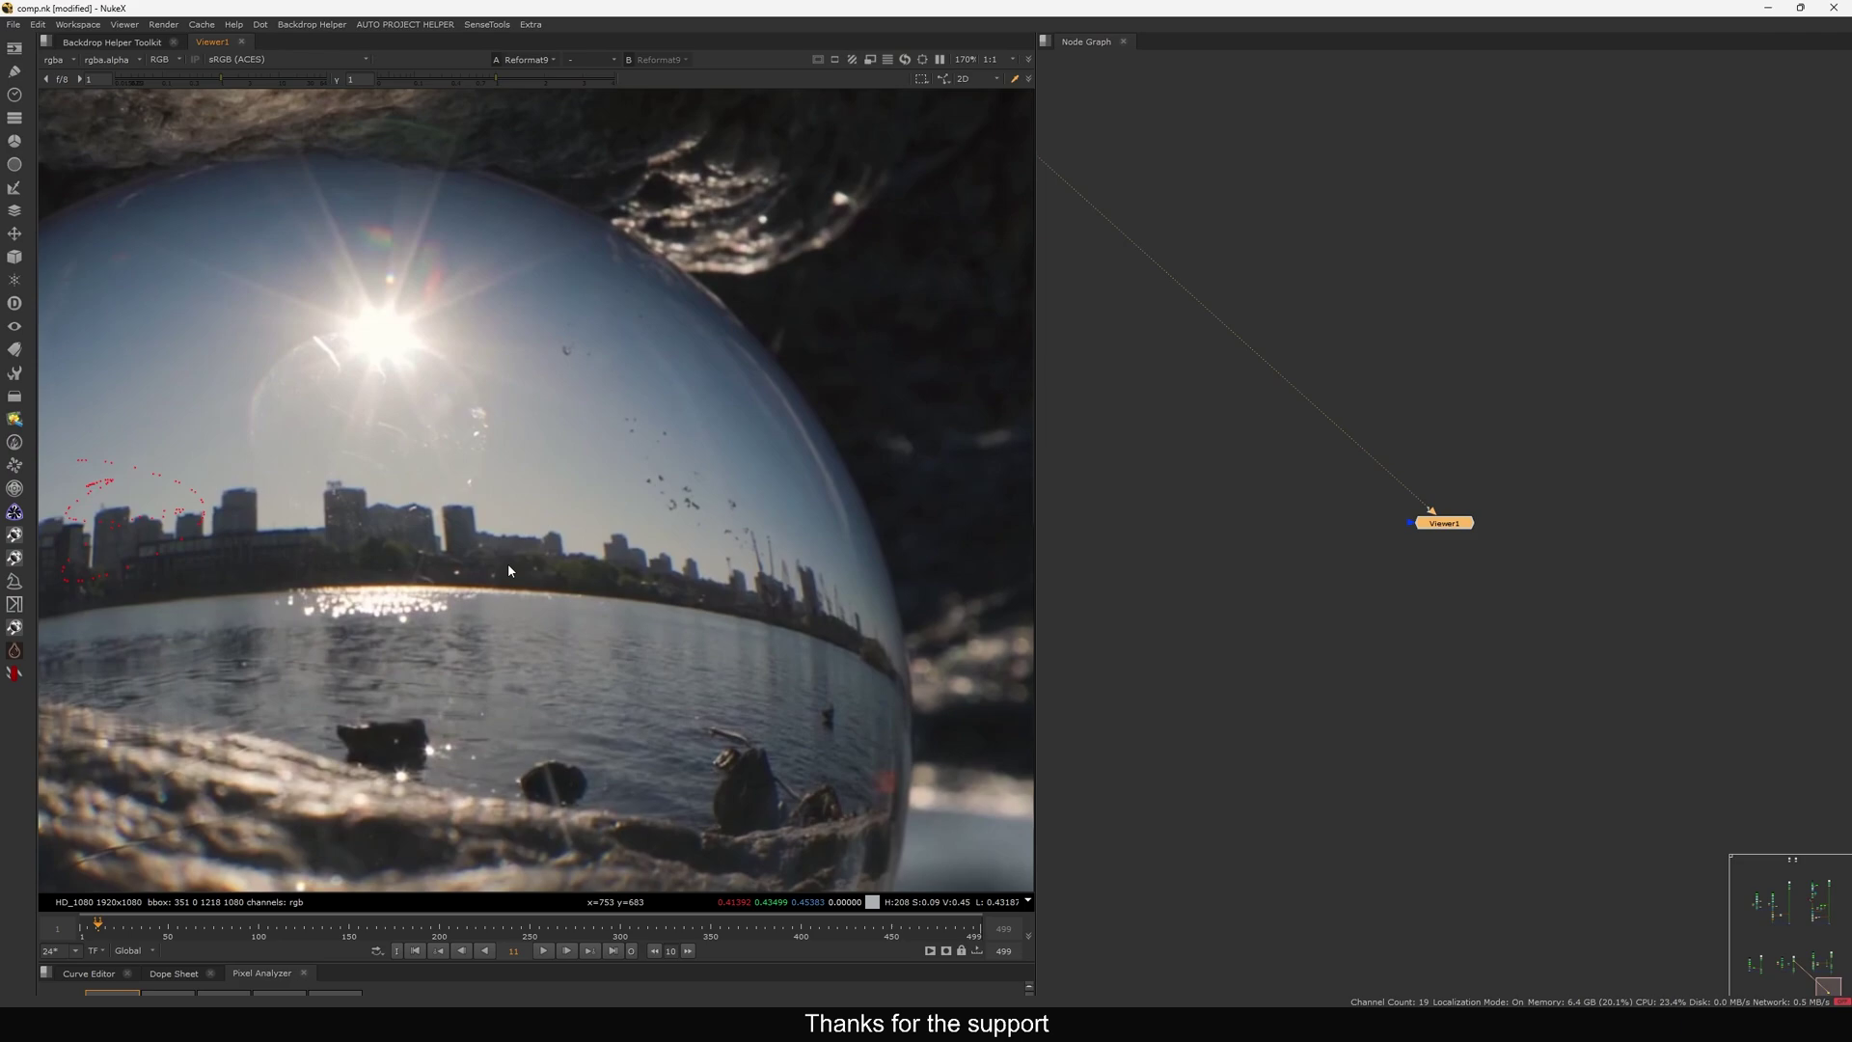
{"action": "scroll", "coordinate": [508, 563], "scroll_direction": "up", "scroll_amount": 5}
{"action": "scroll", "coordinate": [500, 546], "scroll_direction": "down", "scroll_amount": 6}
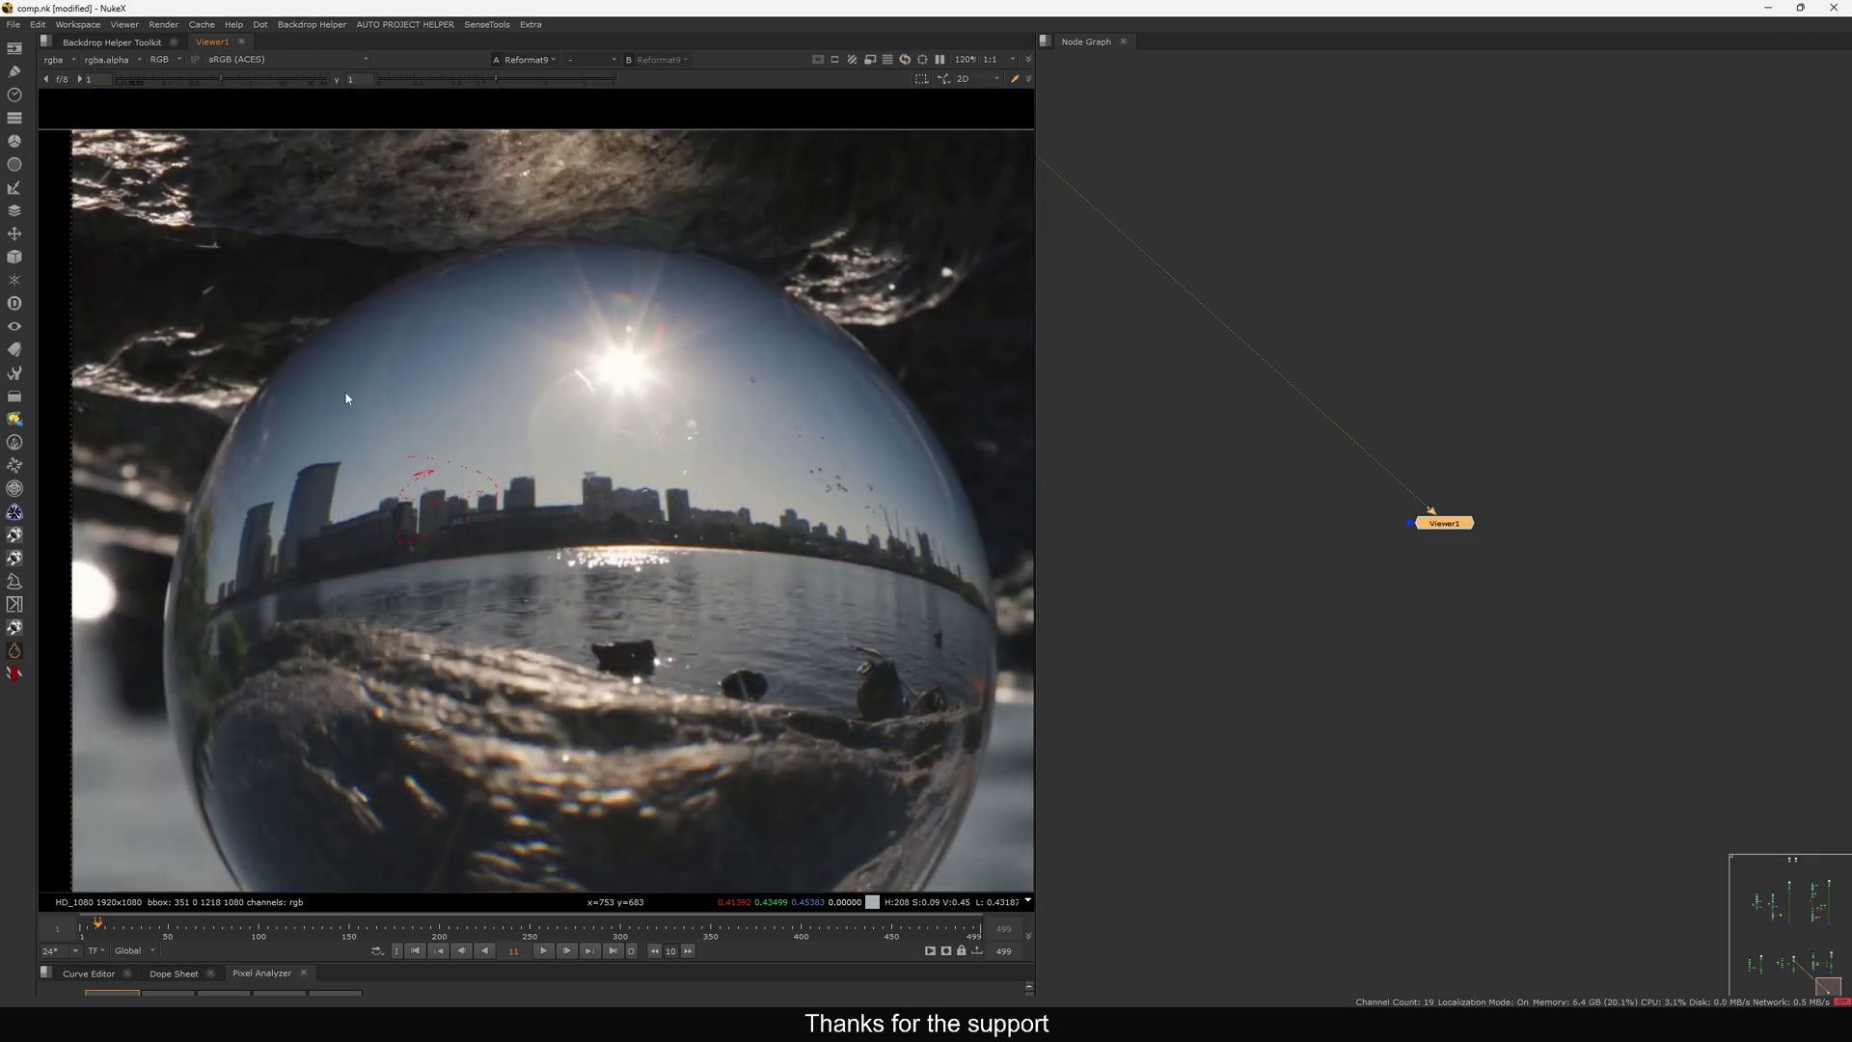
{"action": "scroll", "coordinate": [1350, 473], "scroll_direction": "down", "scroll_amount": 7}
Display the glass ball comp's Dot14 output and examine the smudged areas of the ball.
{"action": "middle_click_drag", "start_coordinate": [1182, 388], "coordinate": [1357, 558]}
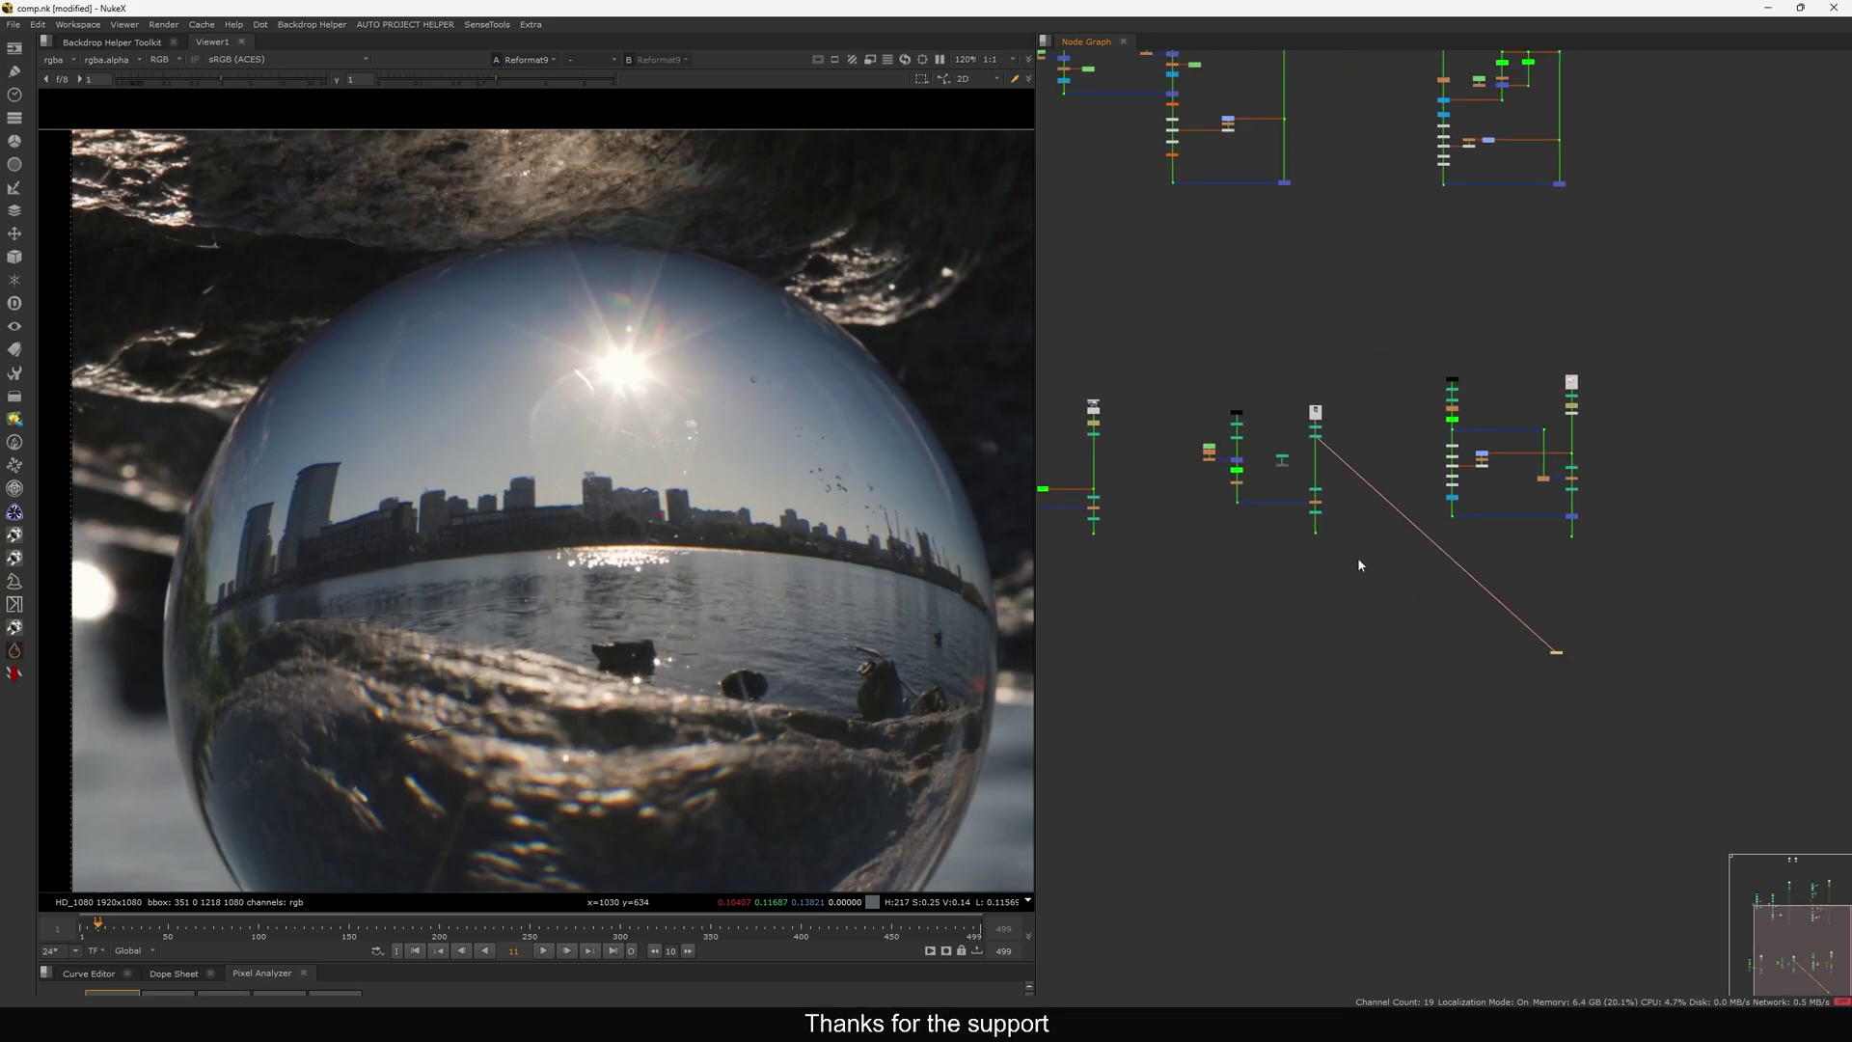
{"action": "scroll", "coordinate": [1314, 547], "scroll_direction": "up", "scroll_amount": 3}
{"action": "left_click_drag", "start_coordinate": [1374, 531], "coordinate": [1377, 529]}
{"action": "key", "text": "1"}
{"action": "middle_click_drag", "start_coordinate": [1377, 530], "coordinate": [1464, 554]}
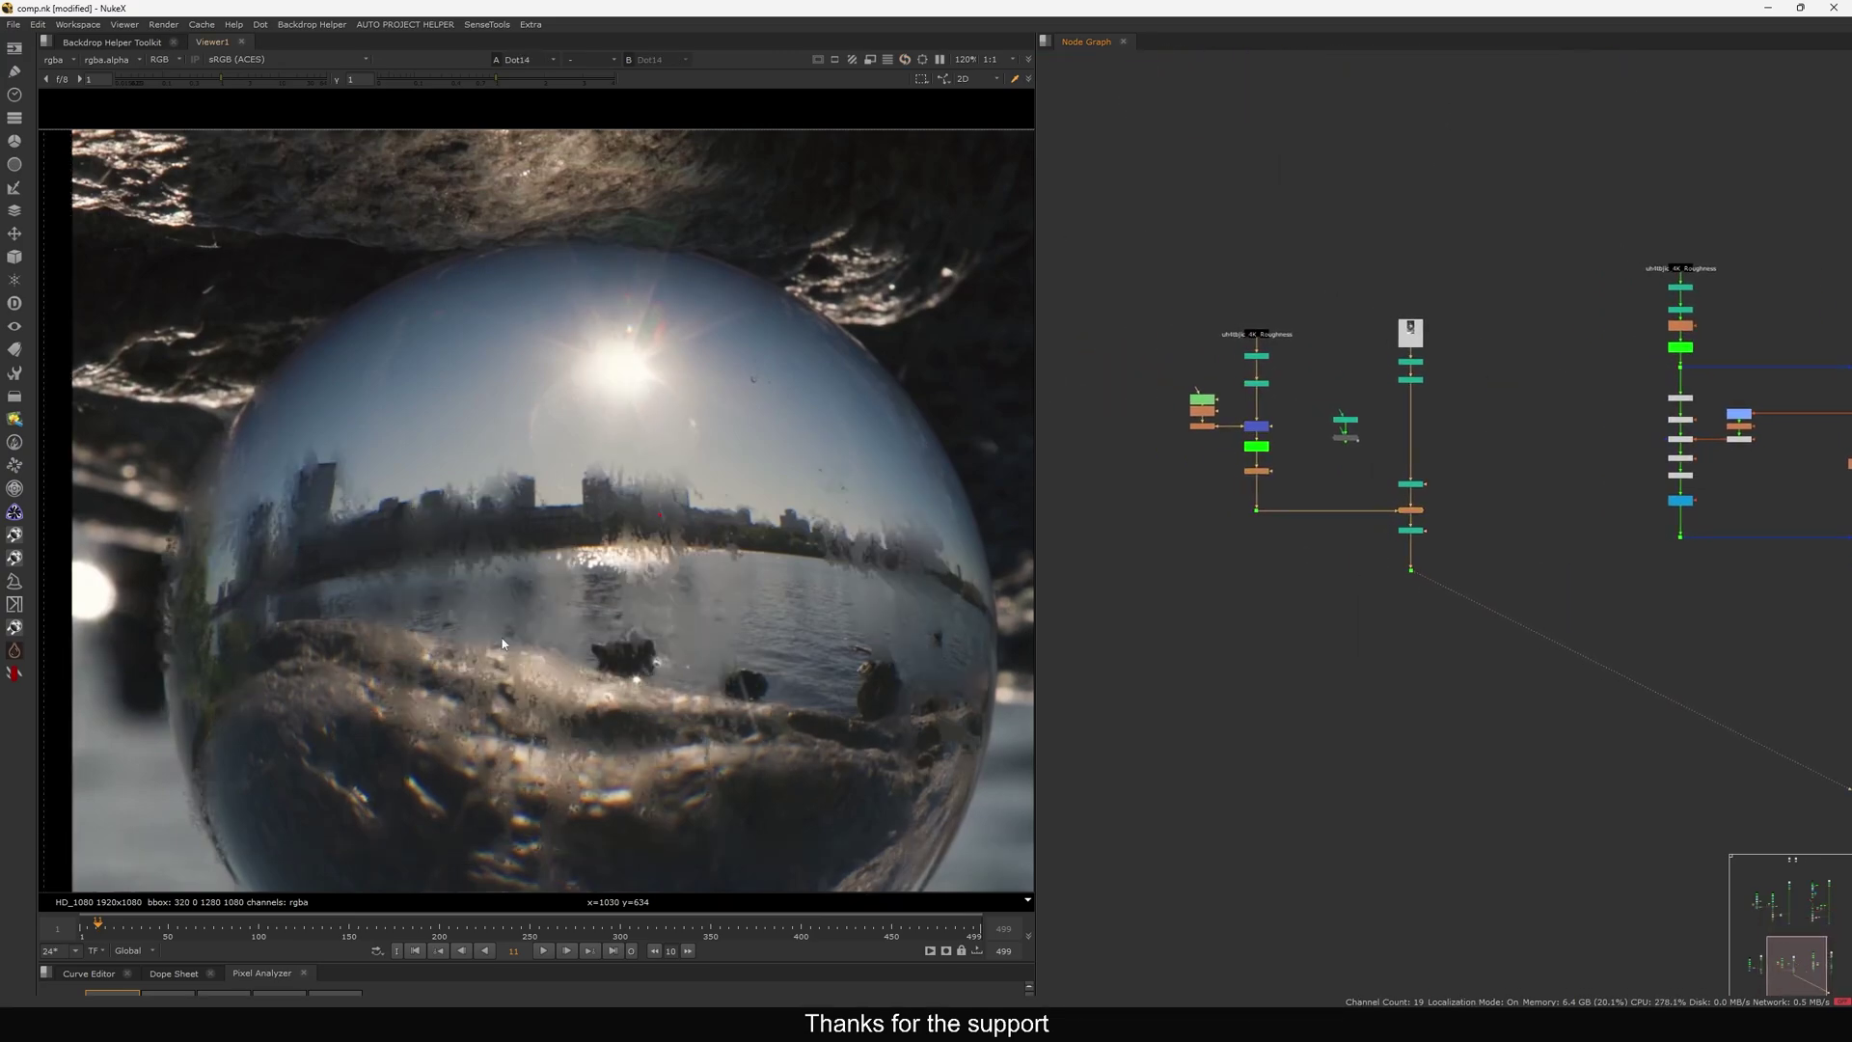
{"action": "middle_click_drag", "start_coordinate": [518, 678], "coordinate": [570, 566]}
{"action": "scroll", "coordinate": [571, 563], "scroll_direction": "up", "scroll_amount": 2}
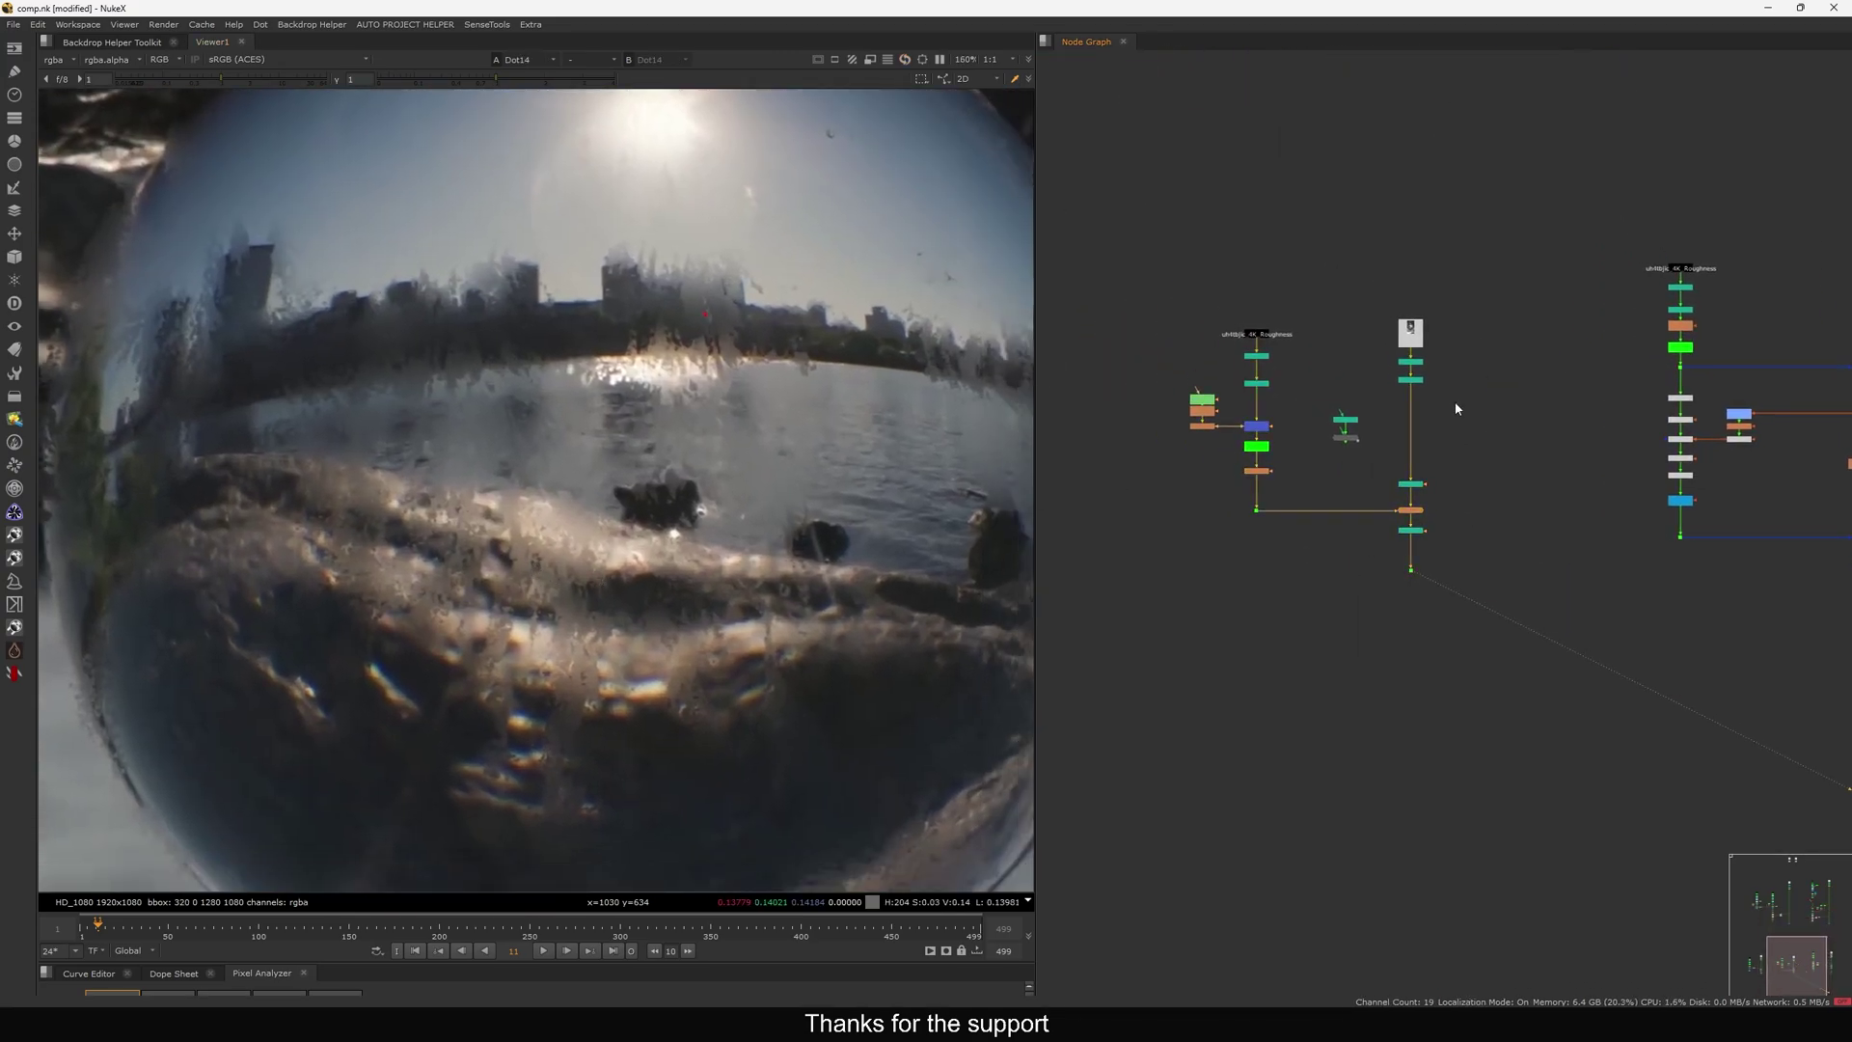
Compare the Reformat9 plate with the Dot14 output around the skyline and water.
{"action": "scroll", "coordinate": [1401, 402], "scroll_direction": "up", "scroll_amount": 2}
{"action": "left_click_drag", "start_coordinate": [1470, 375], "coordinate": [1472, 382]}
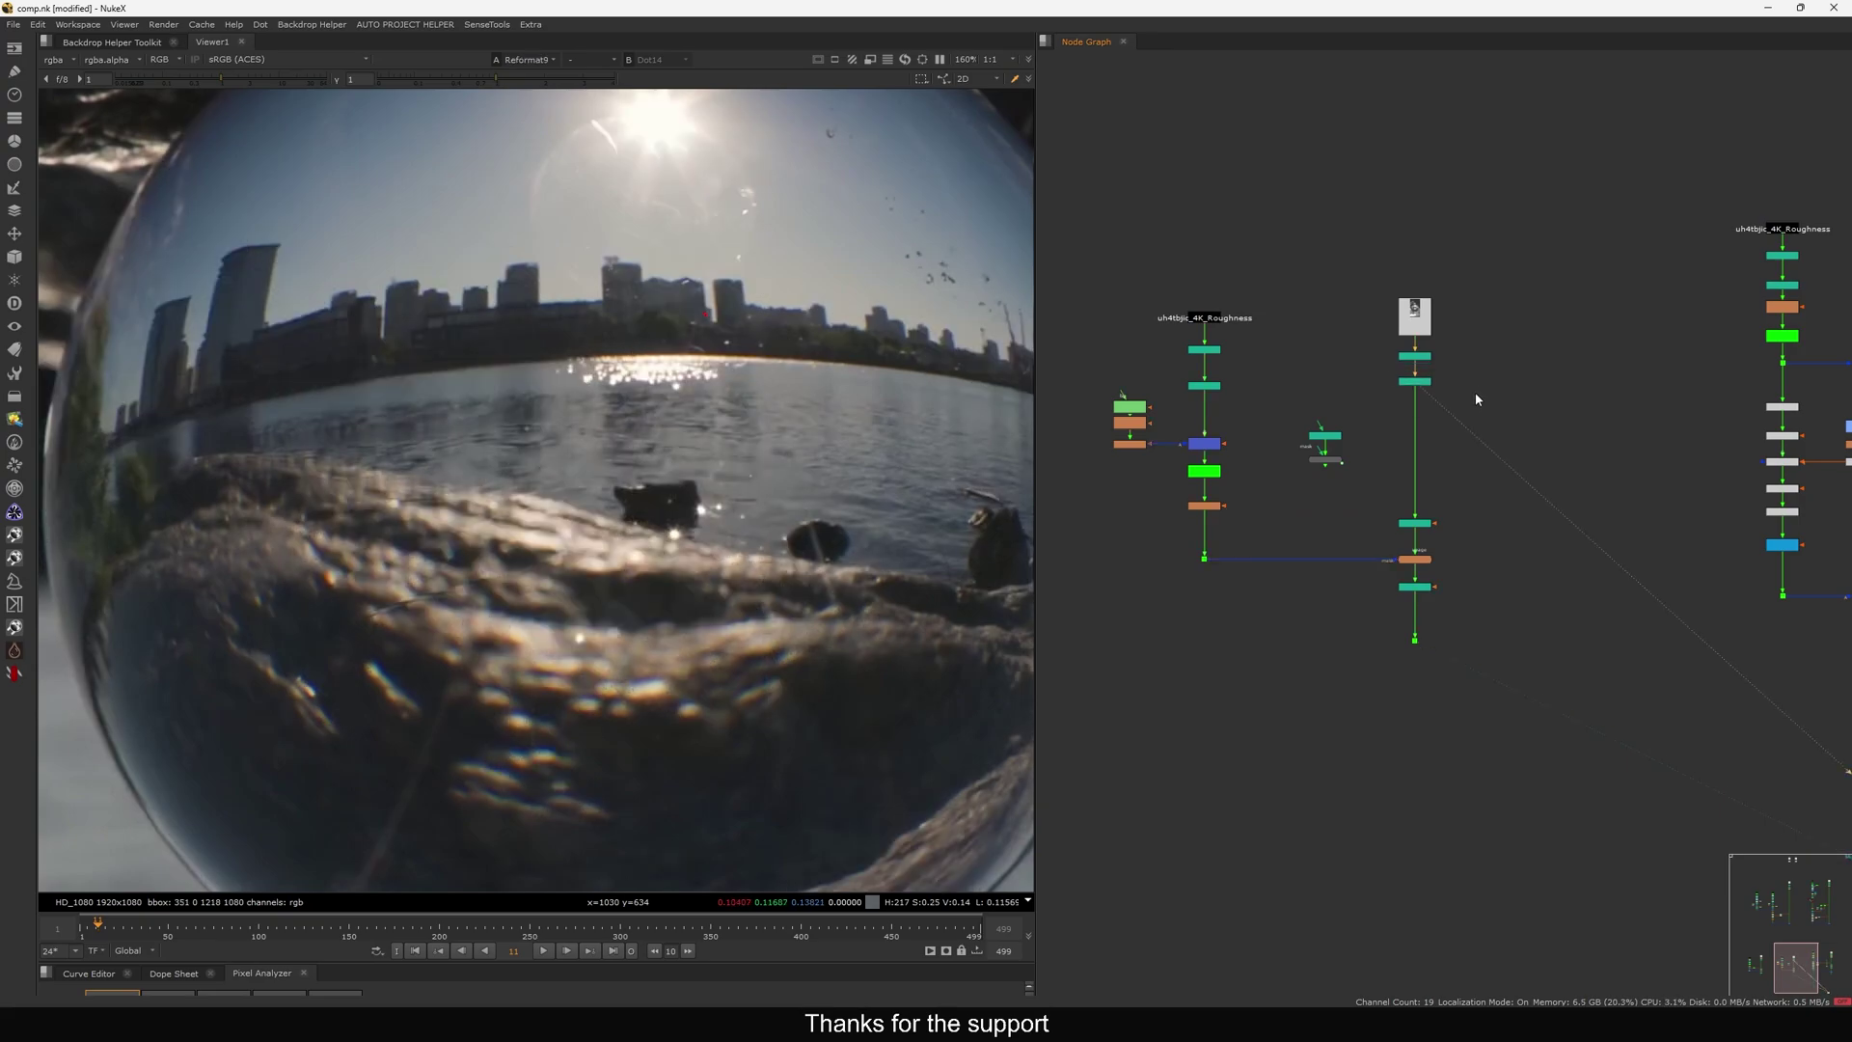
{"action": "key", "text": "1"}
{"action": "scroll", "coordinate": [651, 446], "scroll_direction": "up", "scroll_amount": 4}
{"action": "scroll", "coordinate": [652, 446], "scroll_direction": "down", "scroll_amount": 4}
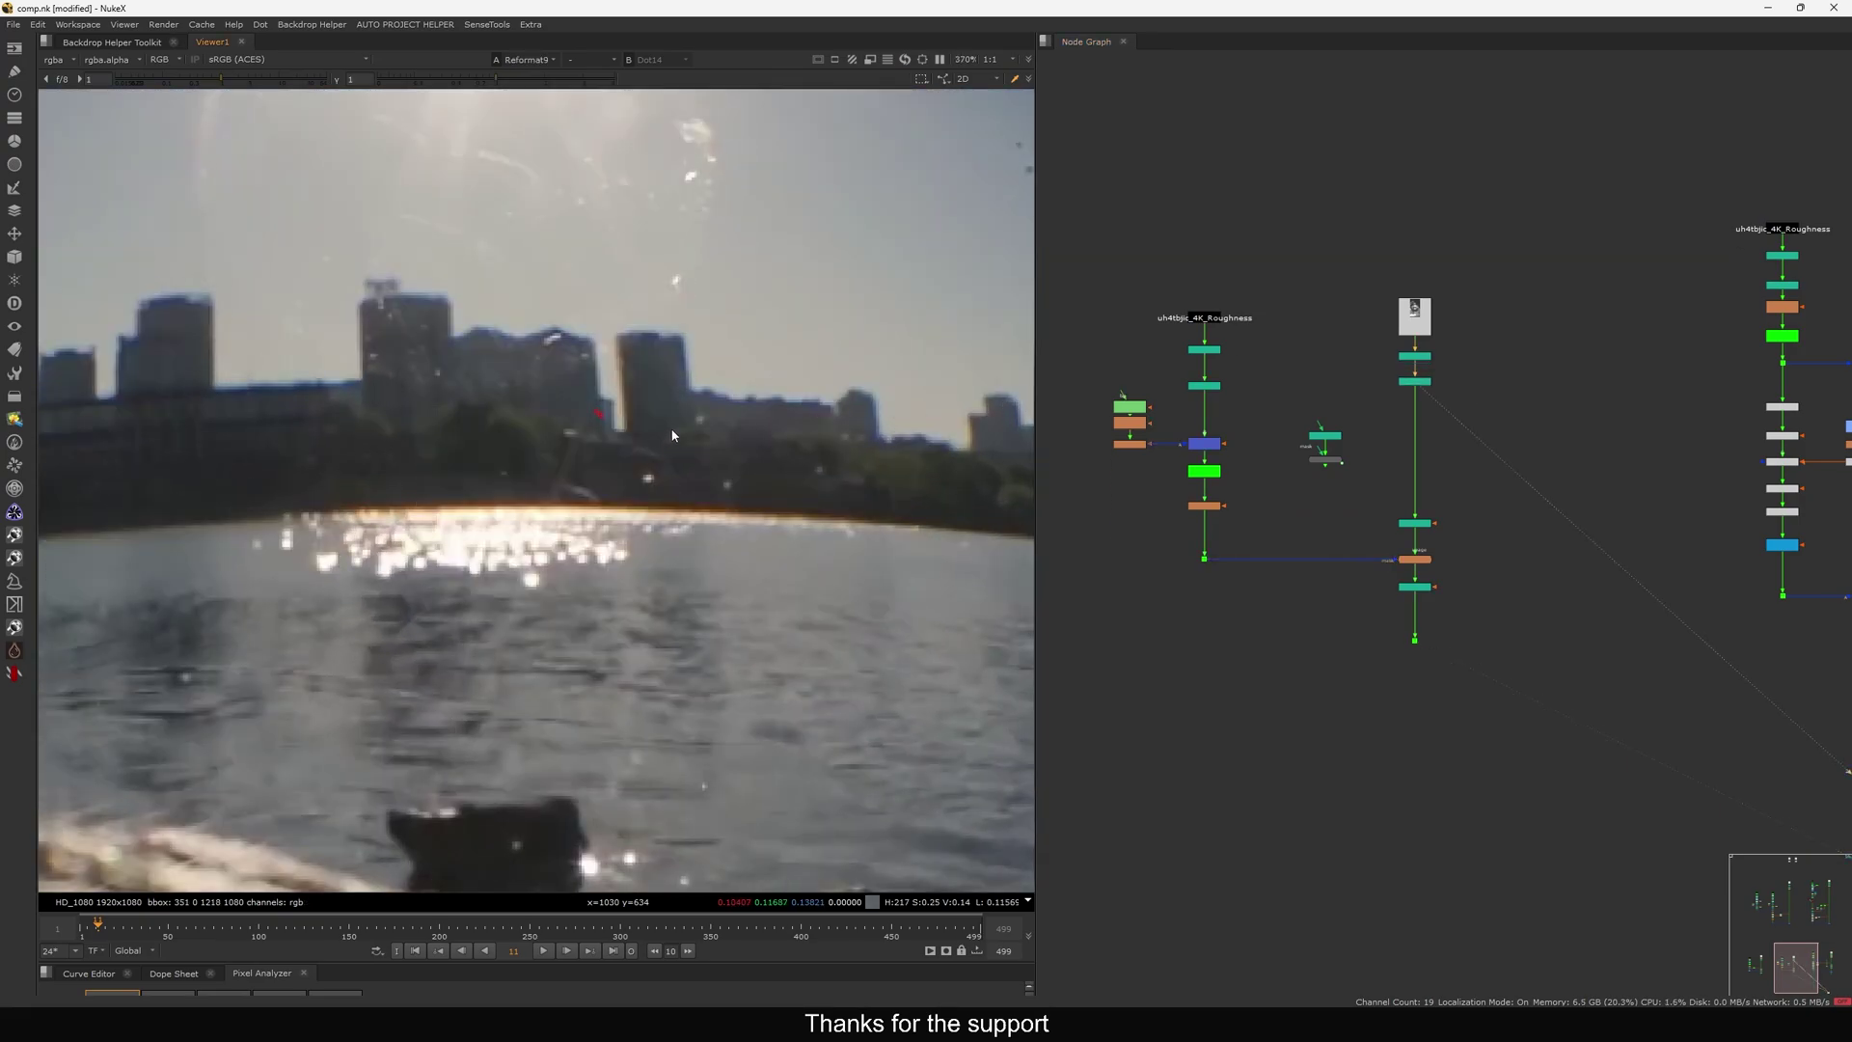
{"action": "key", "text": "1"}
{"action": "key", "text": "2"}
{"action": "key", "text": "1"}
Compare the clean and smudged glass ball around the sun, the ball's edge and the foreground rocks.
{"action": "middle_click_drag", "start_coordinate": [650, 447], "coordinate": [691, 582]}
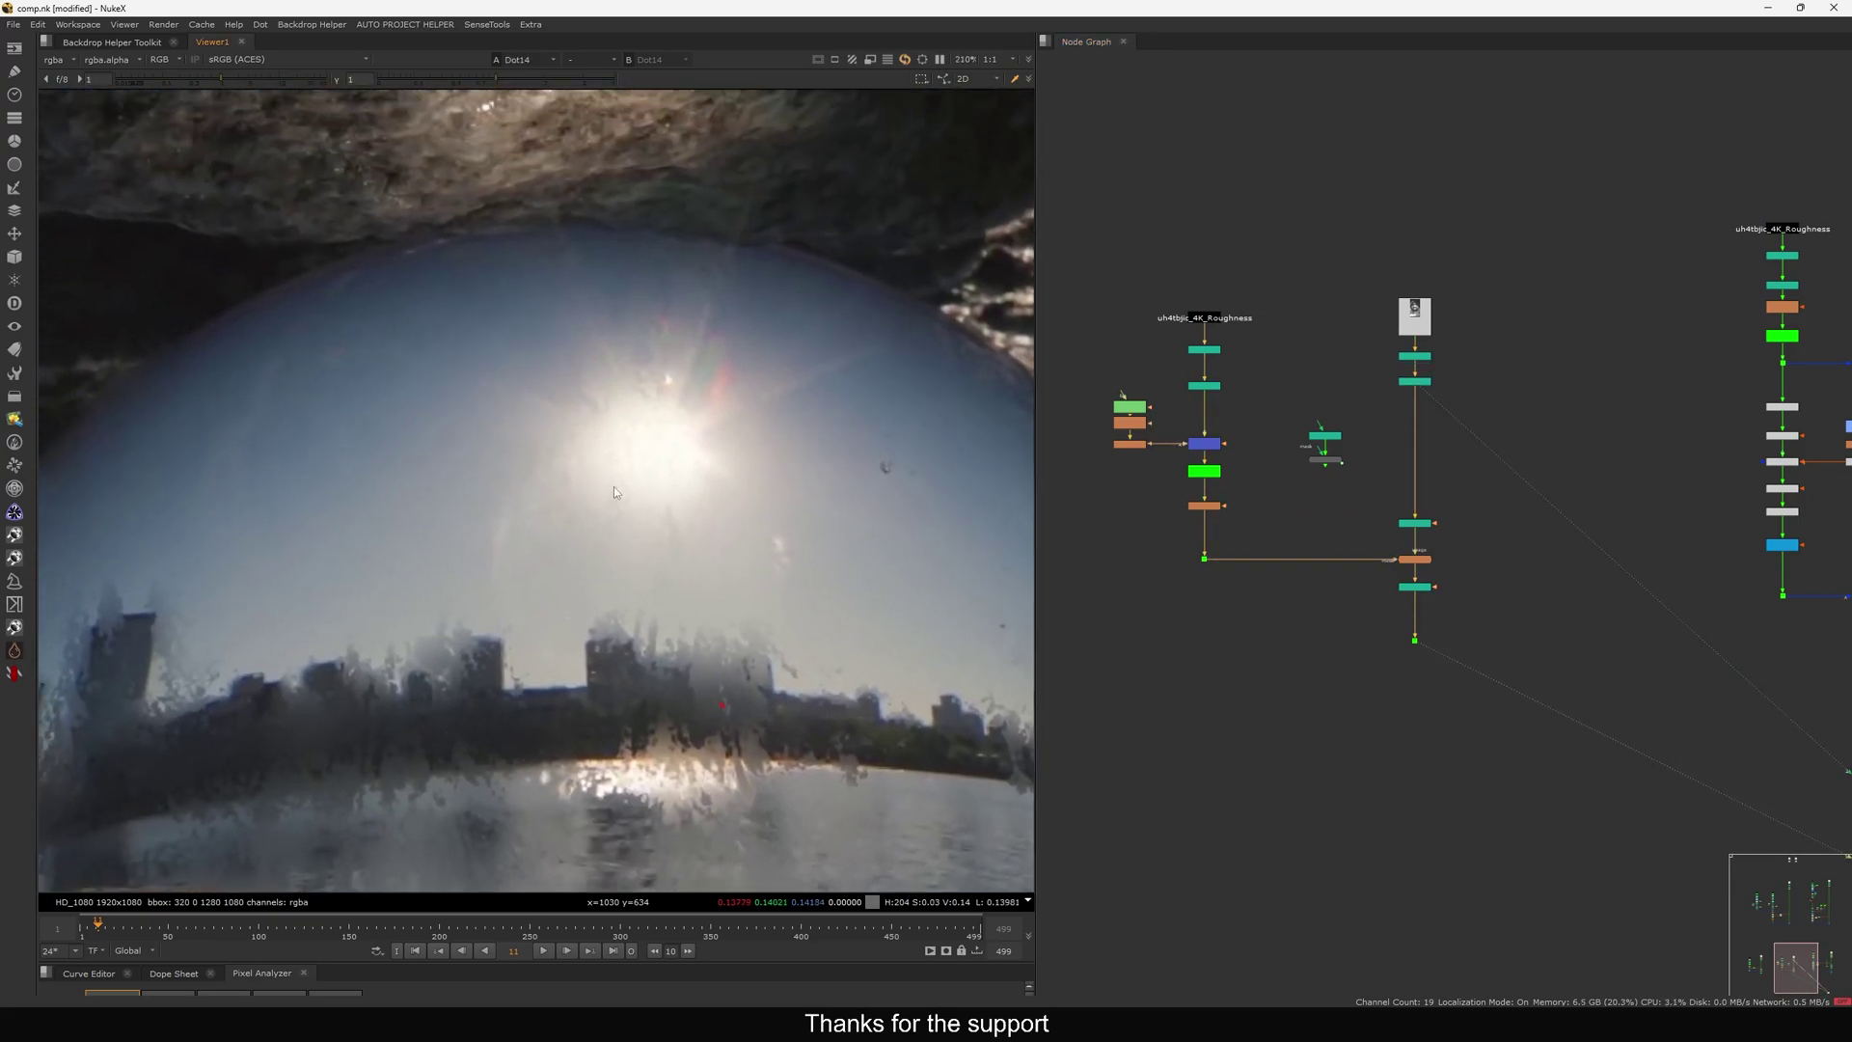
{"action": "scroll", "coordinate": [675, 434], "scroll_direction": "up", "scroll_amount": 3}
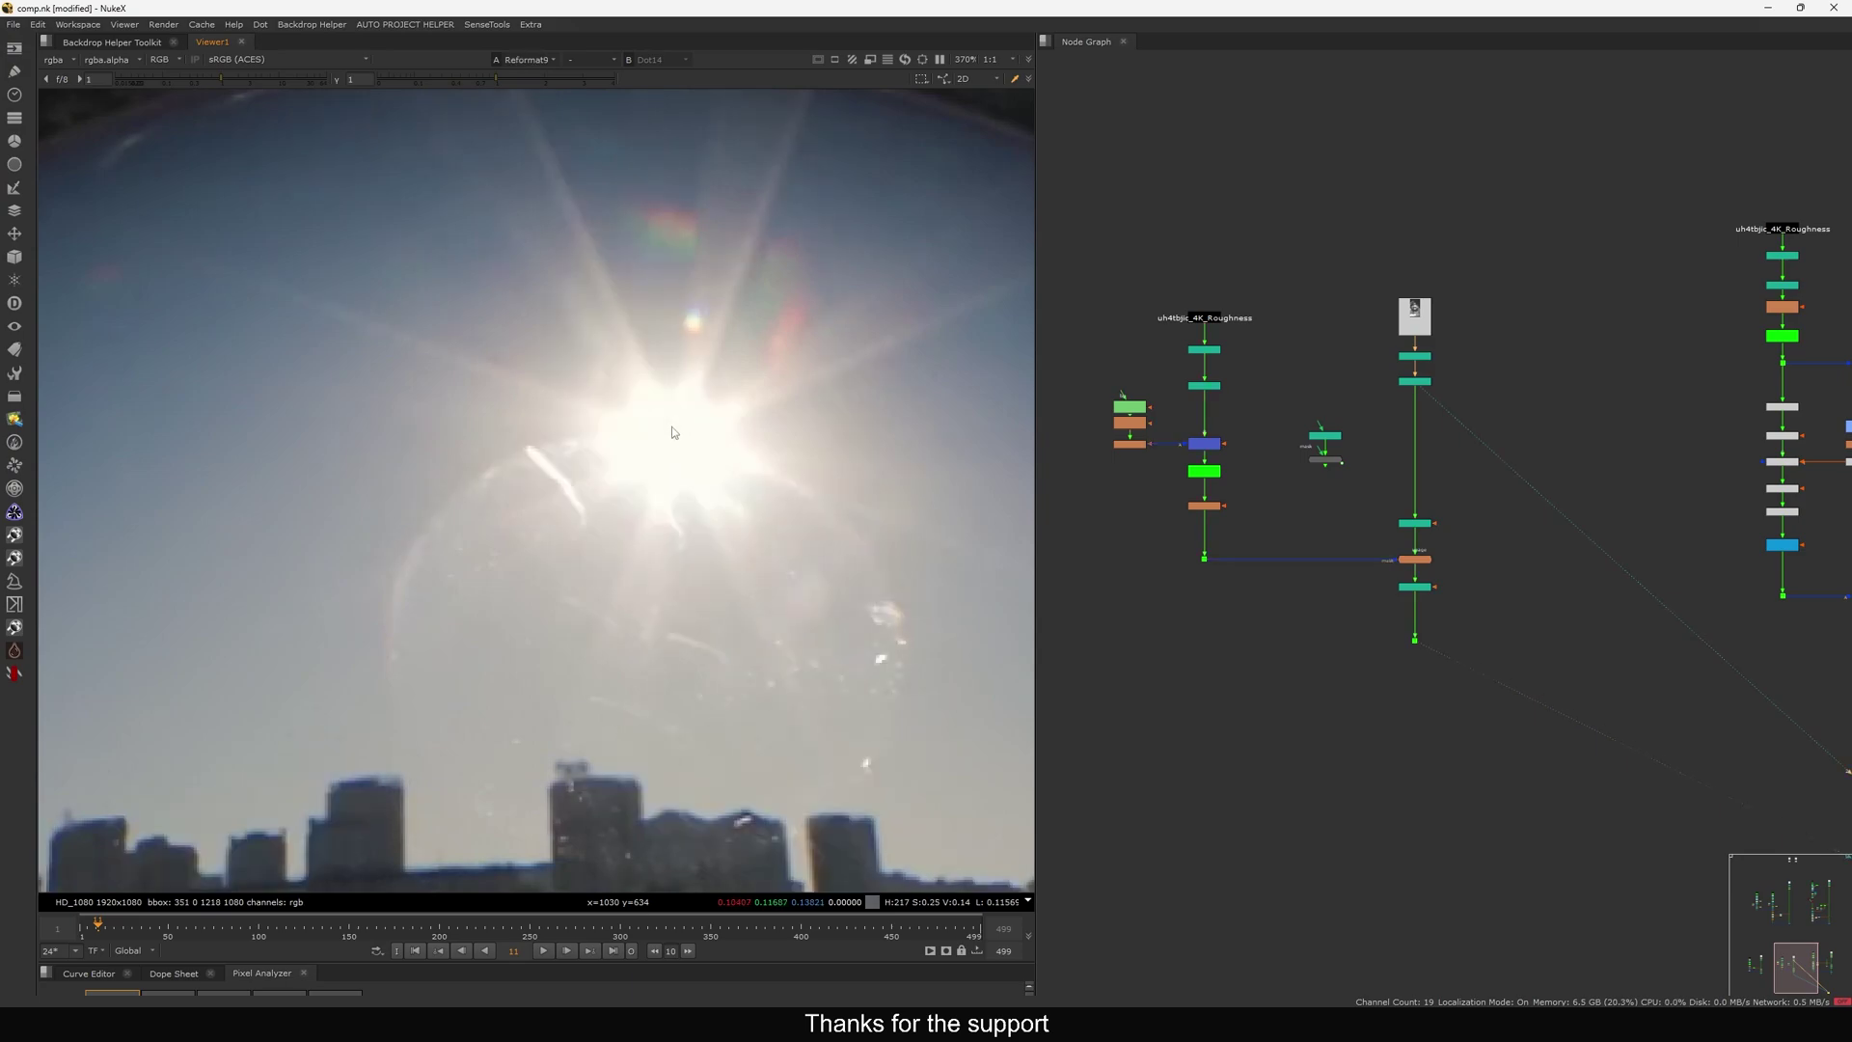
{"action": "scroll", "coordinate": [663, 413], "scroll_direction": "down", "scroll_amount": 3}
{"action": "middle_click_drag", "start_coordinate": [529, 531], "coordinate": [729, 449]}
{"action": "middle_click_drag", "start_coordinate": [463, 578], "coordinate": [684, 476]}
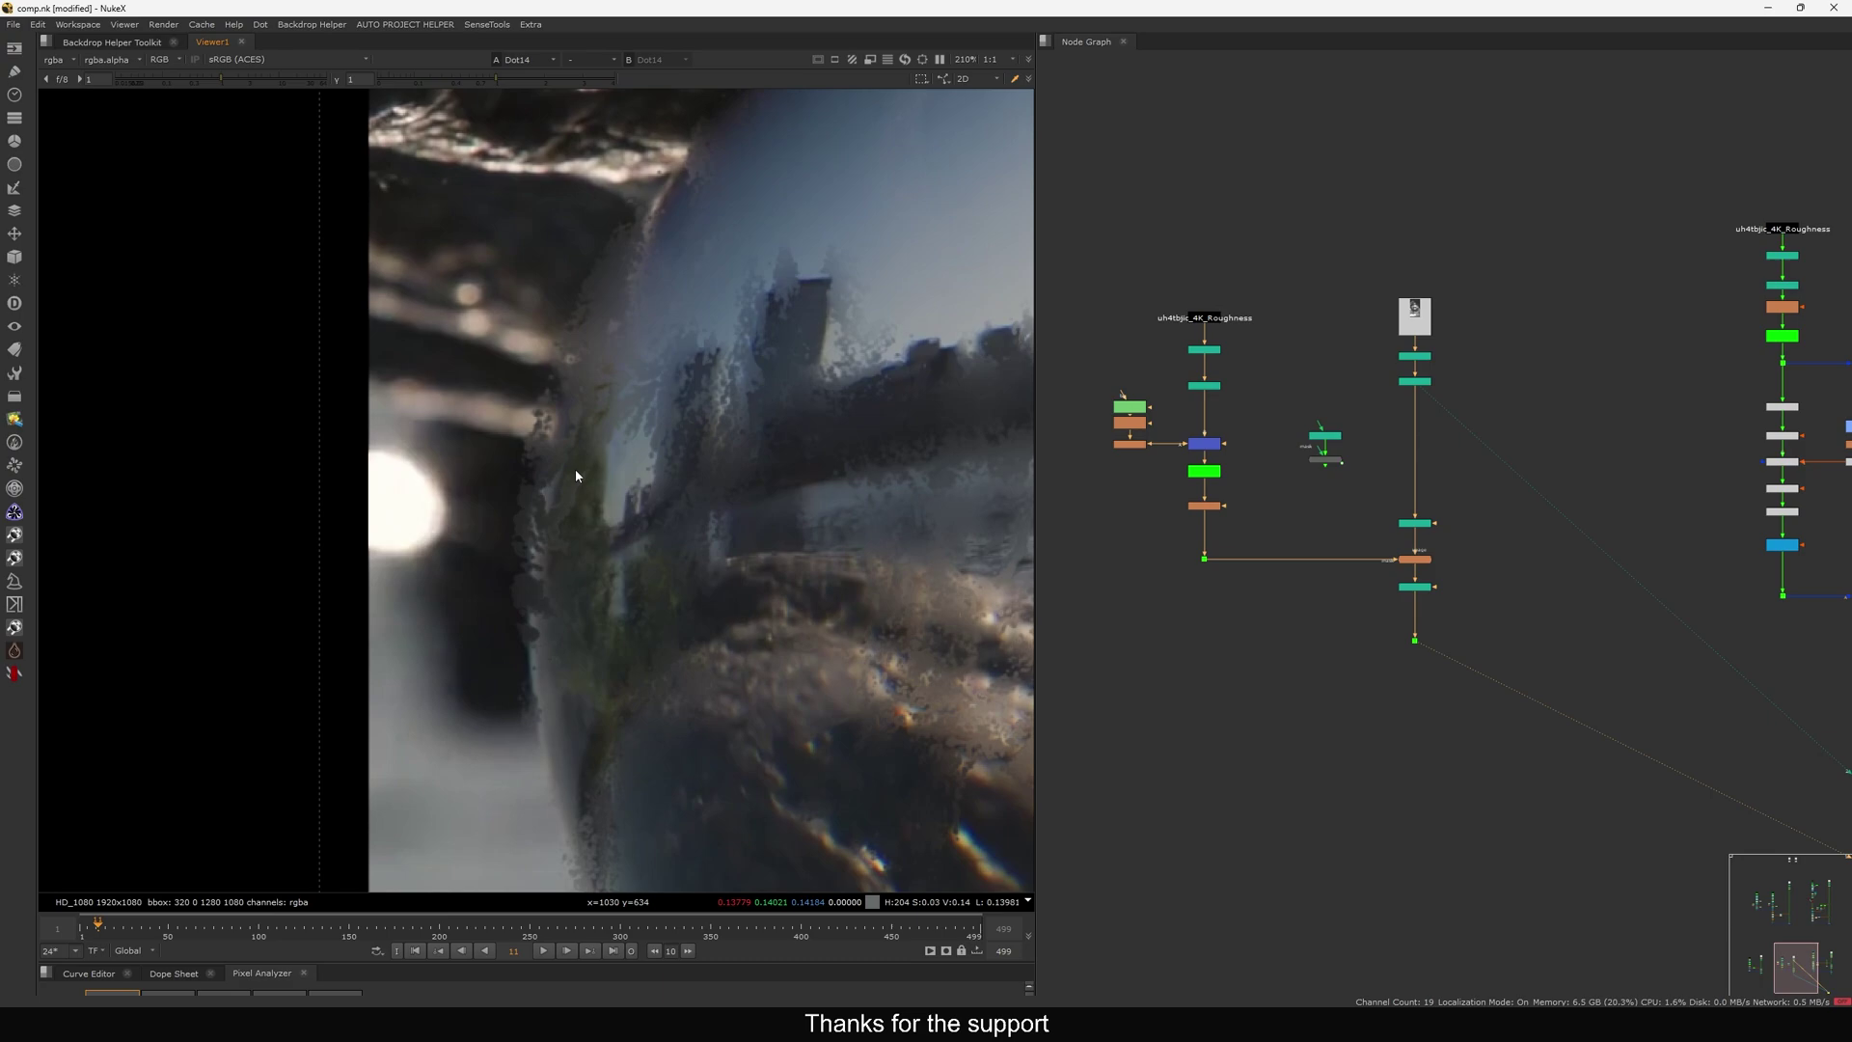
{"action": "key", "text": "1"}
{"action": "key", "text": "2"}
{"action": "key", "text": "1"}
{"action": "key", "text": "2"}
{"action": "key", "text": "1"}
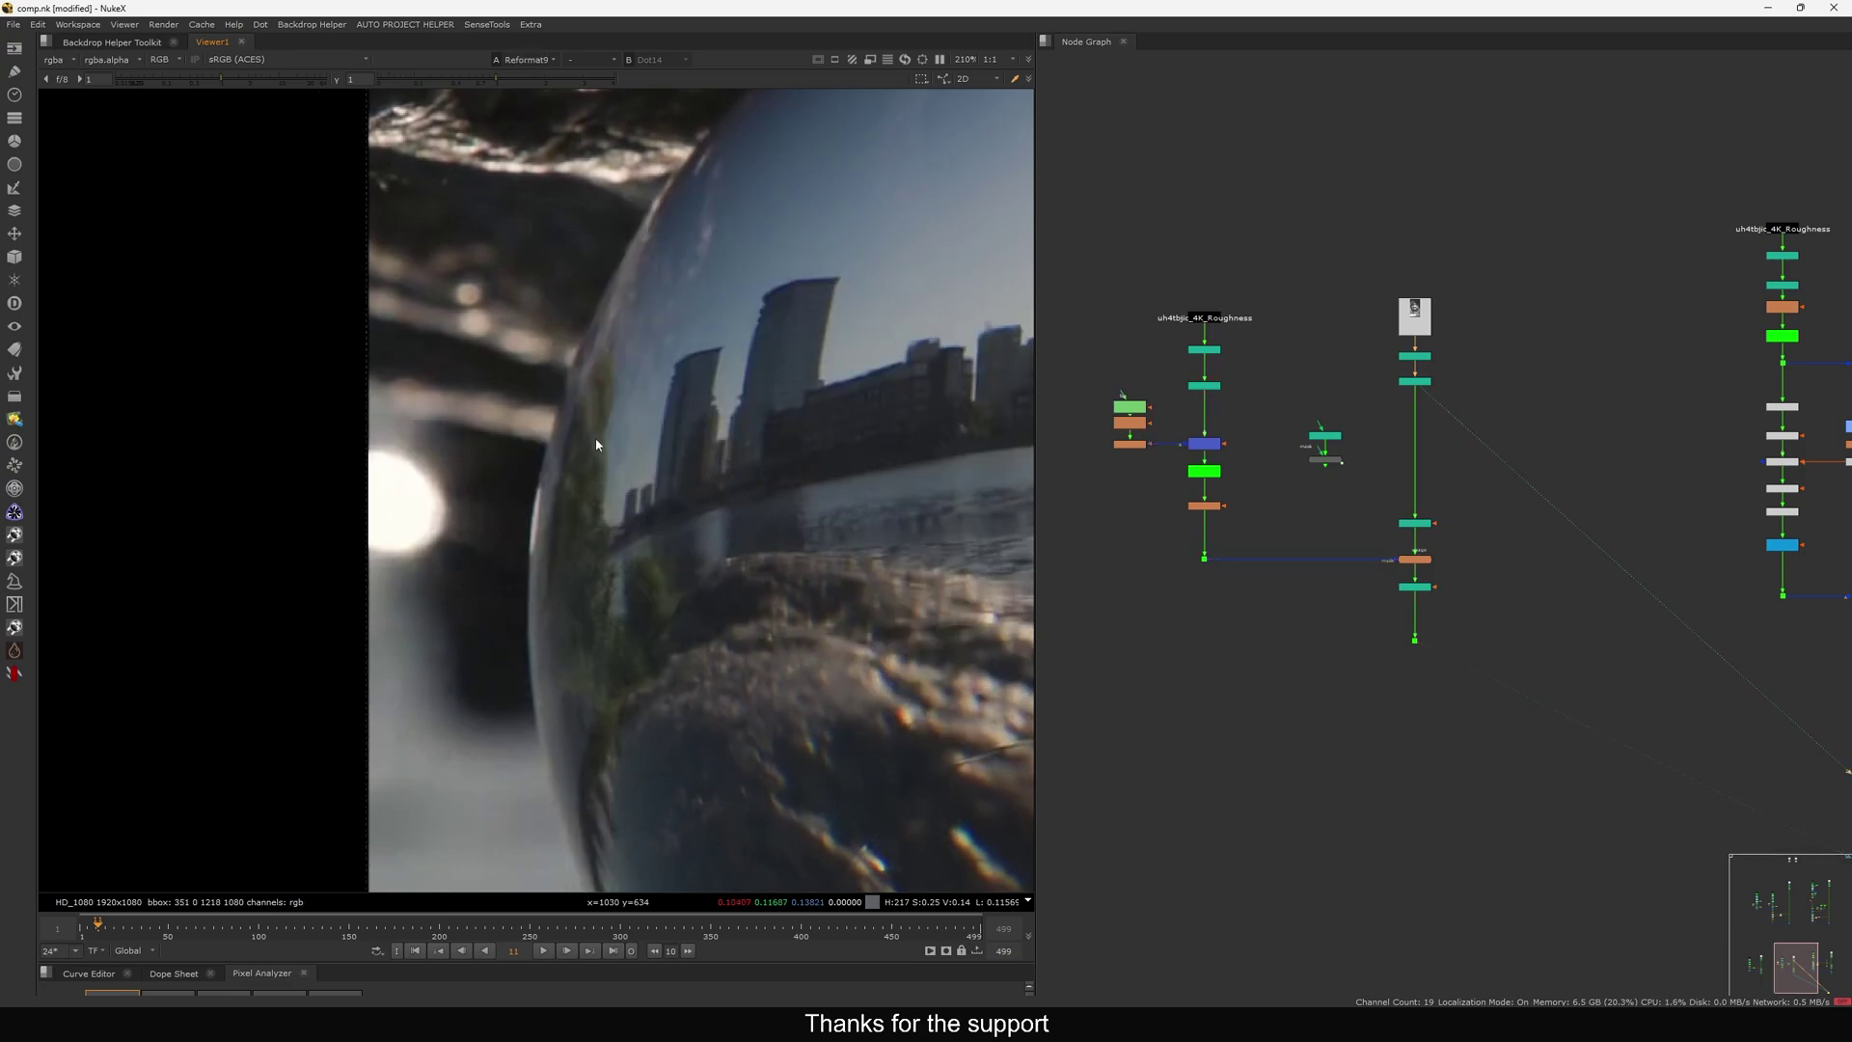
{"action": "key", "text": "1"}
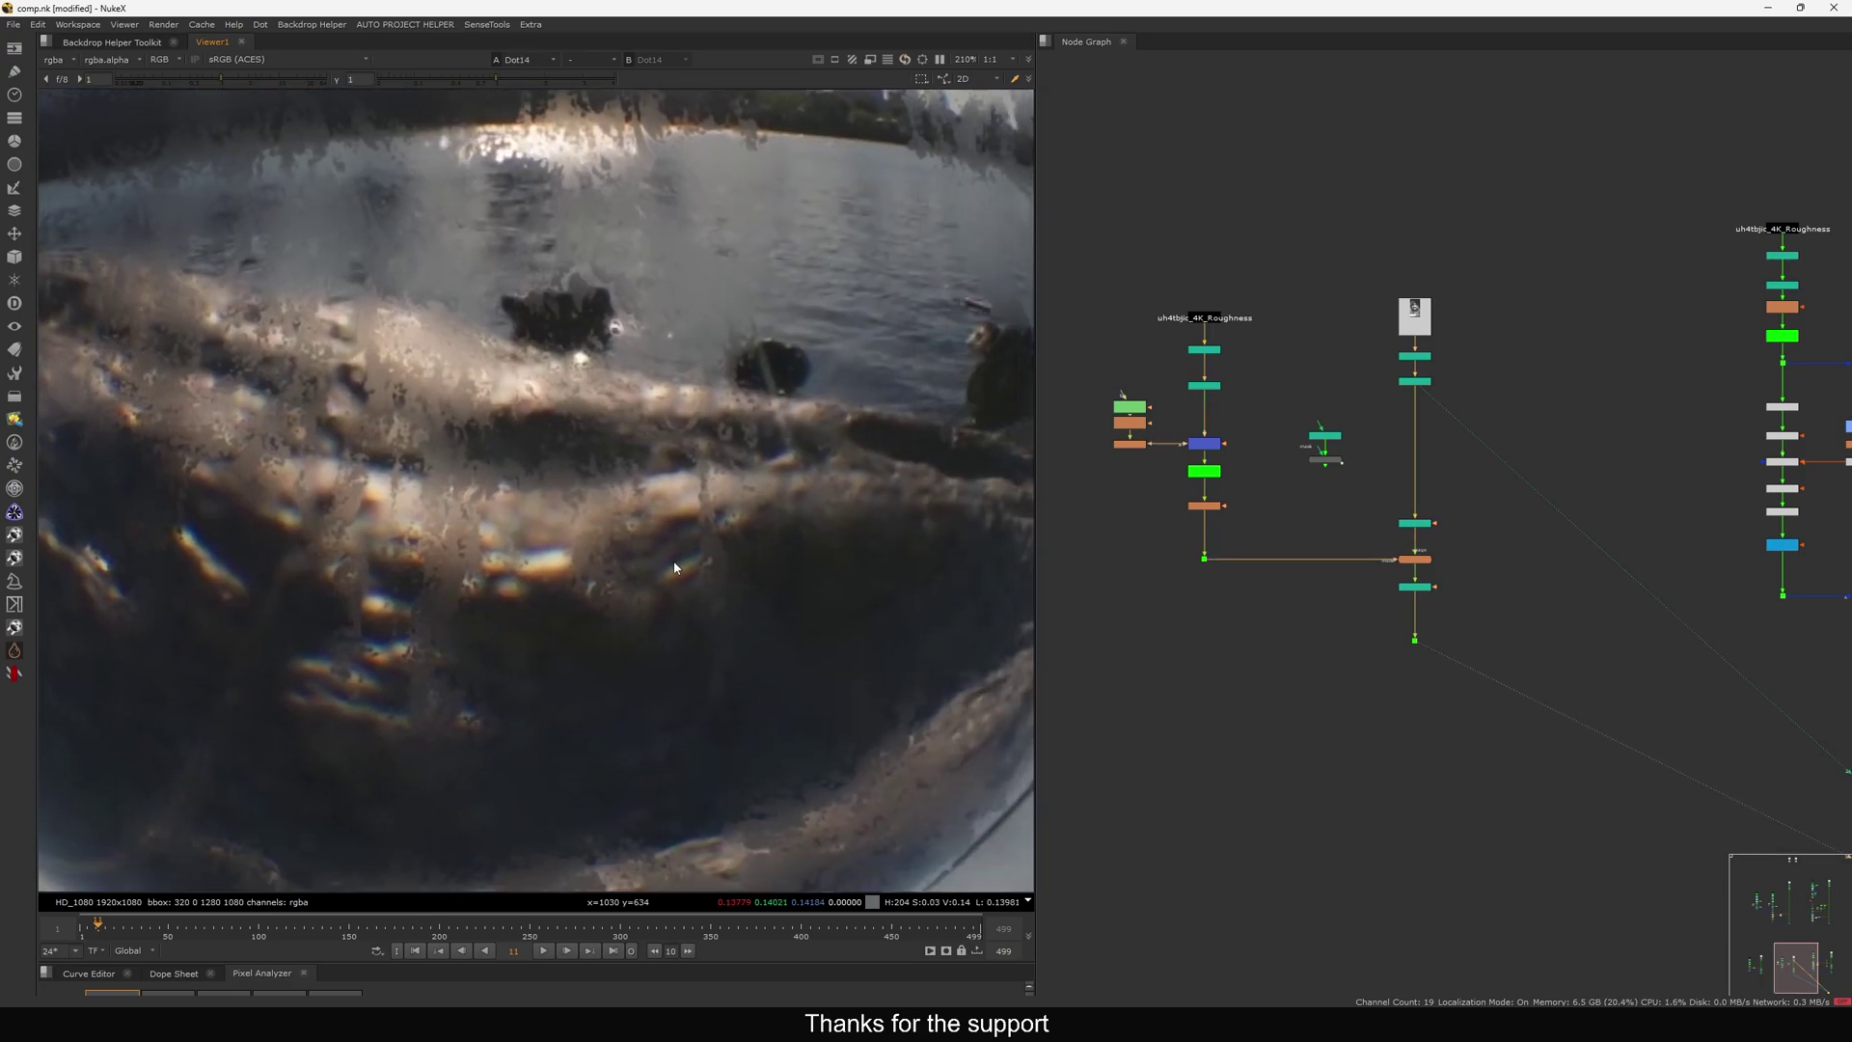
{"action": "key", "text": "2"}
View the uh4tbjic_4K_Roughness texture driving the glass ball comp, fitted to the viewer.
{"action": "middle_click_drag", "start_coordinate": [1294, 456], "coordinate": [1413, 582]}
{"action": "scroll", "coordinate": [1314, 456], "scroll_direction": "up", "scroll_amount": 4}
{"action": "left_click_drag", "start_coordinate": [1502, 346], "coordinate": [1221, 477]}
{"action": "key", "text": "1"}
{"action": "key", "text": "f"}
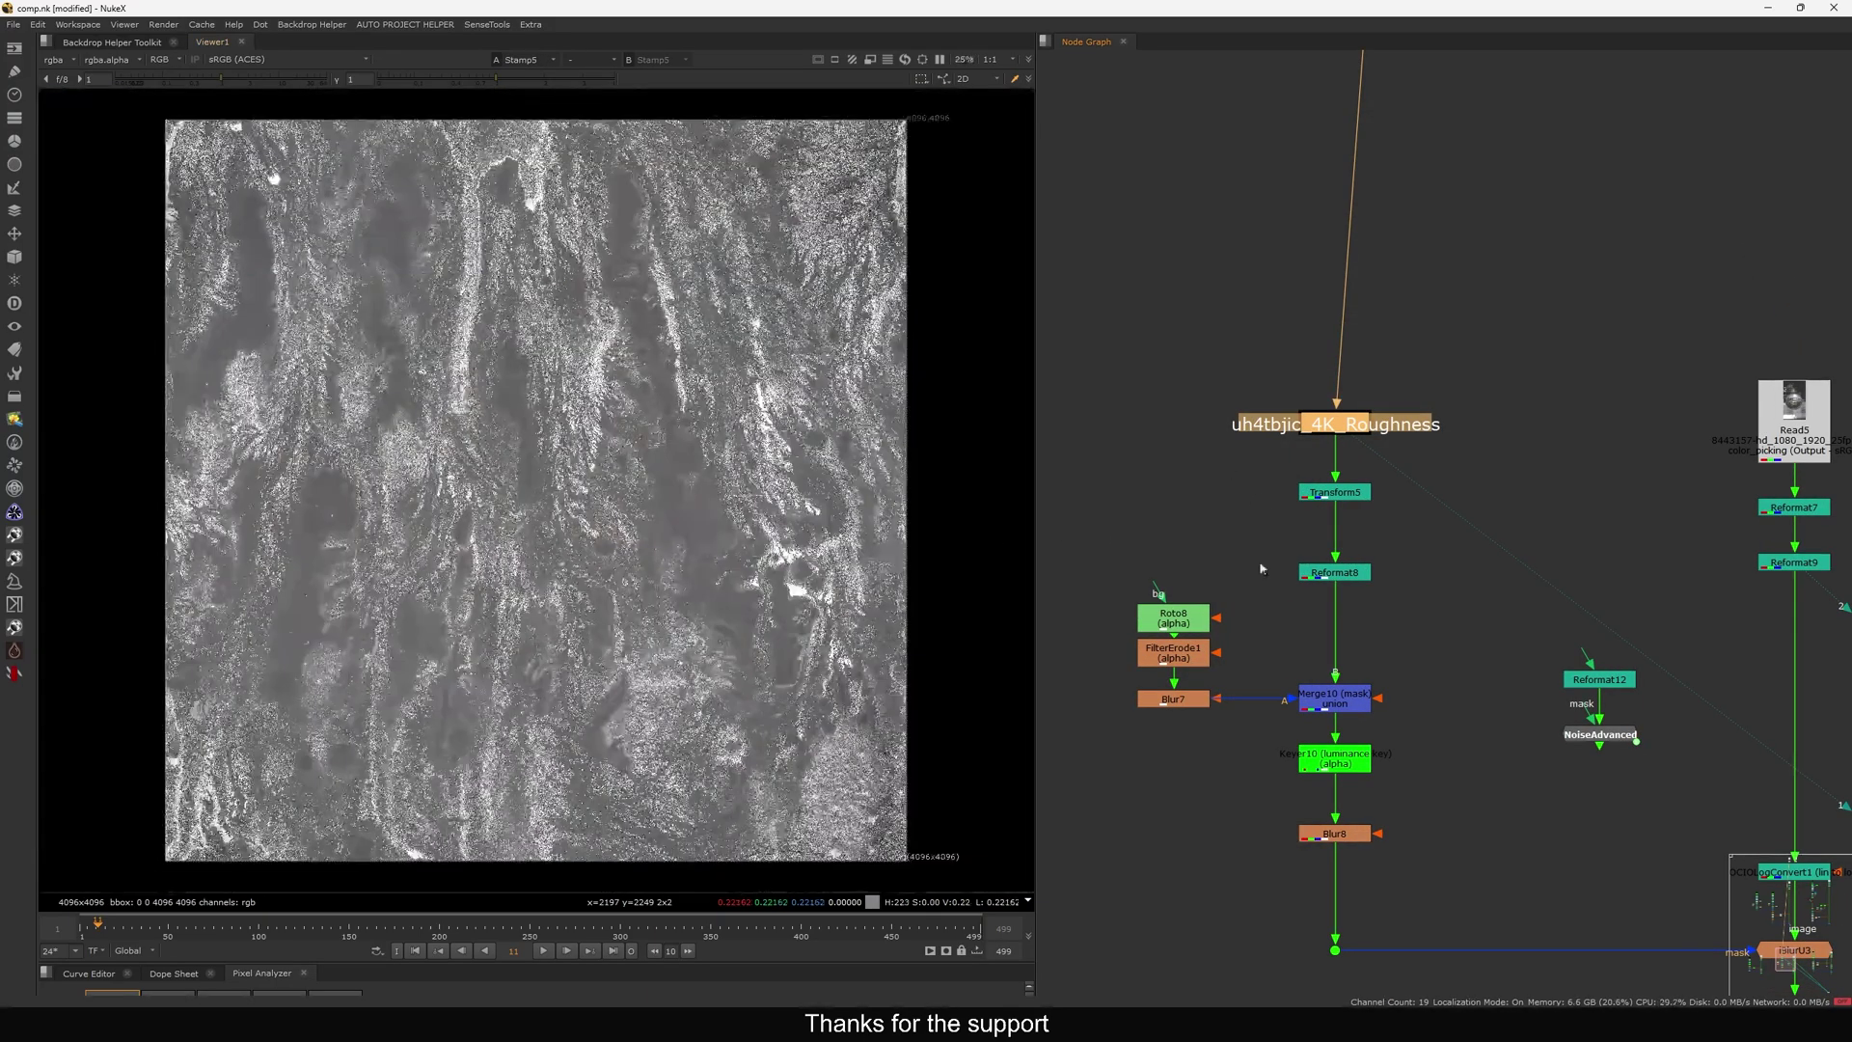
View the roughness texture's Reformat8 output, followed by the masked and blurred result at Blur8.
{"action": "left_click_drag", "start_coordinate": [1421, 537], "coordinate": [1186, 633]}
{"action": "key", "text": "1"}
{"action": "middle_click_drag", "start_coordinate": [1261, 604], "coordinate": [1243, 546]}
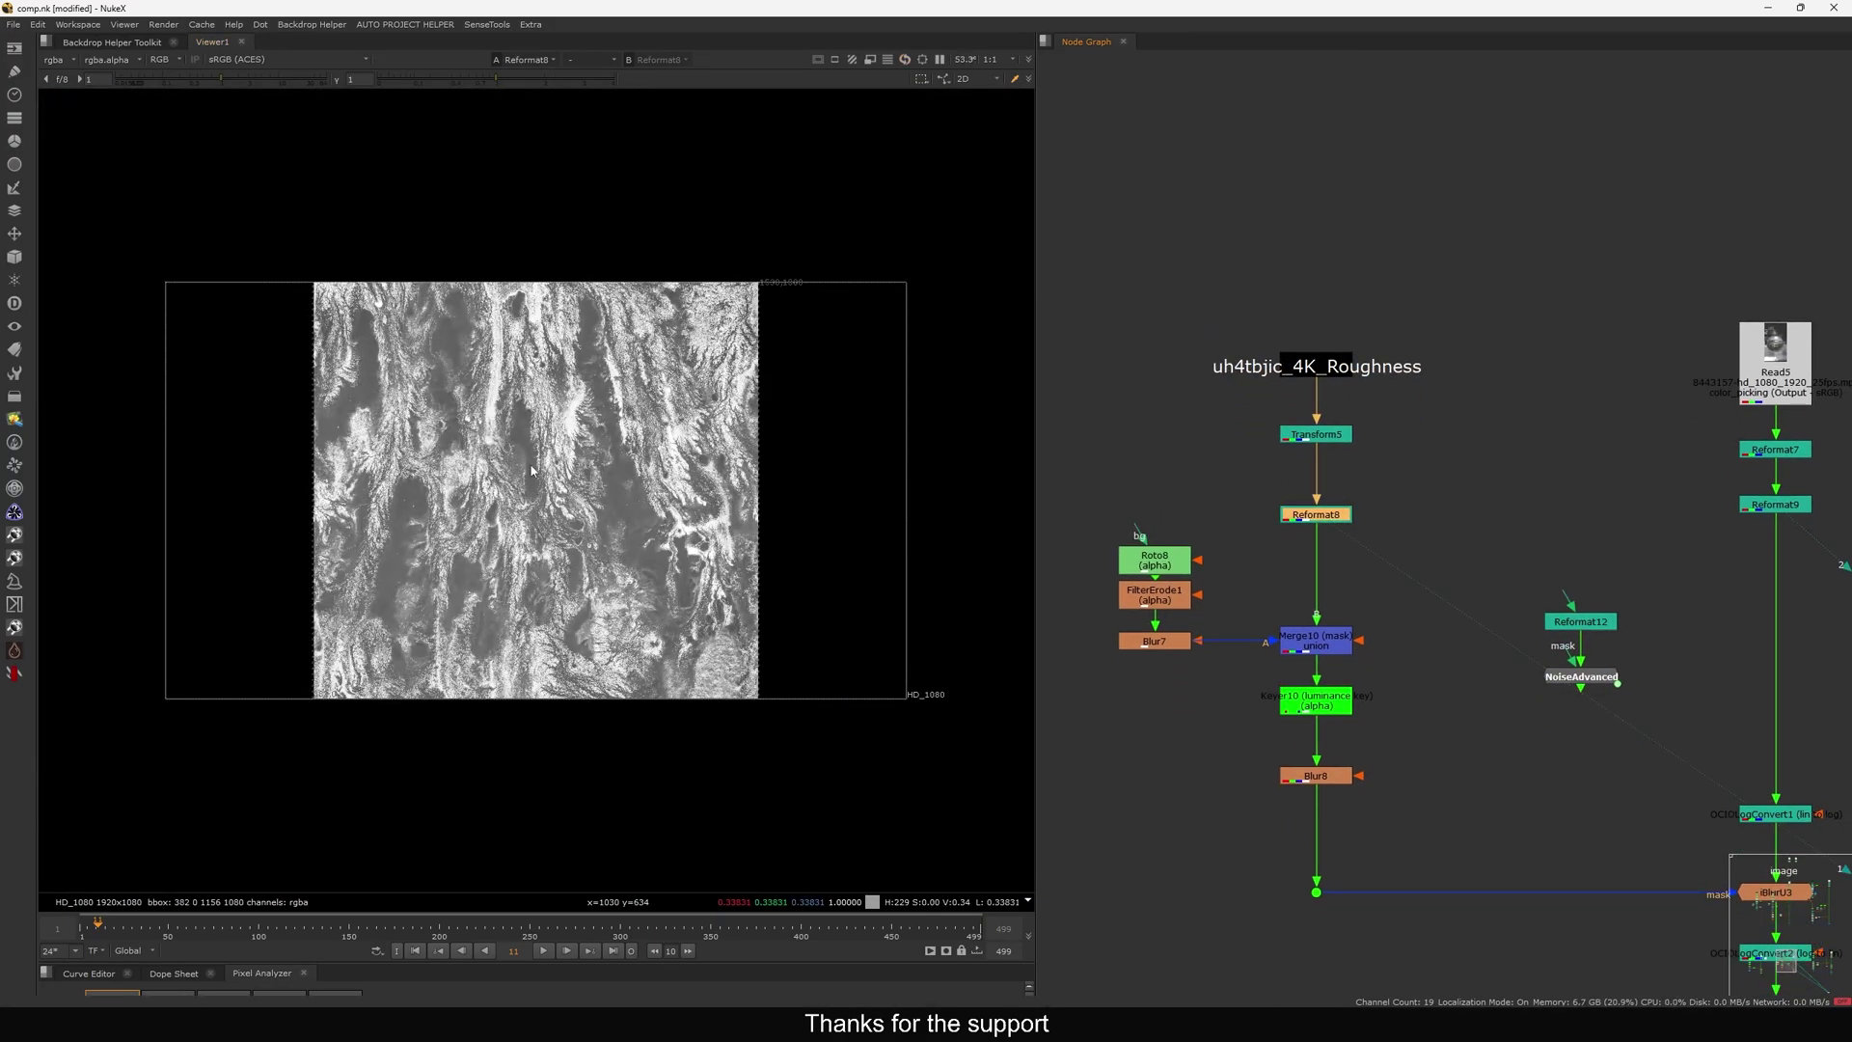
{"action": "middle_click_drag", "start_coordinate": [1360, 750], "coordinate": [1345, 668]}
{"action": "left_click_drag", "start_coordinate": [1345, 668], "coordinate": [1276, 711]}
{"action": "key", "text": "1"}
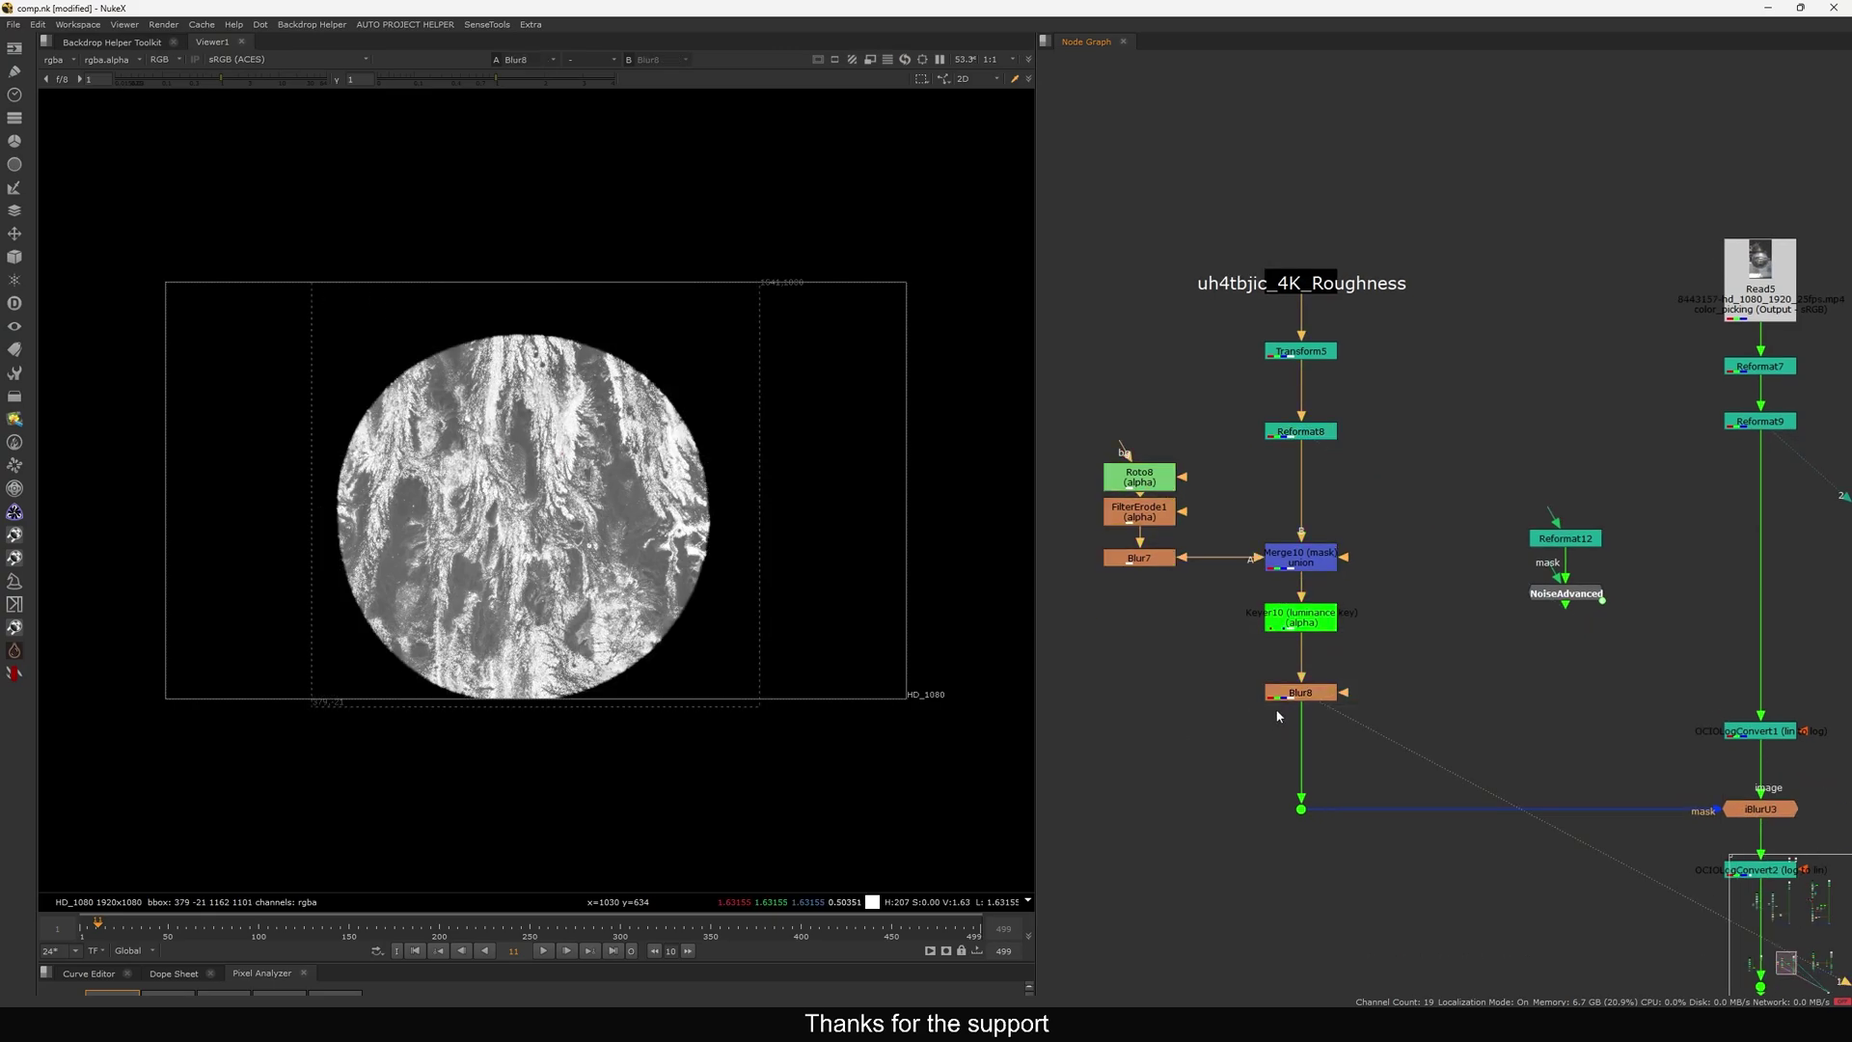
Compare the texture with the Merge10 mask off and on, and check the Roto8 ellipse's properties.
{"action": "key", "text": "d"}
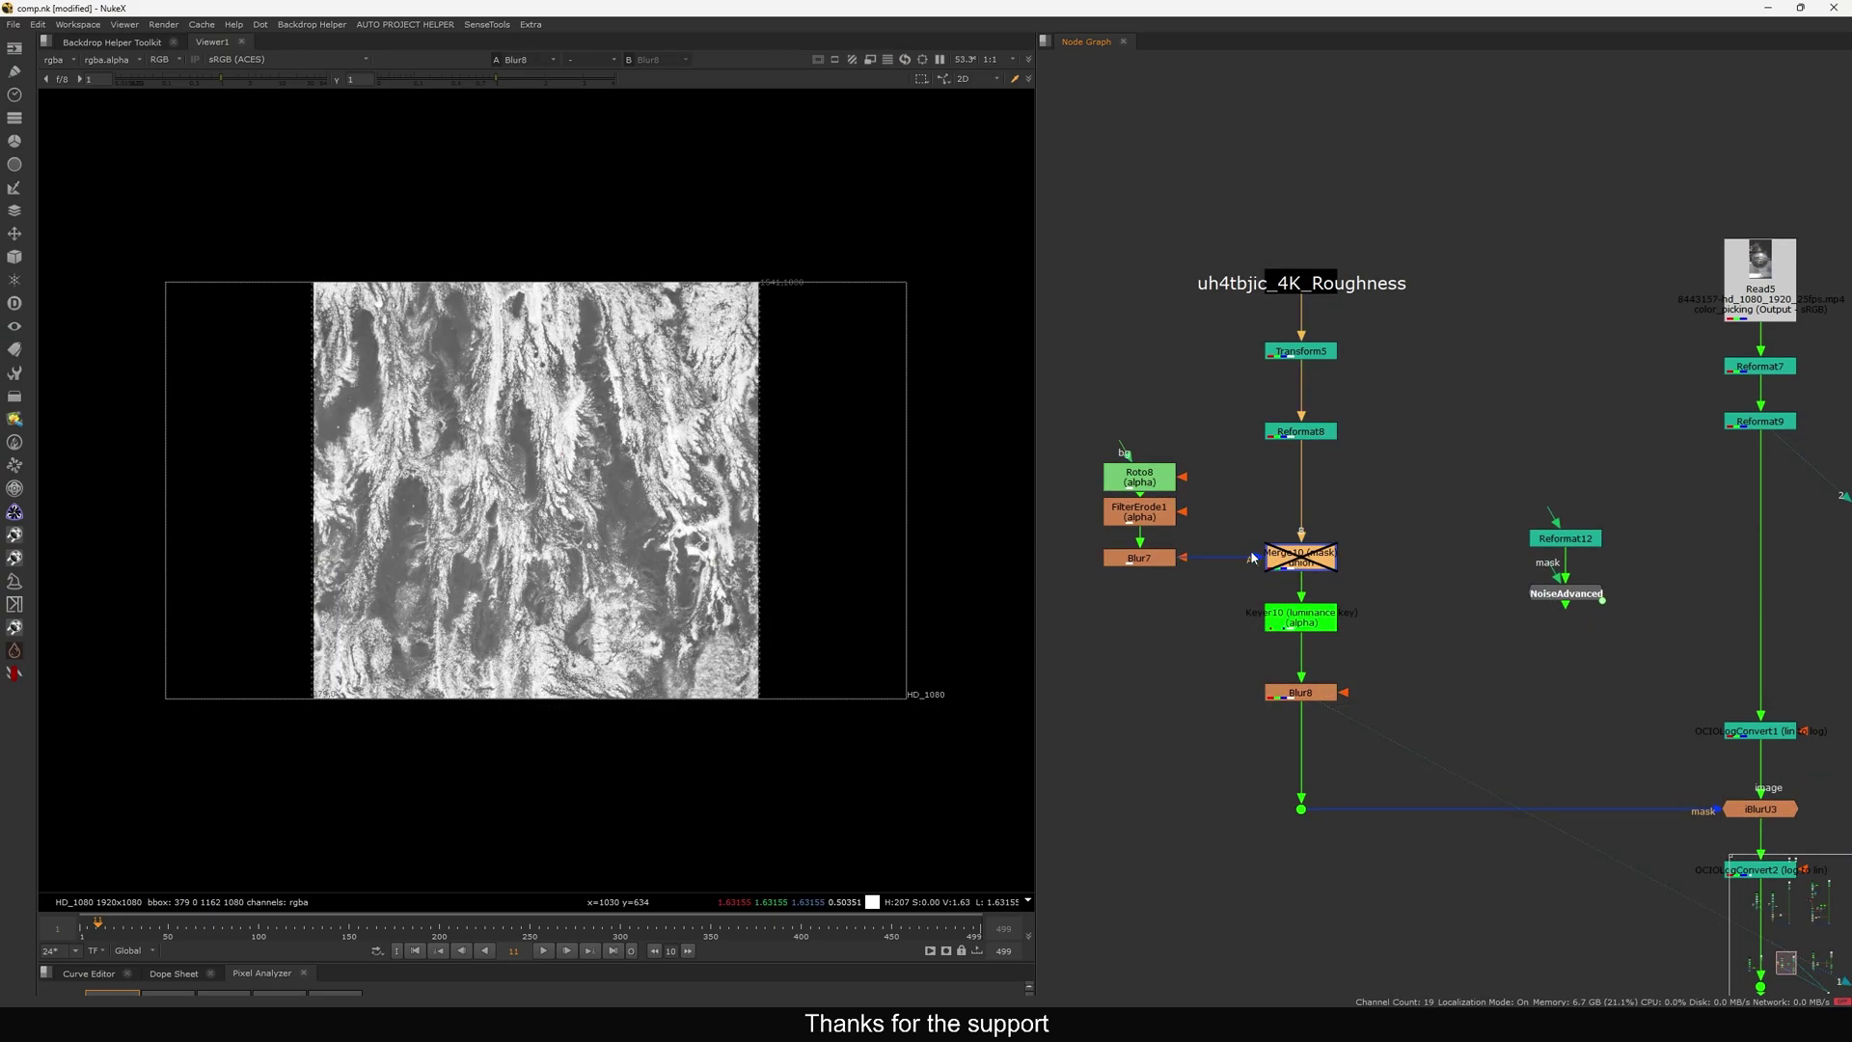
{"action": "key", "text": "d"}
{"action": "left_click", "coordinate": [1170, 487]}
{"action": "double_click", "coordinate": [1166, 488]}
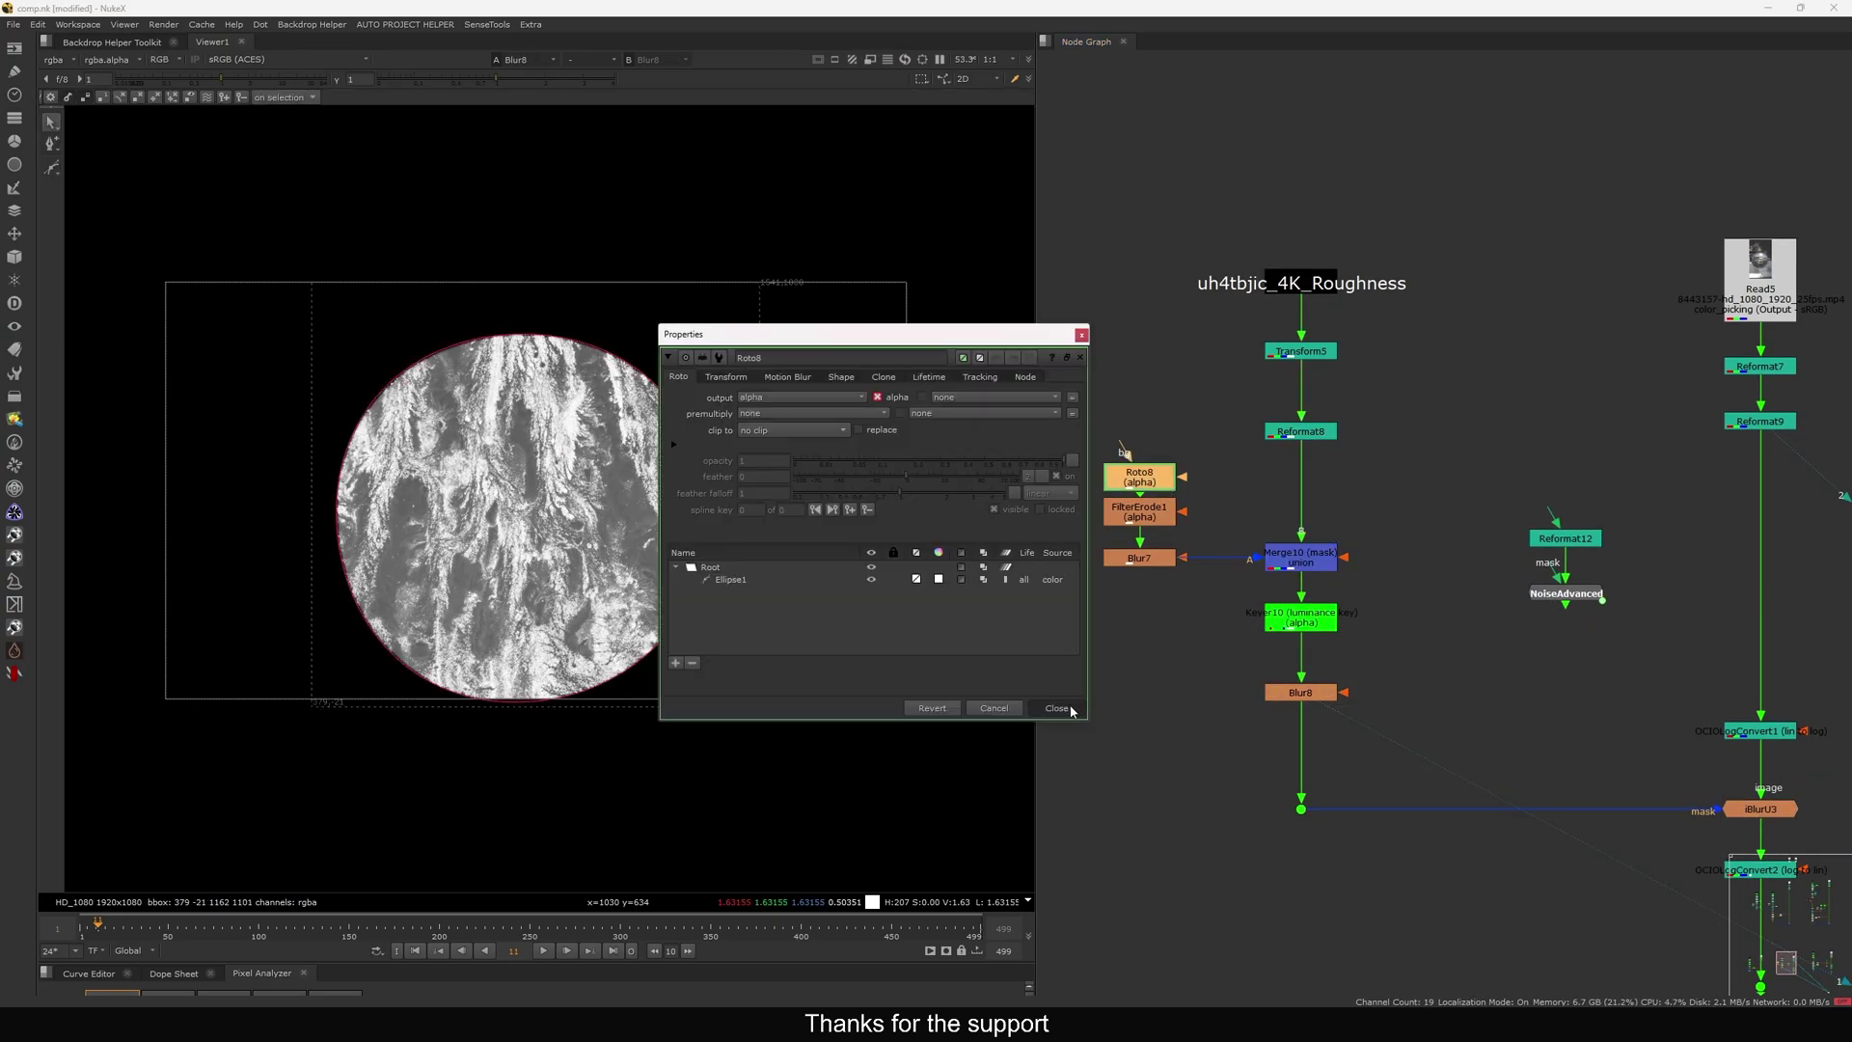
{"action": "left_click", "coordinate": [1069, 709]}
View the finished smudge mask at Dot13, followed by the iBlurU3 output in the glass ball plate branch.
{"action": "middle_click_drag", "start_coordinate": [1281, 755], "coordinate": [1246, 743]}
{"action": "left_click", "coordinate": [1270, 796]}
{"action": "key", "text": "1"}
{"action": "middle_click_drag", "start_coordinate": [1416, 741], "coordinate": [1216, 704]}
{"action": "middle_click_drag", "start_coordinate": [1380, 671], "coordinate": [1251, 595]}
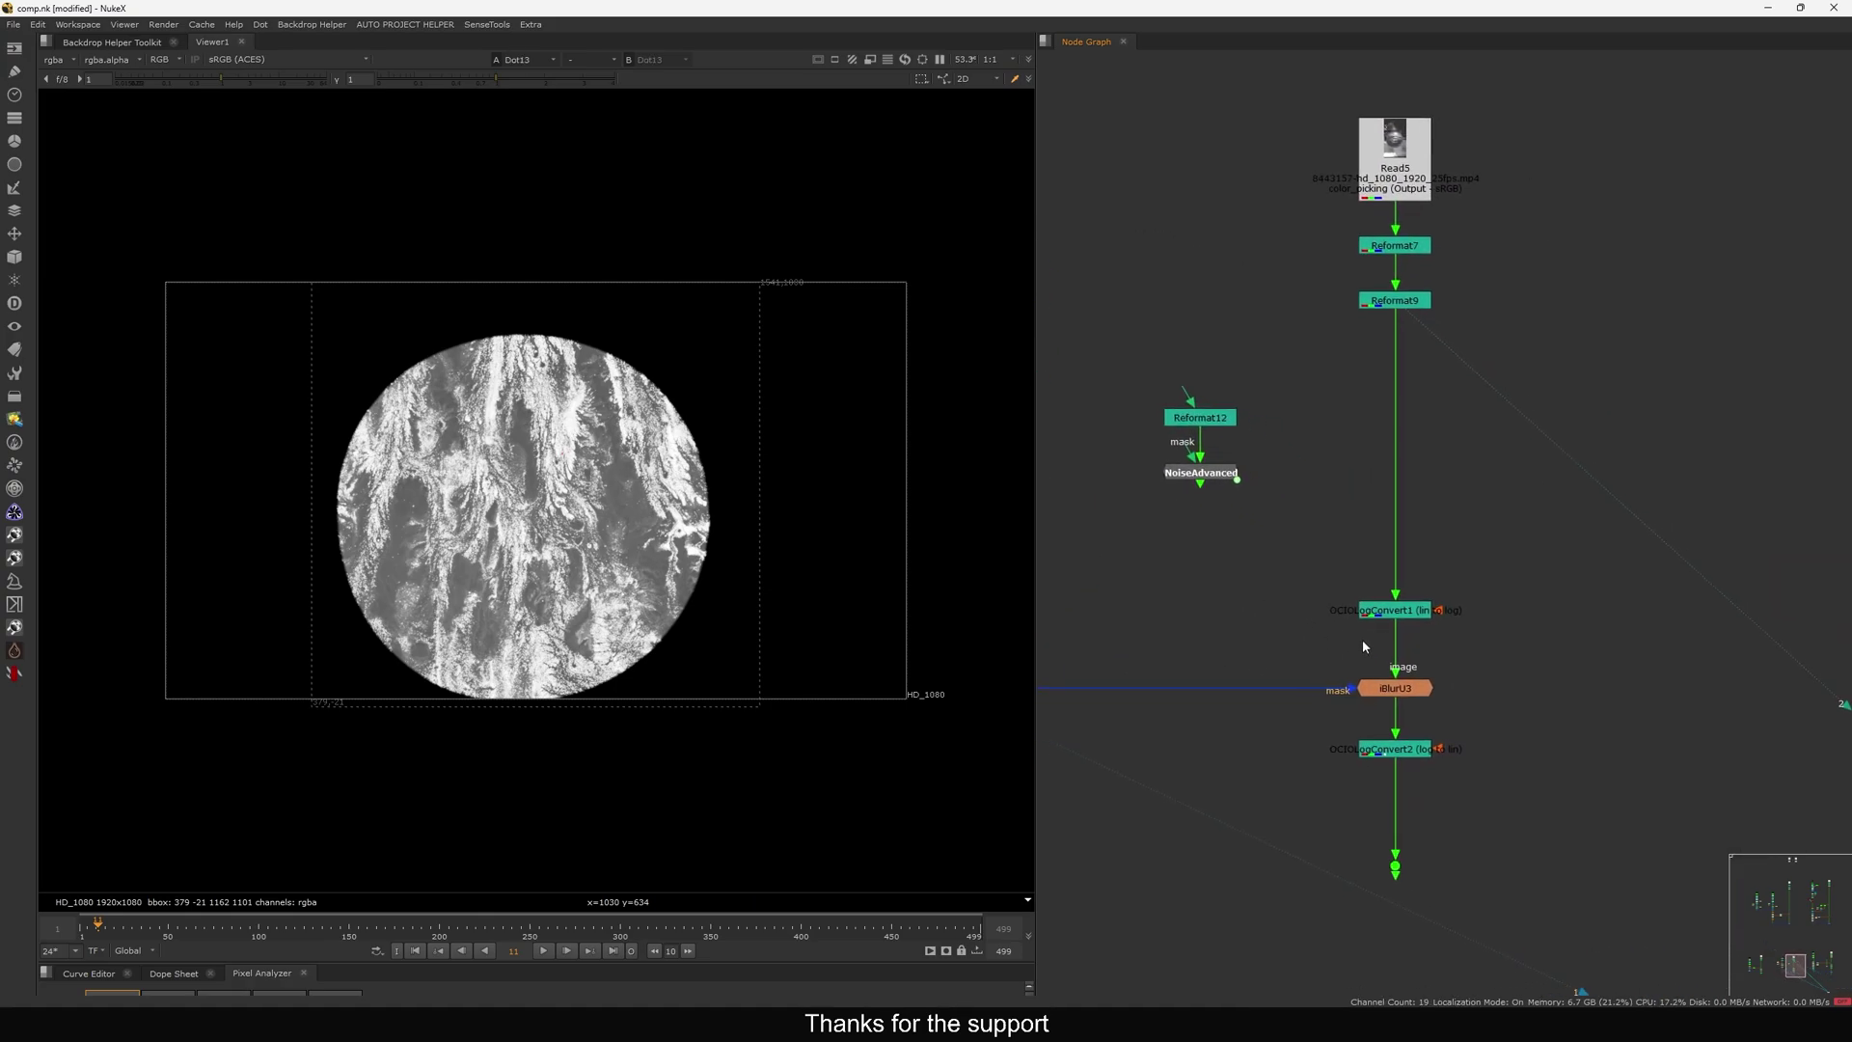
{"action": "left_click_drag", "start_coordinate": [1505, 658], "coordinate": [1310, 718]}
{"action": "key", "text": "1"}
Bypass iBlurU3 to compare the ball without blur, and re-enable it while viewing the Dot14 output.
{"action": "middle_click_drag", "start_coordinate": [1324, 748], "coordinate": [1313, 728]}
{"action": "left_click_drag", "start_coordinate": [1457, 558], "coordinate": [1302, 622]}
{"action": "left_click_drag", "start_coordinate": [1488, 631], "coordinate": [1331, 690]}
{"action": "key", "text": "d"}
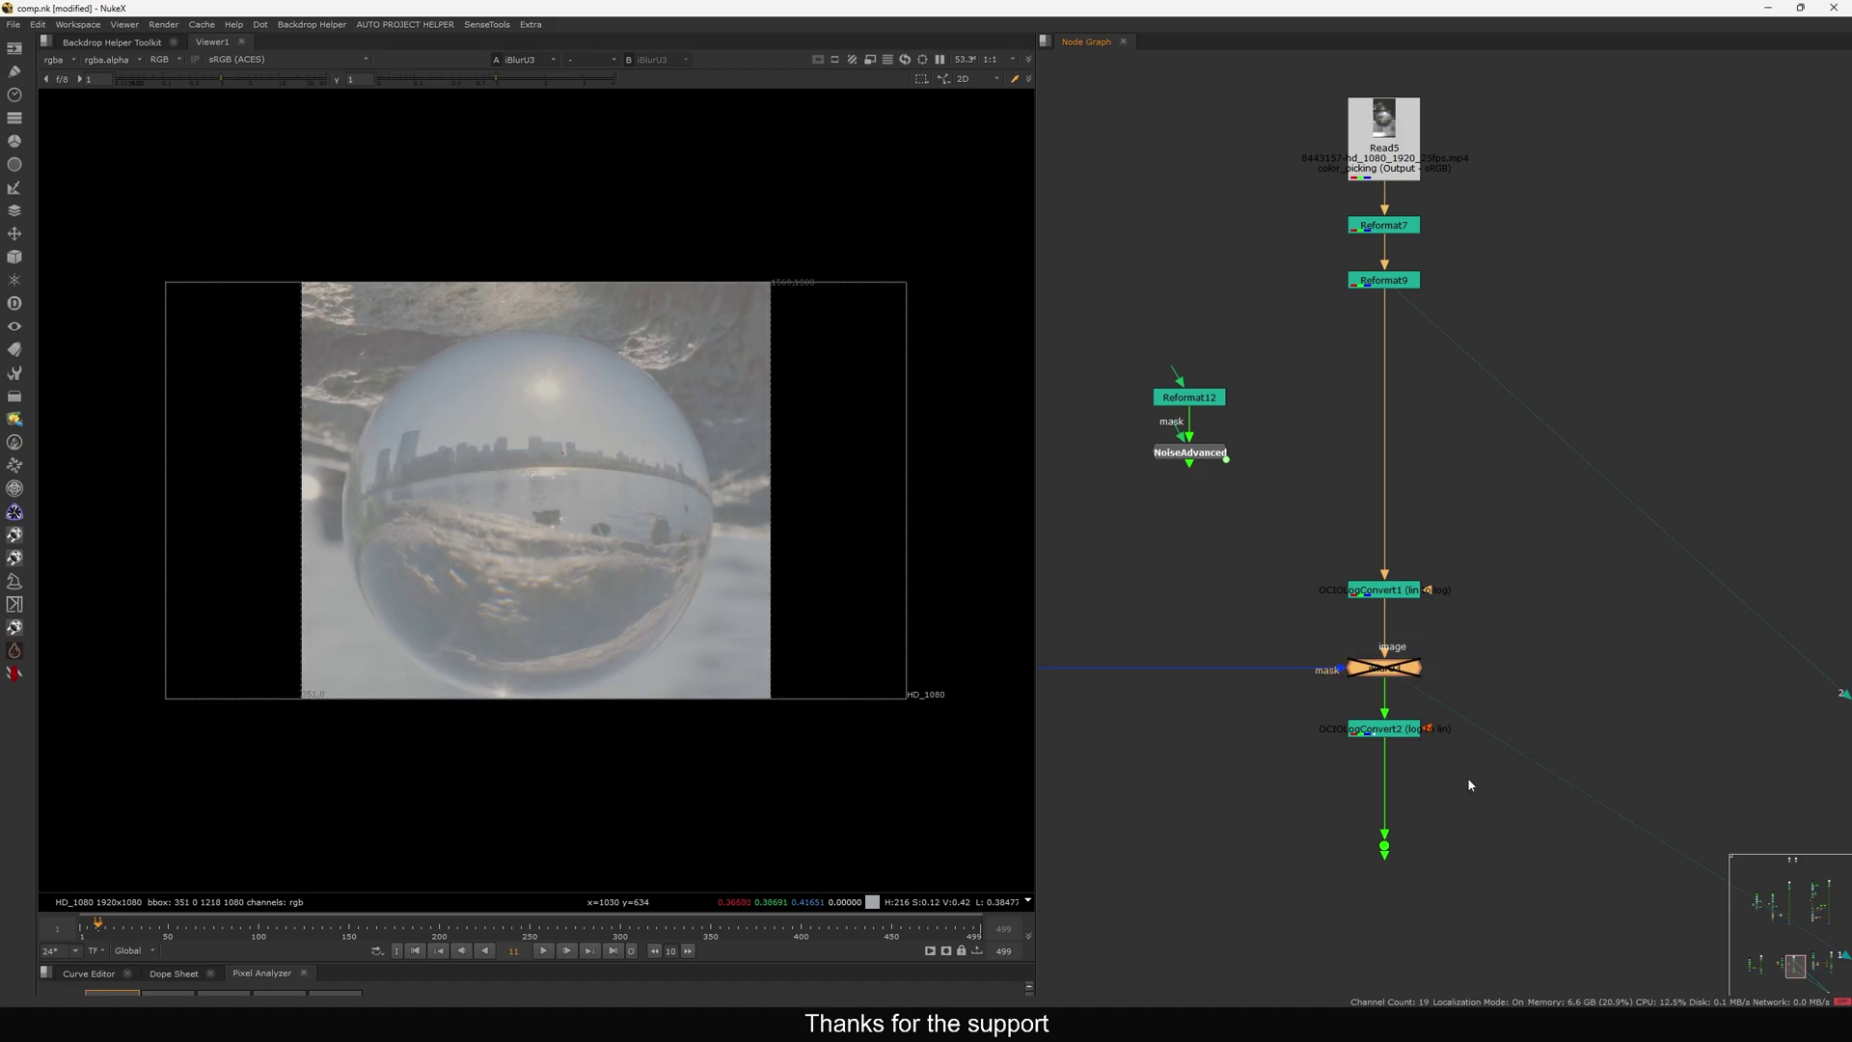
{"action": "left_click_drag", "start_coordinate": [1468, 779], "coordinate": [1330, 863]}
{"action": "key", "text": "1"}
{"action": "key", "text": "d"}
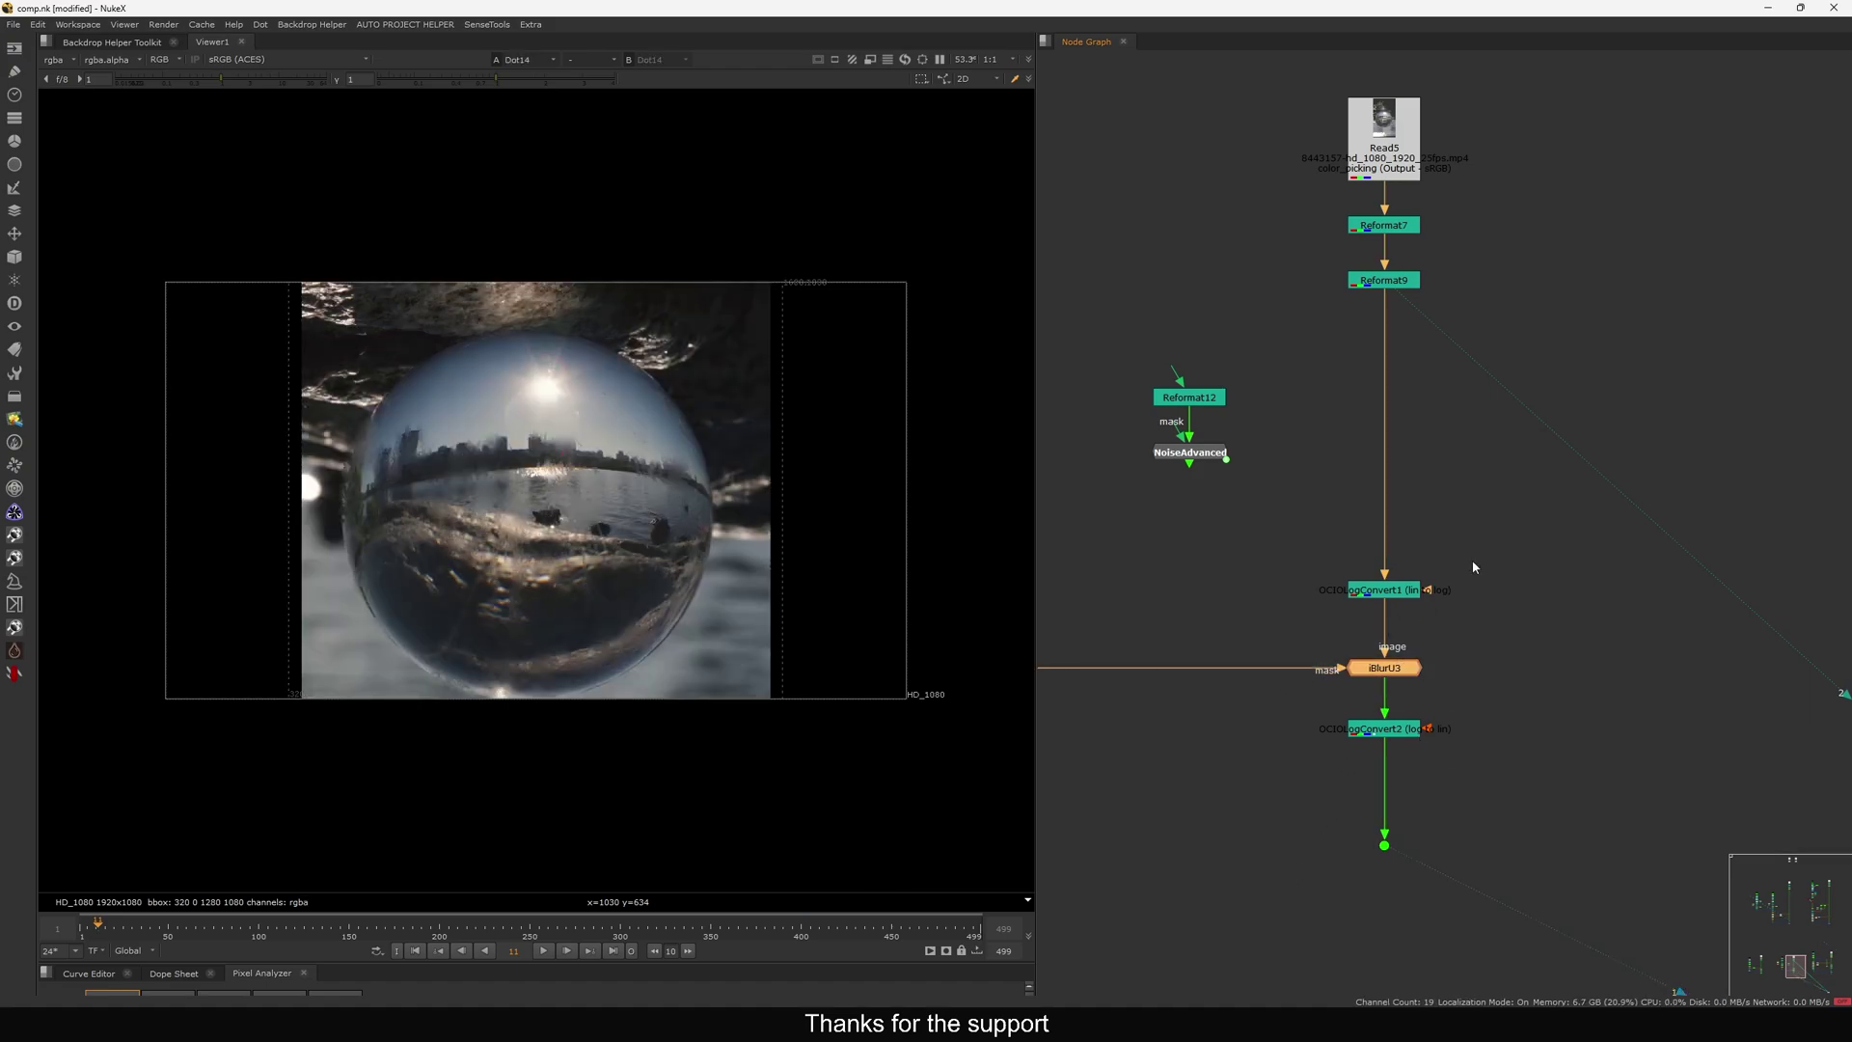
Disable both OCIOLogConvert nodes around iBlurU3 and examine the ball's sun, skyline and waterline.
{"action": "left_click_drag", "start_coordinate": [1491, 550], "coordinate": [1245, 648]}
{"action": "left_click_drag", "start_coordinate": [1491, 702], "coordinate": [1292, 767], "text": "shift"}
{"action": "key", "text": "d"}
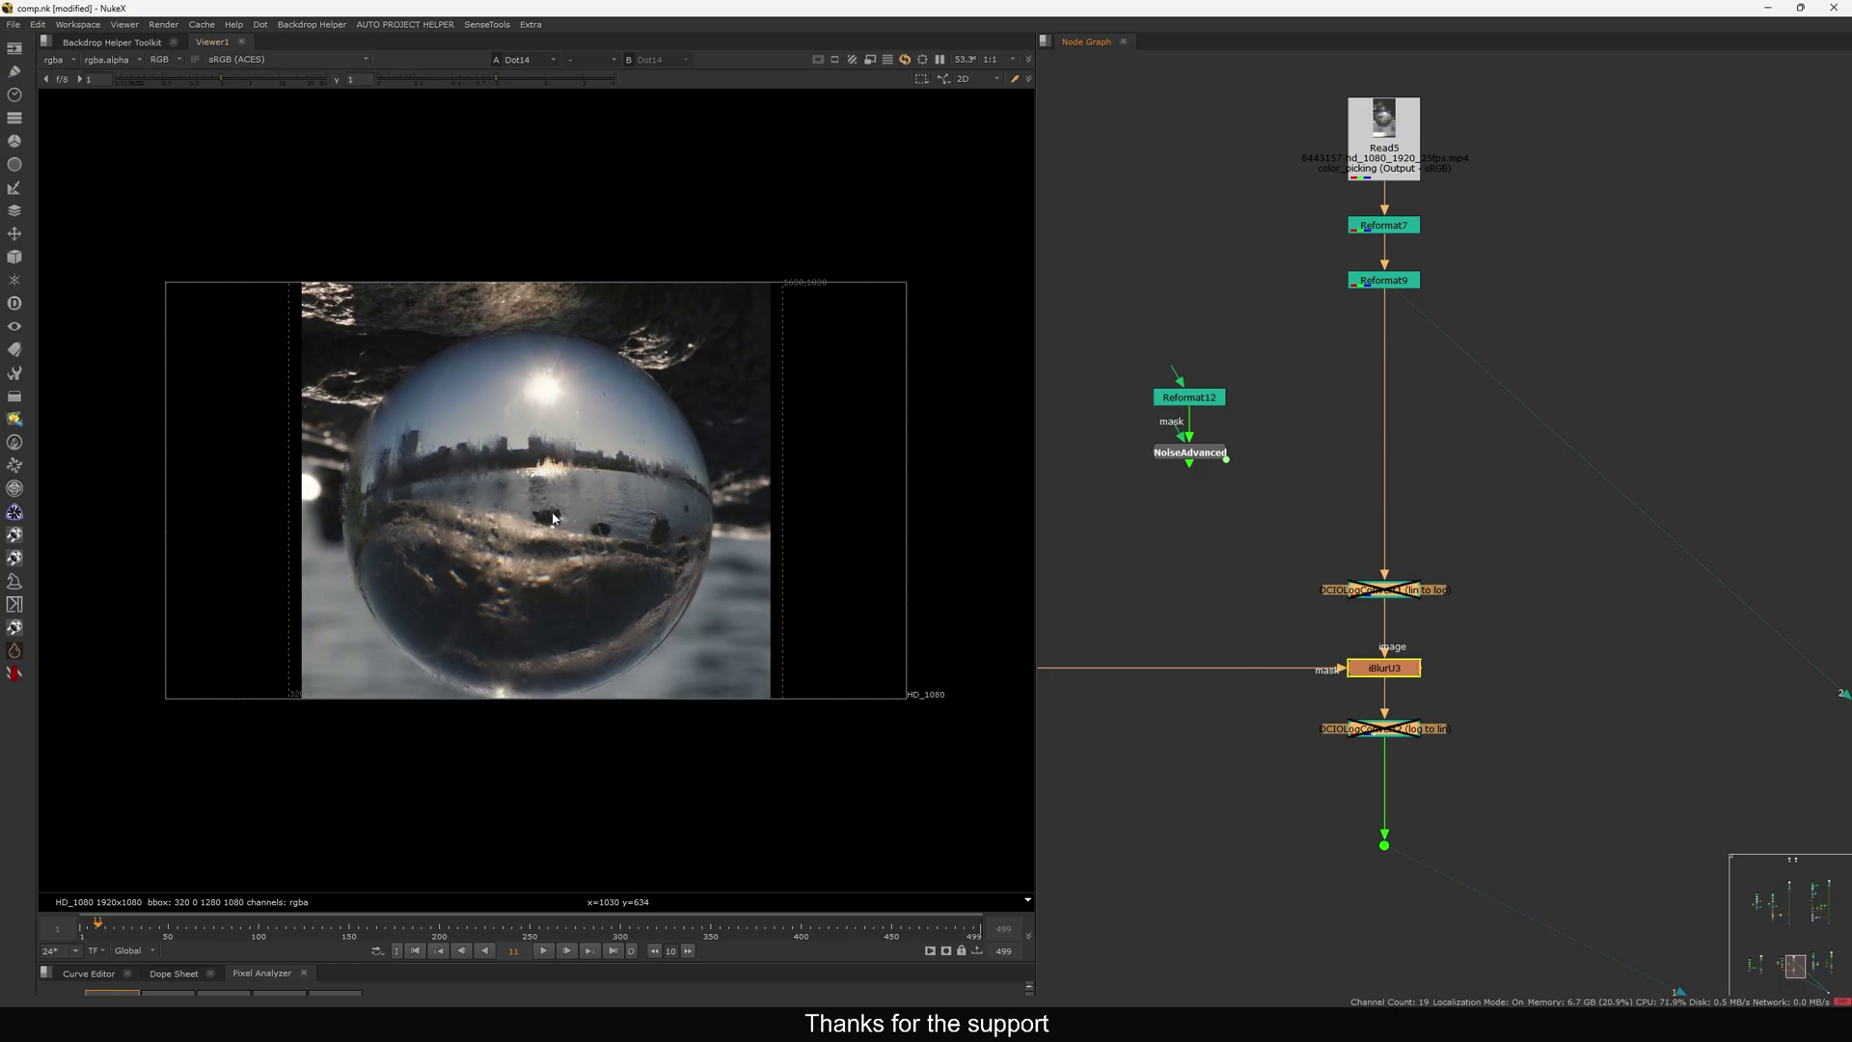
{"action": "scroll", "coordinate": [610, 553], "scroll_direction": "up", "scroll_amount": 6}
{"action": "middle_click_drag", "start_coordinate": [610, 554], "coordinate": [566, 566]}
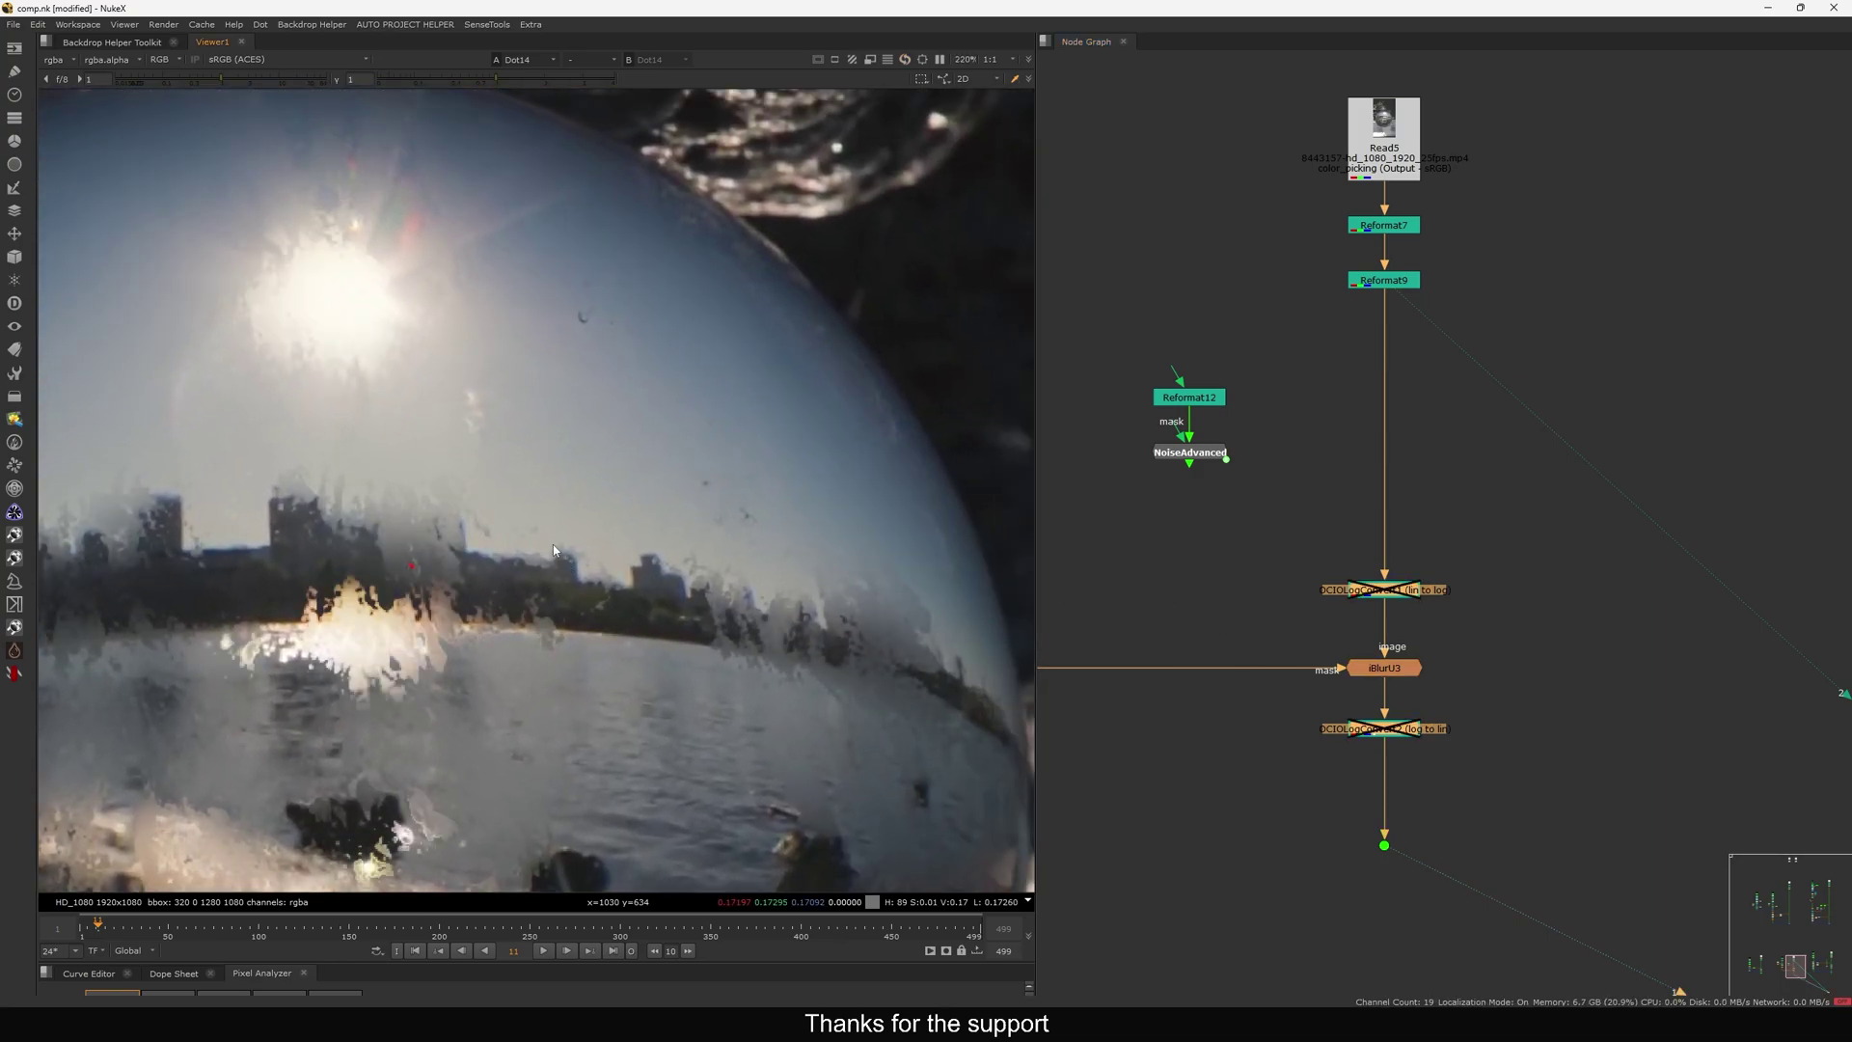
{"action": "scroll", "coordinate": [436, 618], "scroll_direction": "up", "scroll_amount": 2}
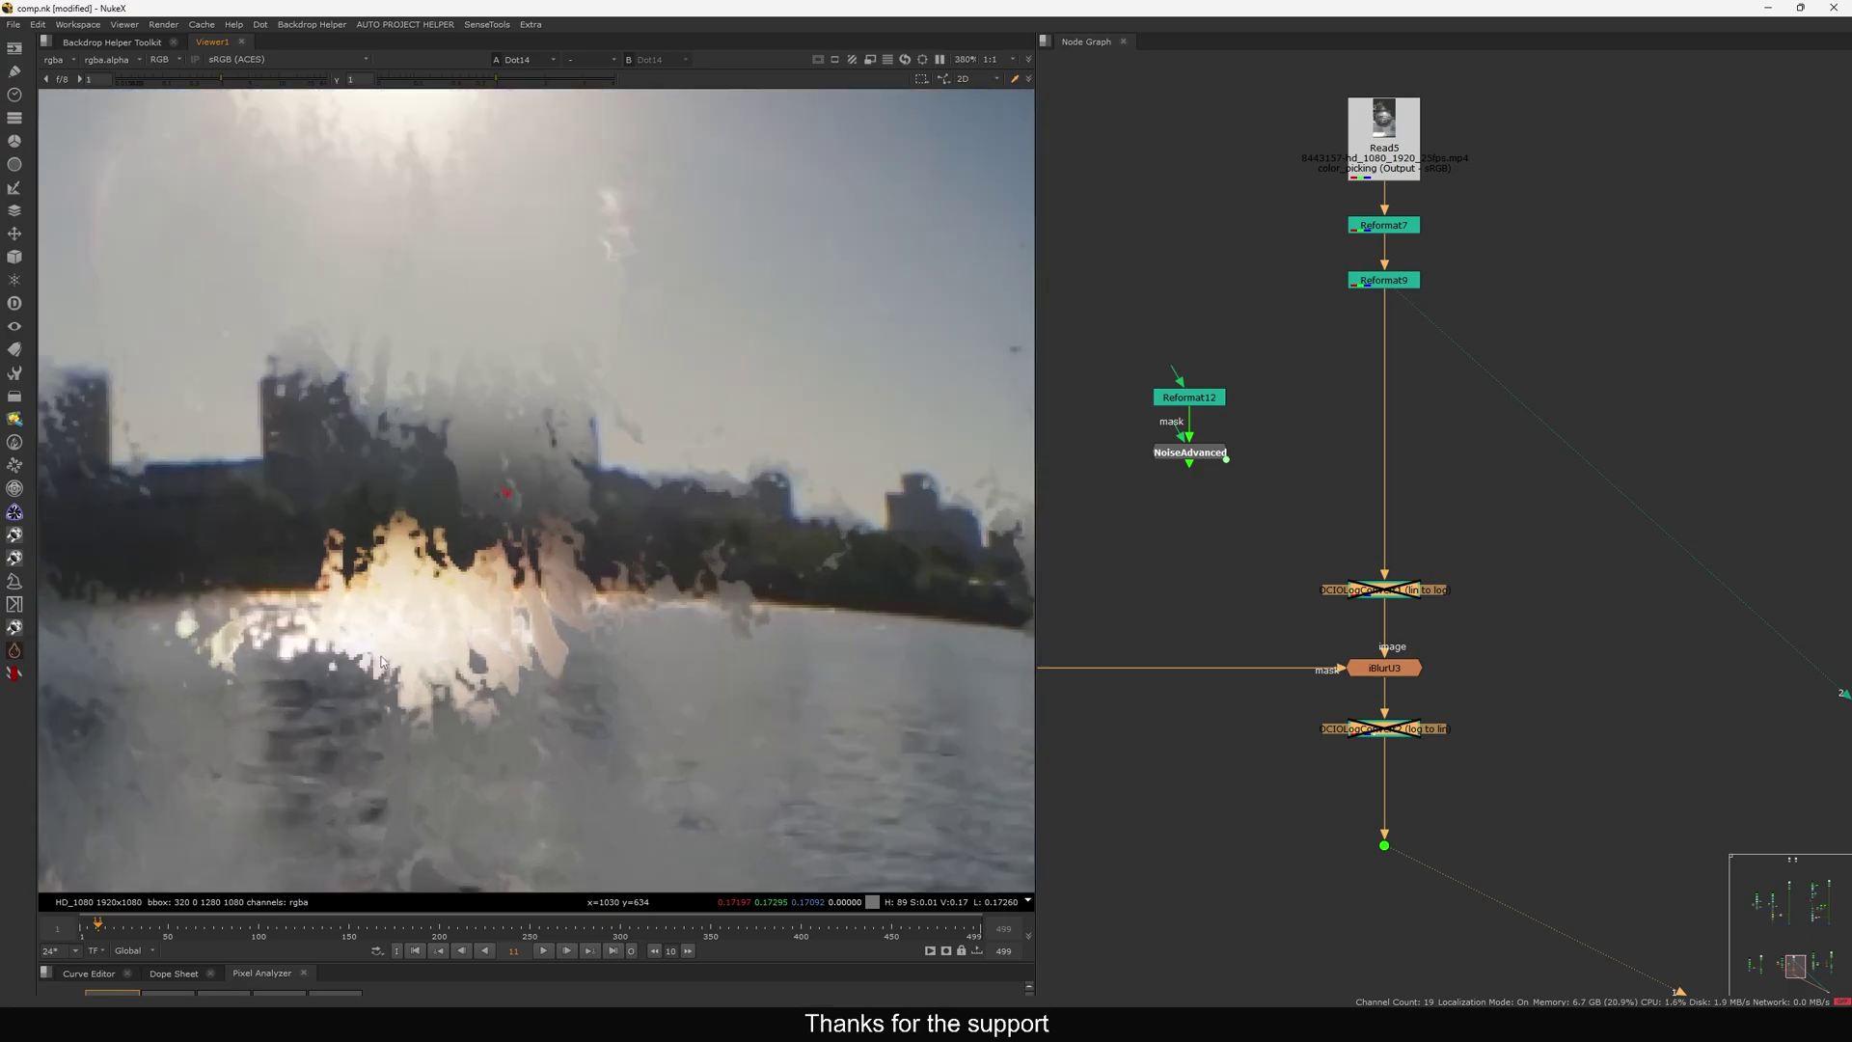
{"action": "middle_click_drag", "start_coordinate": [408, 91], "coordinate": [531, 530]}
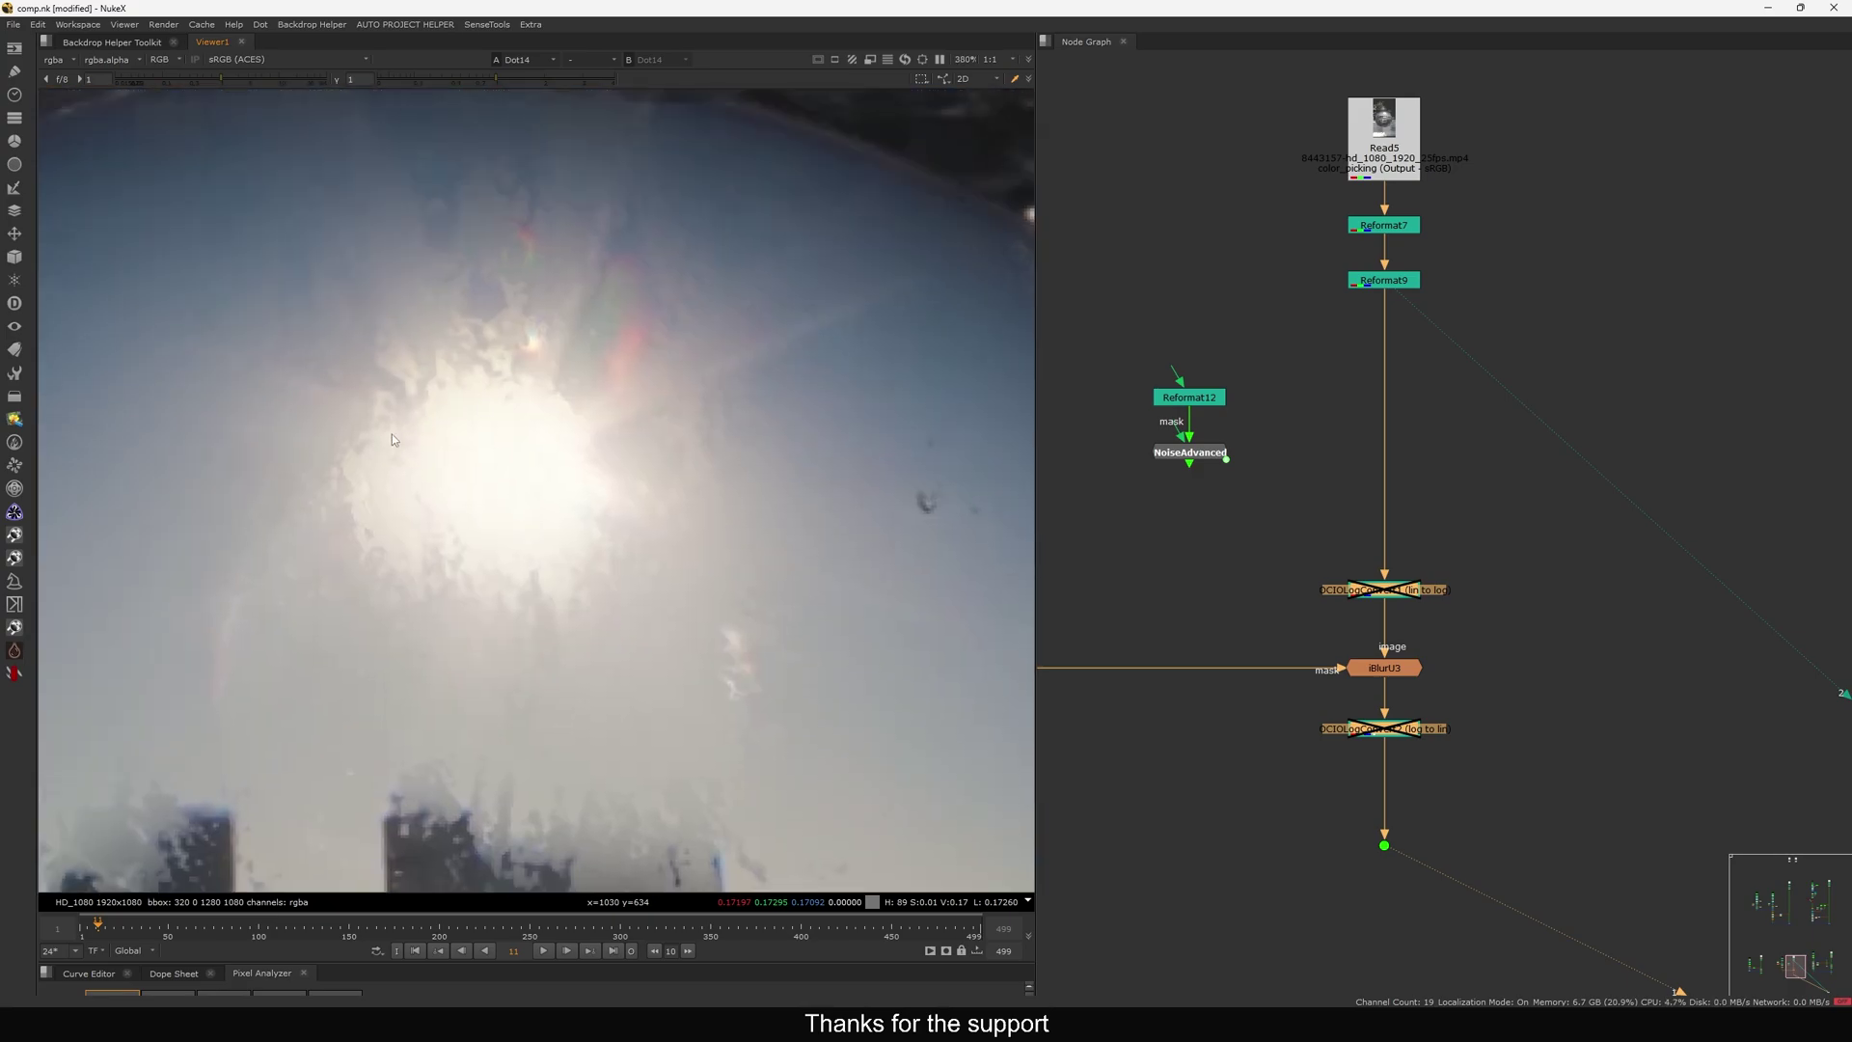
{"action": "scroll", "coordinate": [376, 569], "scroll_direction": "down", "scroll_amount": 2}
{"action": "middle_click_drag", "start_coordinate": [364, 588], "coordinate": [516, 488]}
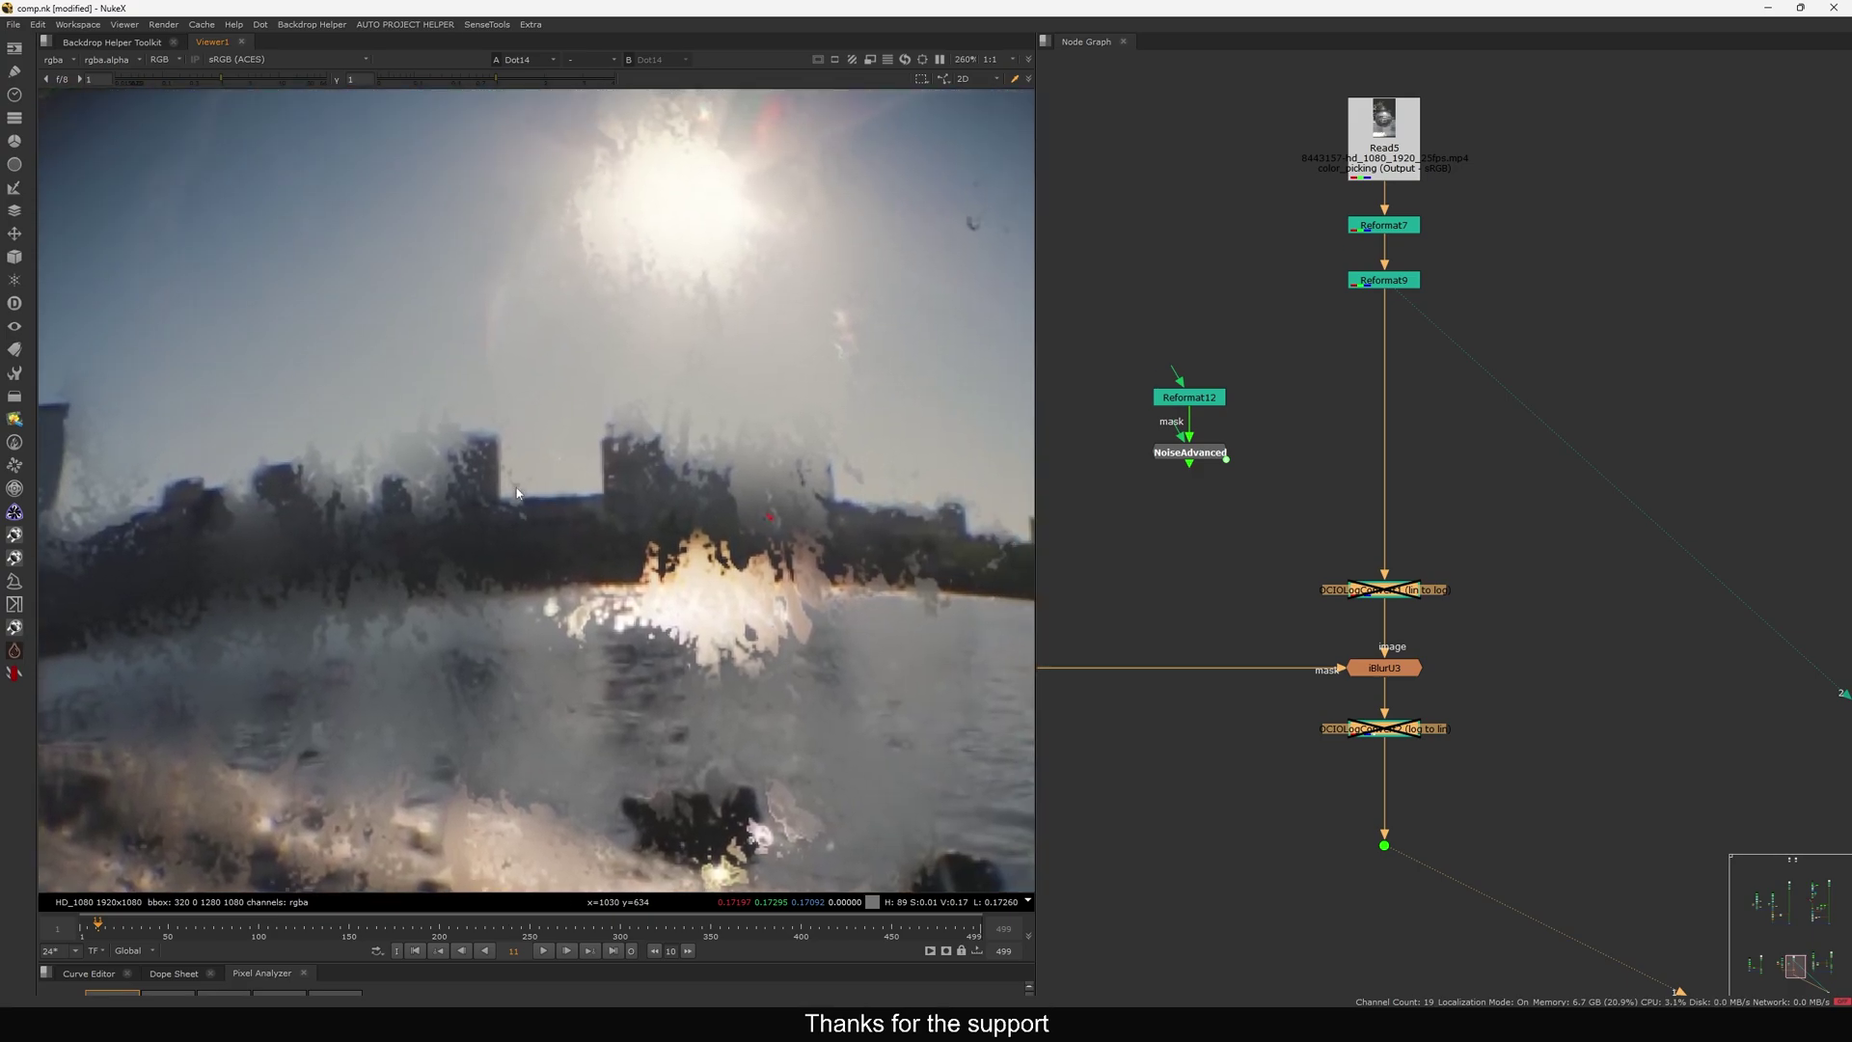
{"action": "middle_click_drag", "start_coordinate": [664, 399], "coordinate": [551, 505]}
Compare the blur with and without the log conversions at the waterline reflection and around the sun.
{"action": "key", "text": "d"}
{"action": "middle_click_drag", "start_coordinate": [563, 691], "coordinate": [551, 569]}
{"action": "scroll", "coordinate": [552, 569], "scroll_direction": "up", "scroll_amount": 3}
{"action": "key", "text": "d"}
{"action": "key", "text": "d"}
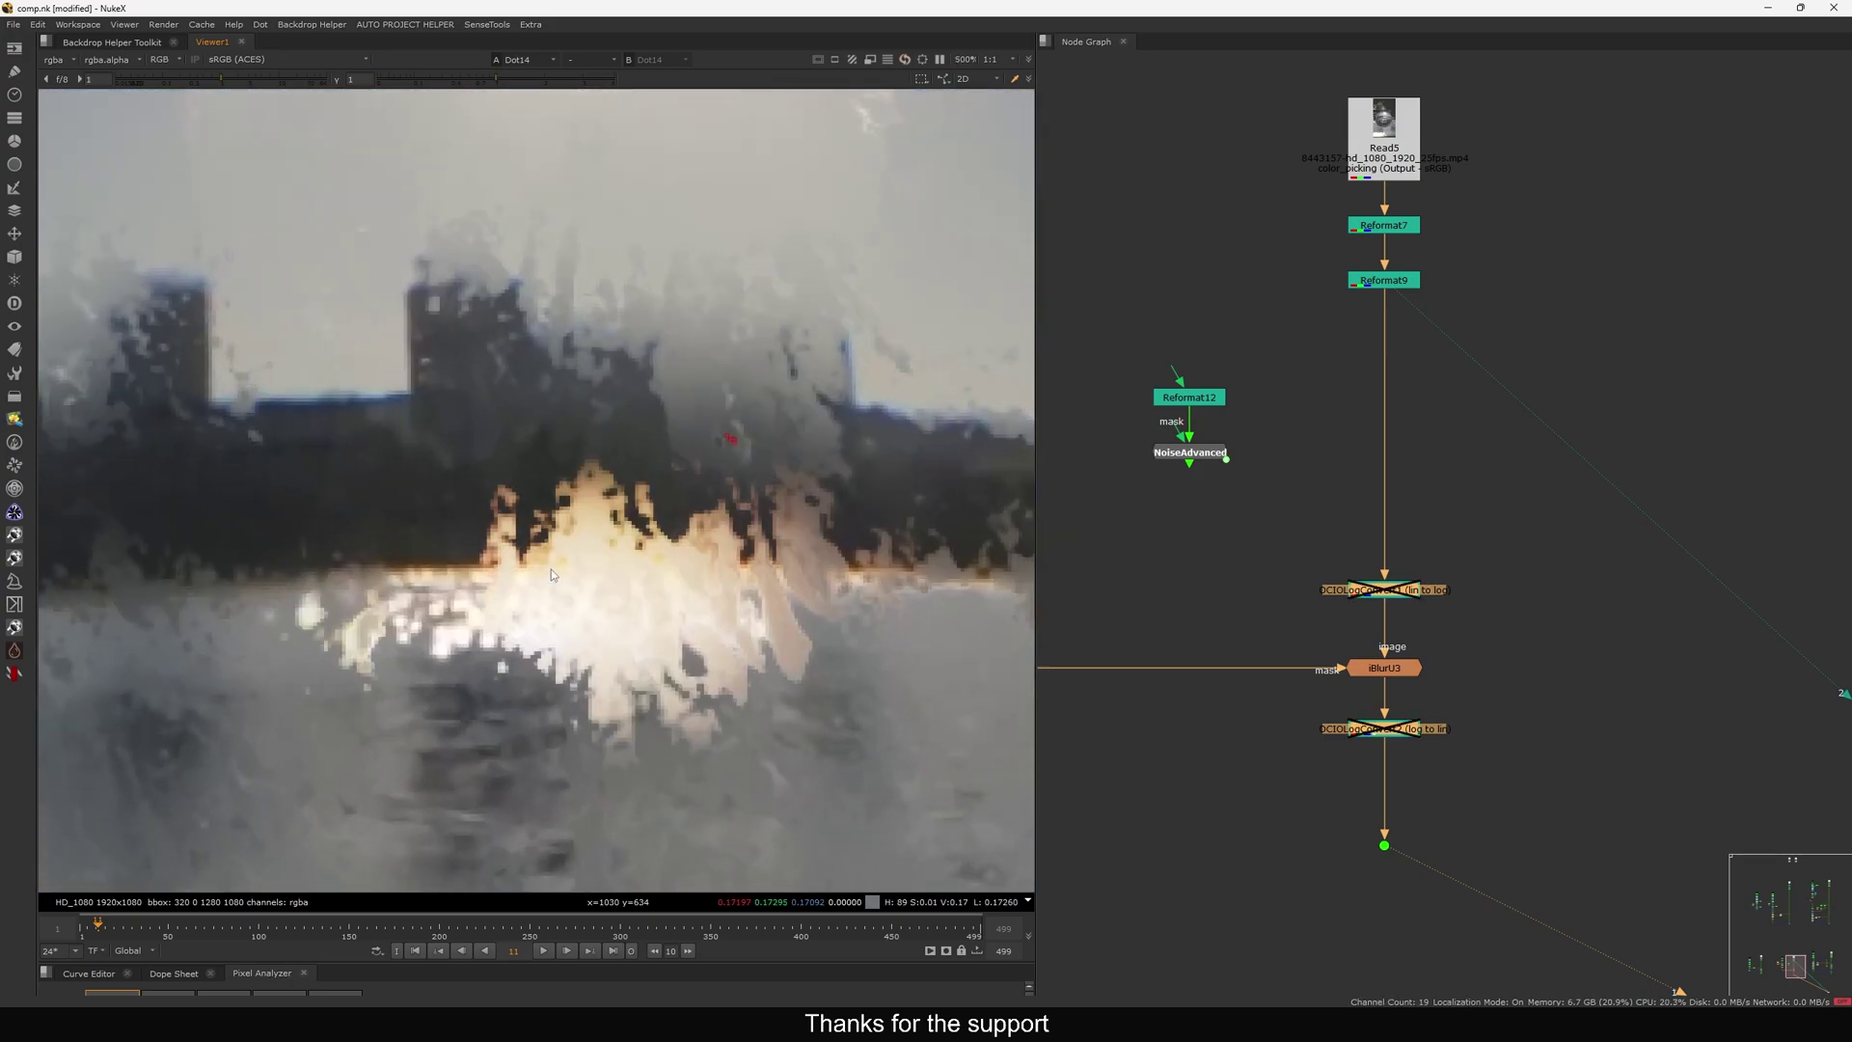
{"action": "scroll", "coordinate": [575, 547], "scroll_direction": "down", "scroll_amount": 5}
{"action": "scroll", "coordinate": [553, 607], "scroll_direction": "up", "scroll_amount": 5}
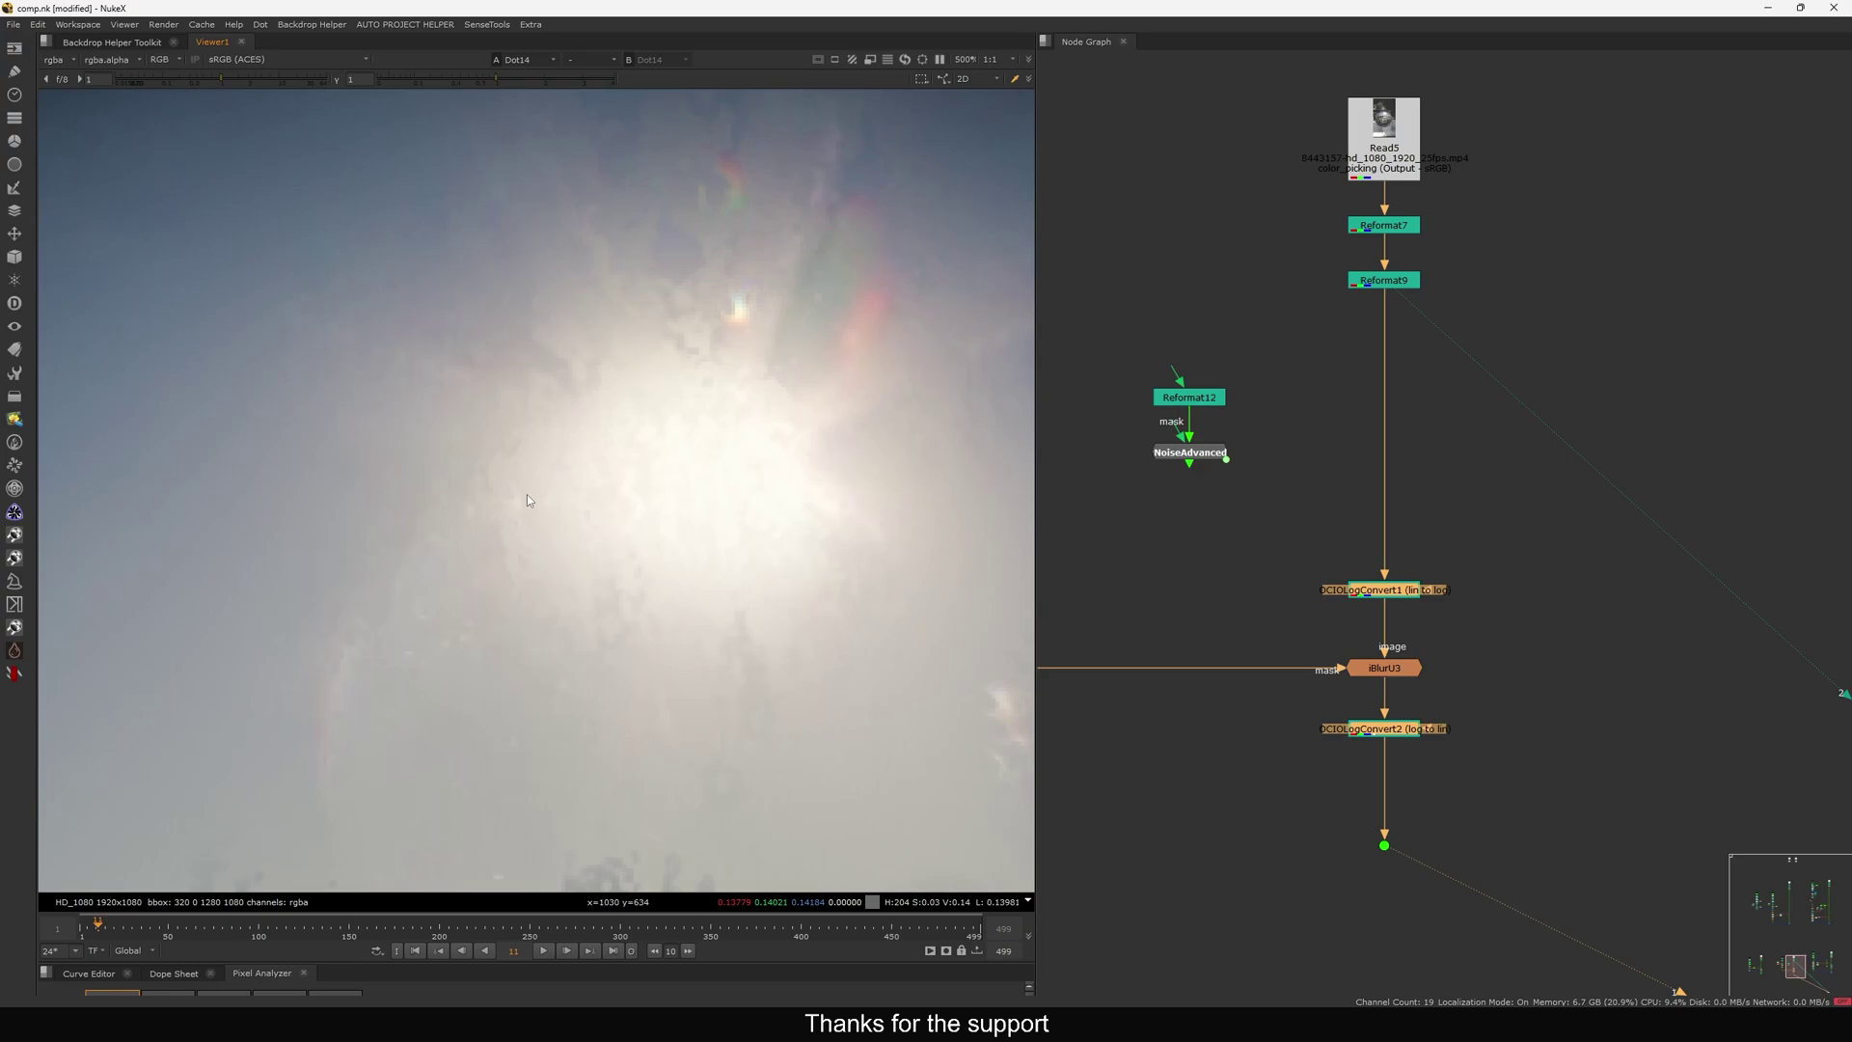
{"action": "key", "text": "d"}
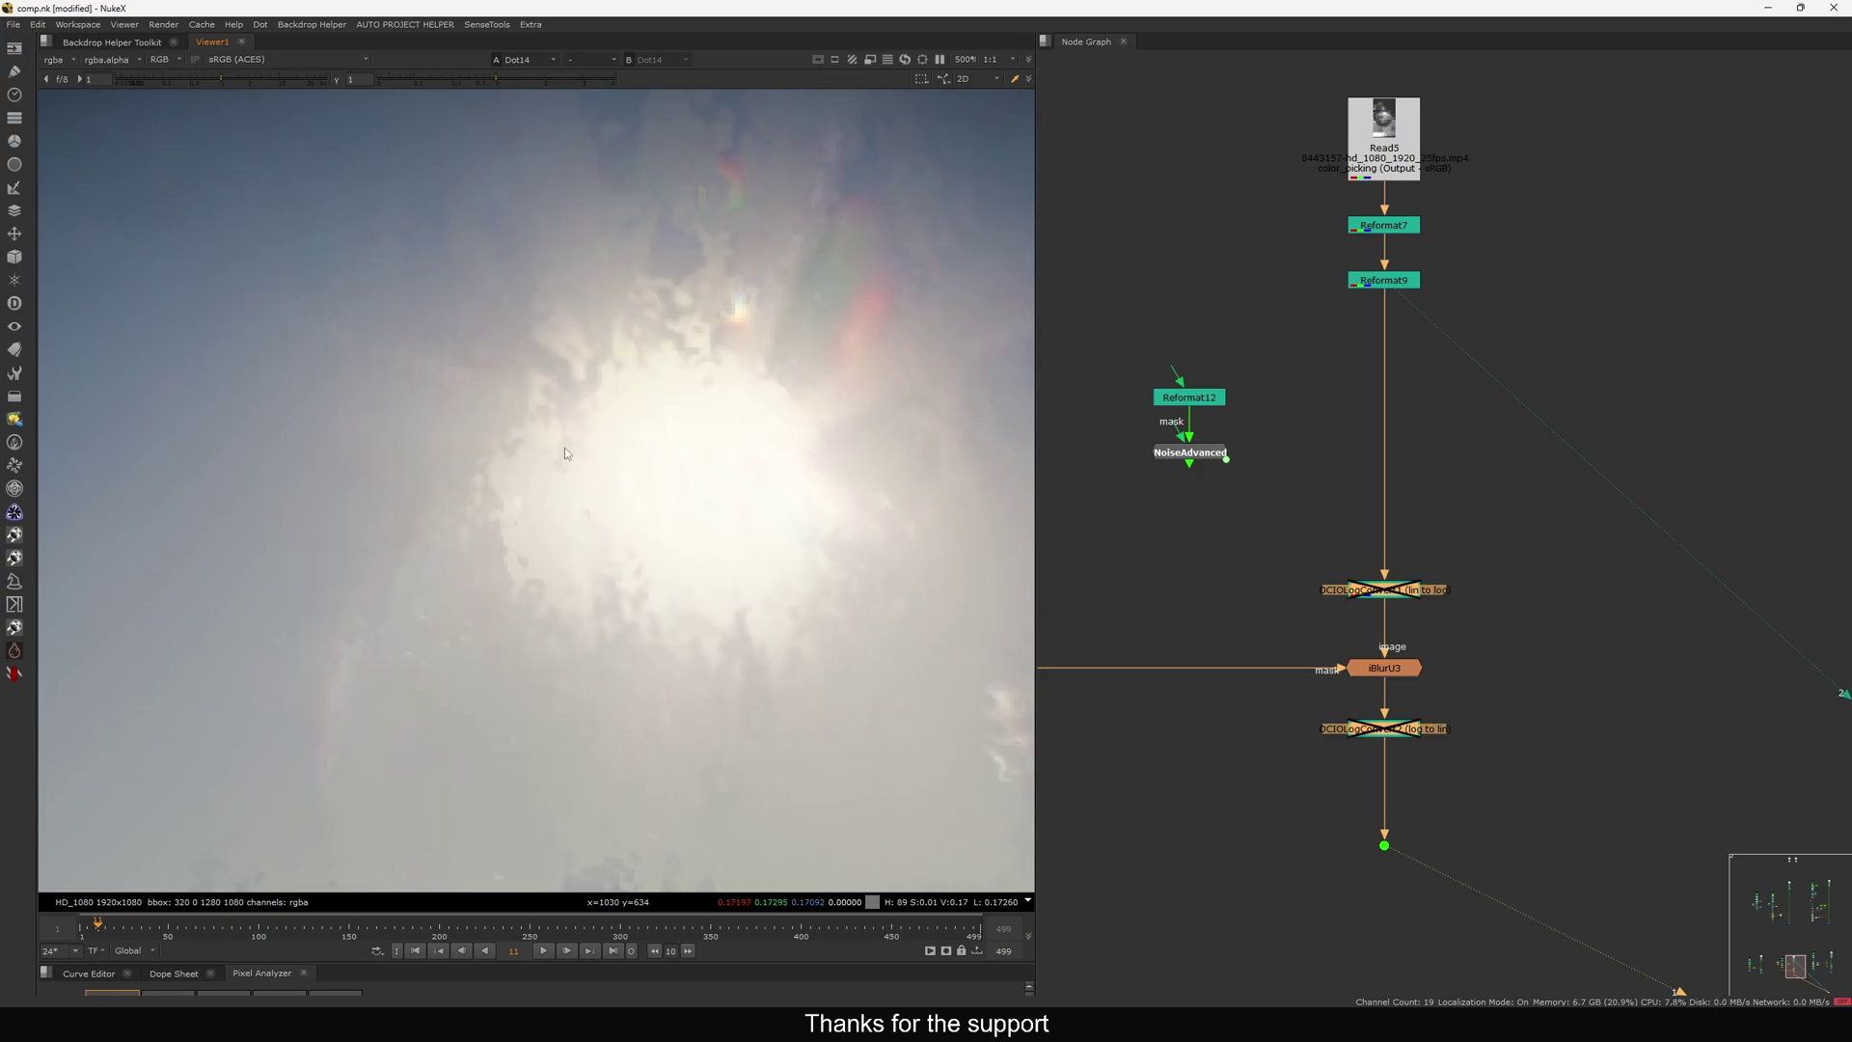
Compare the rocks and lower half of the ball with the log conversions off and on, leaving both enabled.
{"action": "scroll", "coordinate": [564, 447], "scroll_direction": "down", "scroll_amount": 5}
{"action": "scroll", "coordinate": [587, 482], "scroll_direction": "up", "scroll_amount": 4}
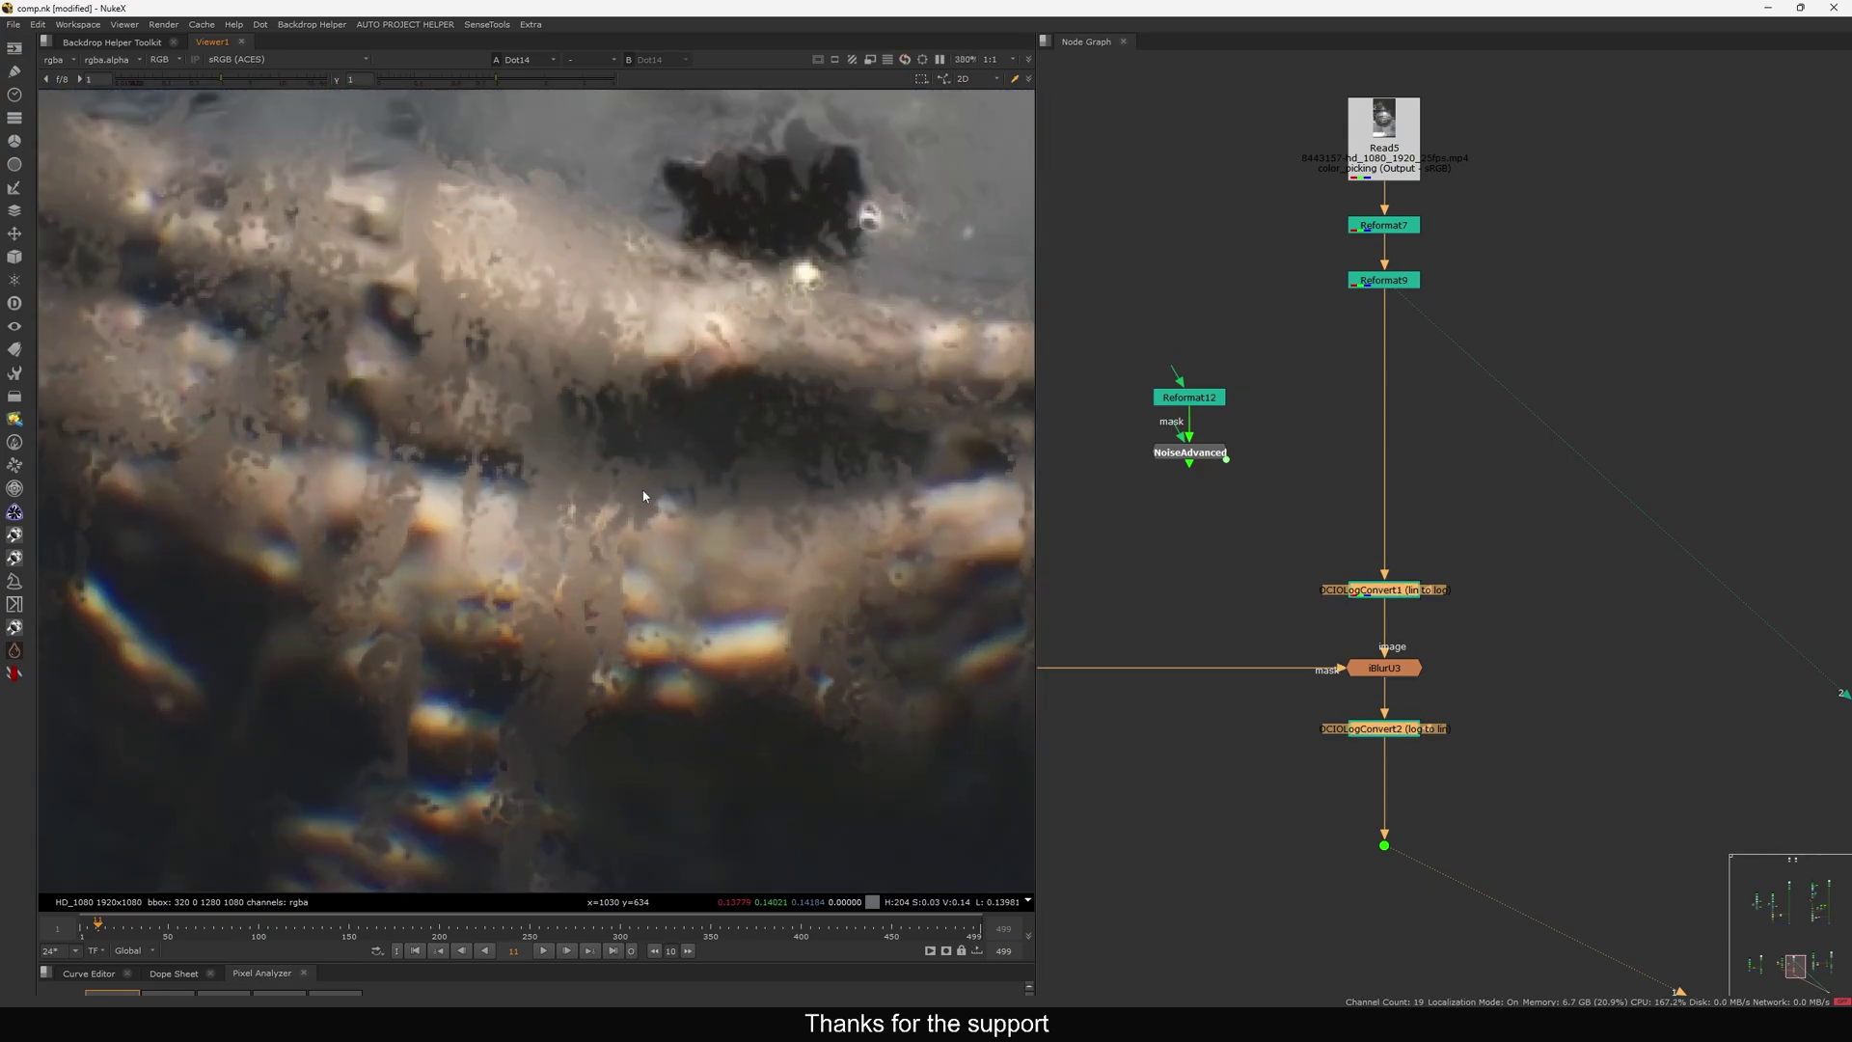
{"action": "scroll", "coordinate": [599, 505], "scroll_direction": "up", "scroll_amount": 2}
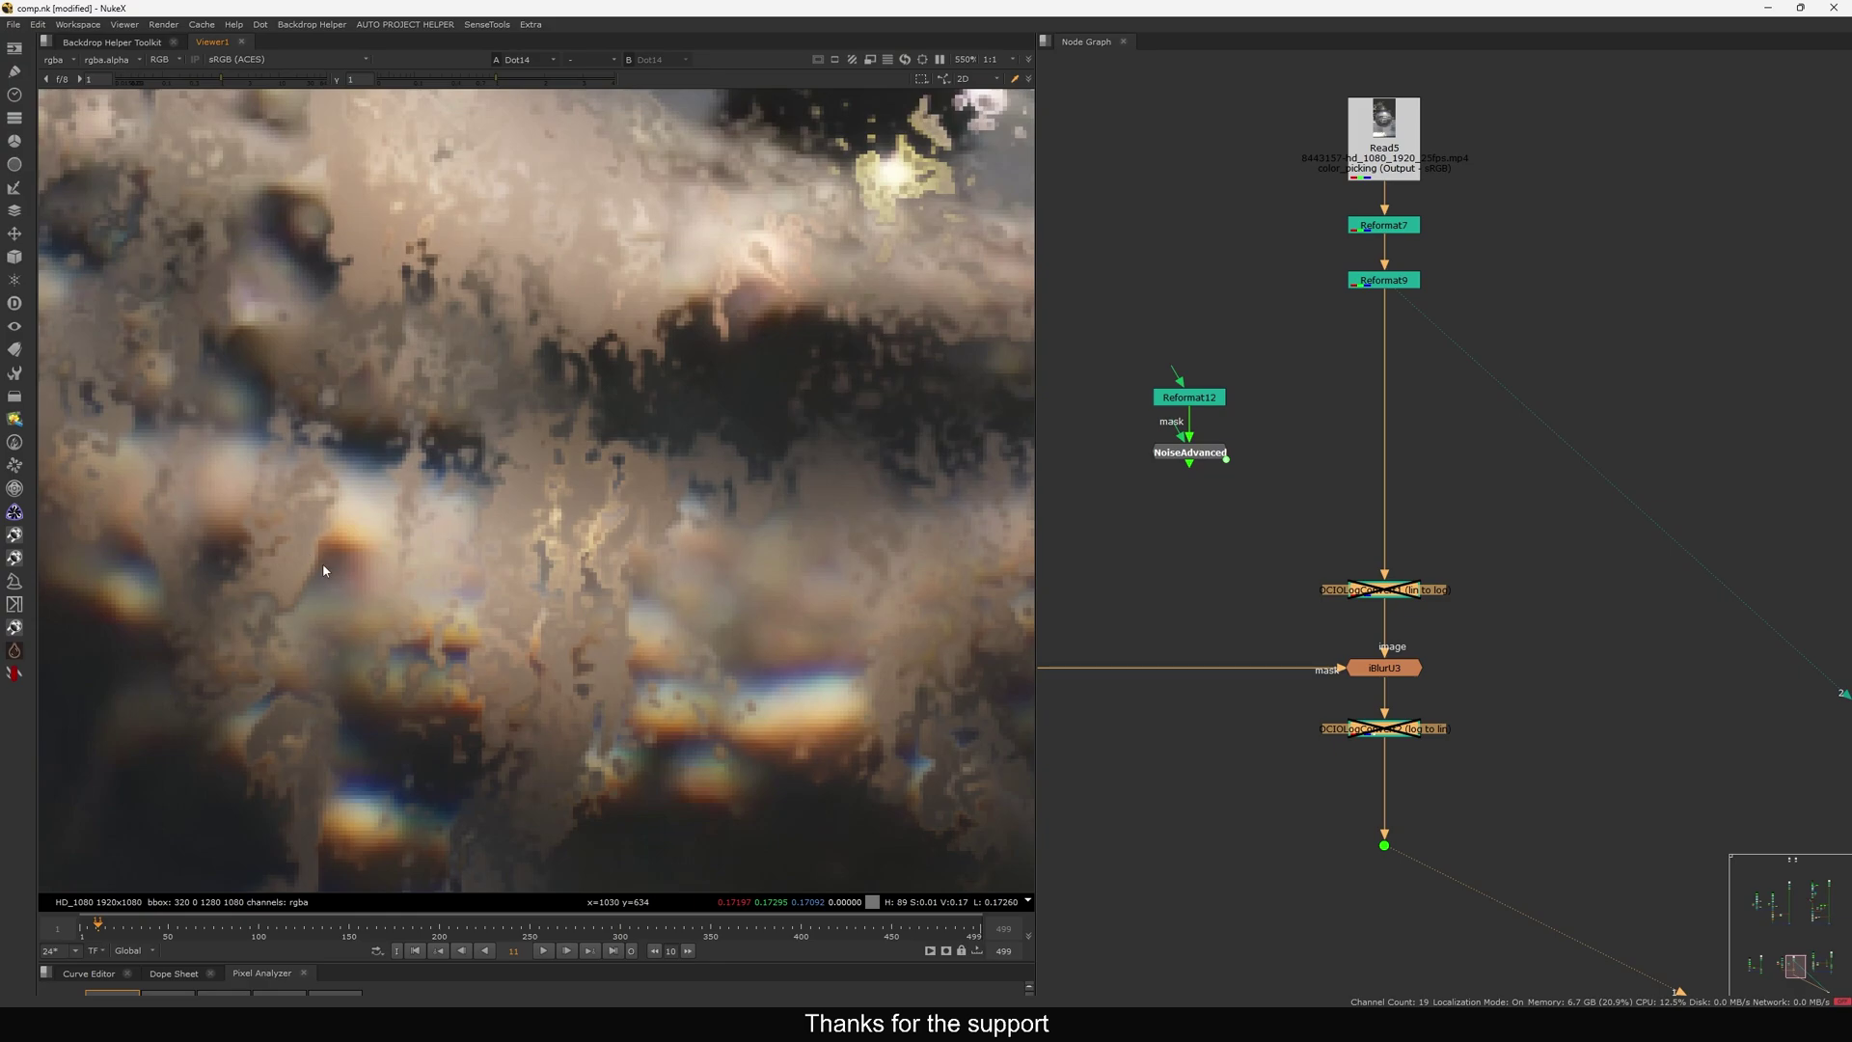
{"action": "key", "text": "d"}
{"action": "key", "text": "d"}
{"action": "key", "text": "d"}
{"action": "scroll", "coordinate": [540, 475], "scroll_direction": "down", "scroll_amount": 7}
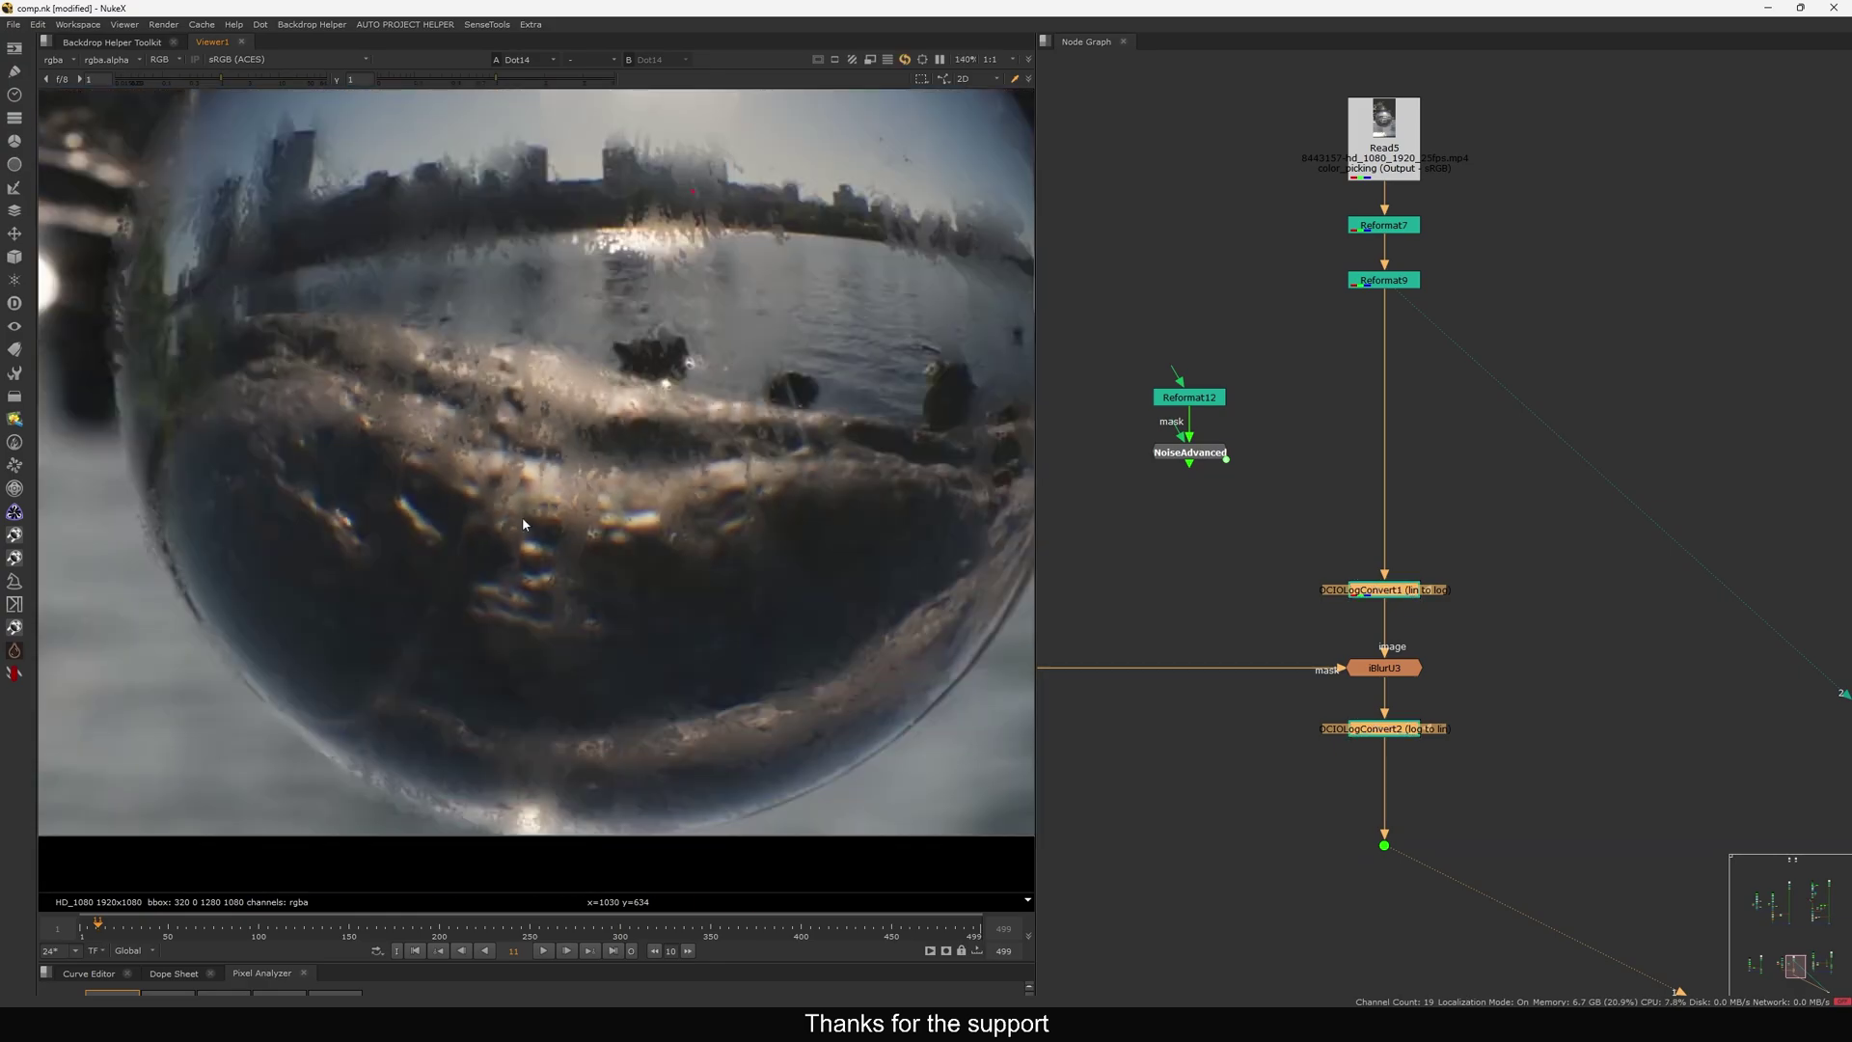
{"action": "key", "text": "d"}
{"action": "key", "text": "d"}
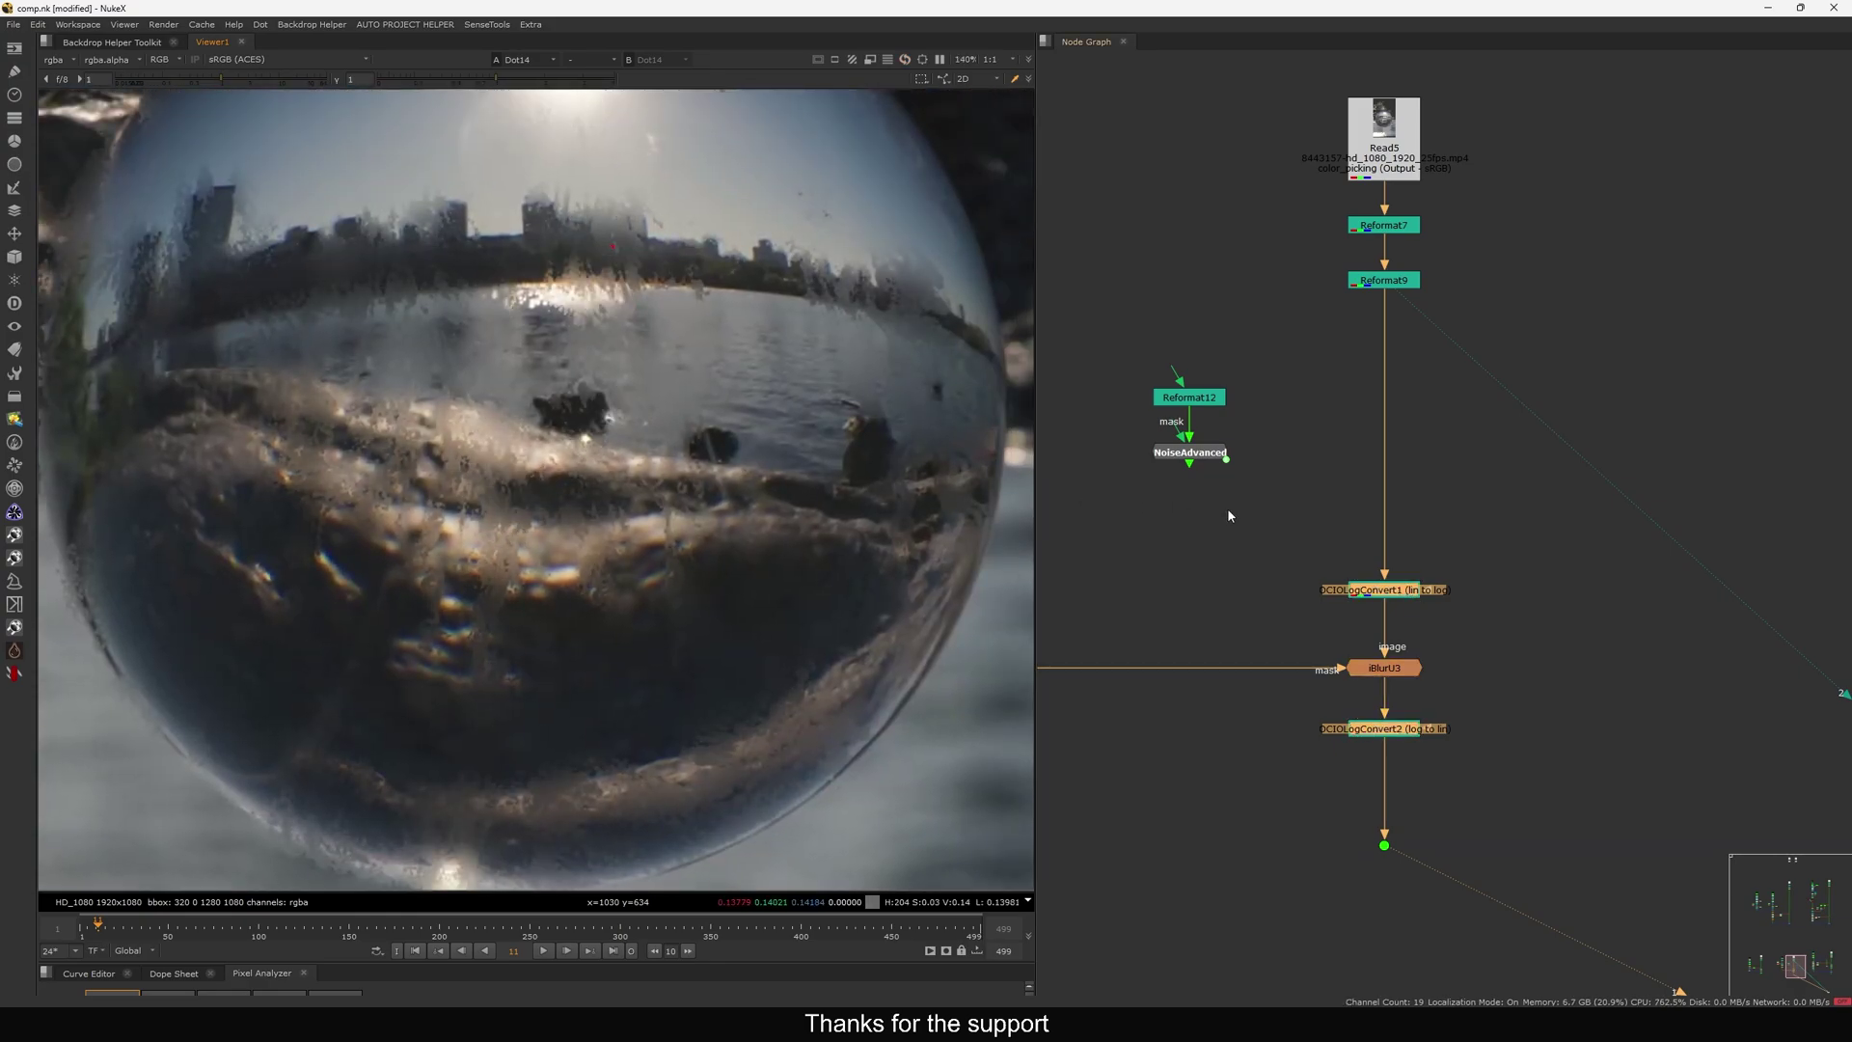
Check the operations of OCIOLogConvert1 (lin to log) and OCIOLogConvert2 (log to lin) around iBlurU3, and close their properties.
{"action": "left_click", "coordinate": [1462, 569]}
{"action": "left_click", "coordinate": [1402, 669]}
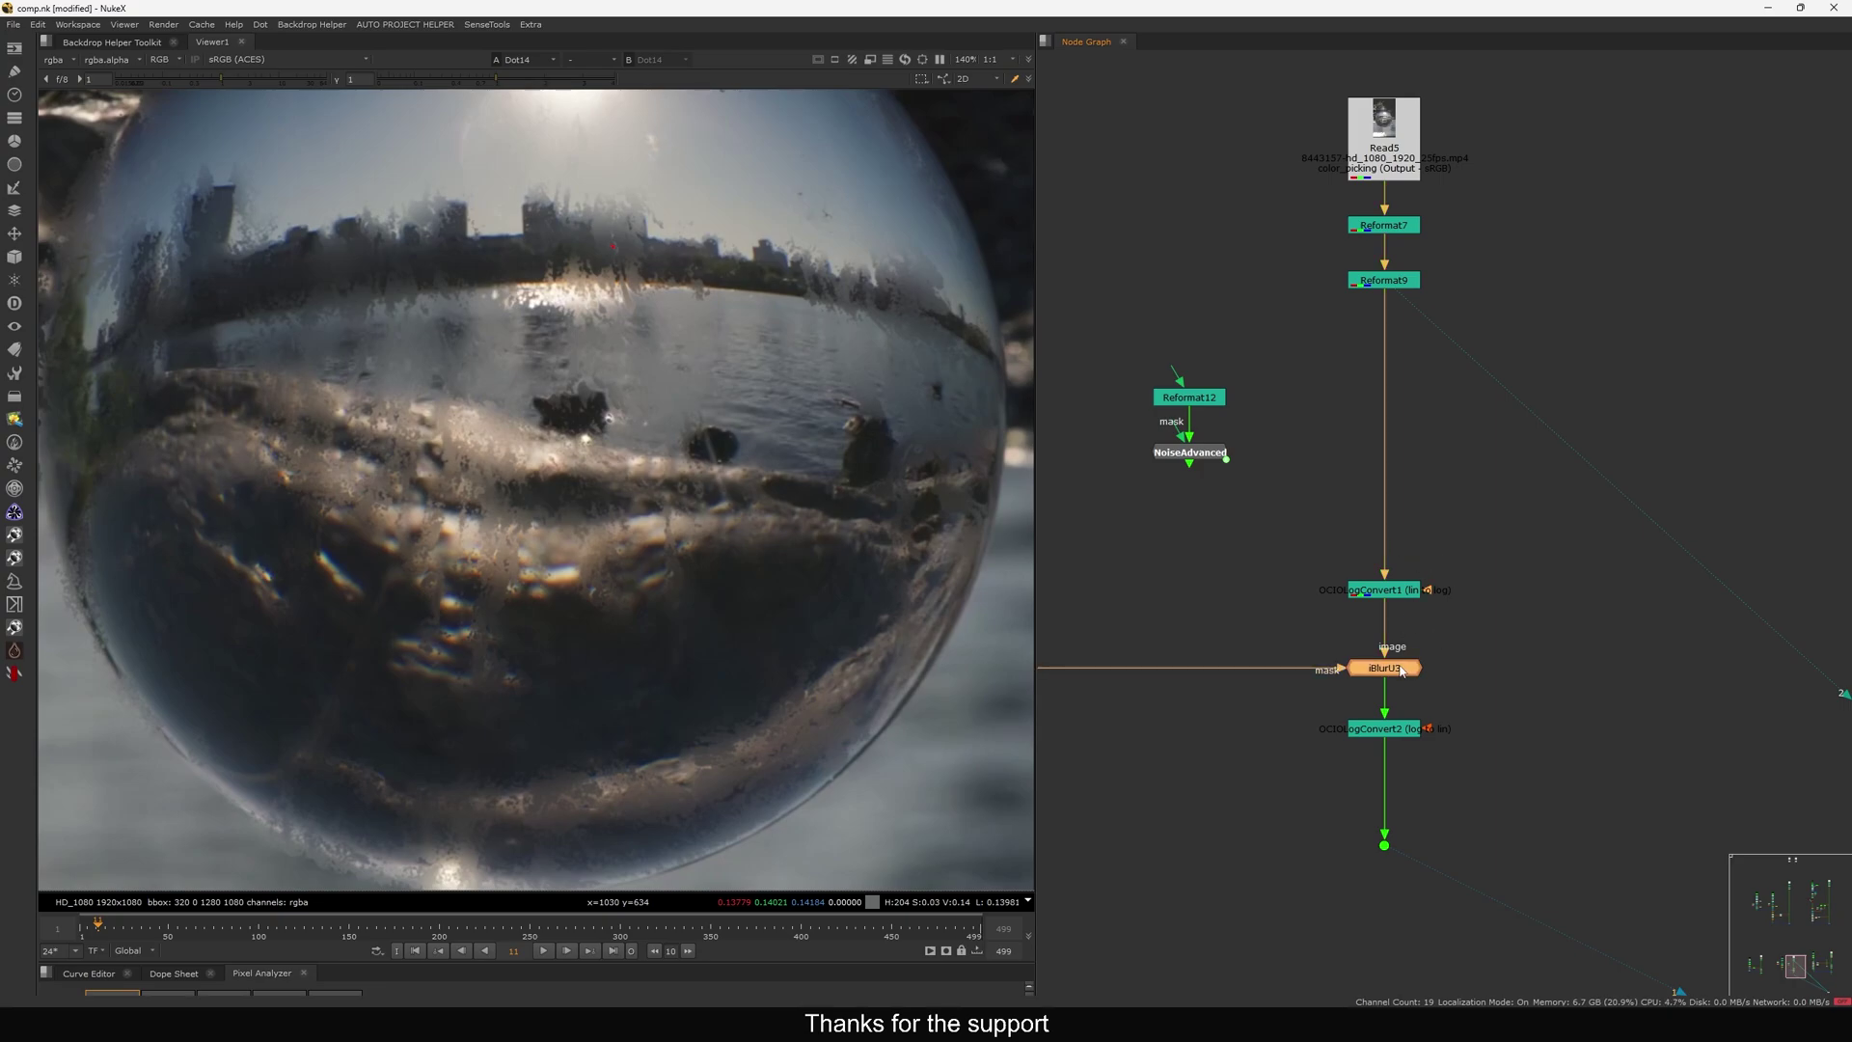
{"action": "double_click", "coordinate": [1400, 666]}
{"action": "left_click", "coordinate": [1317, 581]}
{"action": "double_click", "coordinate": [1398, 599]}
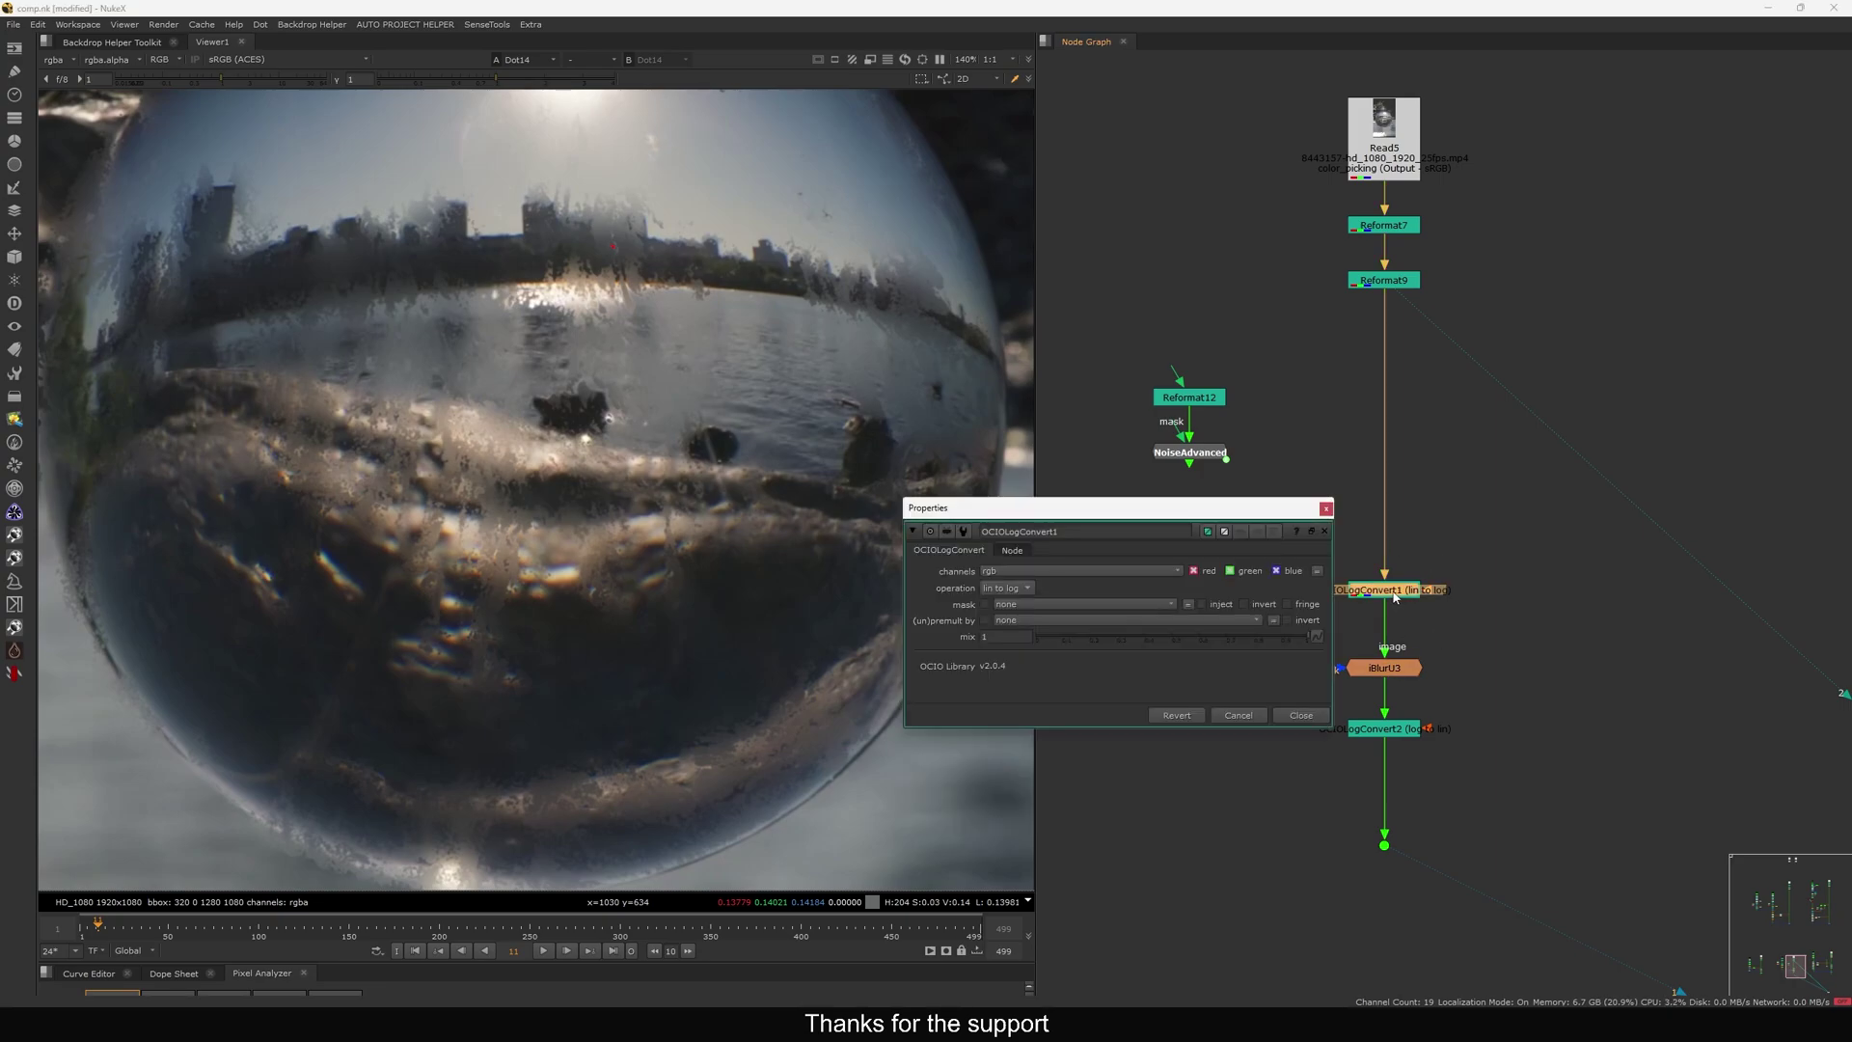
{"action": "left_click_drag", "start_coordinate": [1182, 528], "coordinate": [1187, 524]}
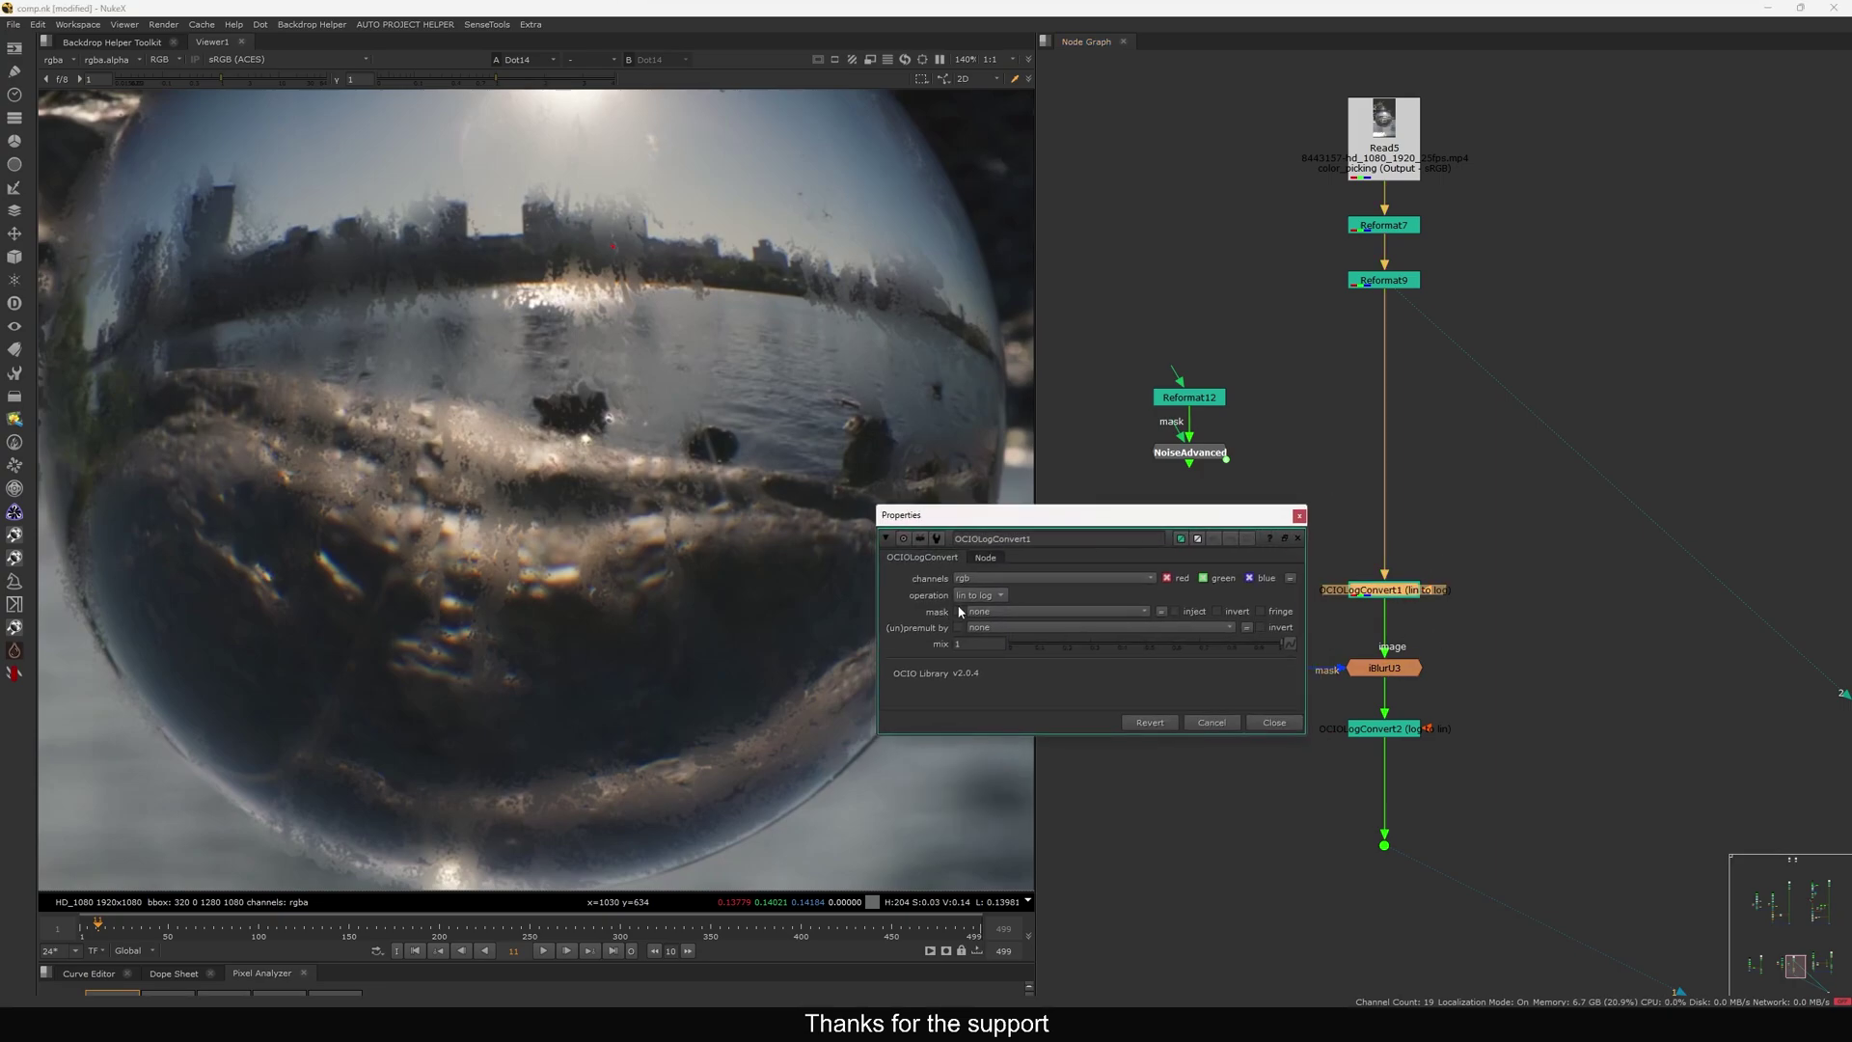
{"action": "left_click", "coordinate": [977, 600]}
{"action": "left_click", "coordinate": [980, 600]}
{"action": "left_click", "coordinate": [1274, 722]}
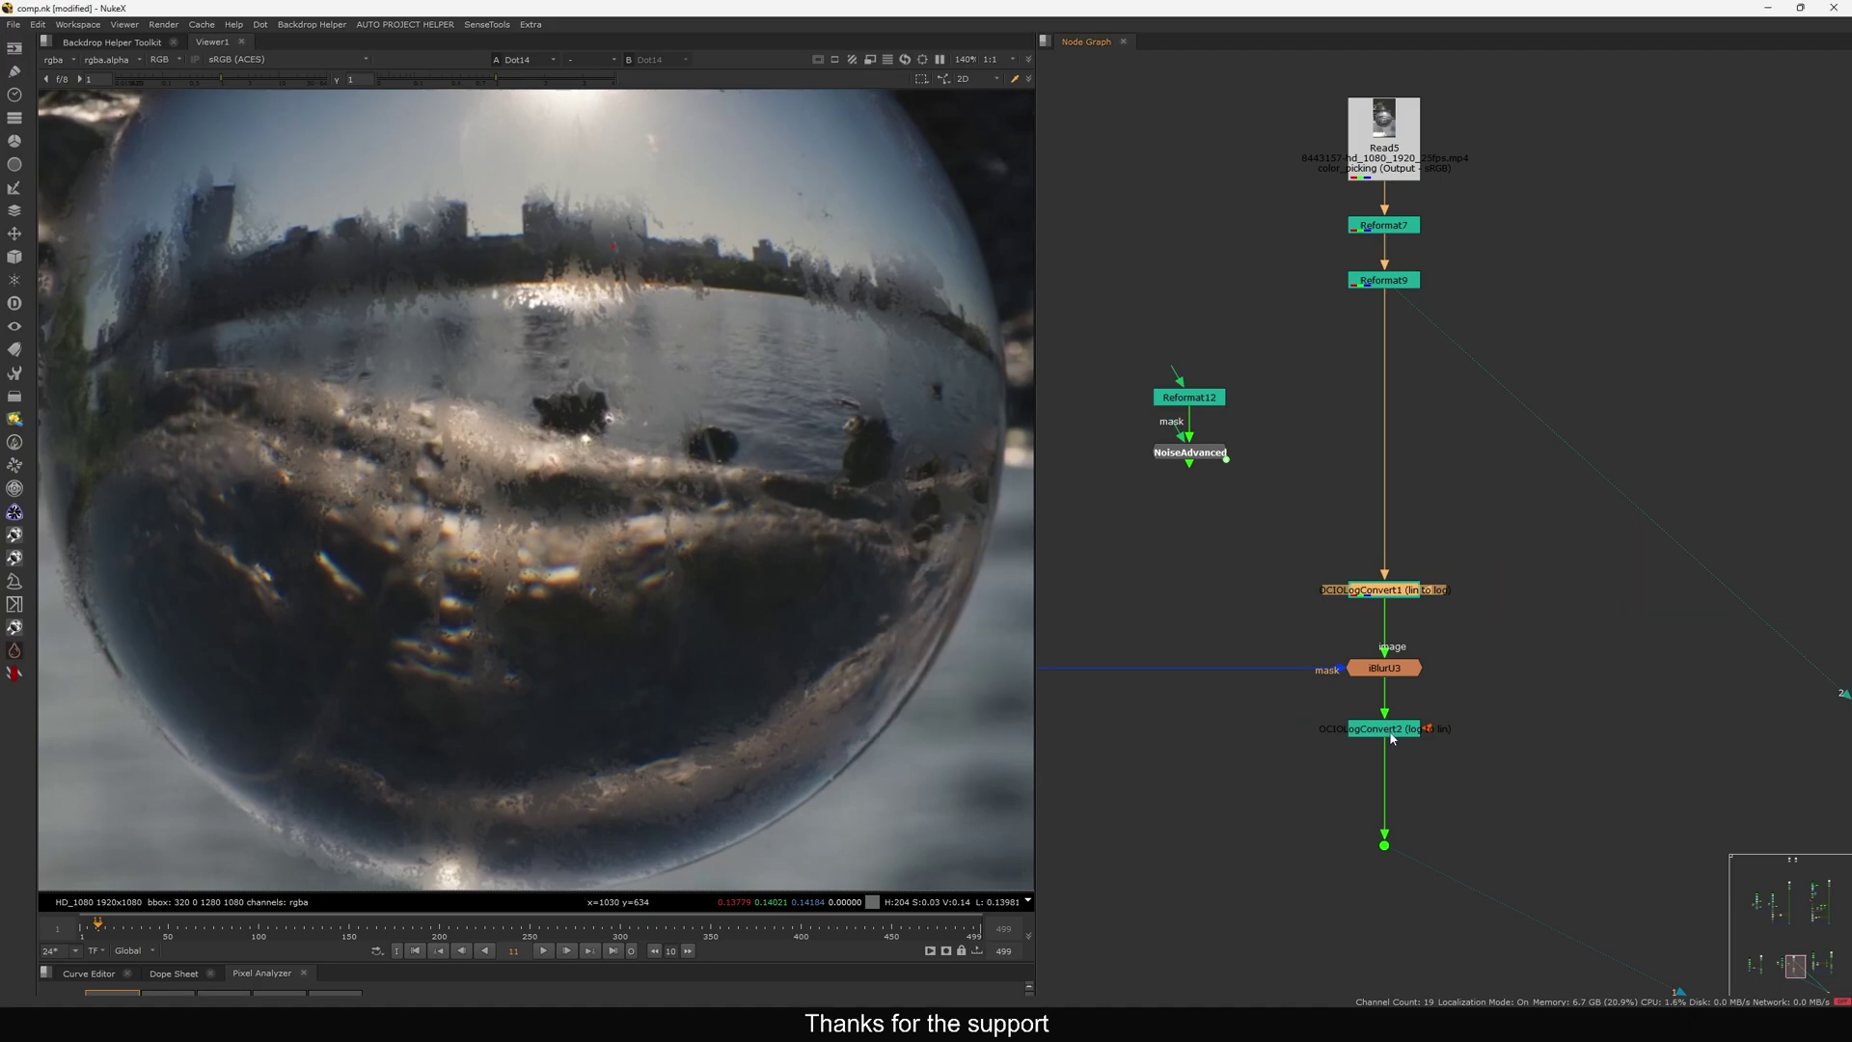
{"action": "double_click", "coordinate": [1384, 728]}
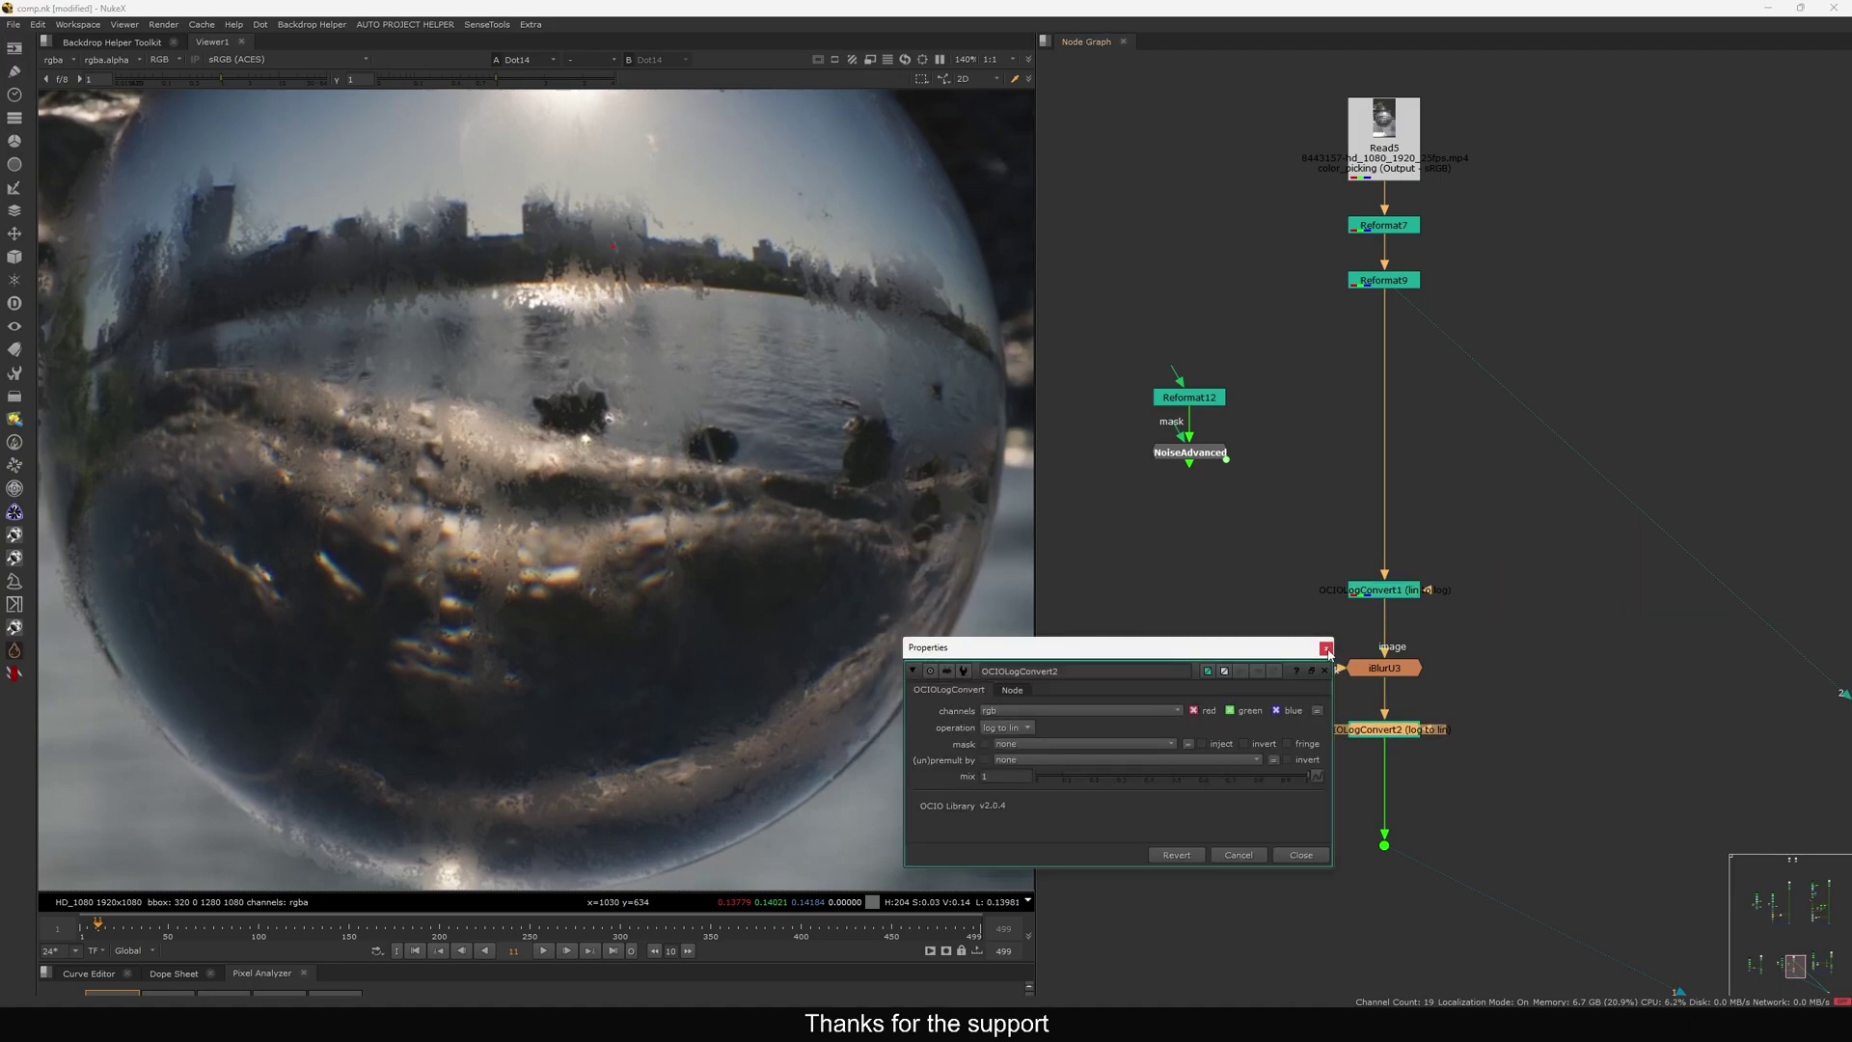
{"action": "left_click", "coordinate": [1327, 648]}
Display the pink plate comp's Dot19 output, fitted to the viewer.
{"action": "scroll", "coordinate": [1277, 673], "scroll_direction": "down", "scroll_amount": 5}
{"action": "middle_click_drag", "start_coordinate": [1447, 642], "coordinate": [1375, 633]}
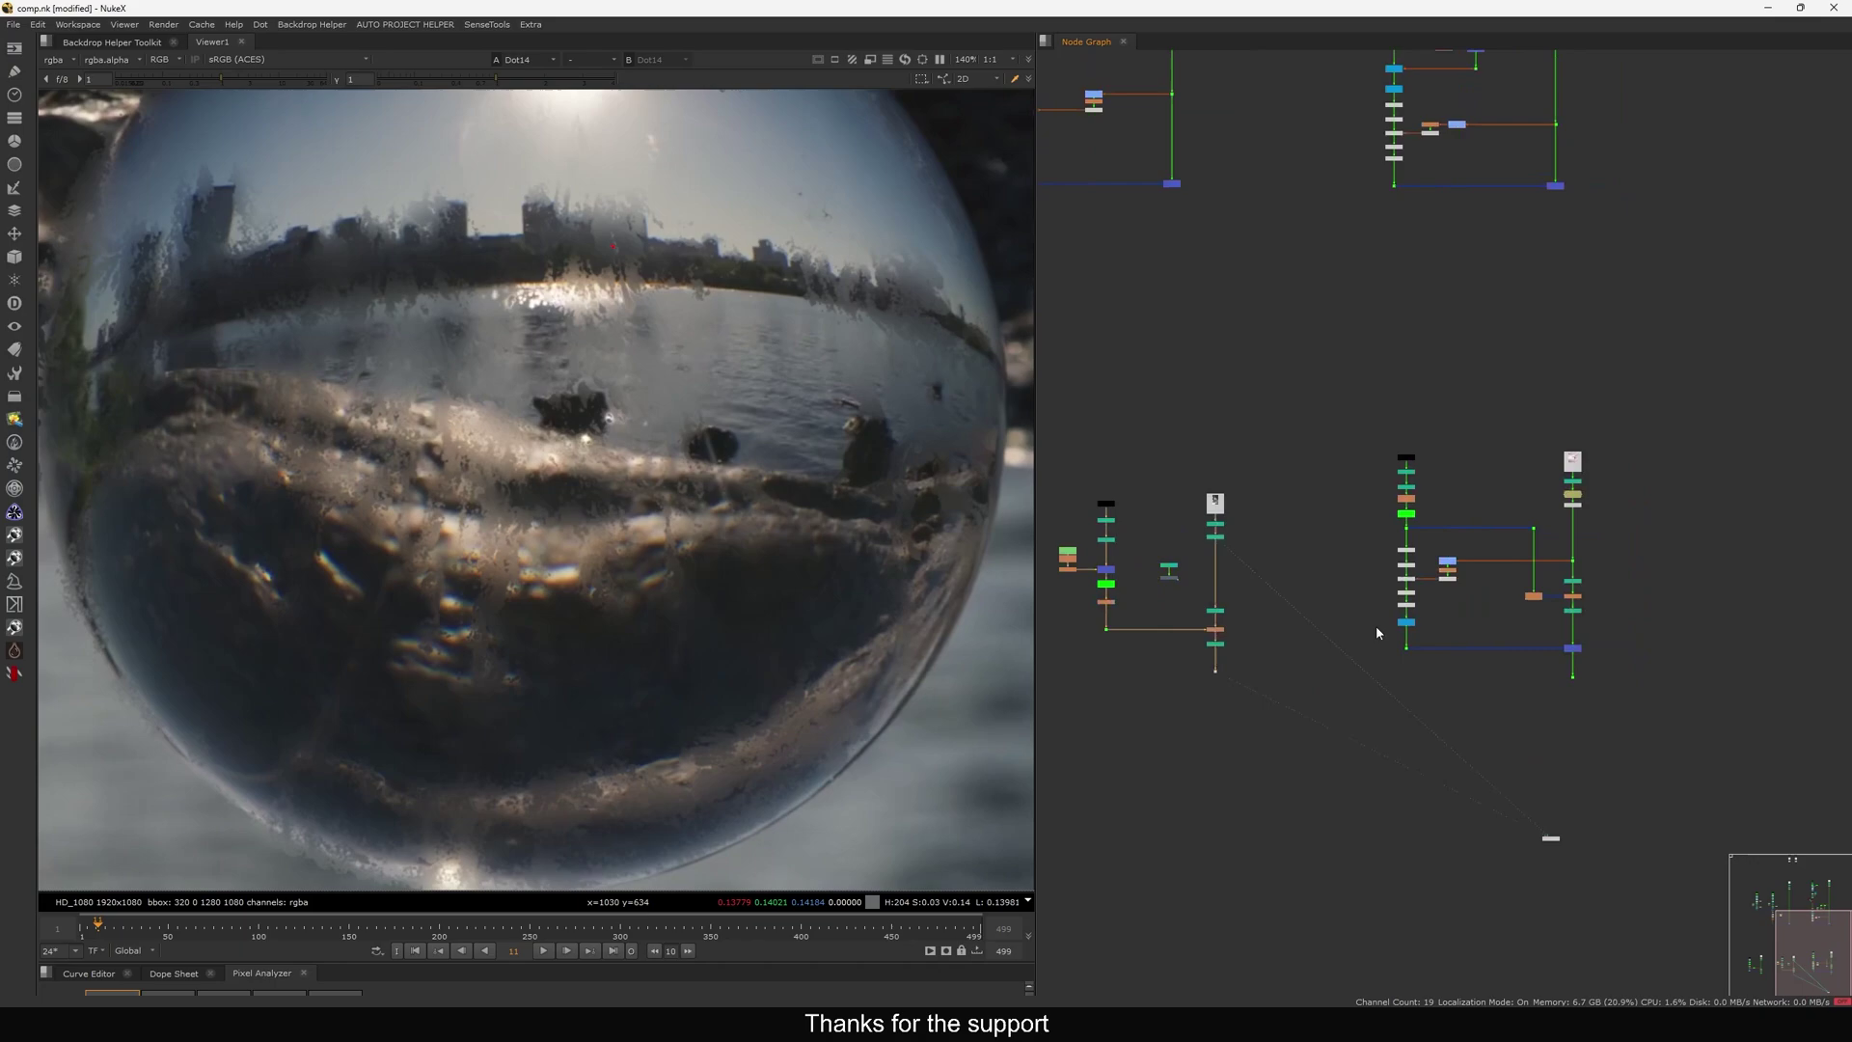
{"action": "scroll", "coordinate": [1375, 633], "scroll_direction": "up", "scroll_amount": 3}
{"action": "left_click_drag", "start_coordinate": [1415, 695], "coordinate": [1529, 629]}
{"action": "key", "text": "1"}
{"action": "key", "text": "f"}
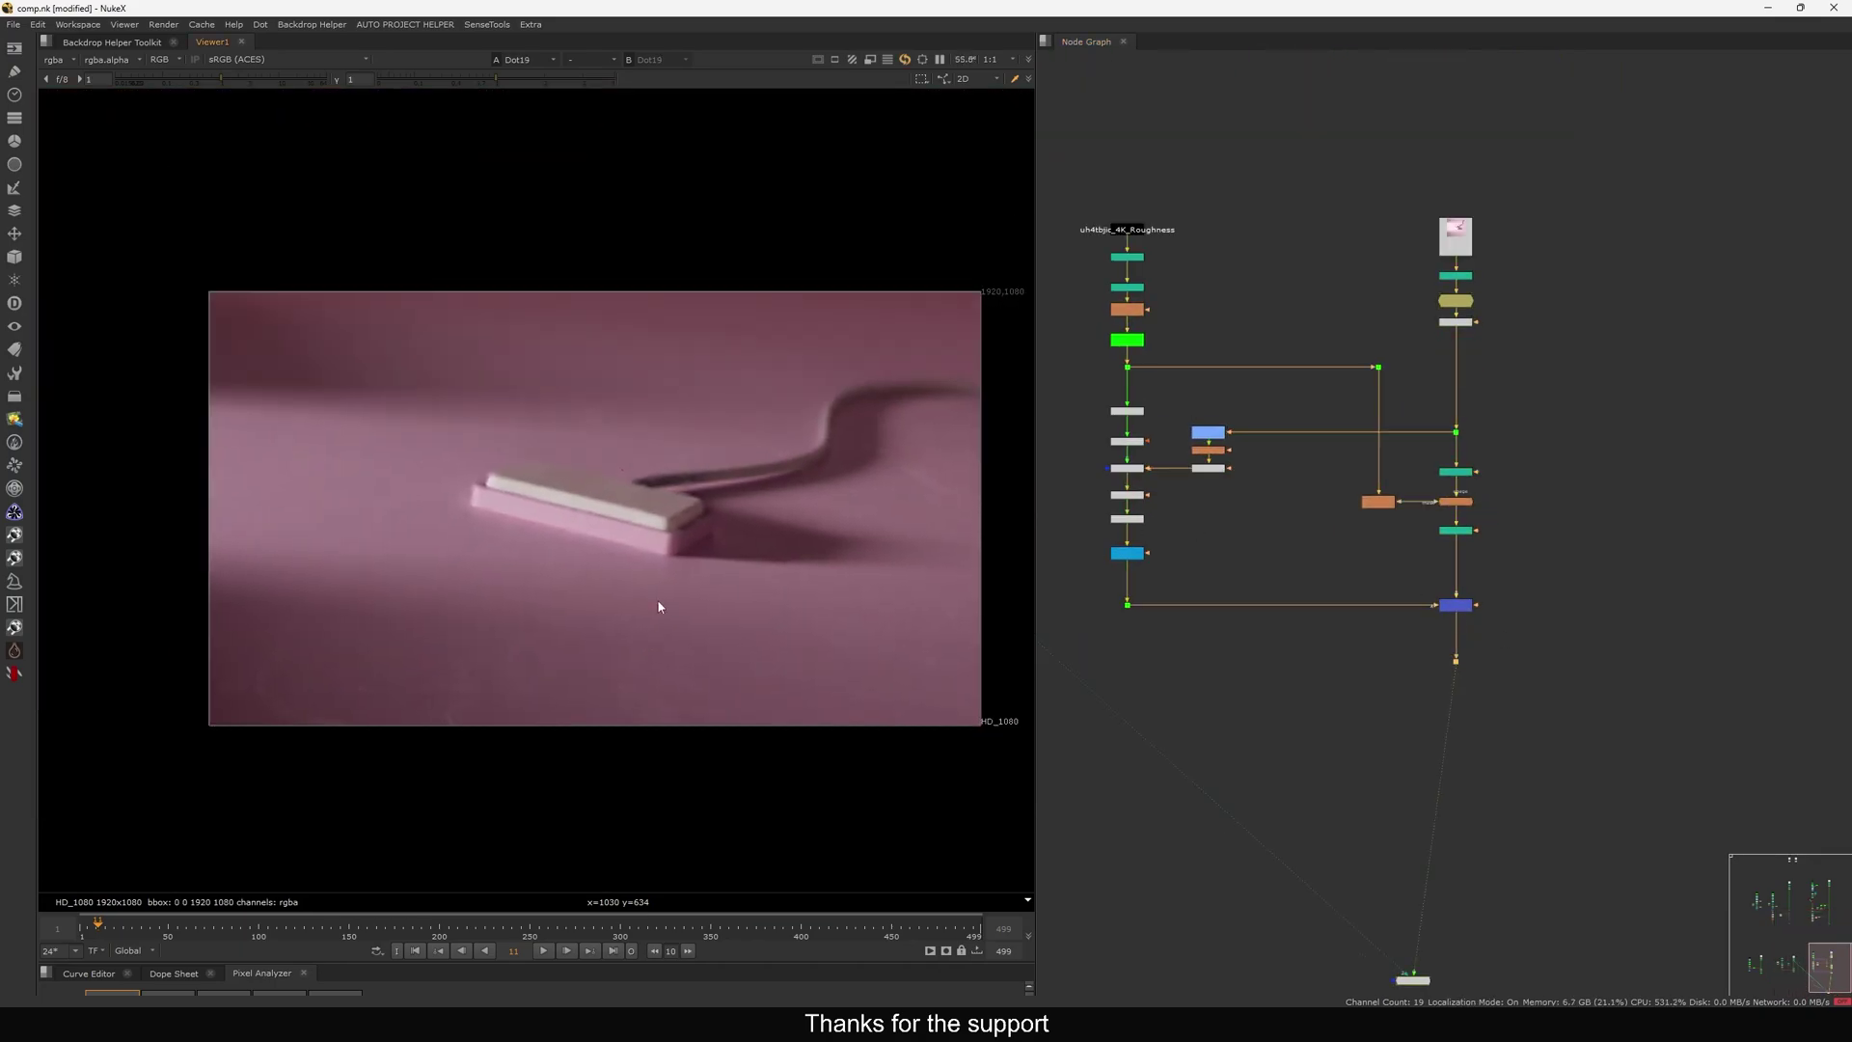
Examine the dirt and smudges around the white device, its cable and the pink surface.
{"action": "middle_click_drag", "start_coordinate": [659, 607], "coordinate": [644, 637]}
{"action": "scroll", "coordinate": [649, 536], "scroll_direction": "up", "scroll_amount": 5}
{"action": "scroll", "coordinate": [738, 567], "scroll_direction": "down", "scroll_amount": 3}
{"action": "middle_click_drag", "start_coordinate": [738, 567], "coordinate": [554, 608]}
{"action": "middle_click_drag", "start_coordinate": [703, 596], "coordinate": [579, 558]}
{"action": "scroll", "coordinate": [753, 548], "scroll_direction": "up", "scroll_amount": 2}
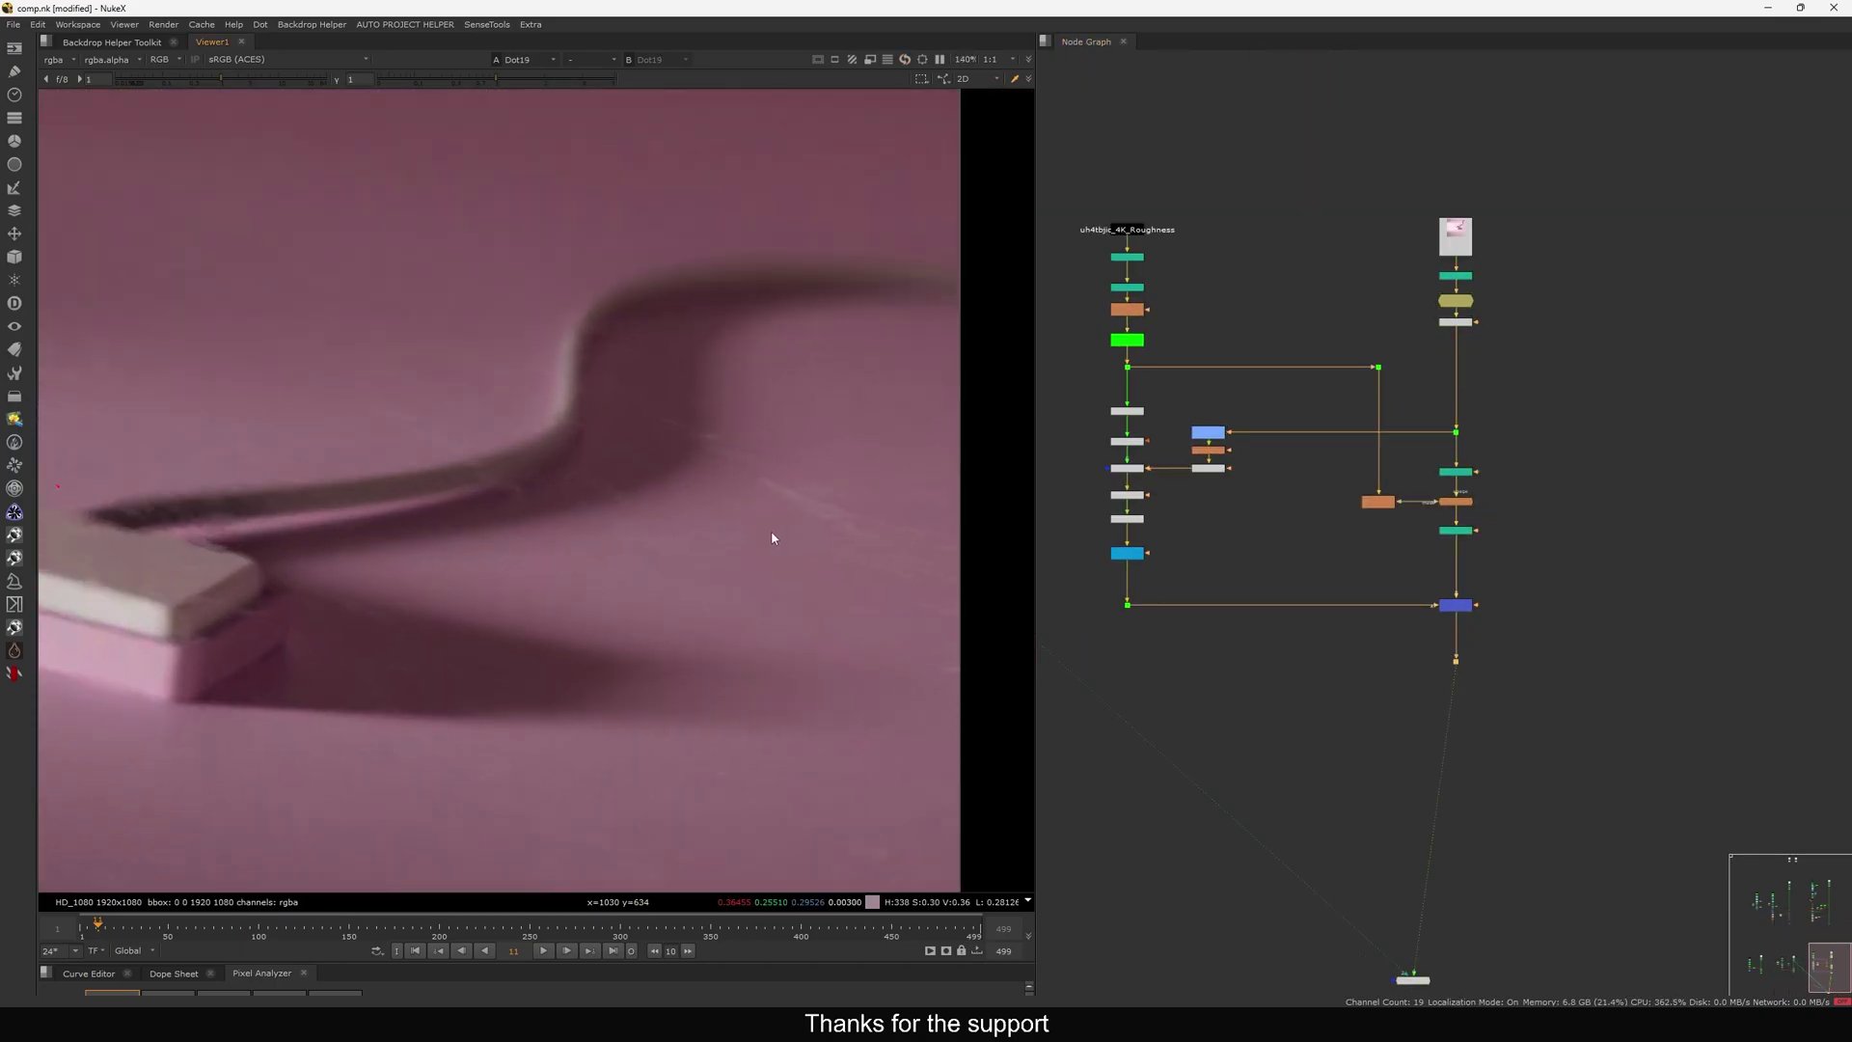
{"action": "scroll", "coordinate": [772, 537], "scroll_direction": "down", "scroll_amount": 2}
{"action": "scroll", "coordinate": [724, 575], "scroll_direction": "up", "scroll_amount": 3}
{"action": "scroll", "coordinate": [591, 546], "scroll_direction": "down", "scroll_amount": 3}
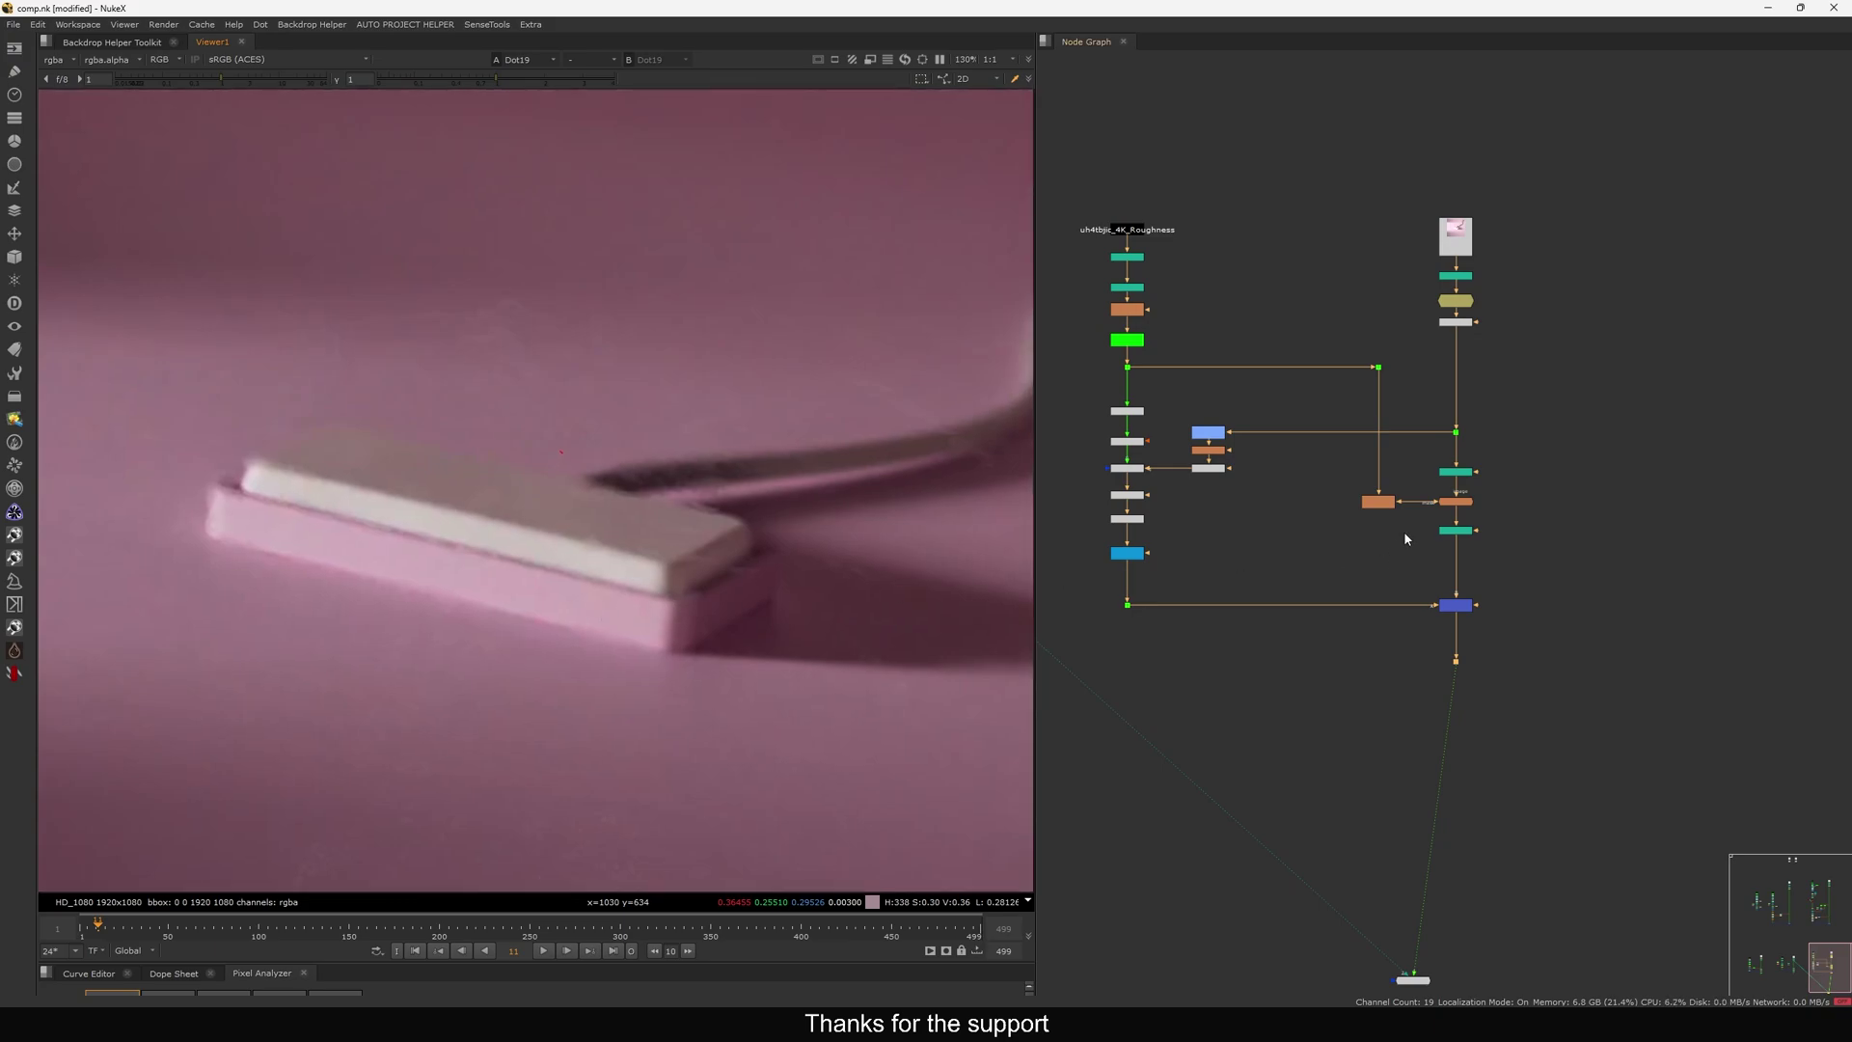
View the OCIOLogConvert6 output and compare the blurred plate with the final Dot19 result around the device.
{"action": "scroll", "coordinate": [1428, 511], "scroll_direction": "up", "scroll_amount": 3}
{"action": "left_click_drag", "start_coordinate": [1599, 419], "coordinate": [1379, 599]}
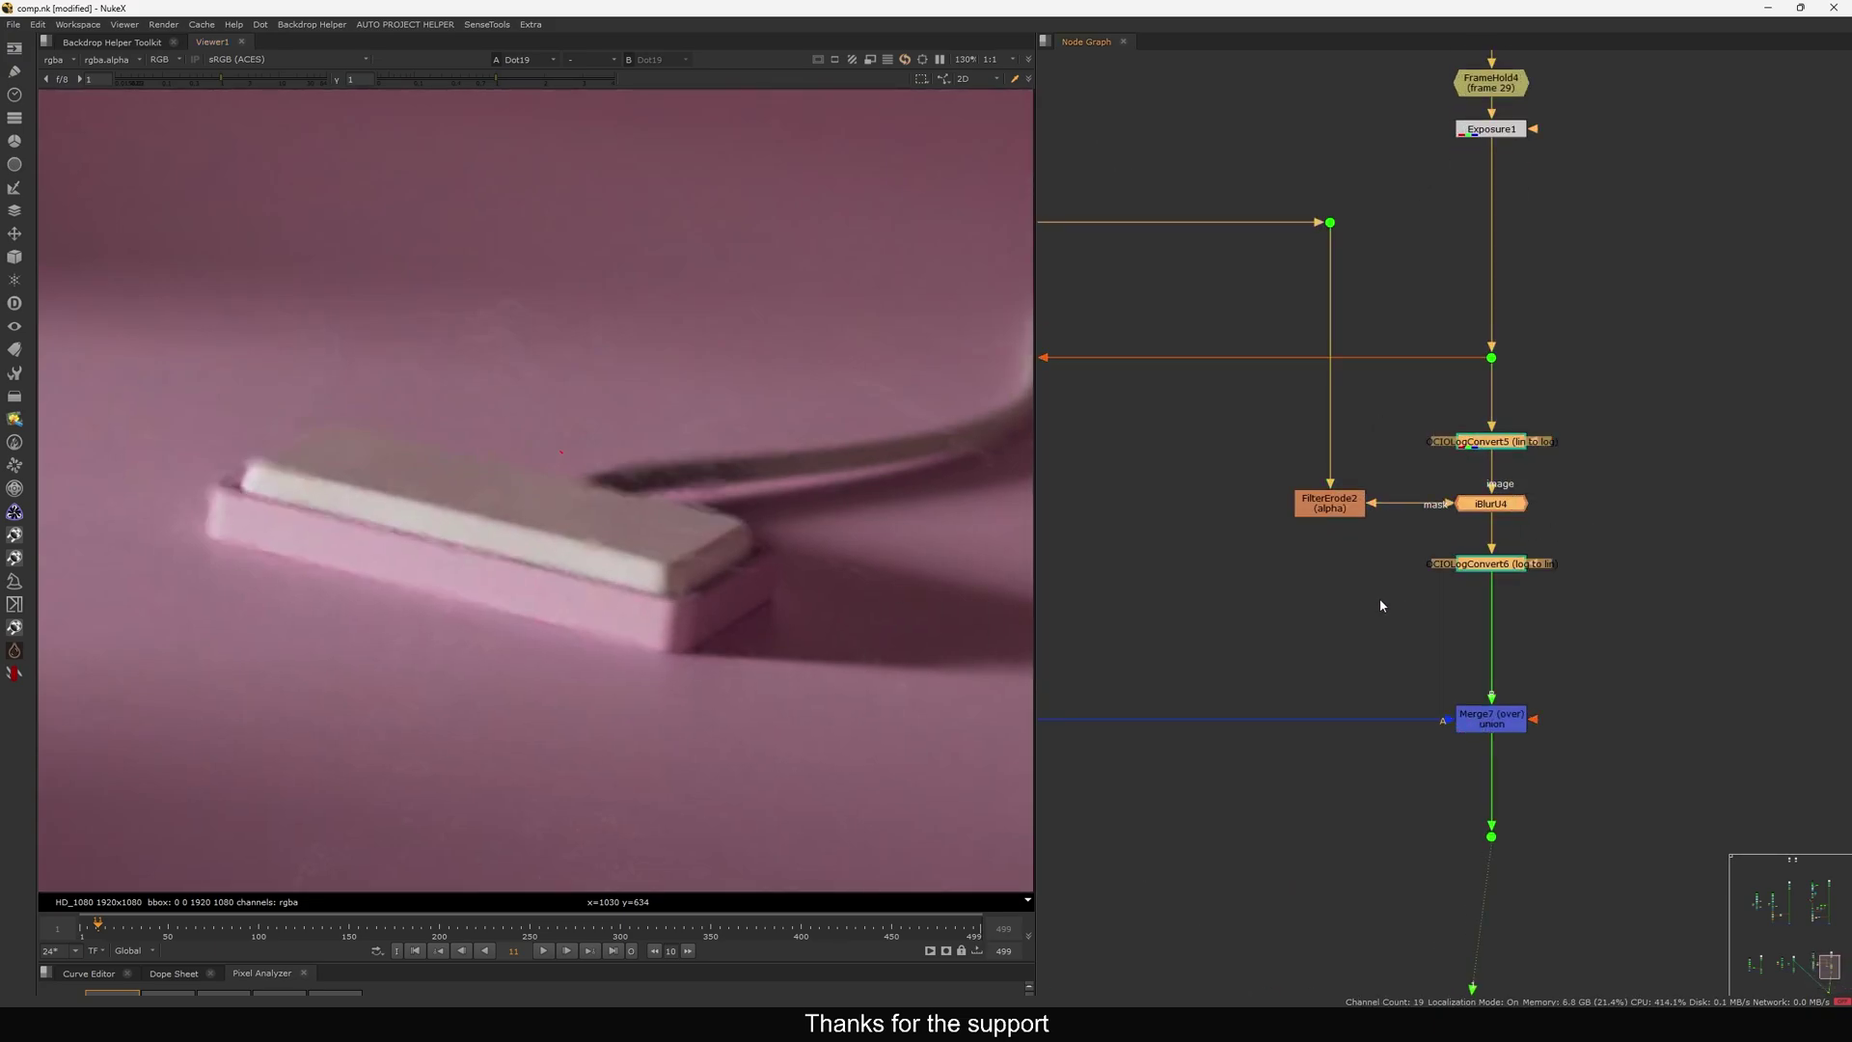
{"action": "left_click", "coordinate": [1478, 564]}
{"action": "key", "text": "1"}
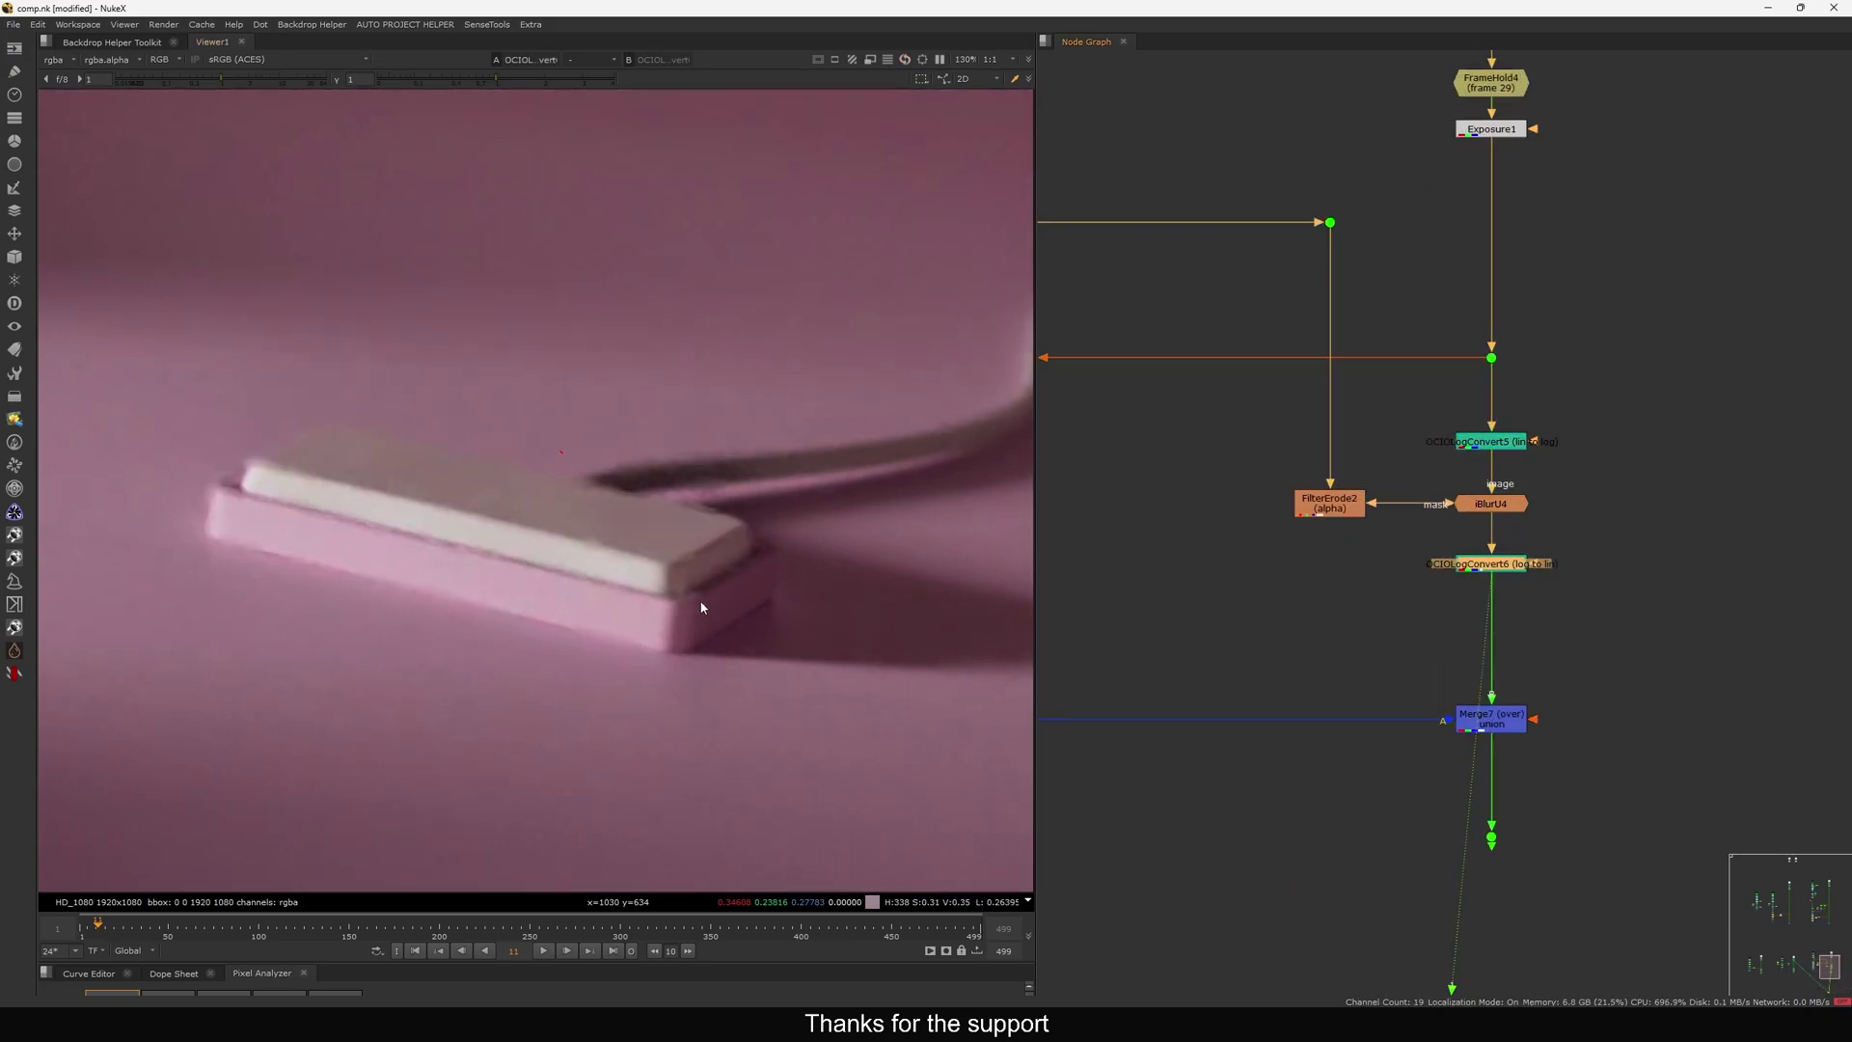
{"action": "scroll", "coordinate": [645, 567], "scroll_direction": "up", "scroll_amount": 3}
{"action": "scroll", "coordinate": [1341, 696], "scroll_direction": "down", "scroll_amount": 6}
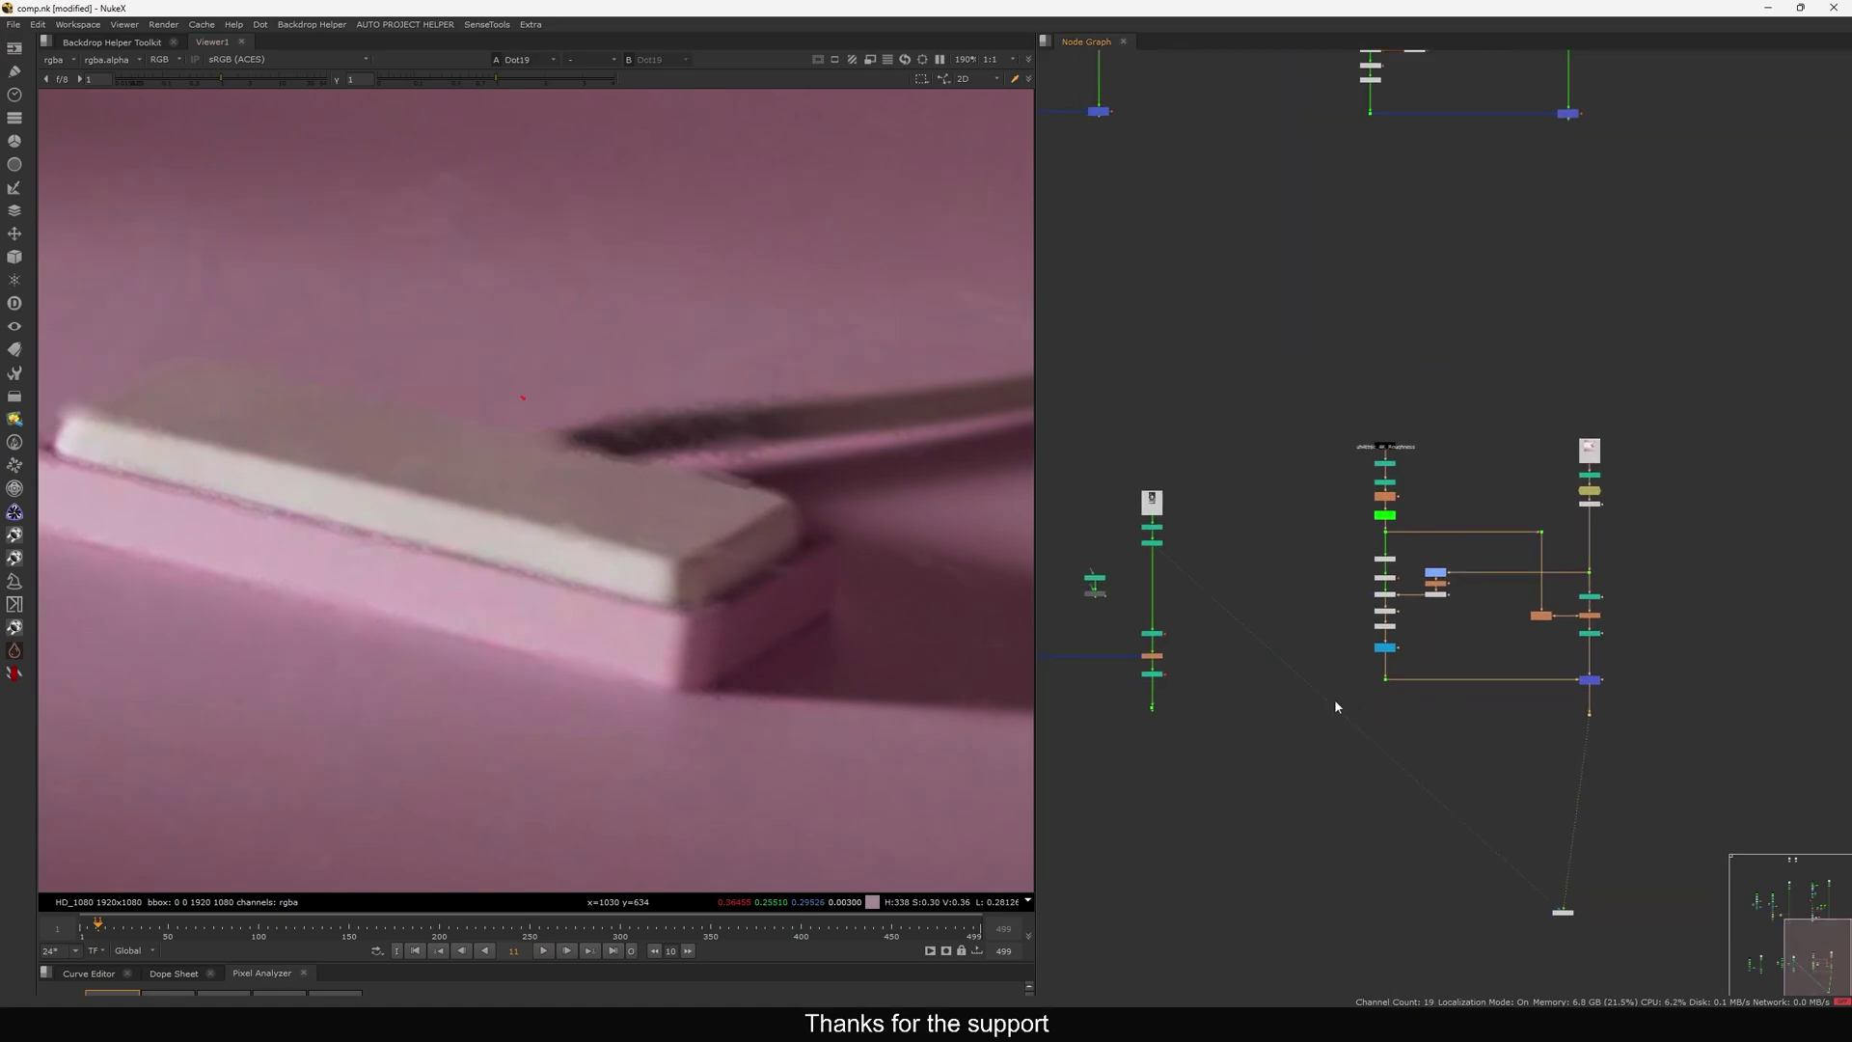
View the pink comp's dirt layer at Dot15 with the viewer gain raised.
{"action": "scroll", "coordinate": [1370, 680], "scroll_direction": "up", "scroll_amount": 3}
{"action": "left_click", "coordinate": [1380, 668]}
{"action": "key", "text": "1"}
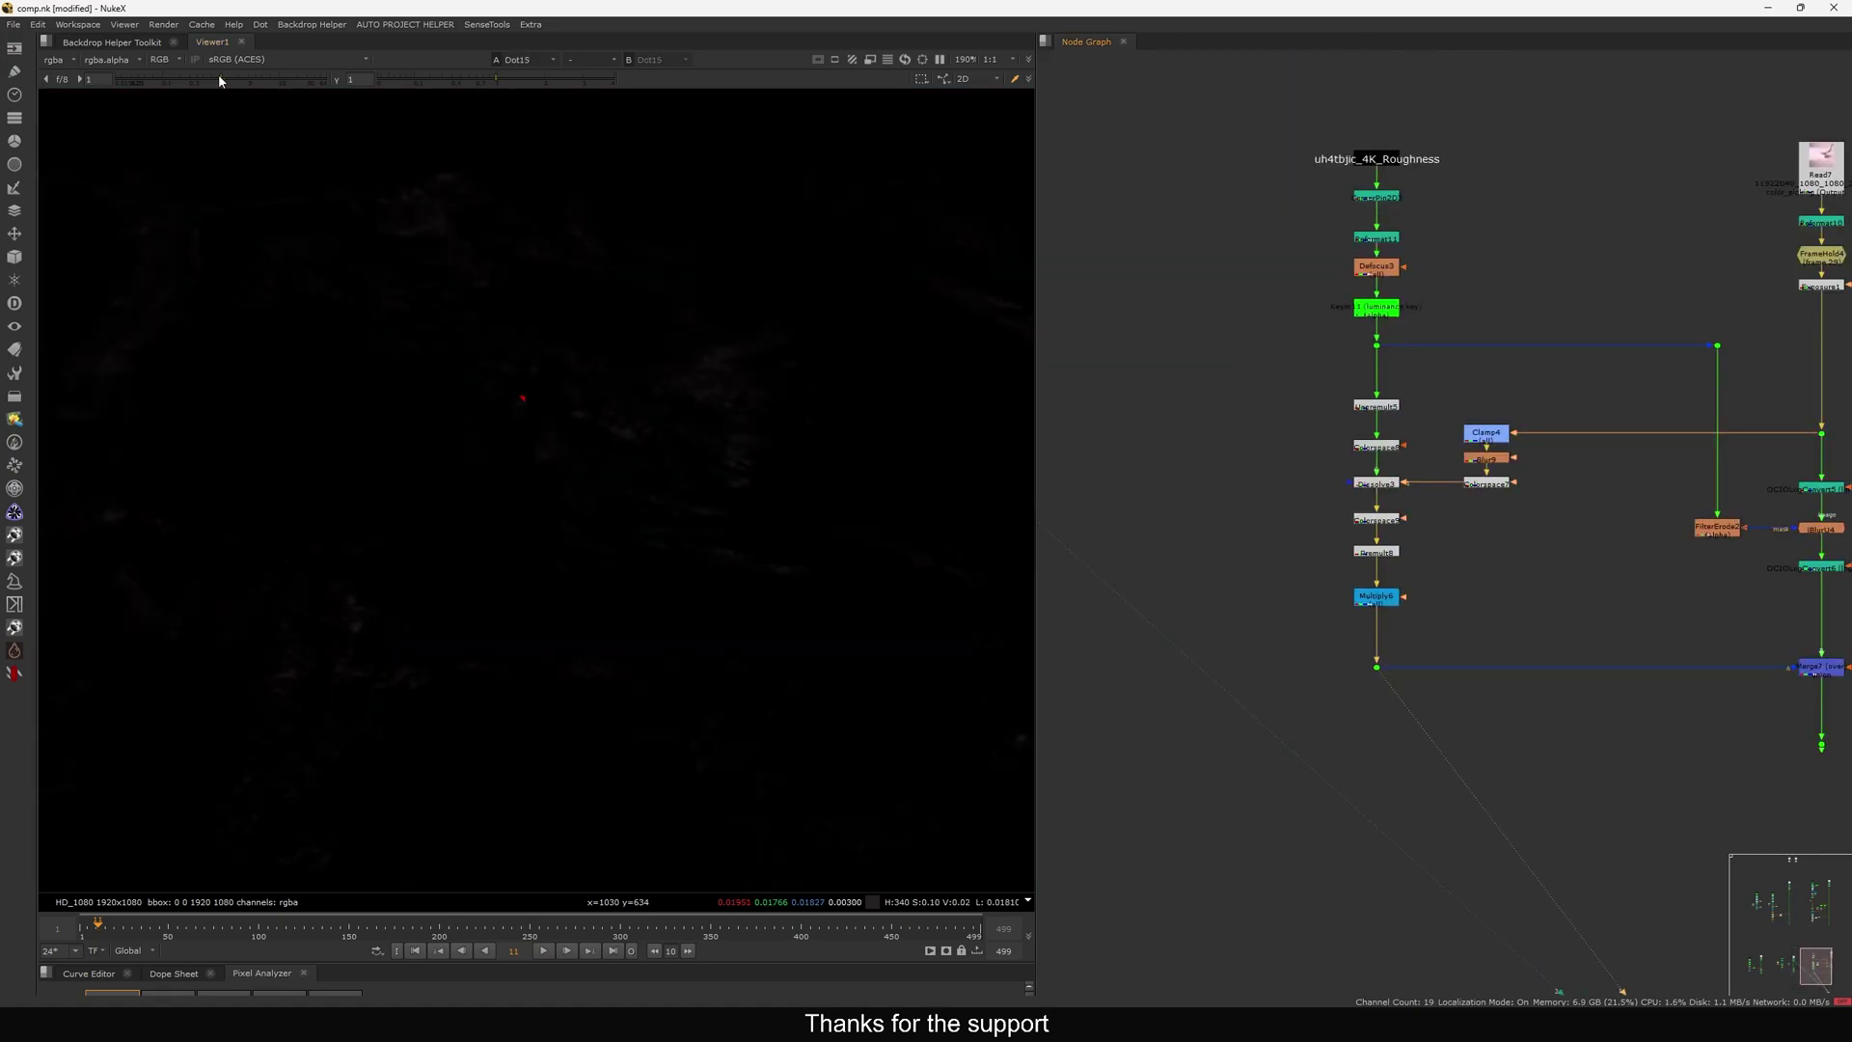
{"action": "left_click_drag", "start_coordinate": [220, 78], "coordinate": [270, 78]}
{"action": "scroll", "coordinate": [447, 260], "scroll_direction": "down", "scroll_amount": 6}
Display the Dot19 output again, fitted to the viewer, and reset the viewer gain.
{"action": "middle_click_drag", "start_coordinate": [1747, 701], "coordinate": [1372, 662]}
{"action": "left_click", "coordinate": [1579, 747]}
{"action": "key", "text": "1"}
{"action": "key", "text": "f"}
{"action": "left_click", "coordinate": [62, 78]}
{"action": "scroll", "coordinate": [1353, 413], "scroll_direction": "down", "scroll_amount": 3}
{"action": "middle_click_drag", "start_coordinate": [1353, 413], "coordinate": [1403, 622]}
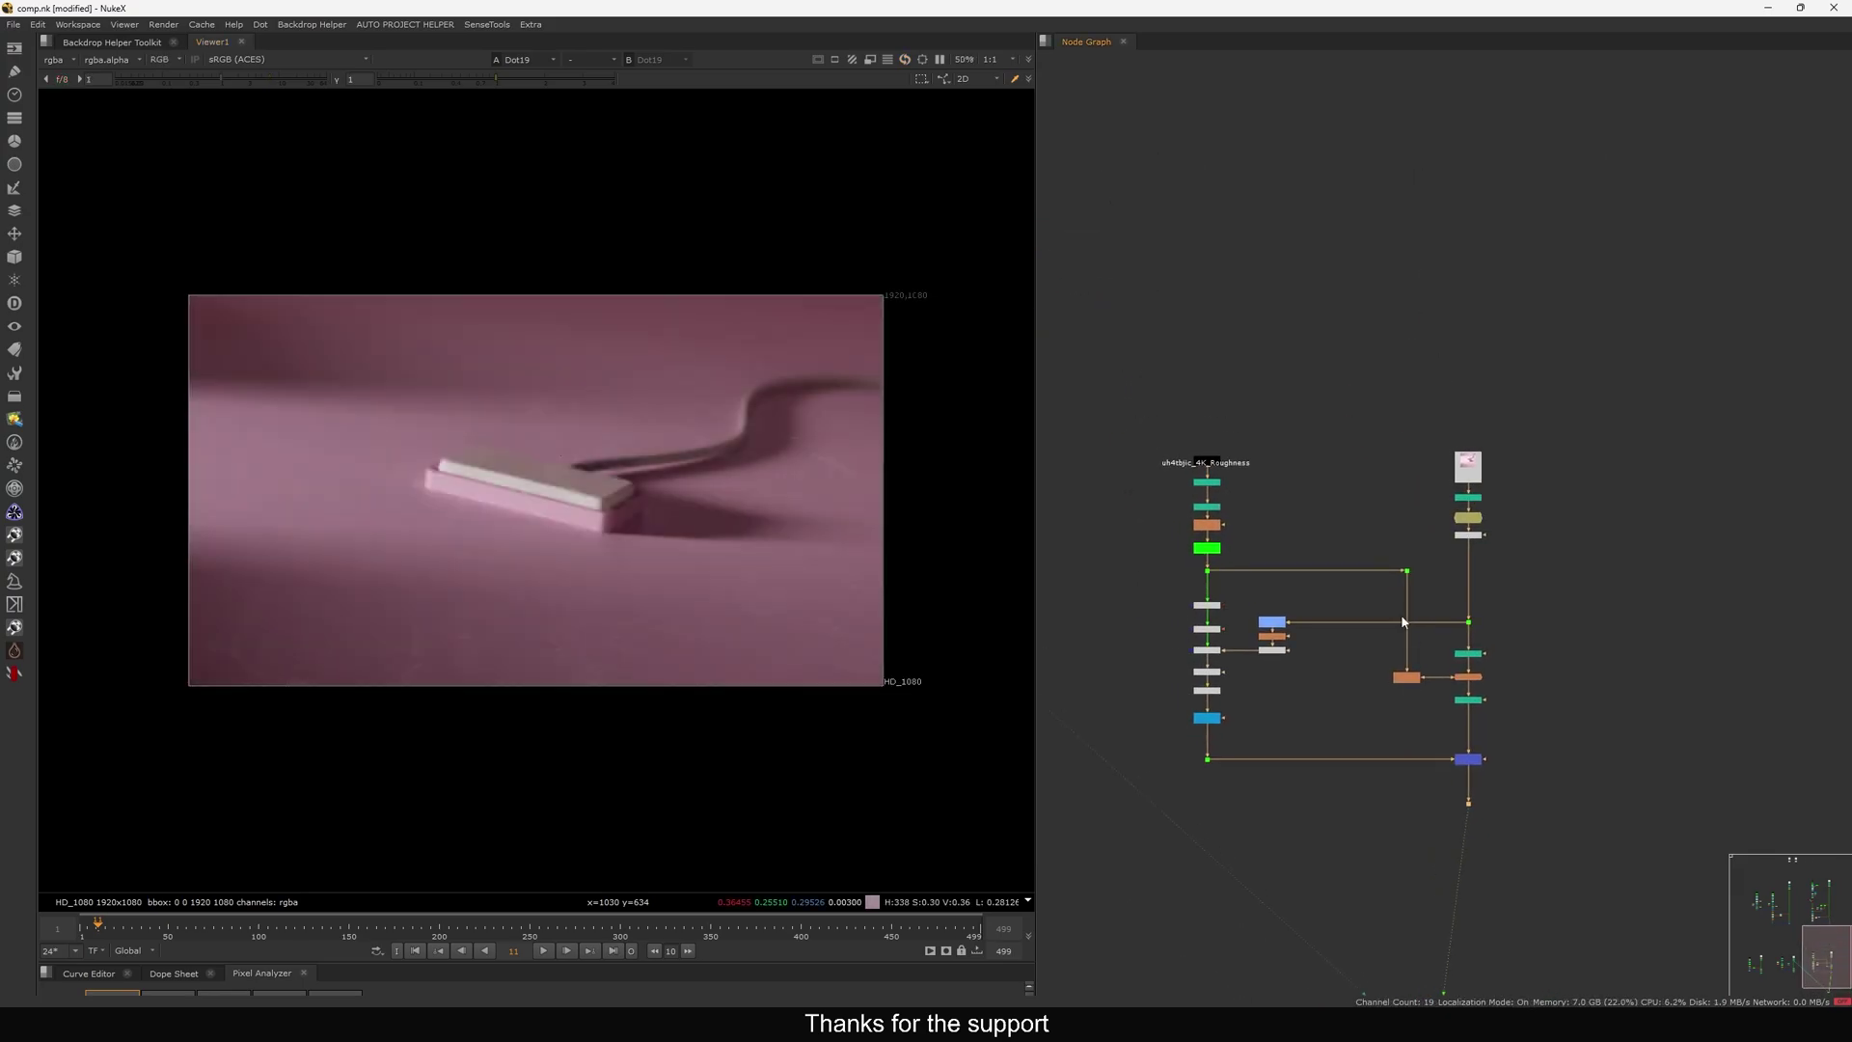
View the uh4tbjic_4K_Roughness texture feeding the pink comp and frame the whole node graph.
{"action": "left_click_drag", "start_coordinate": [1303, 419], "coordinate": [1151, 493]}
{"action": "key", "text": "1"}
{"action": "left_click", "coordinate": [1150, 513]}
{"action": "middle_click_drag", "start_coordinate": [1150, 515], "coordinate": [1266, 565]}
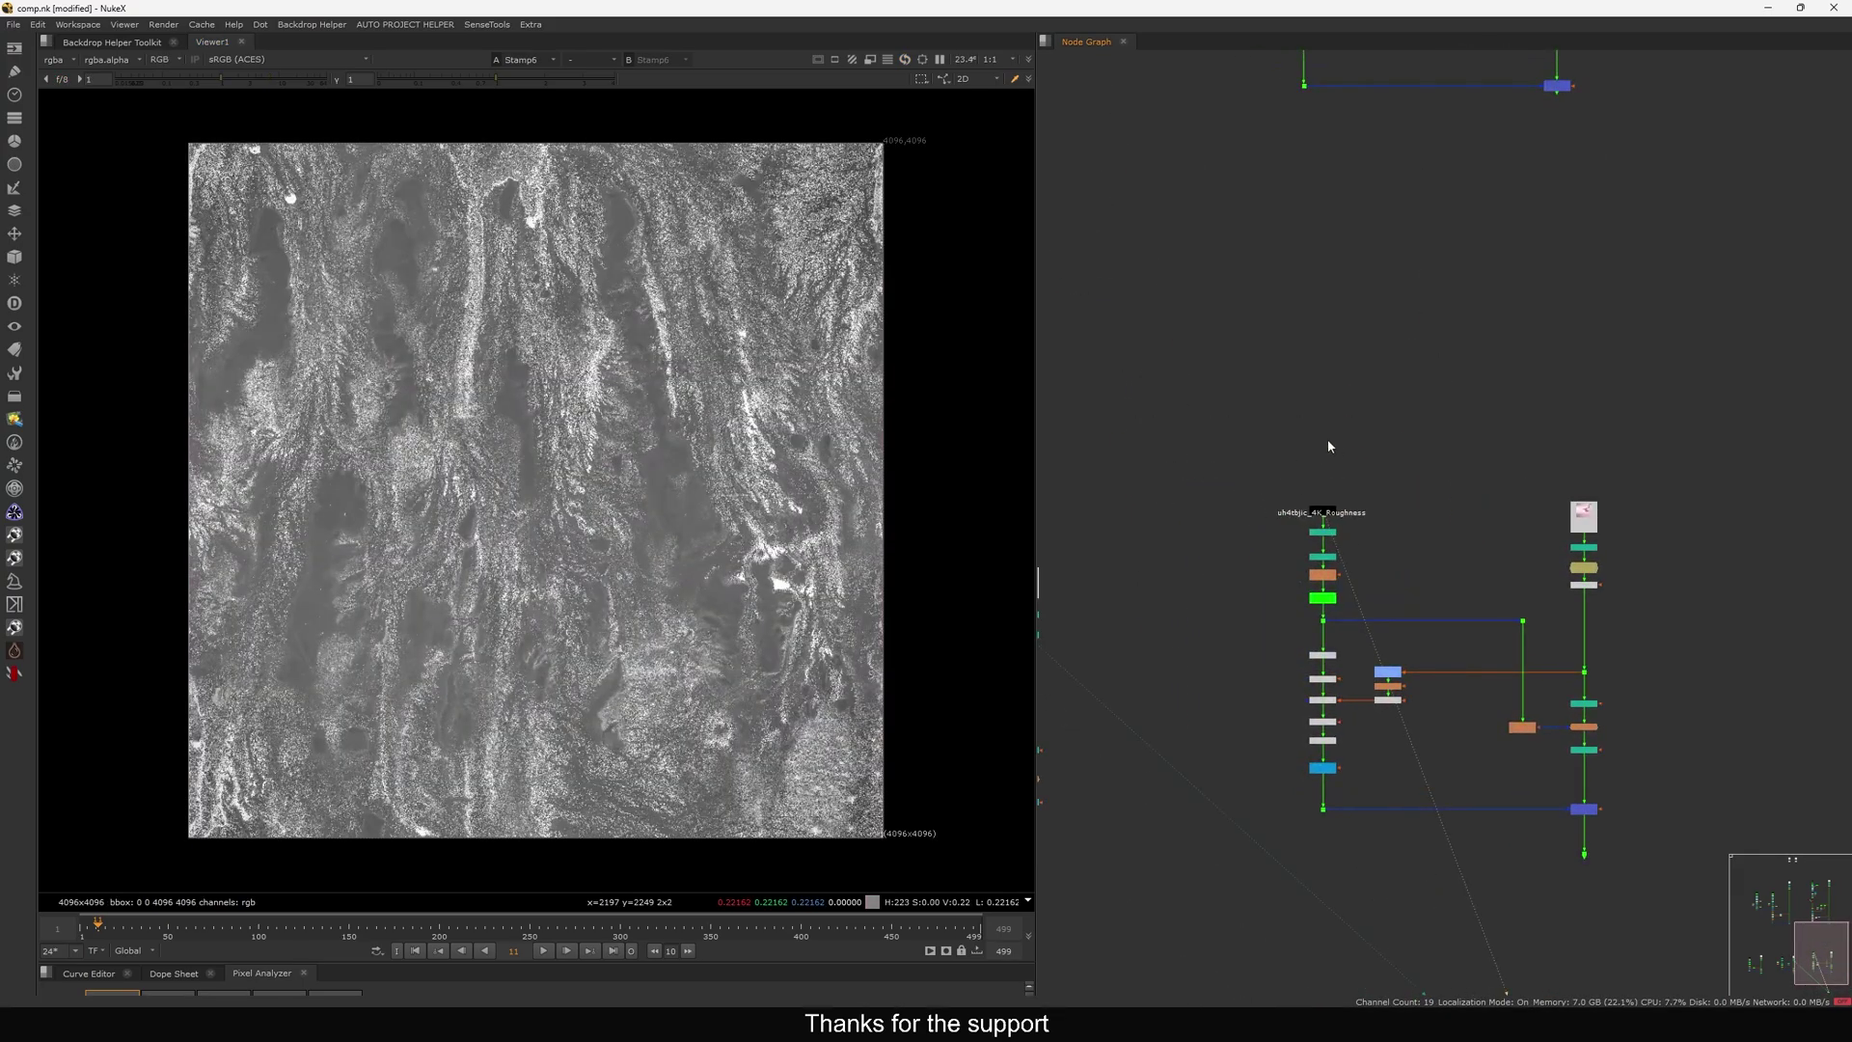
{"action": "key", "text": "f"}
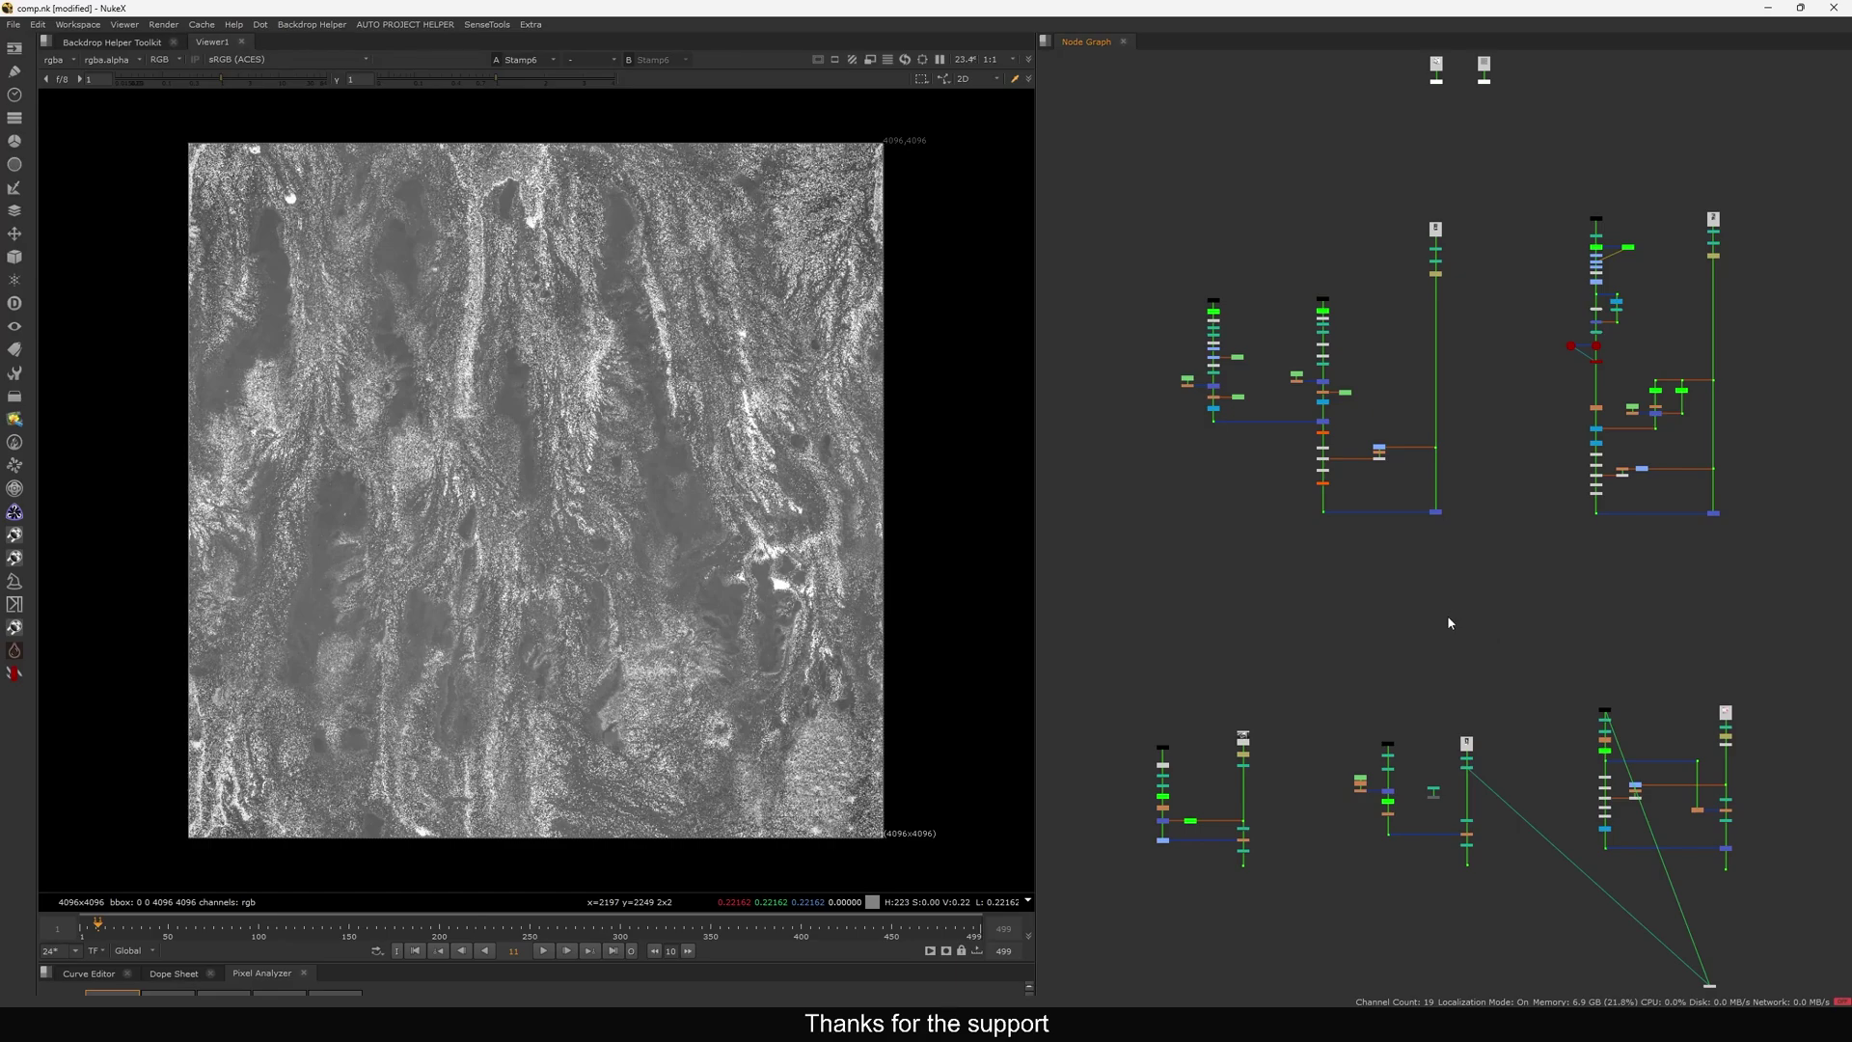
Display the clean pink plate at Exposure1 and examine the area beside the device.
{"action": "middle_click_drag", "start_coordinate": [1645, 764], "coordinate": [1421, 546]}
{"action": "scroll", "coordinate": [1501, 528], "scroll_direction": "up", "scroll_amount": 5}
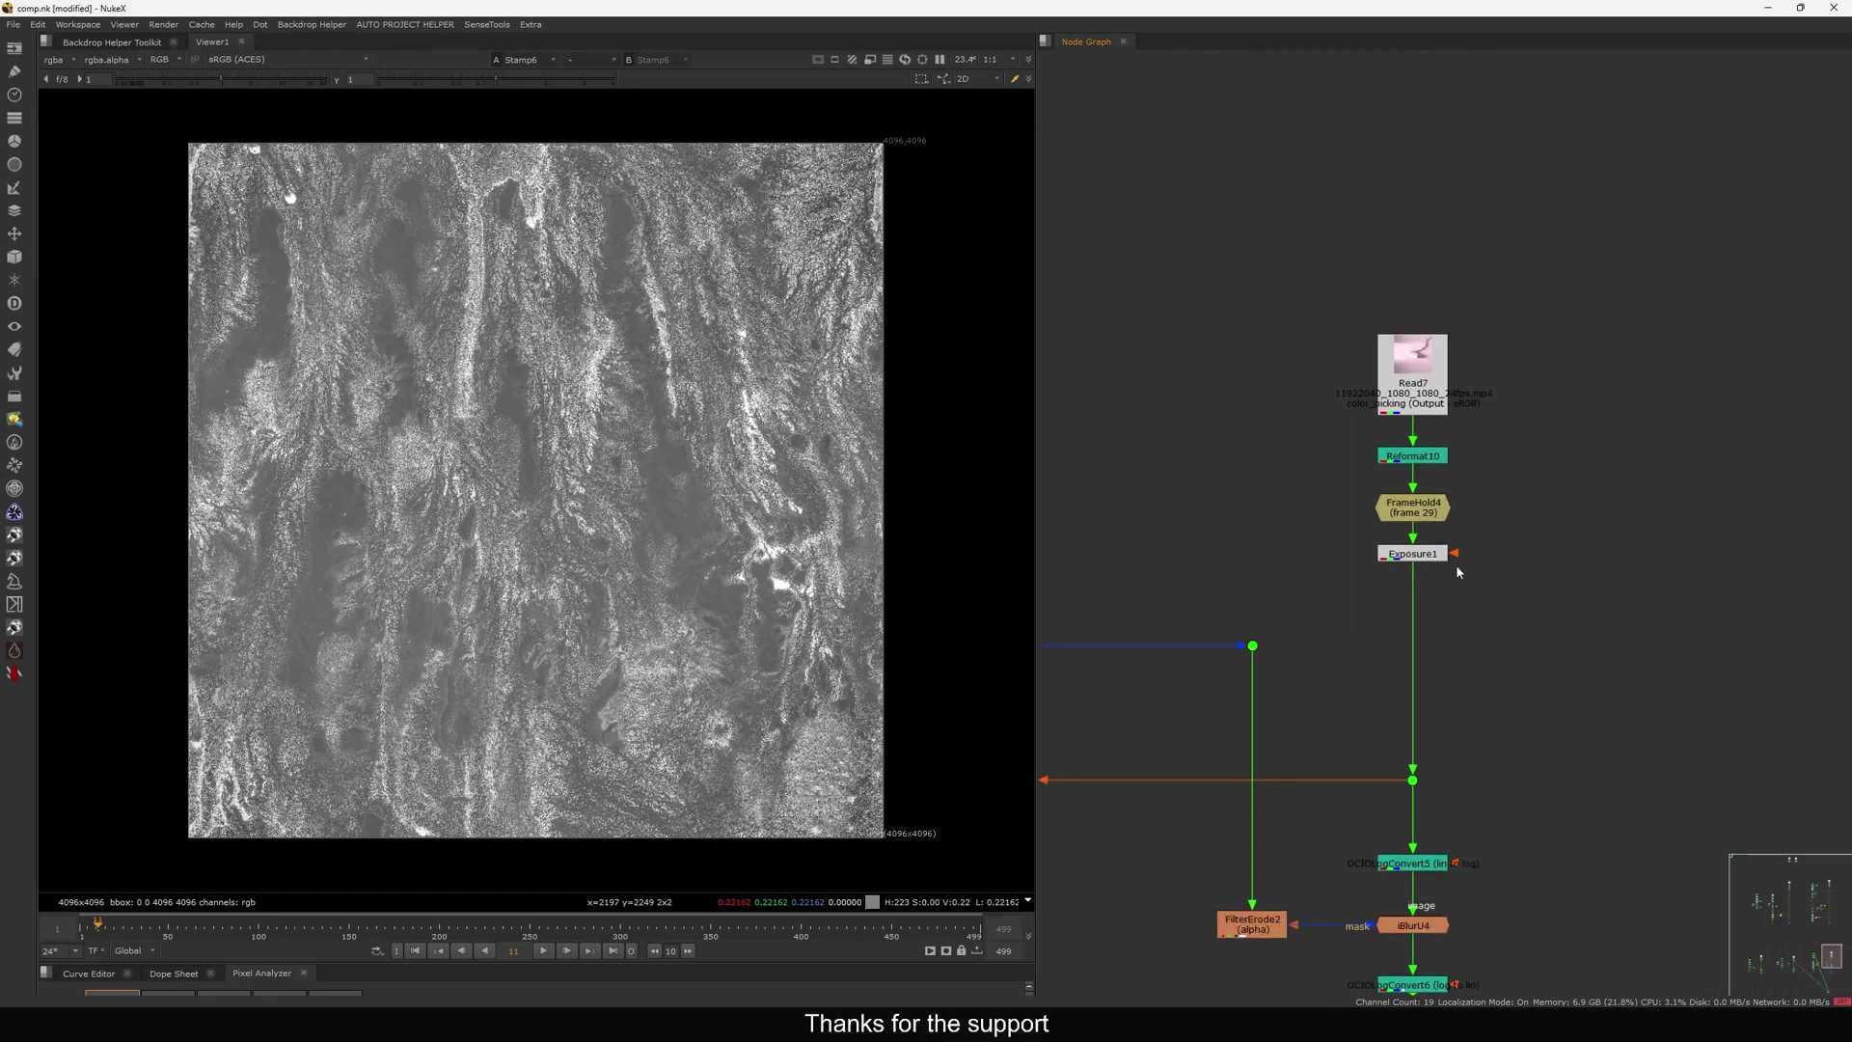
{"action": "key", "text": "1"}
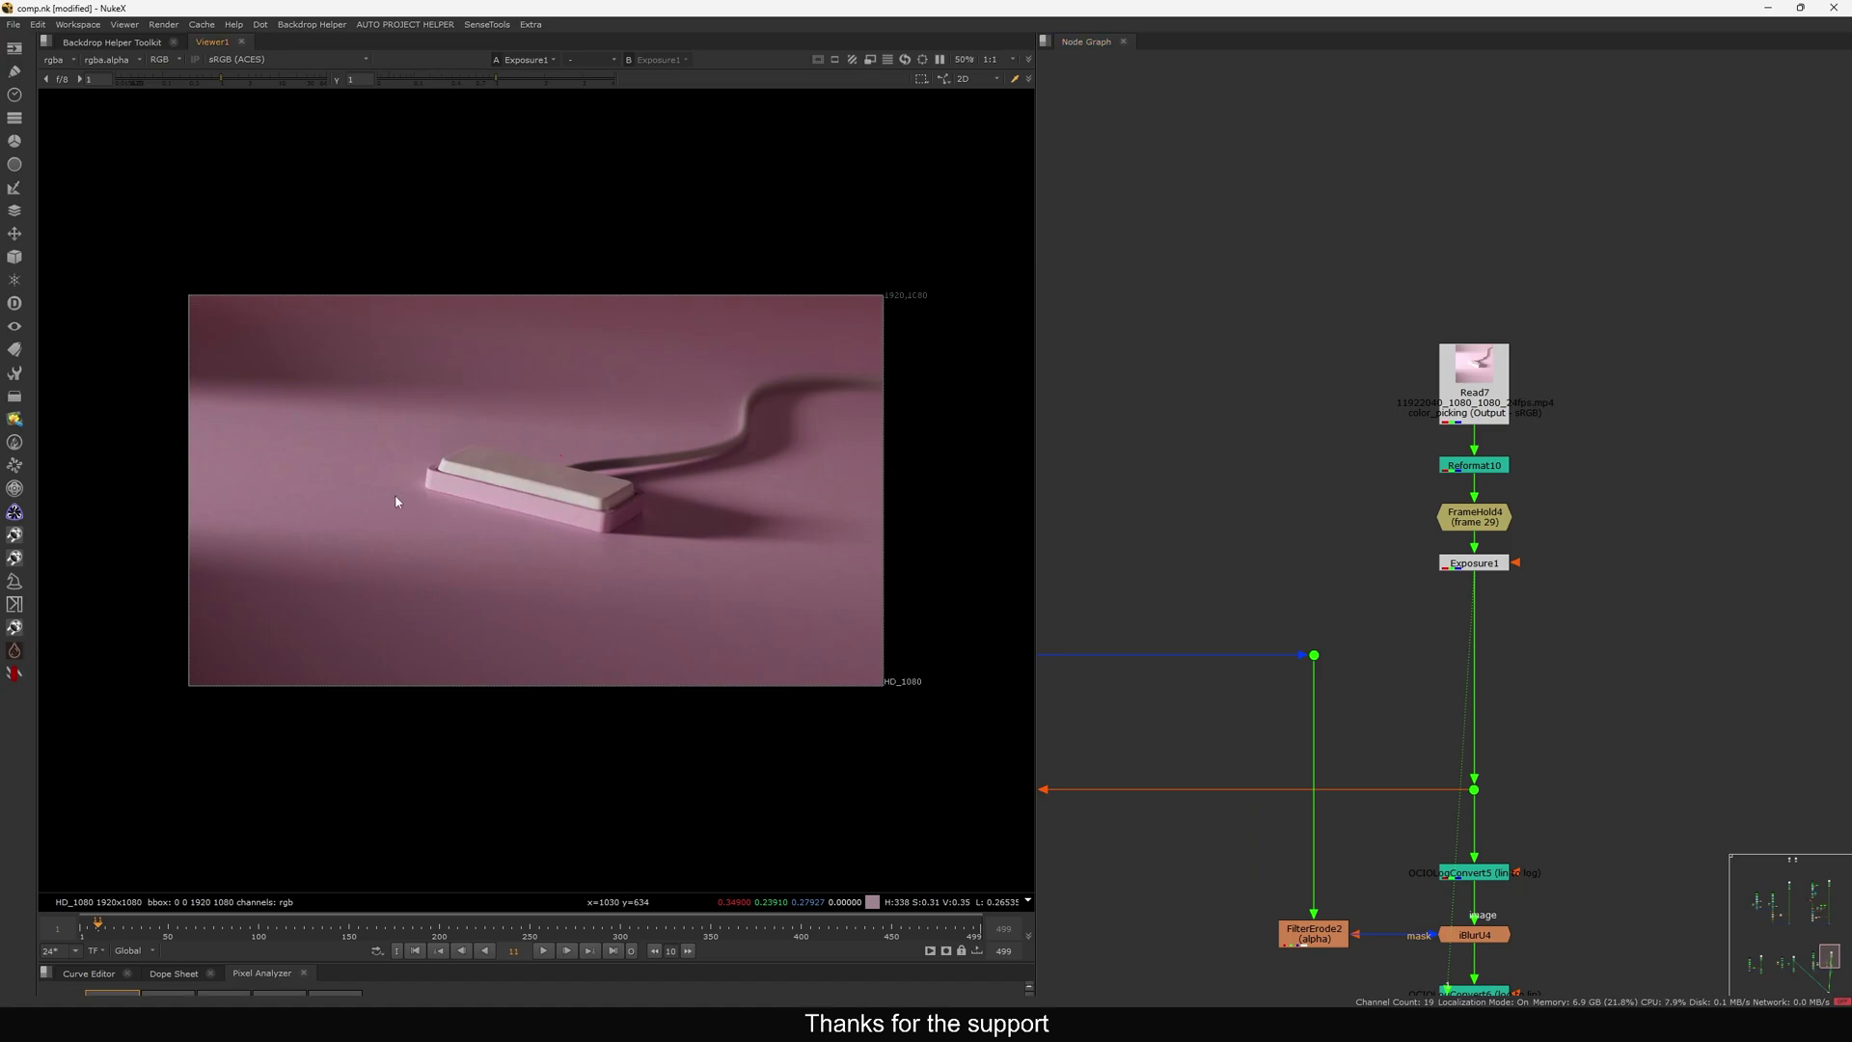
{"action": "scroll", "coordinate": [396, 502], "scroll_direction": "up", "scroll_amount": 6}
Compare that area with the Dot19 output, and fit the image and the full node graph to view.
{"action": "middle_click_drag", "start_coordinate": [1350, 682], "coordinate": [1297, 328]}
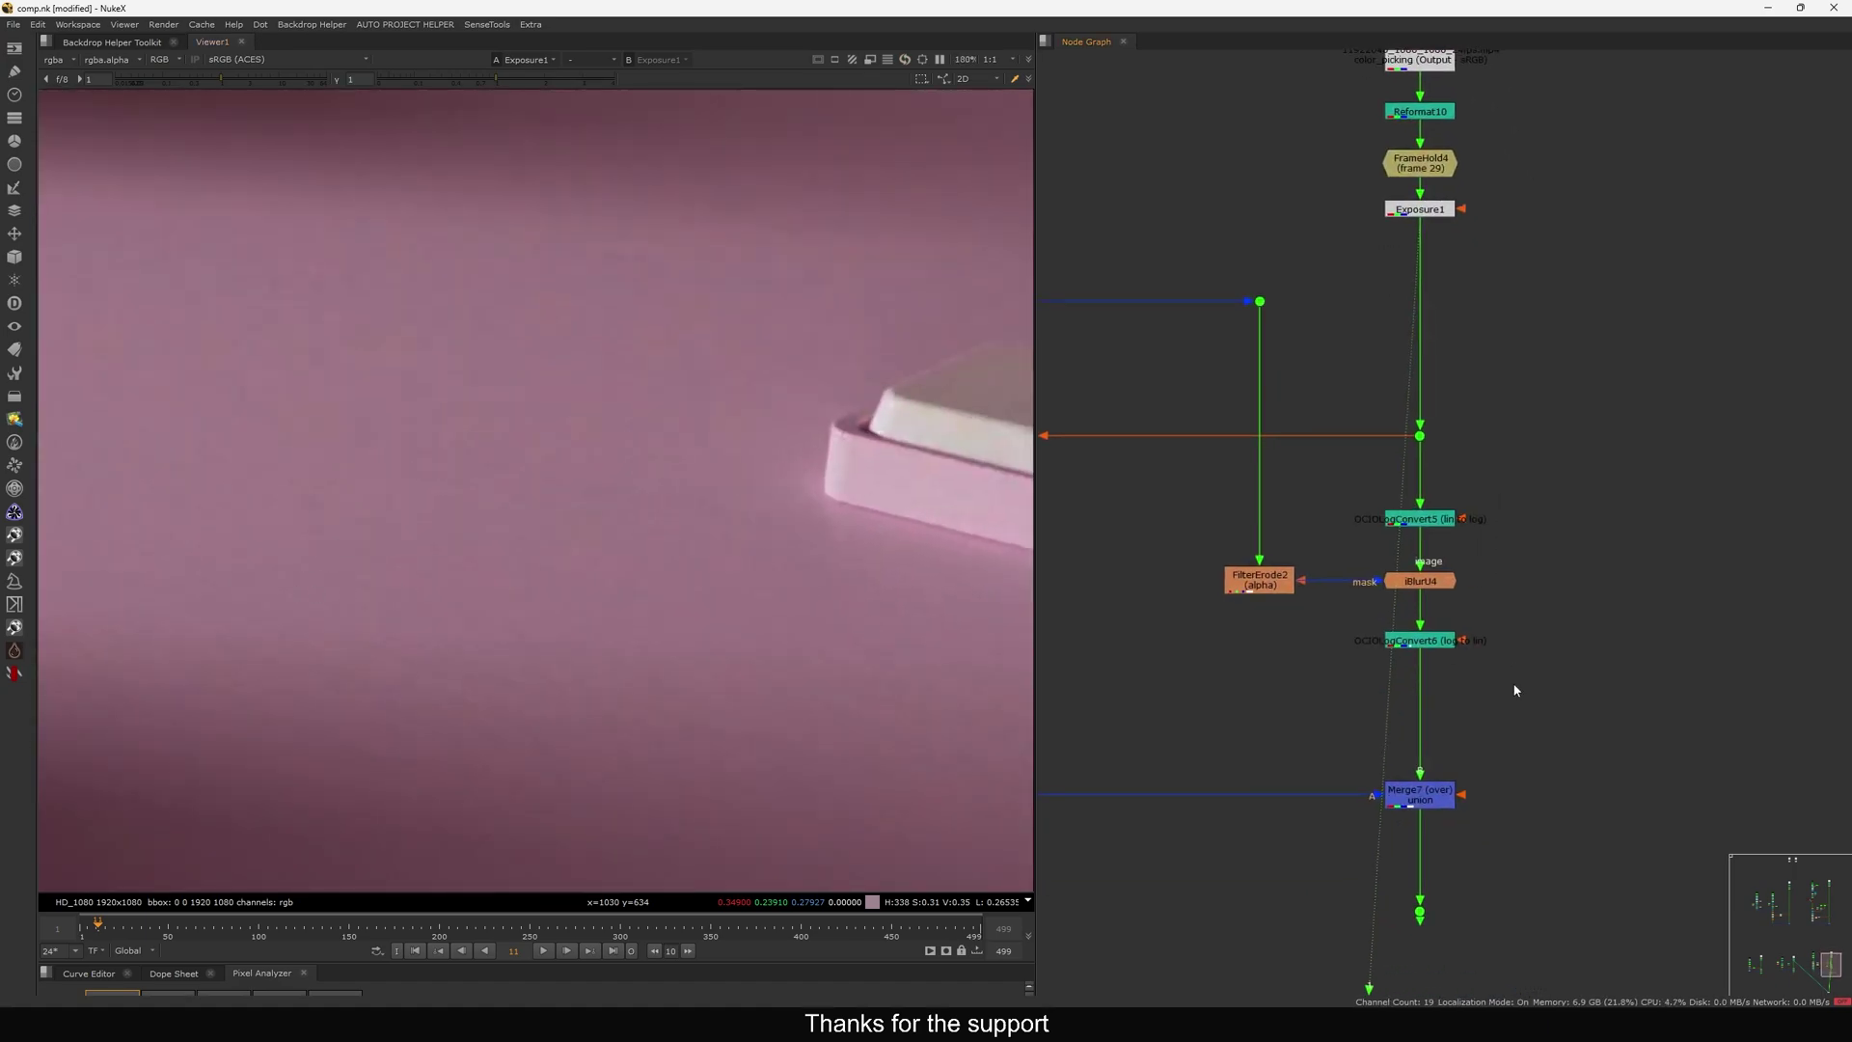
{"action": "left_click_drag", "start_coordinate": [1534, 874], "coordinate": [1312, 973]}
{"action": "key", "text": "1"}
{"action": "middle_click_drag", "start_coordinate": [728, 644], "coordinate": [591, 494]}
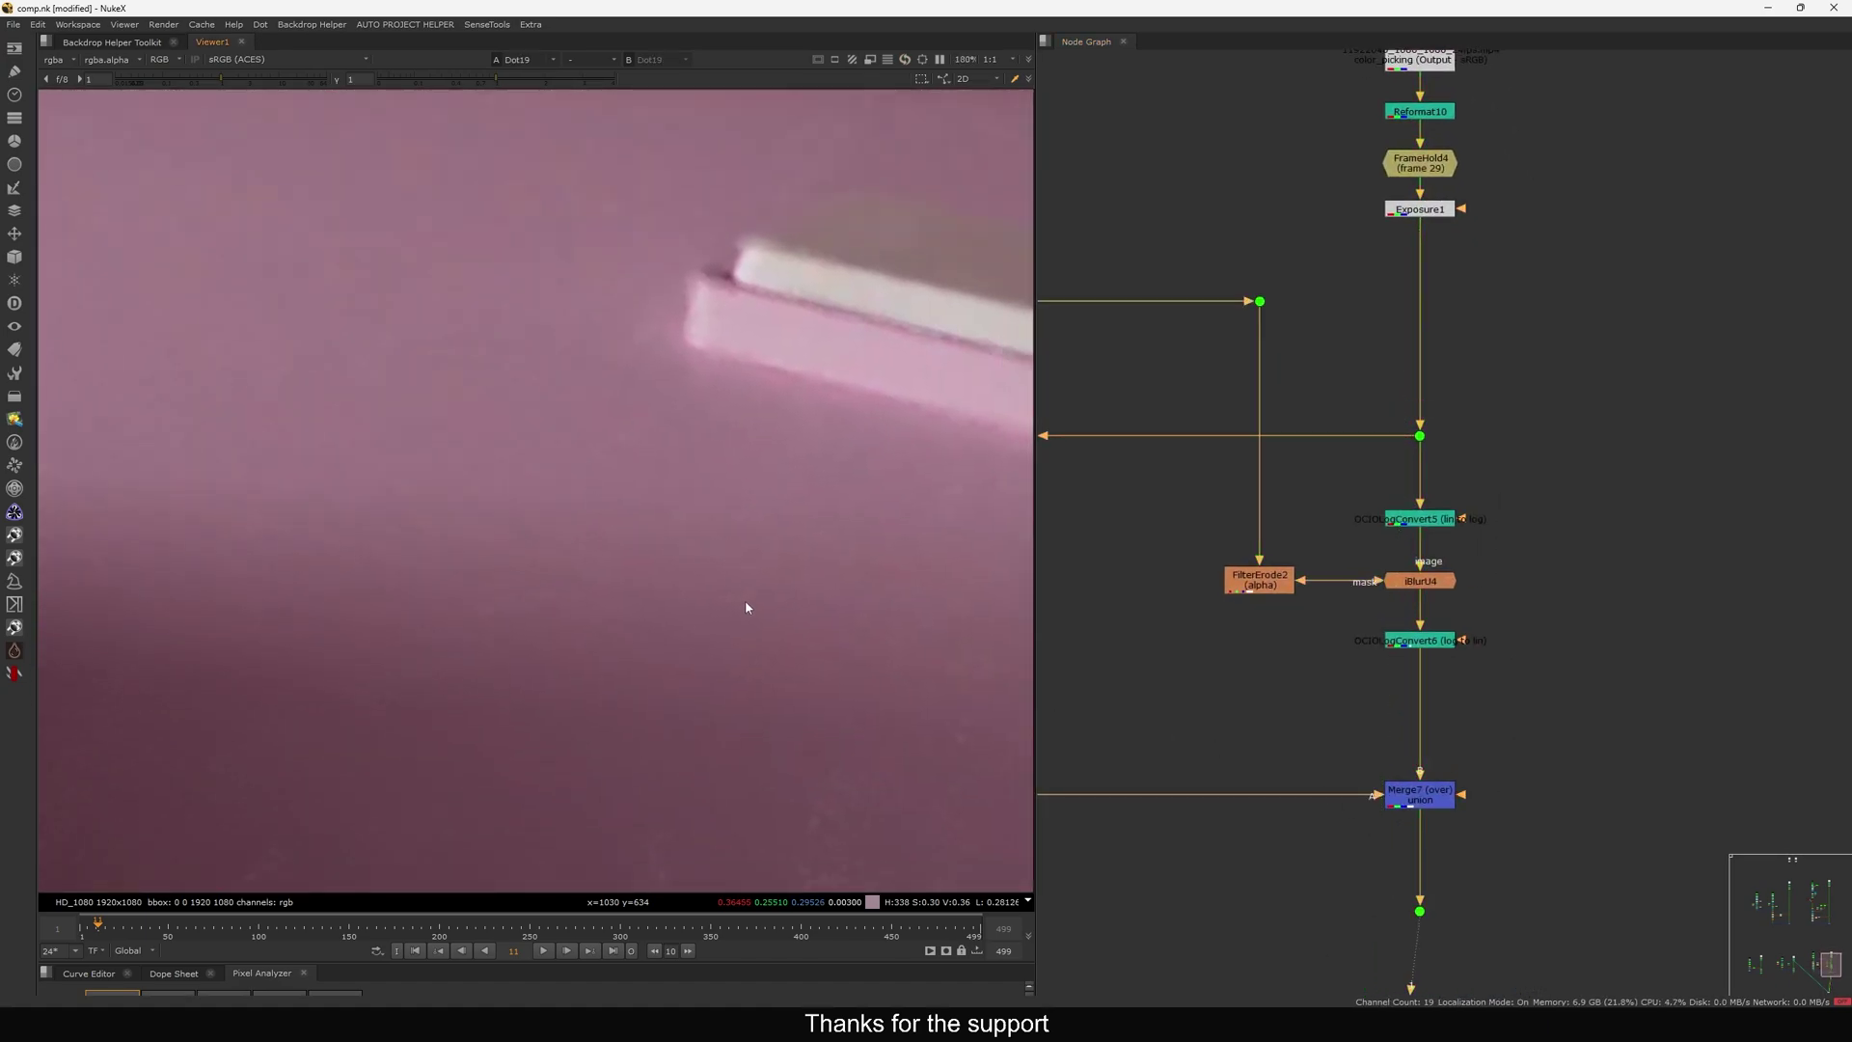
{"action": "key", "text": "f"}
{"action": "key", "text": "f"}
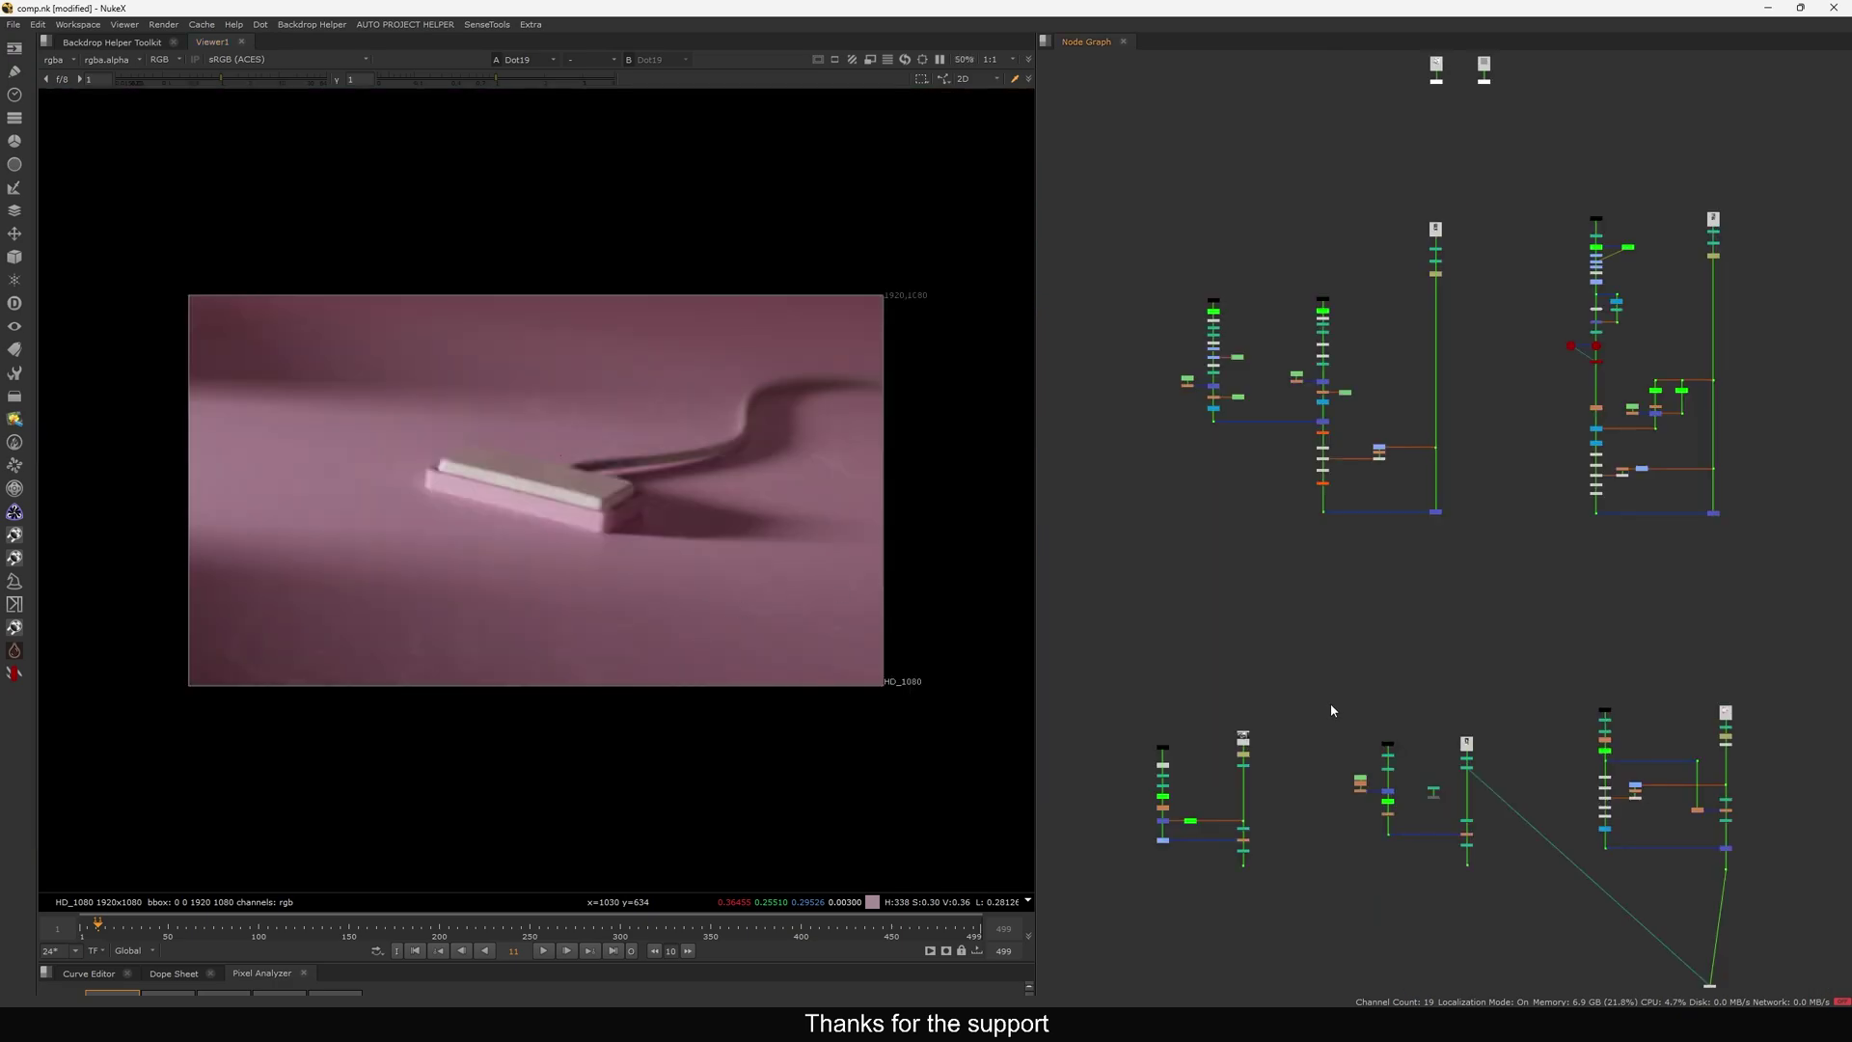